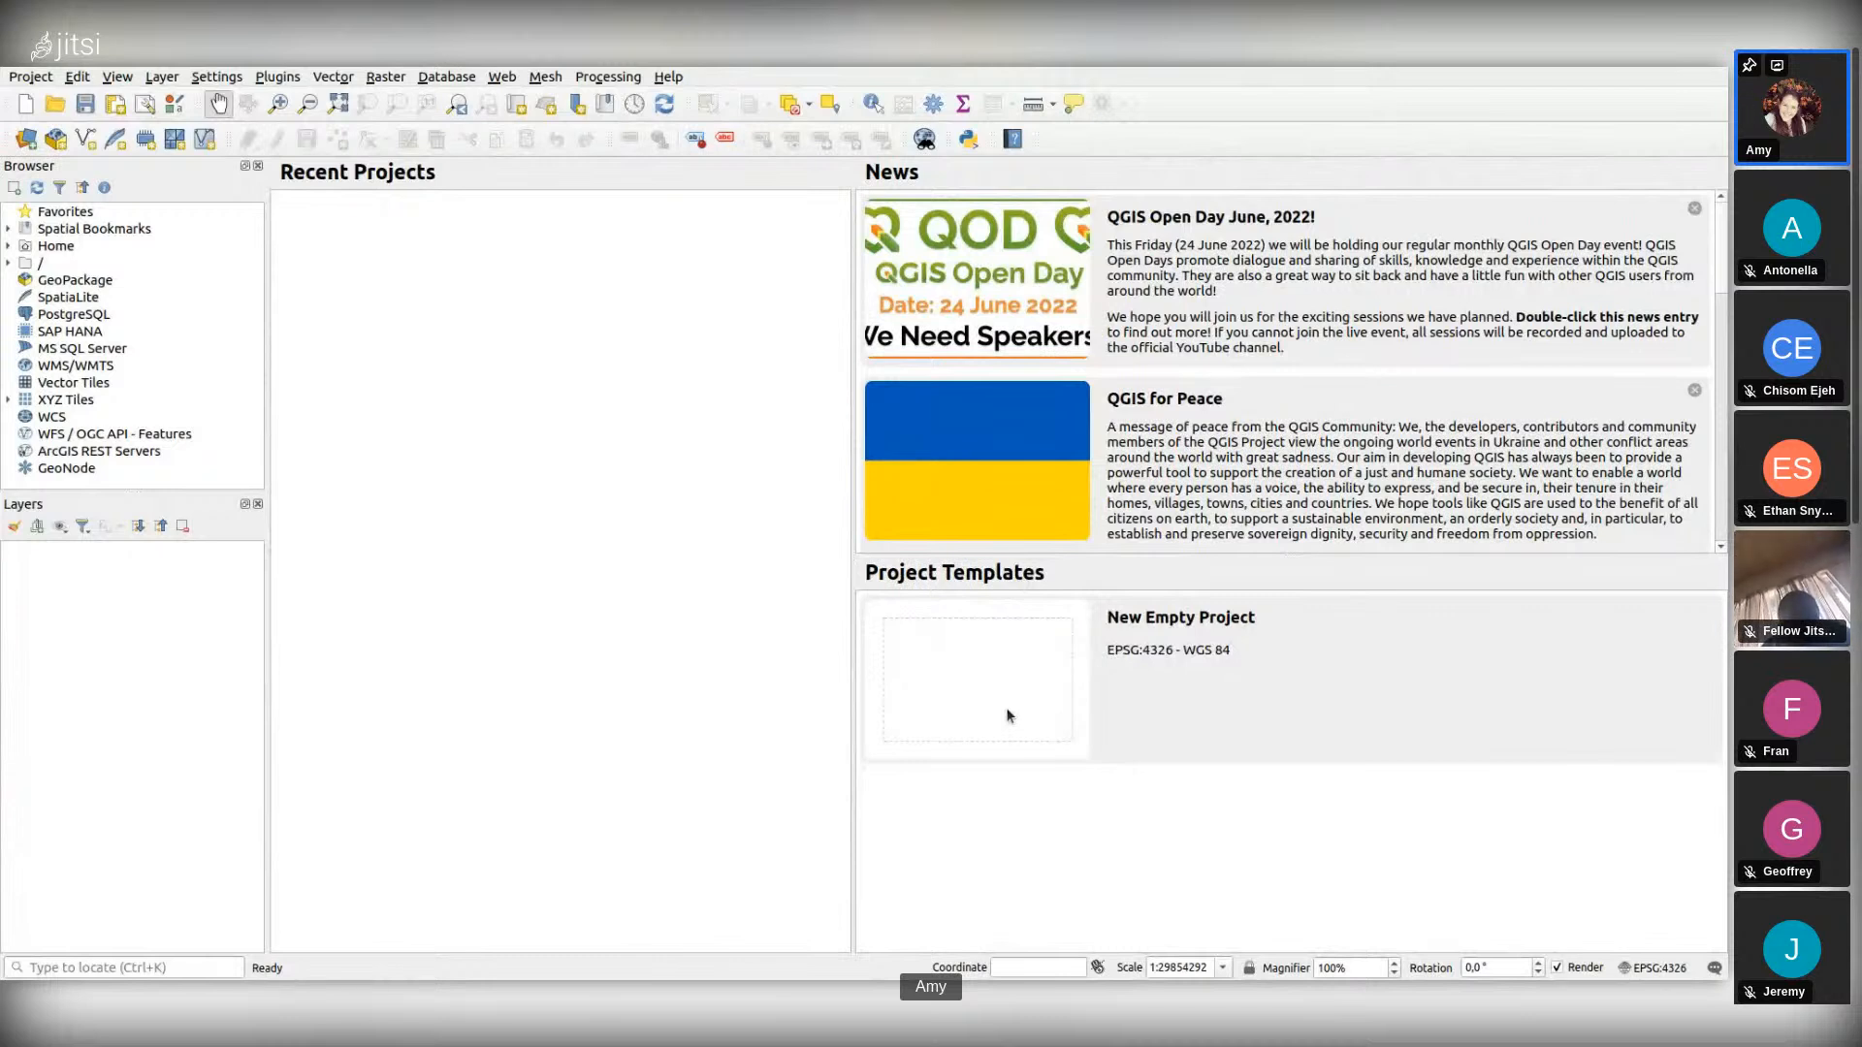
Step: Create a new empty project in EPSG:4326 and dock the Browser panel on the opposite side of the canvas from Layers
double_click(1006, 709)
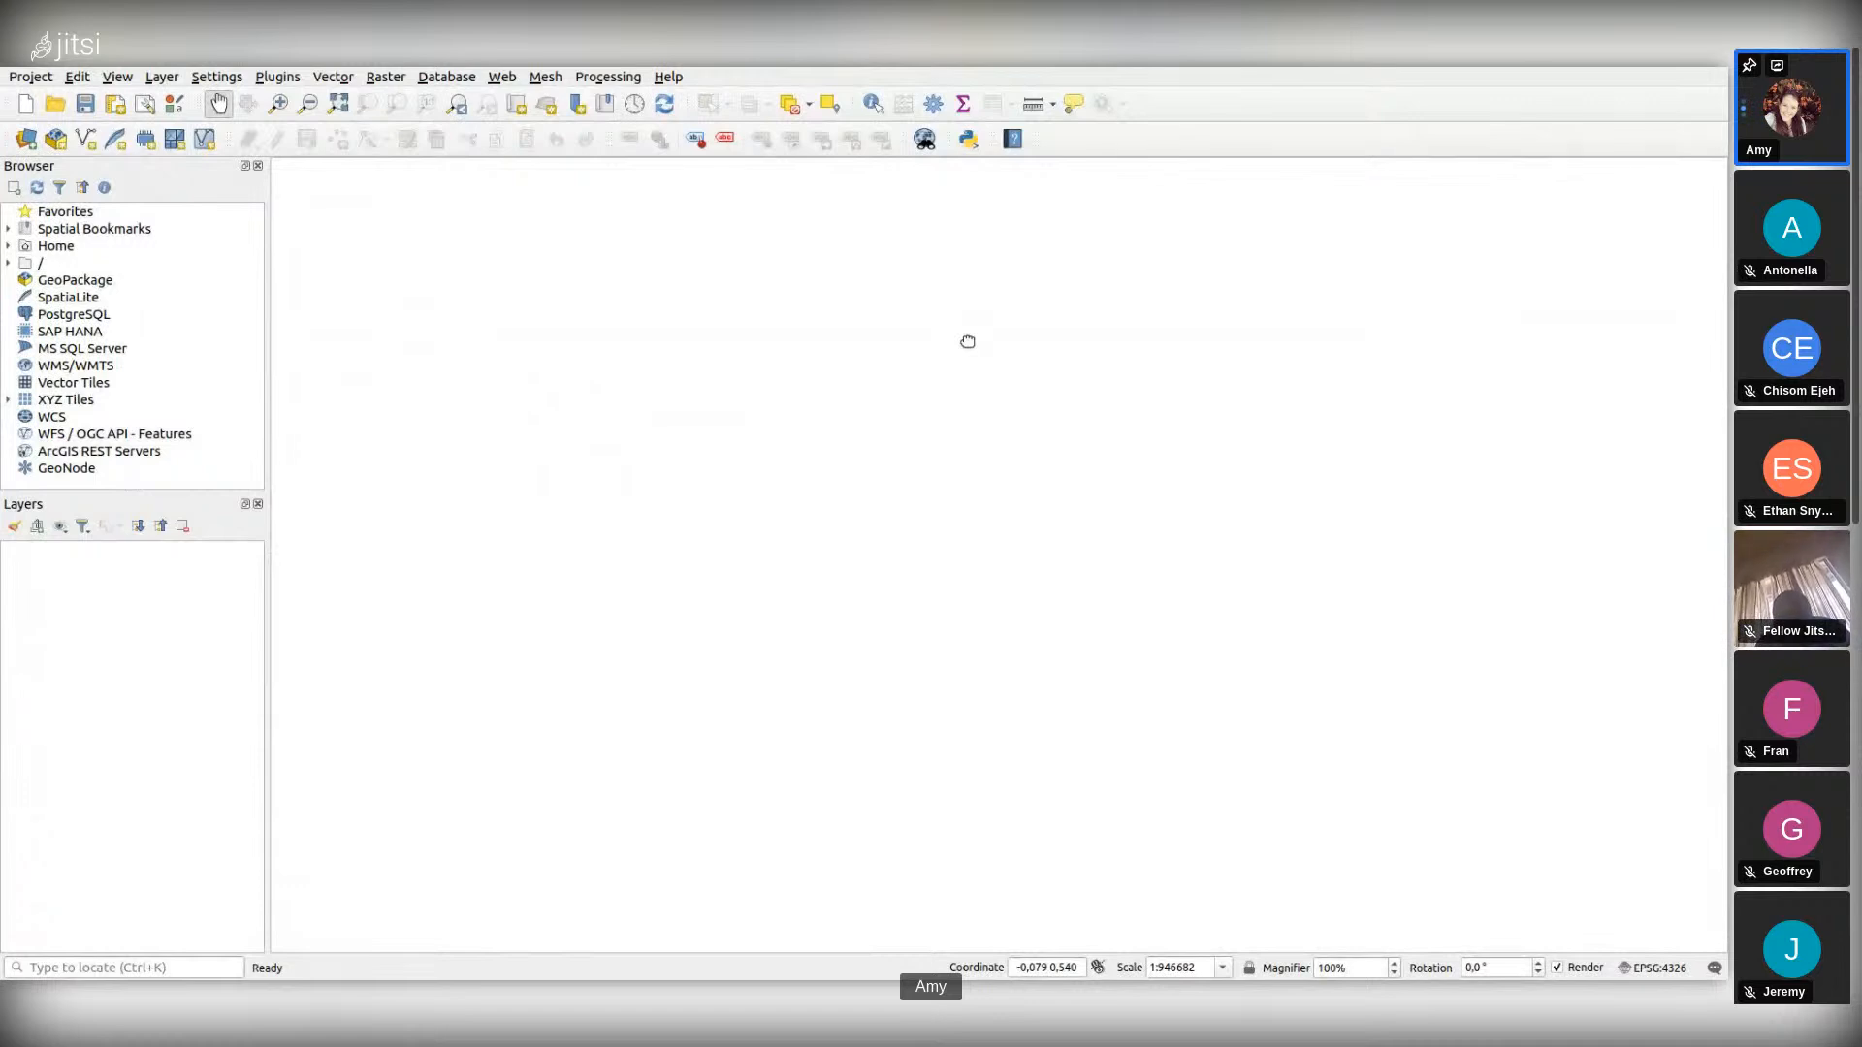
click(258, 165)
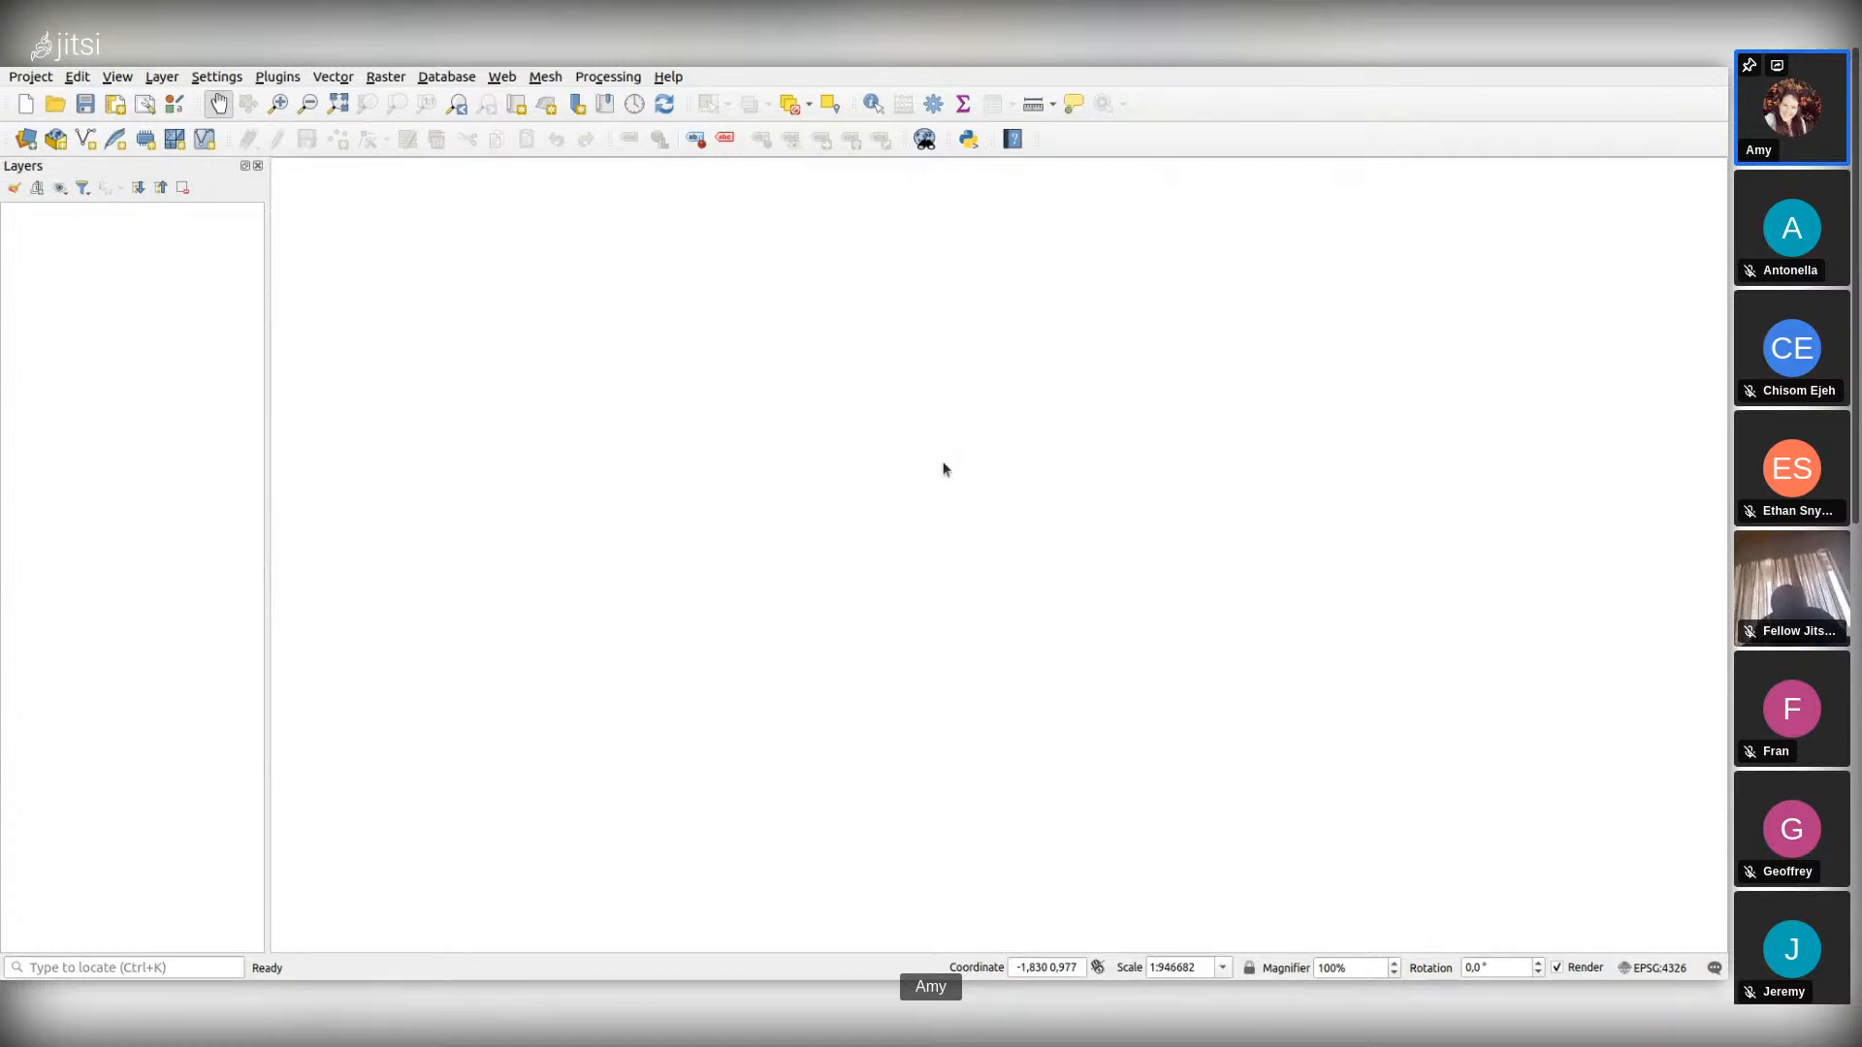
drag(1466, 313, 1727, 335)
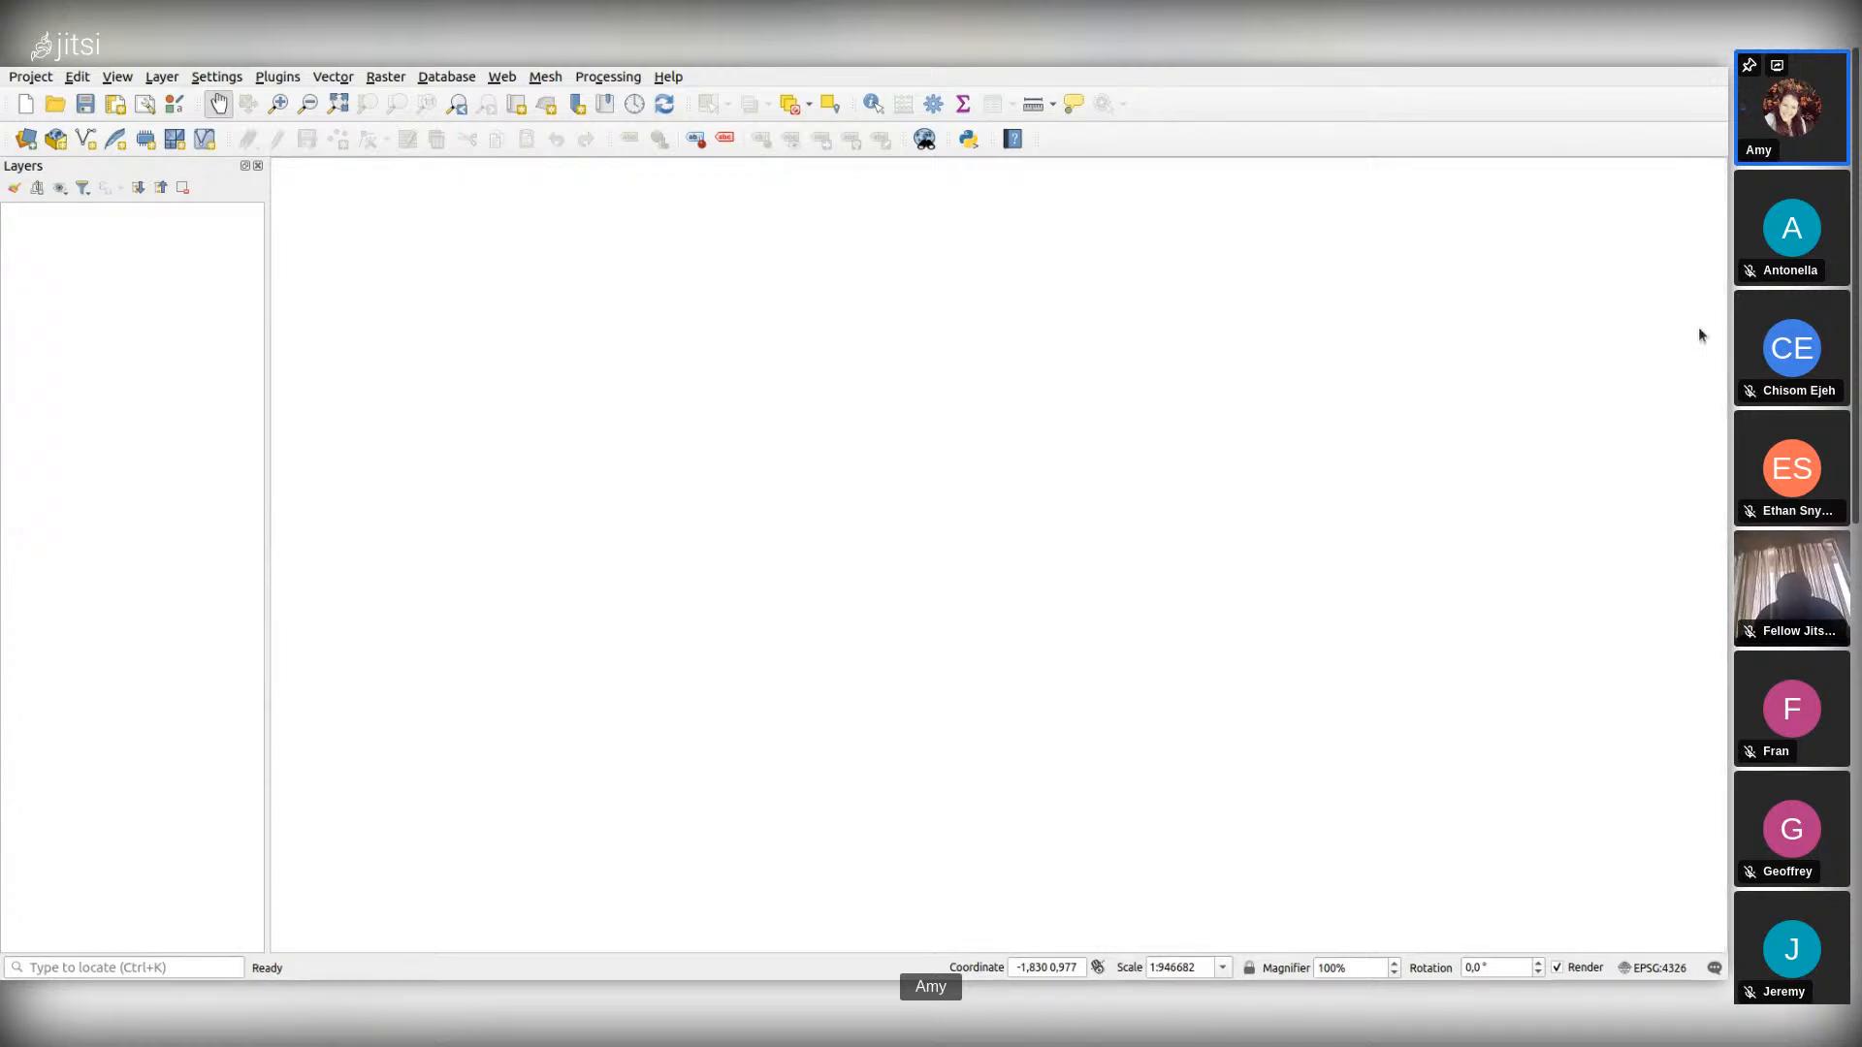
drag(1668, 474, 1672, 266)
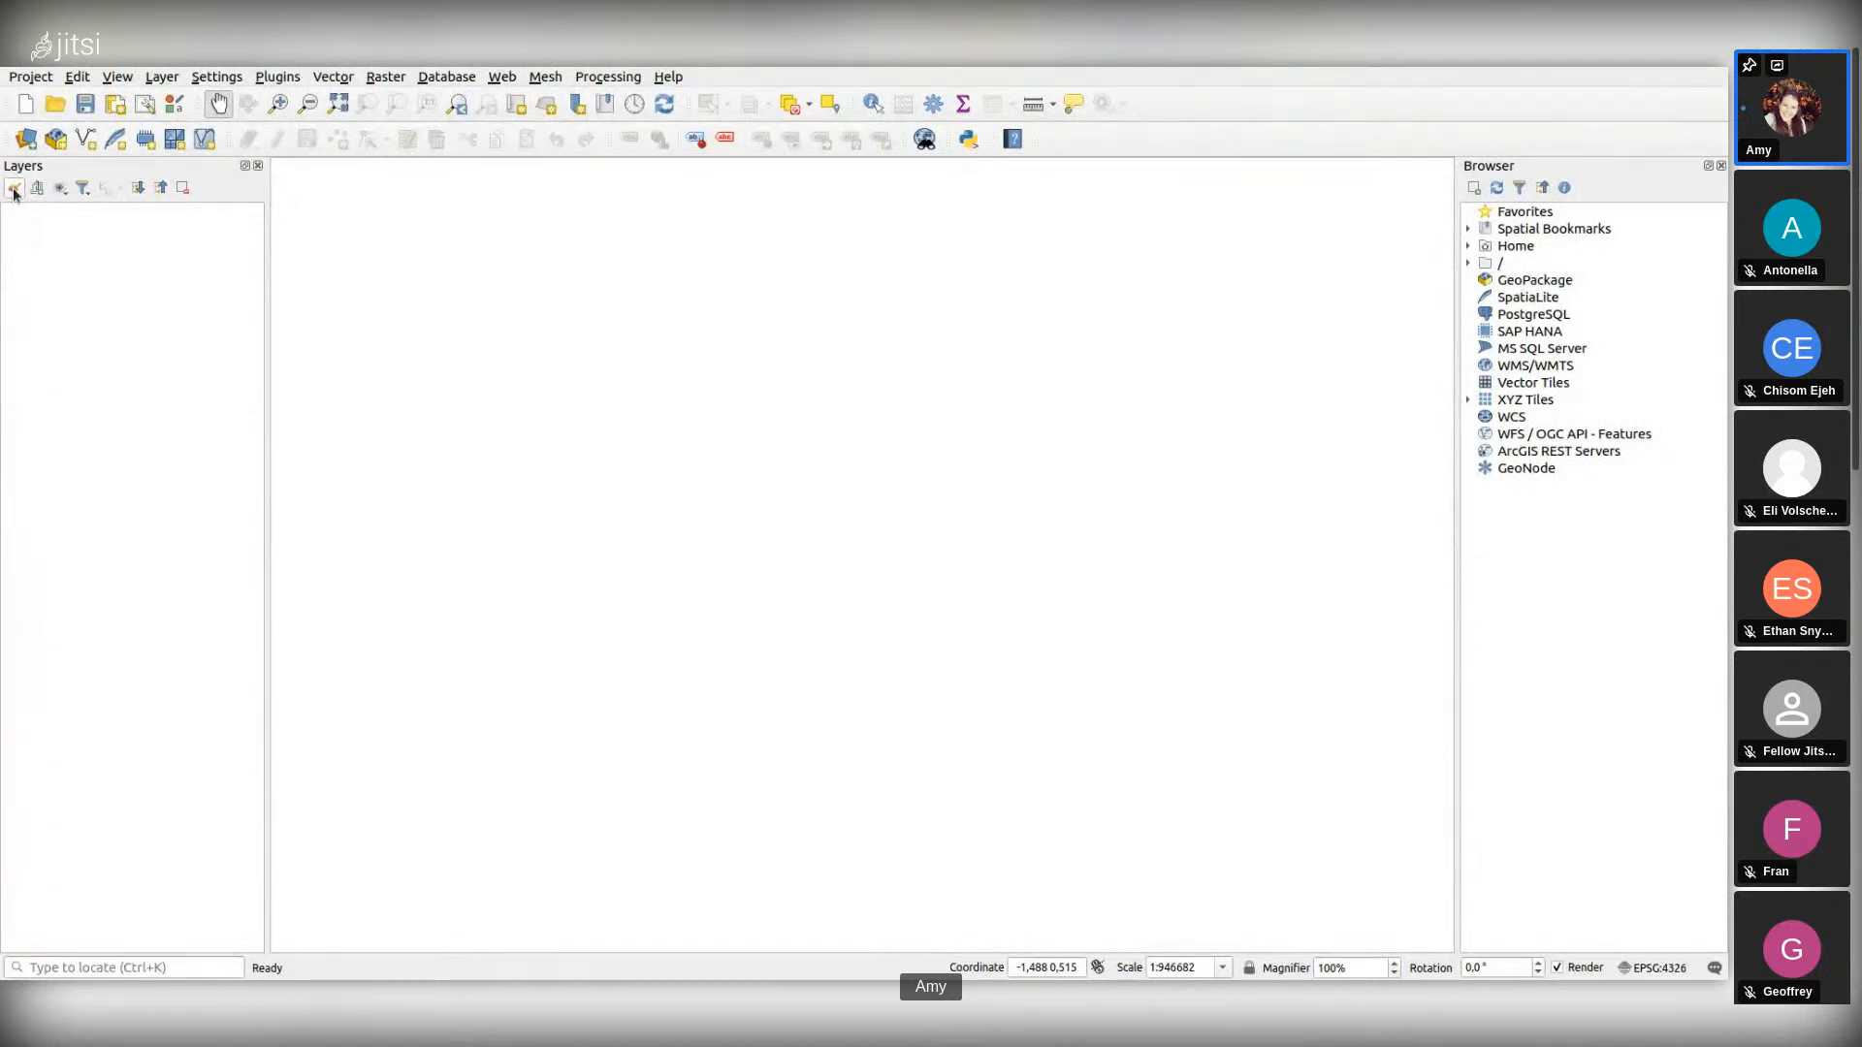
click(24, 141)
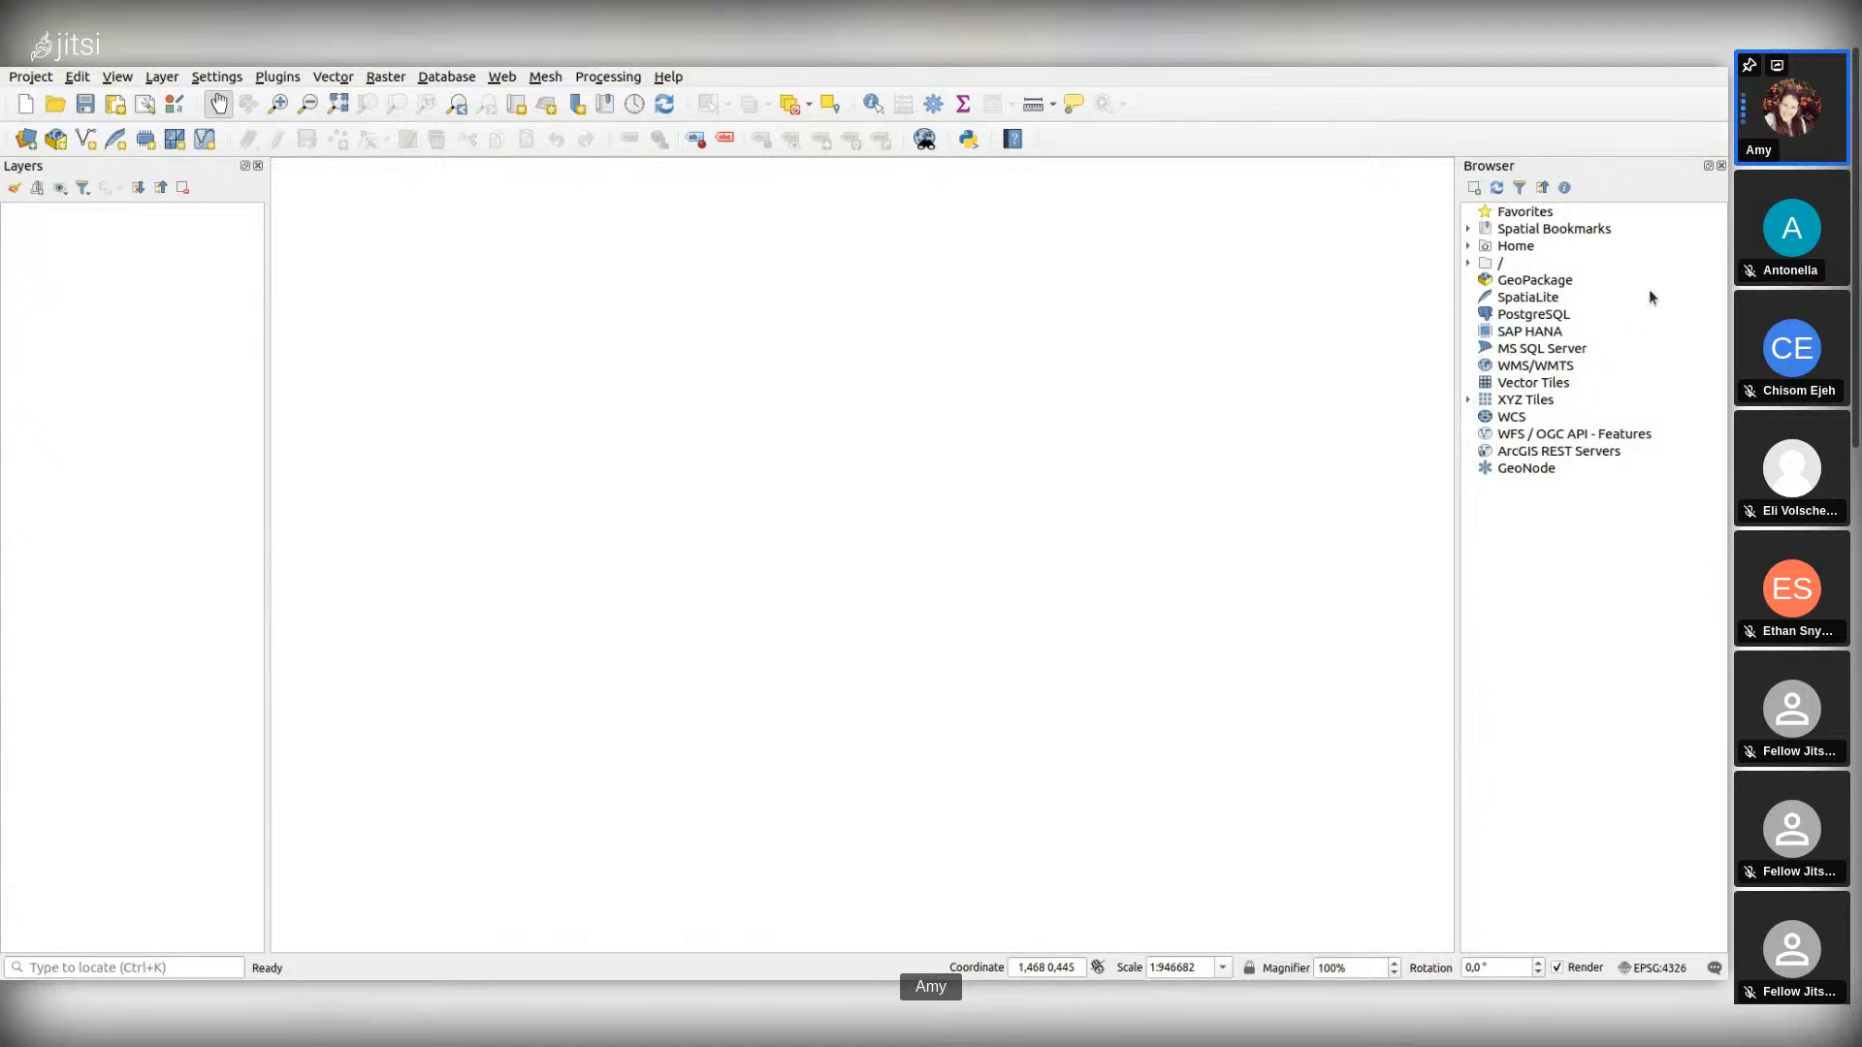
Step: Hide the Browser panel and show it again
click(1721, 165)
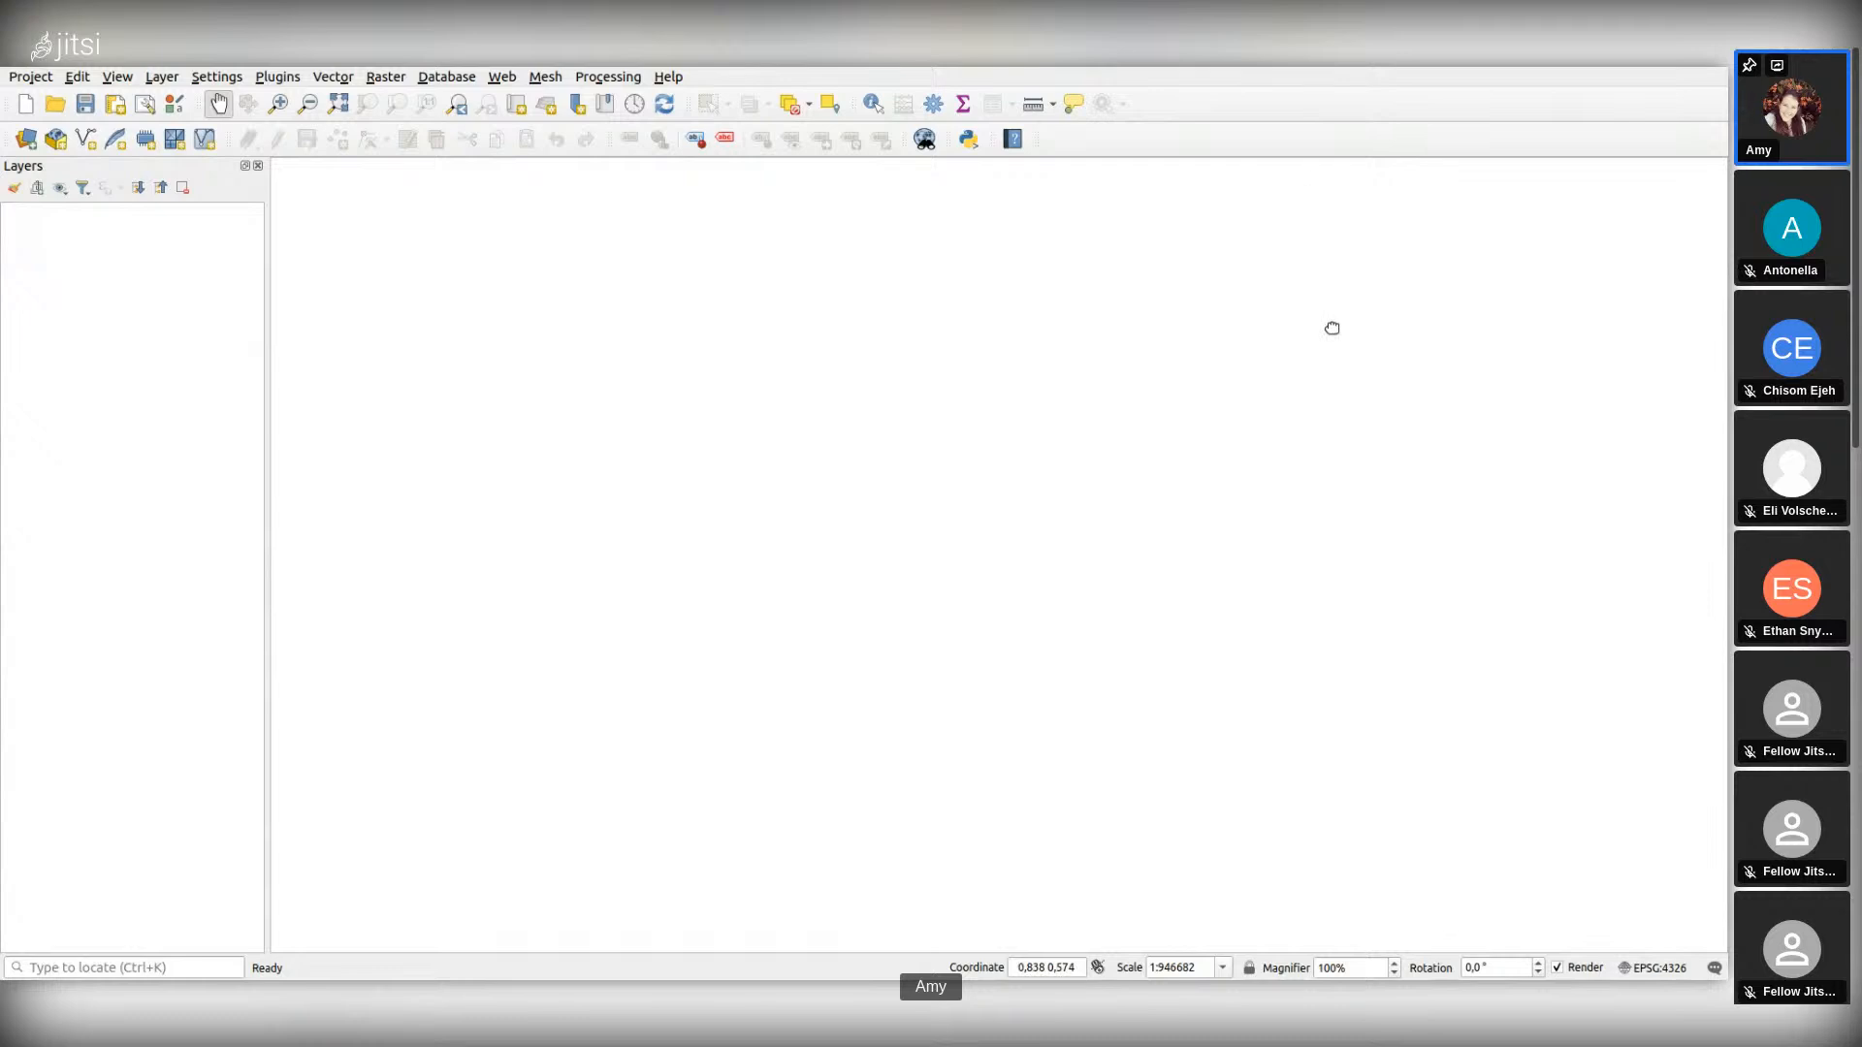
click(119, 82)
click(499, 636)
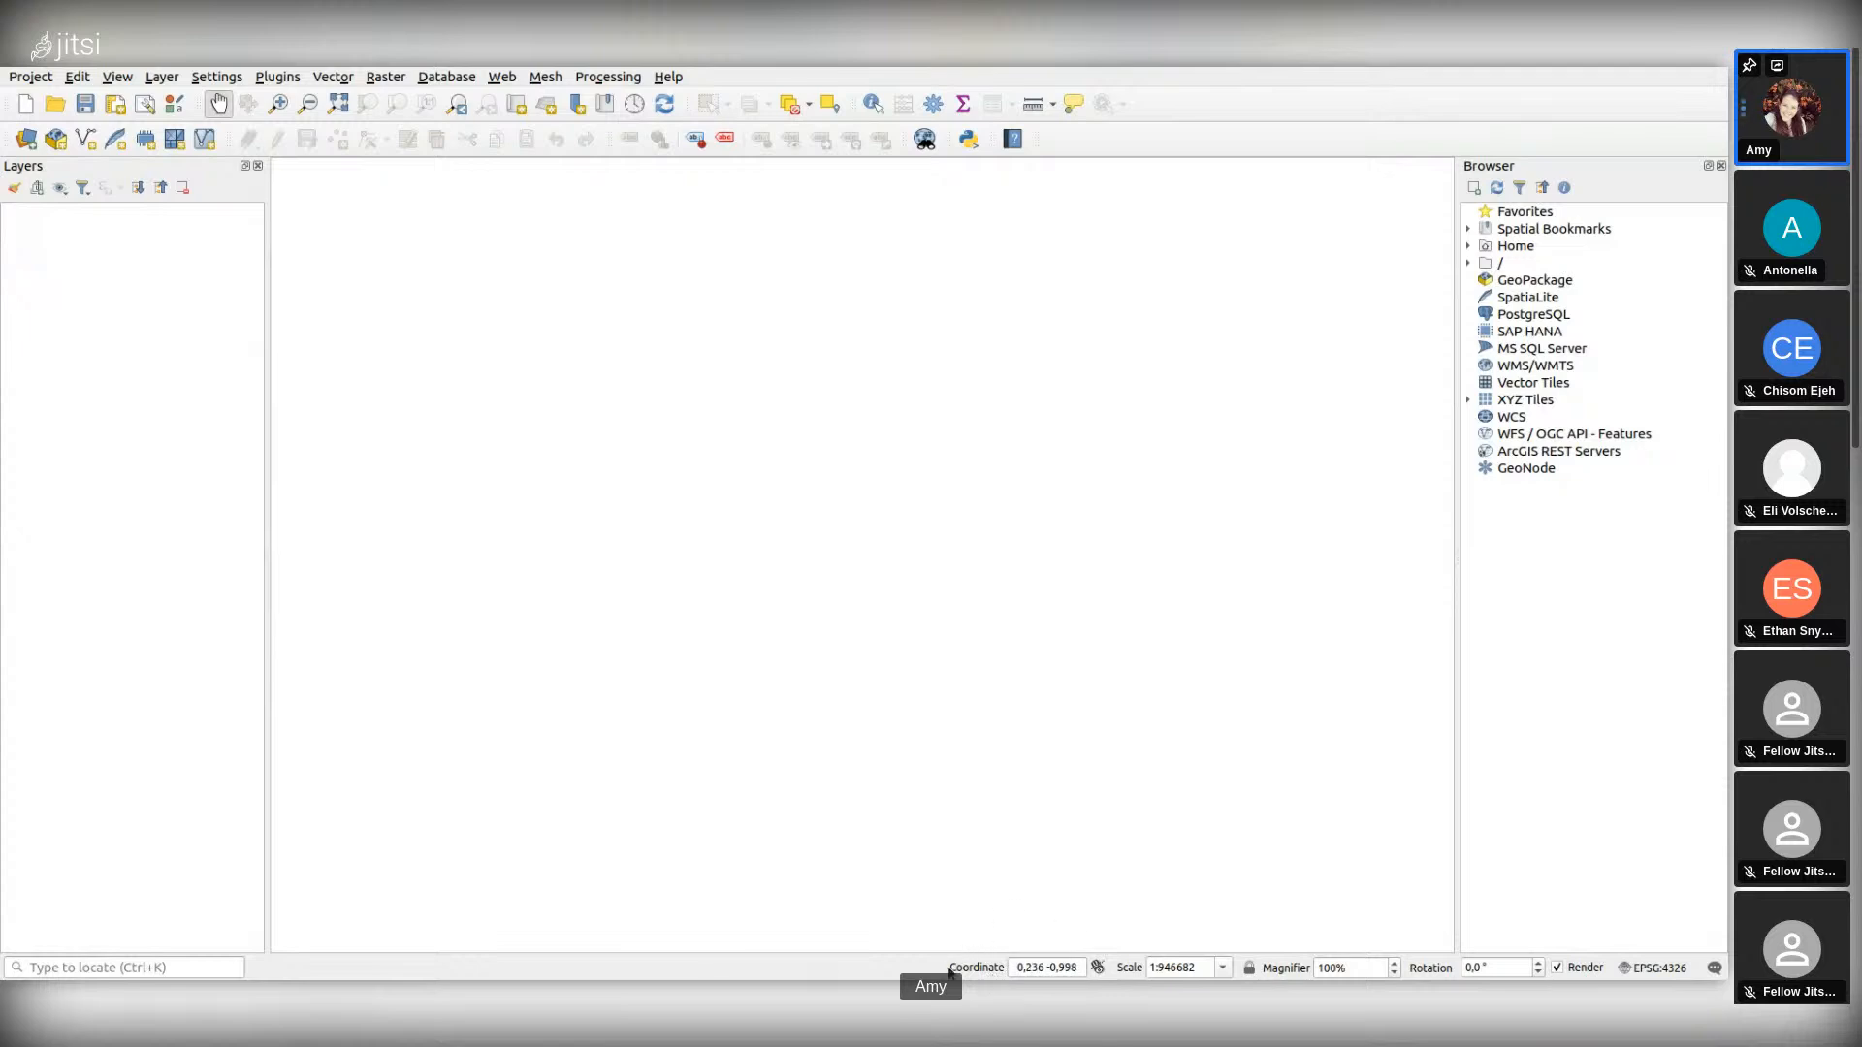
Step: Load the built-in World Map layer by entering "world" as the map coordinate
drag(1079, 968, 990, 967)
text(world)
key(Return)
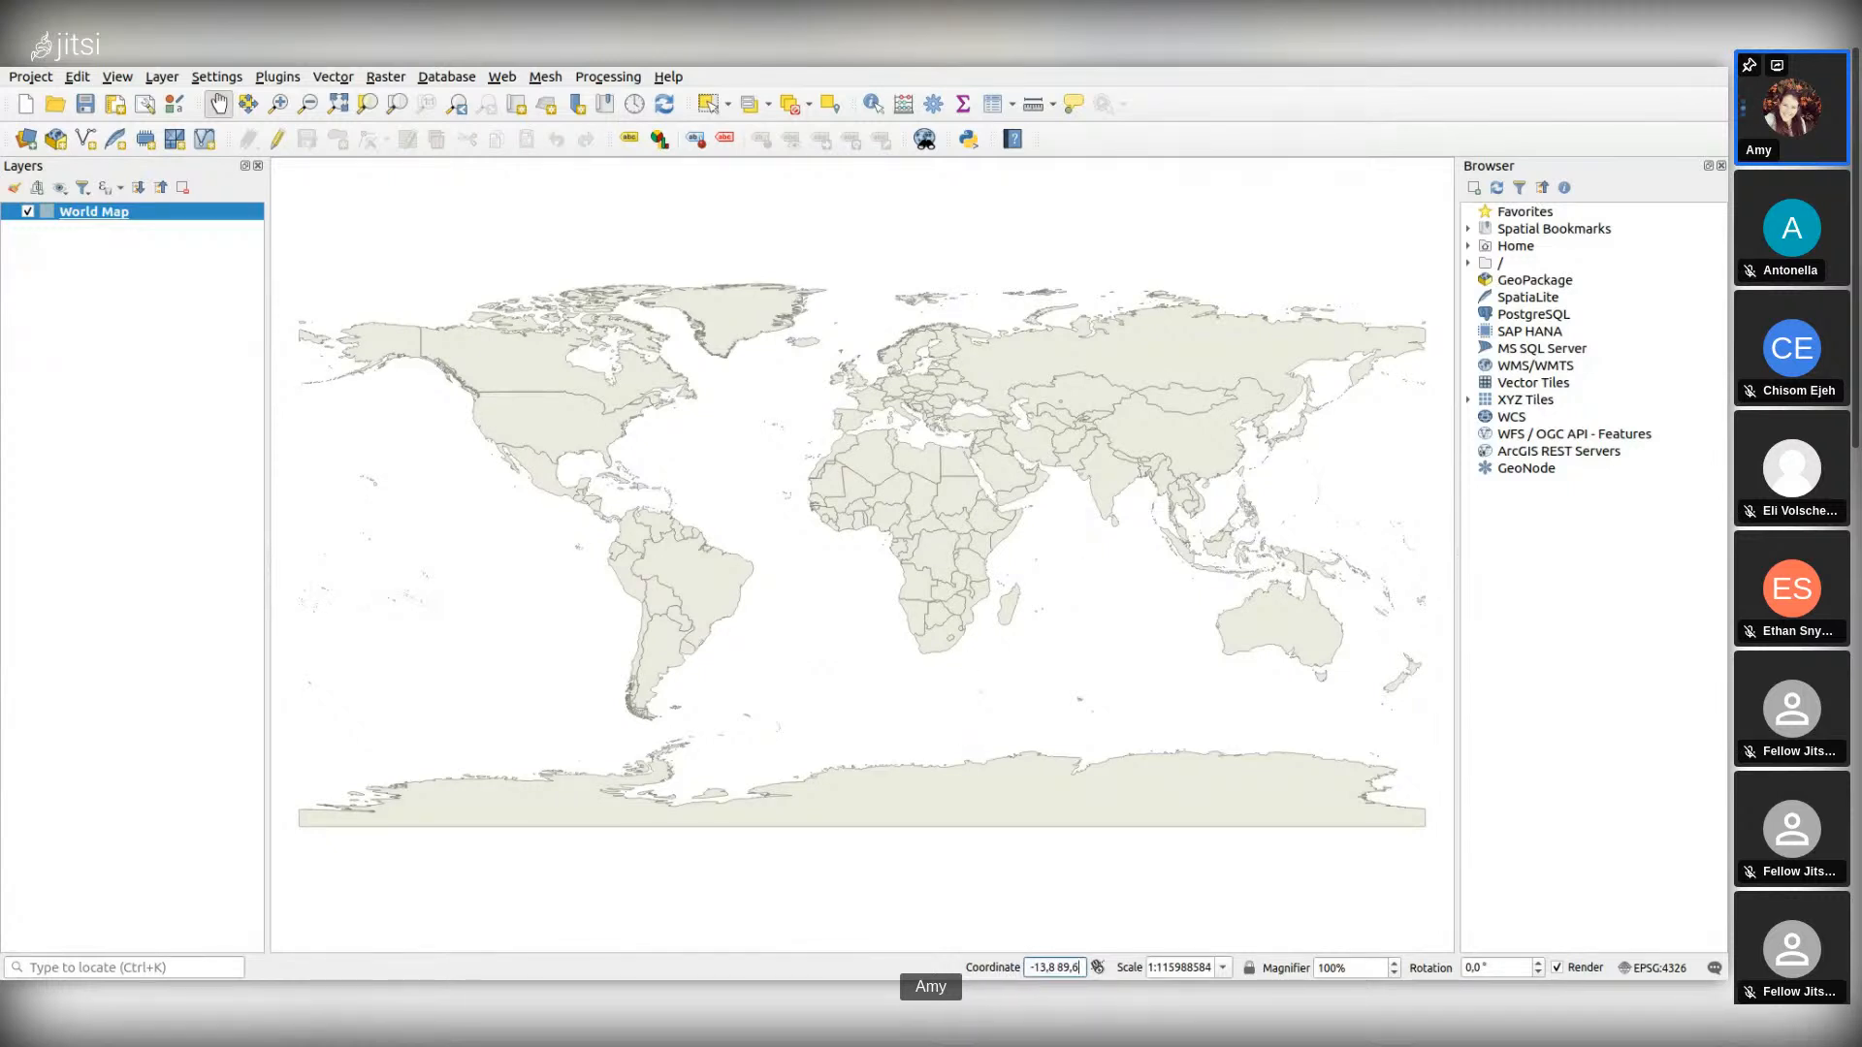
Step: Identify the South Africa feature on the World Map layer and close the identify results
click(276, 103)
drag(902, 600, 986, 670)
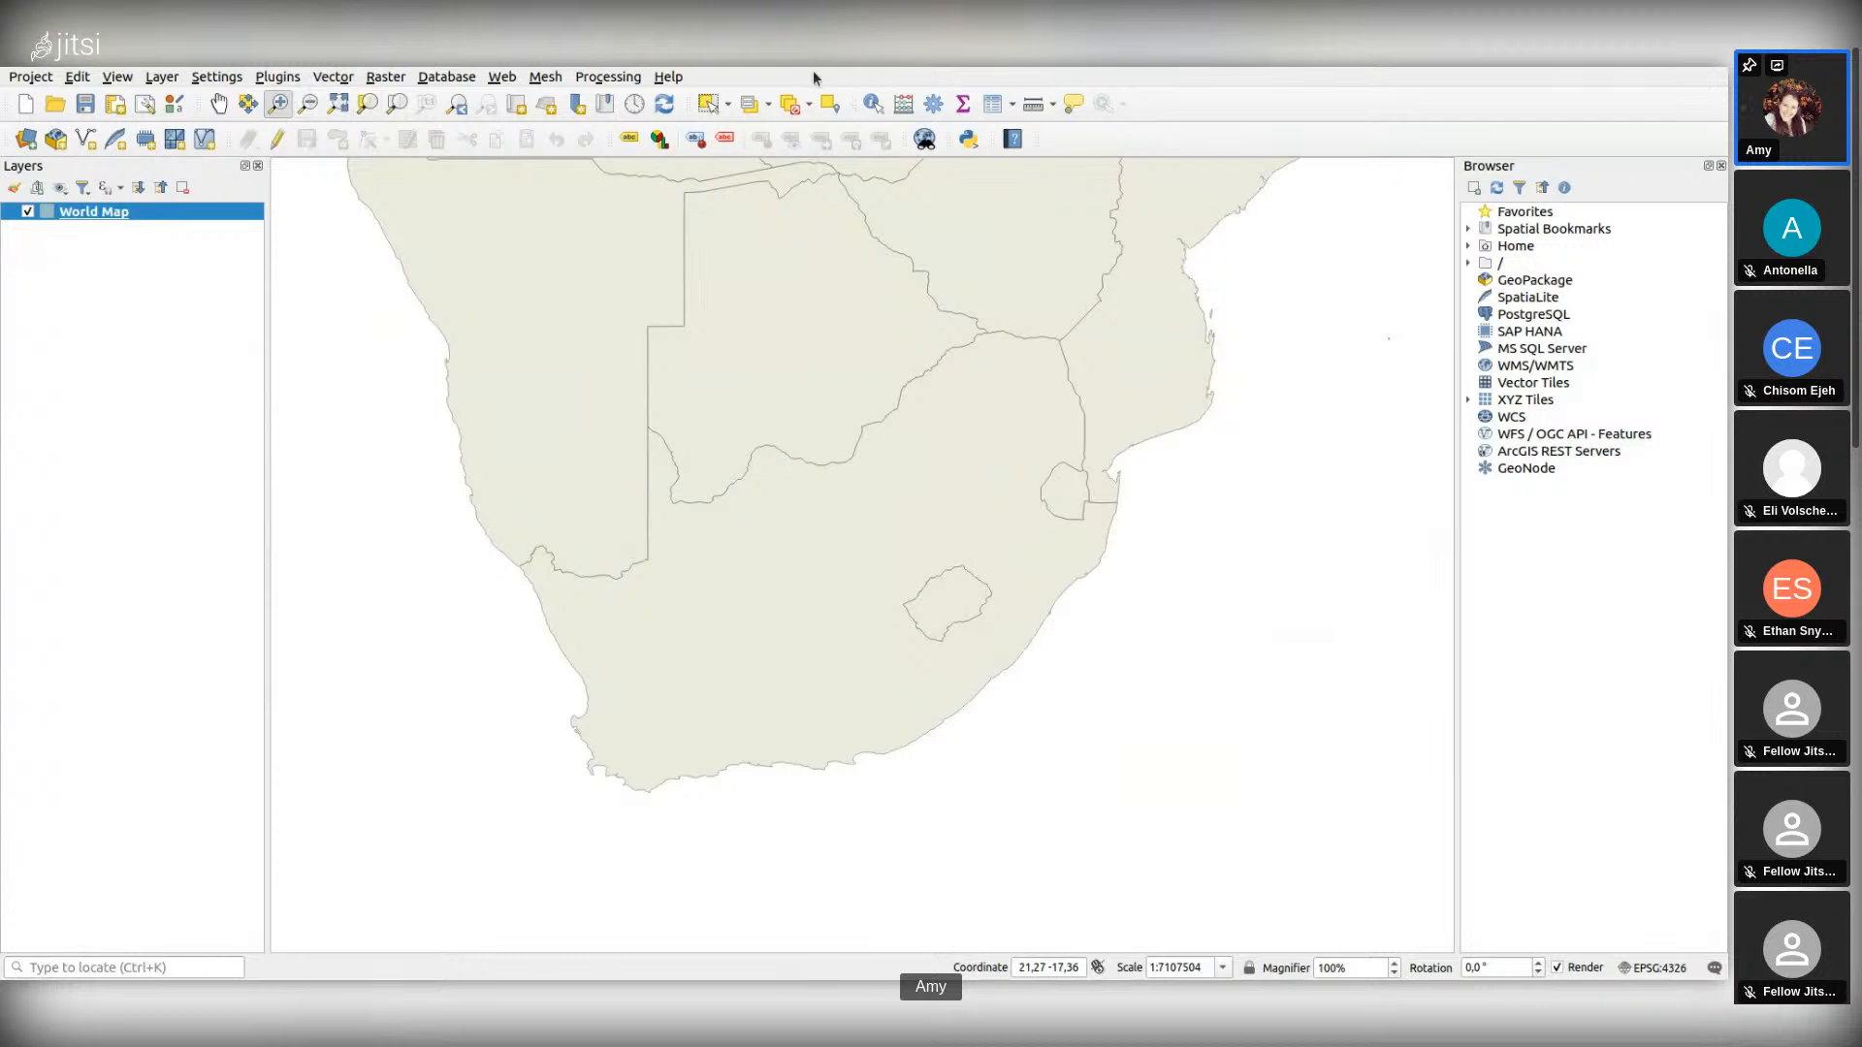
click(868, 104)
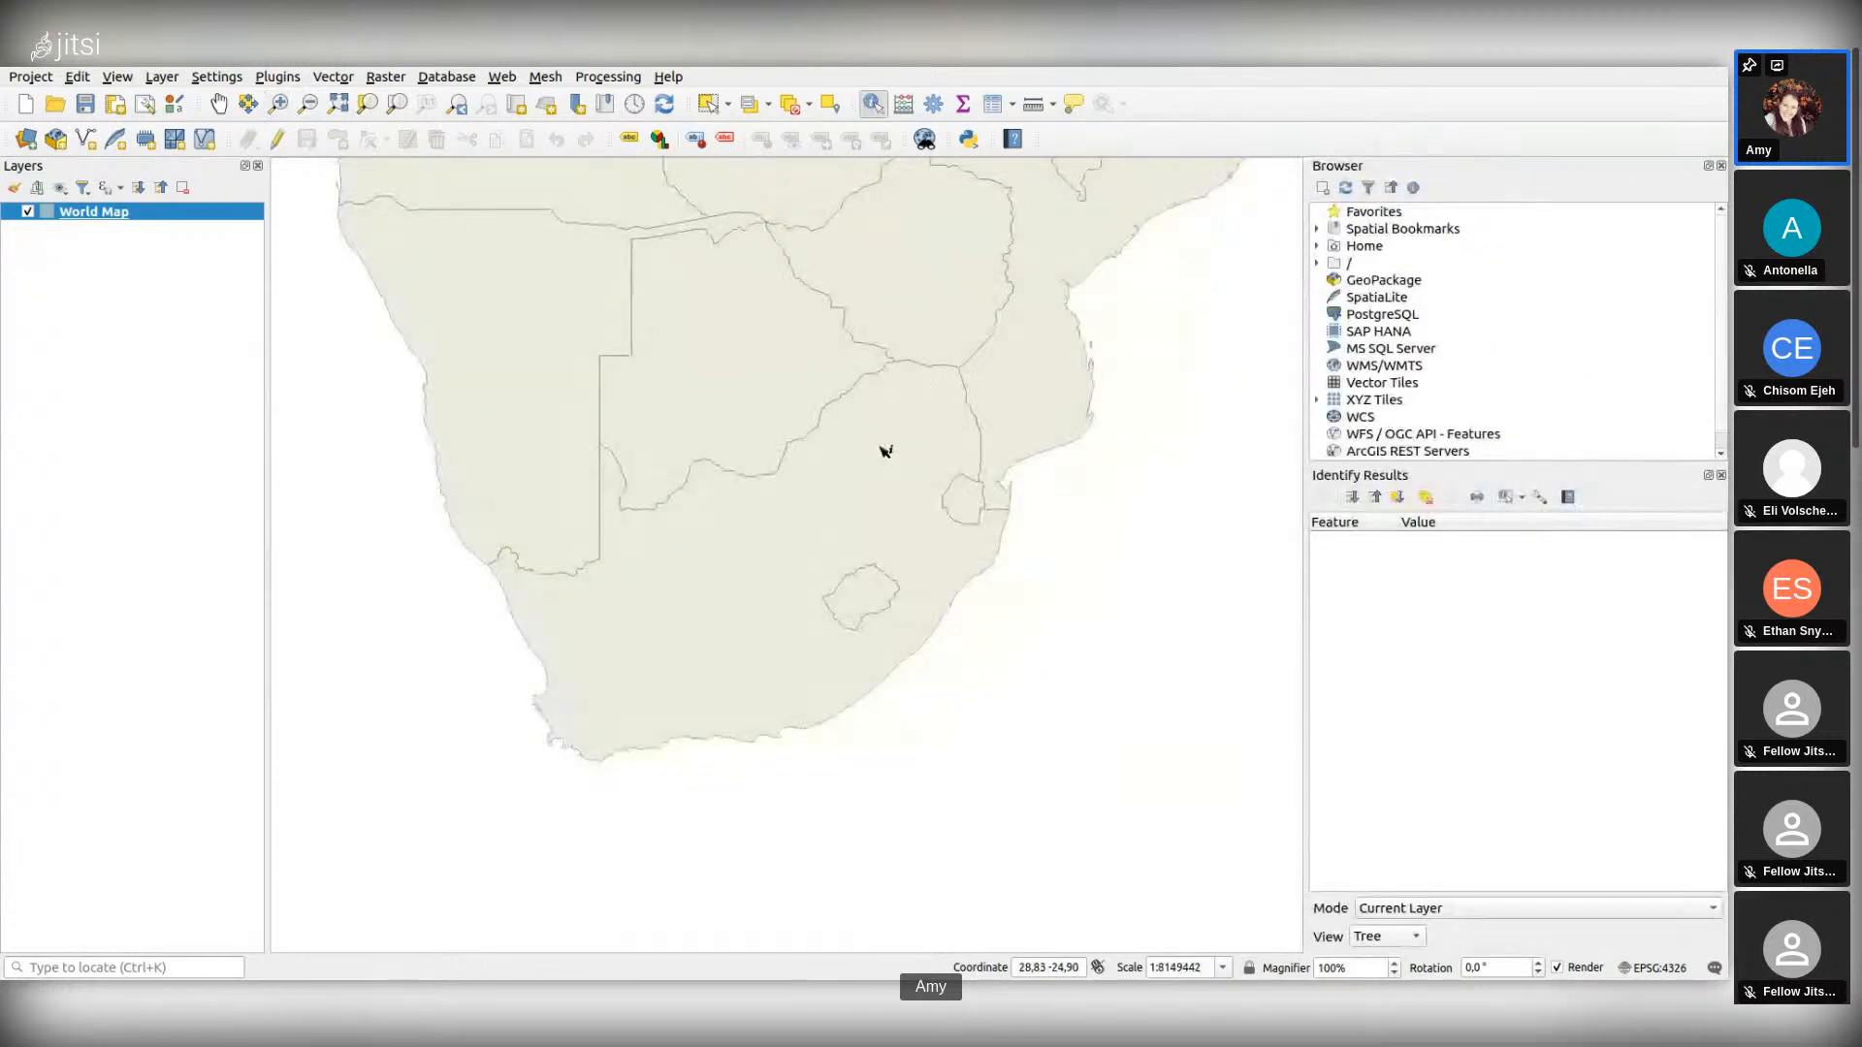
click(885, 451)
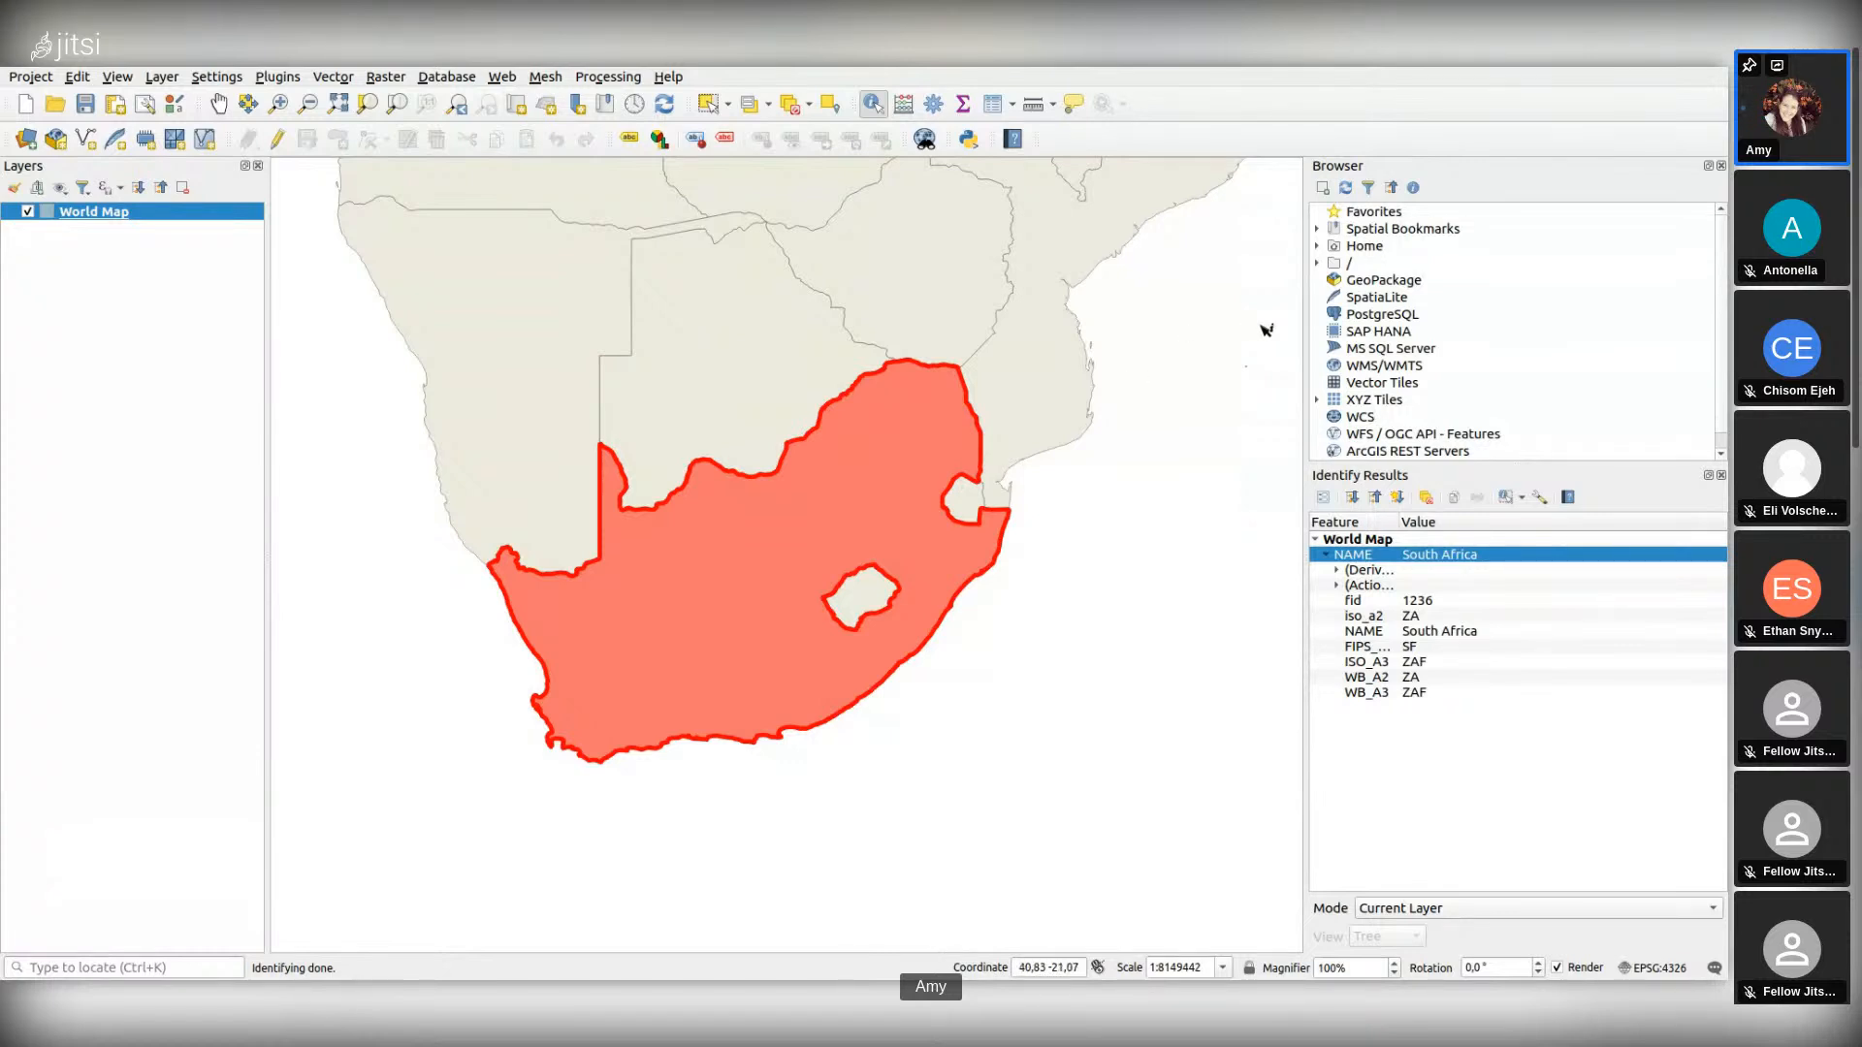
click(1722, 475)
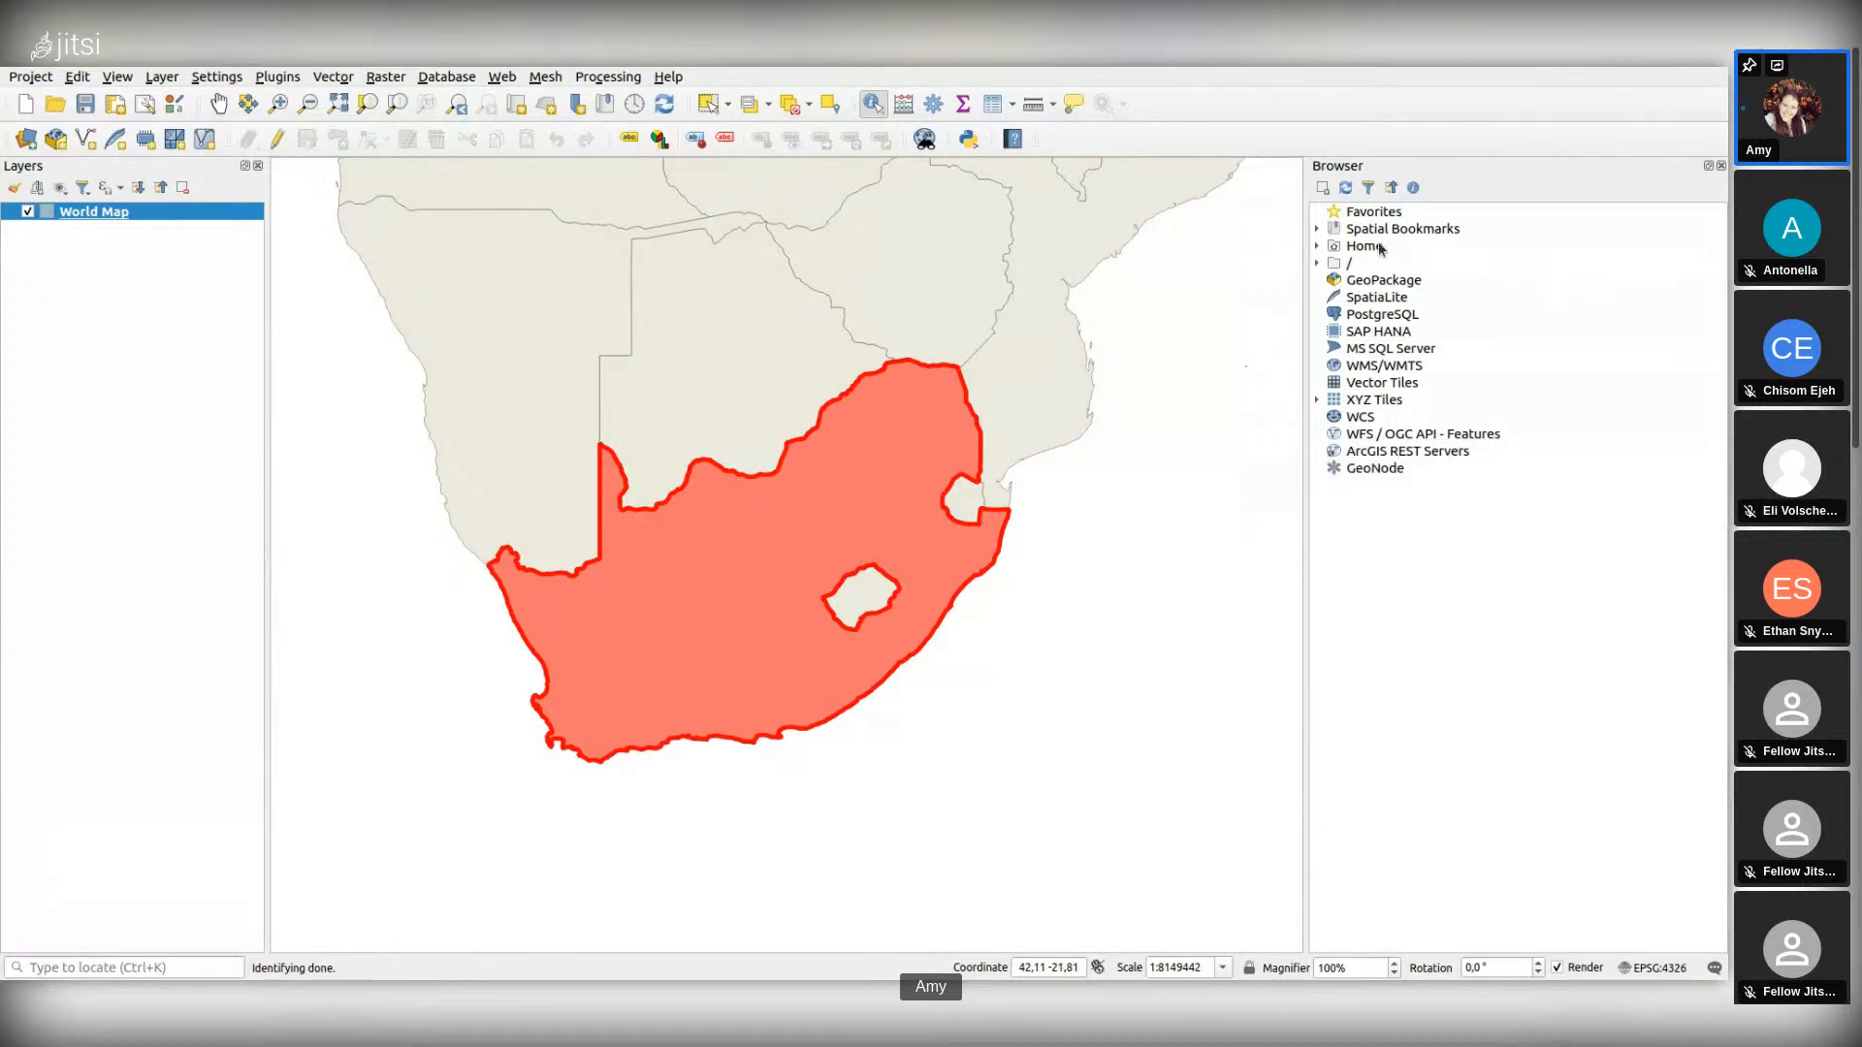
Step: Add the OpenStreetMap XYZ tile layer to the project and hide the World Map layer
click(1323, 398)
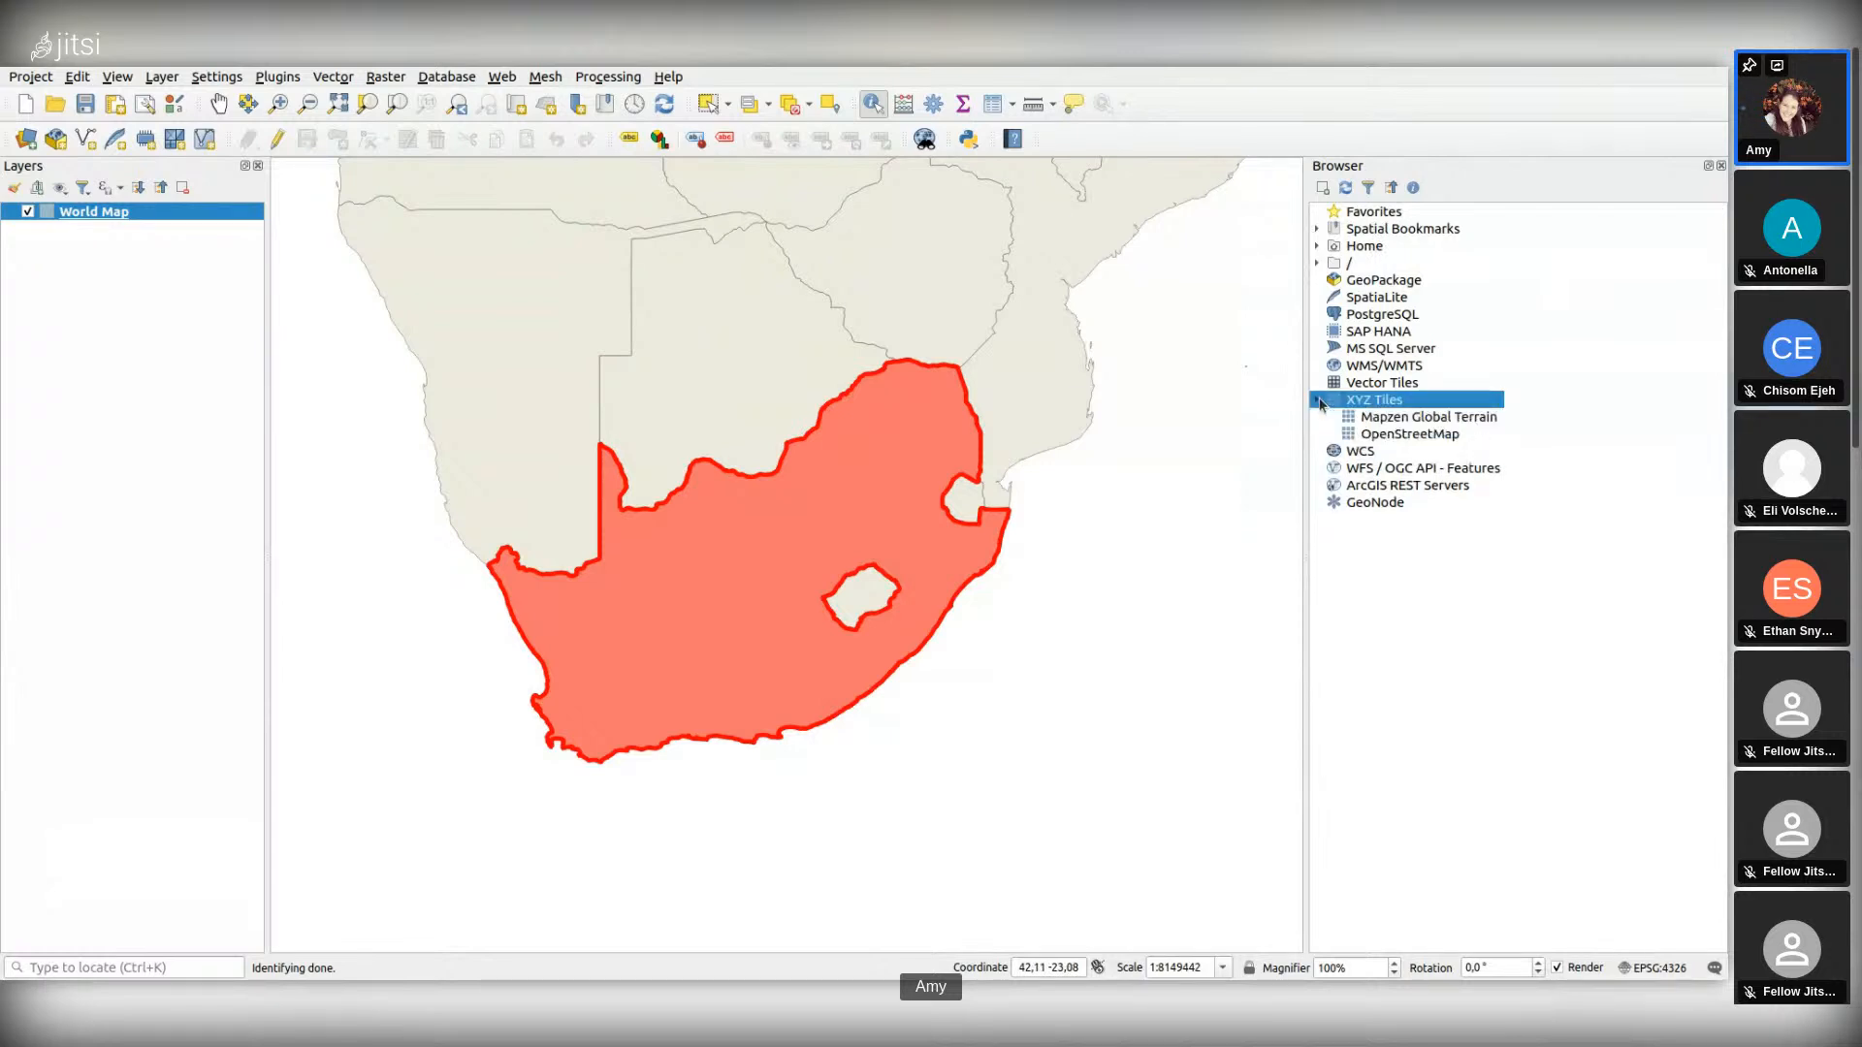
click(1405, 436)
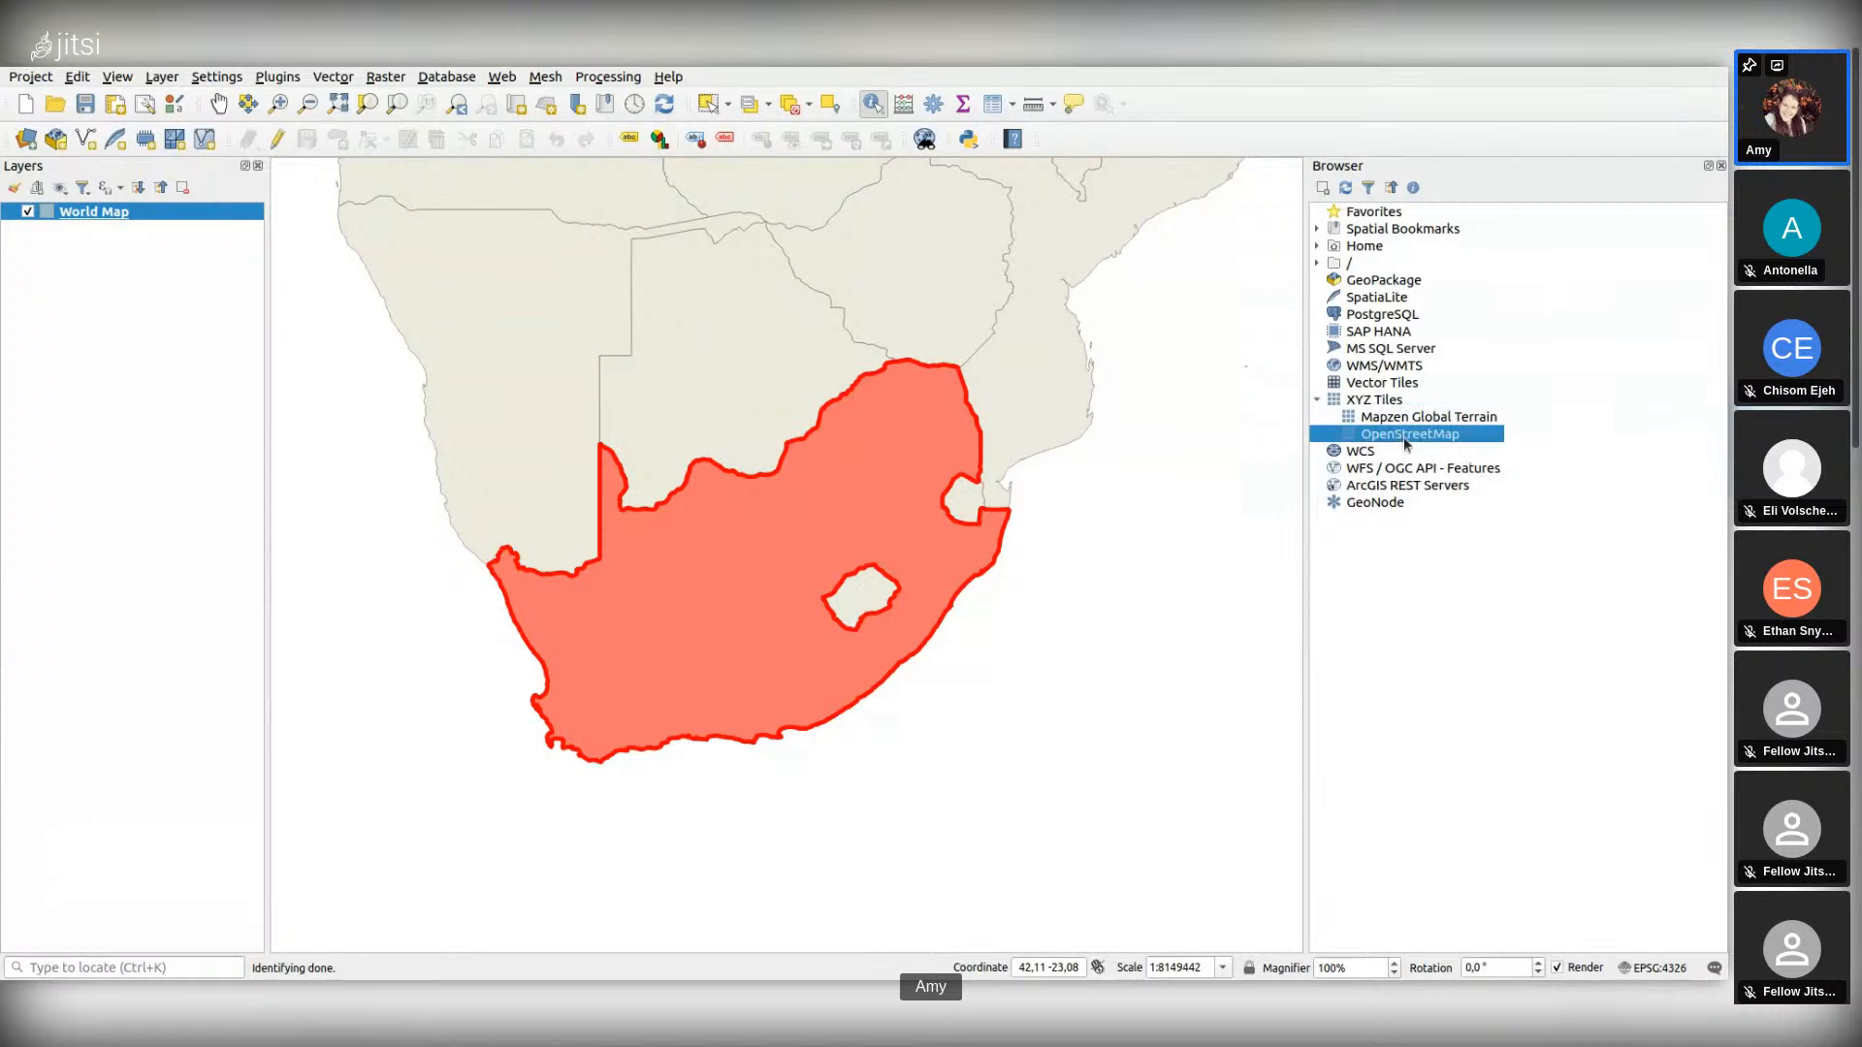
double_click(1405, 435)
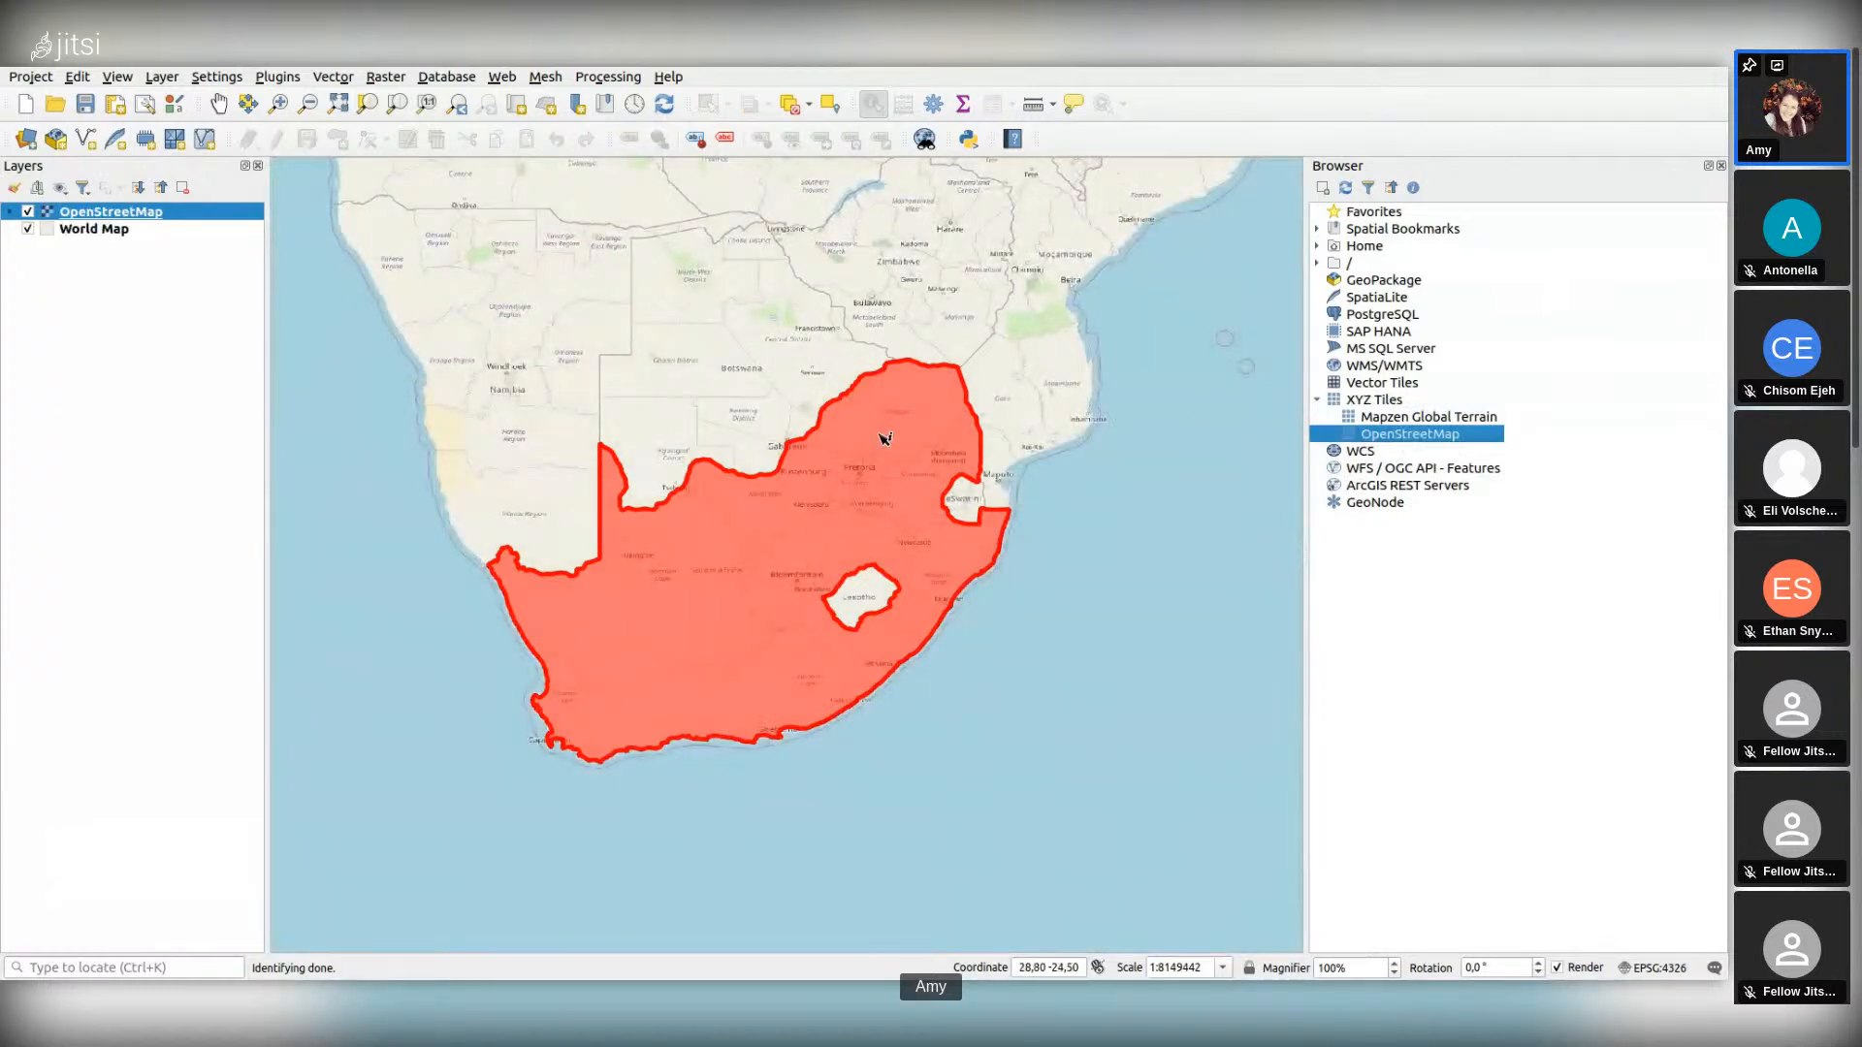
click(29, 231)
Step: Examine the OpenStreetMap basemap from southern Africa down to Johannesburg and its northern suburbs
click(869, 103)
click(218, 103)
drag(813, 458, 783, 536)
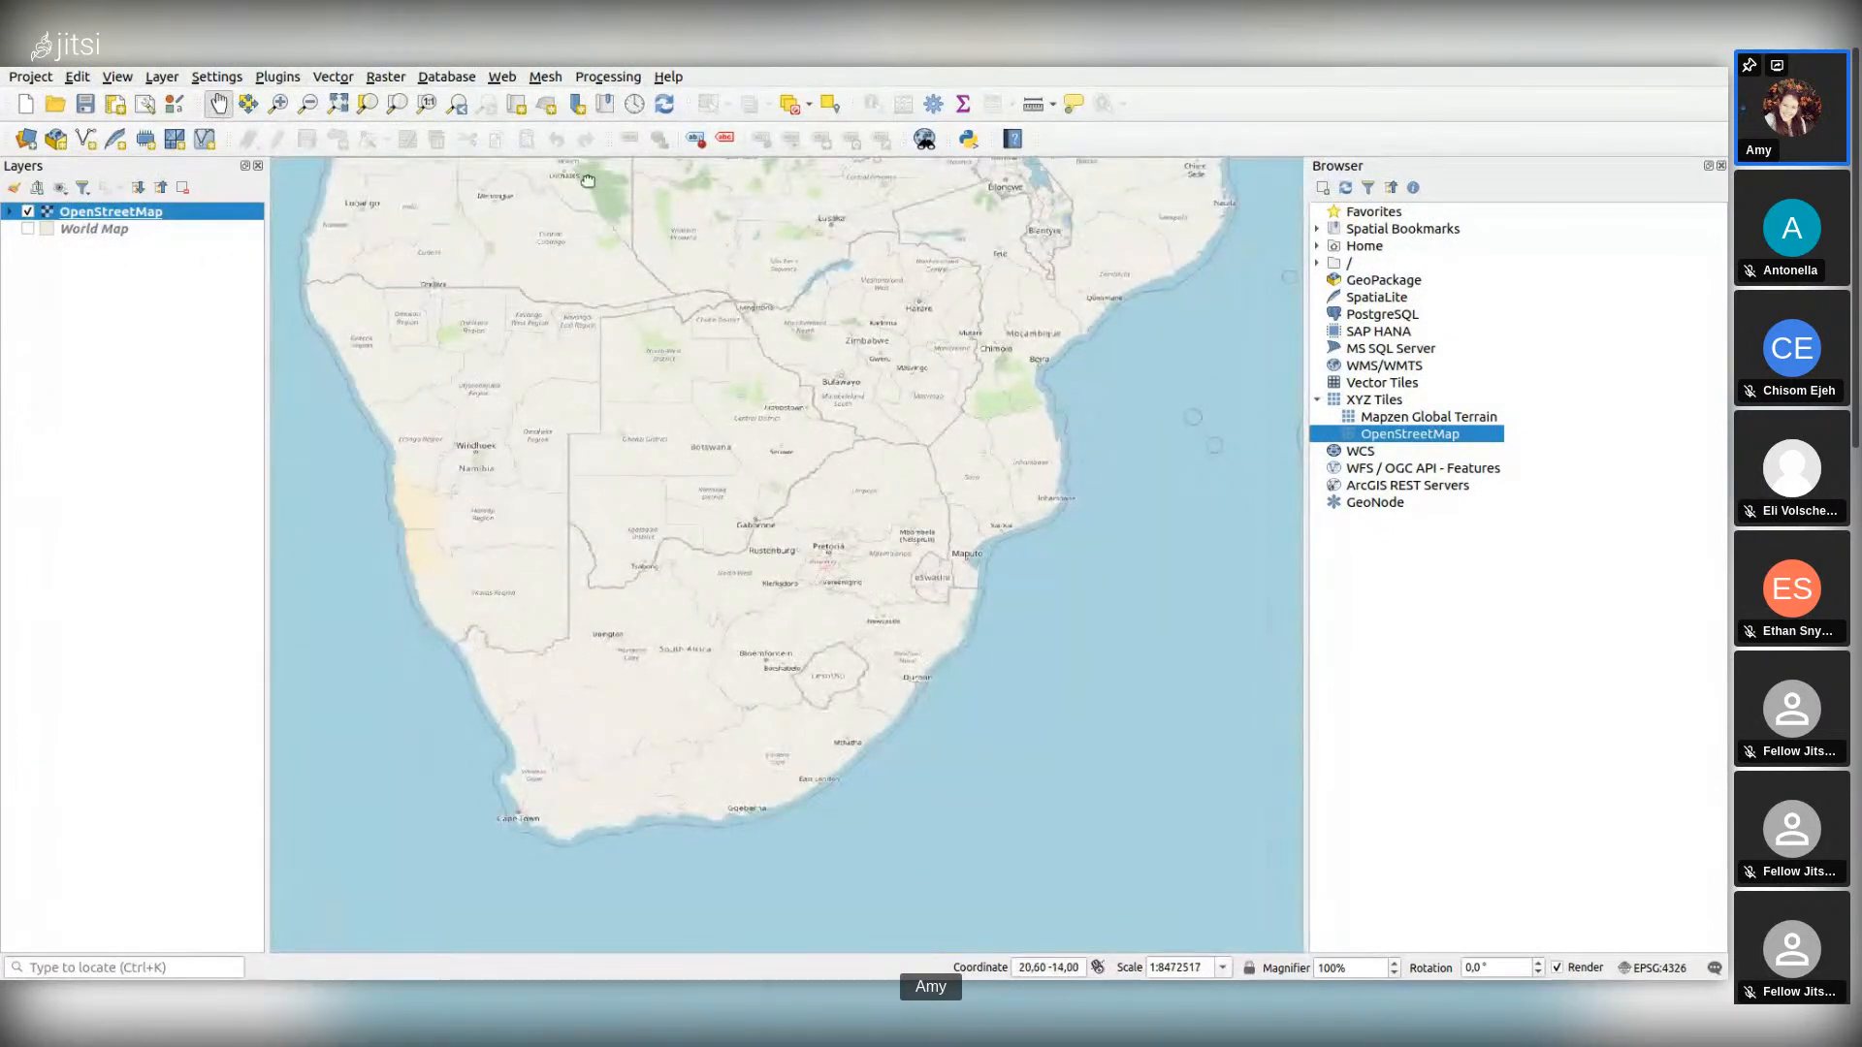
click(279, 102)
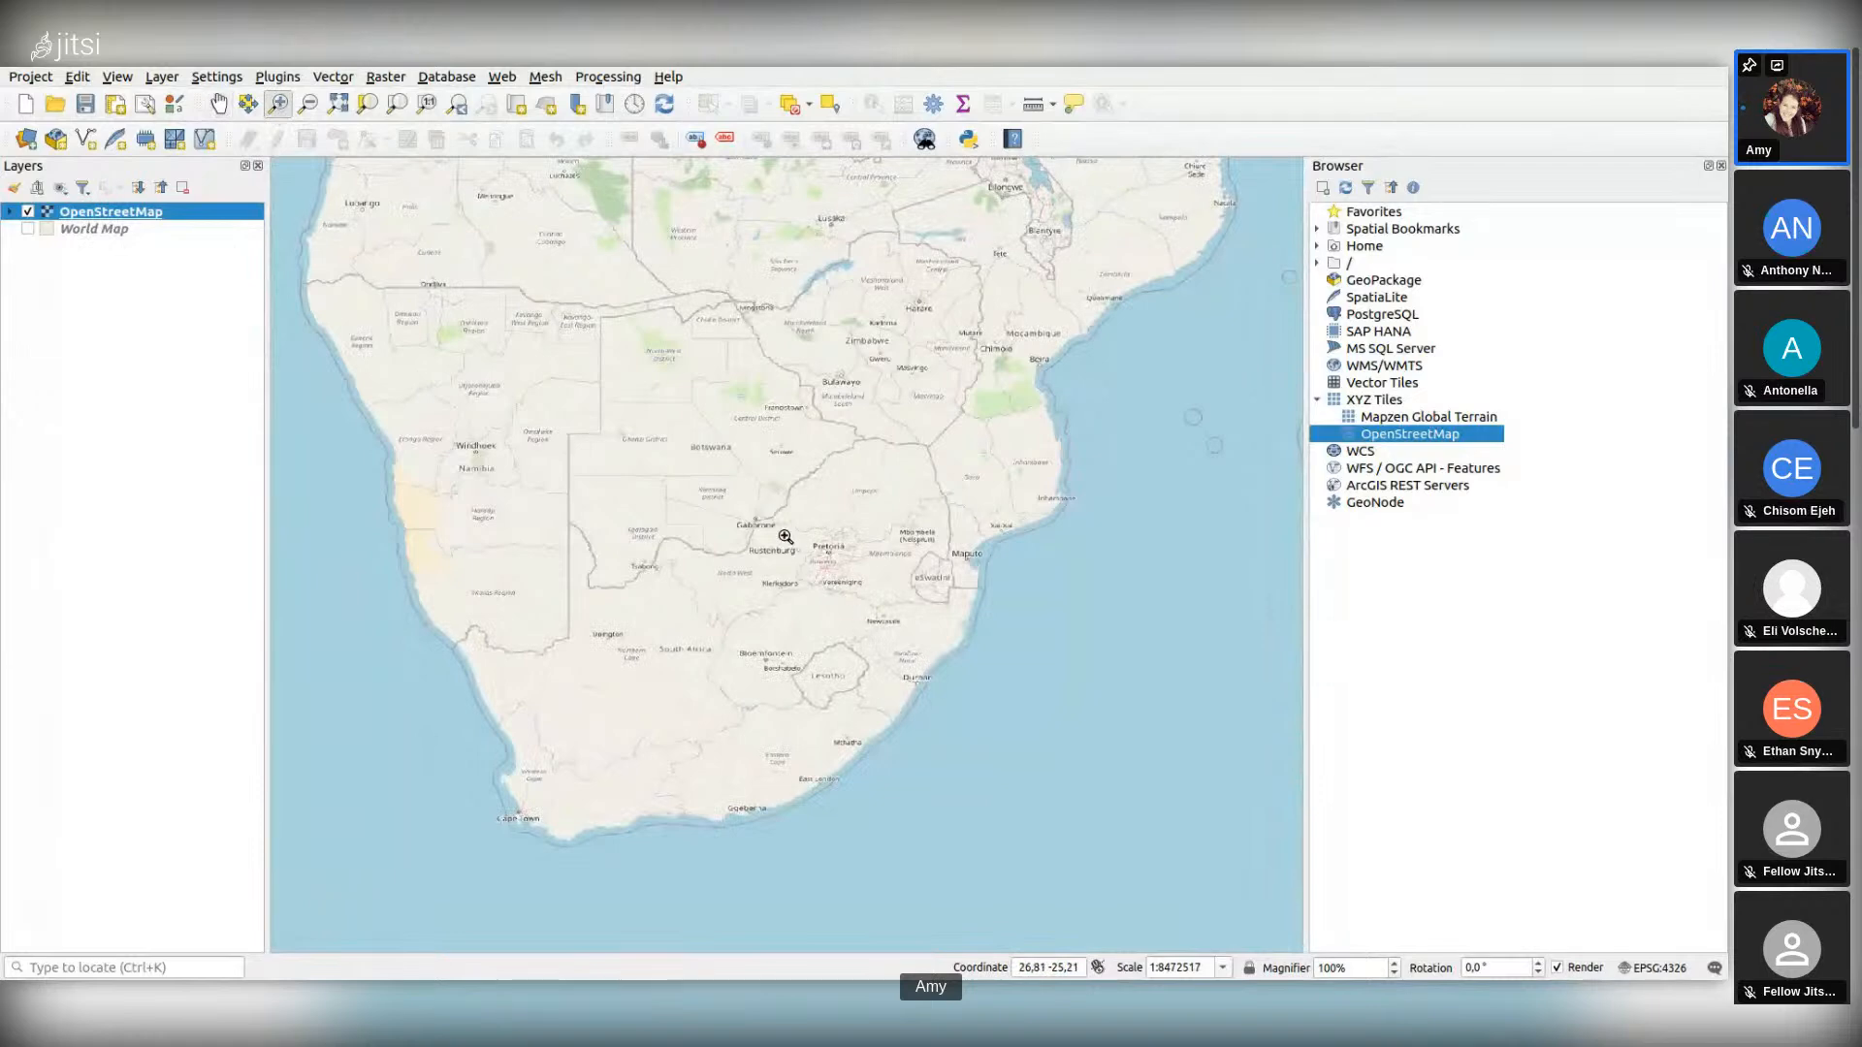
drag(769, 520, 882, 630)
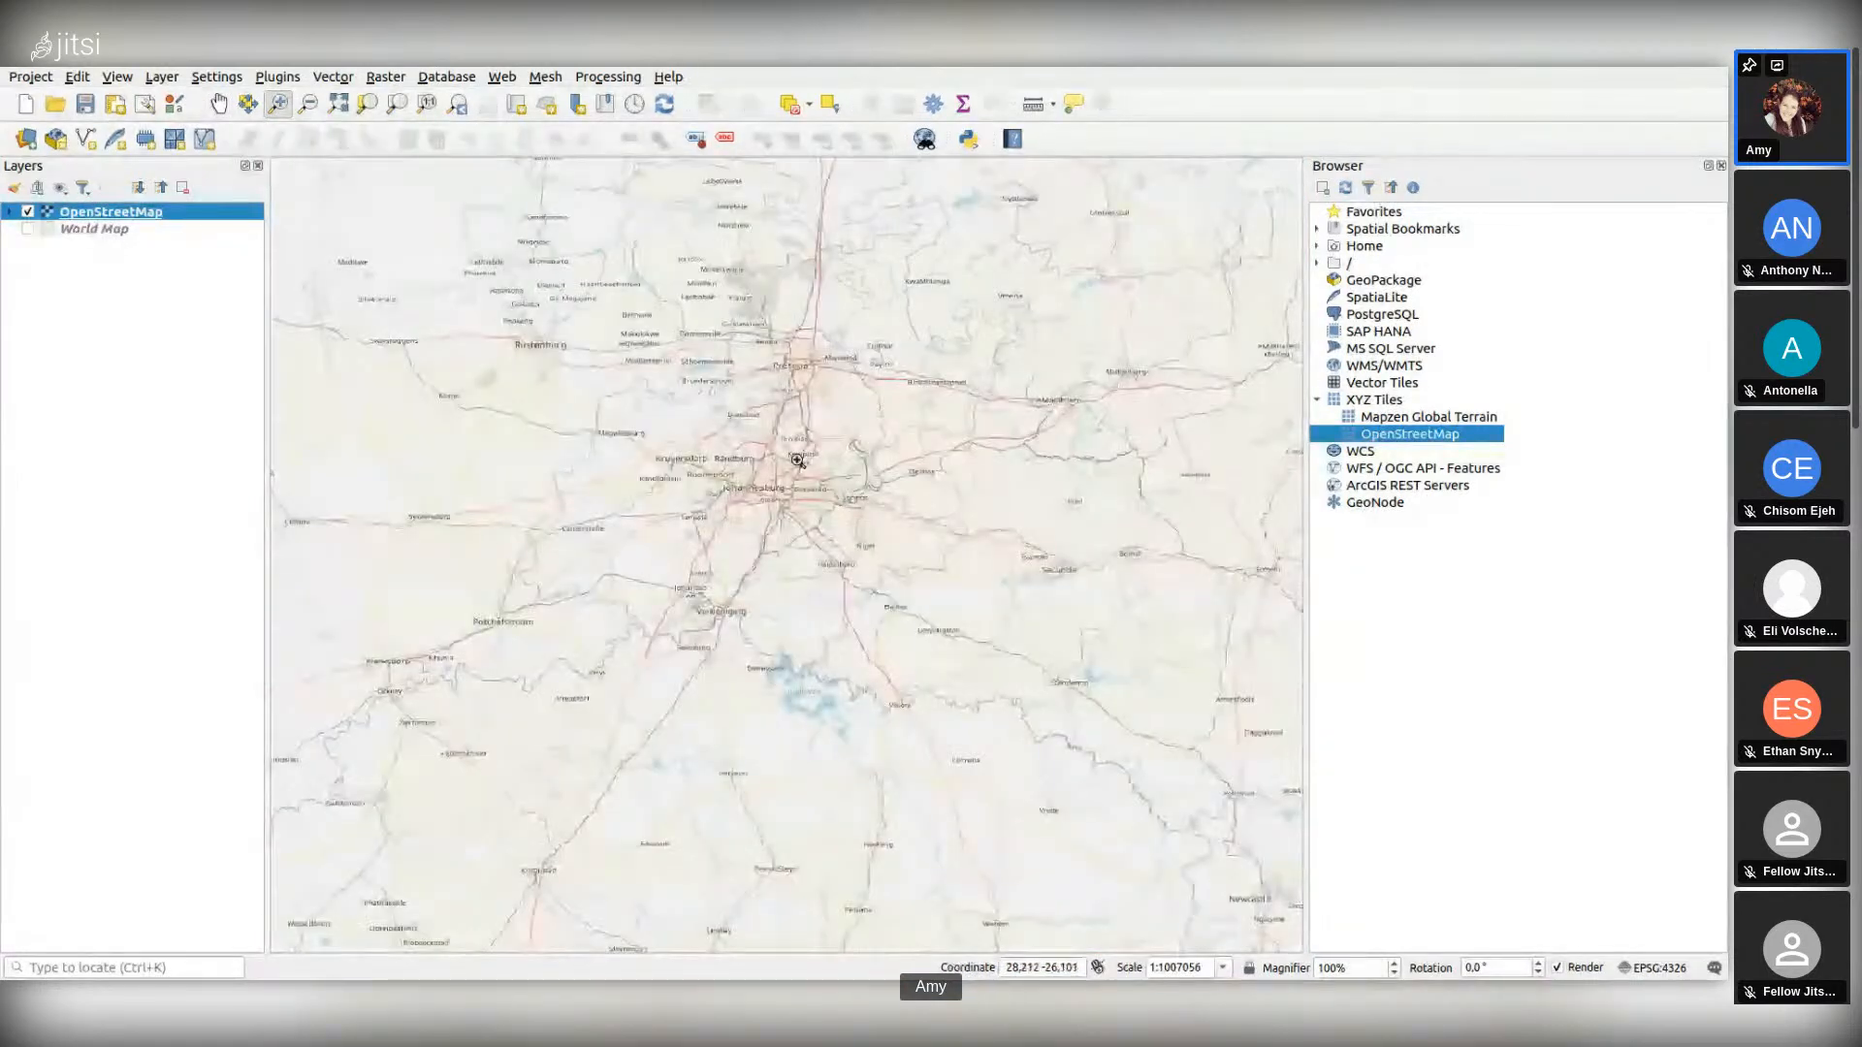
drag(677, 410, 846, 556)
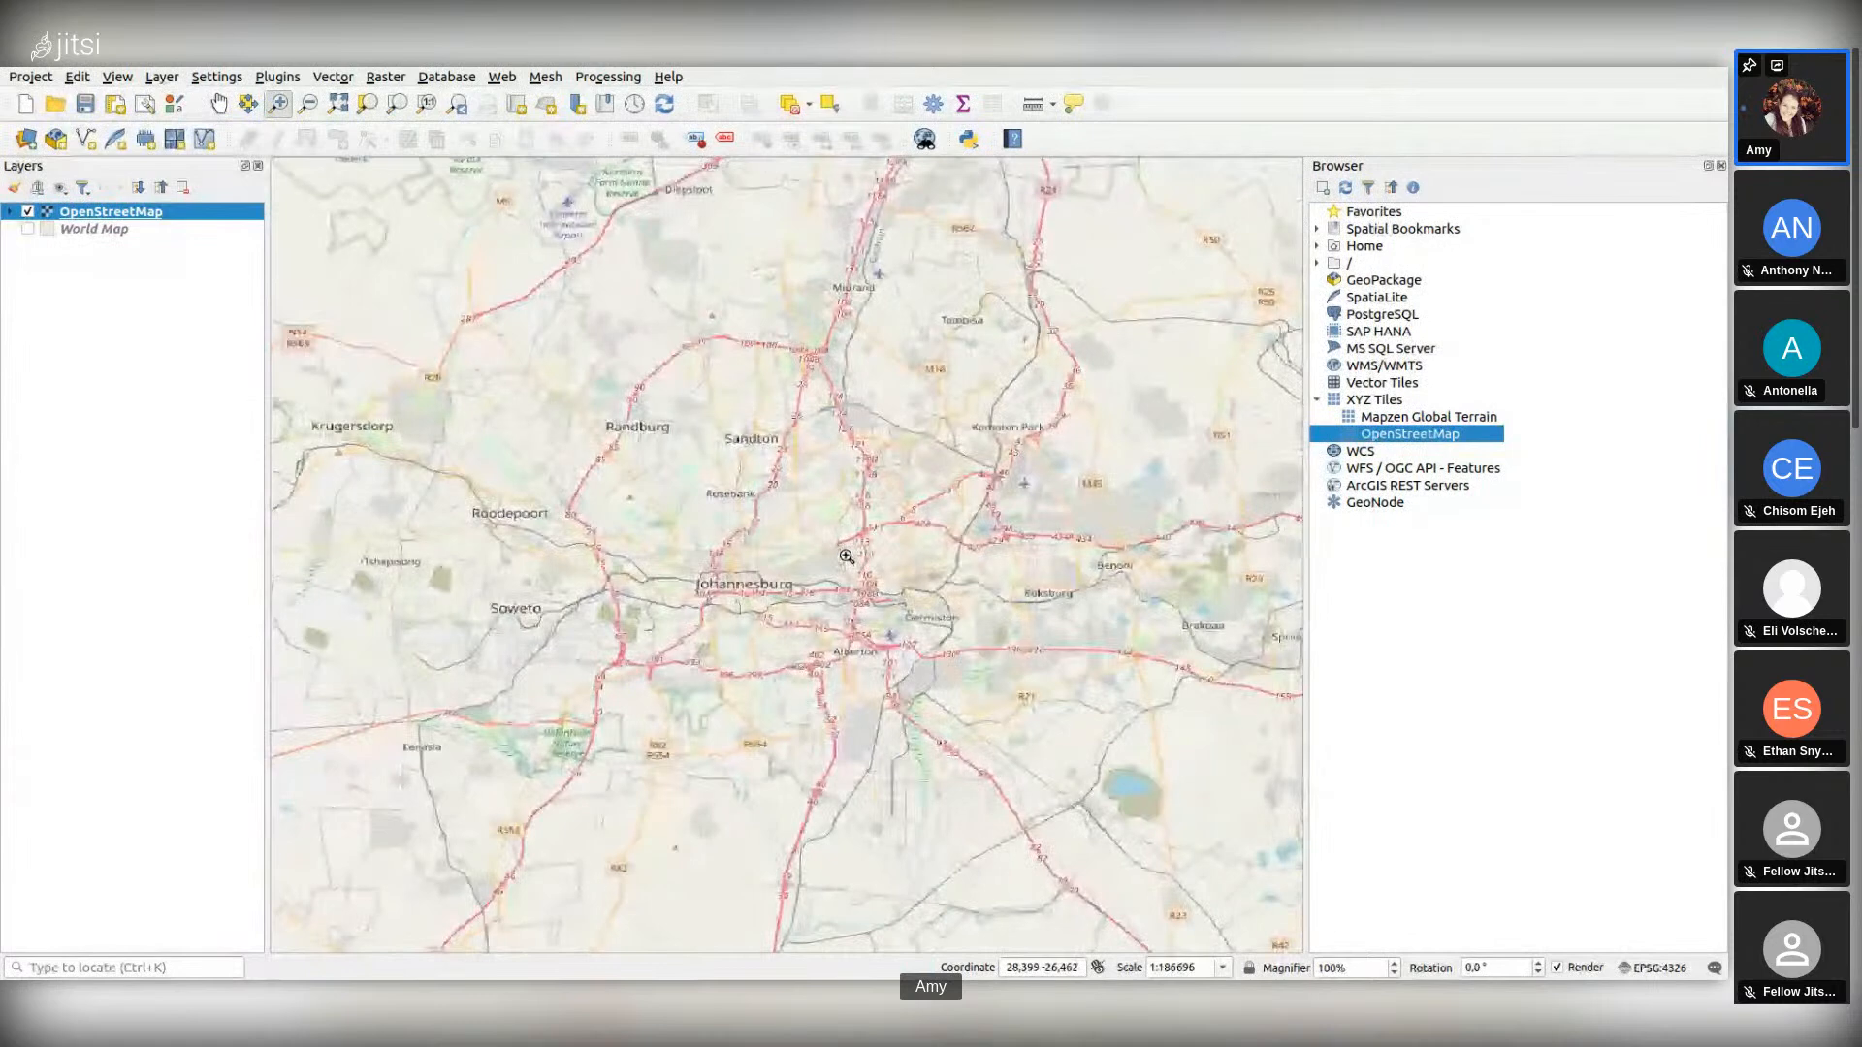
drag(571, 511, 792, 648)
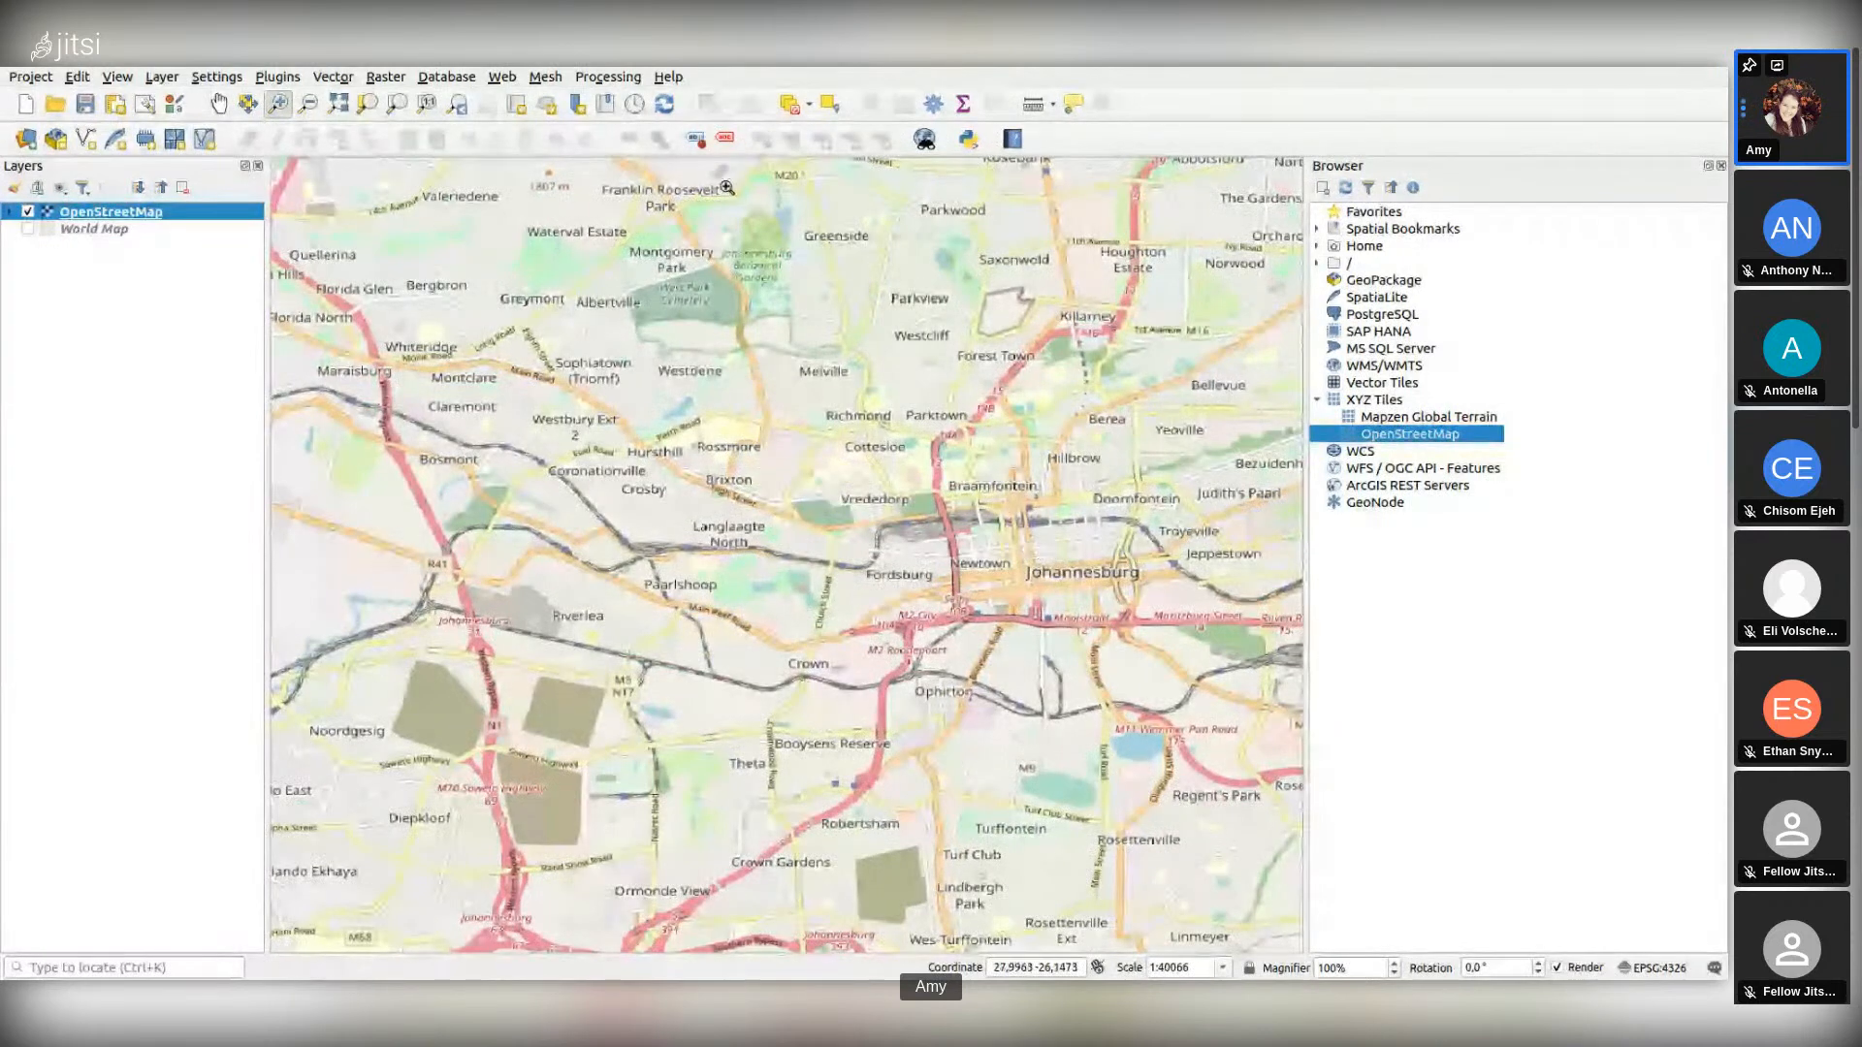
click(219, 104)
drag(765, 175, 741, 603)
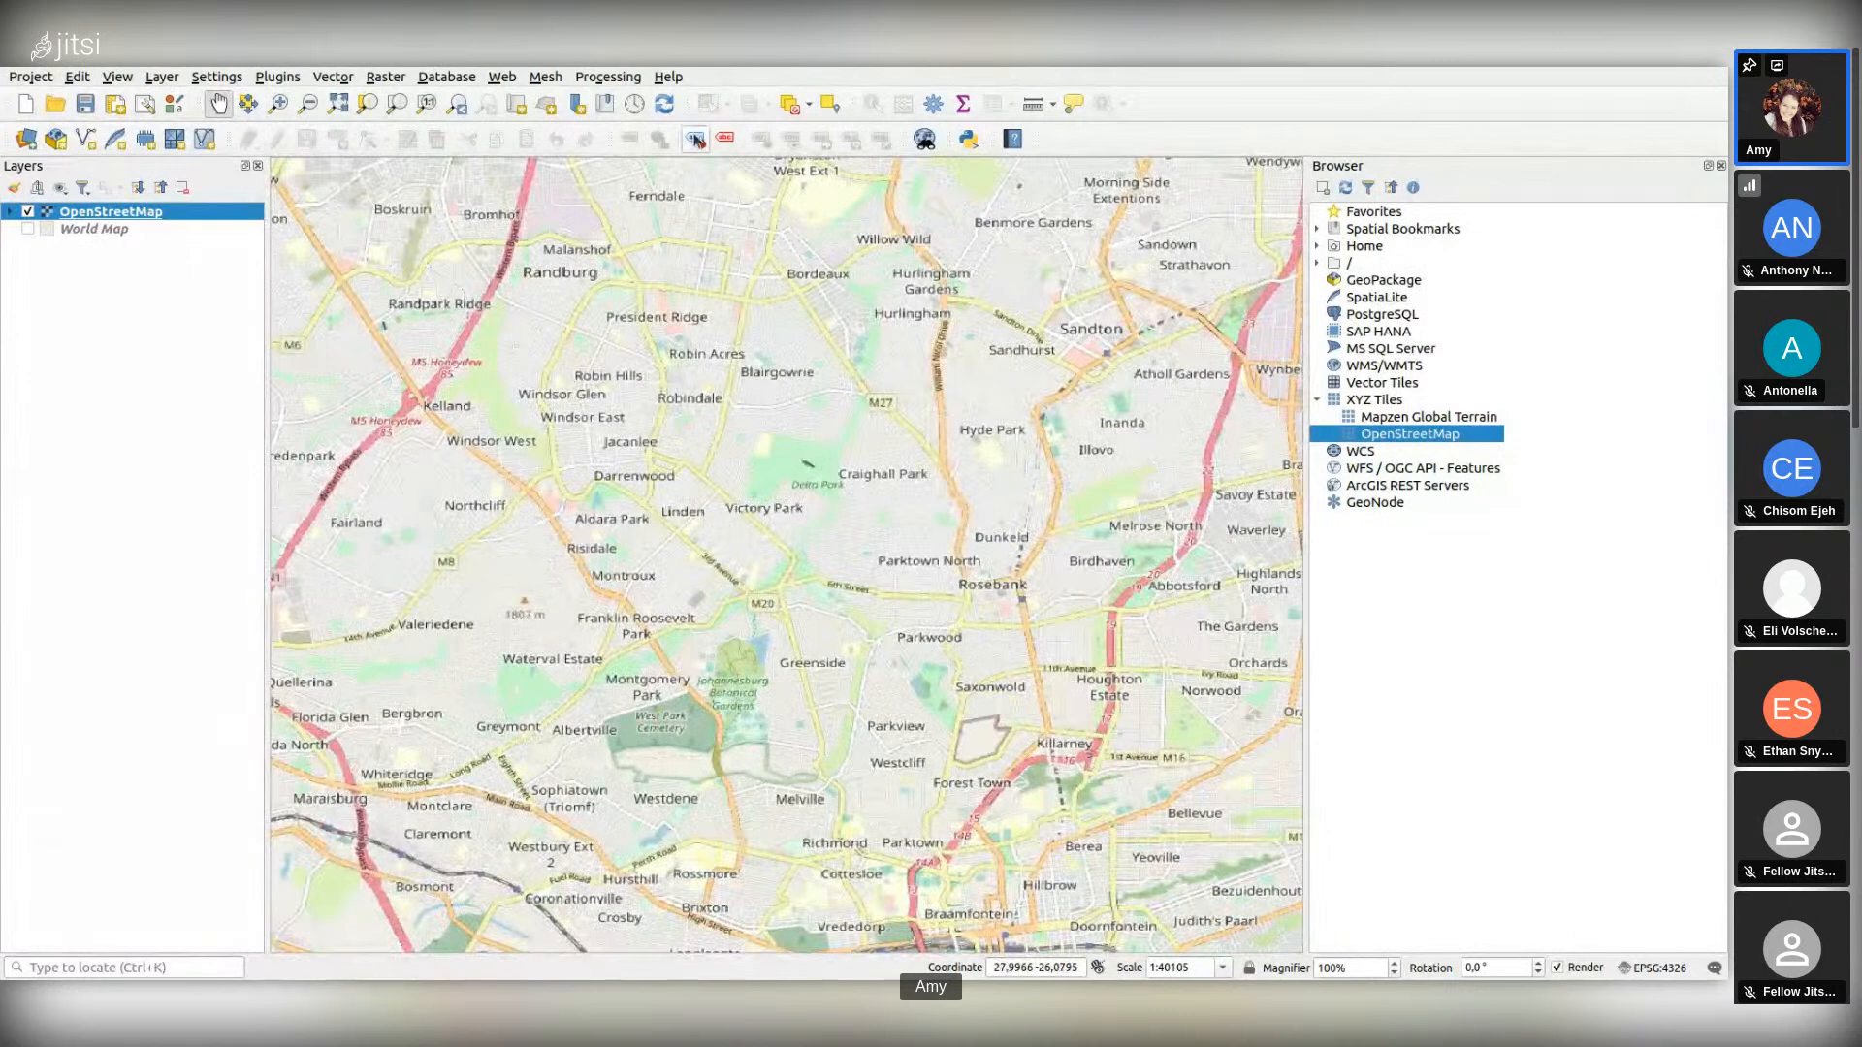
Step: Examine the Johannesburg suburbs on the basemap down to street level around the park beside Valerie Avenue and Bagley Terrace
click(277, 104)
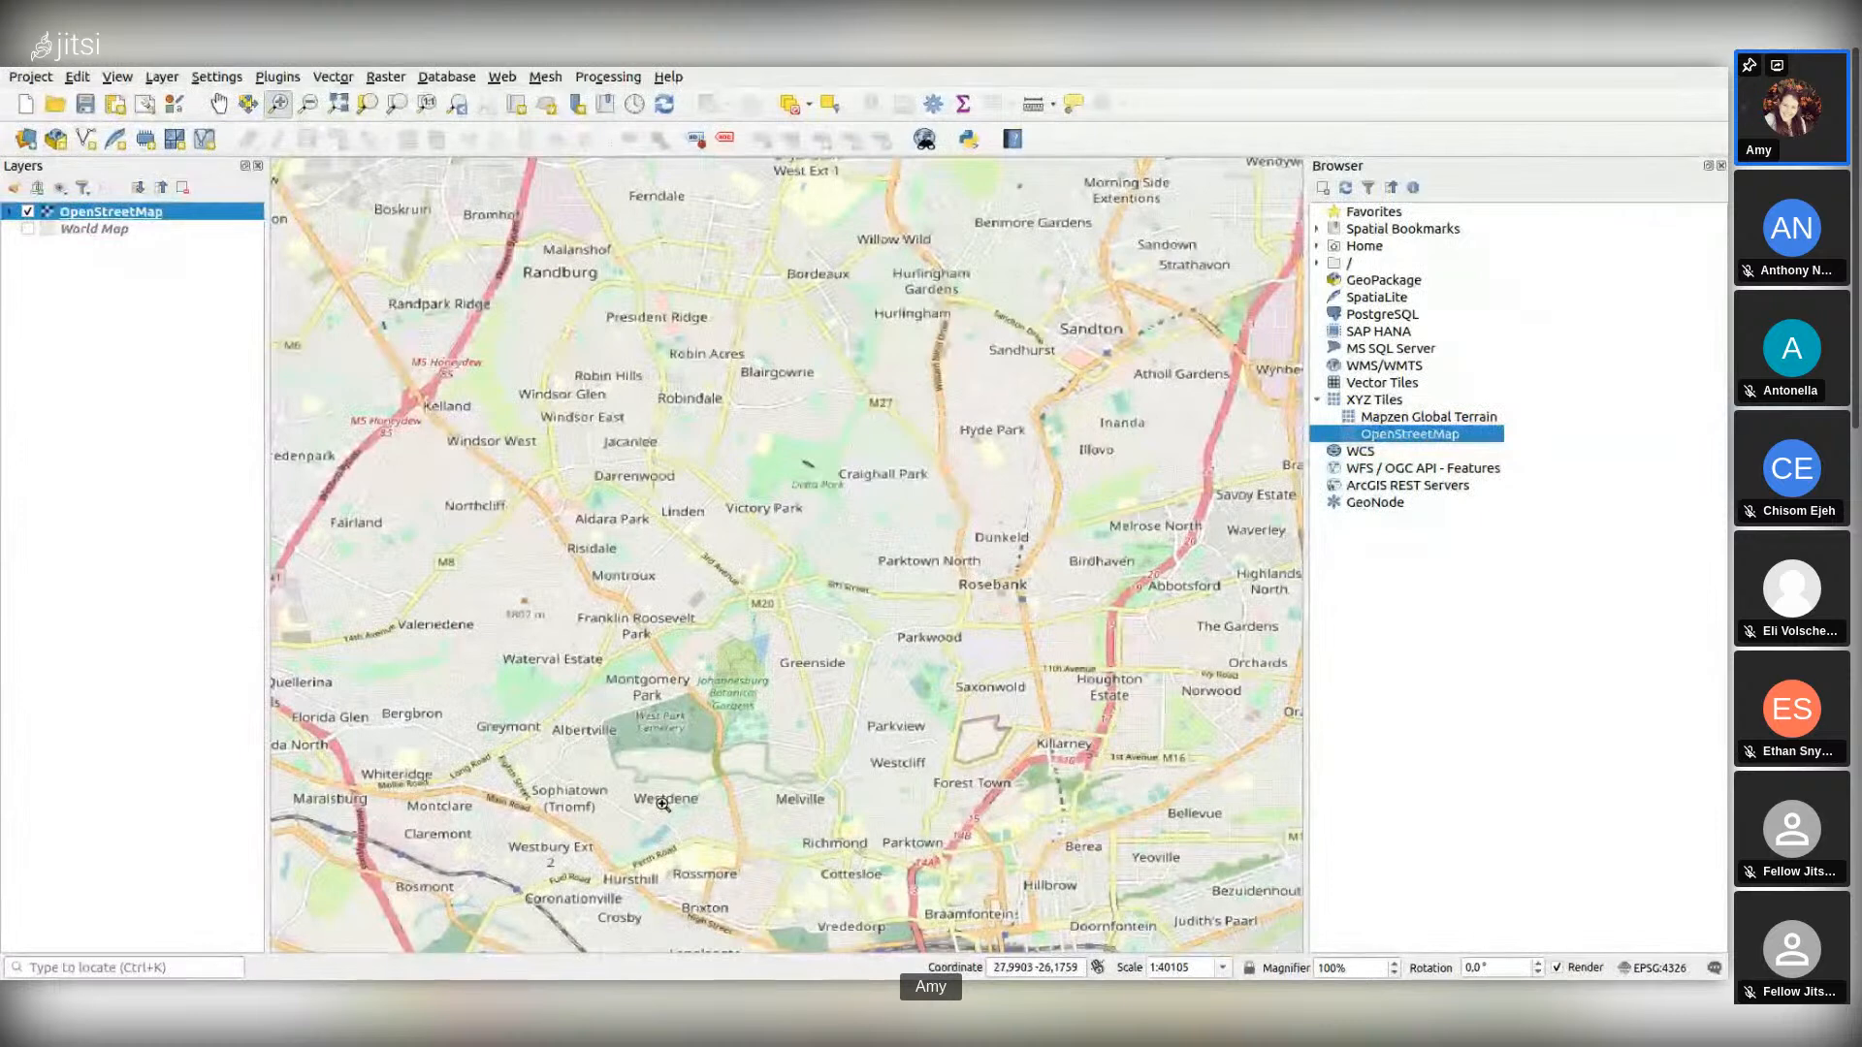
click(218, 104)
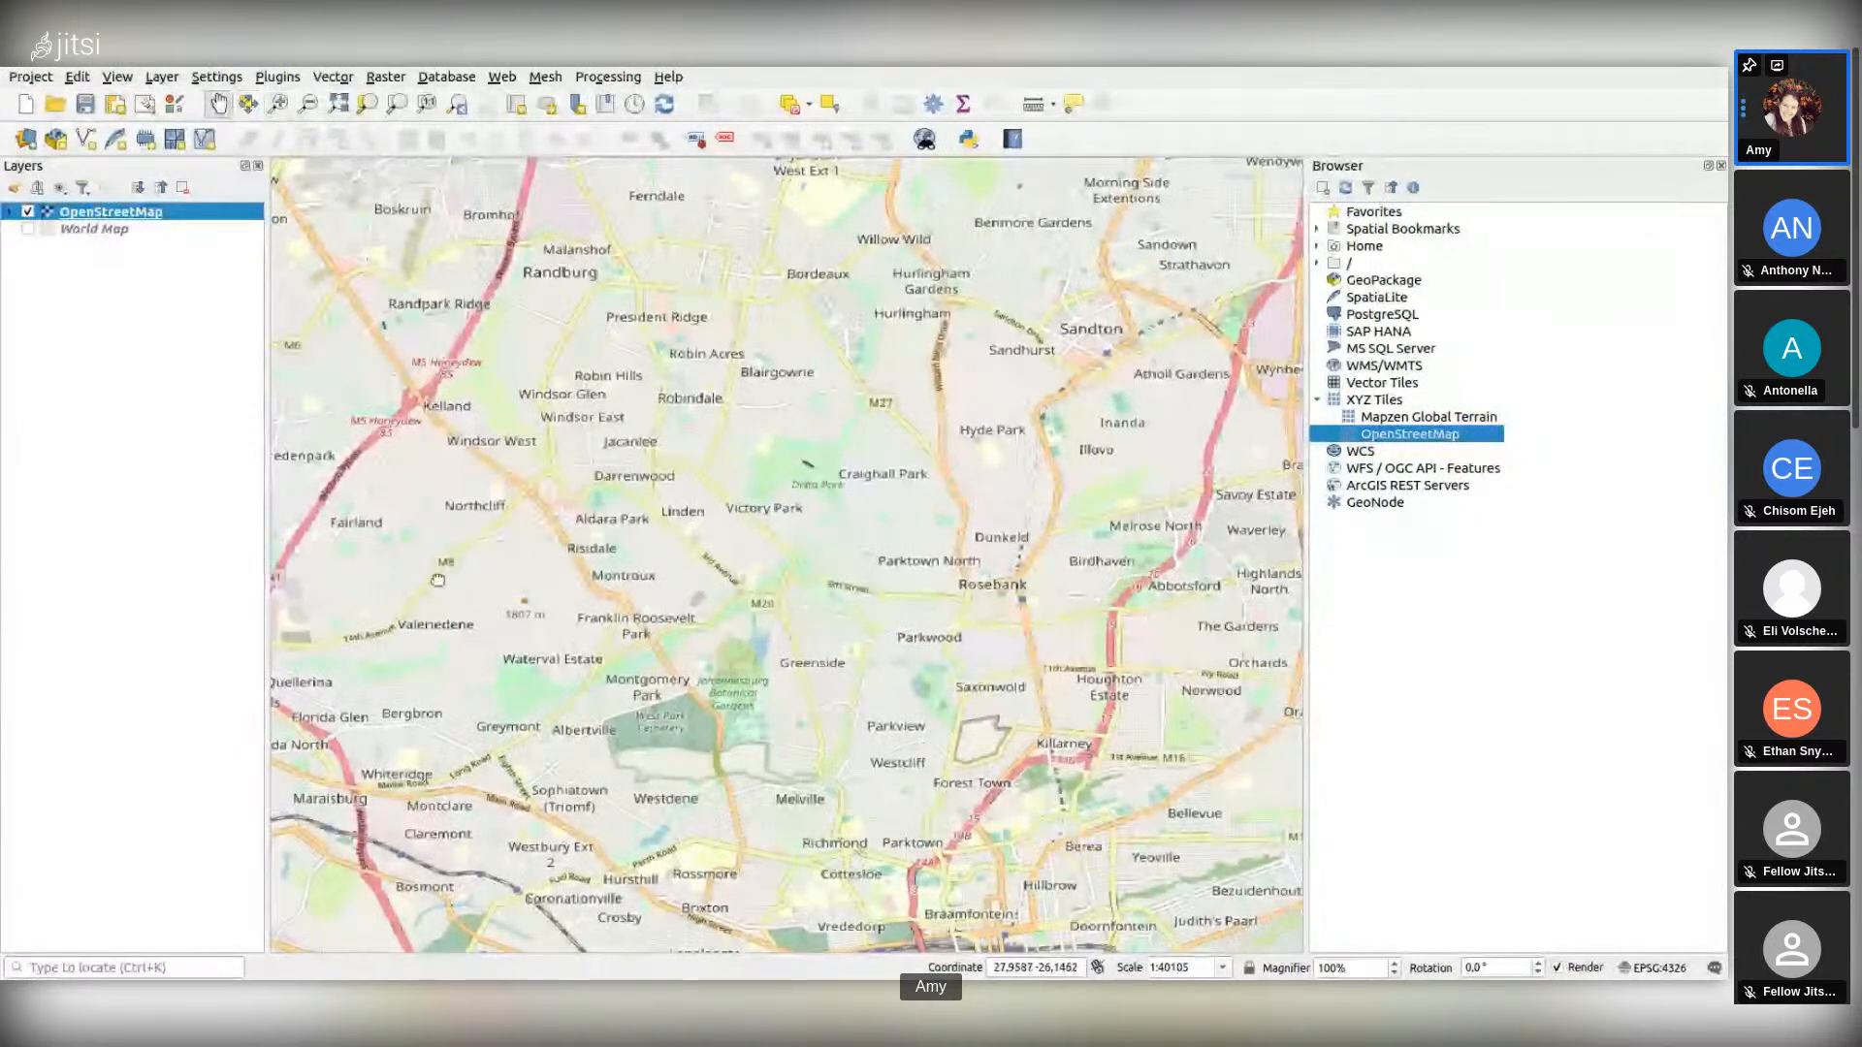
drag(643, 785, 698, 592)
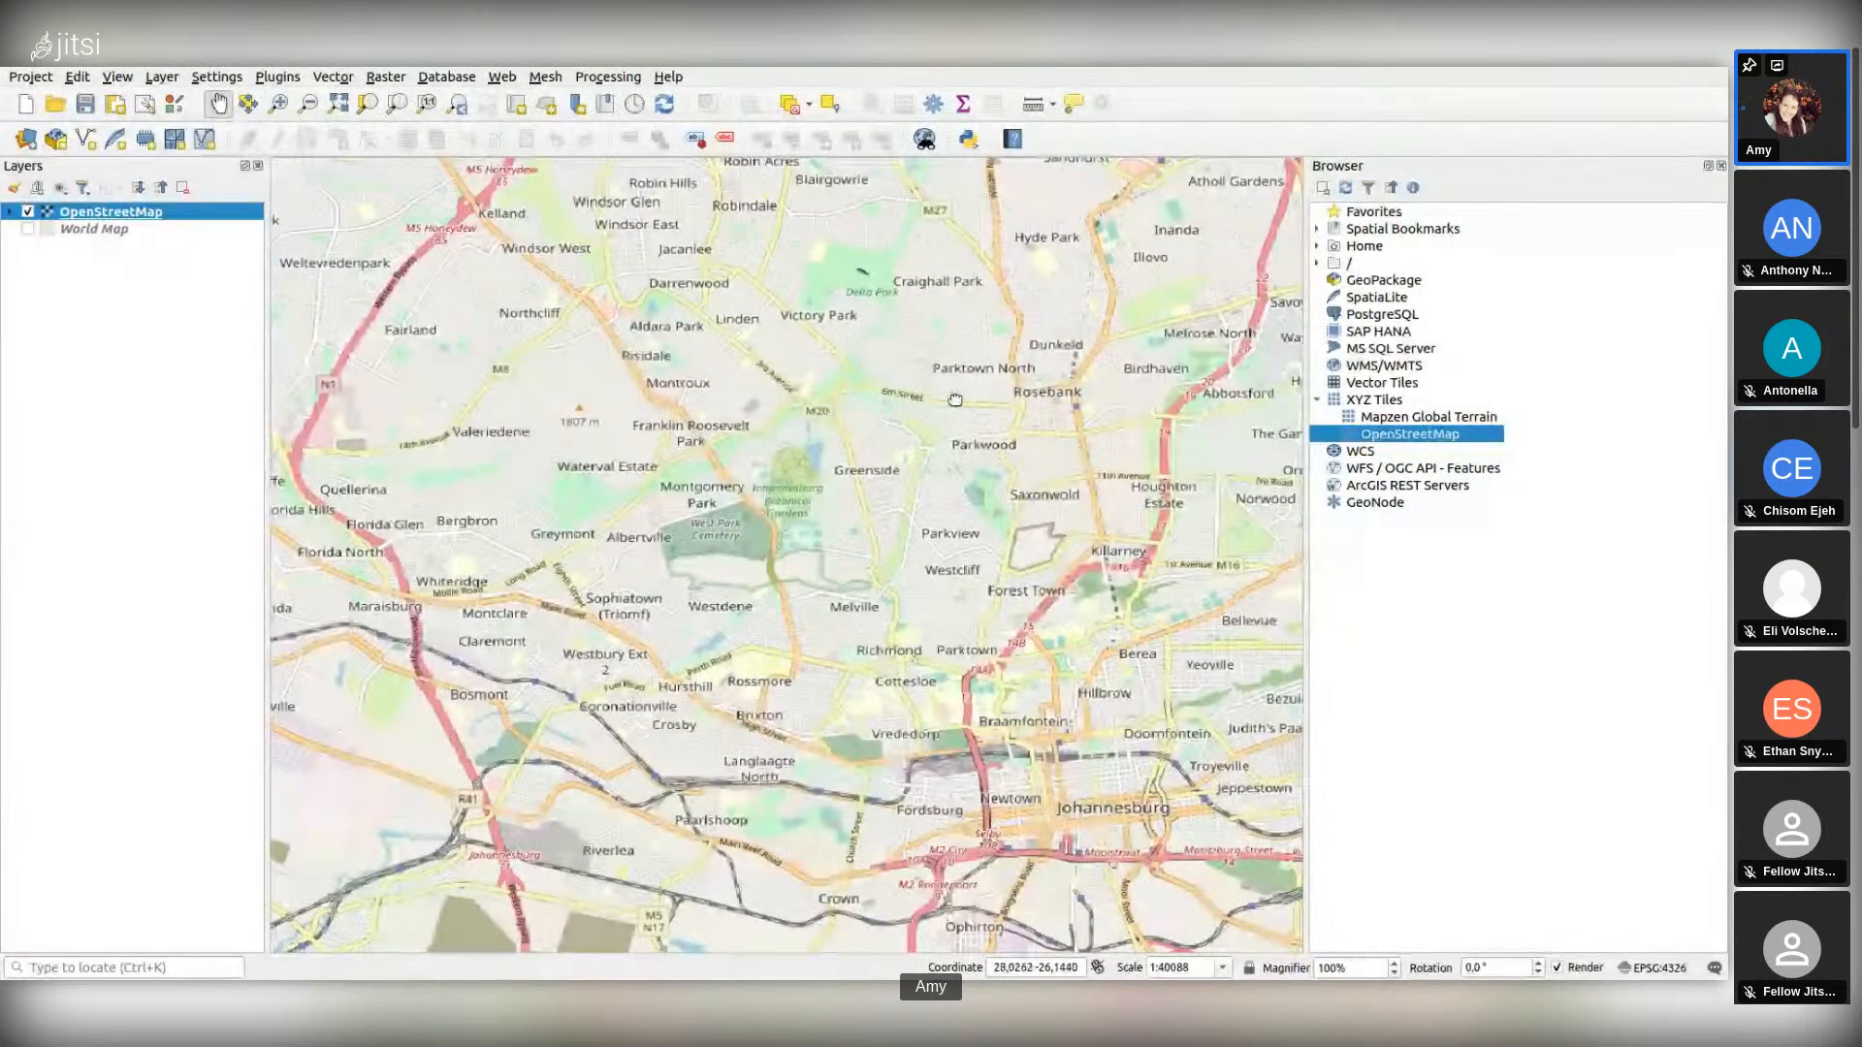
drag(1007, 378, 884, 511)
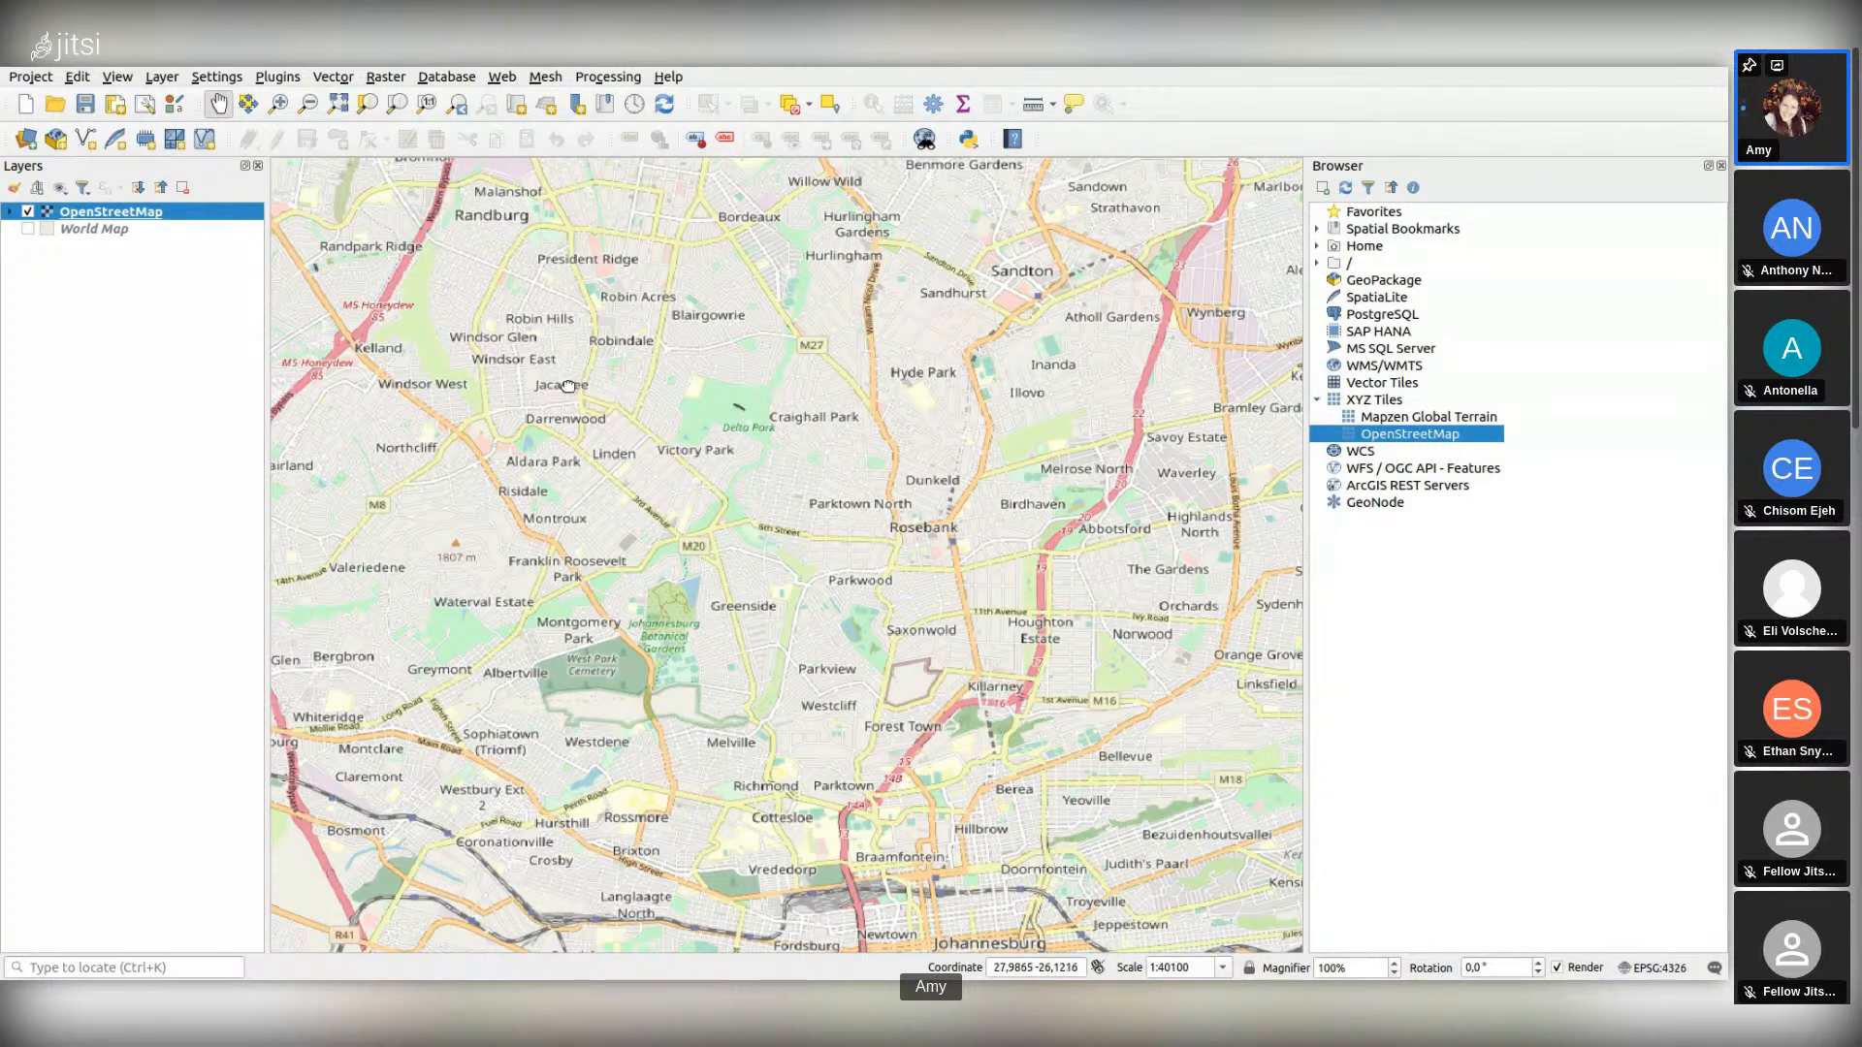
drag(431, 340, 604, 305)
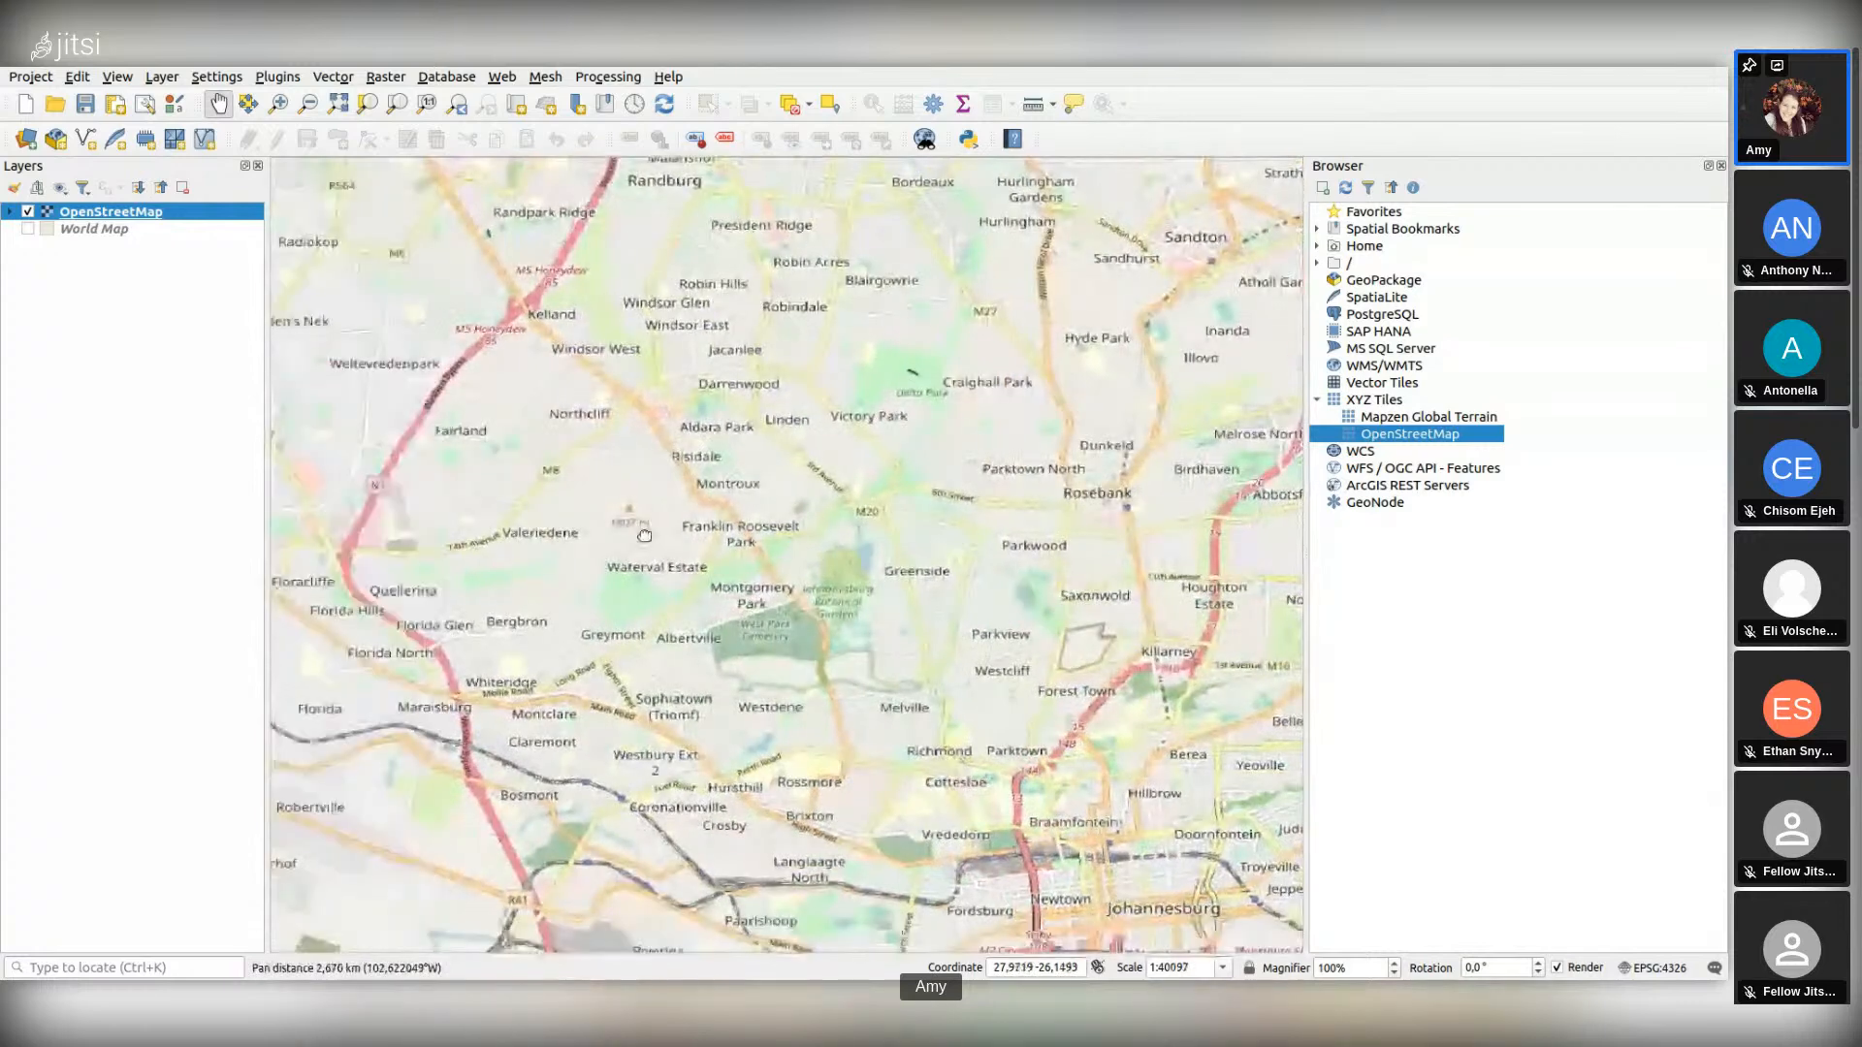
click(278, 104)
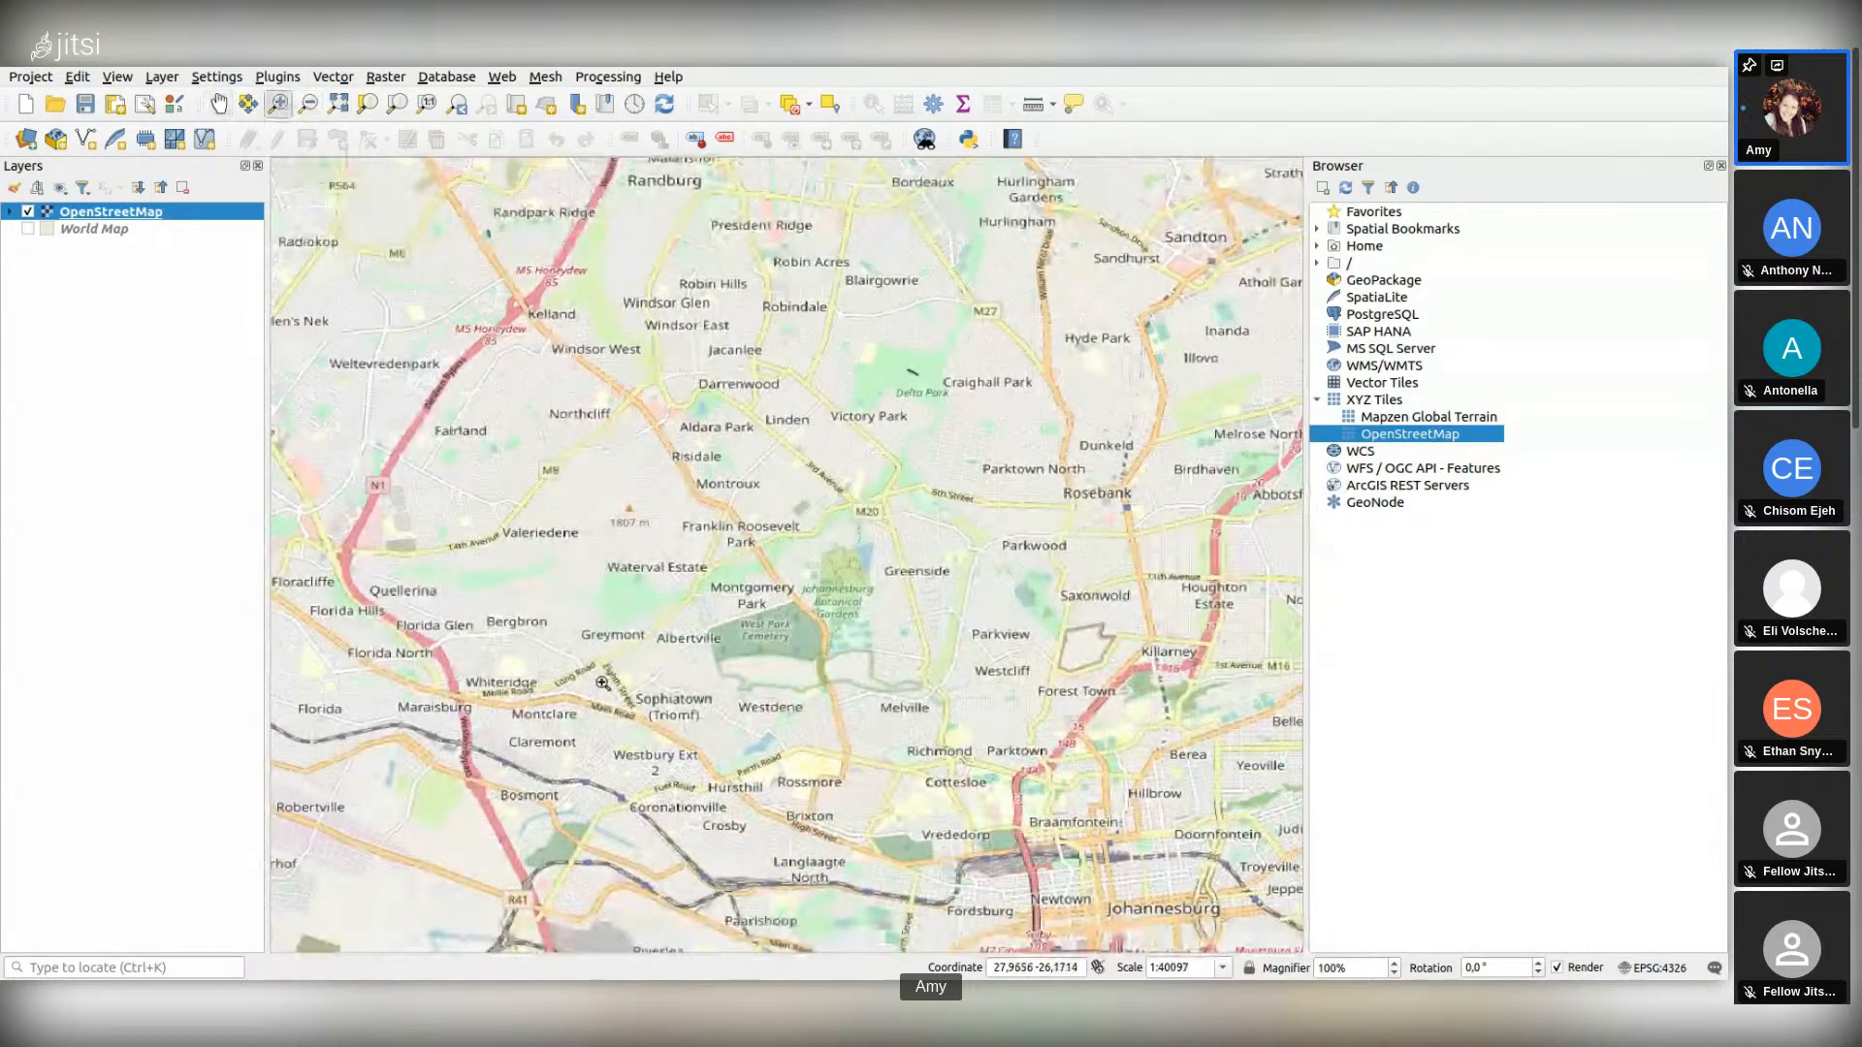
drag(366, 424, 636, 583)
drag(787, 586, 998, 753)
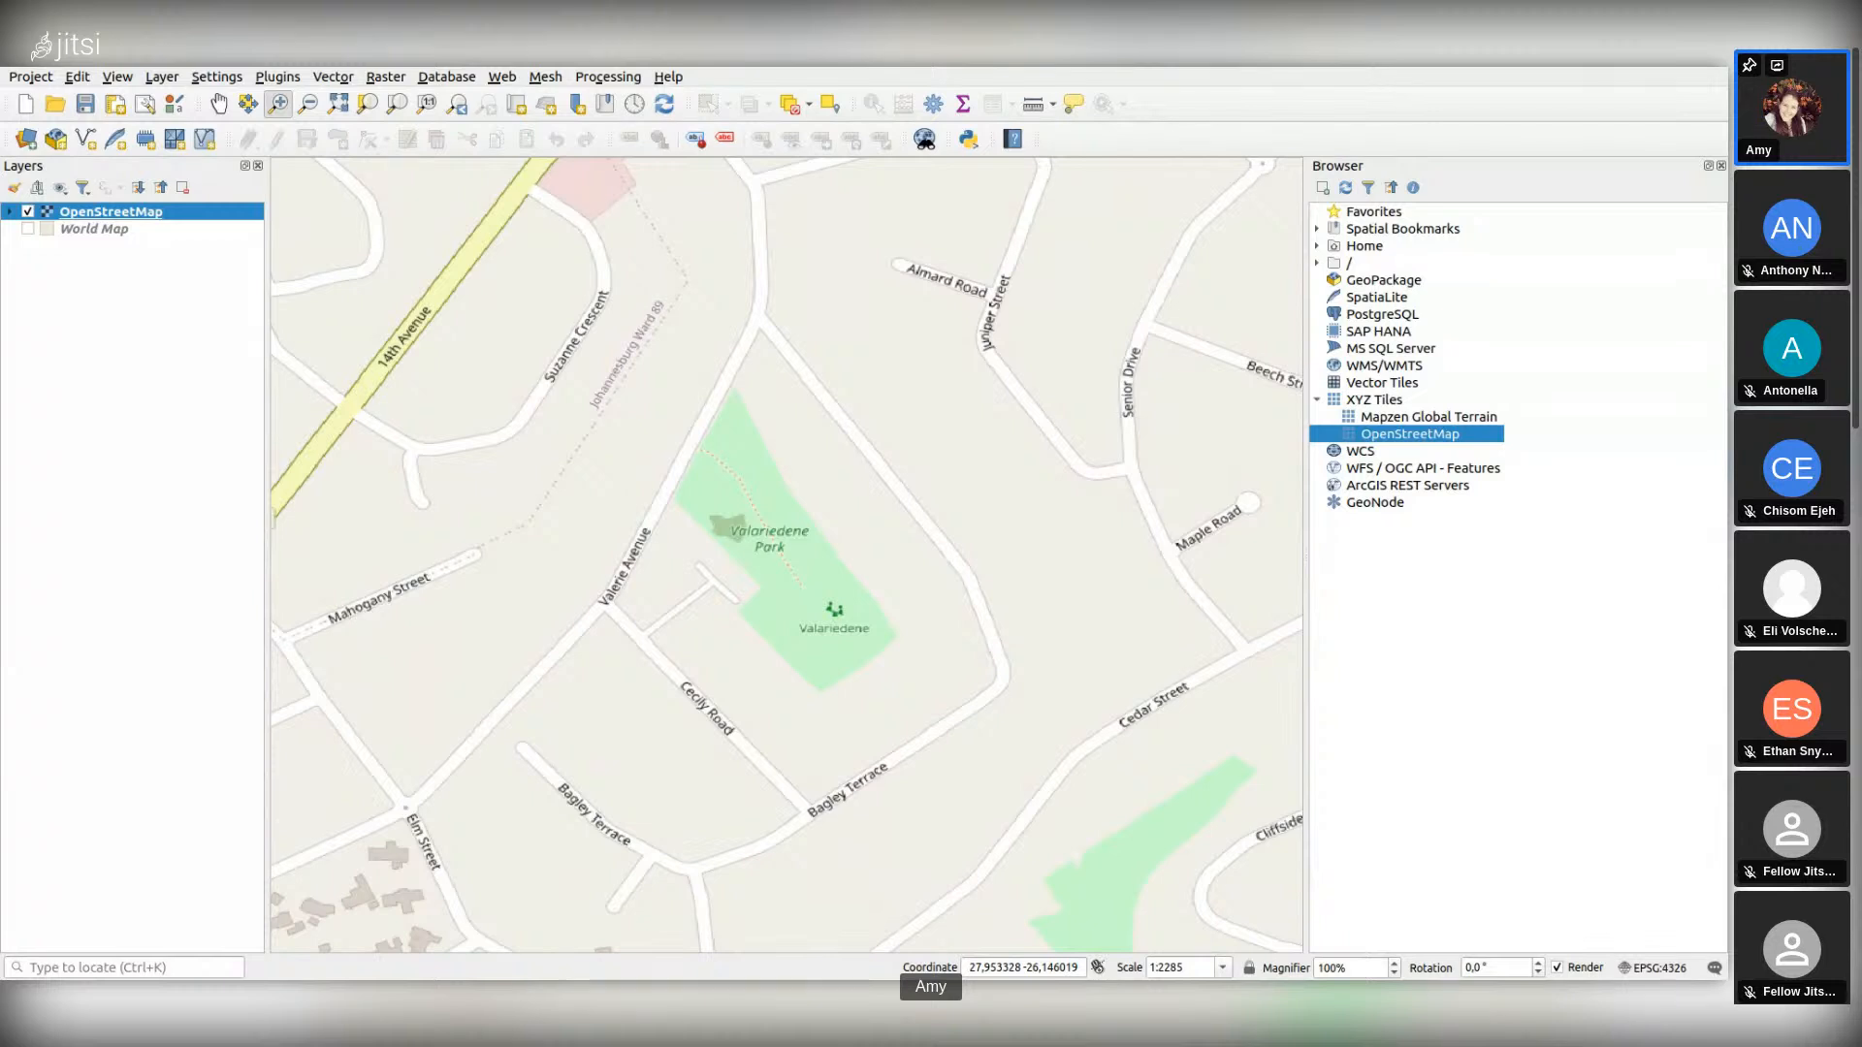
click(281, 82)
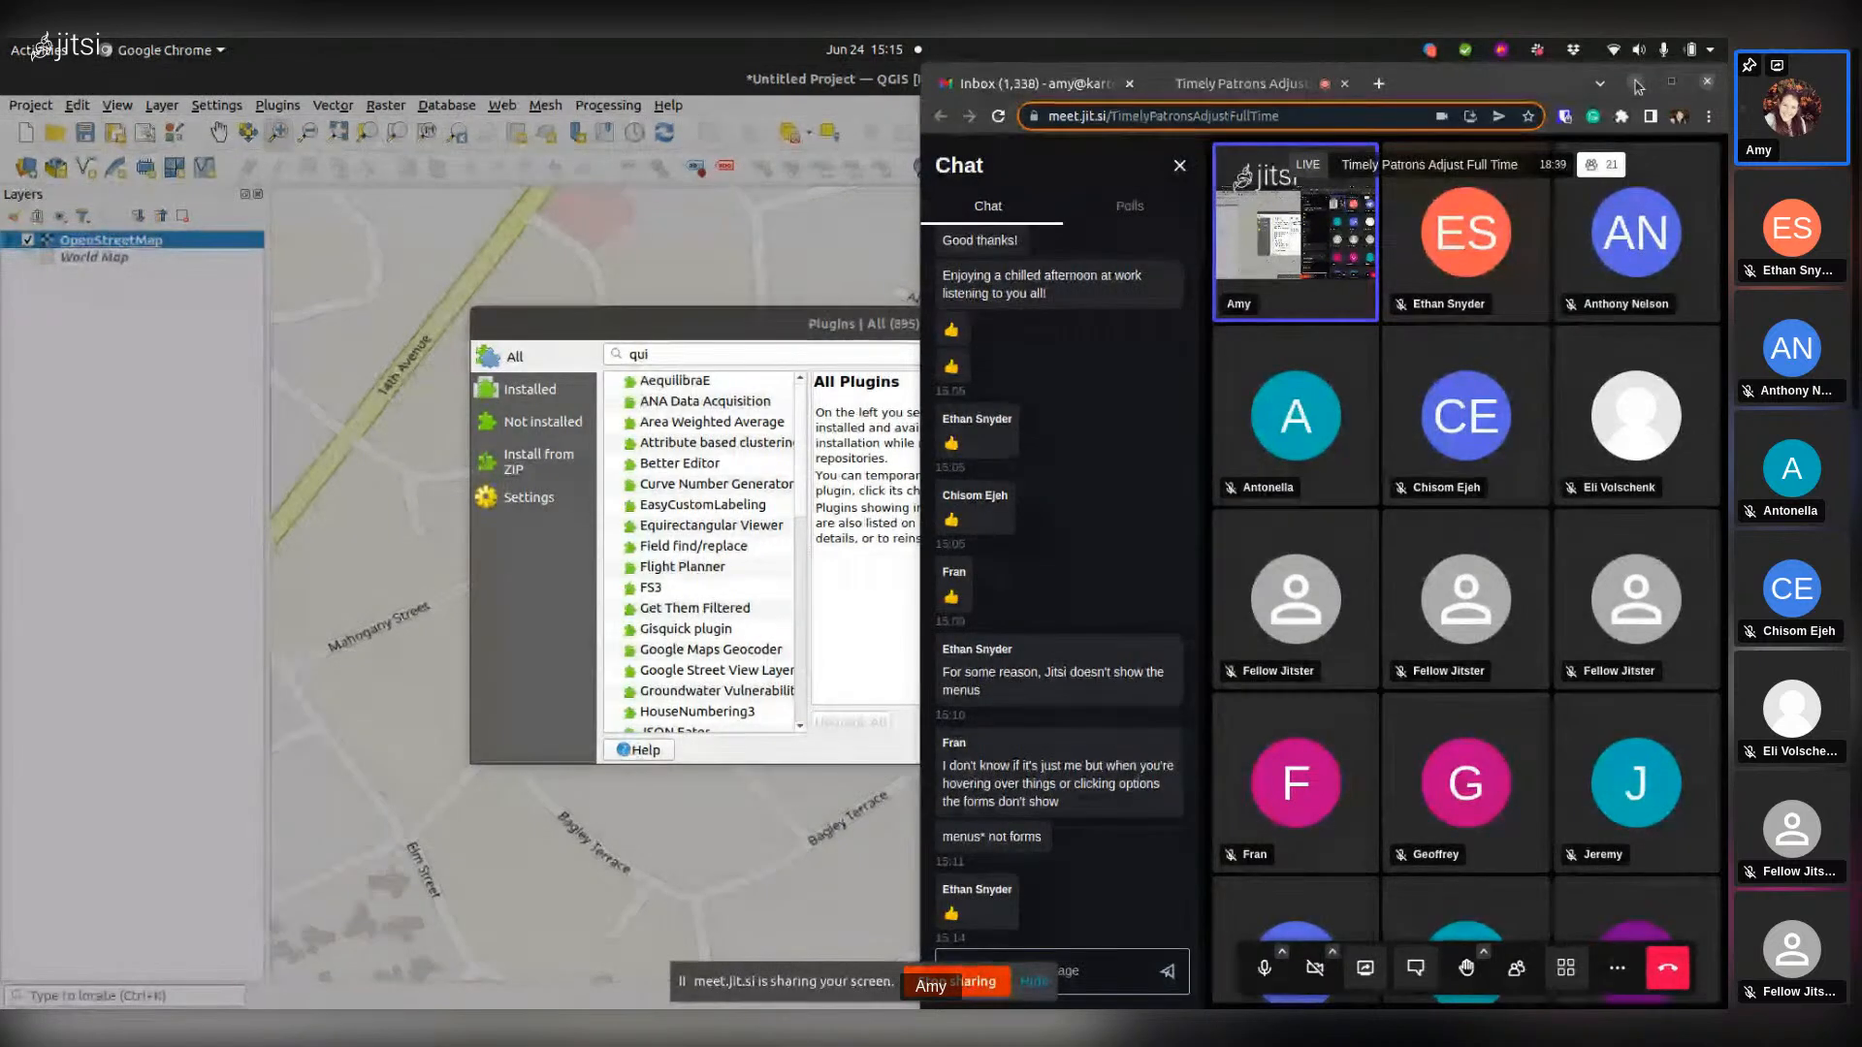
click(1636, 83)
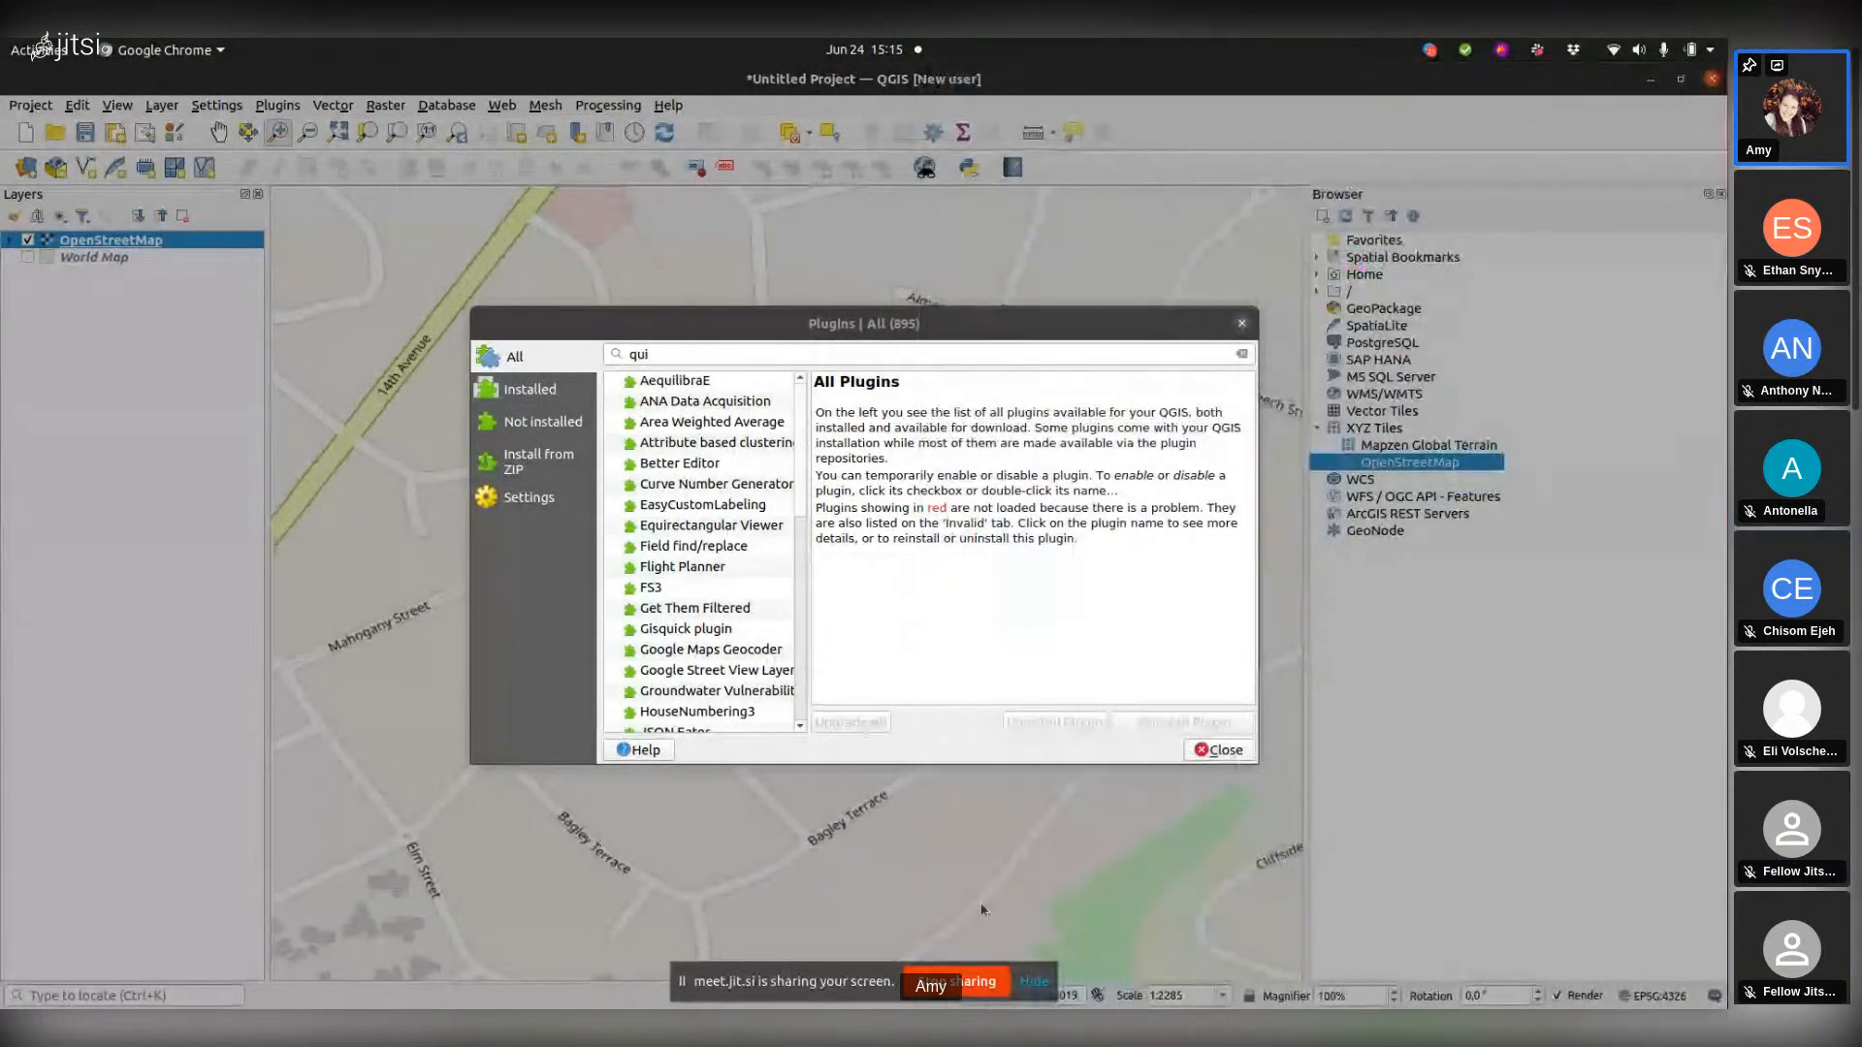
click(1034, 985)
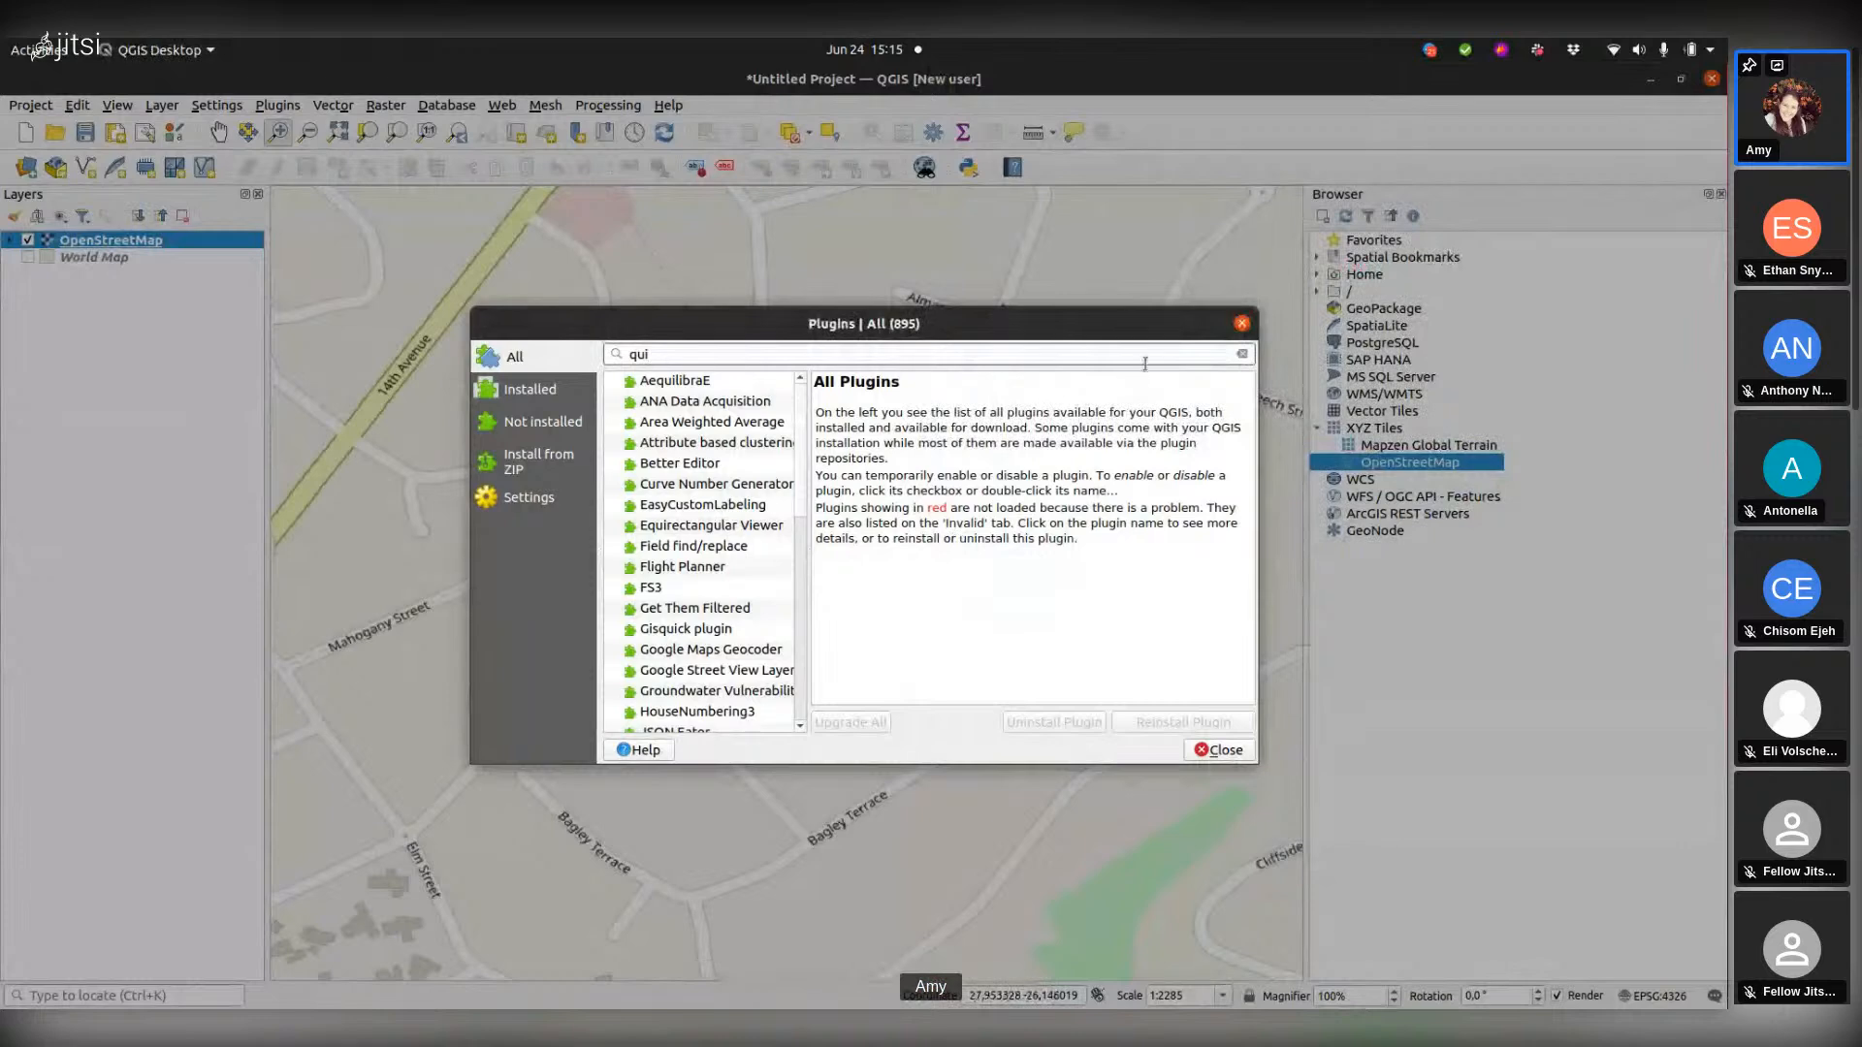
click(1243, 323)
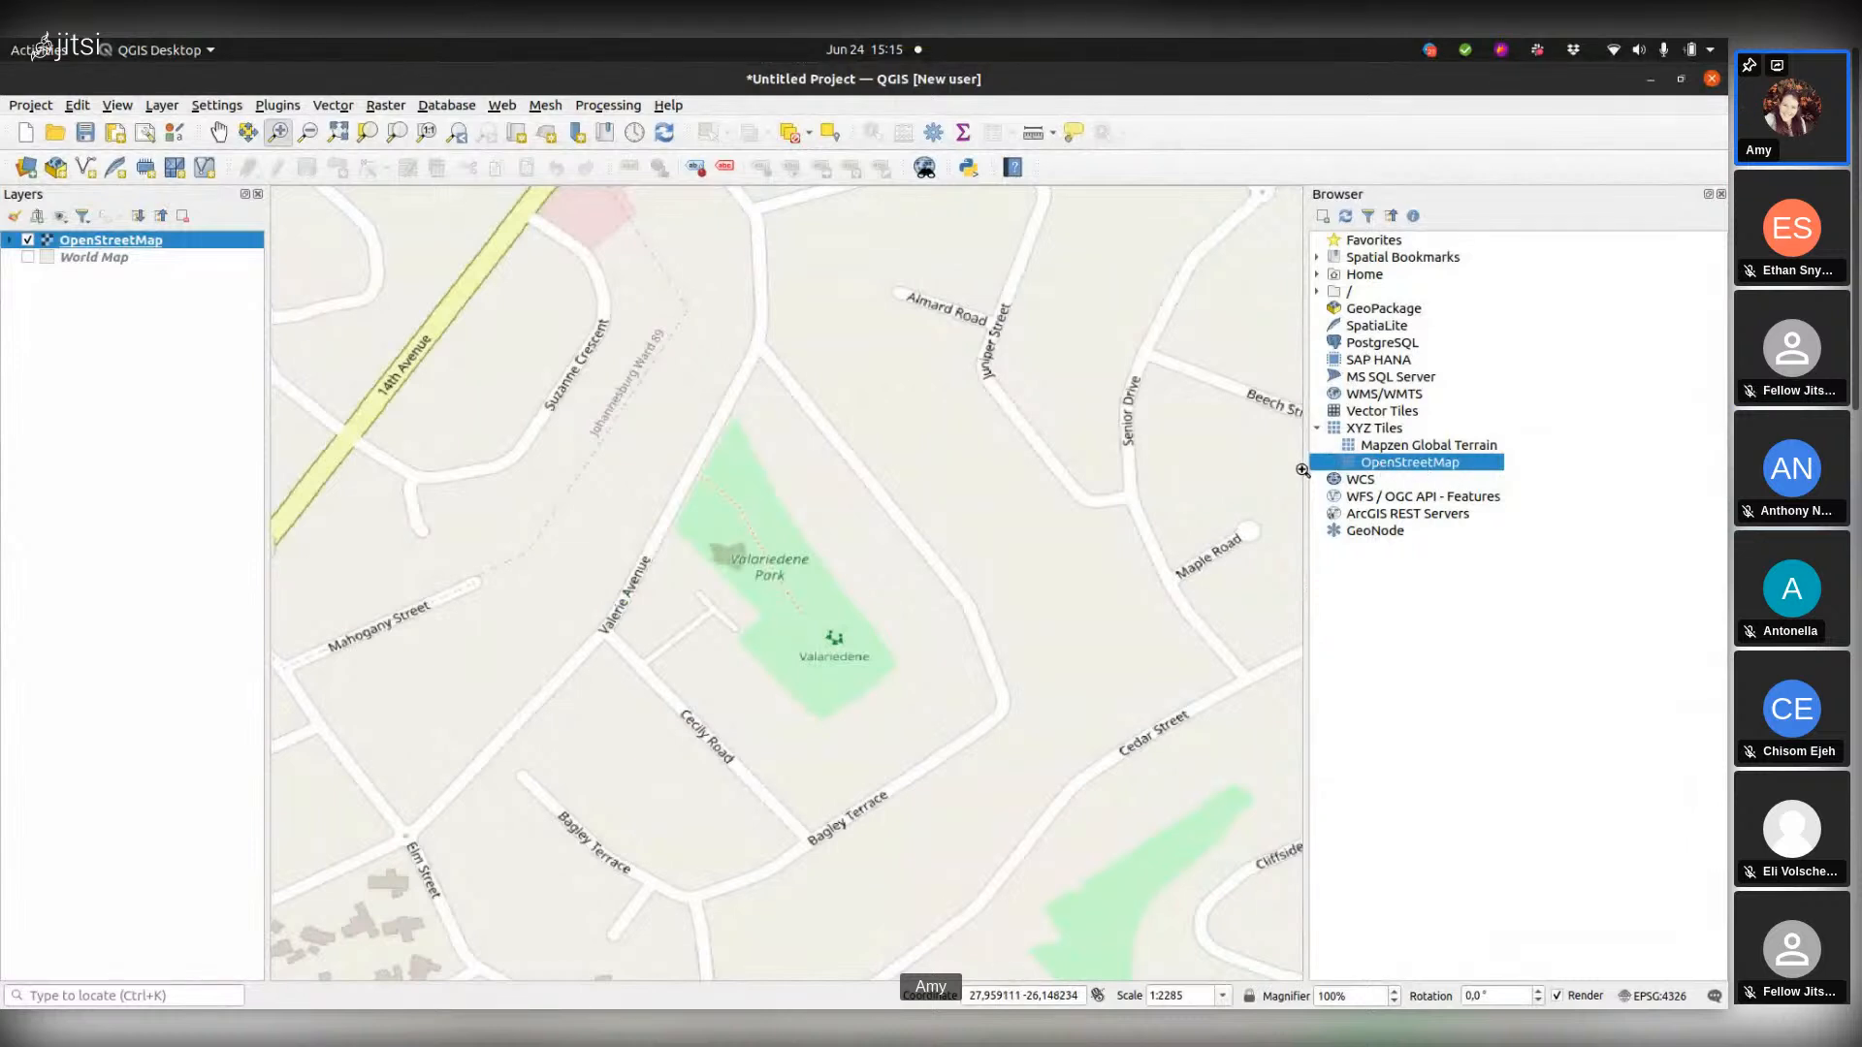
Step: Search all available plugins in the plugin manager for "quick"
click(276, 109)
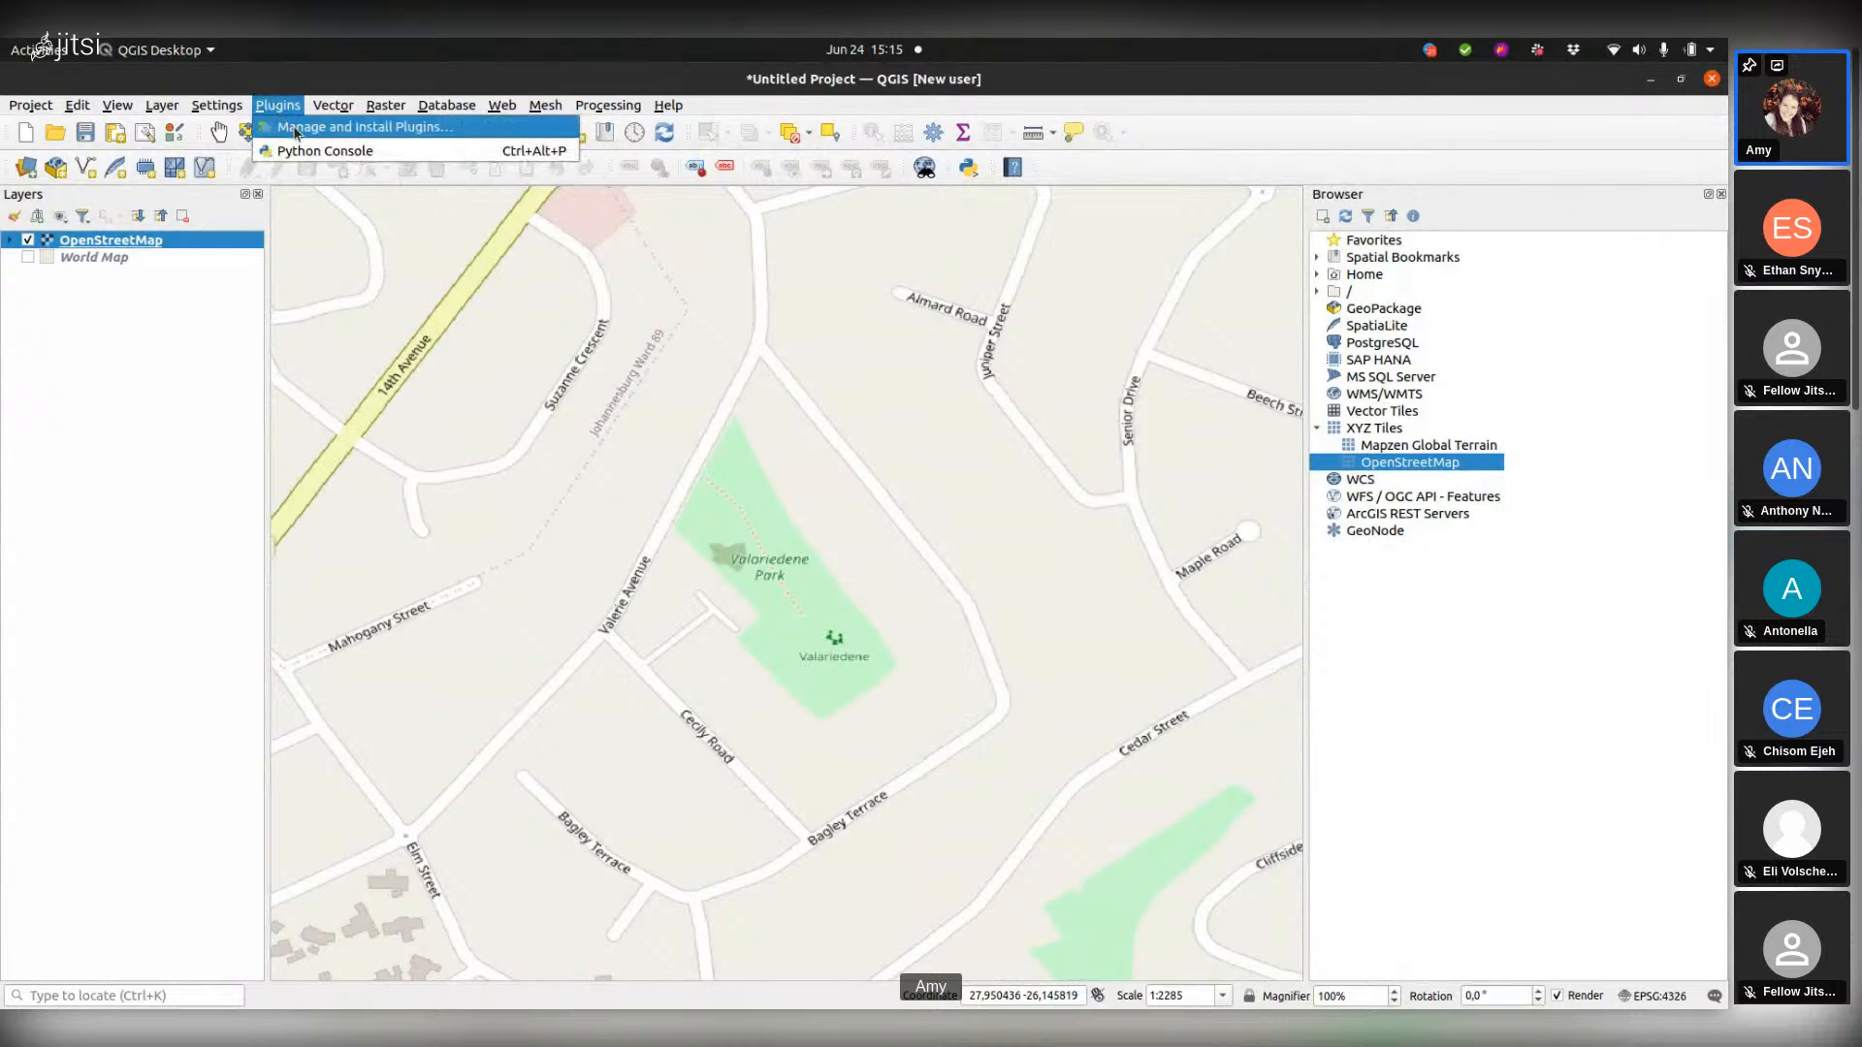
click(404, 135)
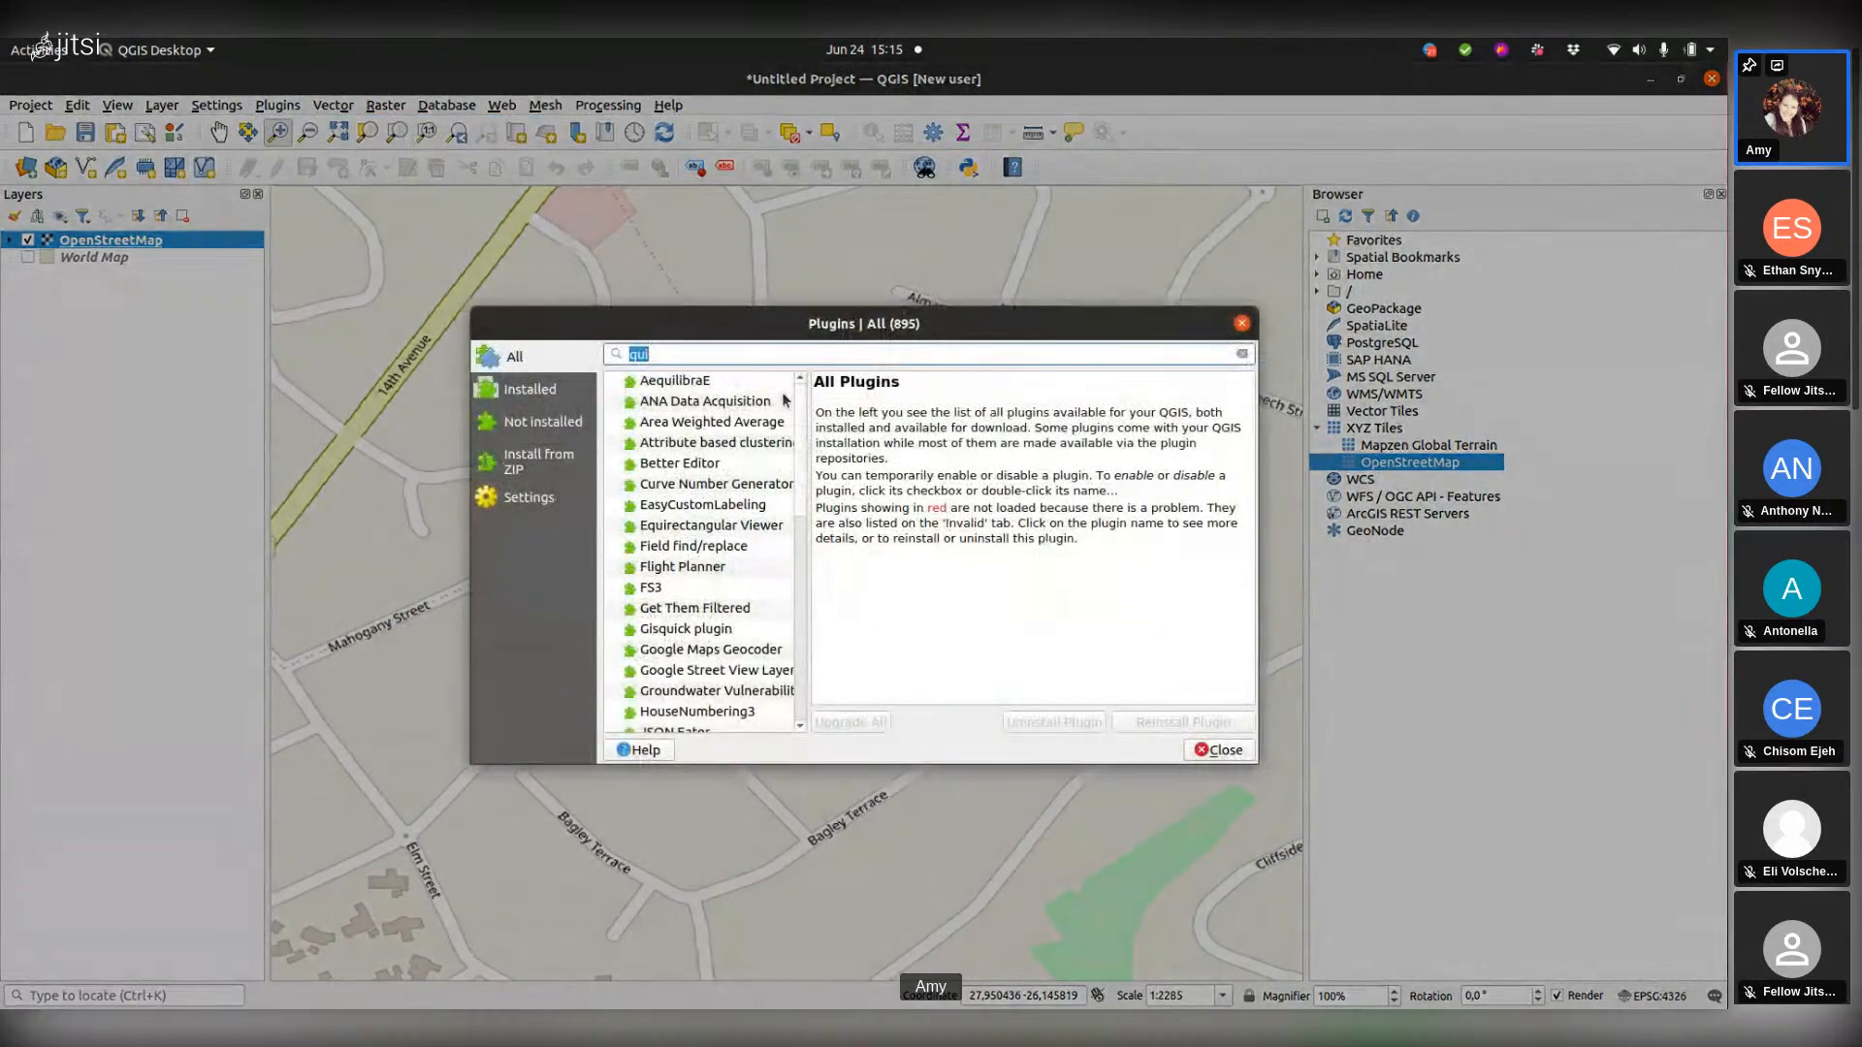
click(719, 354)
key(BackSpace)
key(BackSpace)
key(BackSpace)
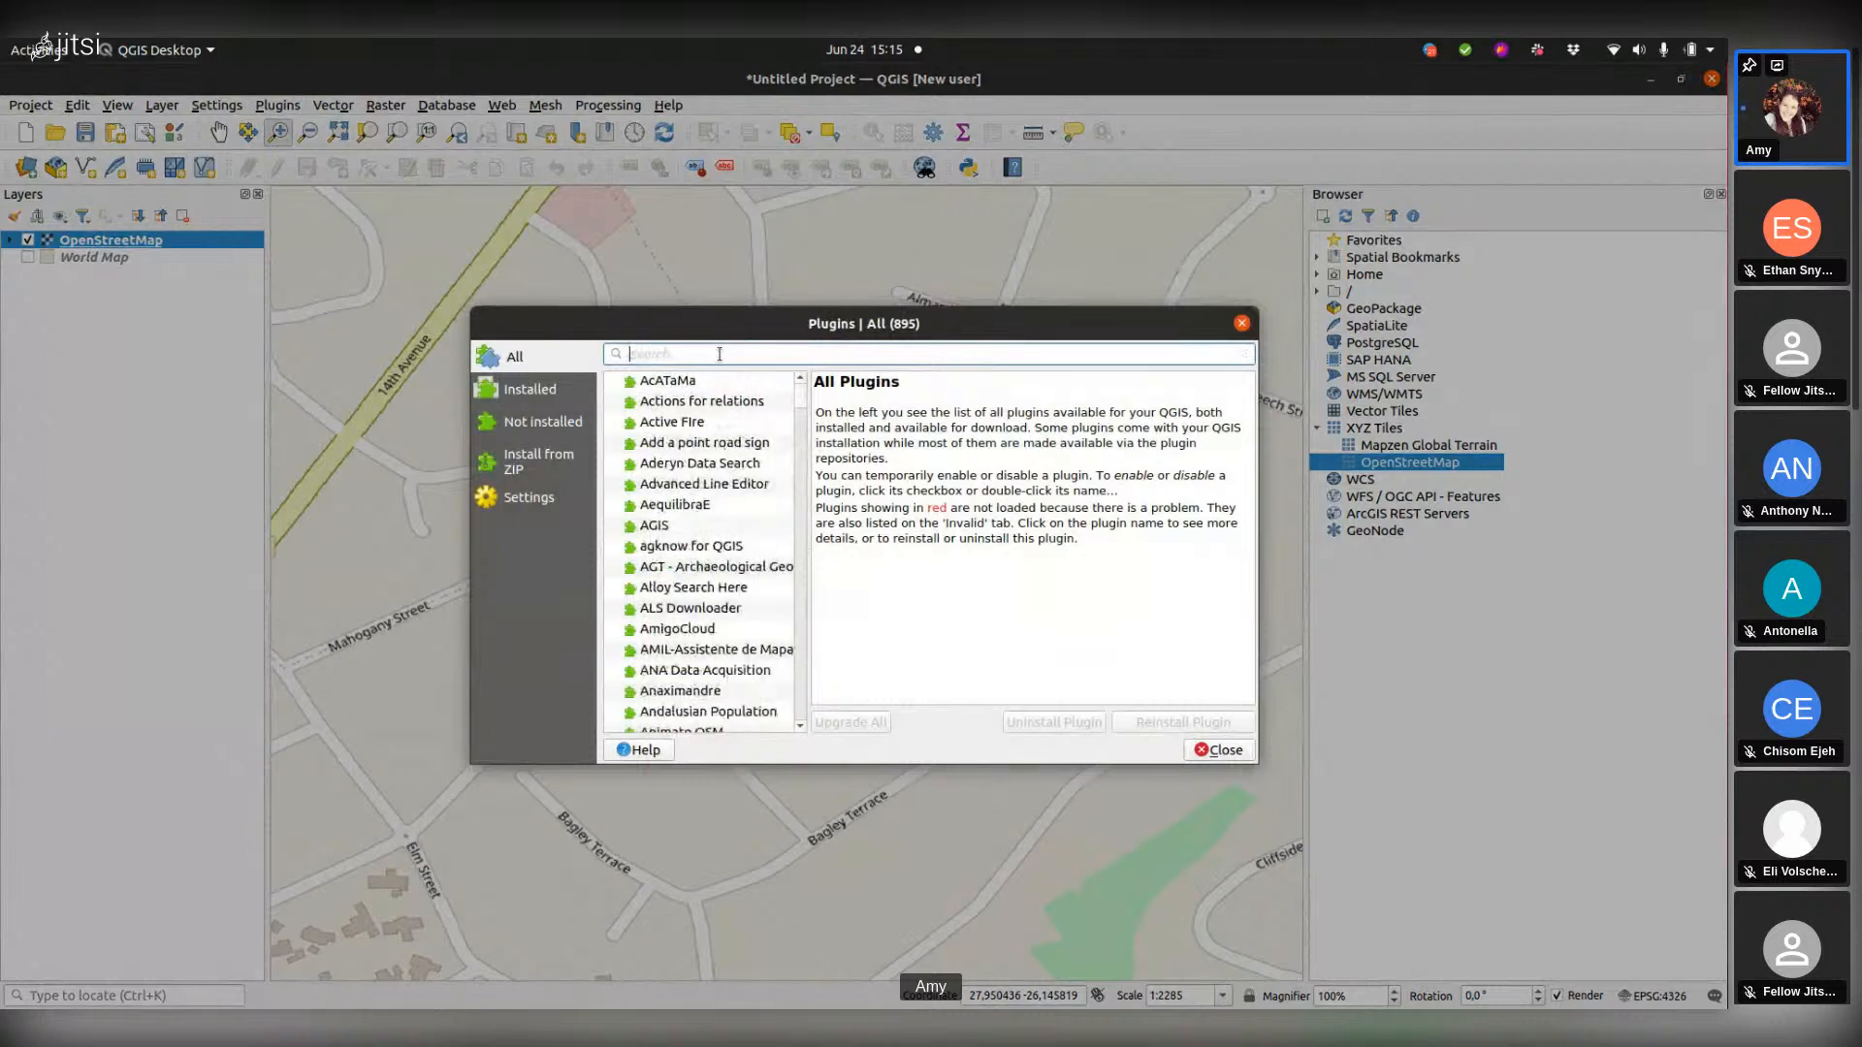
text(qu)
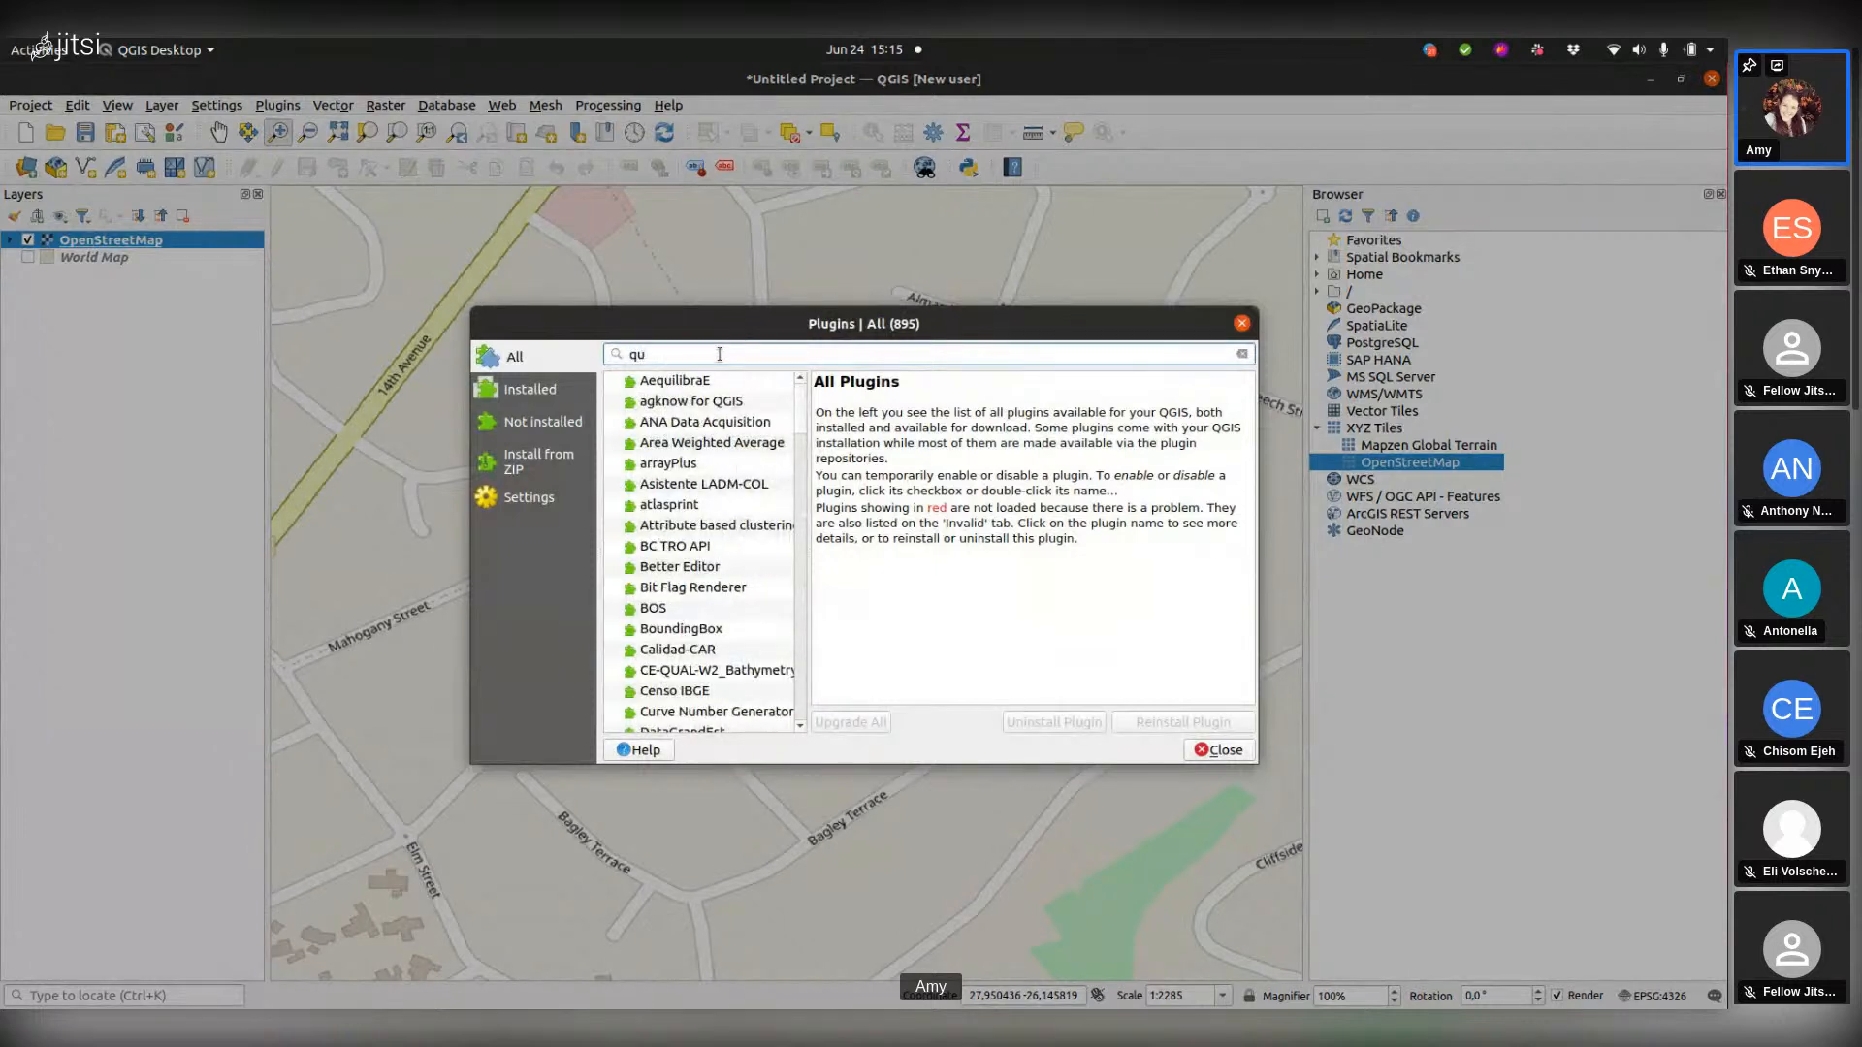
text(i)
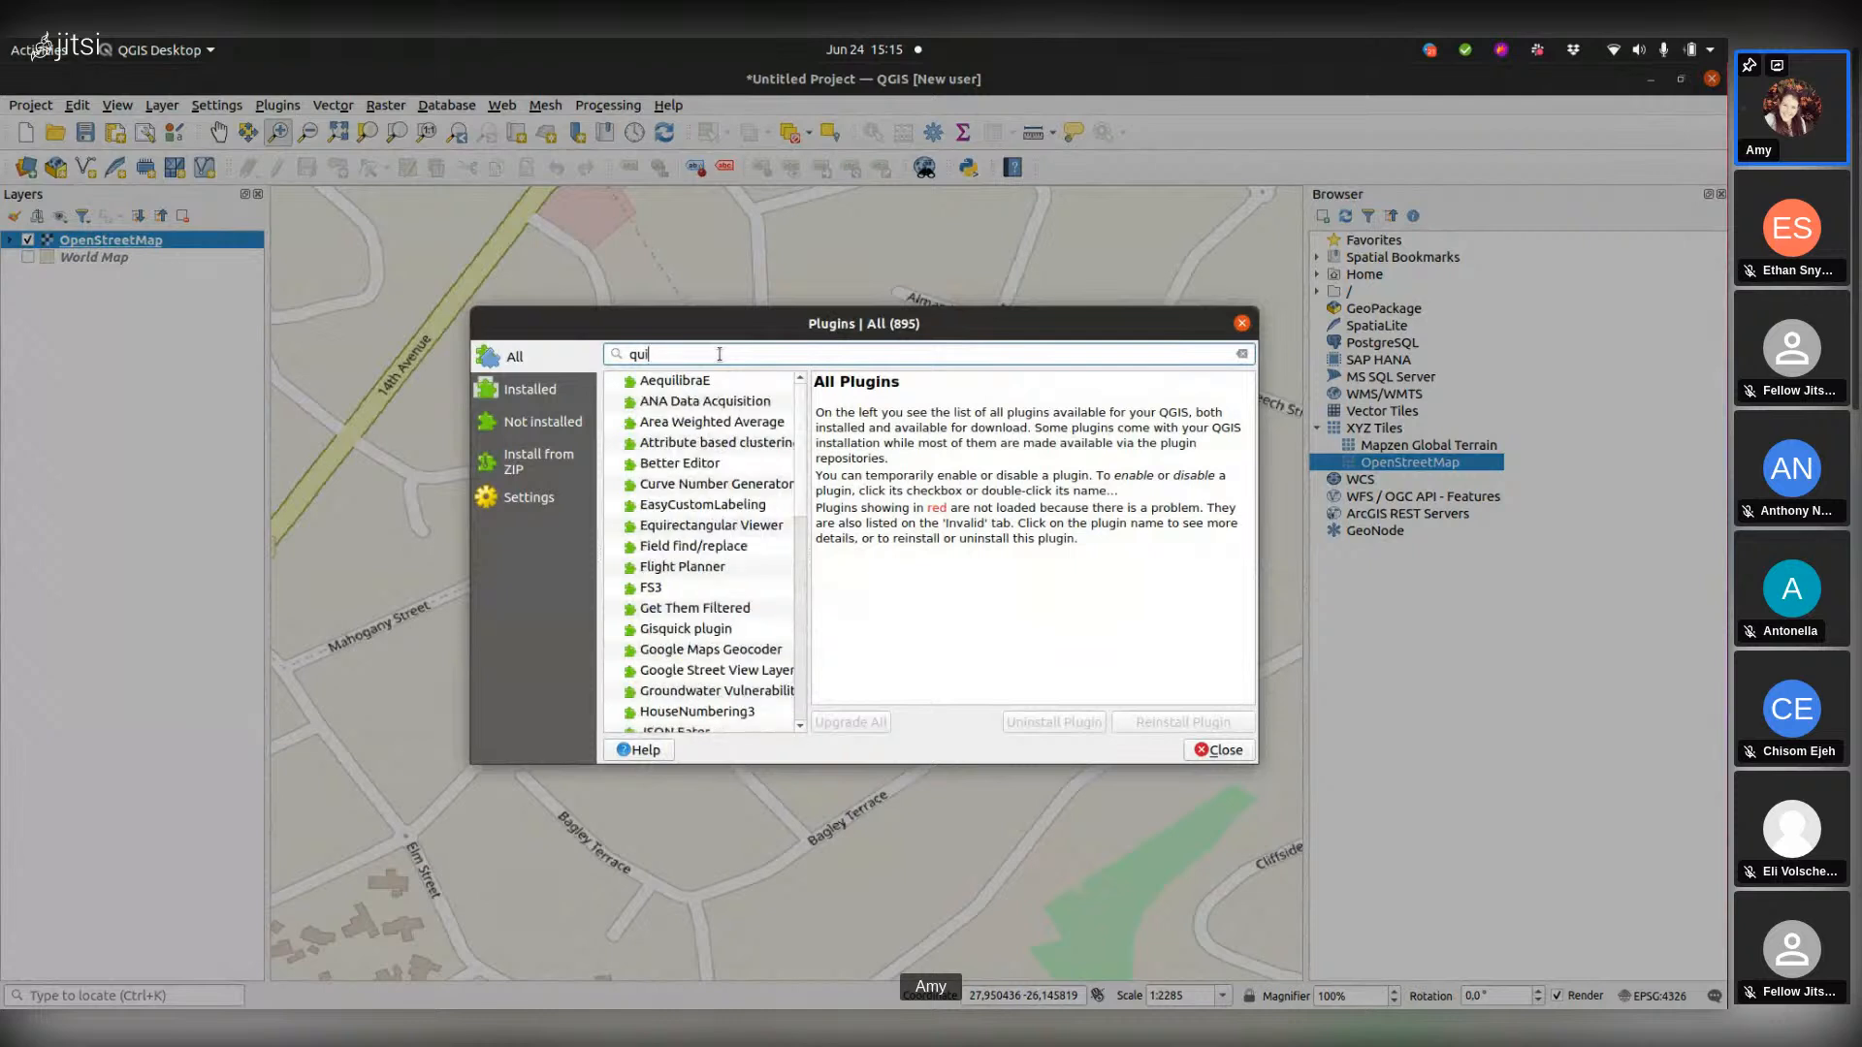
text(ck)
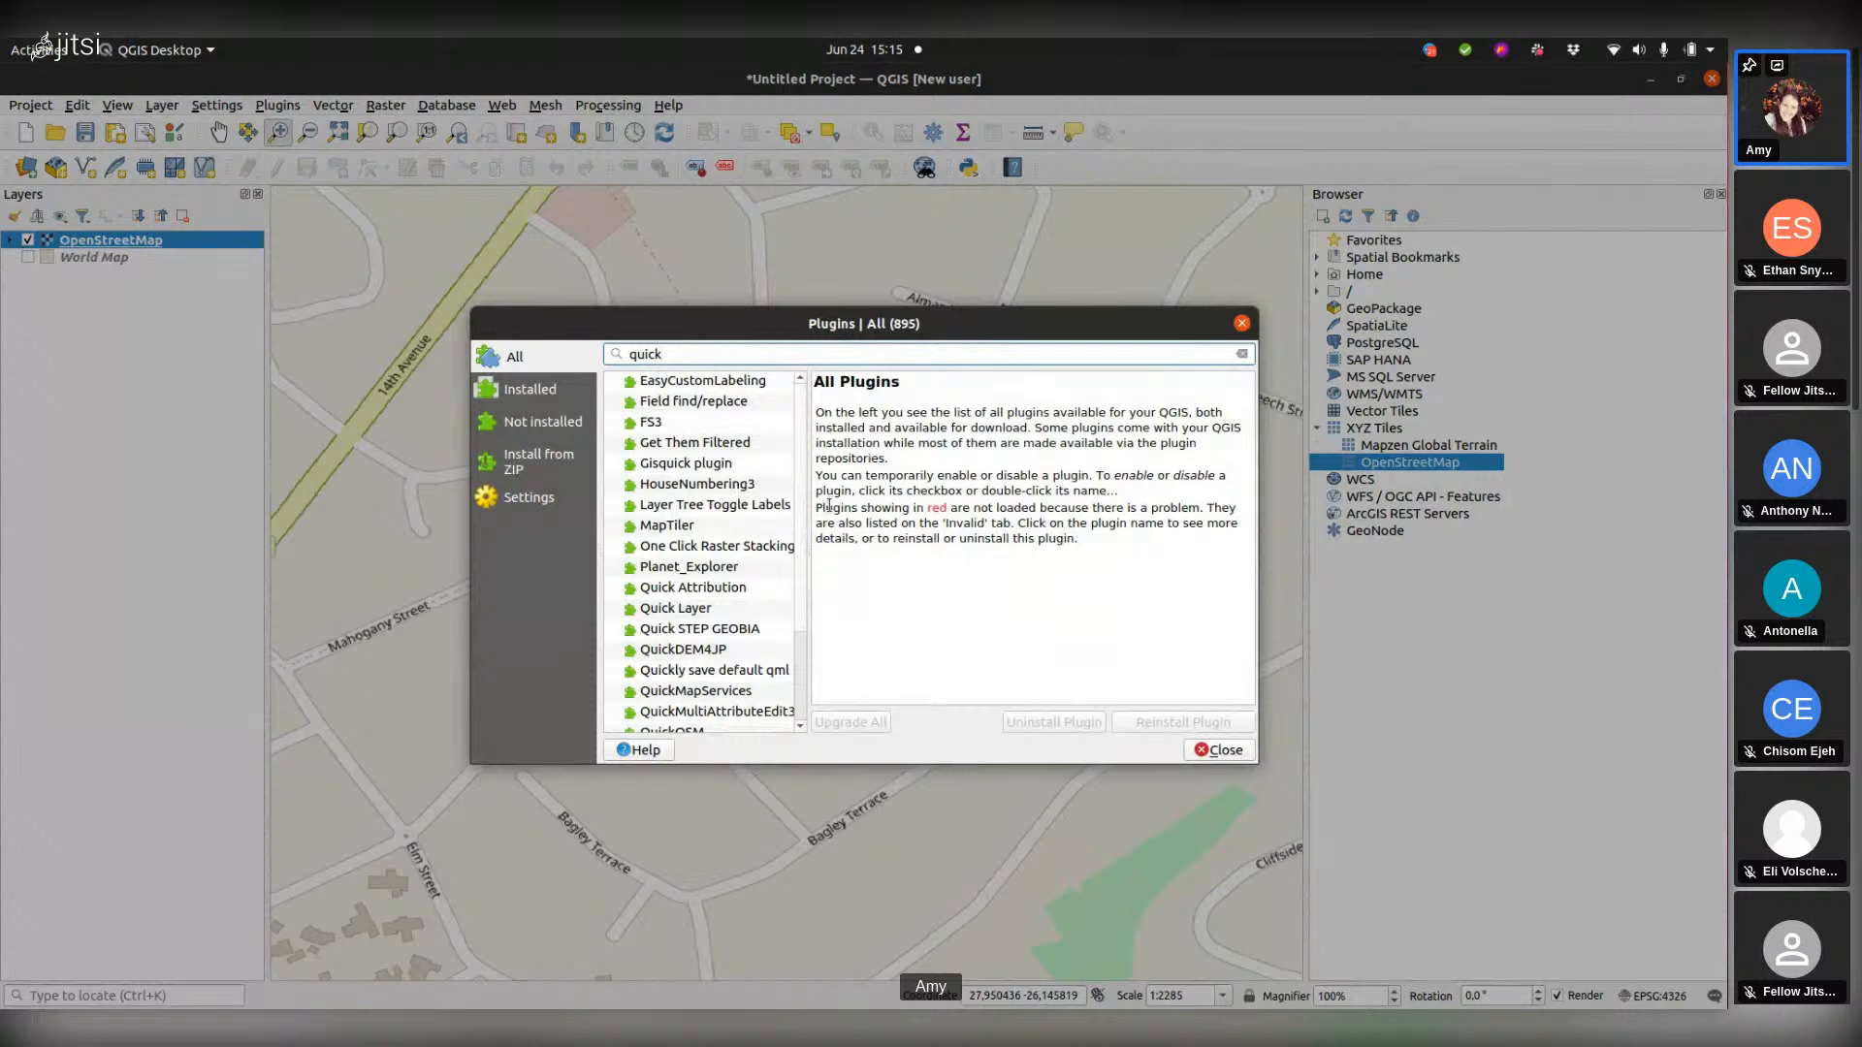
Step: Install the QuickOSM plugin from the search results and close the plugin manager
scroll(804, 567, down, 1)
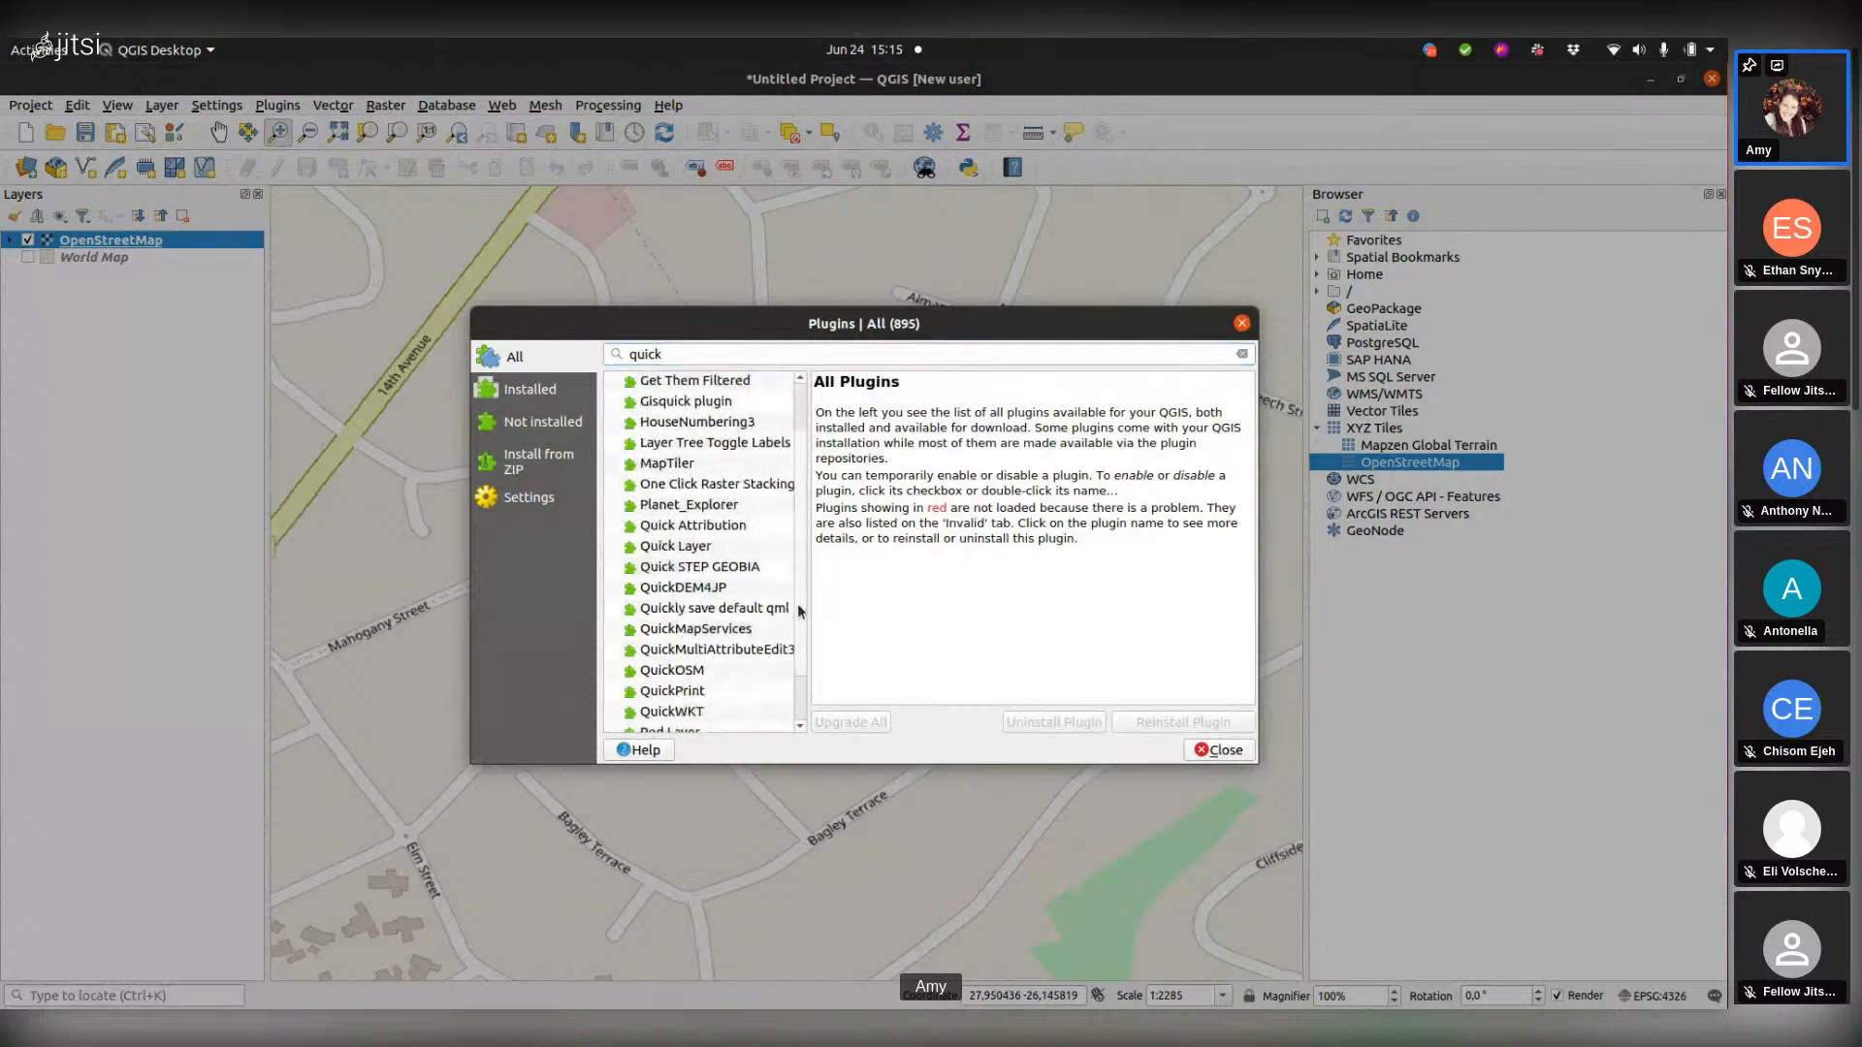
click(672, 671)
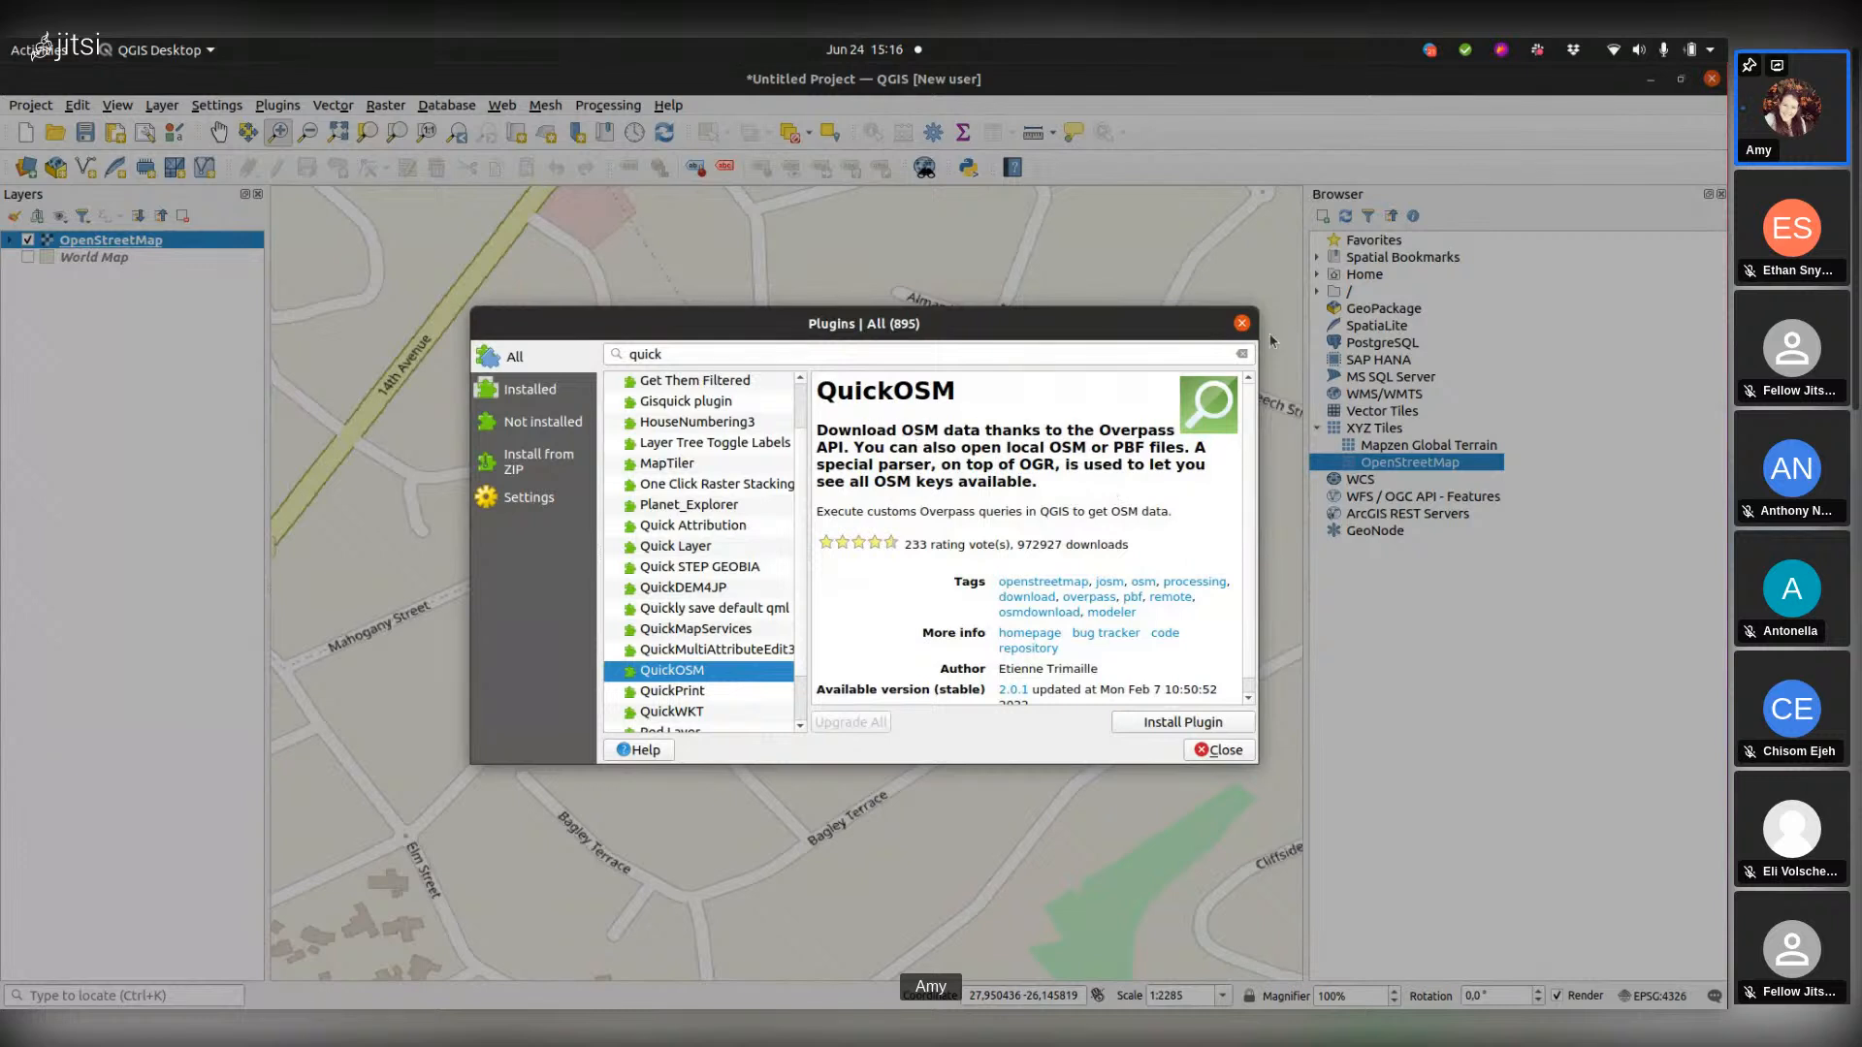
scroll(1243, 442, down, 1)
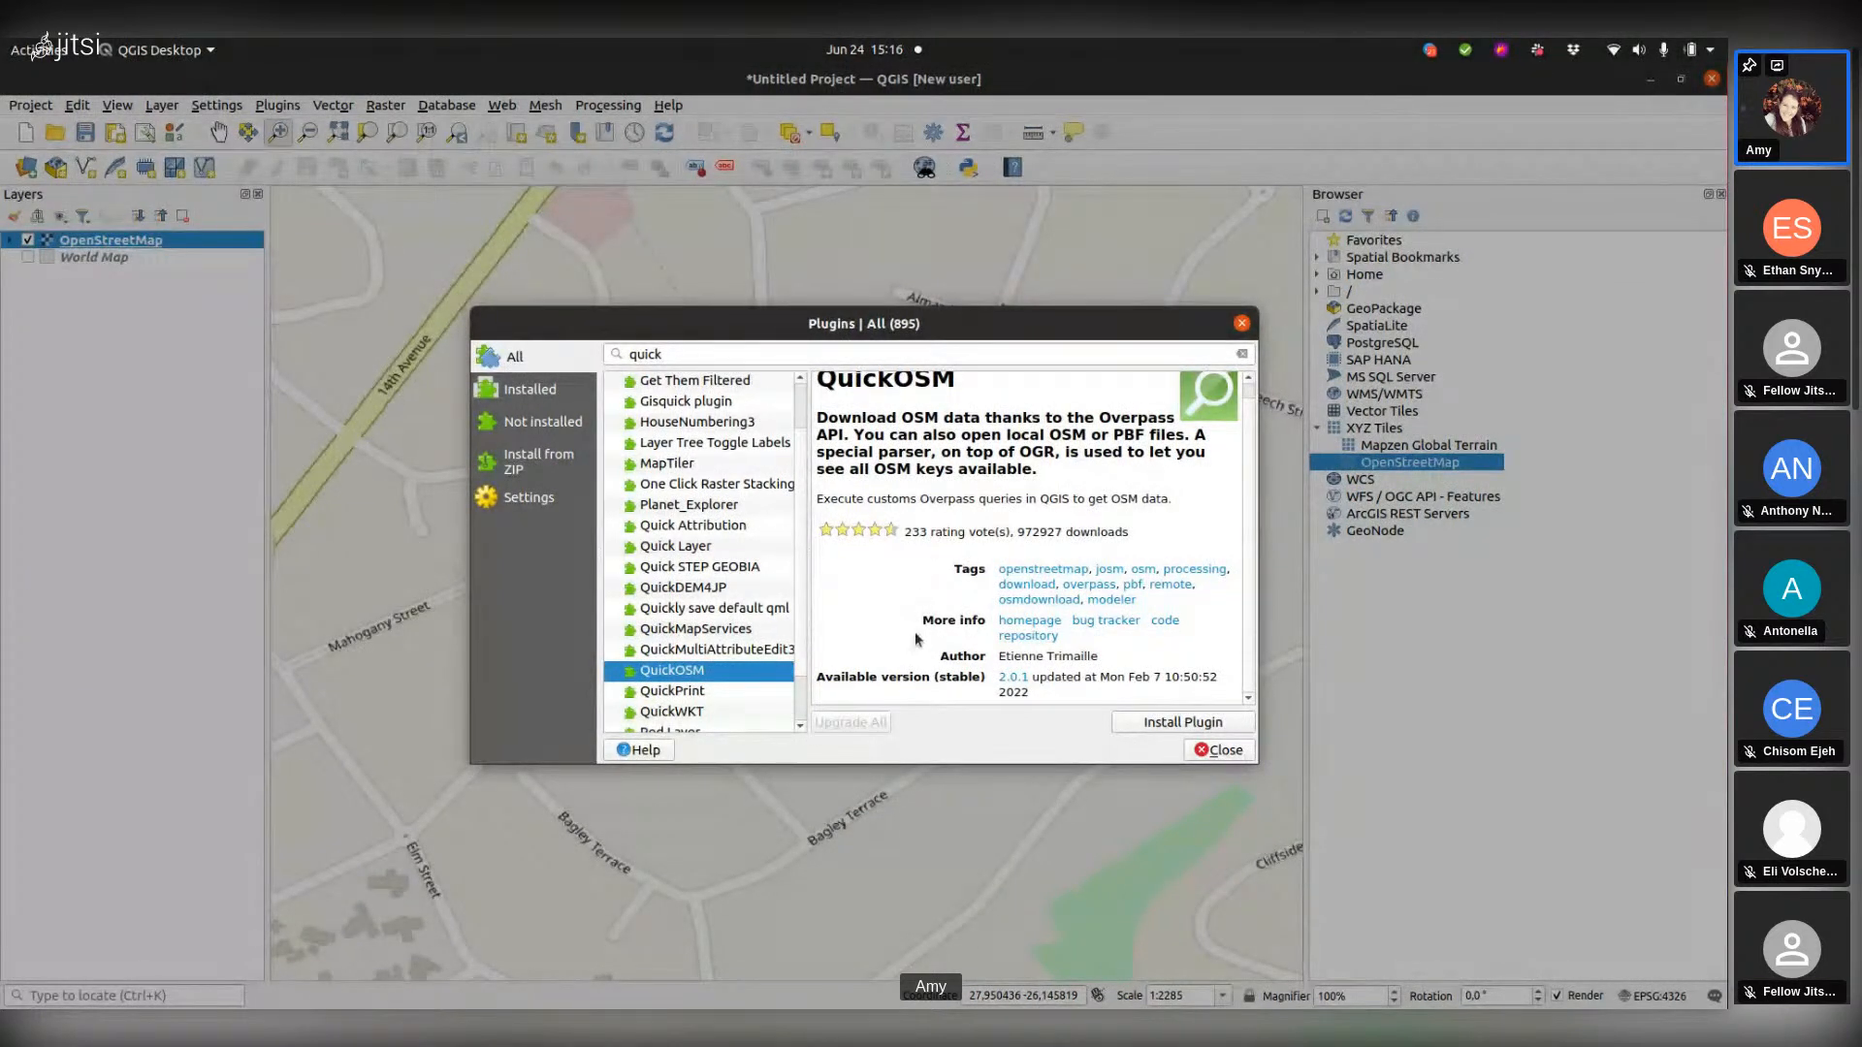
click(1148, 722)
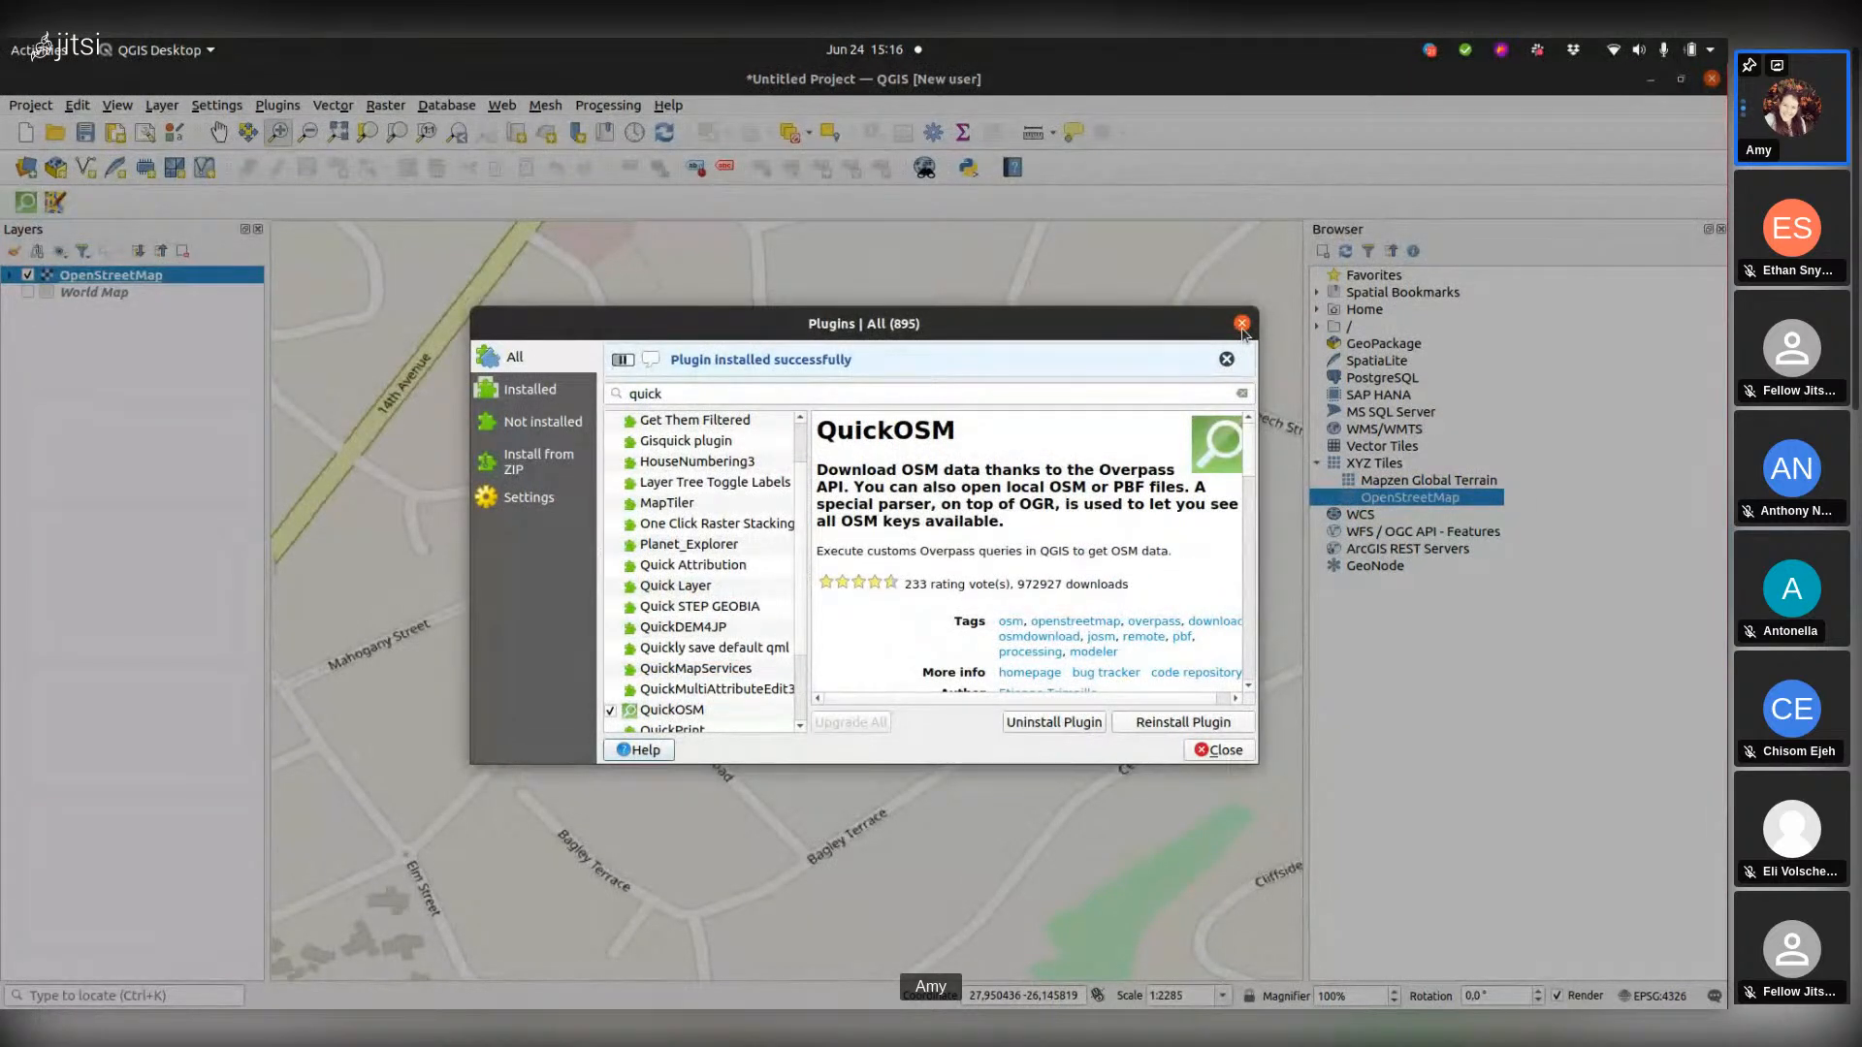
click(1241, 324)
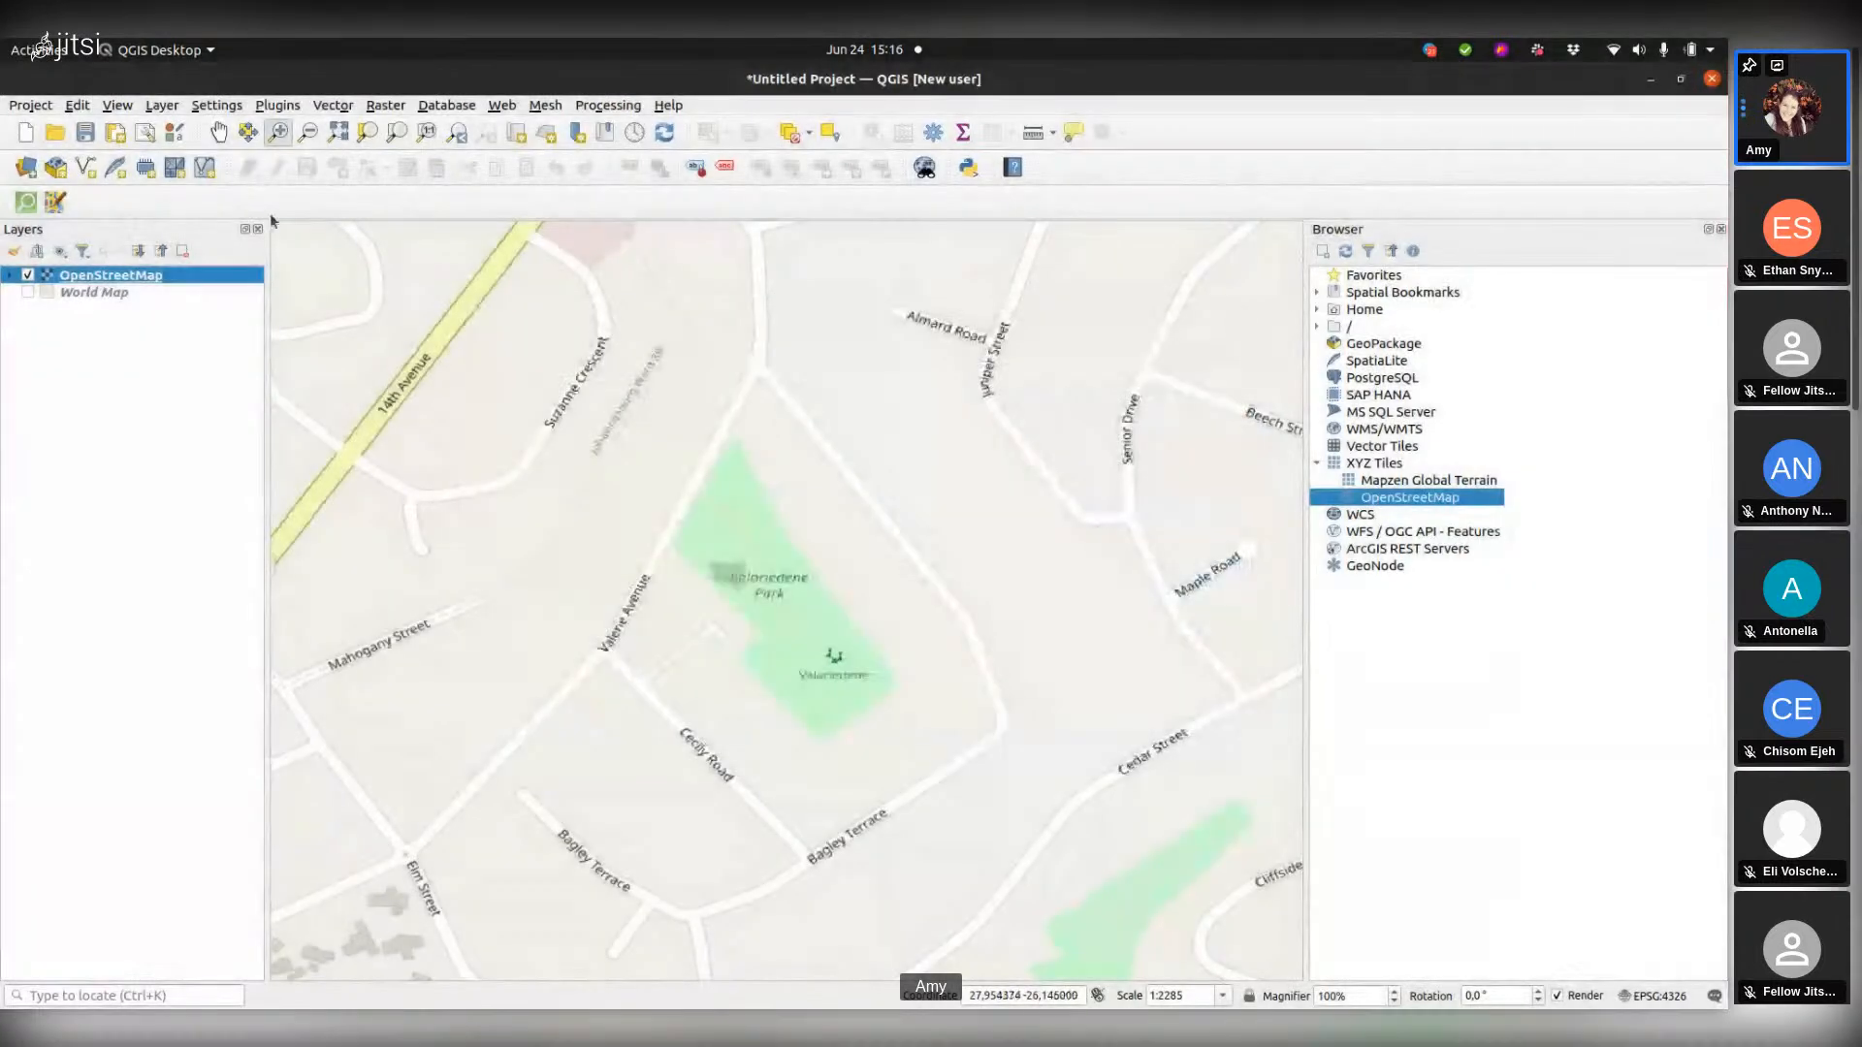
Step: Launch QuickOSM, accept the OpenStreetMap copyright notice, and reposition the QuickOSM window over the map
click(25, 204)
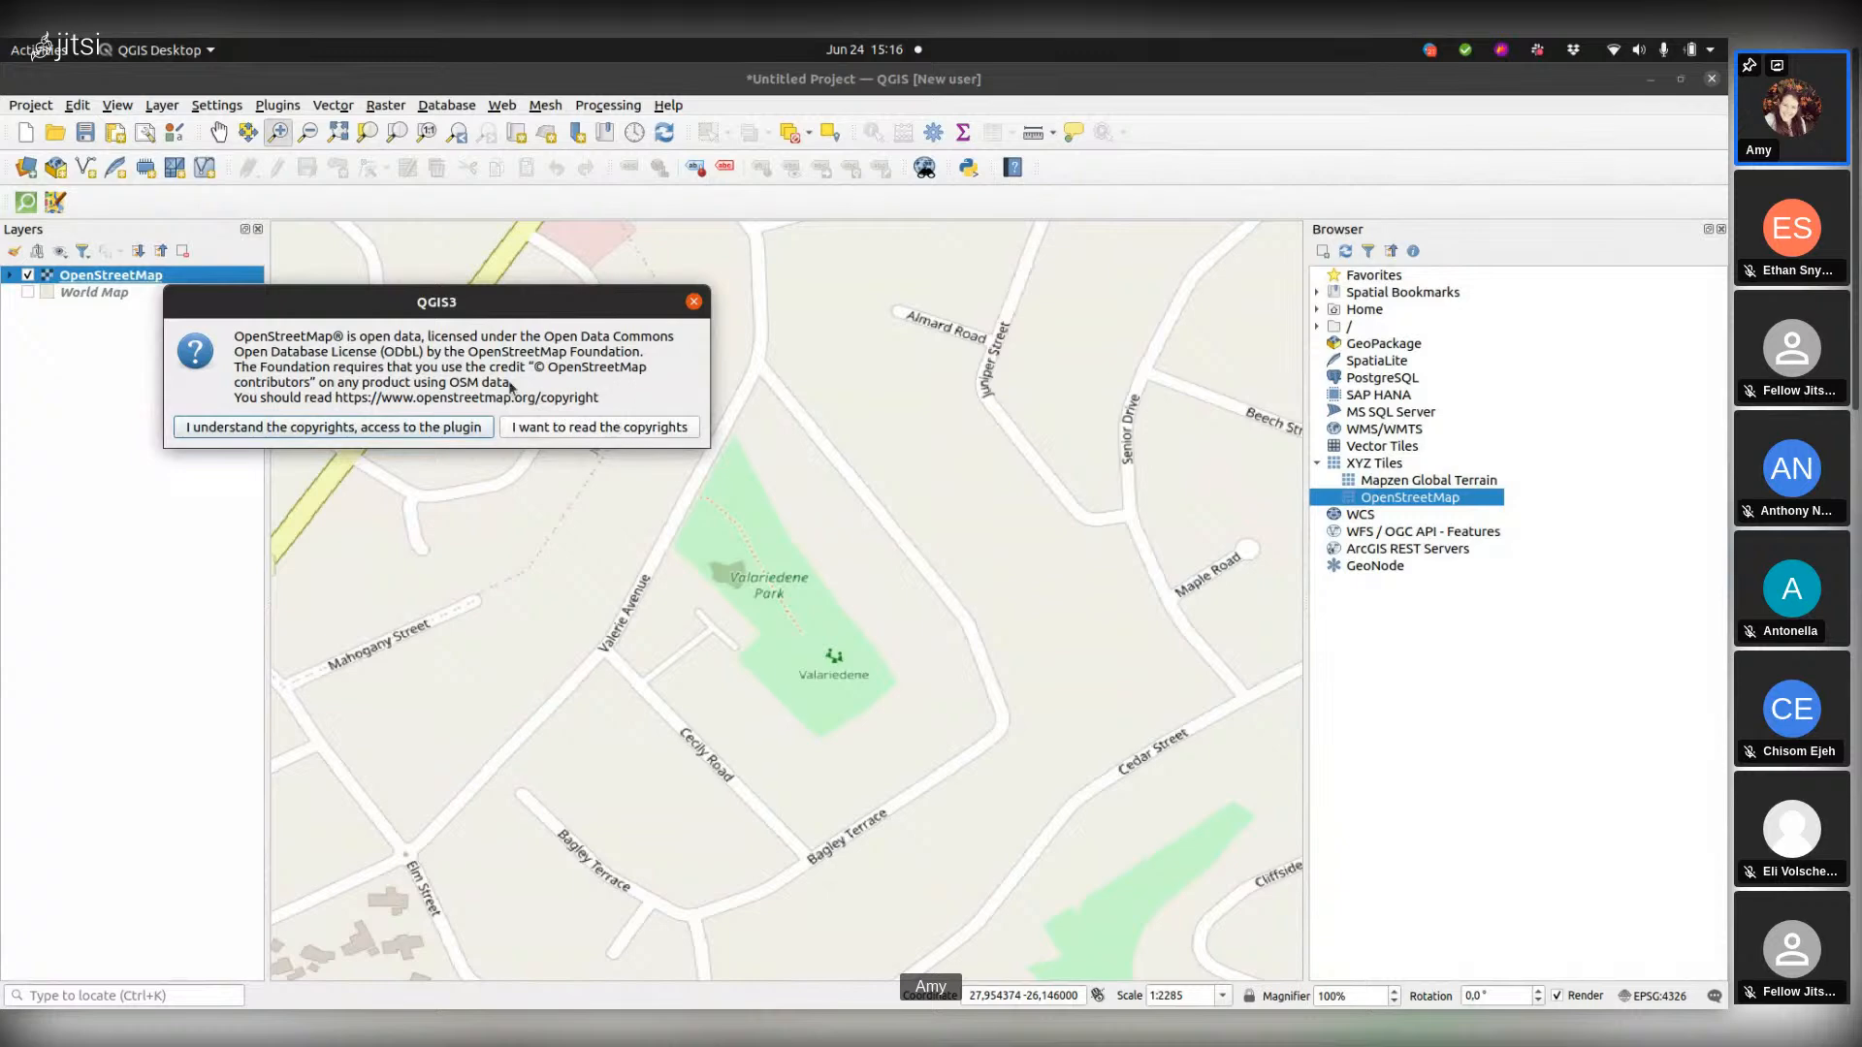
click(439, 427)
drag(991, 112, 946, 178)
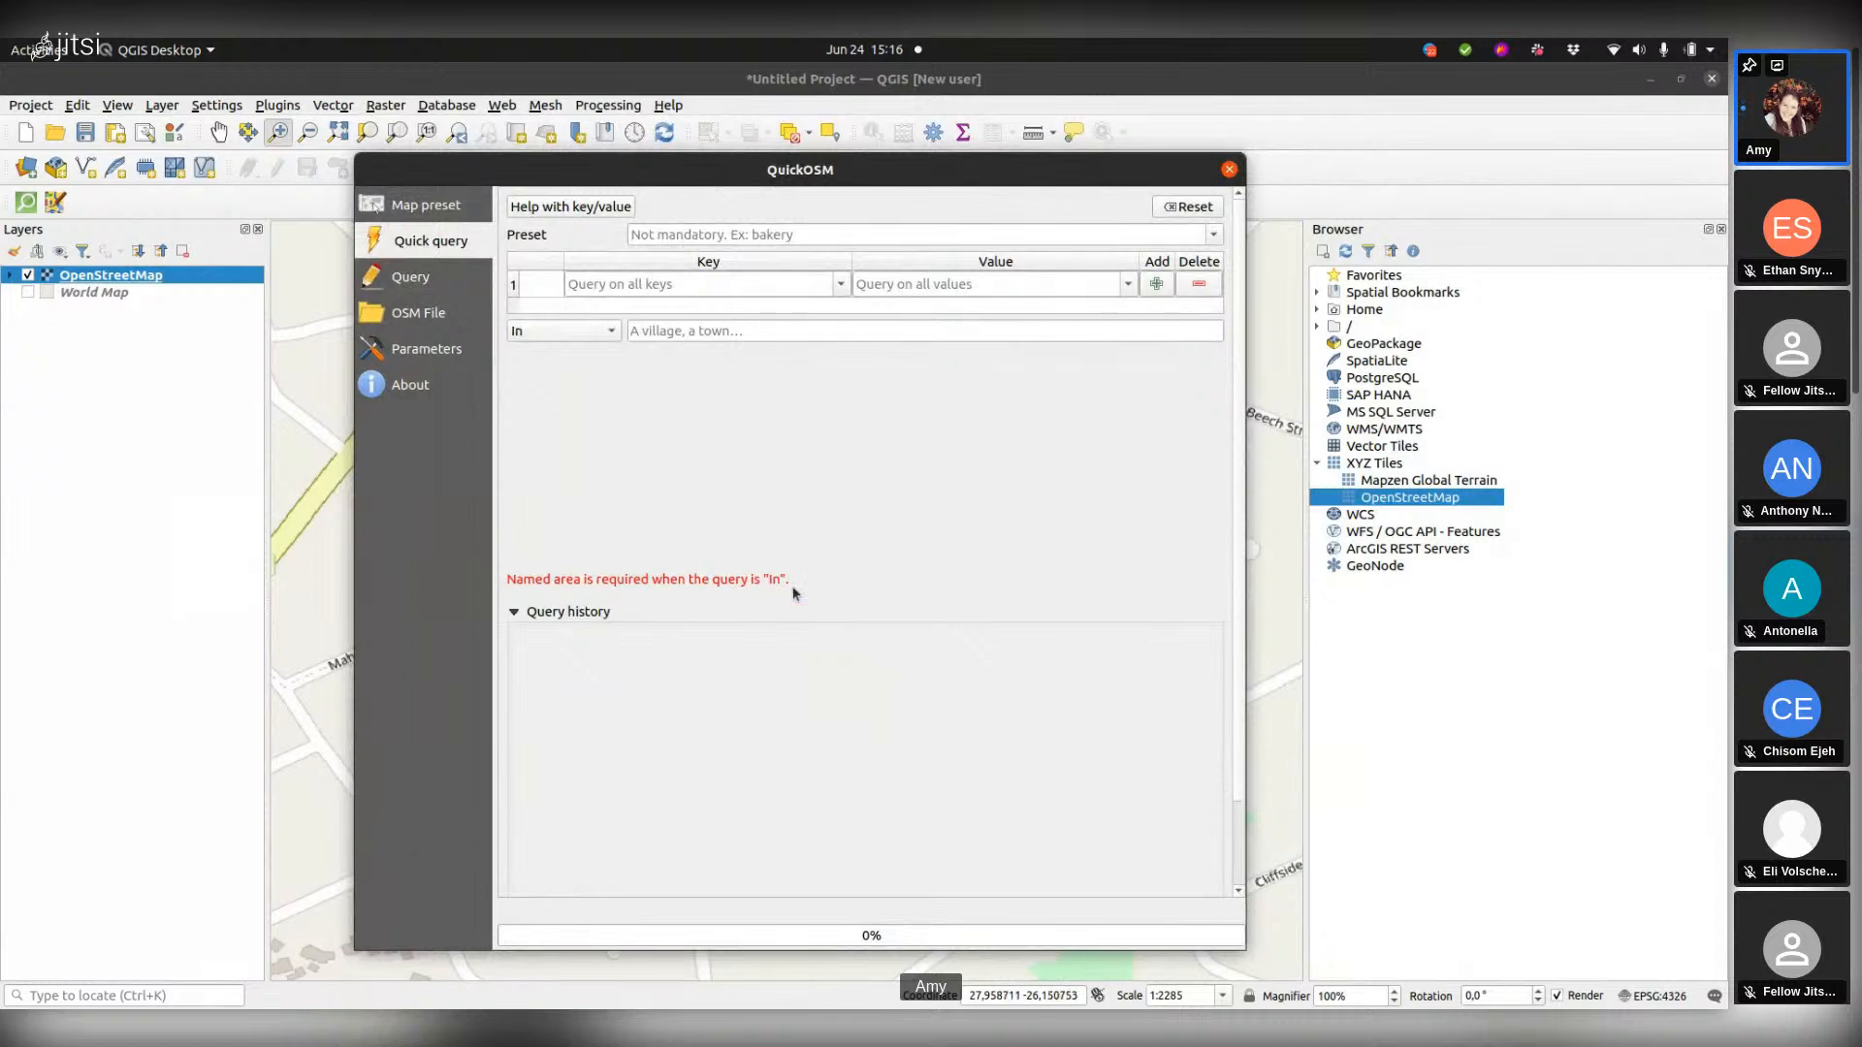
Step: Run the QuickOSM Urban map preset for the Canvas Extent and close the QuickOSM window
click(439, 214)
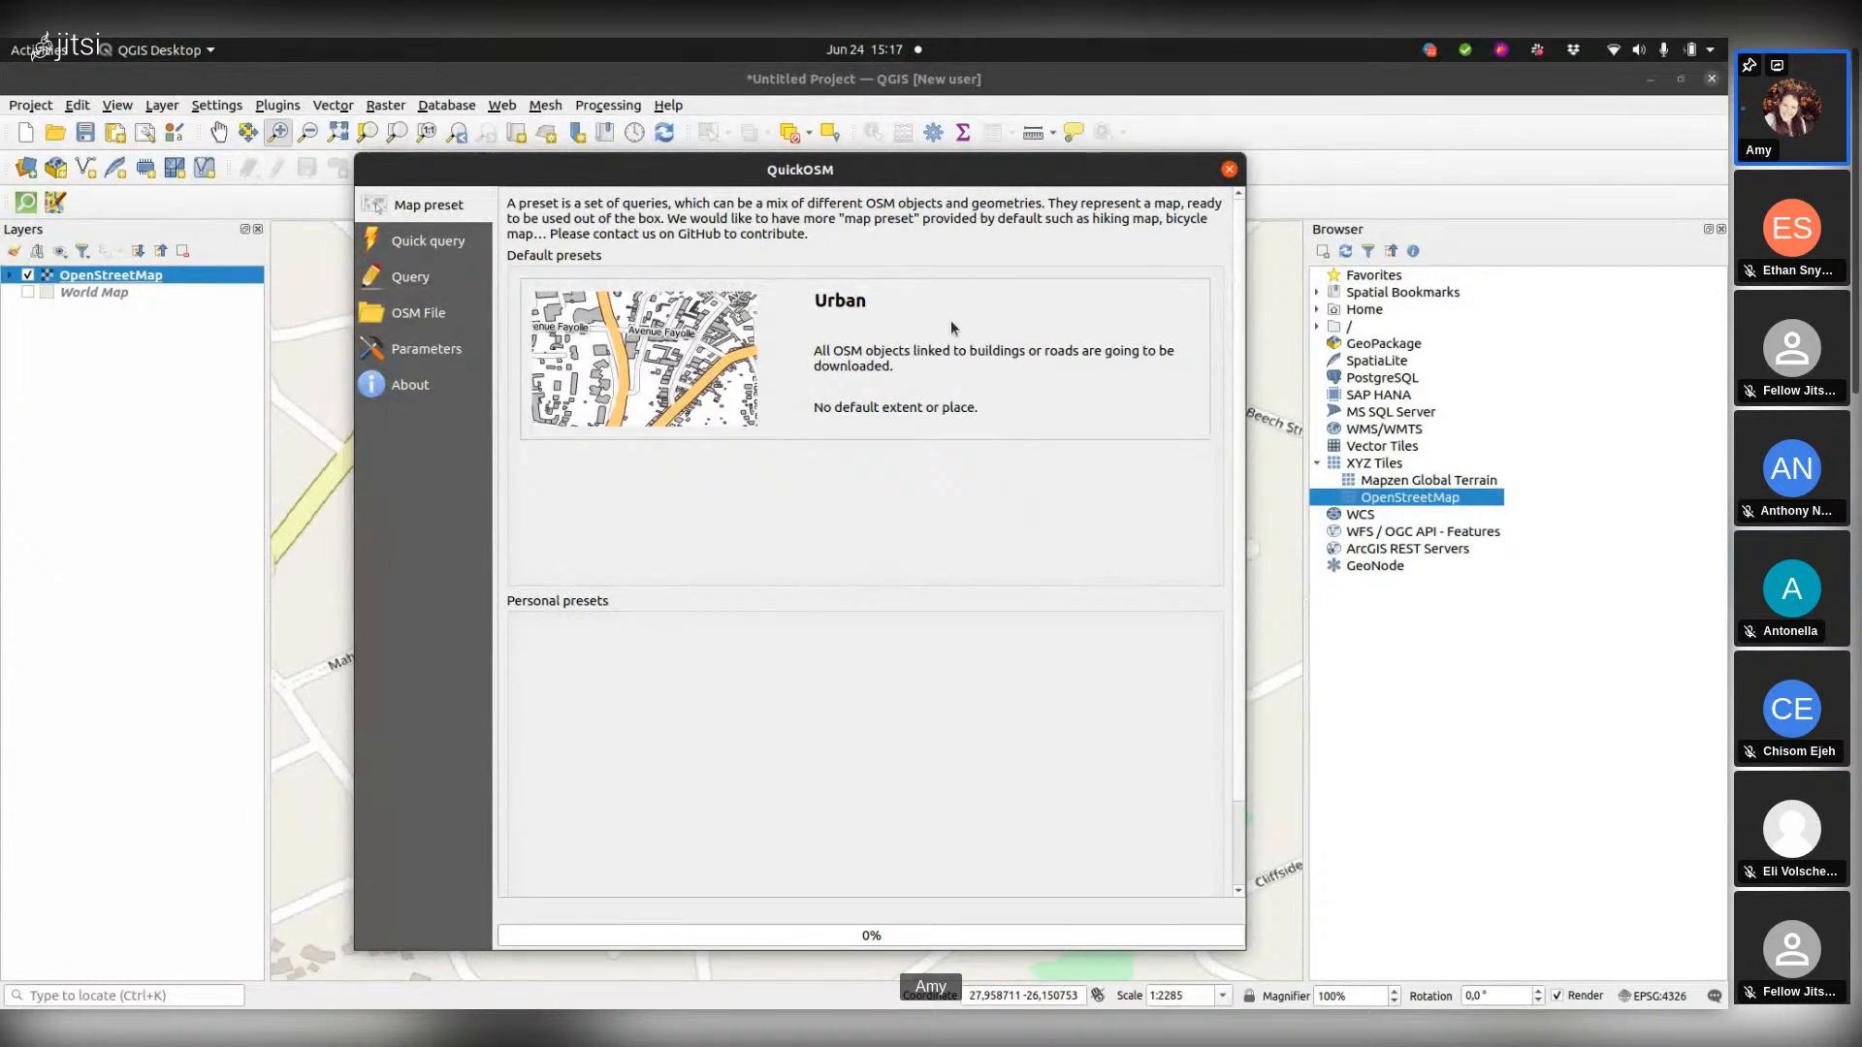
click(854, 351)
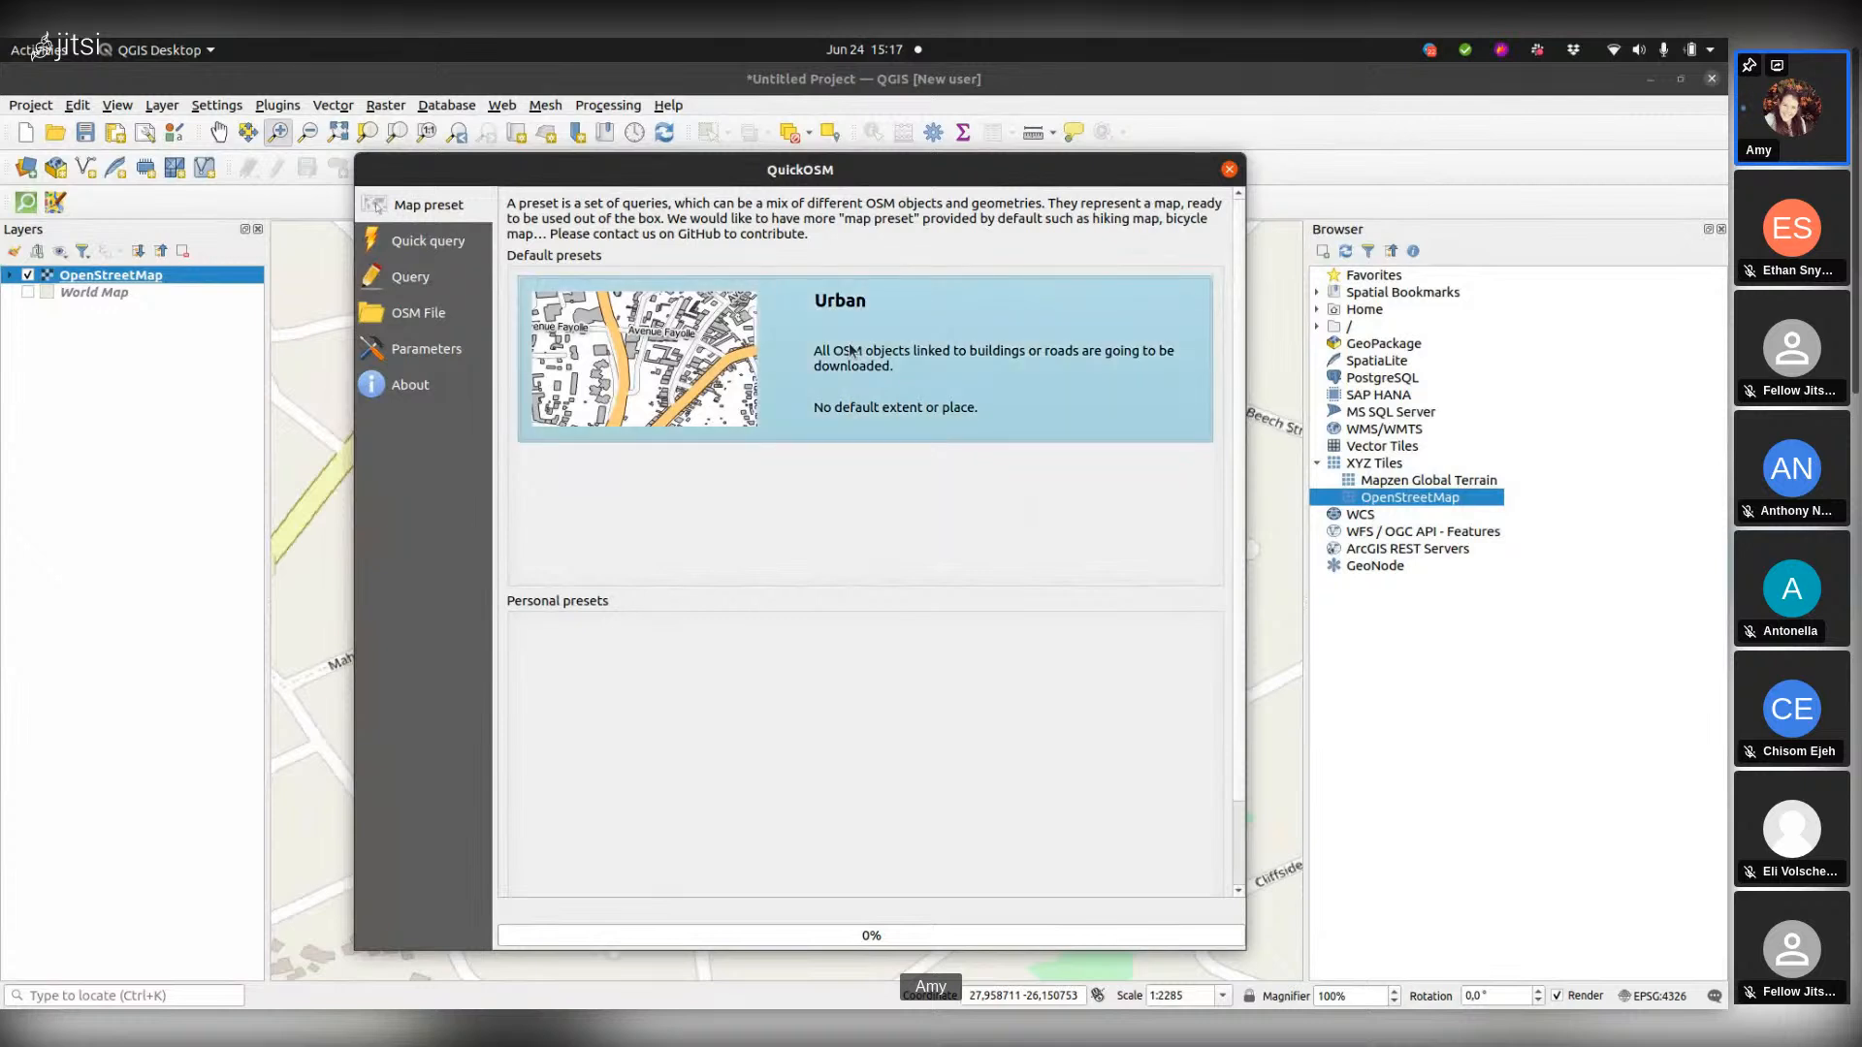
scroll(1058, 588, down, 2)
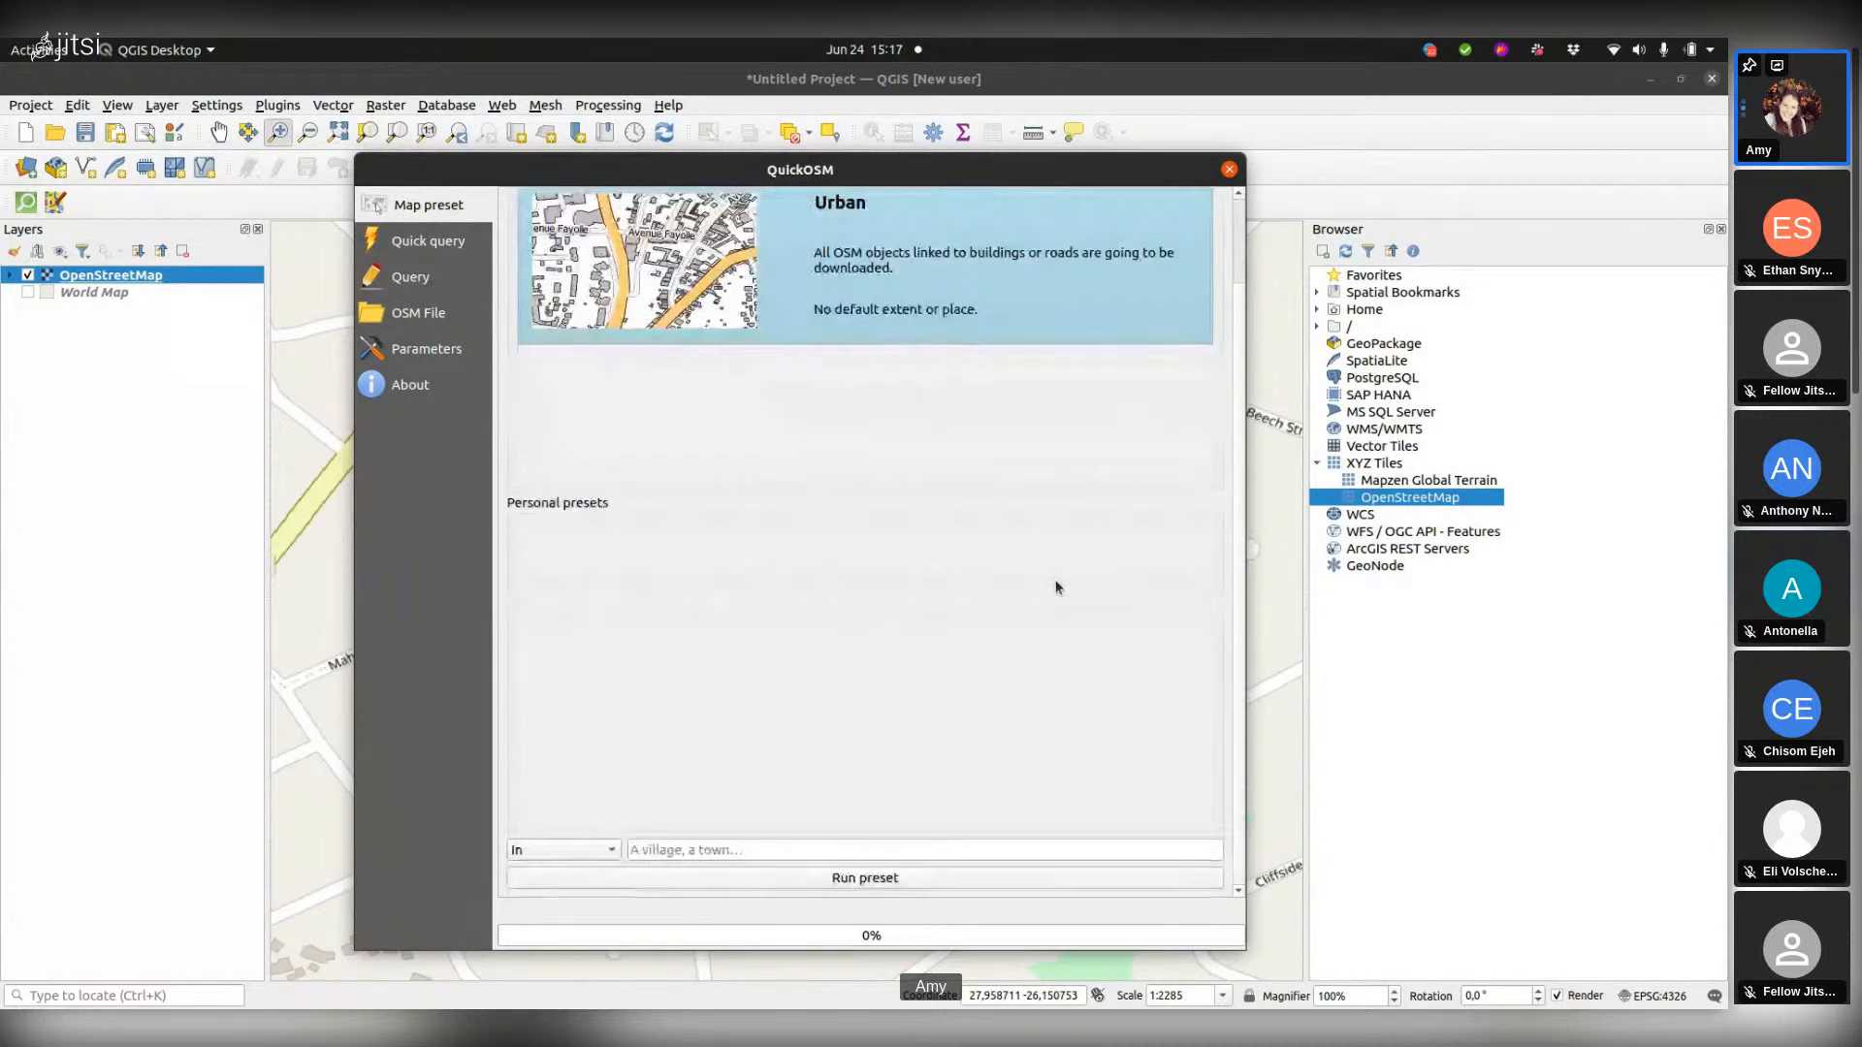
click(582, 851)
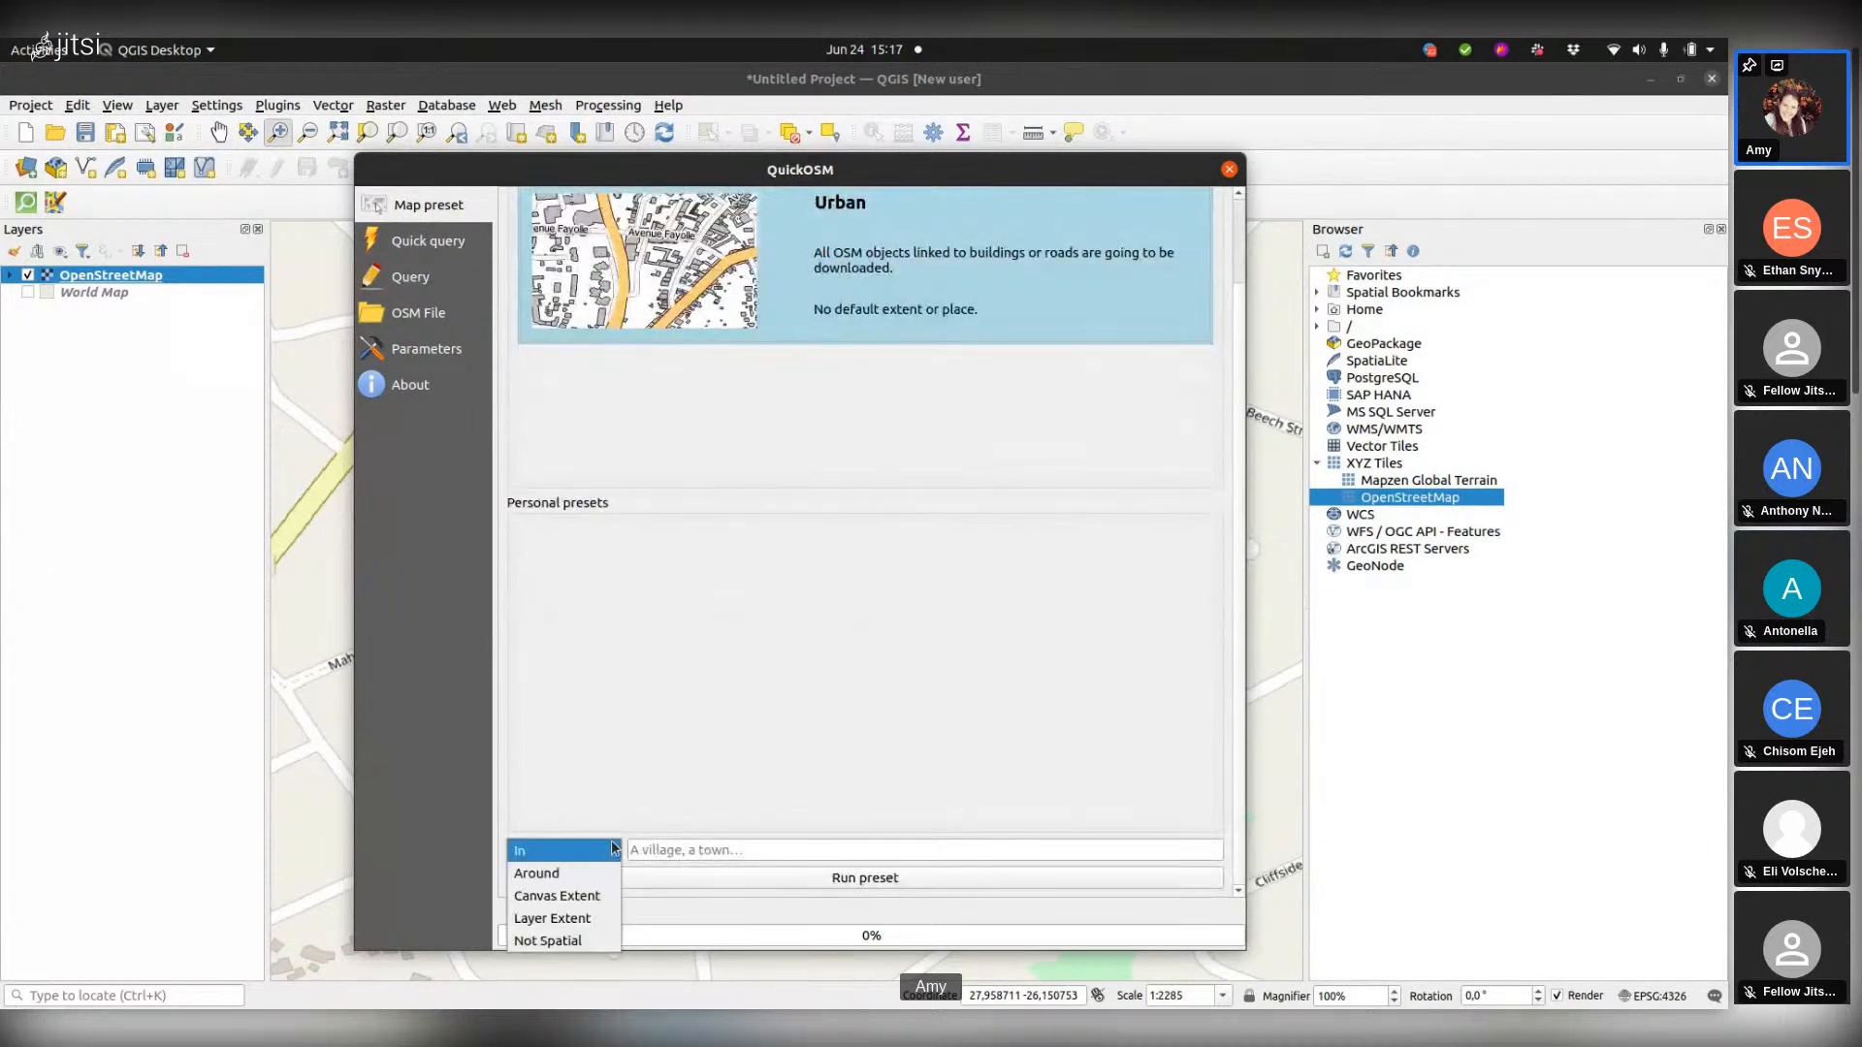
click(563, 893)
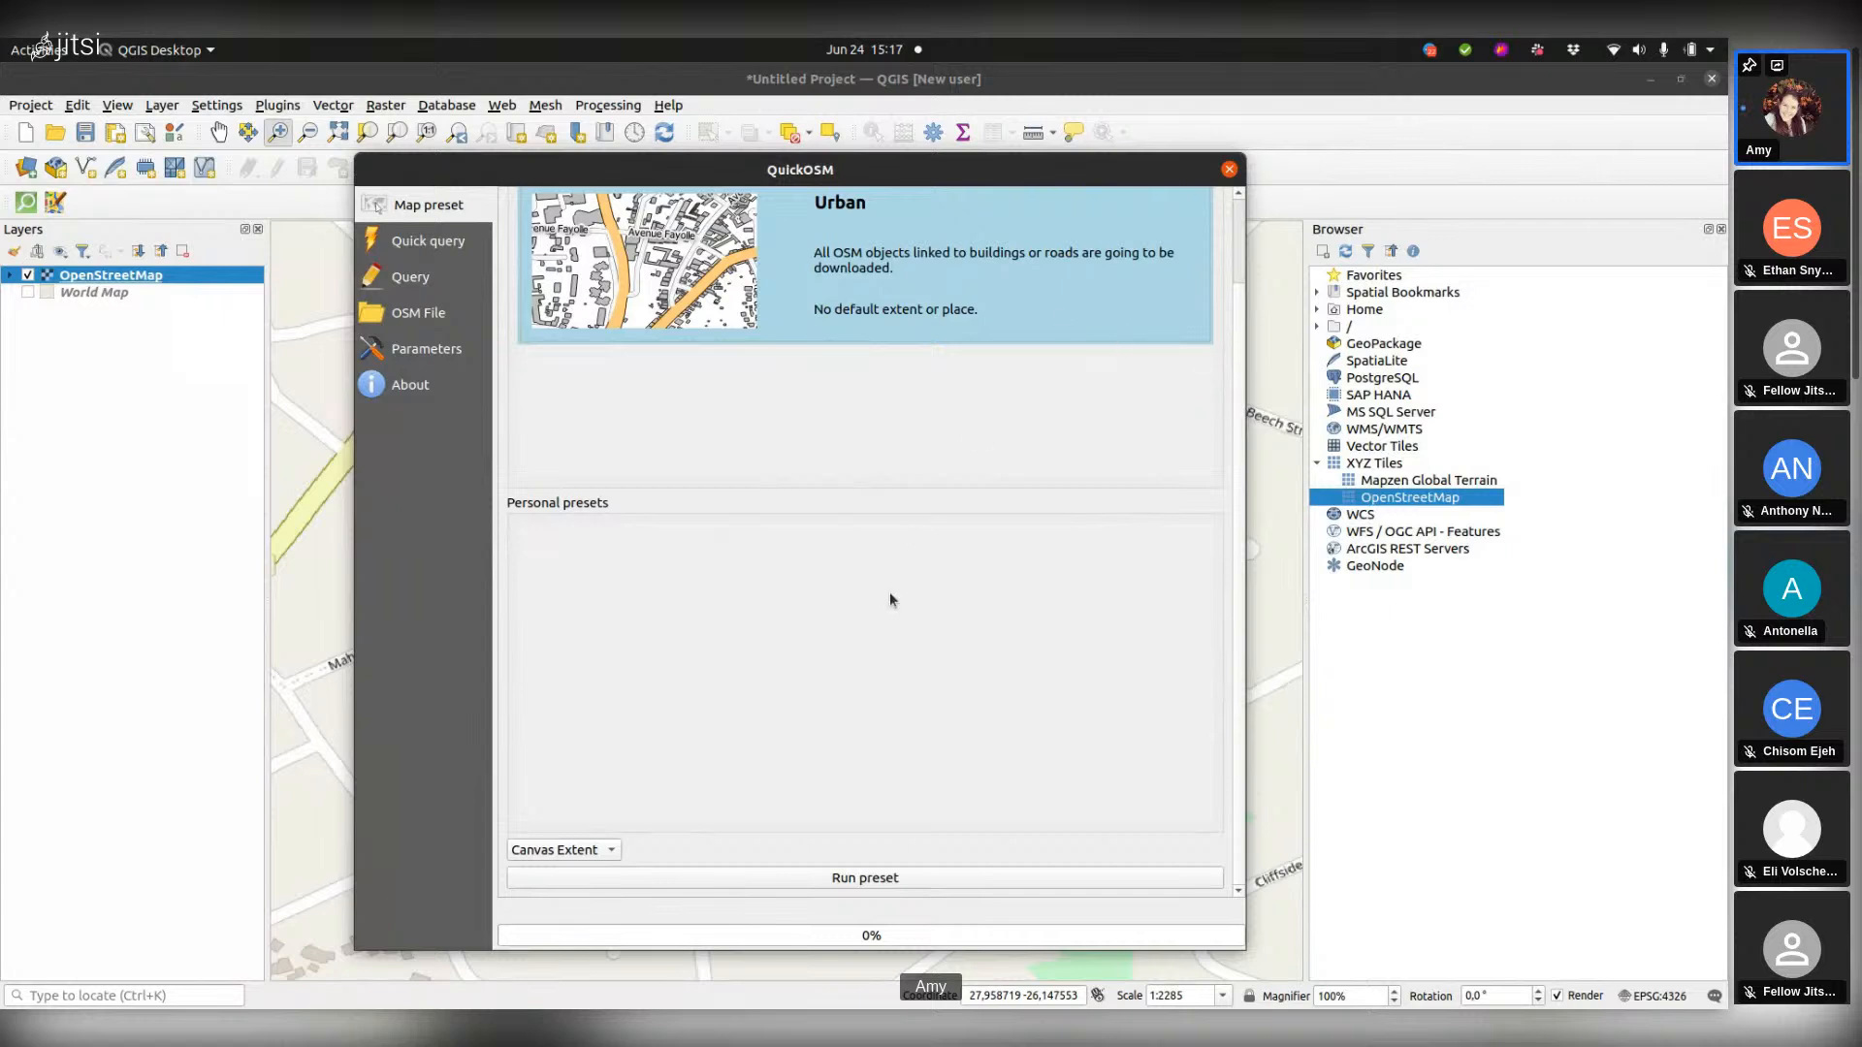
click(611, 851)
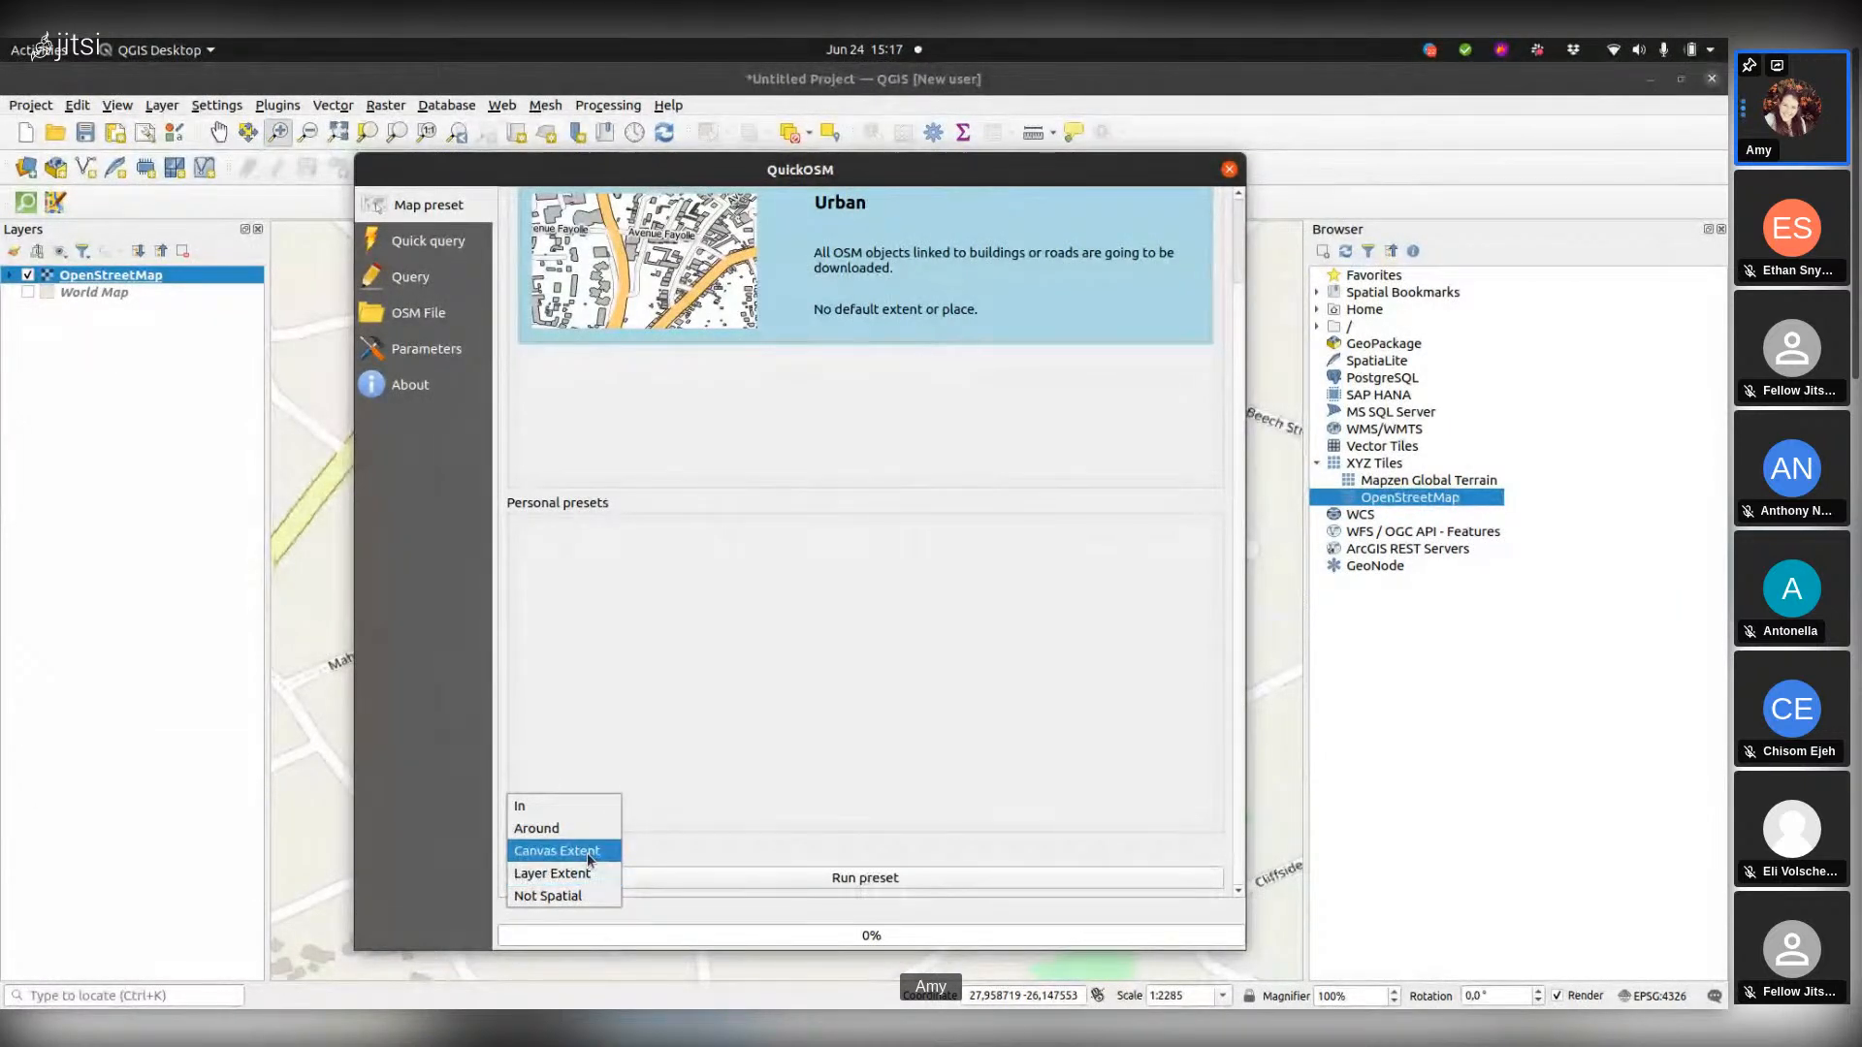
click(580, 851)
click(886, 887)
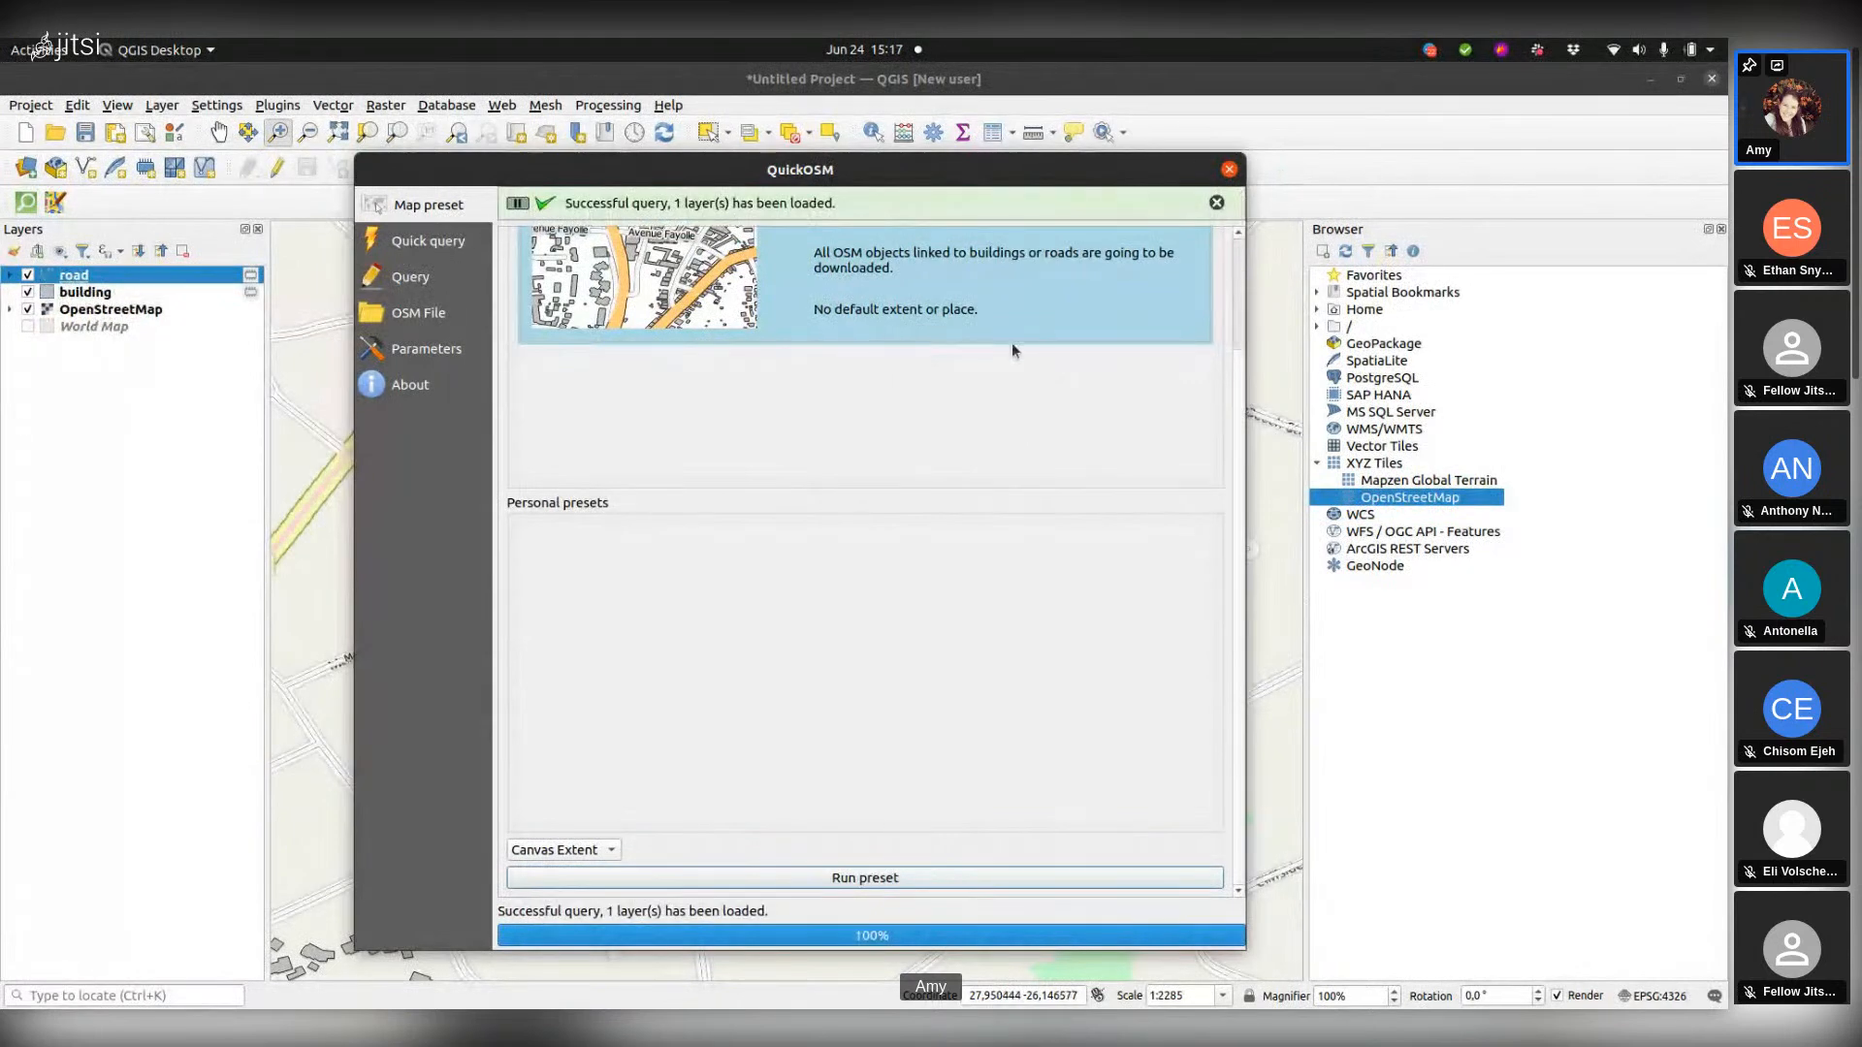
click(1230, 171)
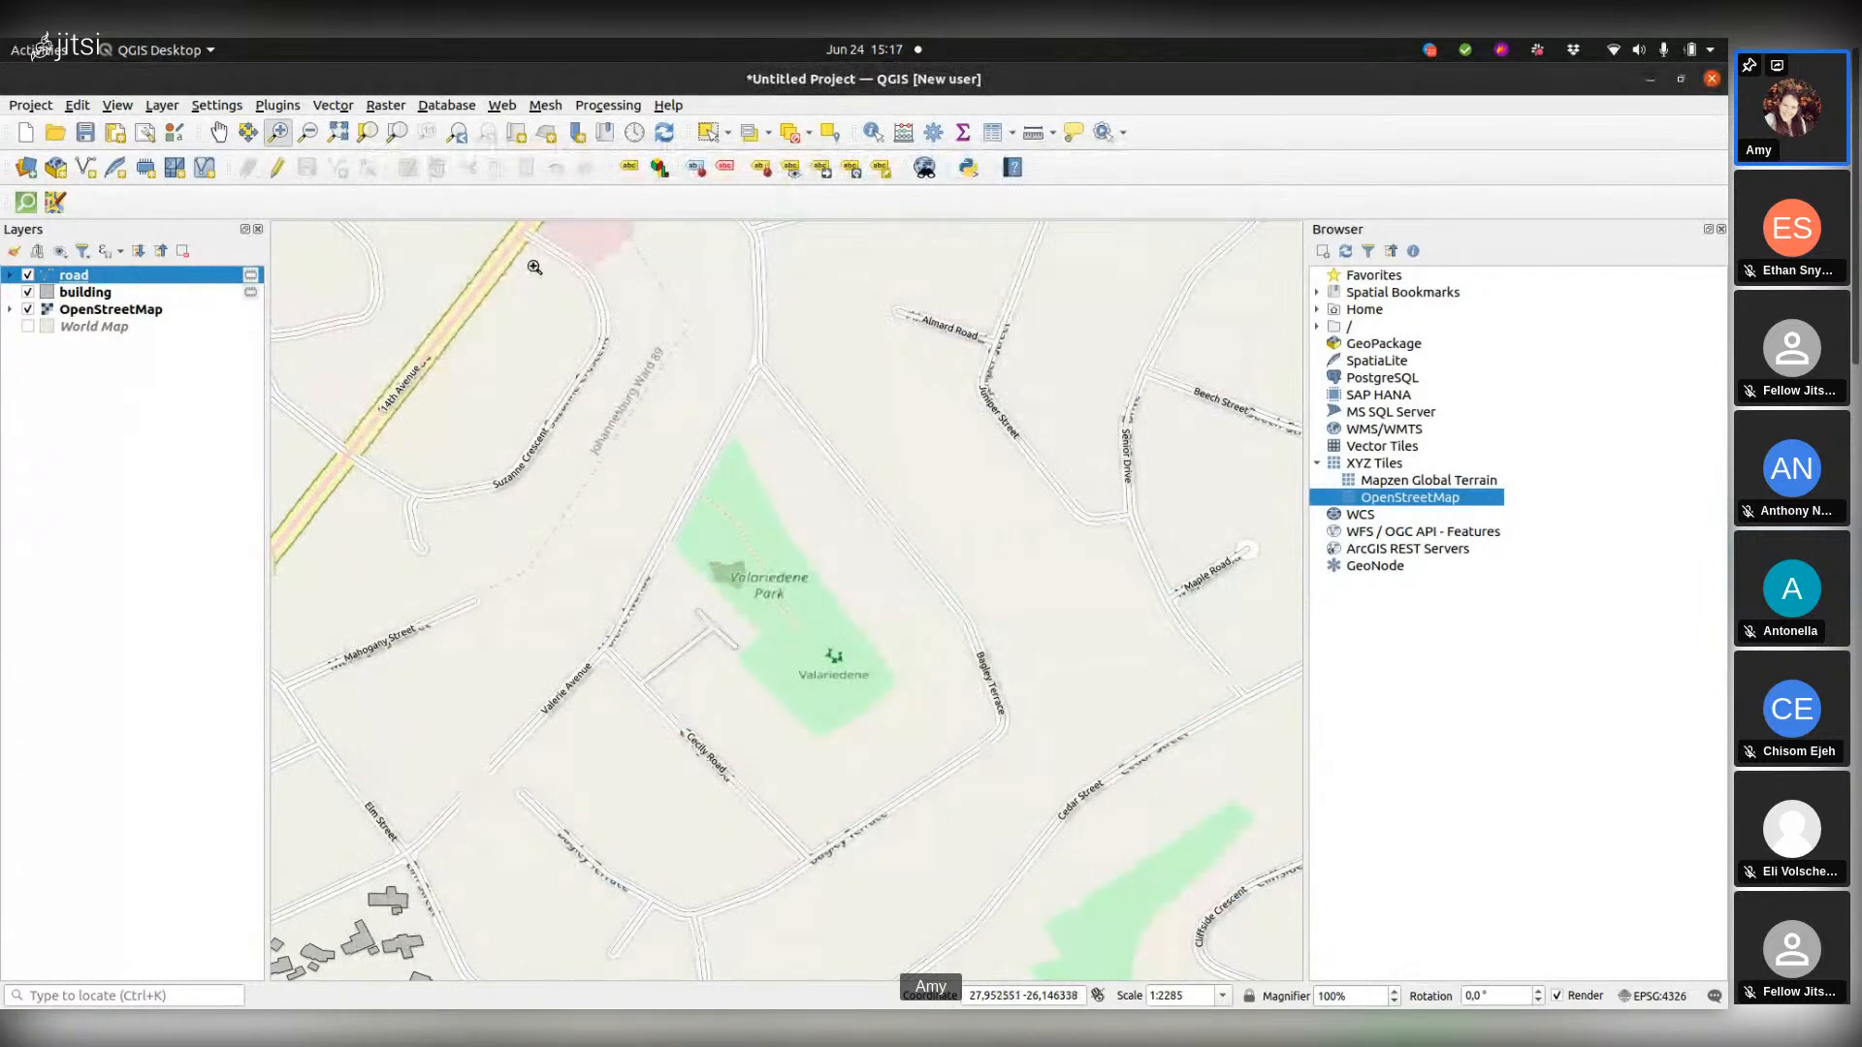
Step: Hide the OpenStreetMap basemap layer and expand the legend of the road layer
click(28, 310)
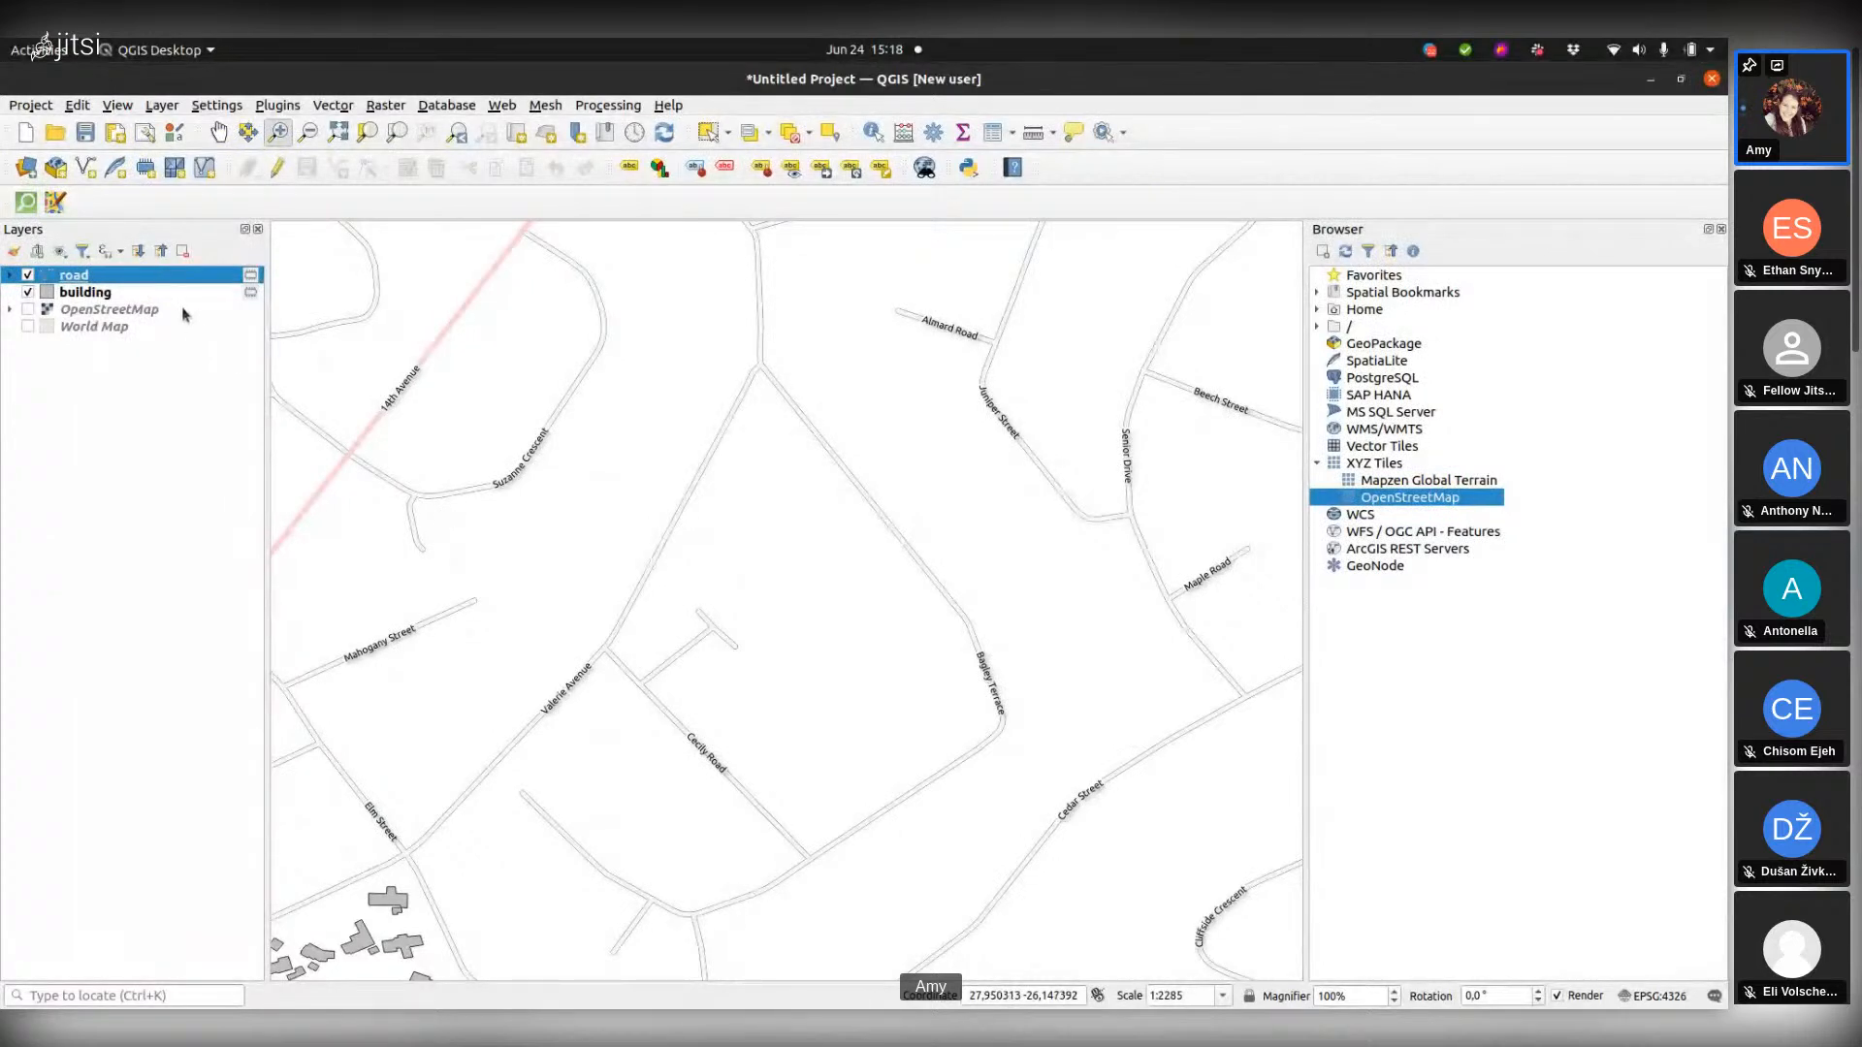
click(137, 298)
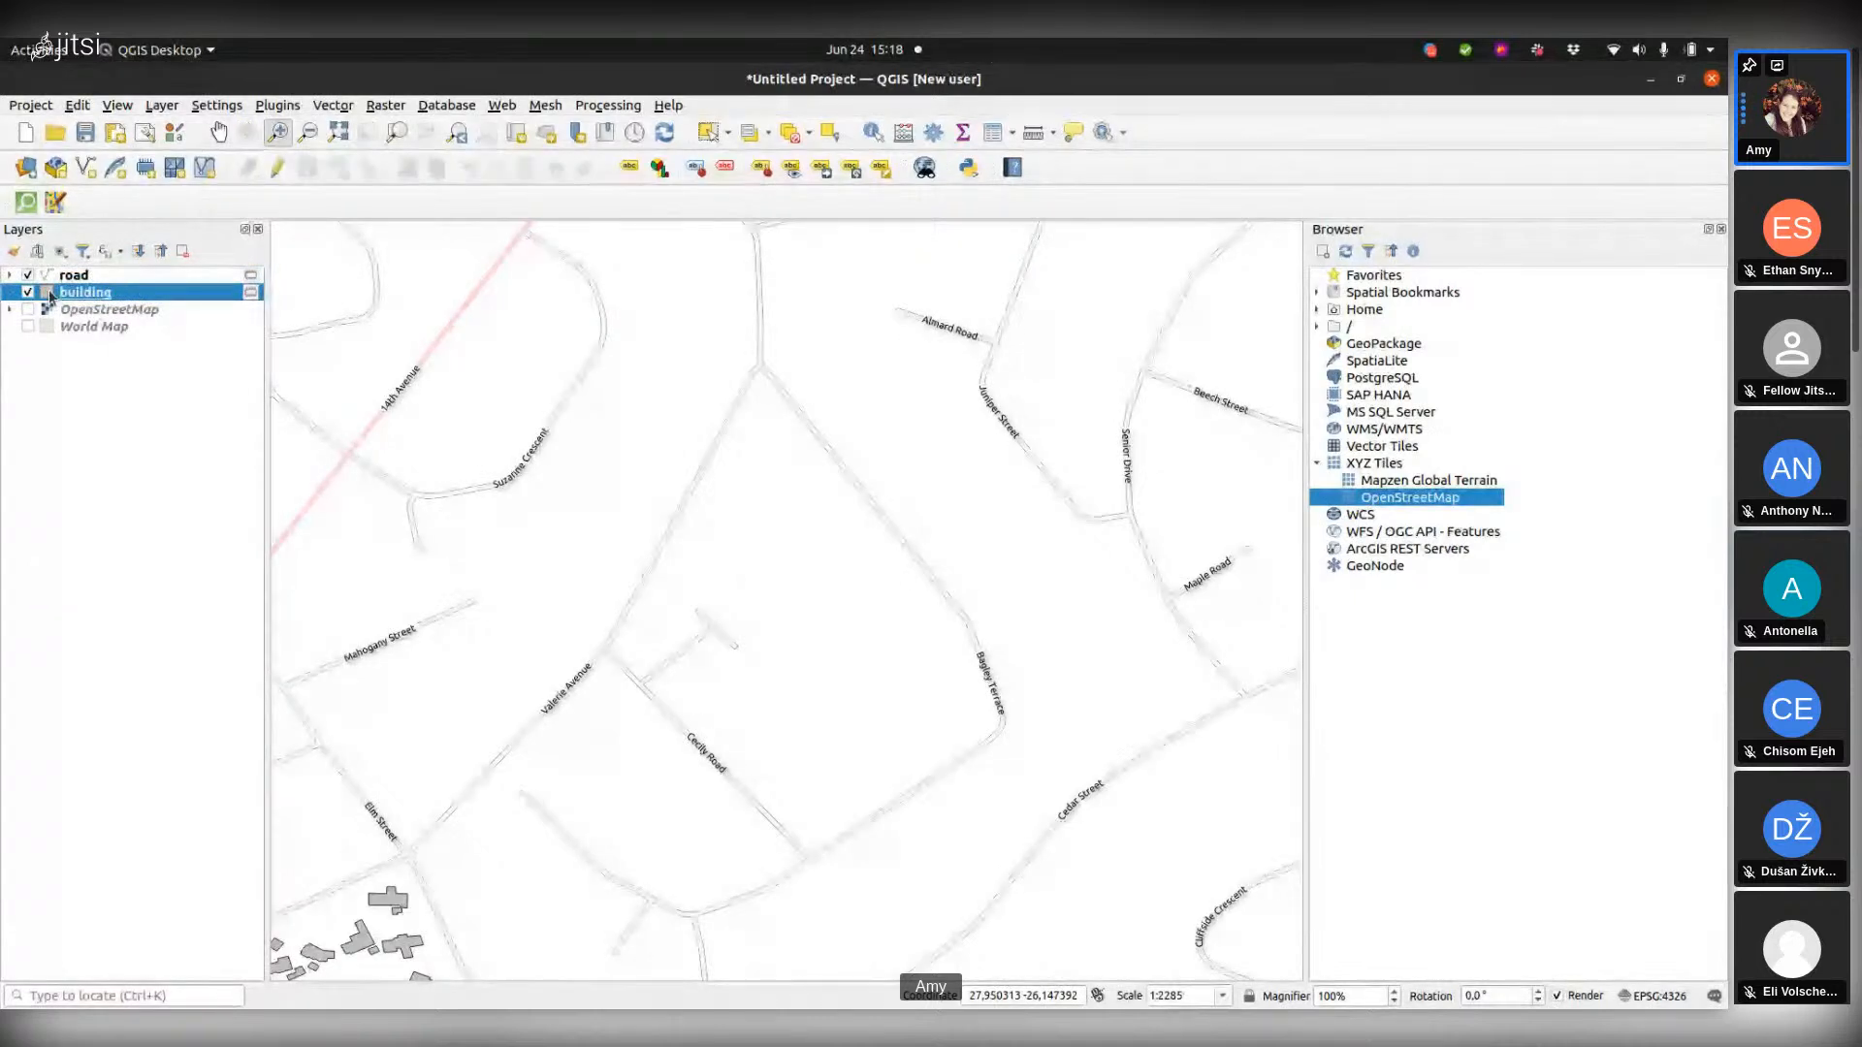
click(9, 276)
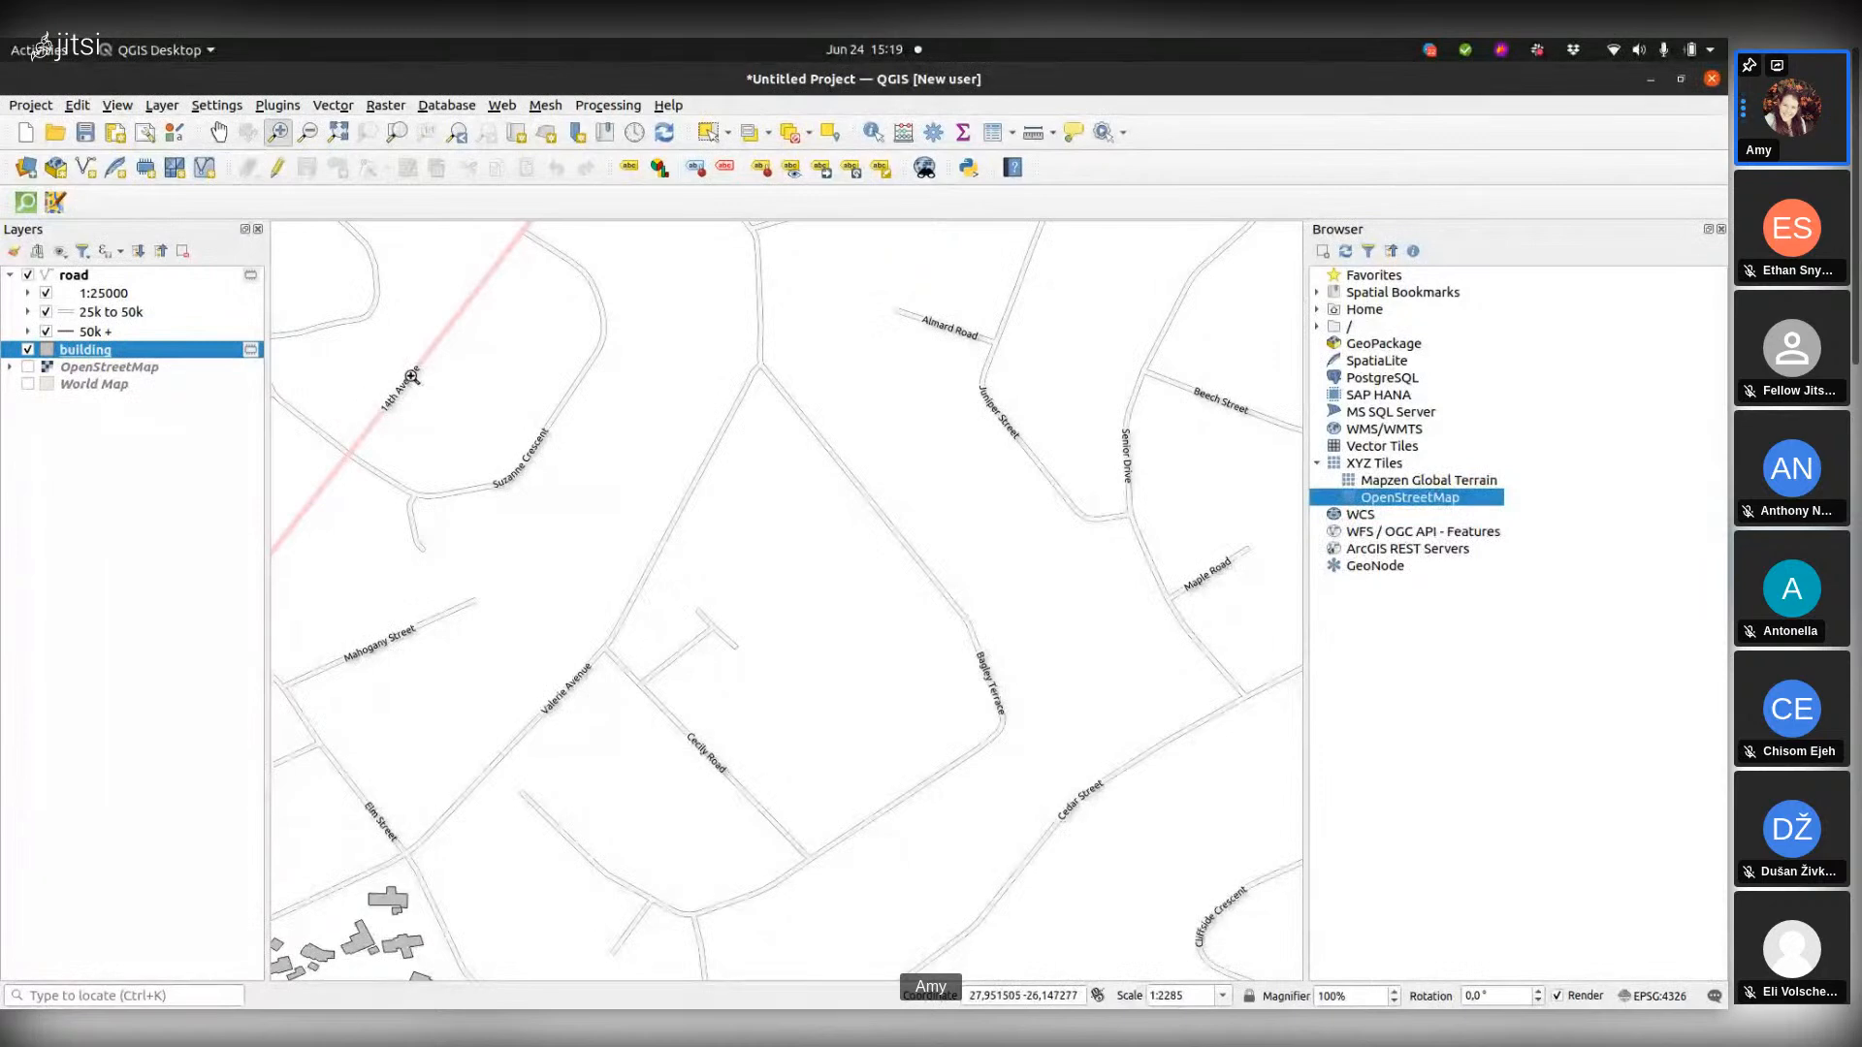
Step: Examine the rule-based symbology in the road layer's properties and close the dialog without applying changes
double_click(91, 280)
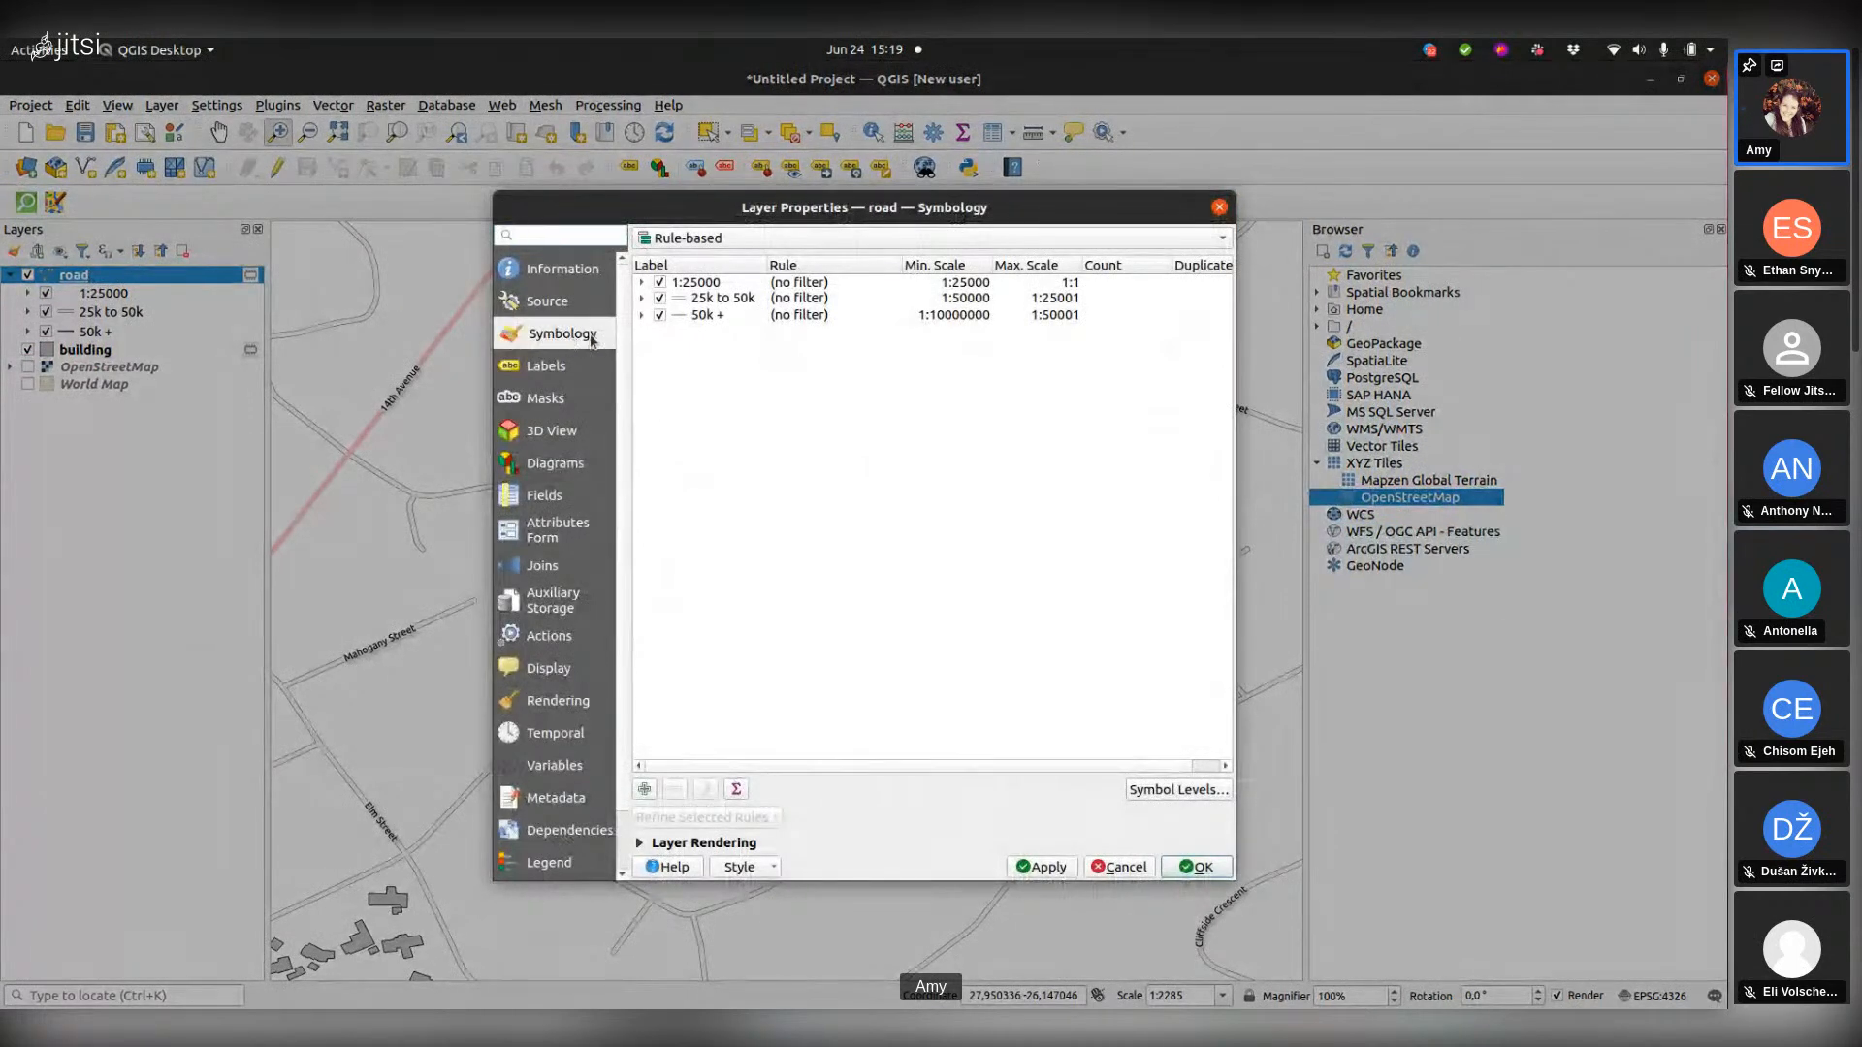
scroll(783, 242, up, 4)
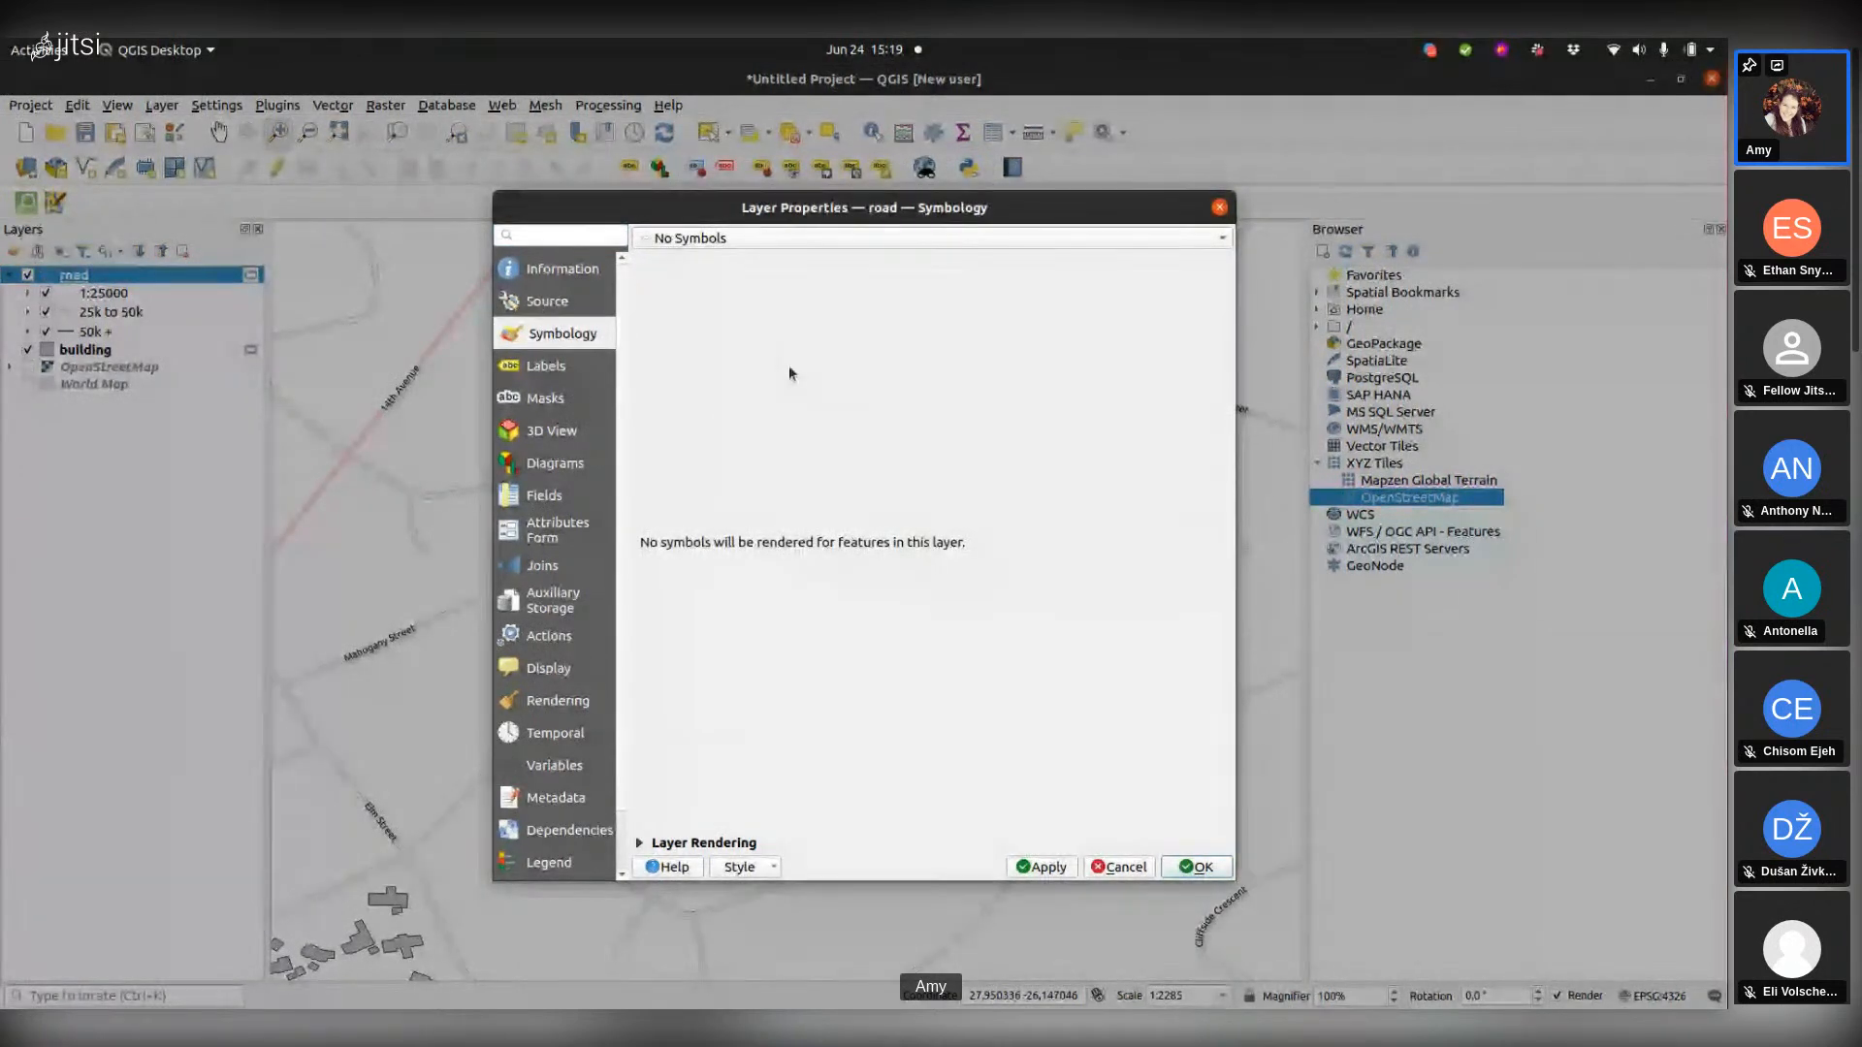
click(1219, 206)
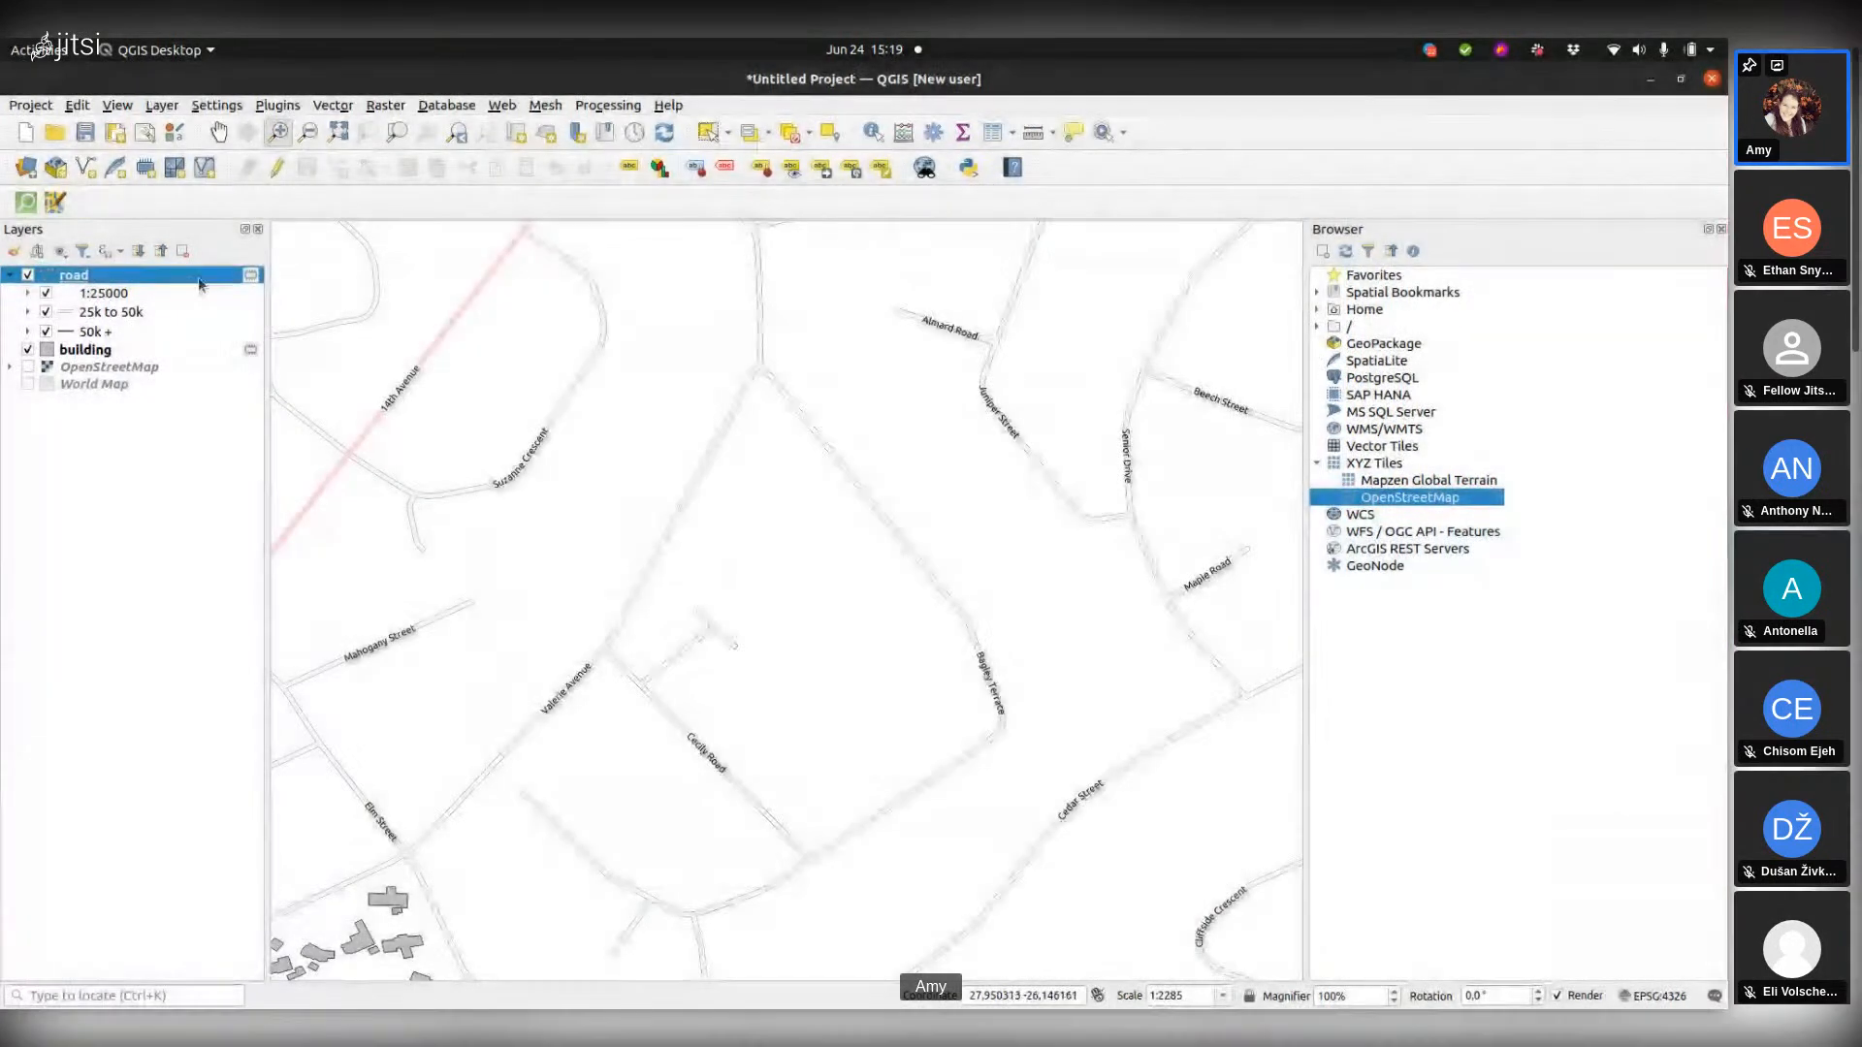
double_click(184, 275)
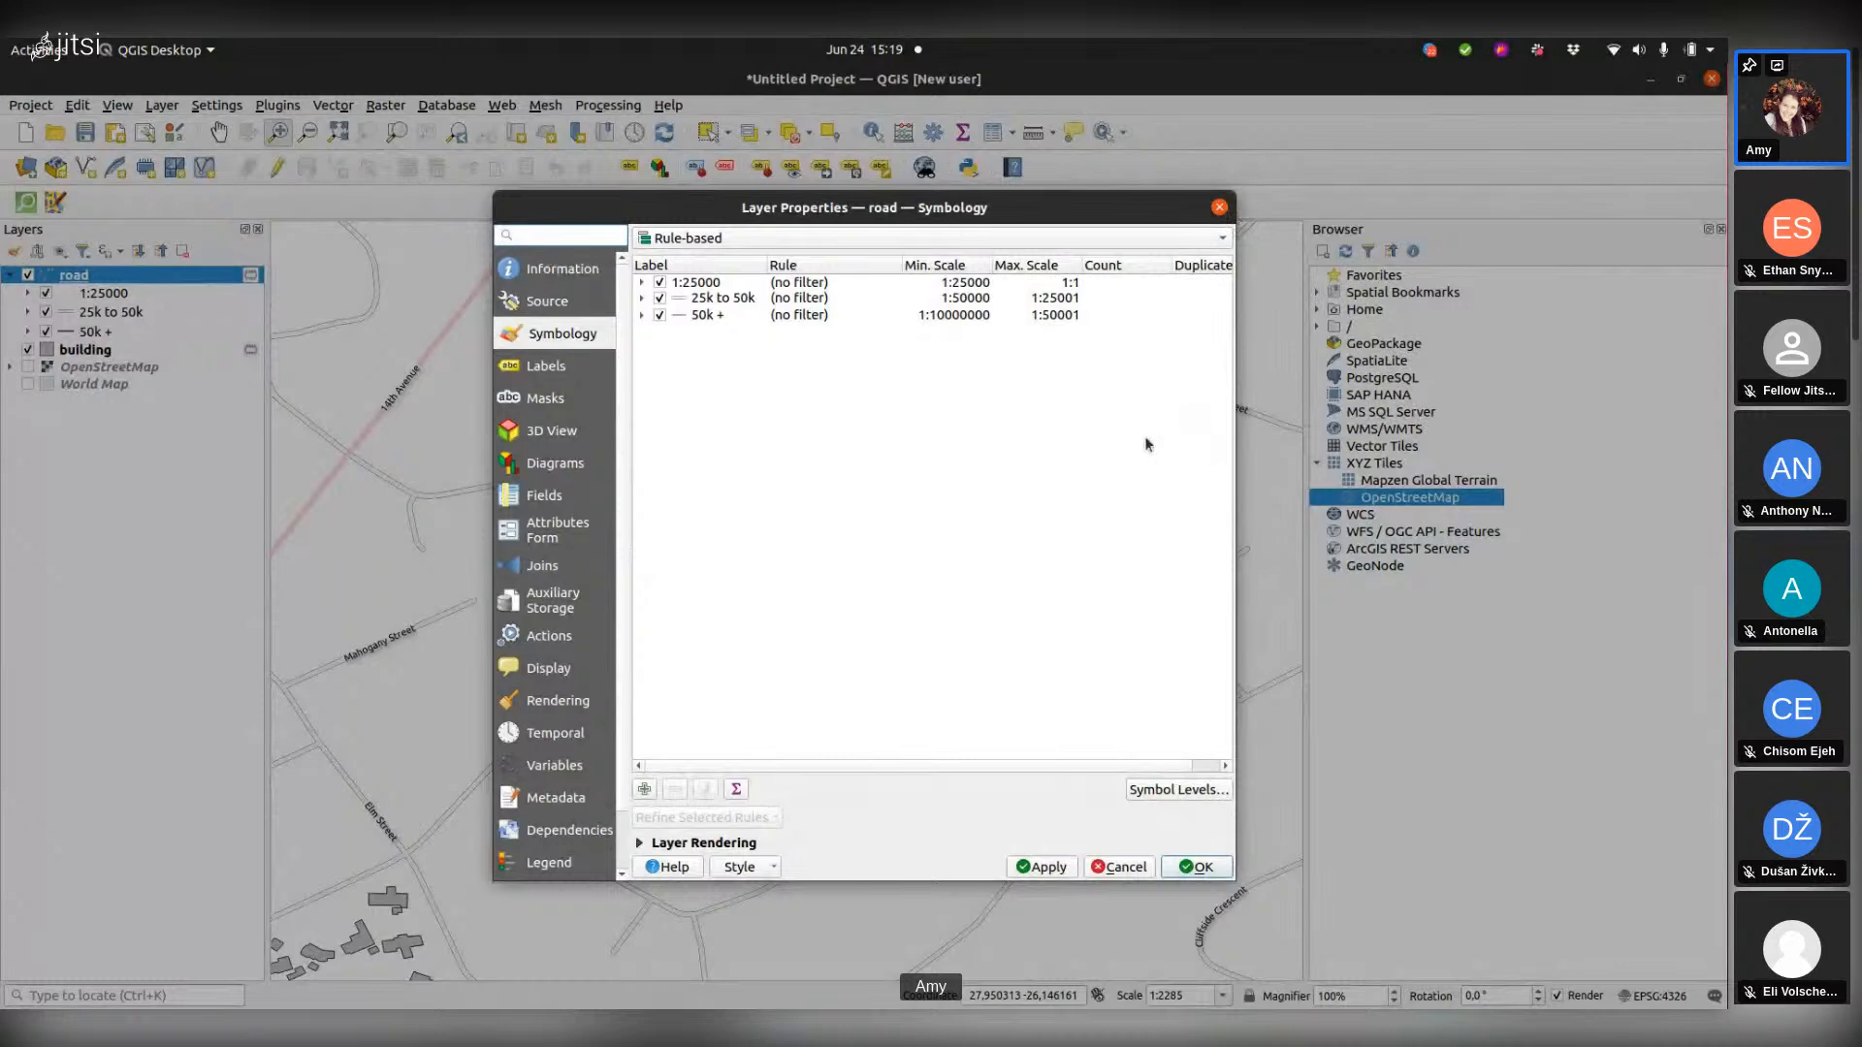
click(1218, 210)
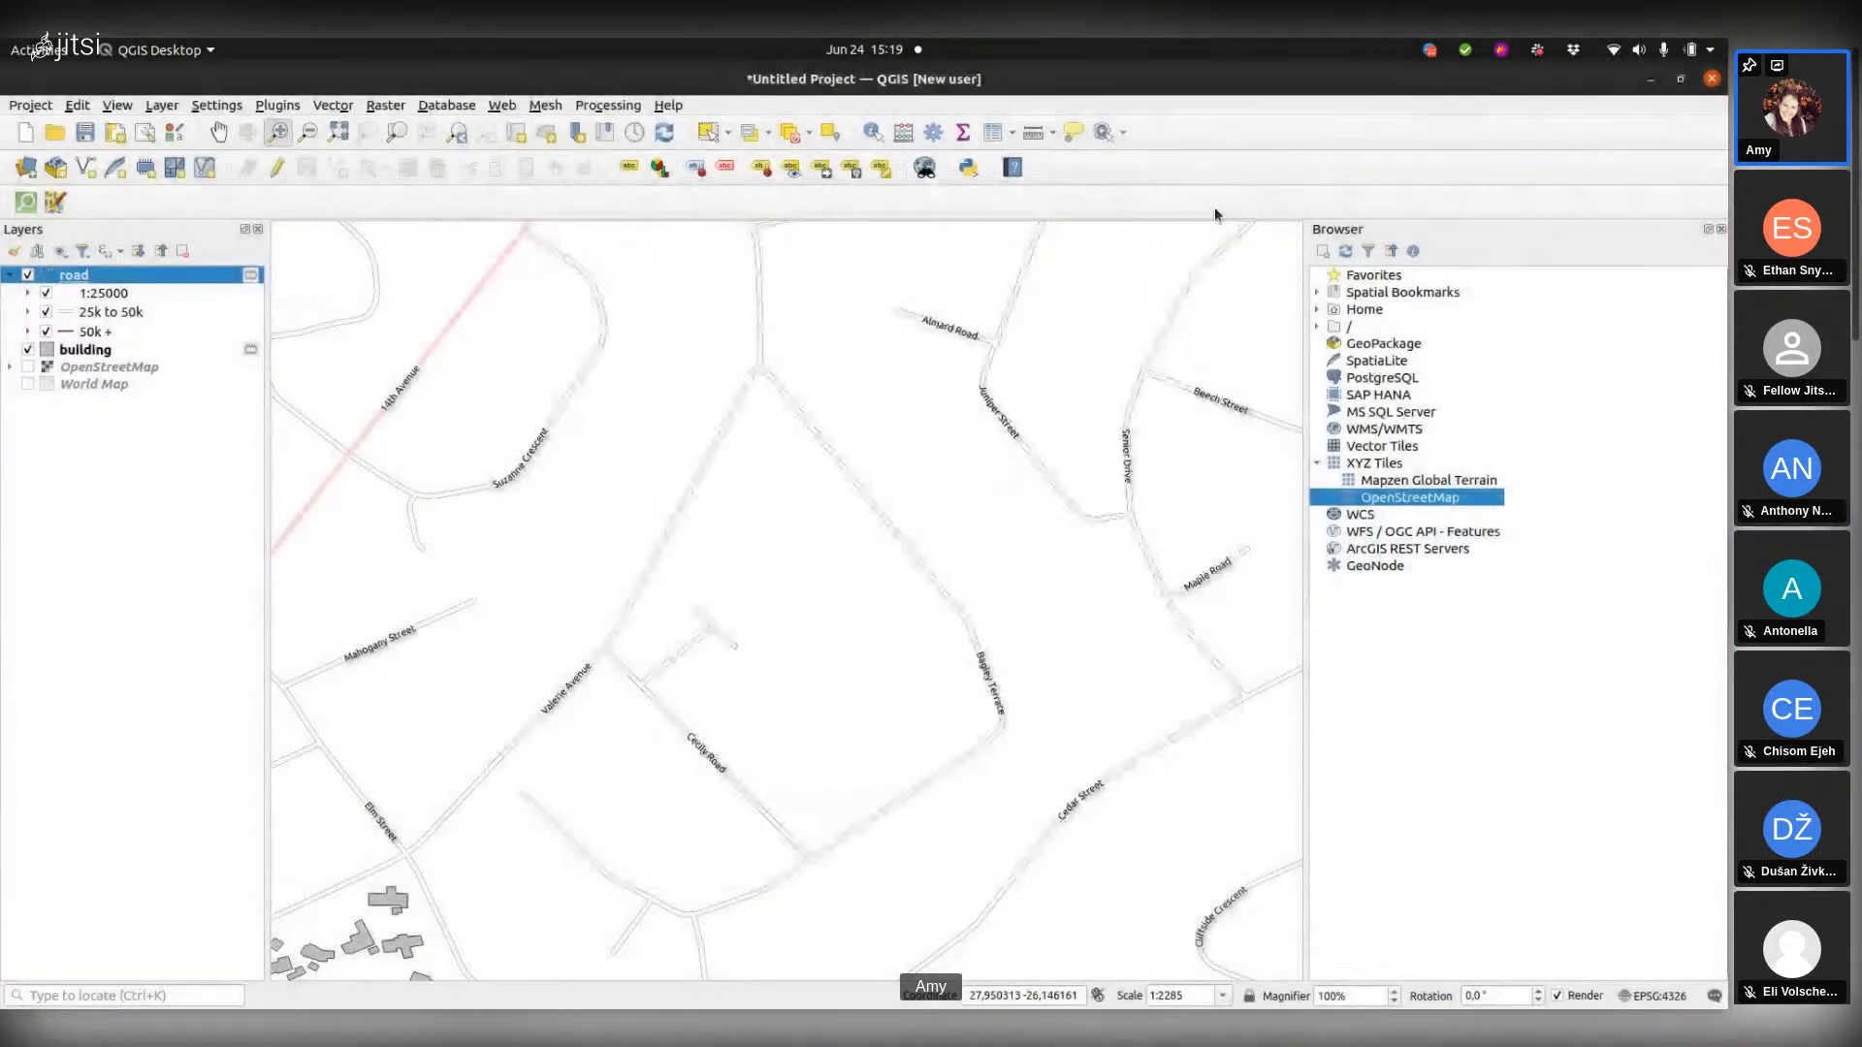
Step: Show Layer Styling for the road layer, dock it as a tab together with the Browser, compare both, and close Layer Styling again
click(14, 253)
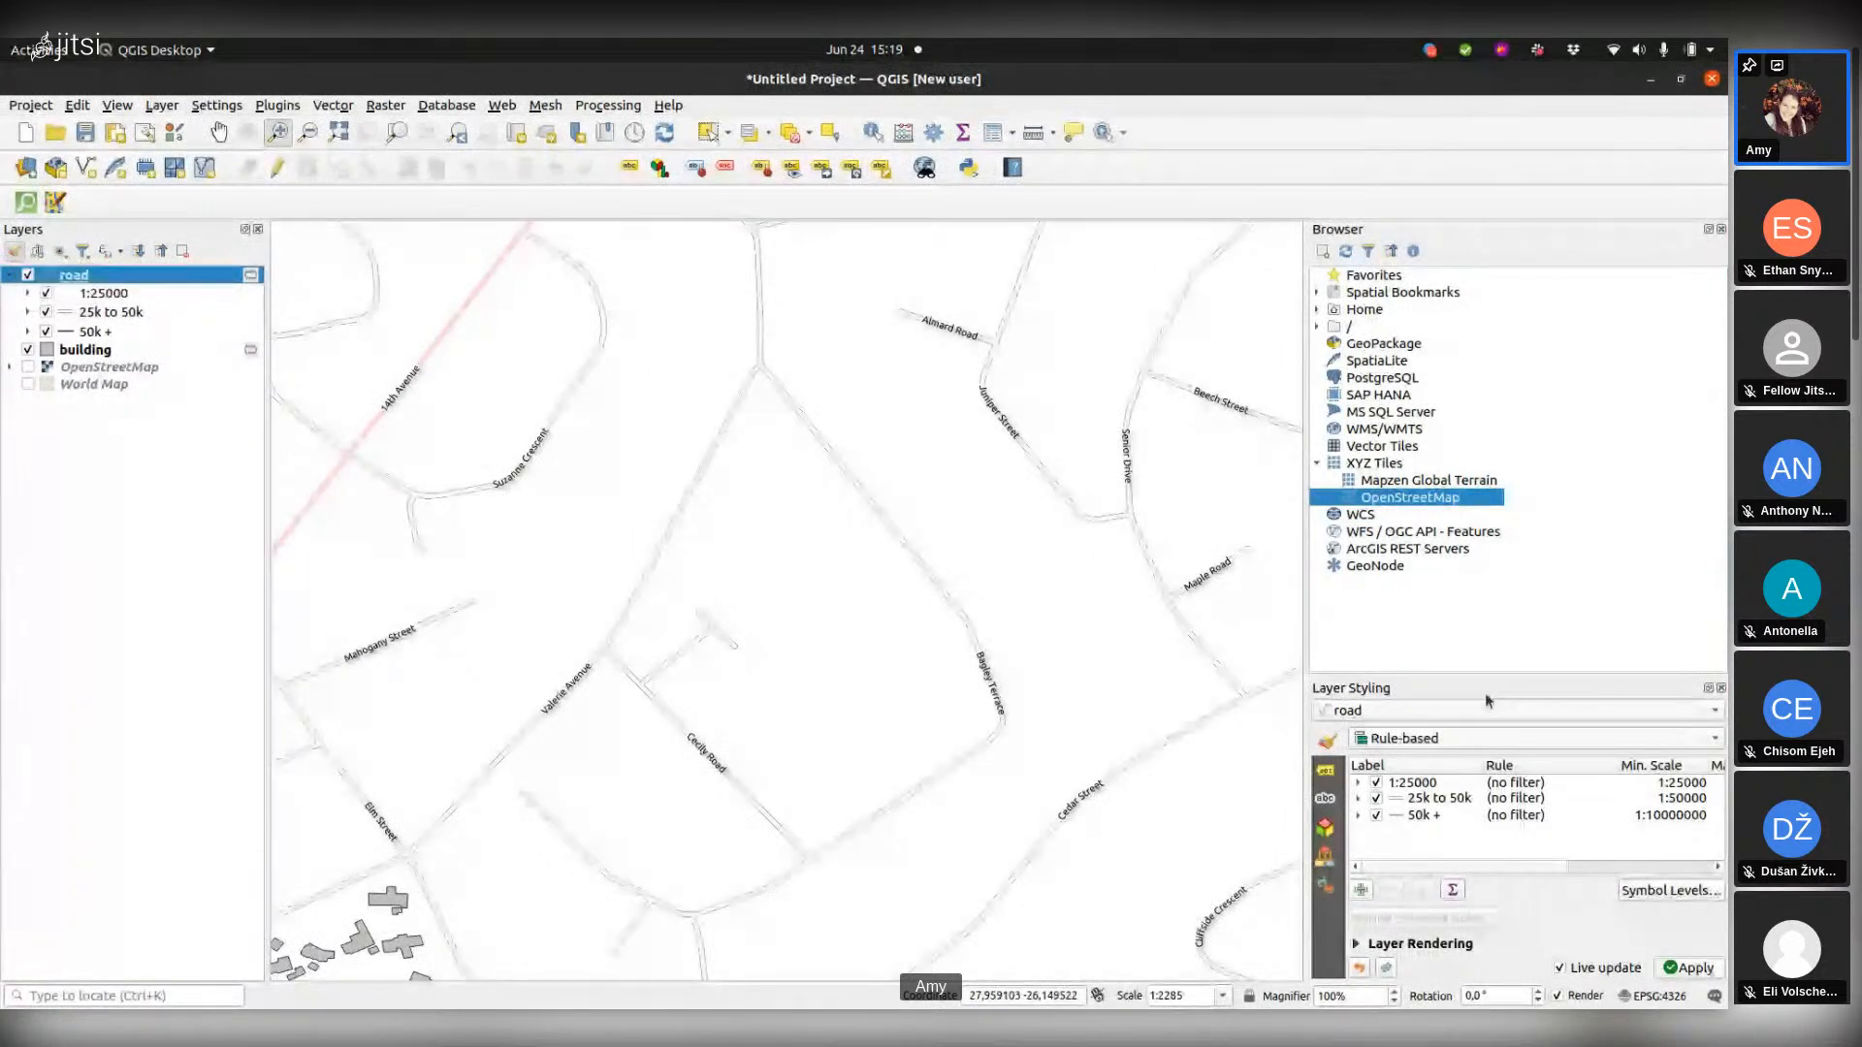
drag(1488, 701, 1583, 523)
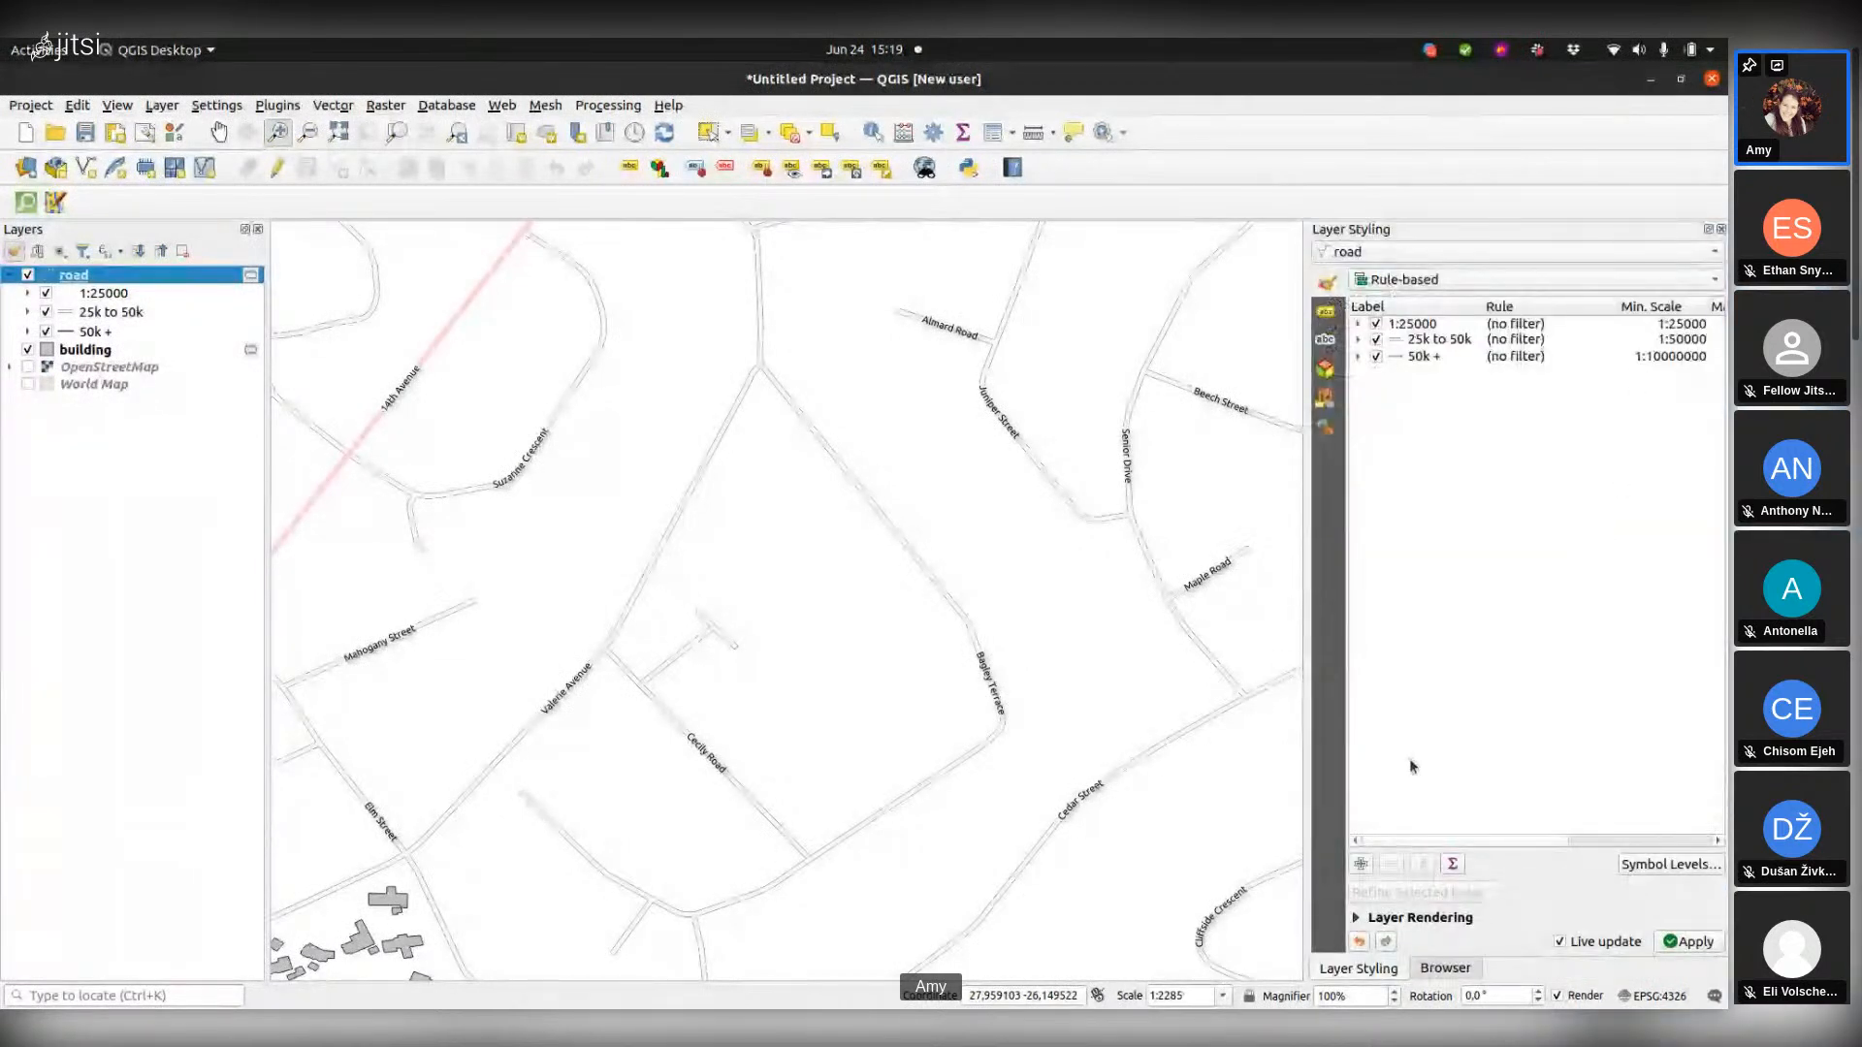
click(1441, 968)
click(1372, 968)
click(1437, 968)
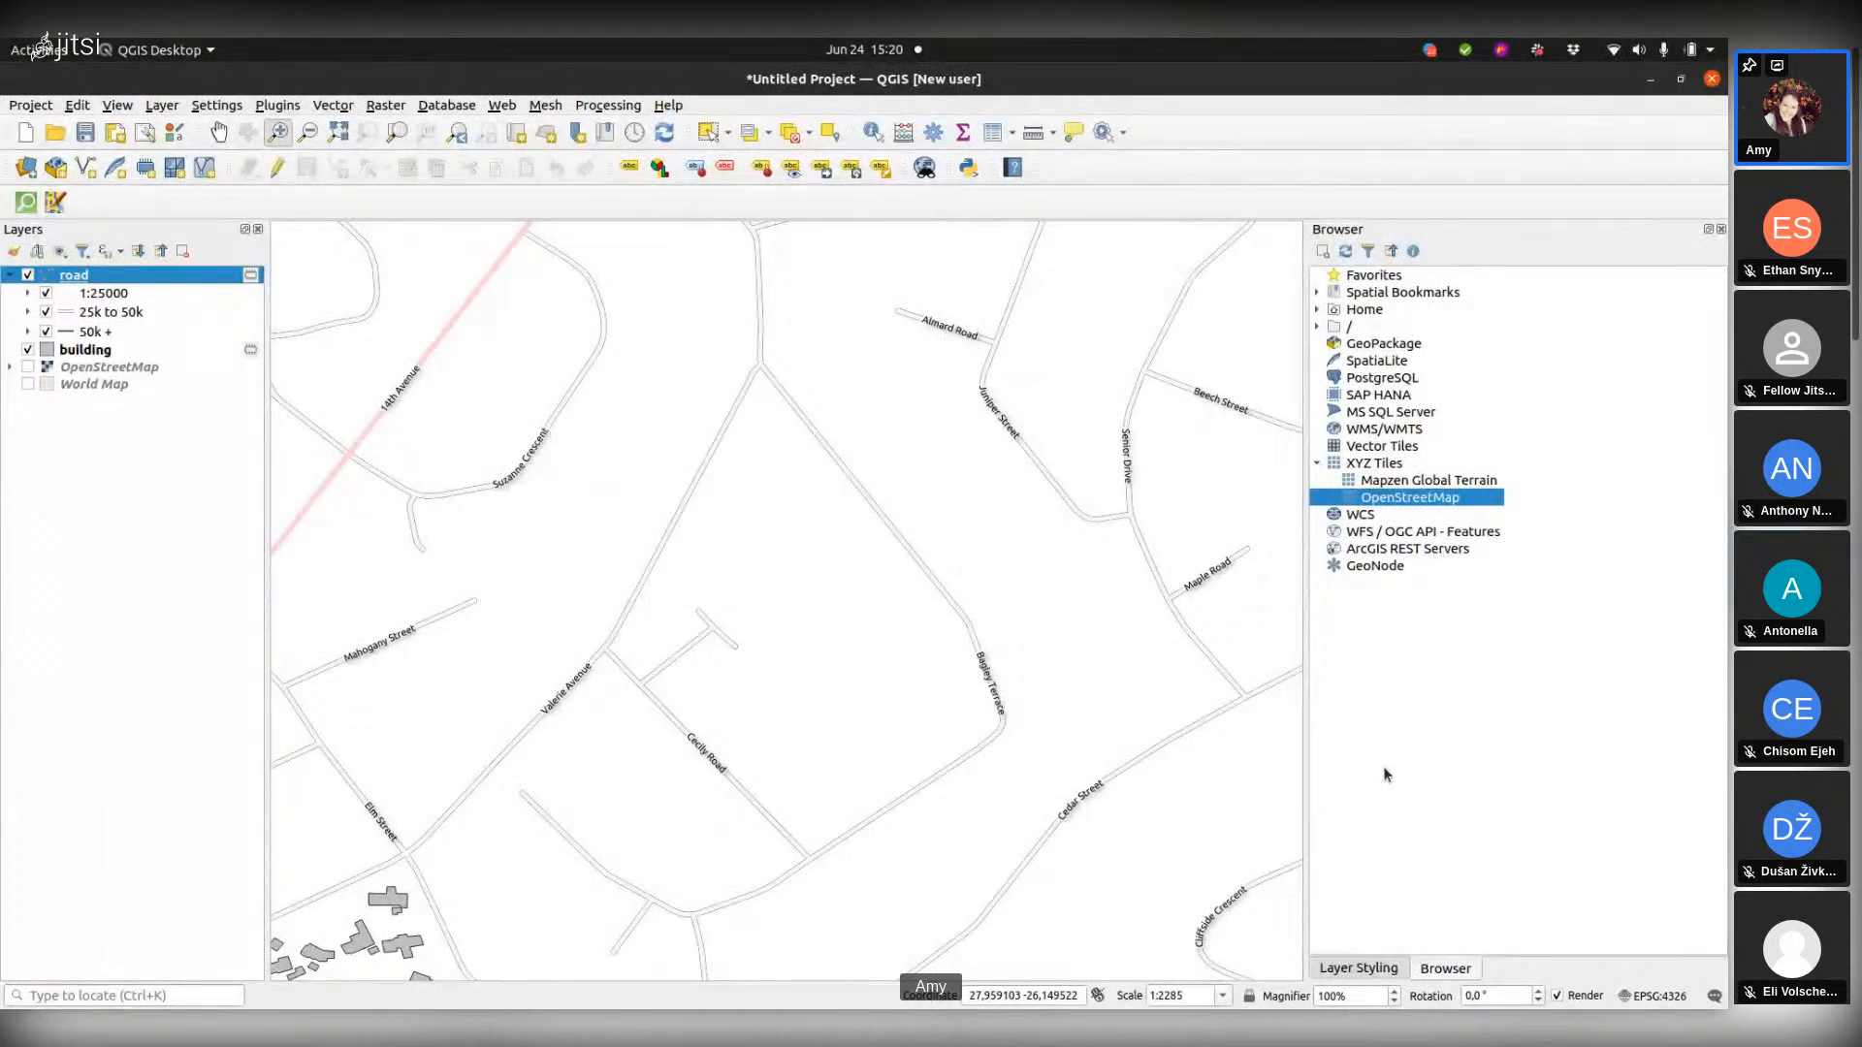
click(1358, 968)
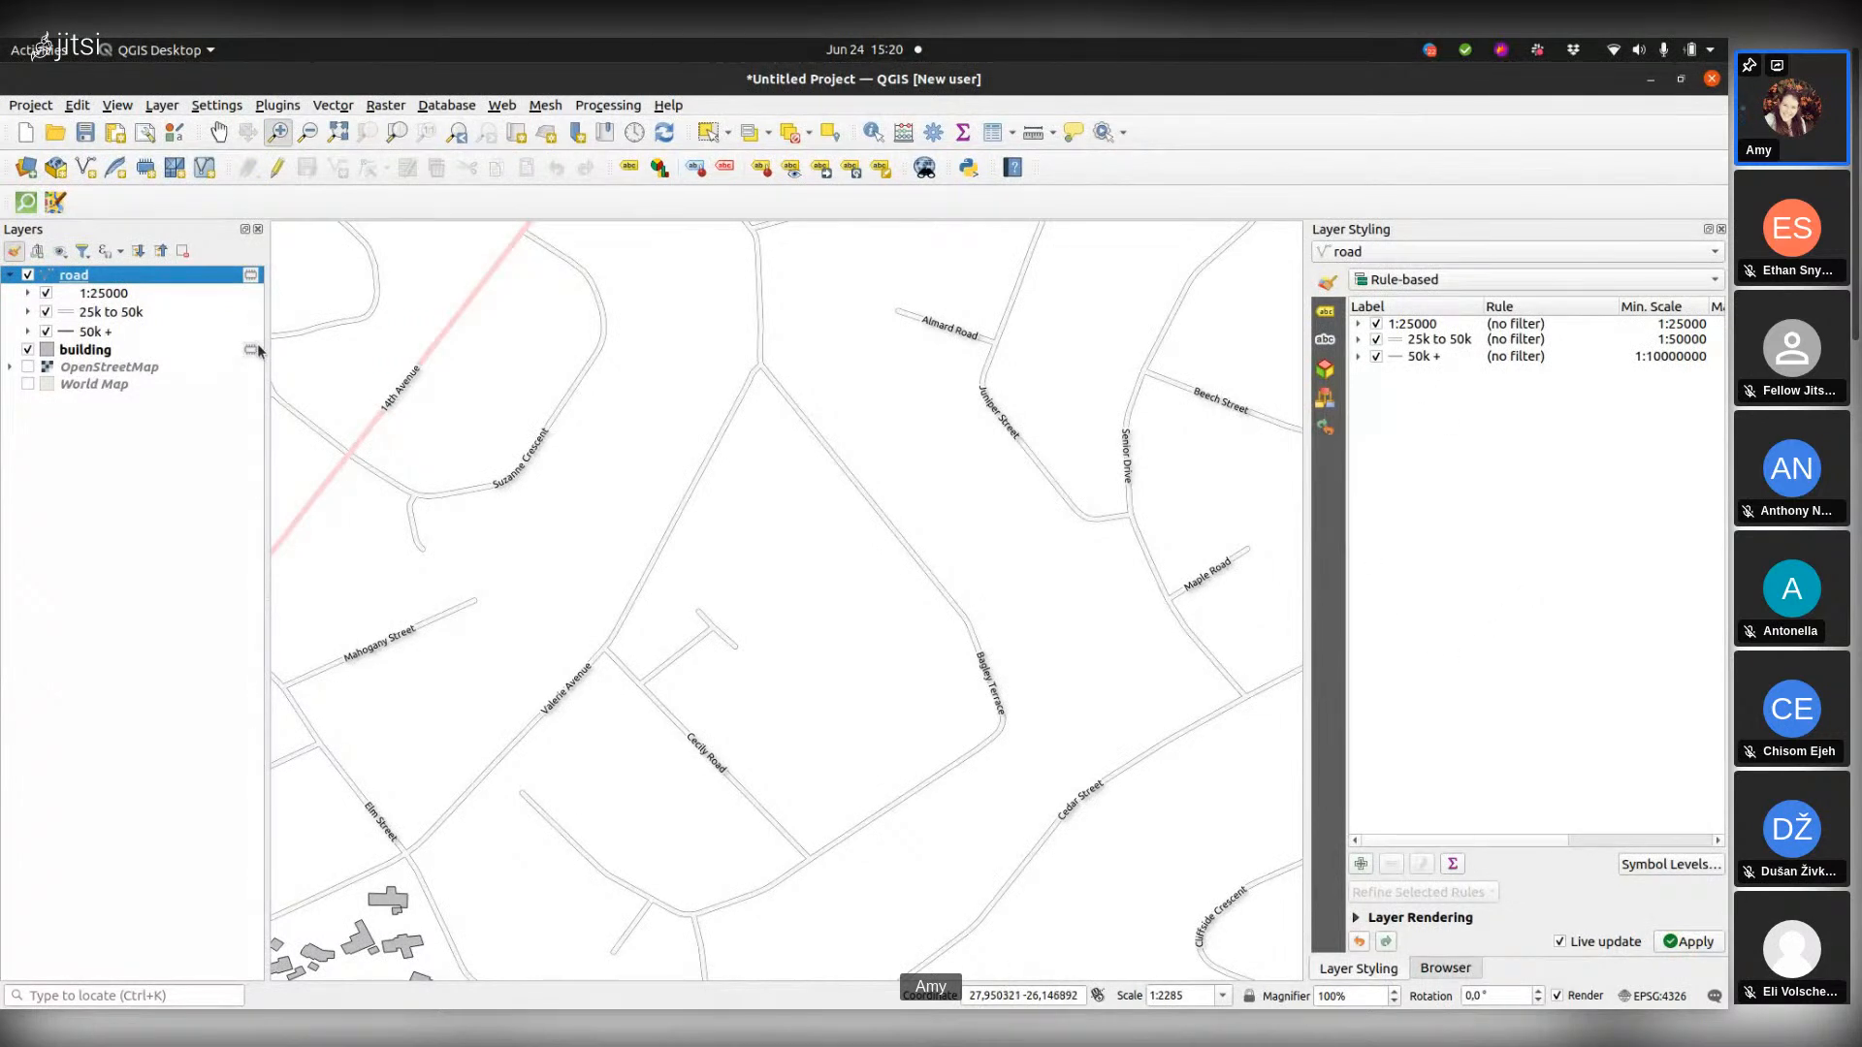
mouse_move(259, 351)
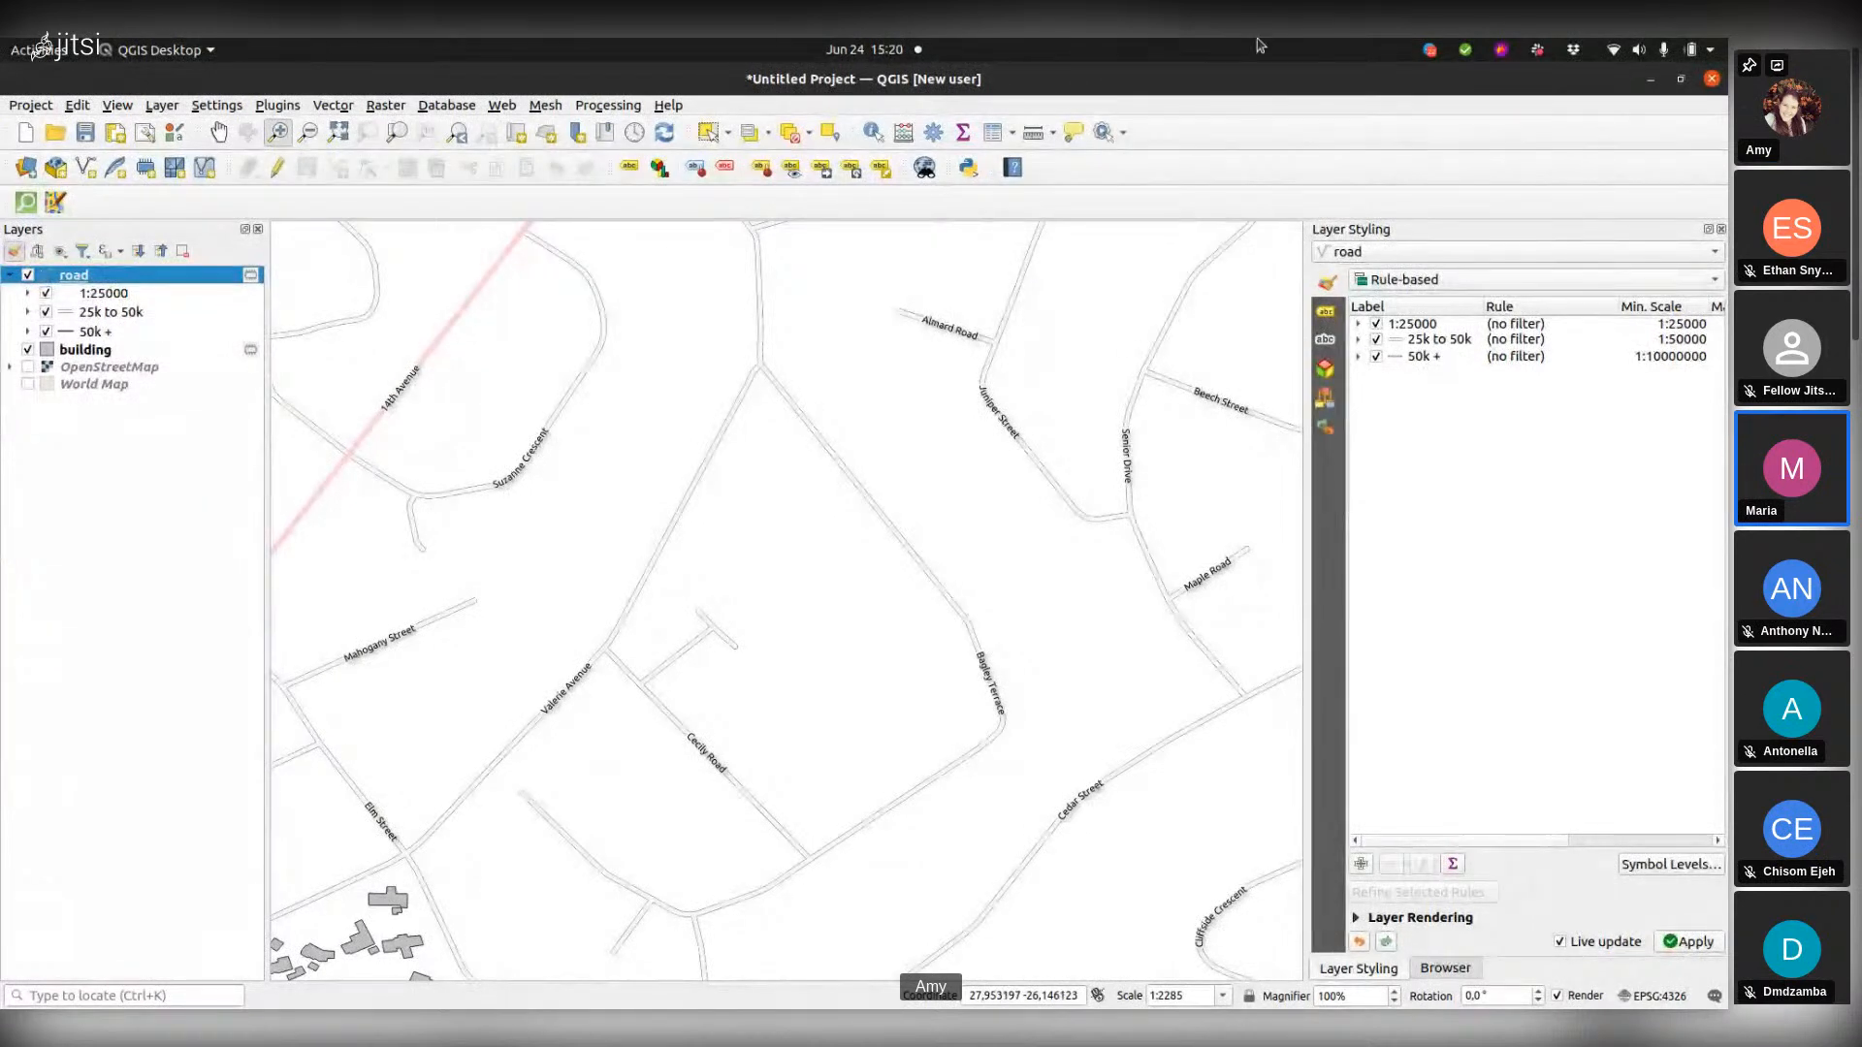
click(1722, 230)
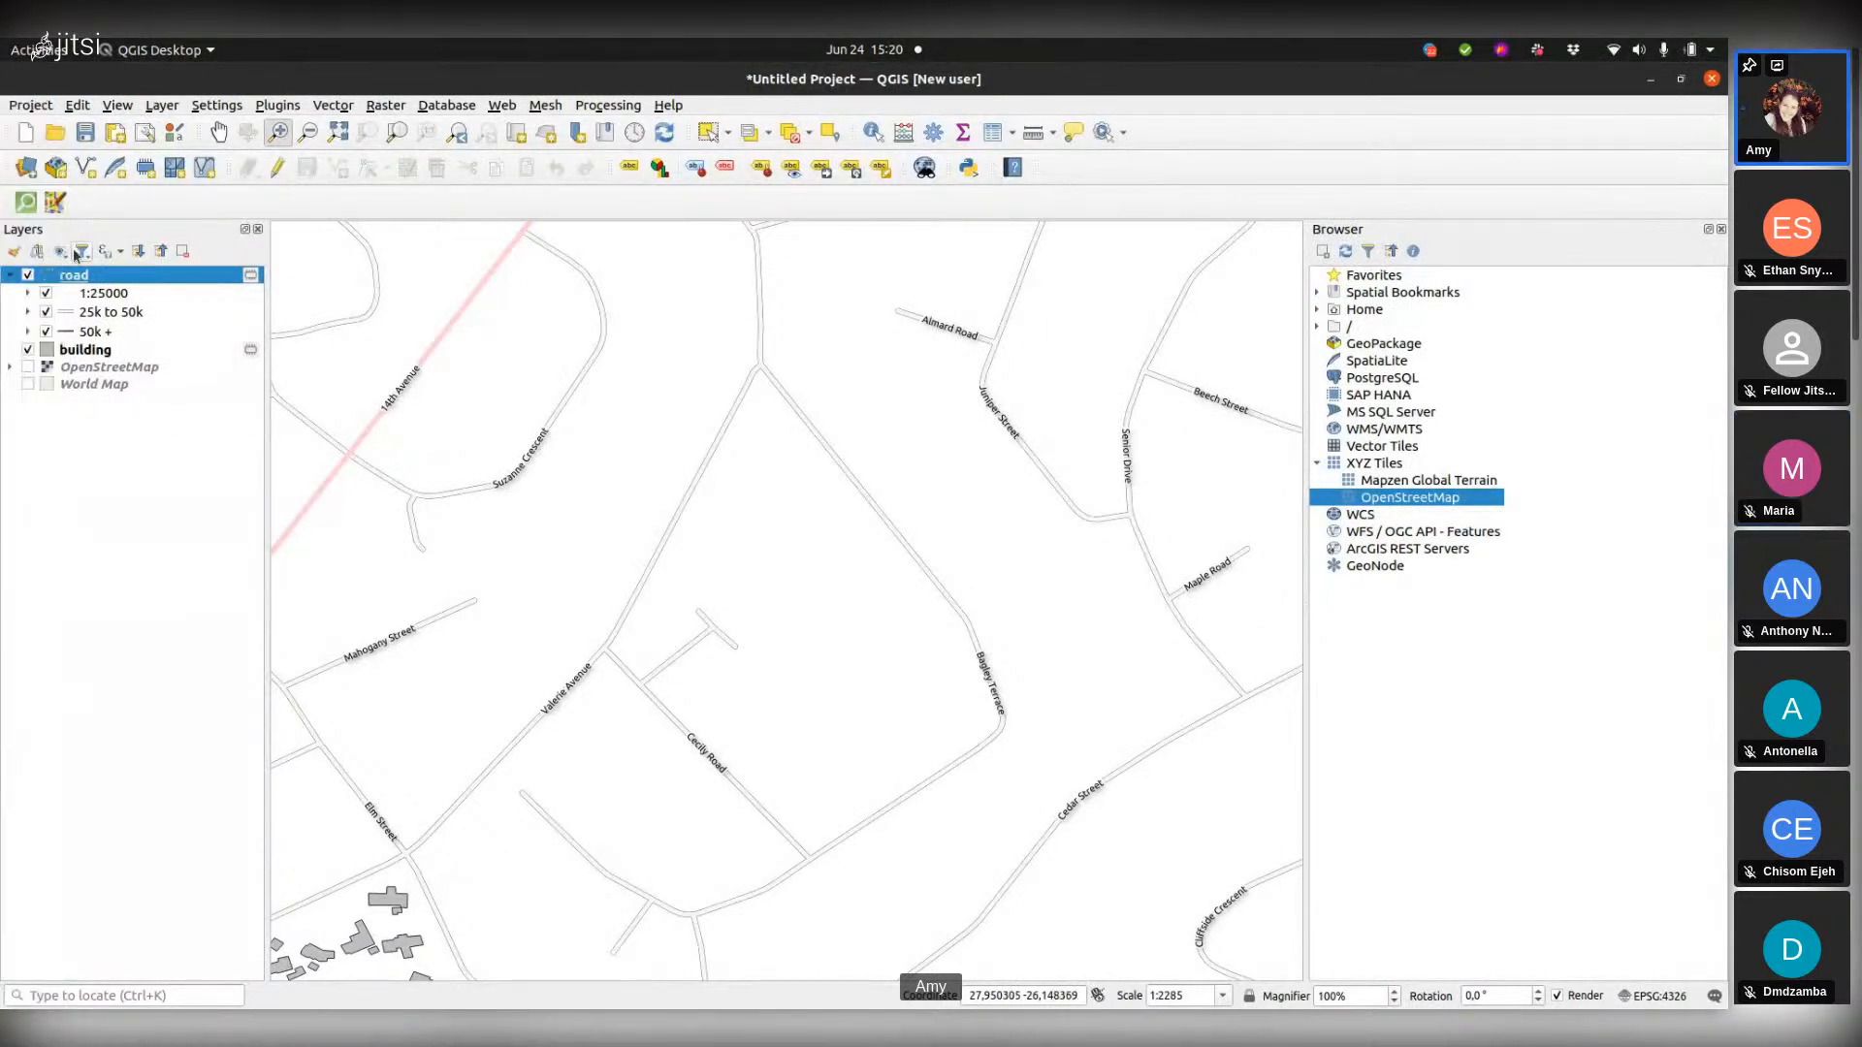
Step: Show Layer Styling for the road layer, dock it as a tab with Layers, and move the combined group to the opposite side of the map
click(14, 254)
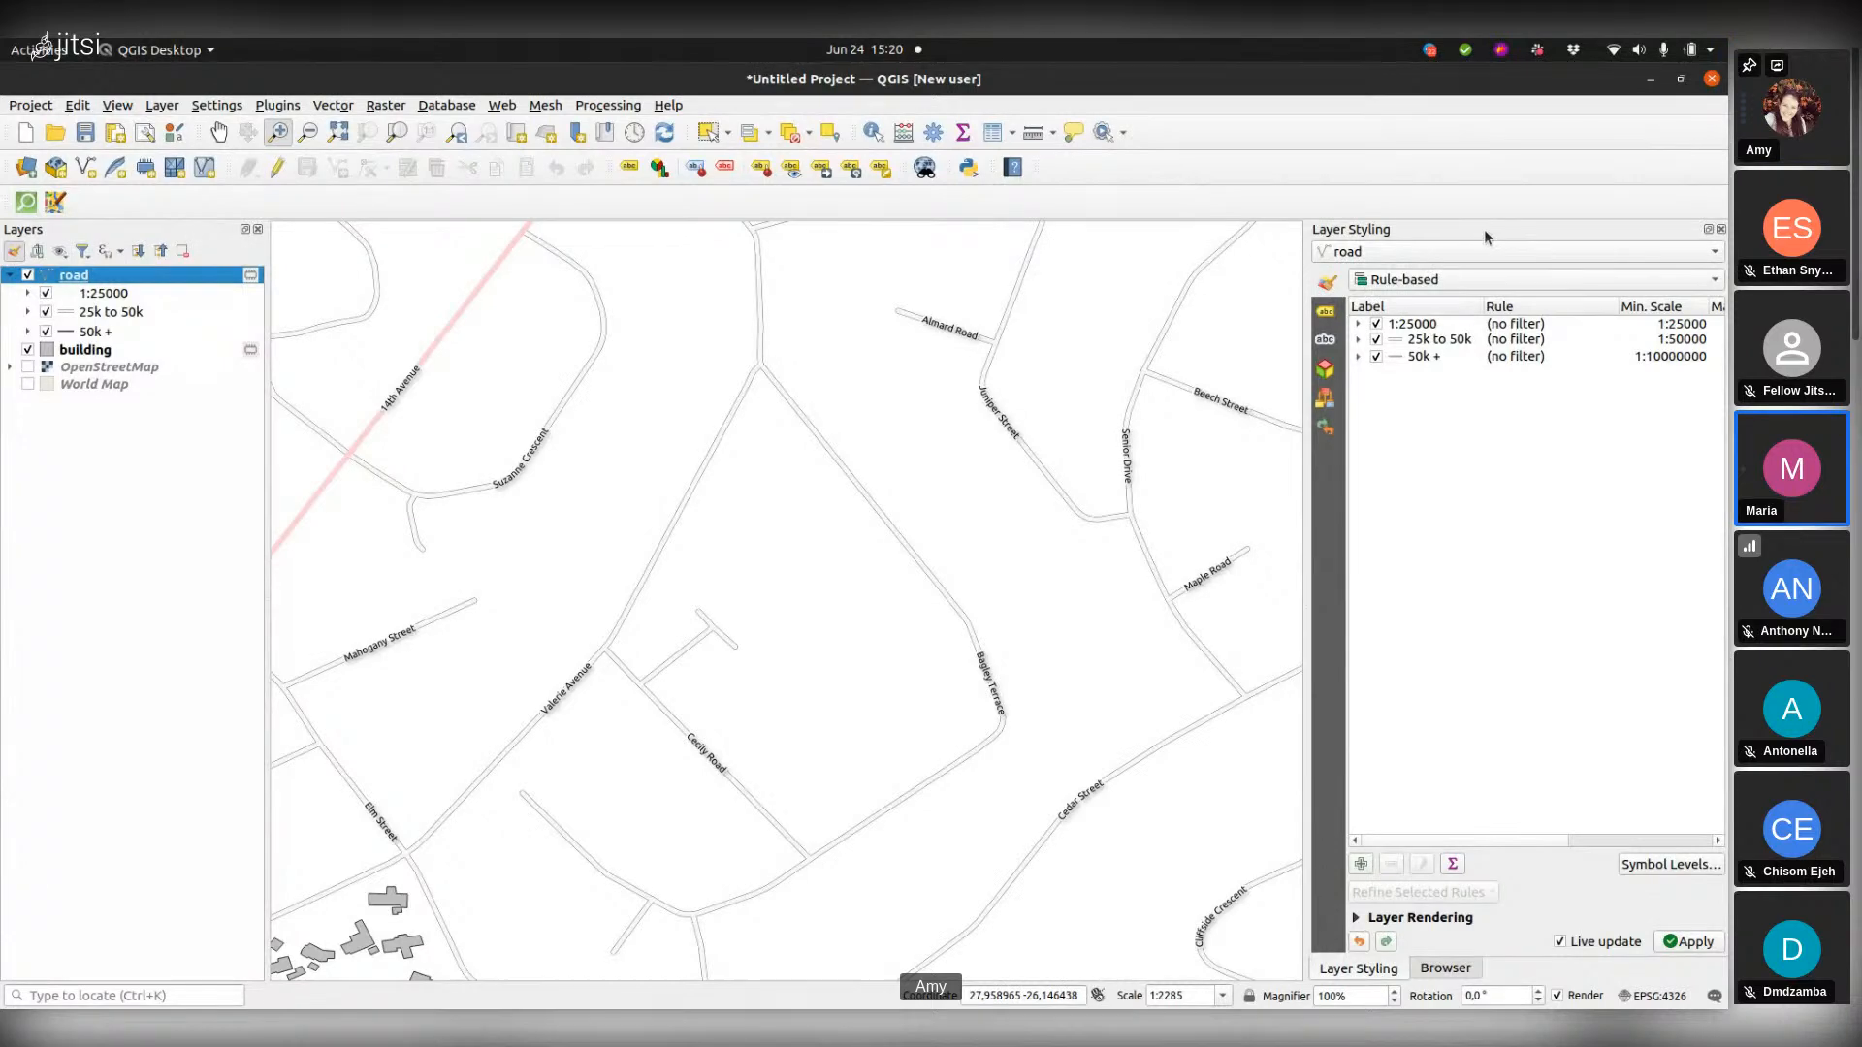
drag(1484, 236, 913, 334)
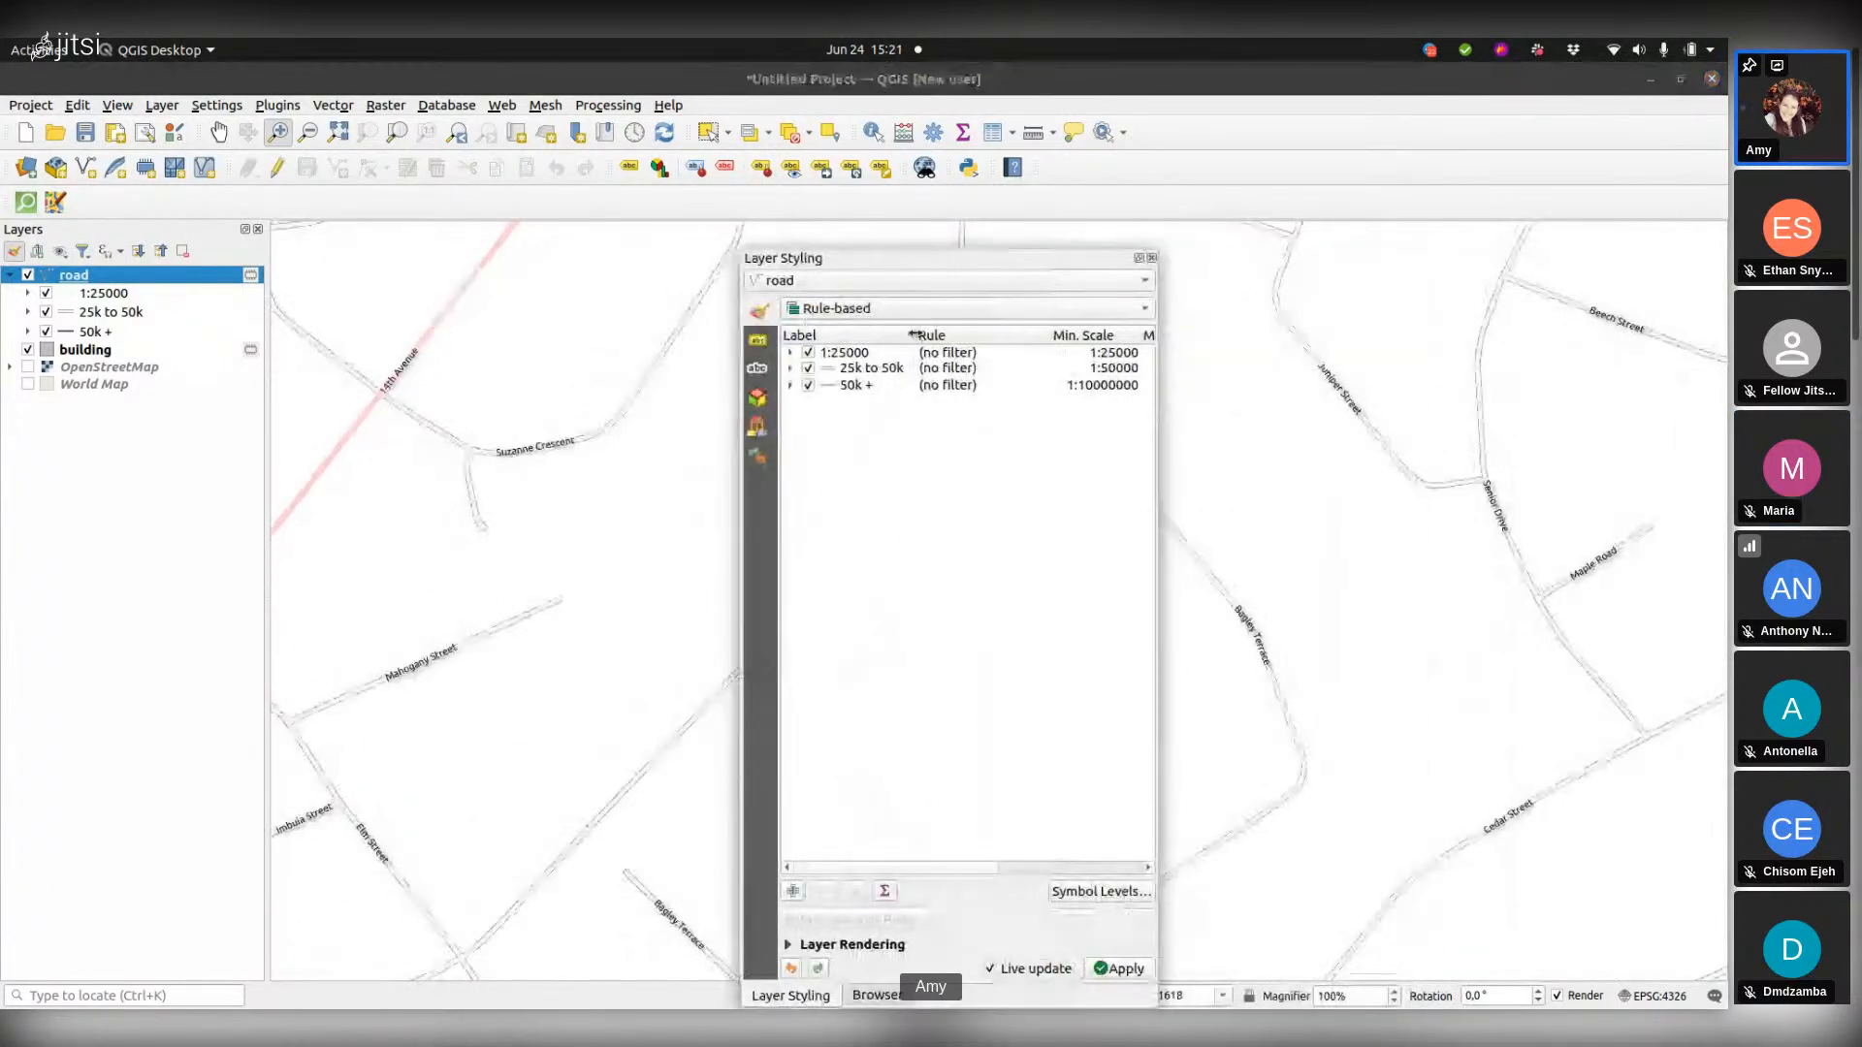
drag(991, 256, 29, 405)
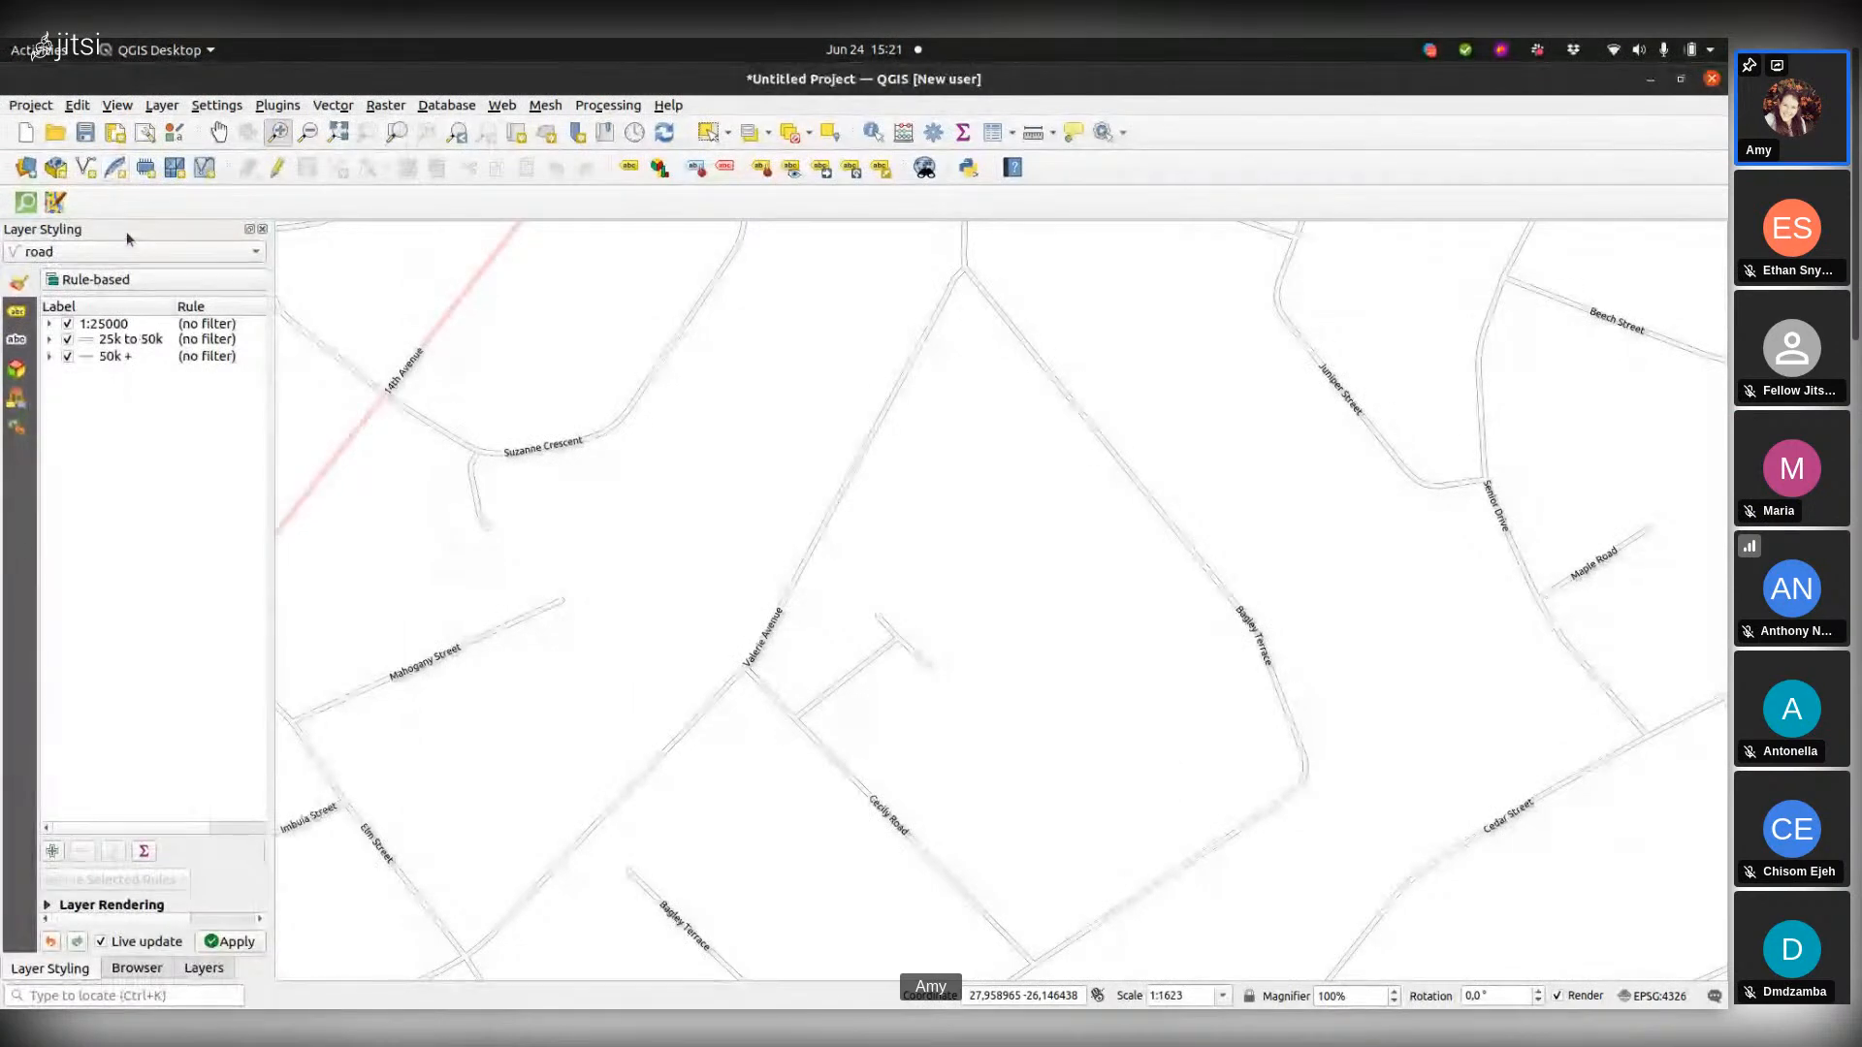
drag(127, 238, 1365, 262)
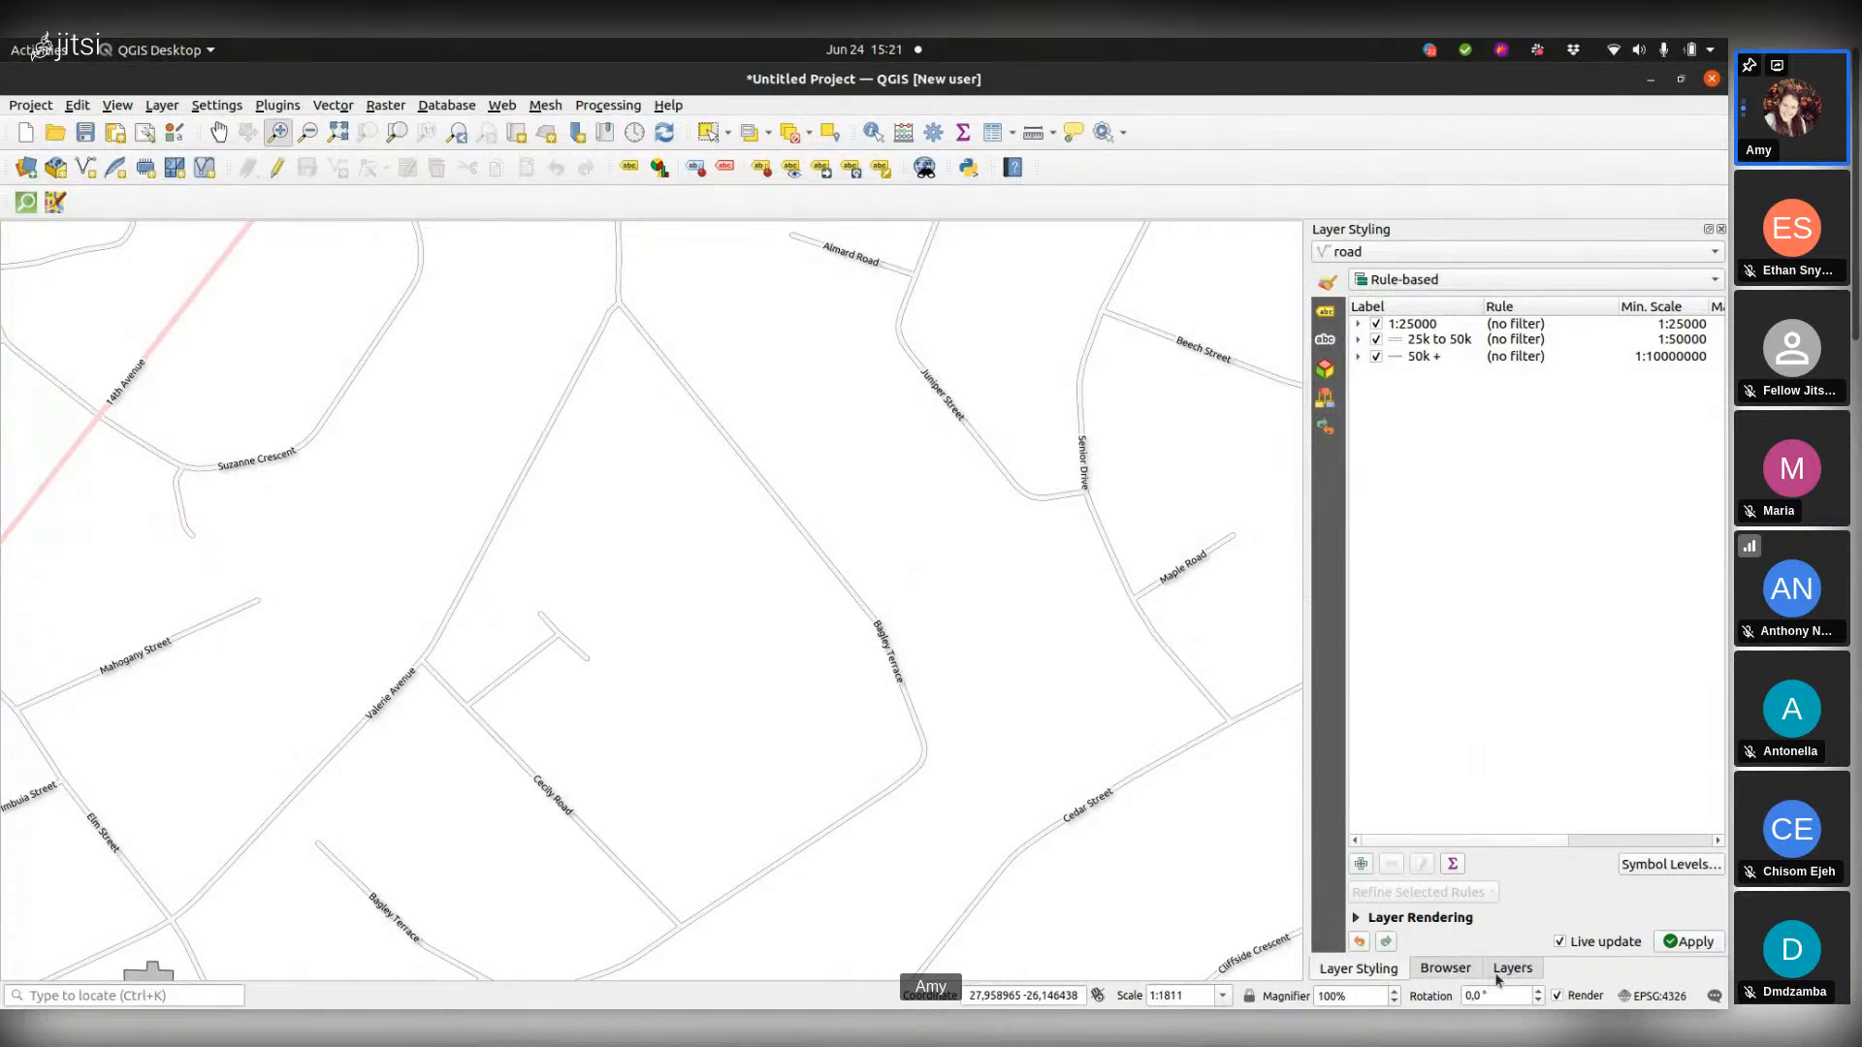
Step: Dock the Layers panel separately on the other side of the map and show Layer Styling in place of the Browser
click(1513, 970)
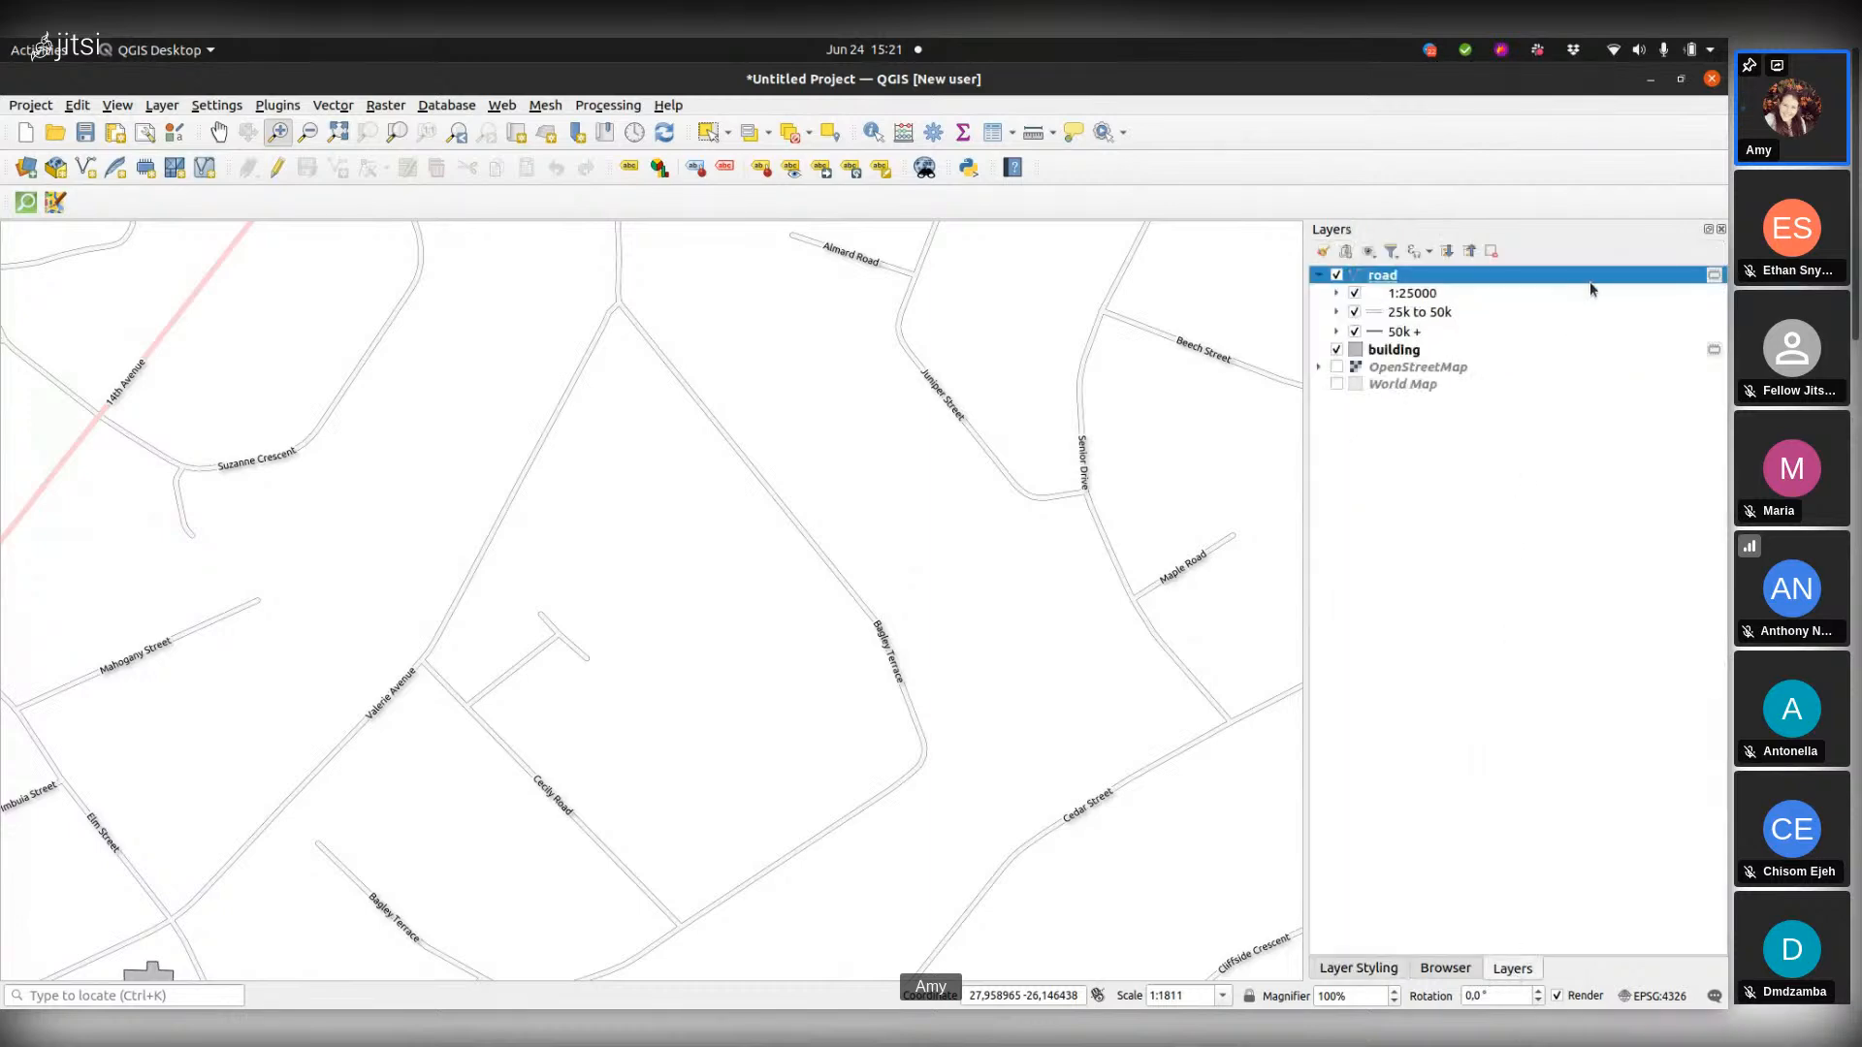
drag(1663, 238, 1725, 248)
drag(1508, 969, 15, 582)
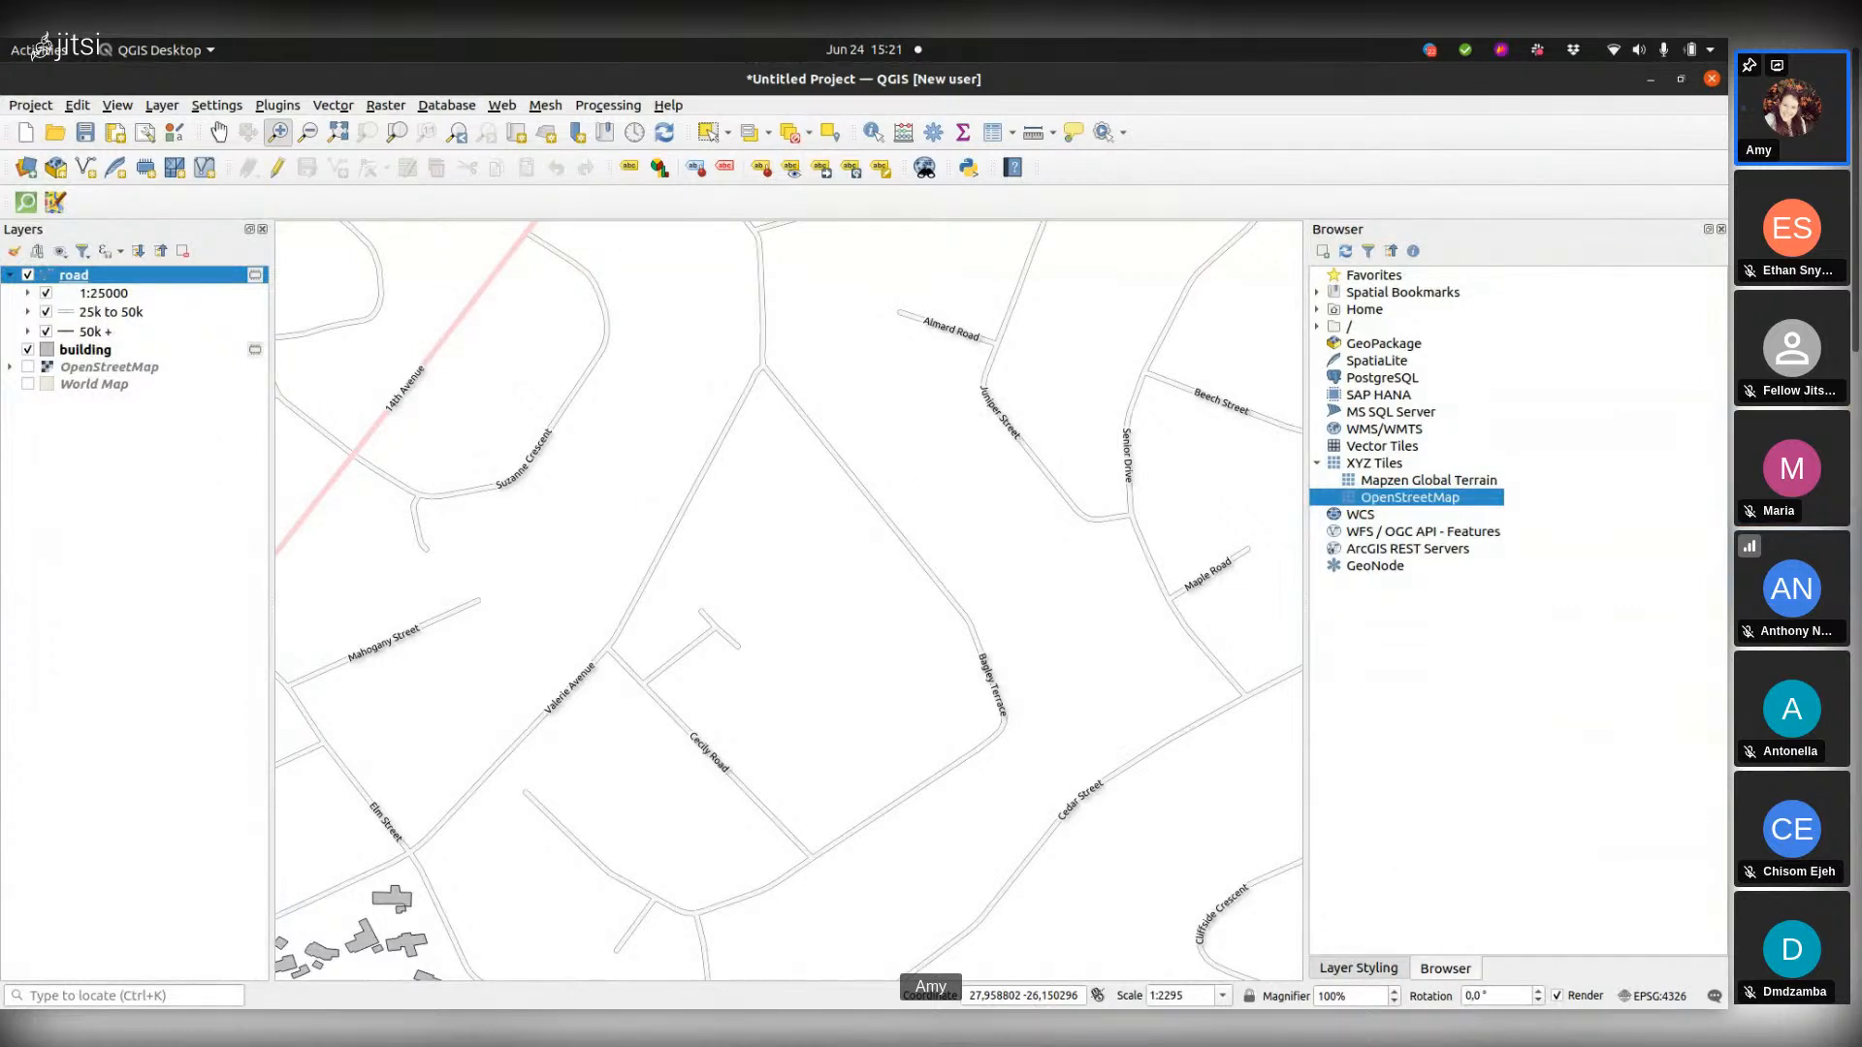
click(1363, 965)
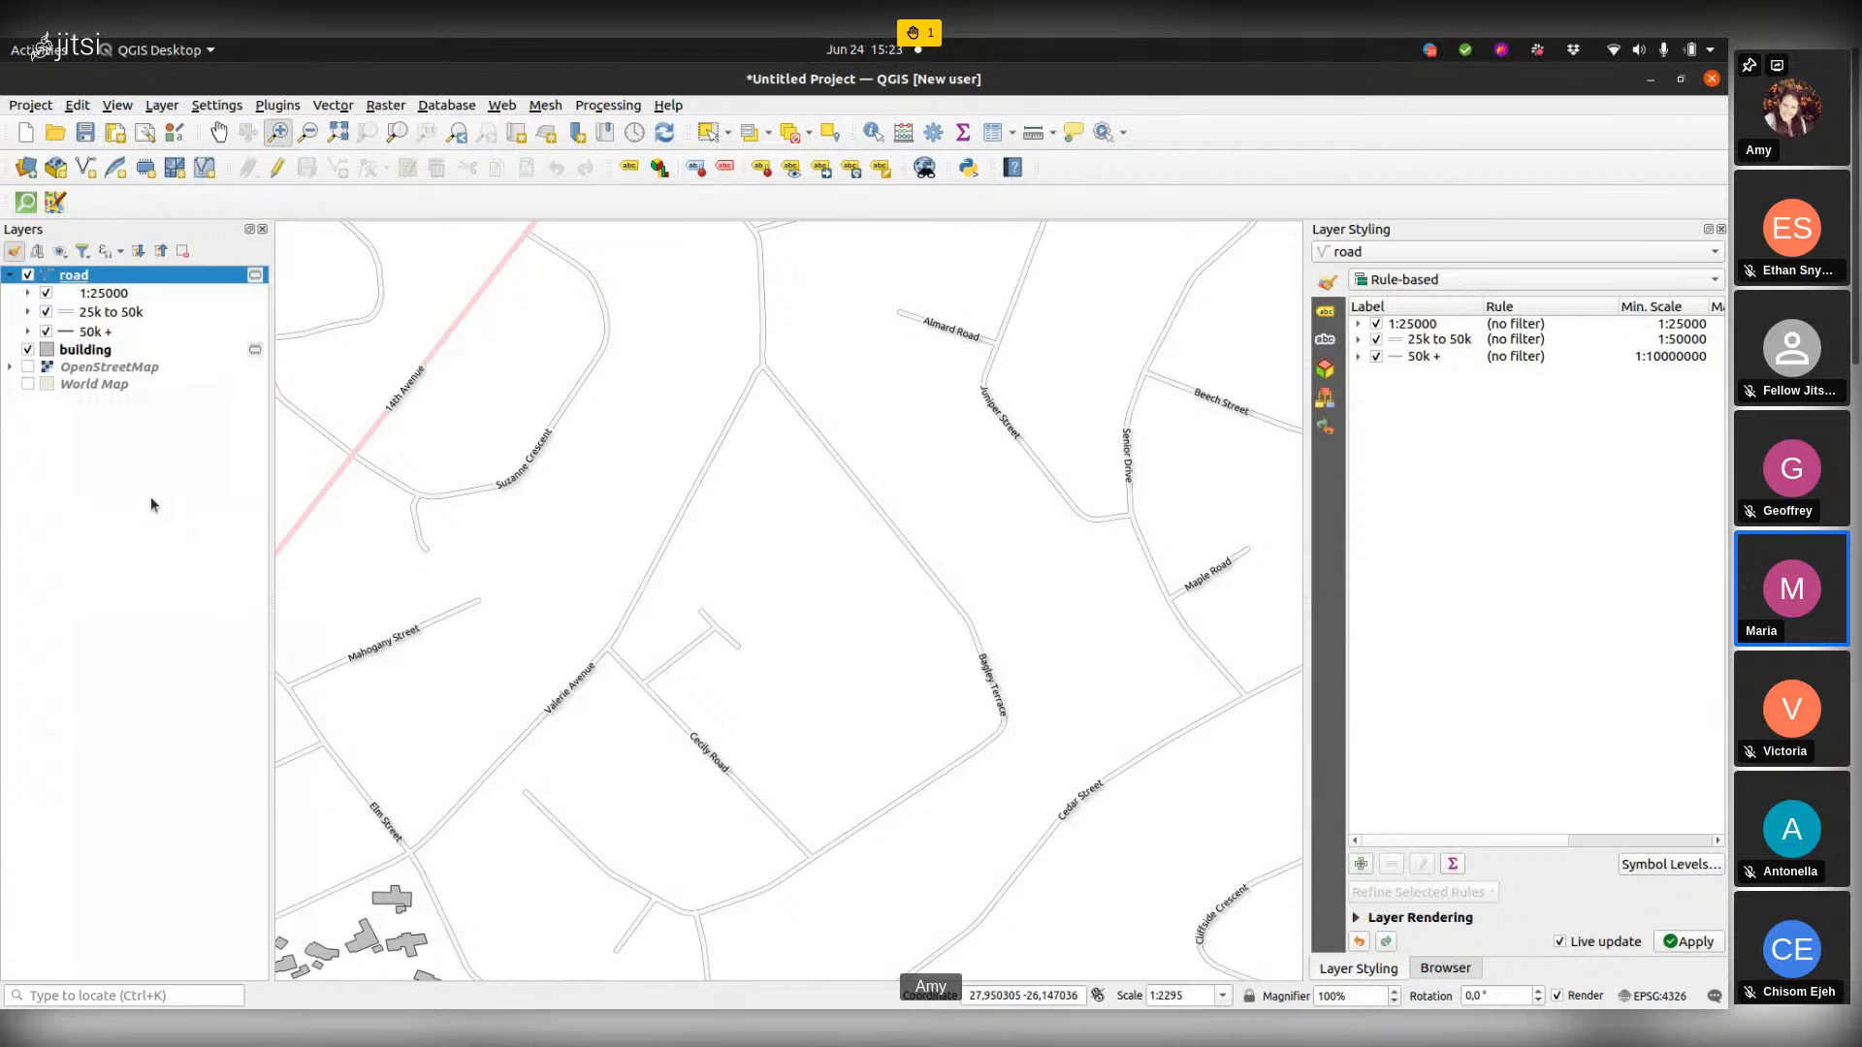
Step: Show the OpenStreetMap basemap beneath the downloaded layers for comparison and hide it again
click(27, 367)
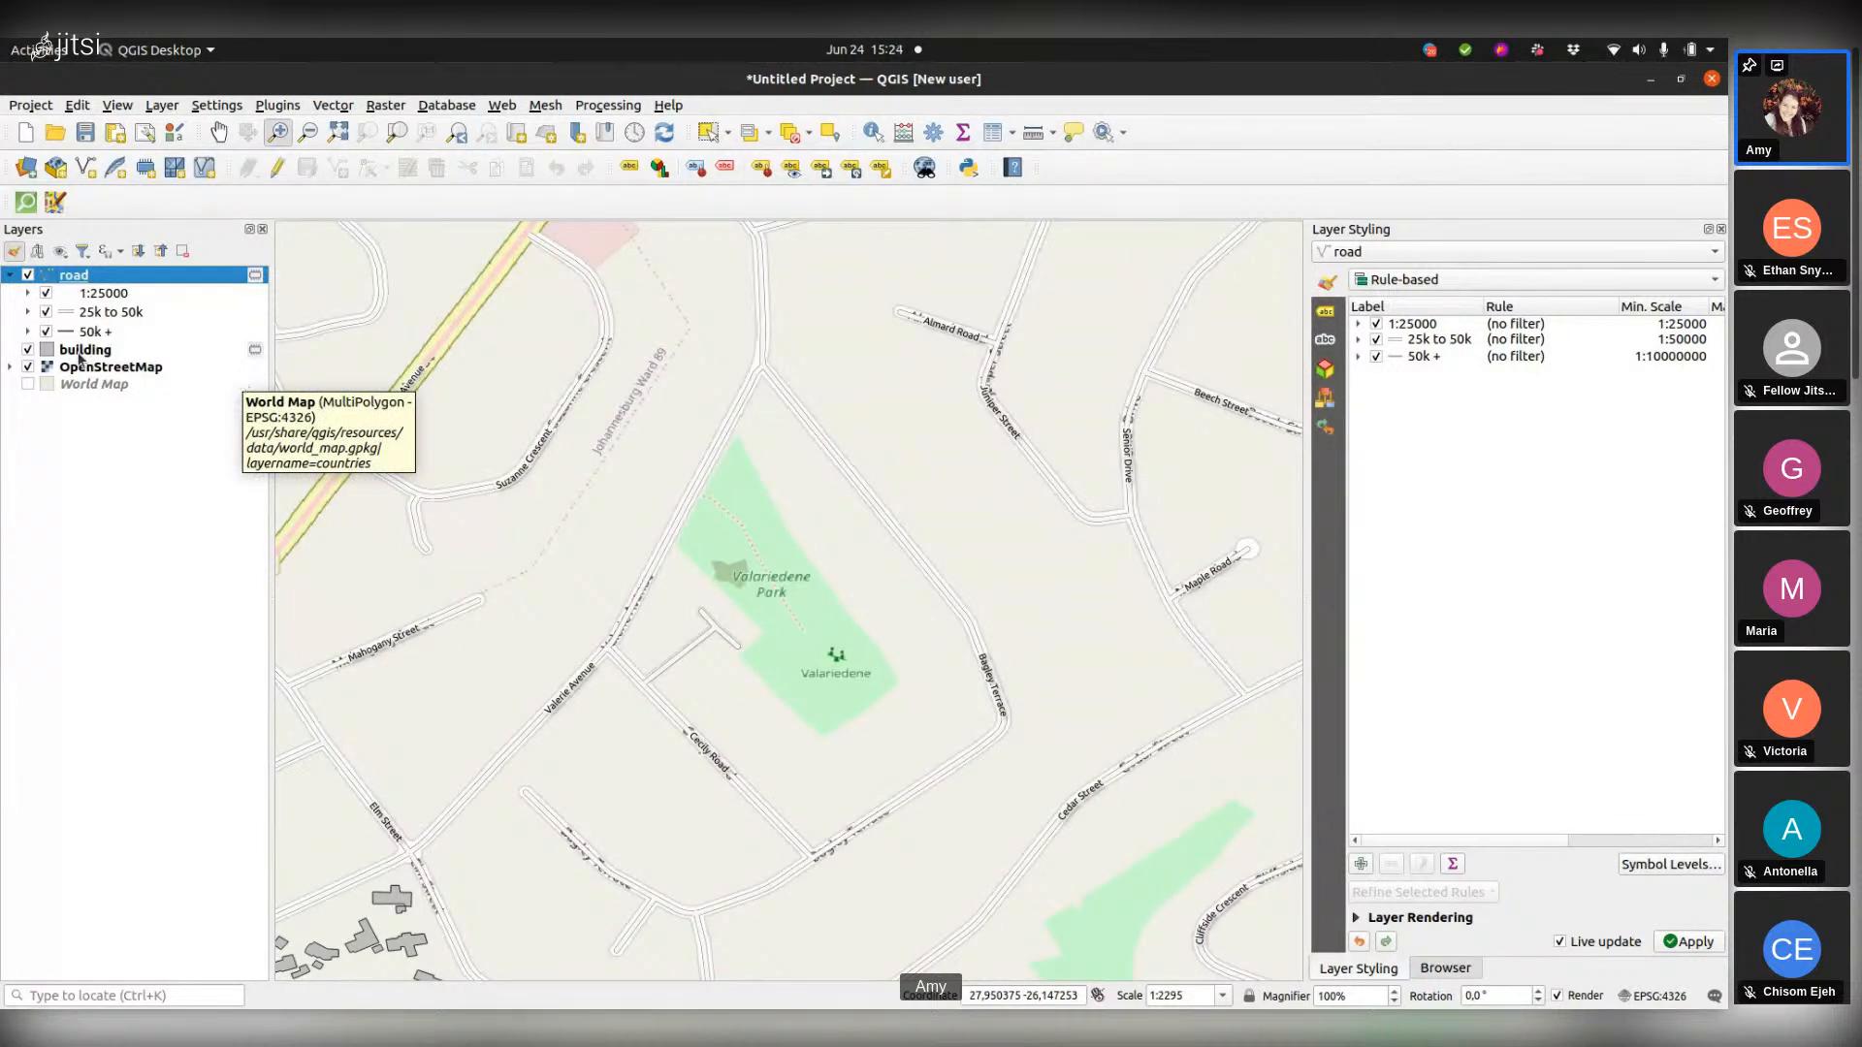
click(29, 367)
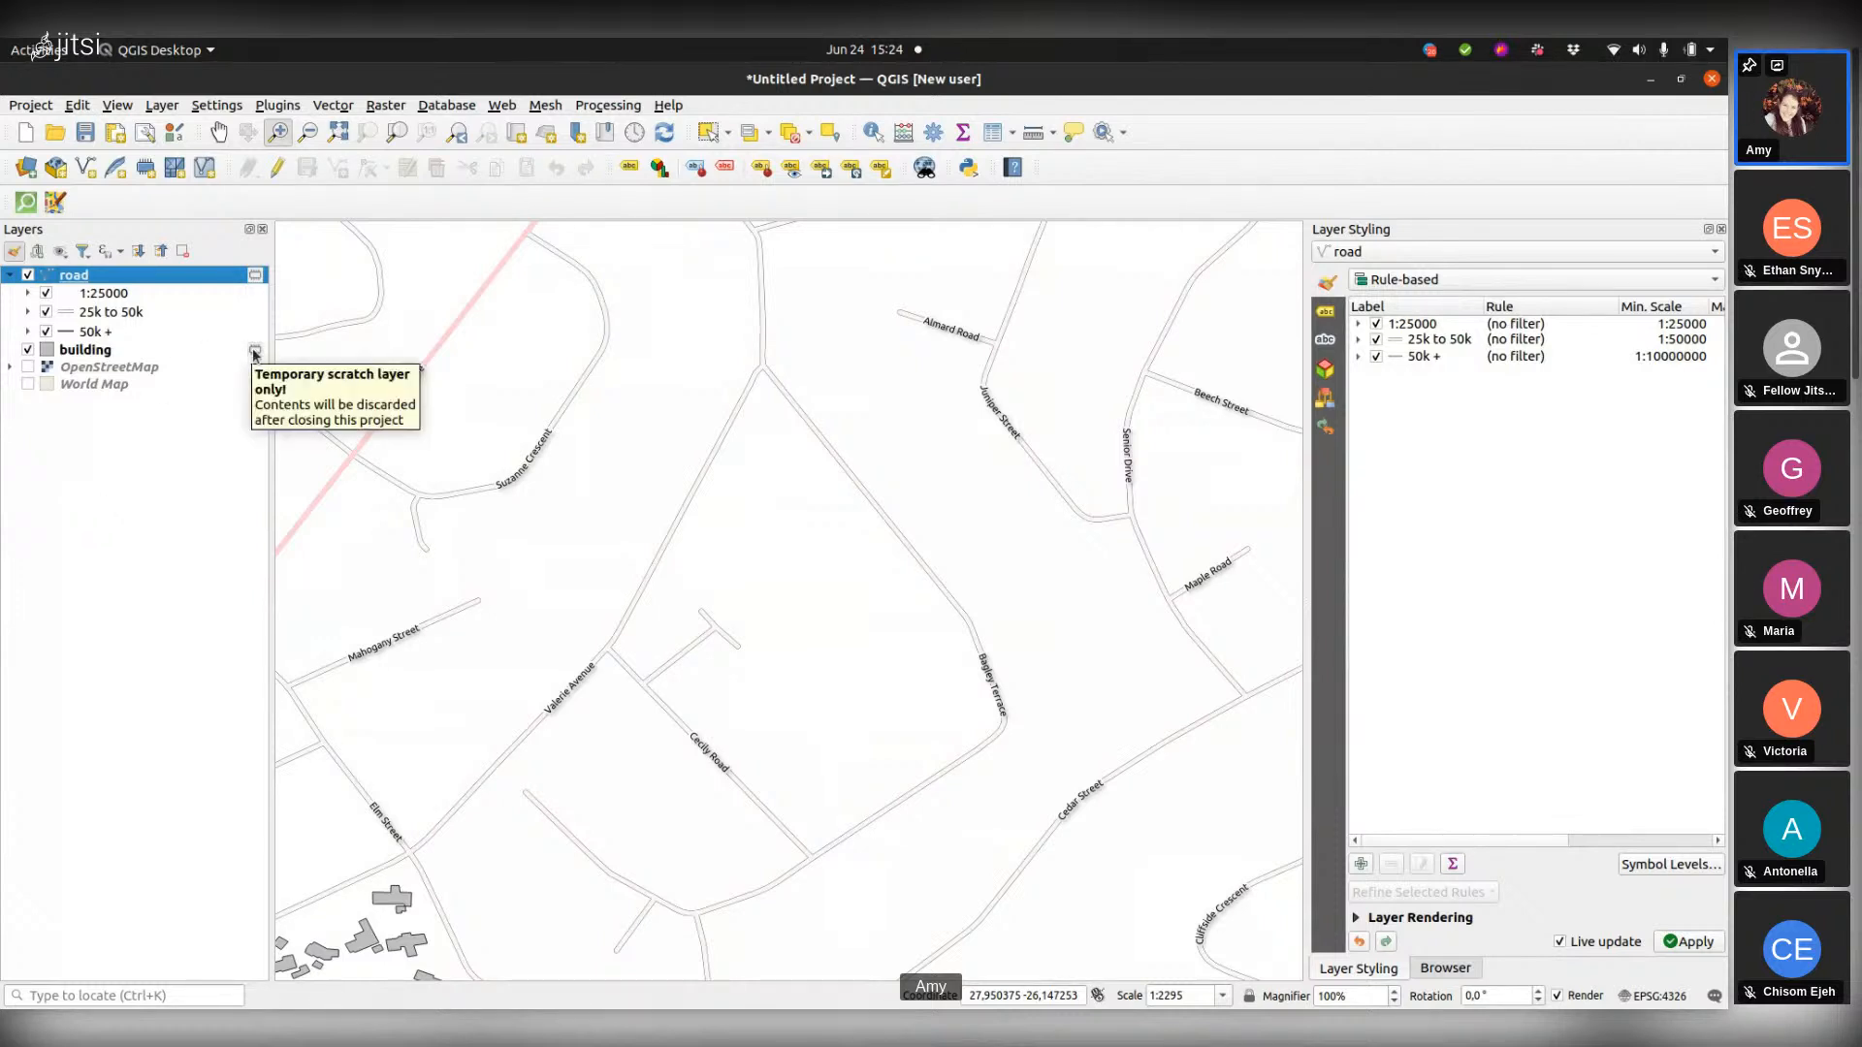
Step: Remove the building scratch layer from the project
click(83, 355)
click(183, 251)
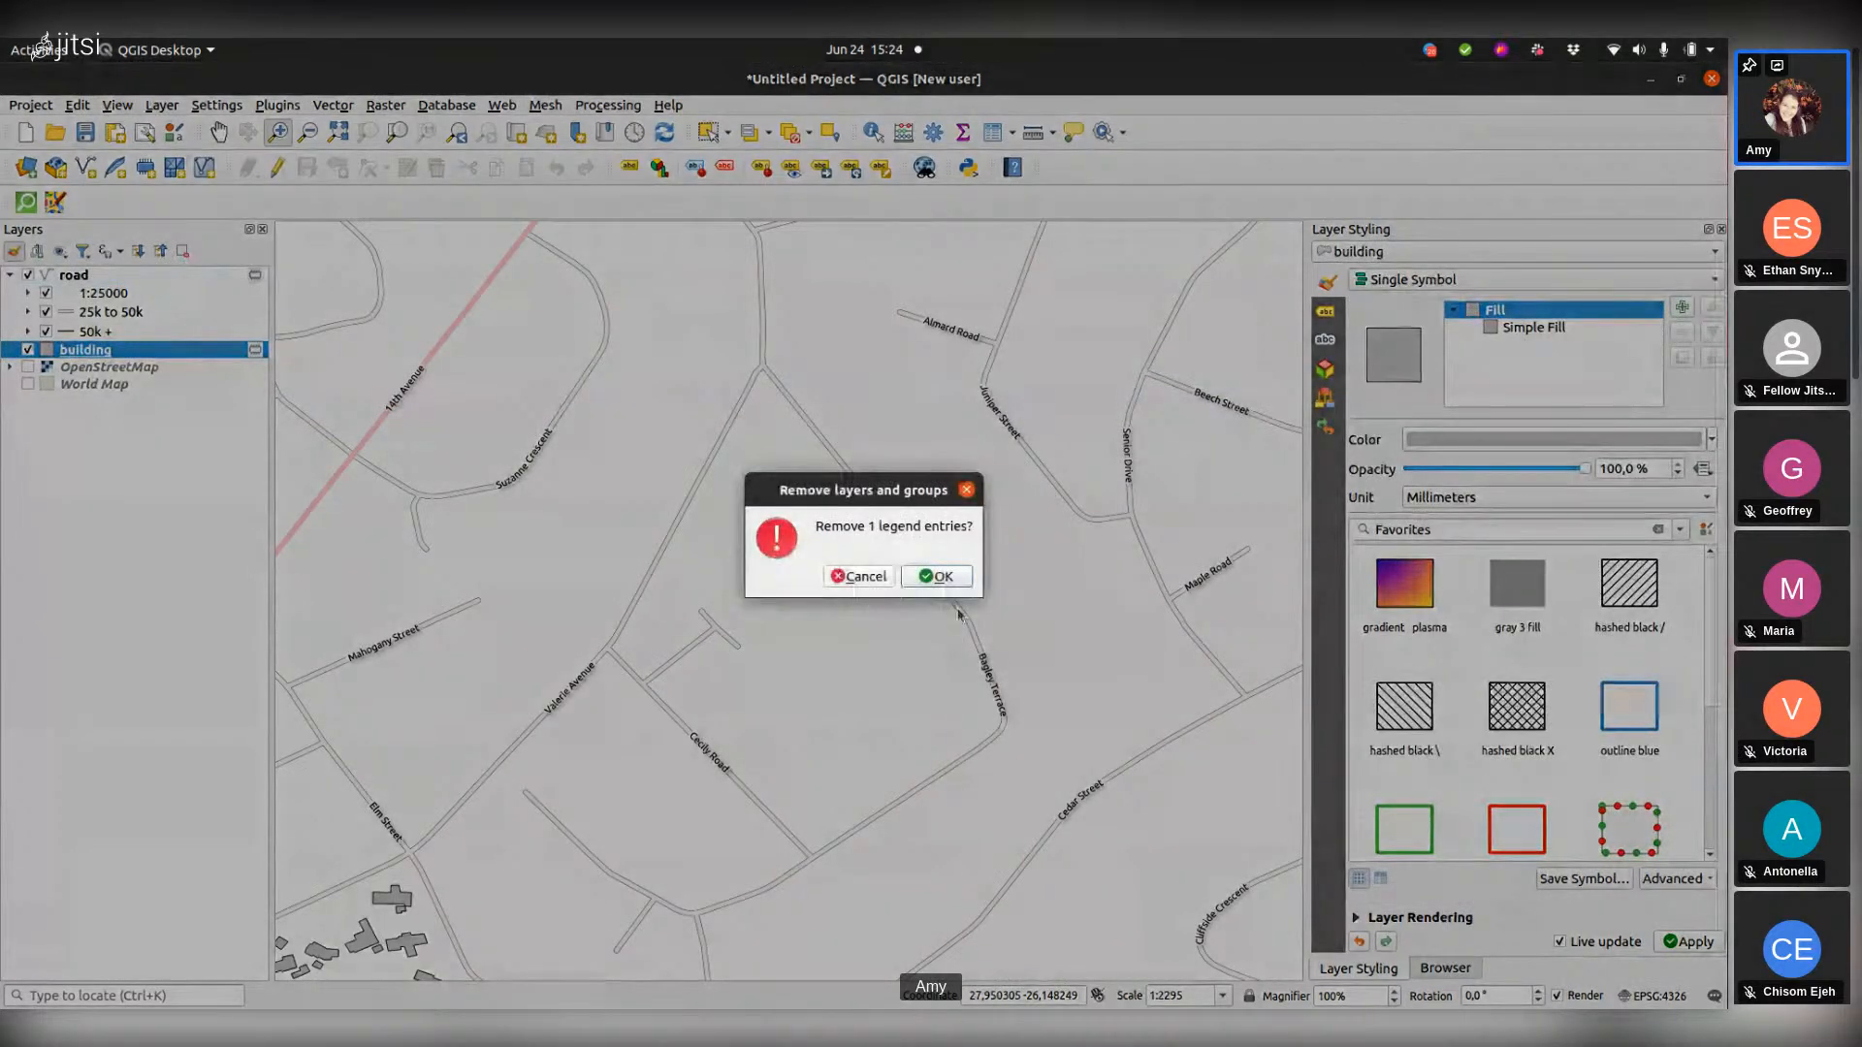
click(935, 579)
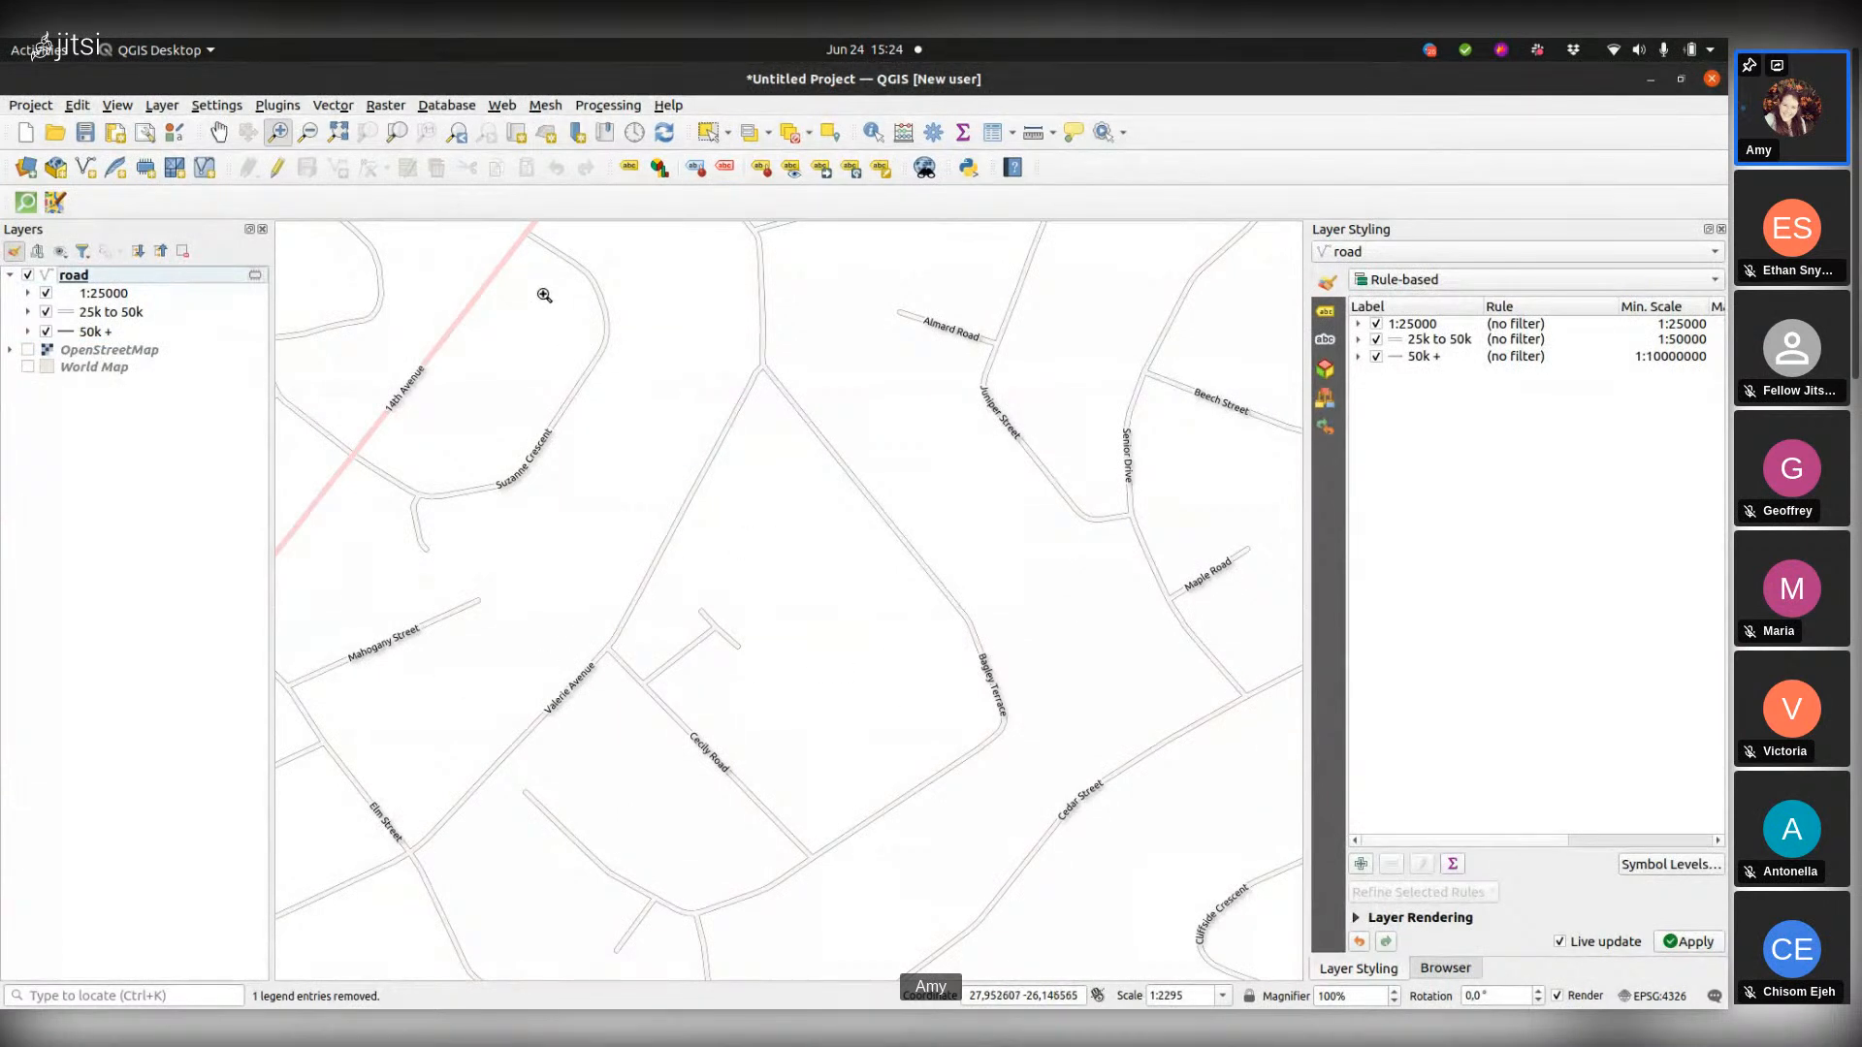
Step: Save the temporary road layer permanently as a GeoPackage named Test 1 on the Desktop, with Test 1 as its layer name
click(254, 278)
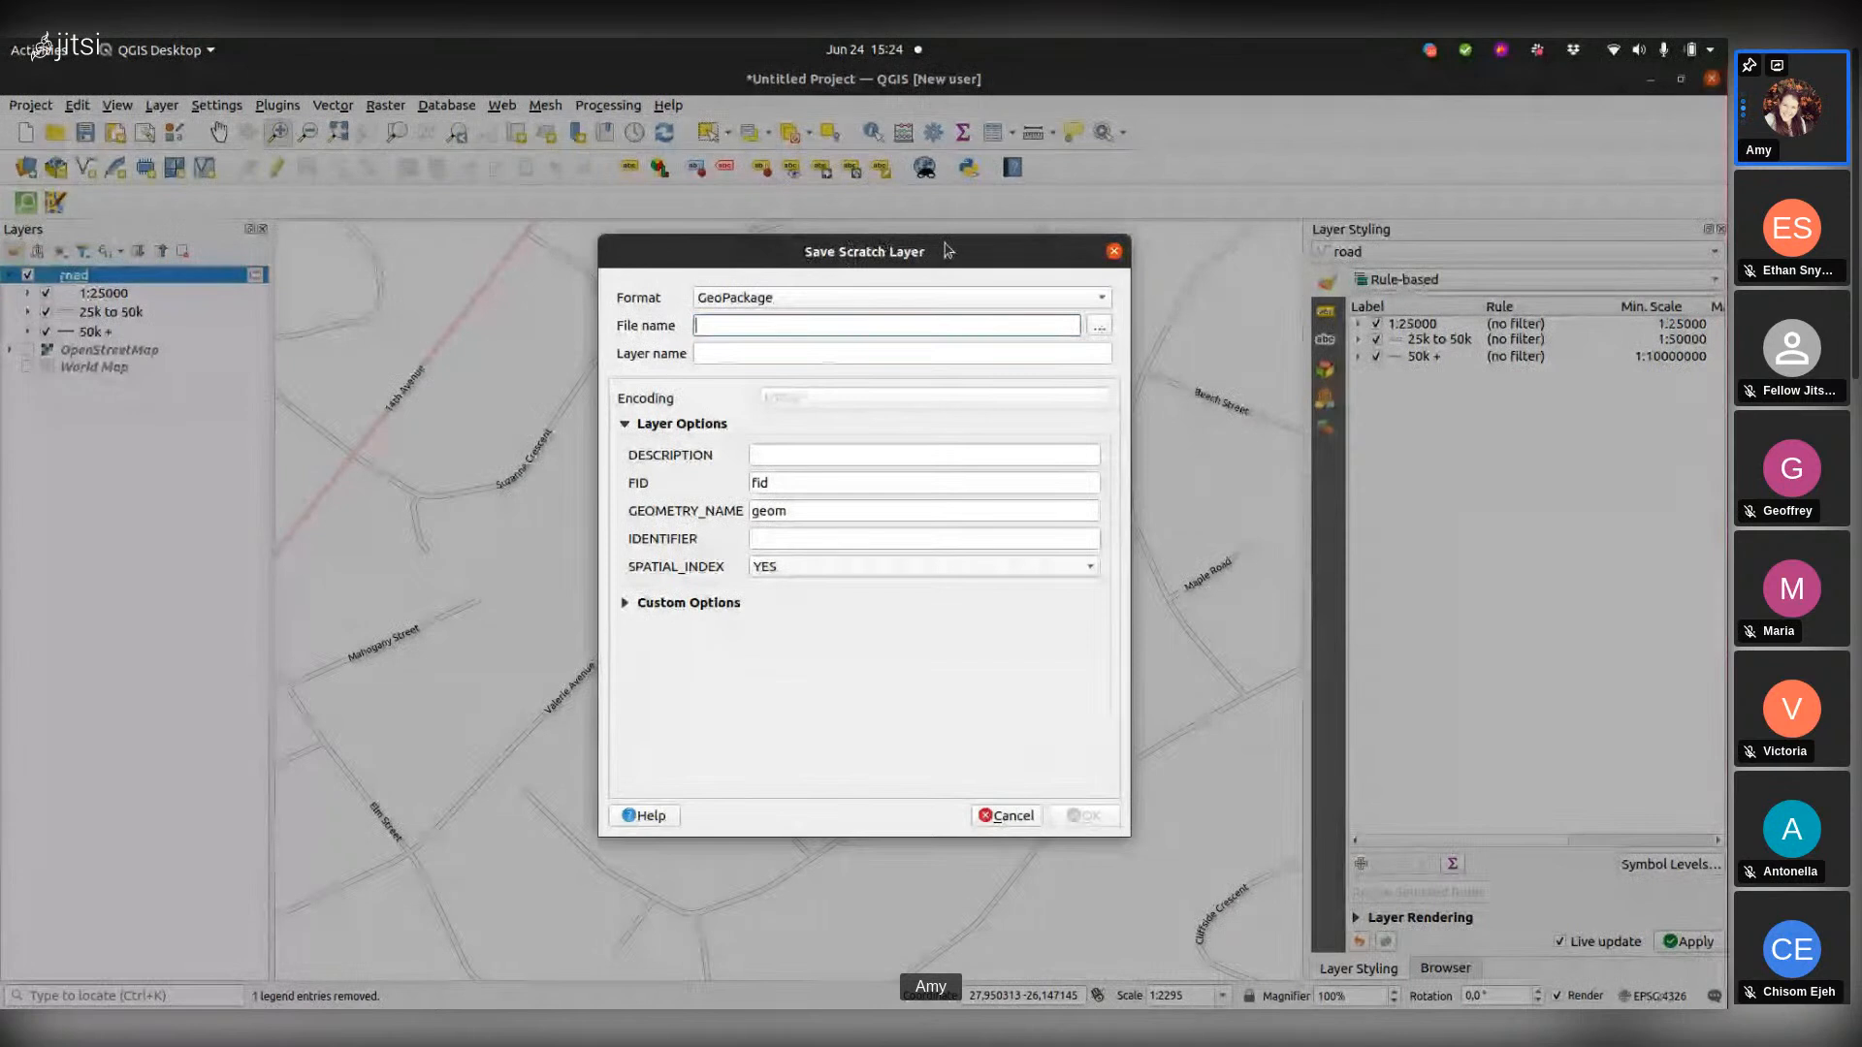
click(1103, 301)
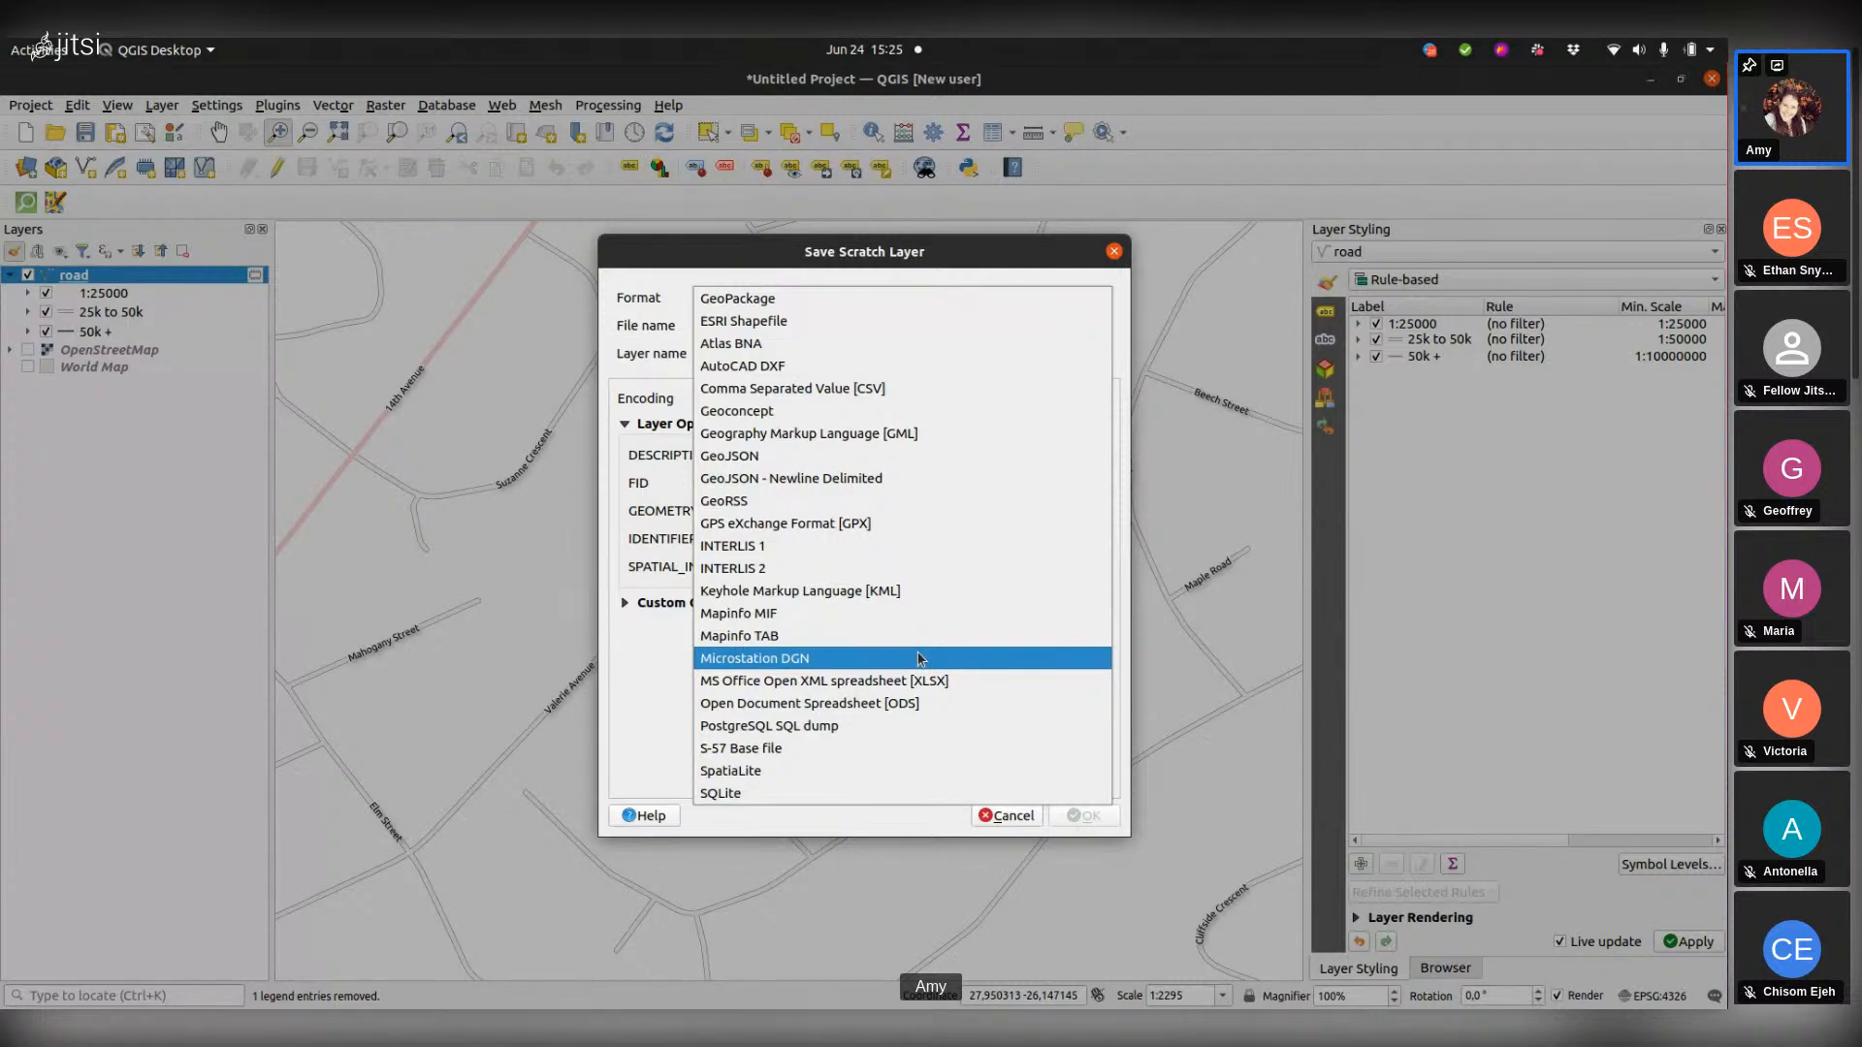
click(924, 298)
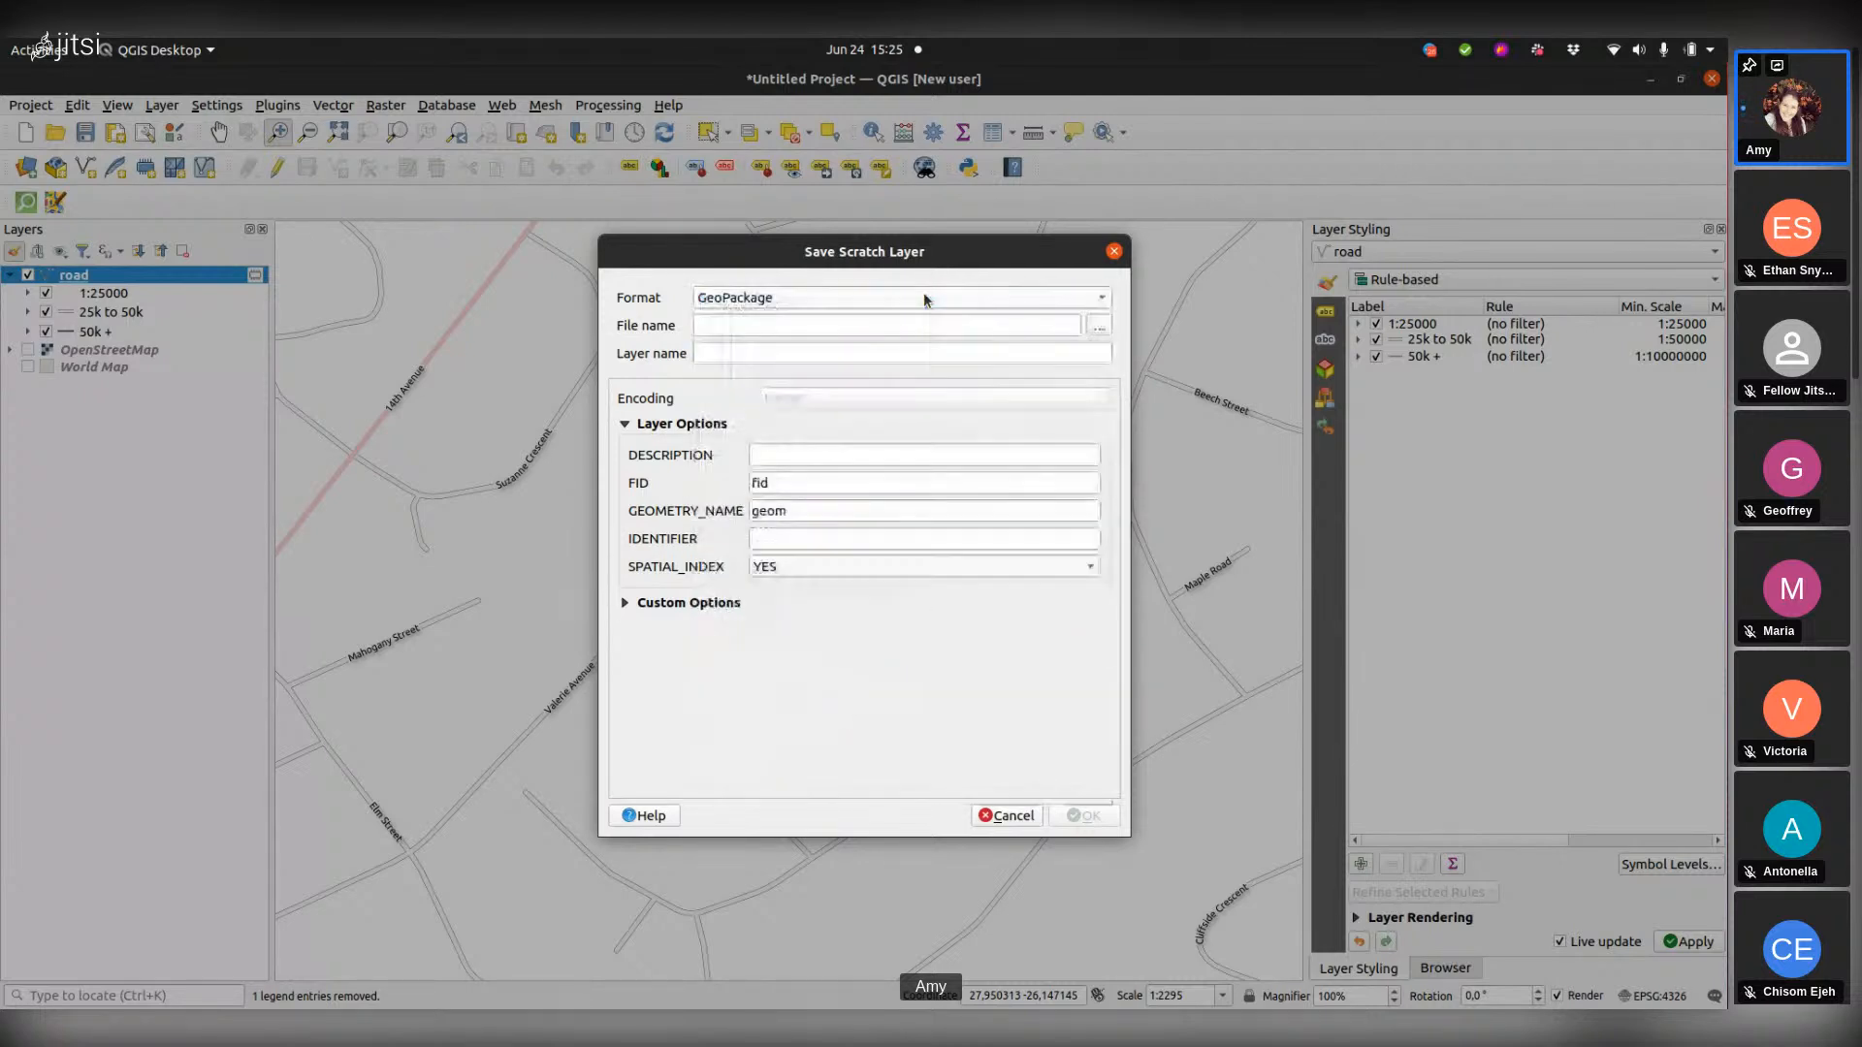
click(1097, 328)
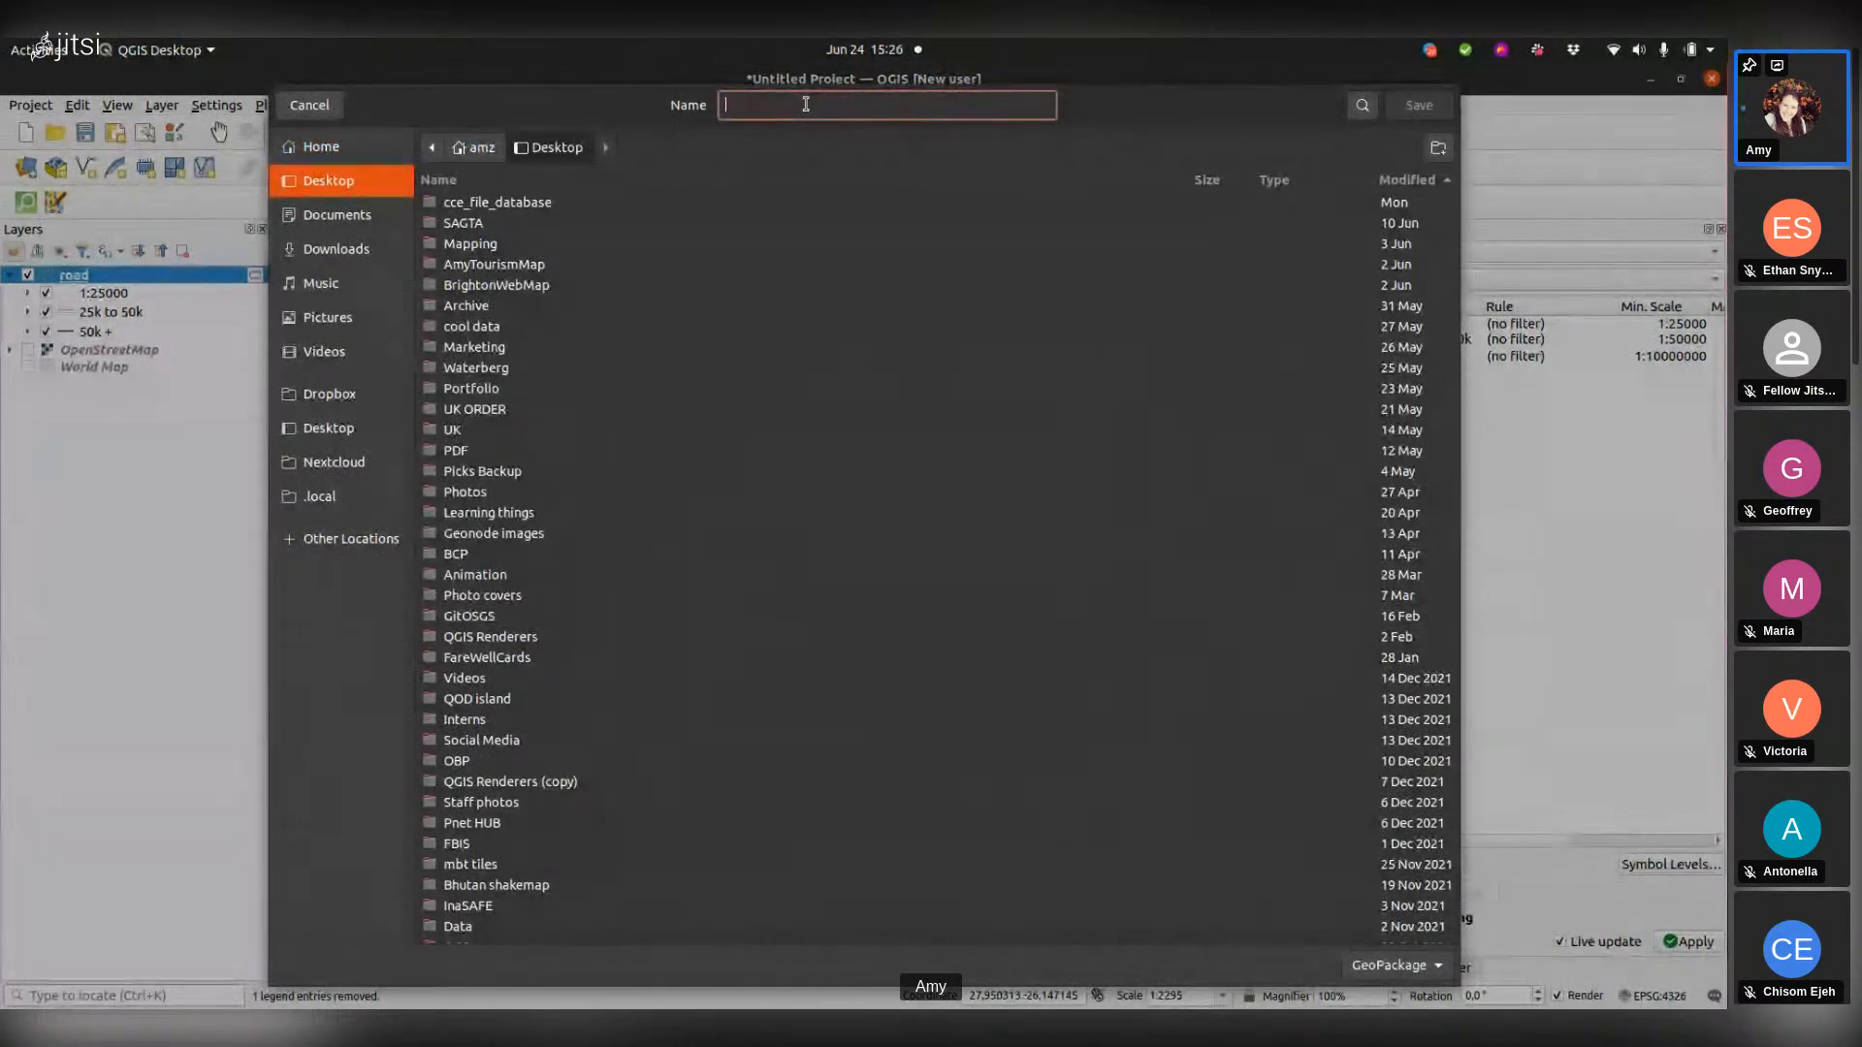
text(Test 1)
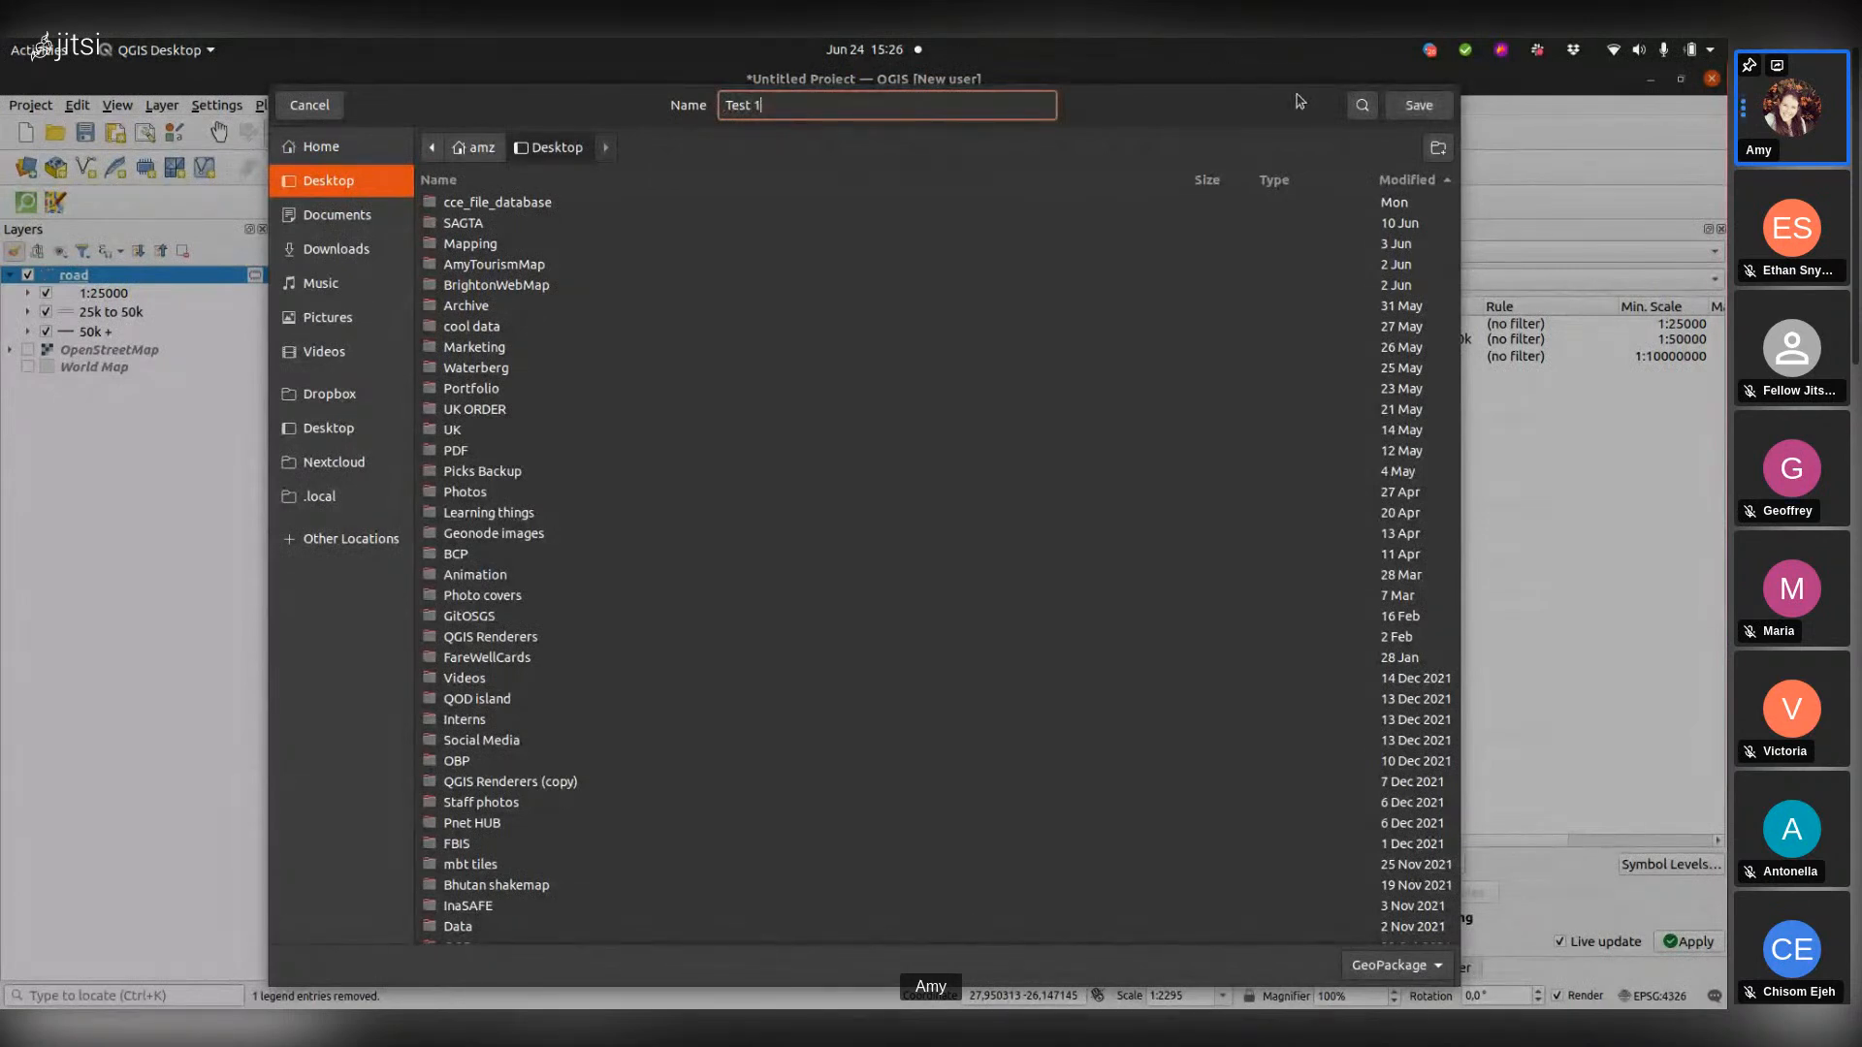
click(1419, 105)
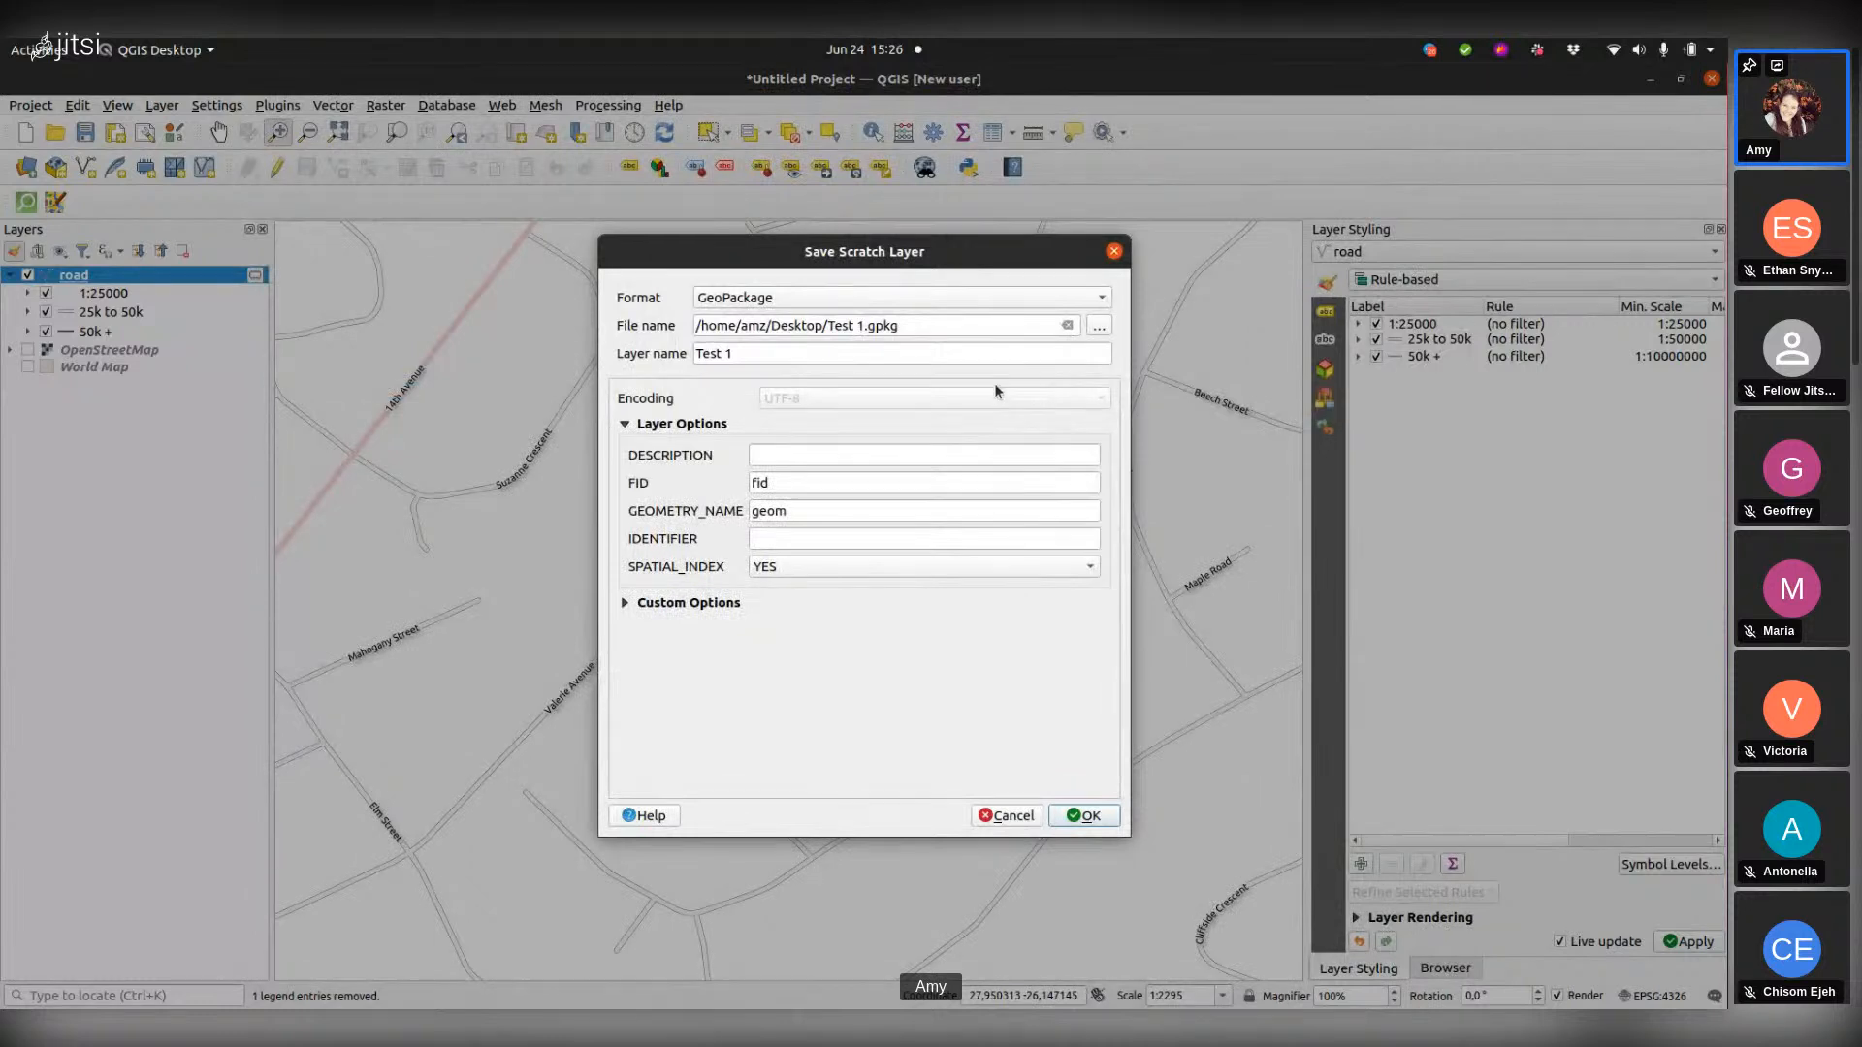
click(756, 348)
drag(756, 348, 661, 351)
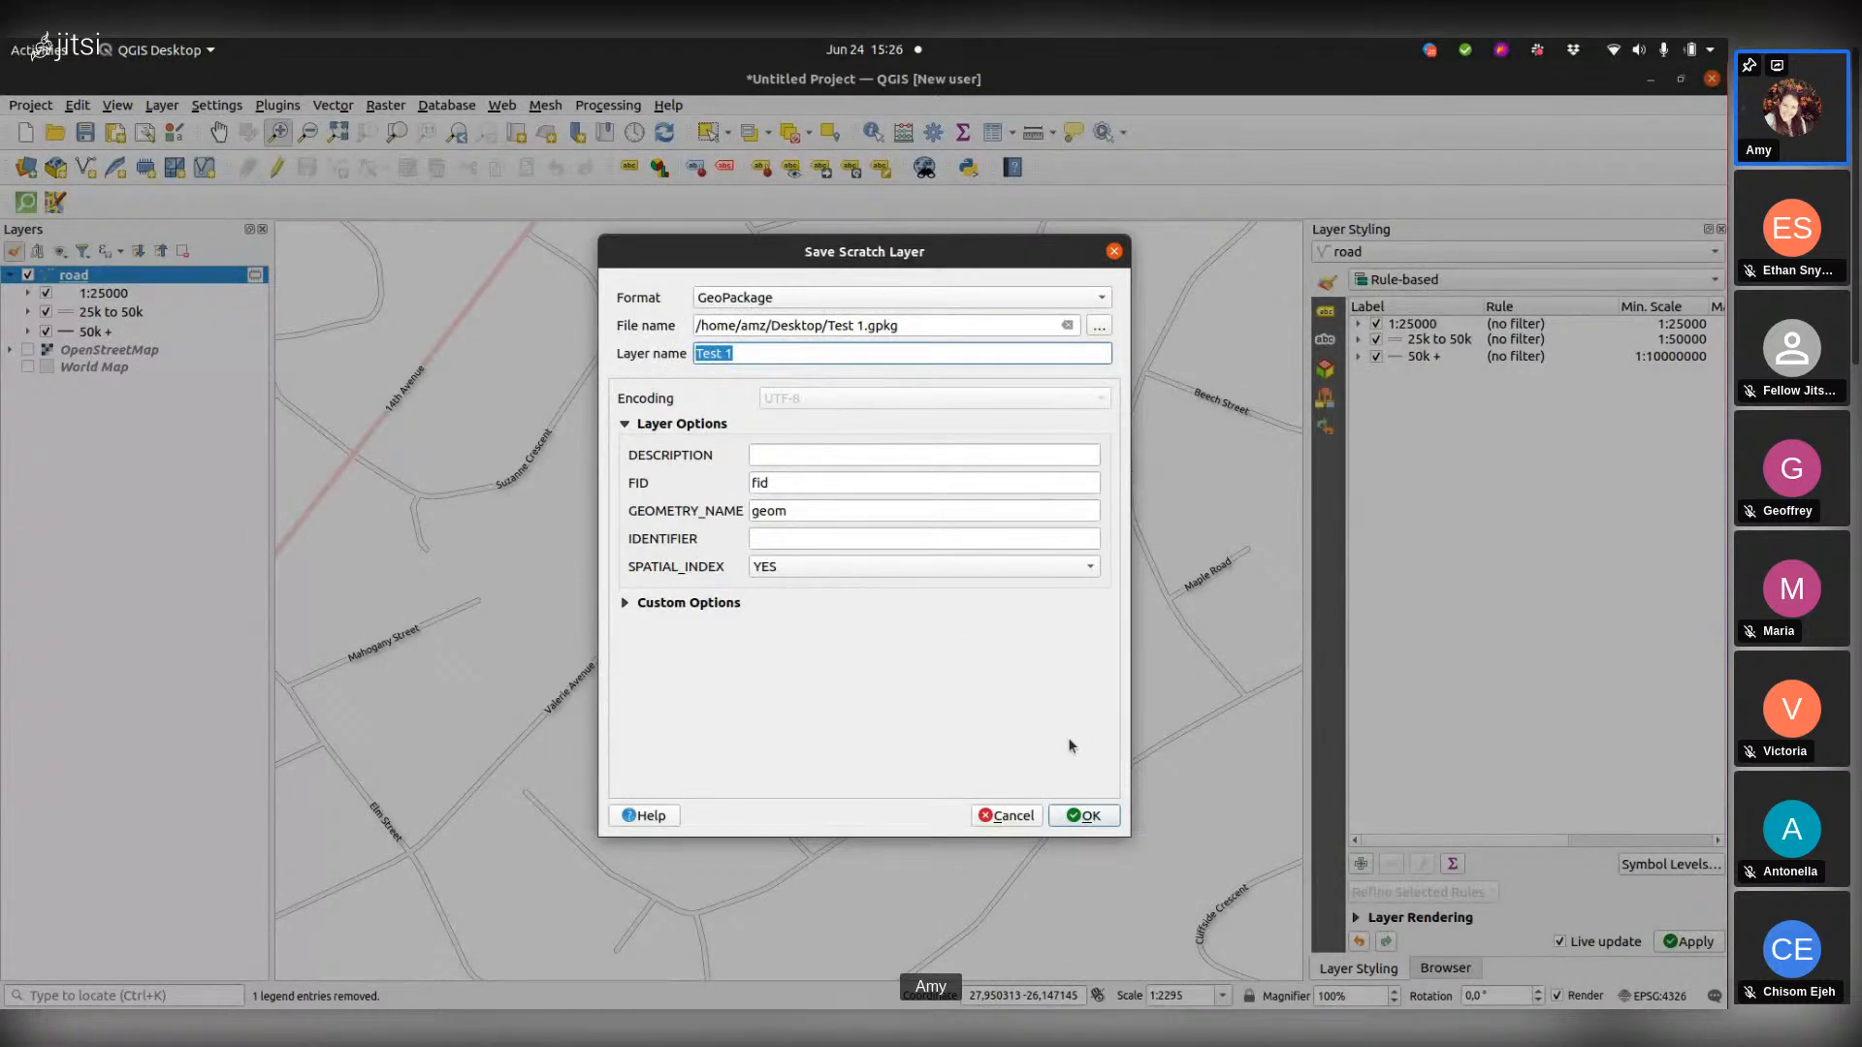
click(1099, 812)
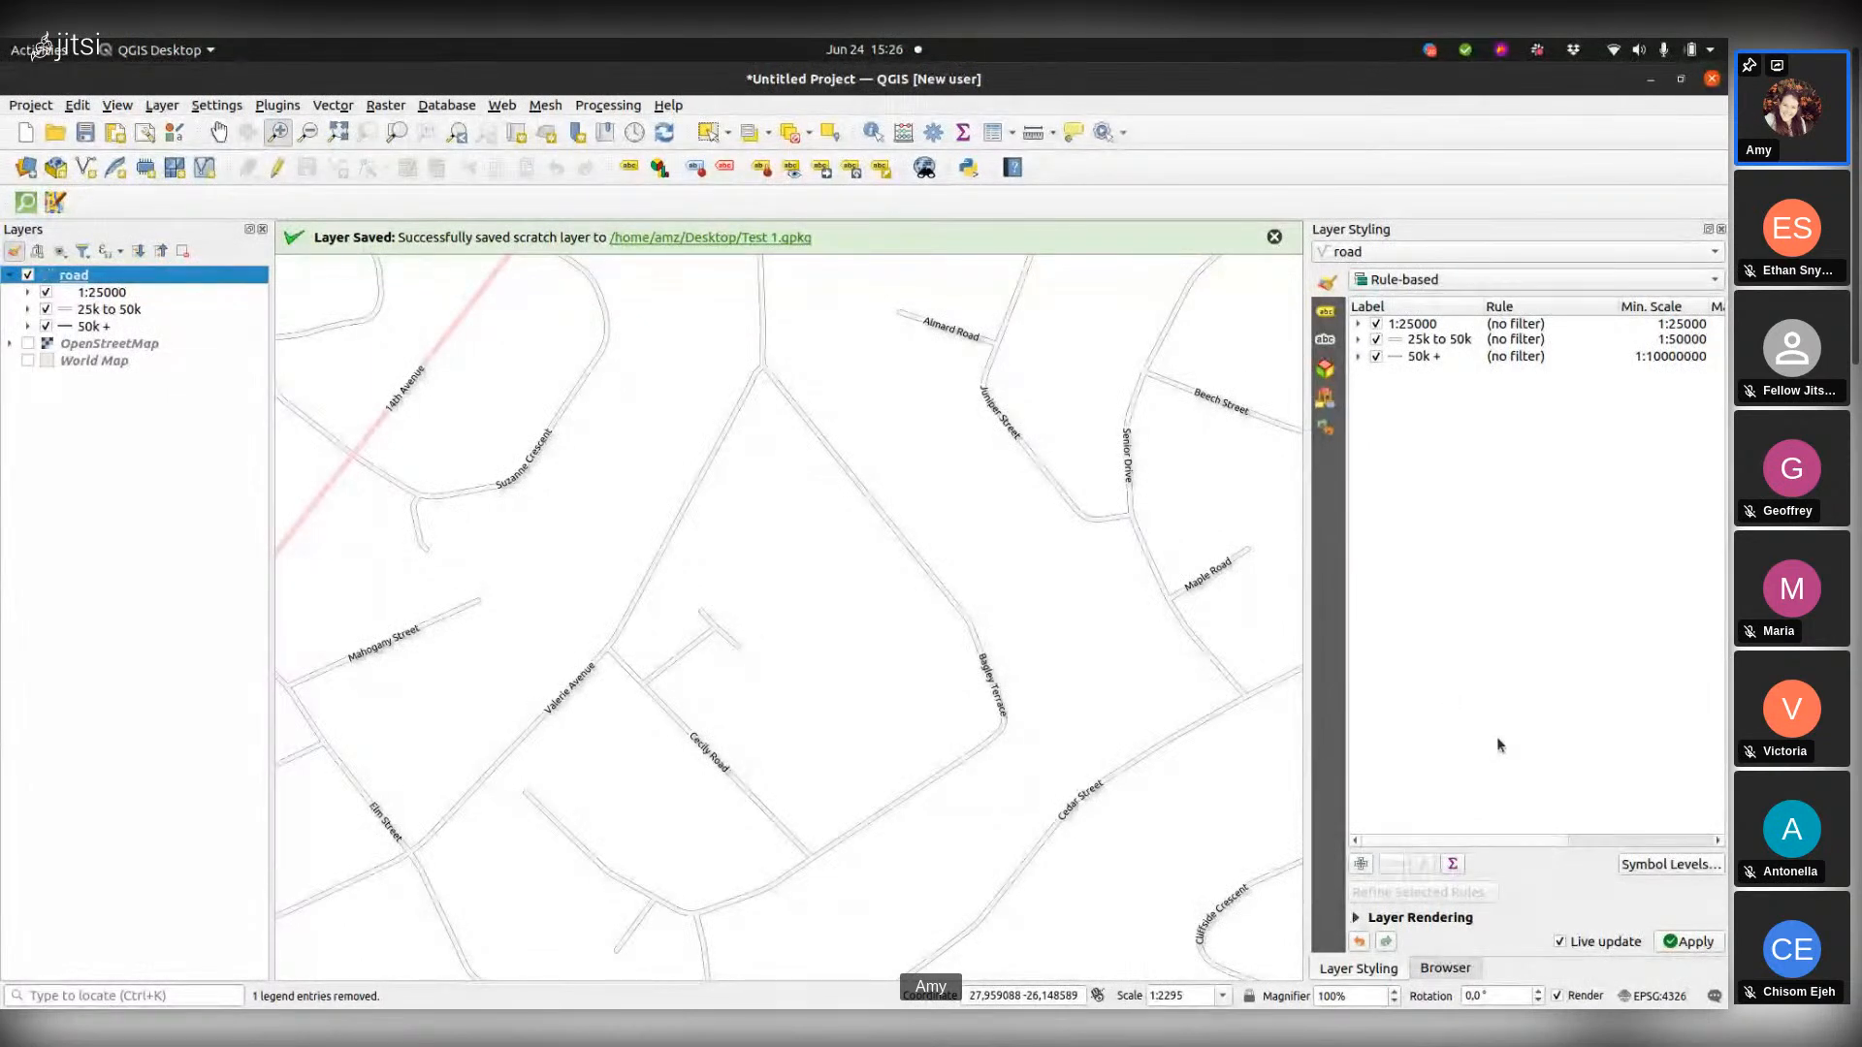
Step: Locate Test 1.gpkg in the Browser's Home/Desktop folder and examine the Test 1 layer stored inside it
click(1451, 969)
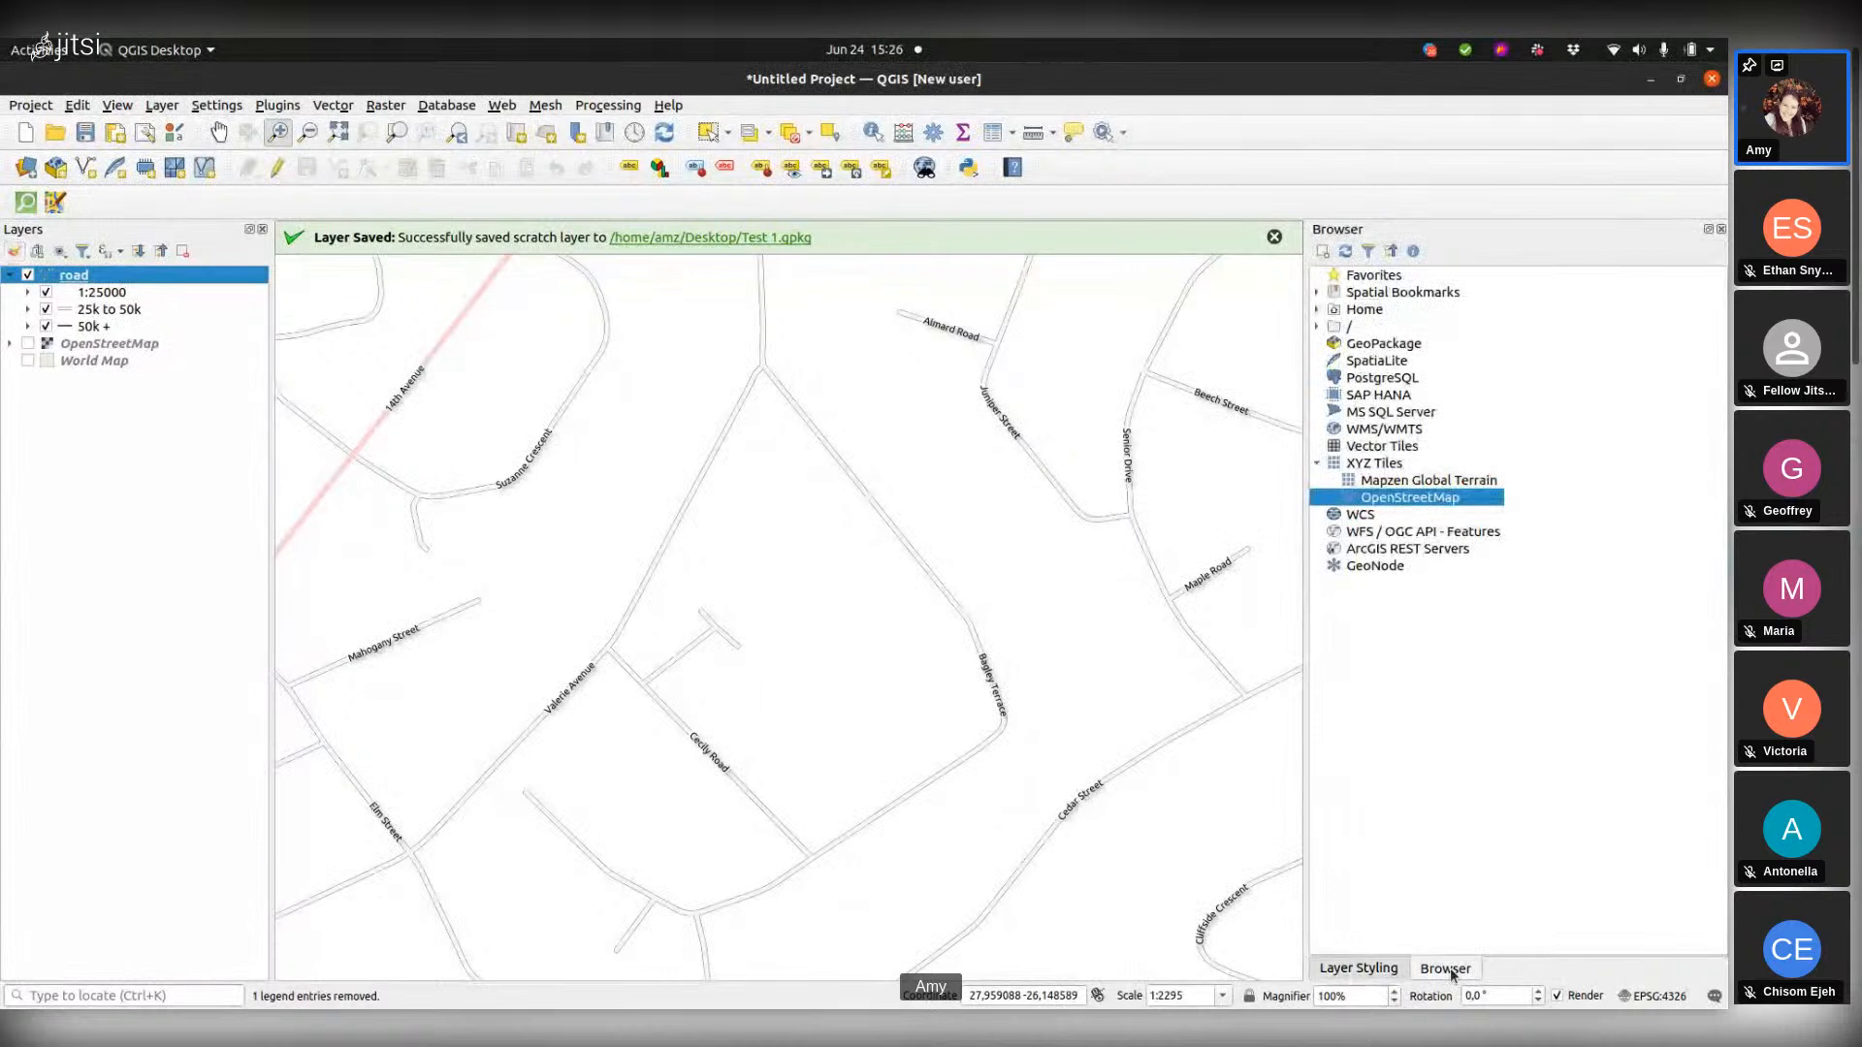
click(1317, 308)
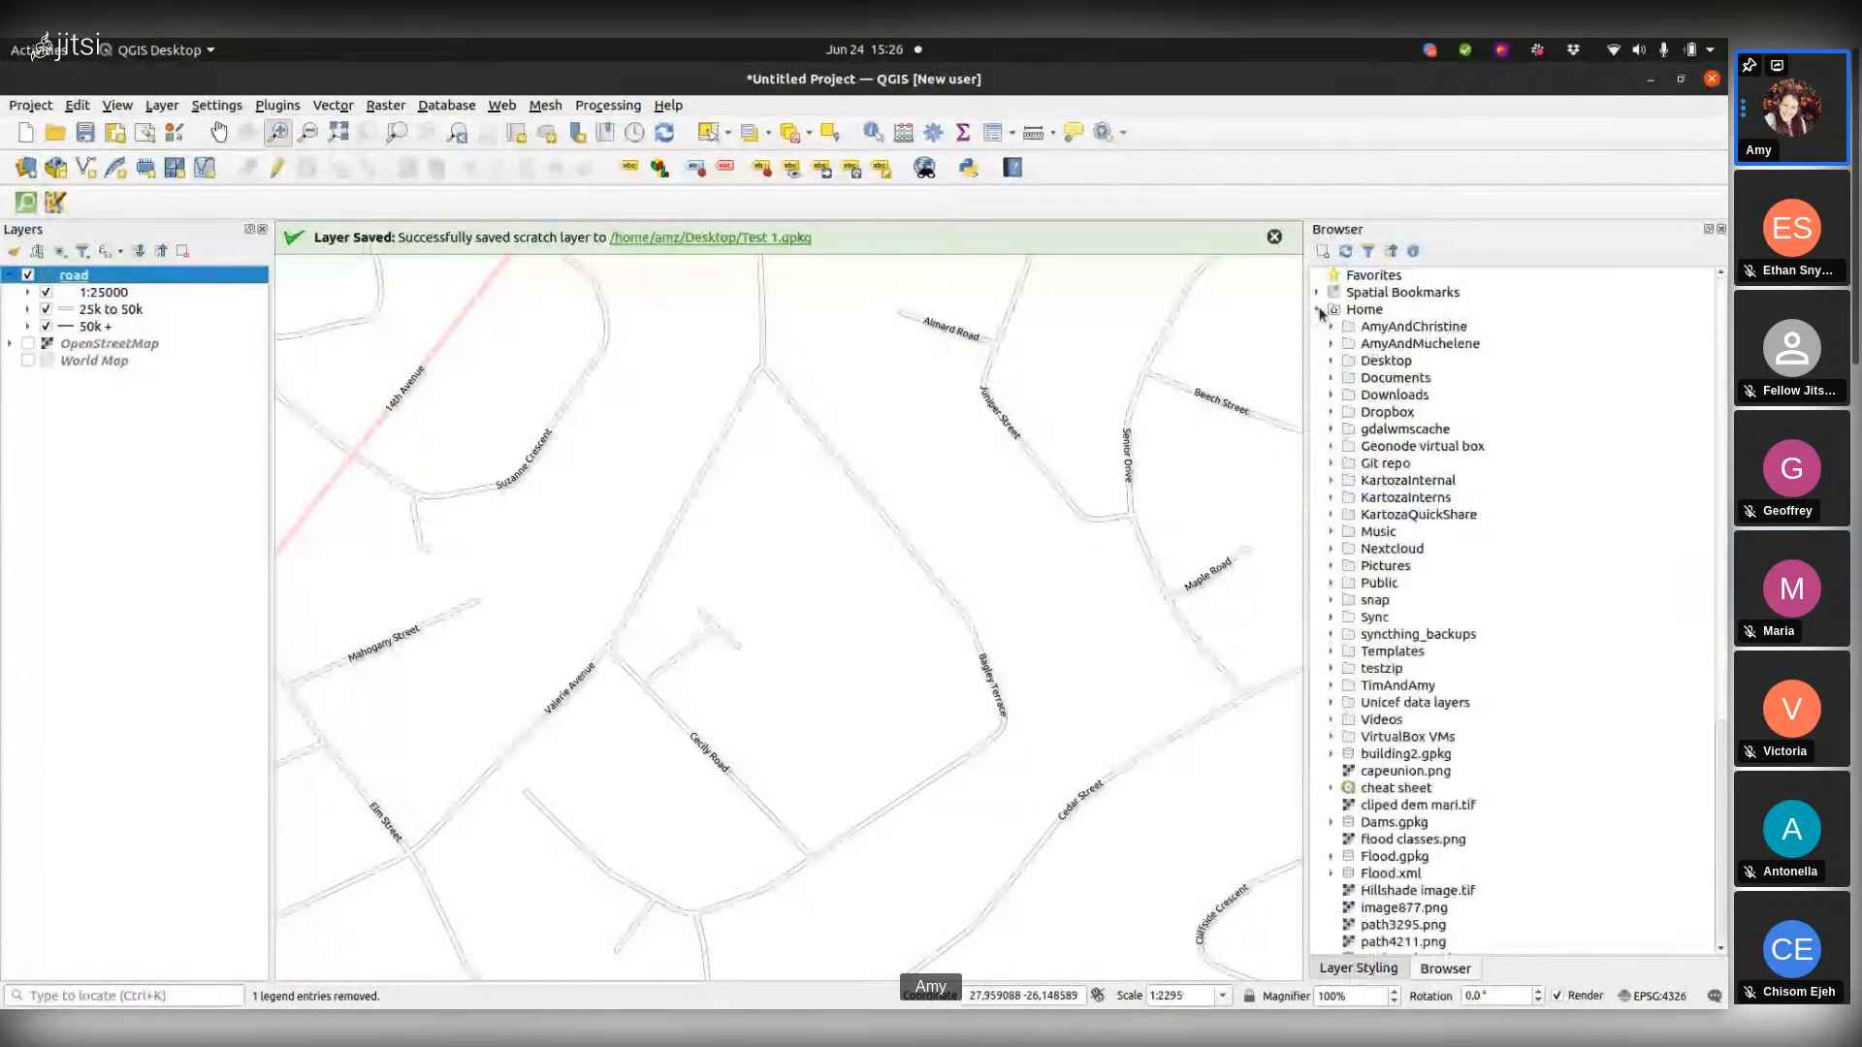
click(1331, 360)
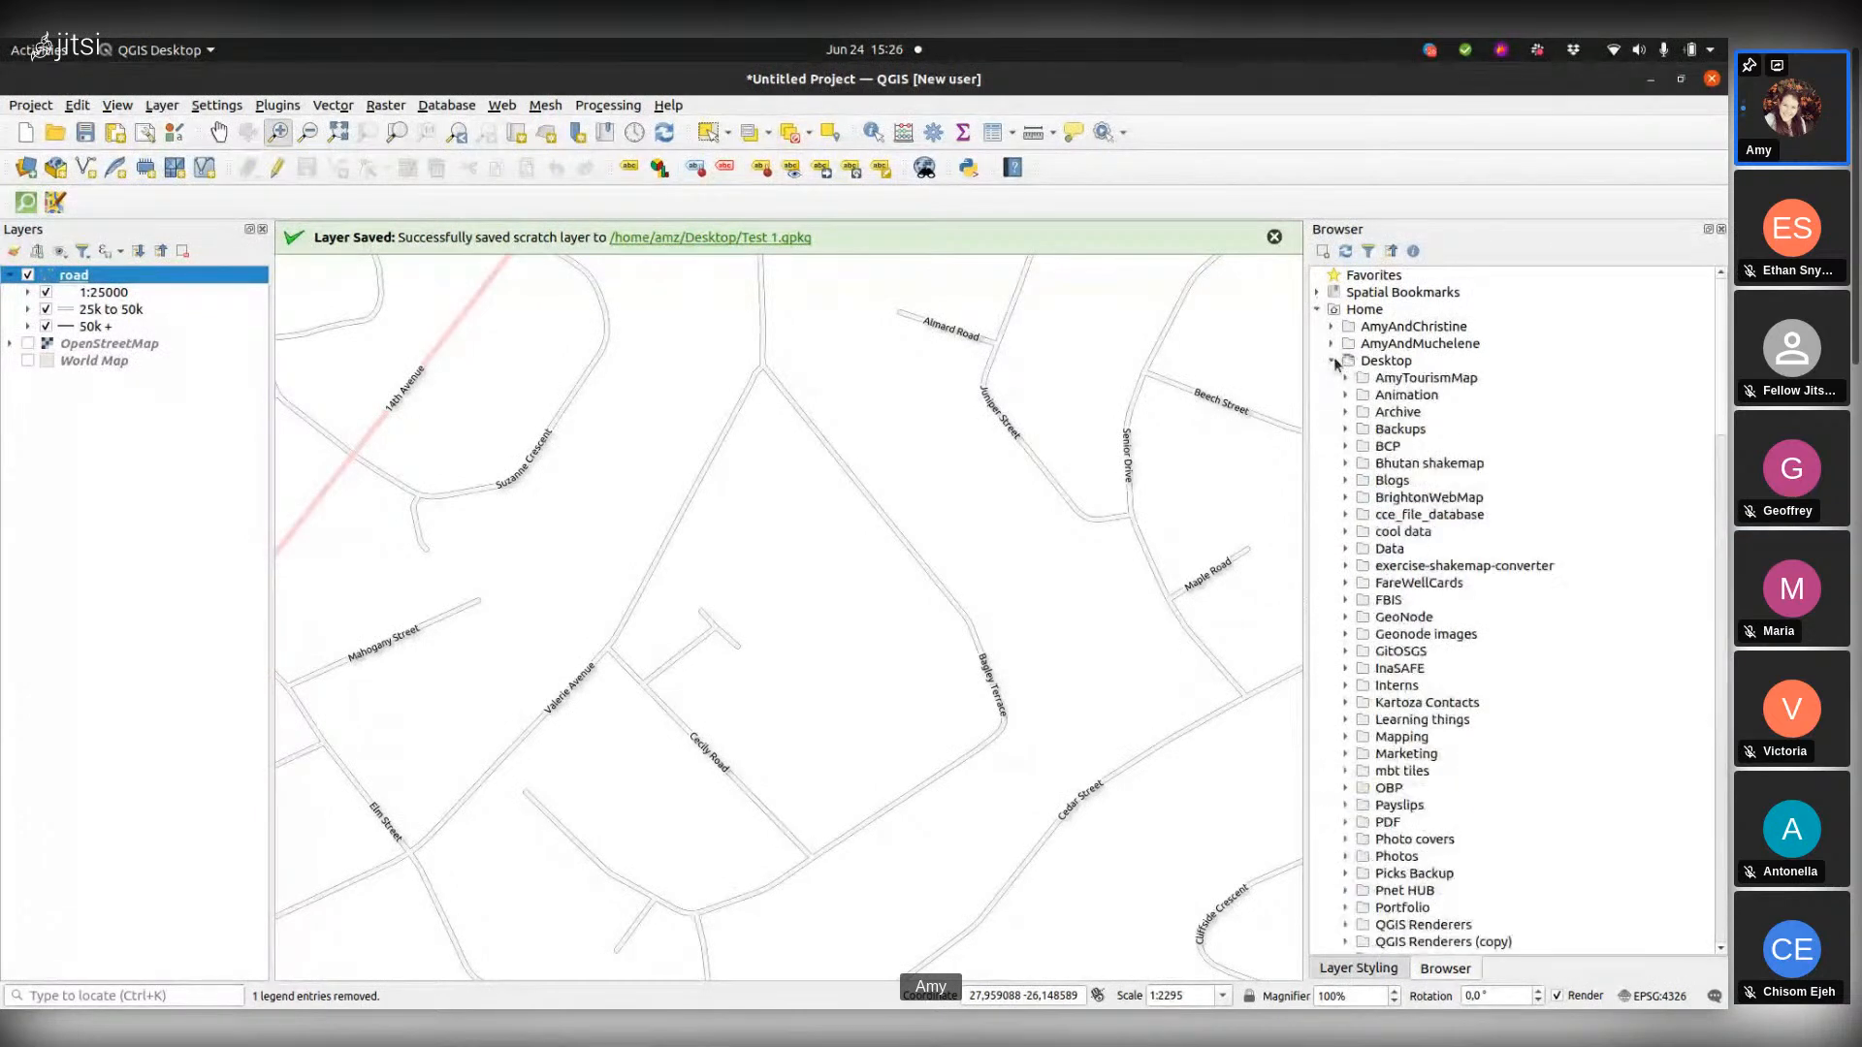
scroll(1415, 805, down, 5)
scroll(1415, 805, down, 3)
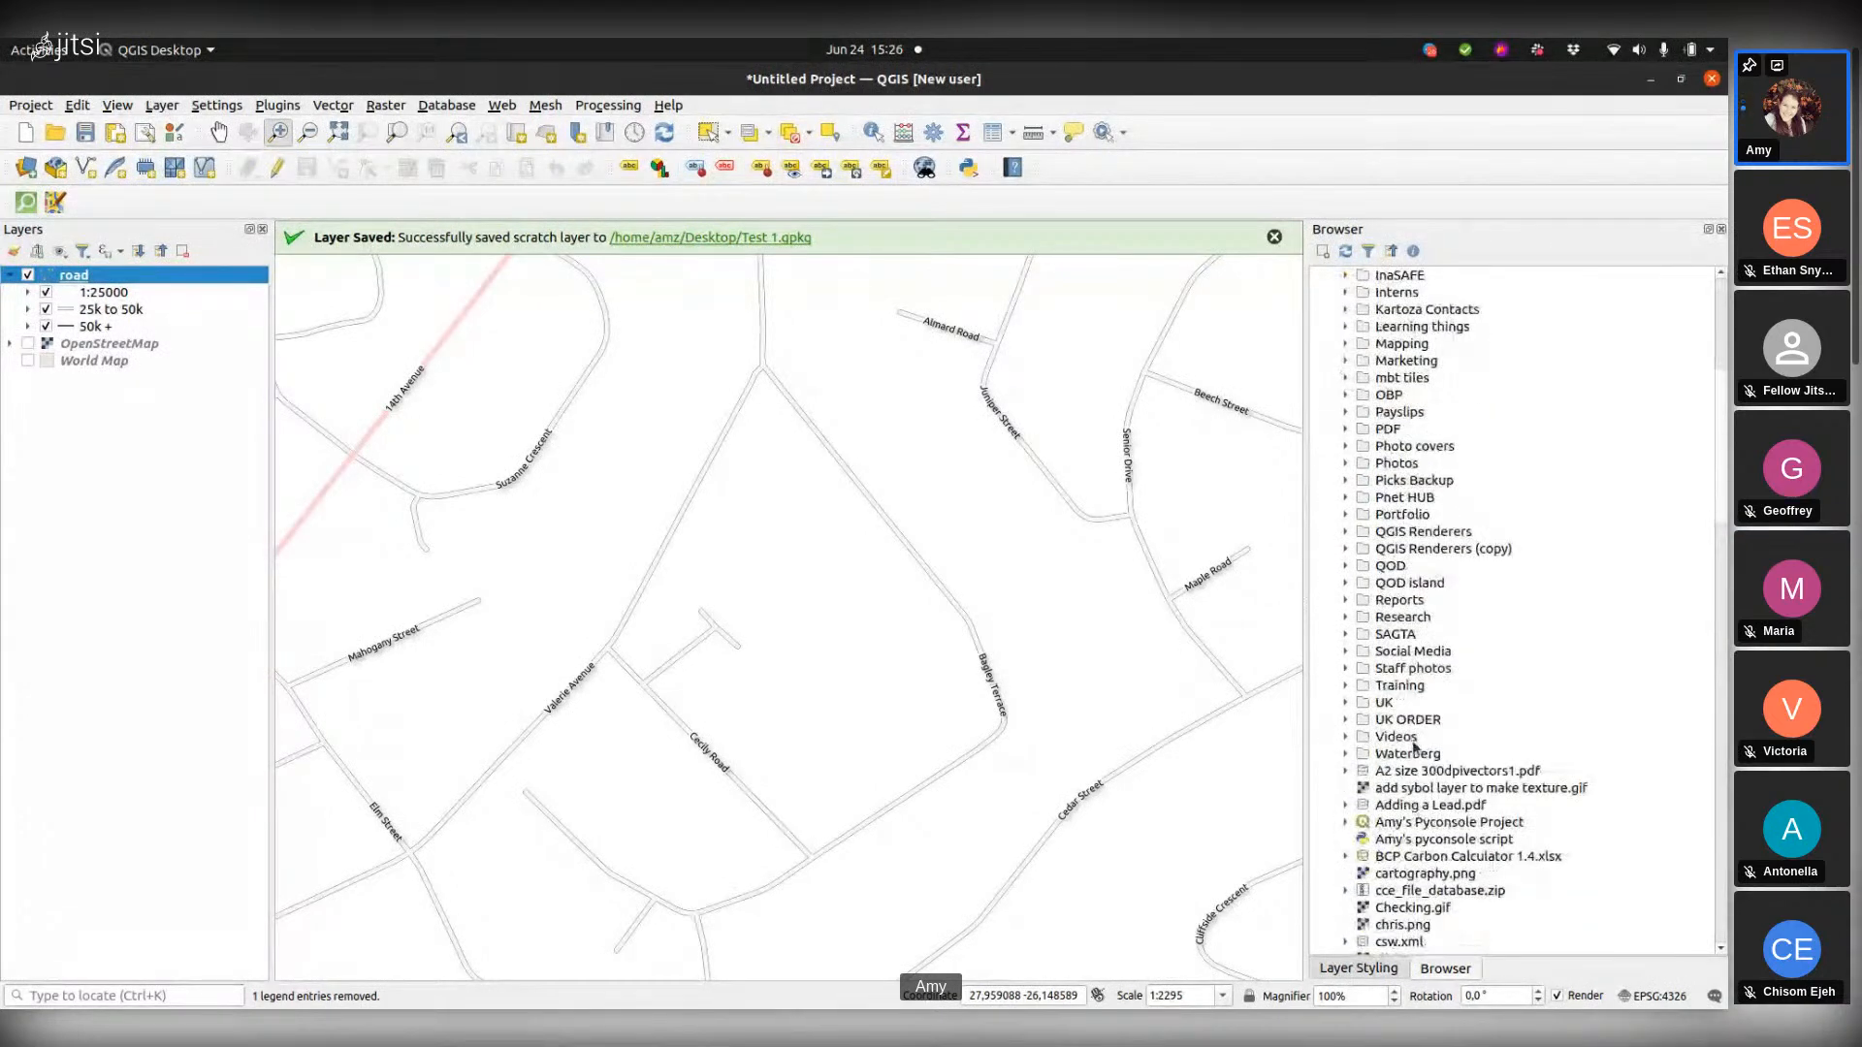
scroll(1400, 671, down, 15)
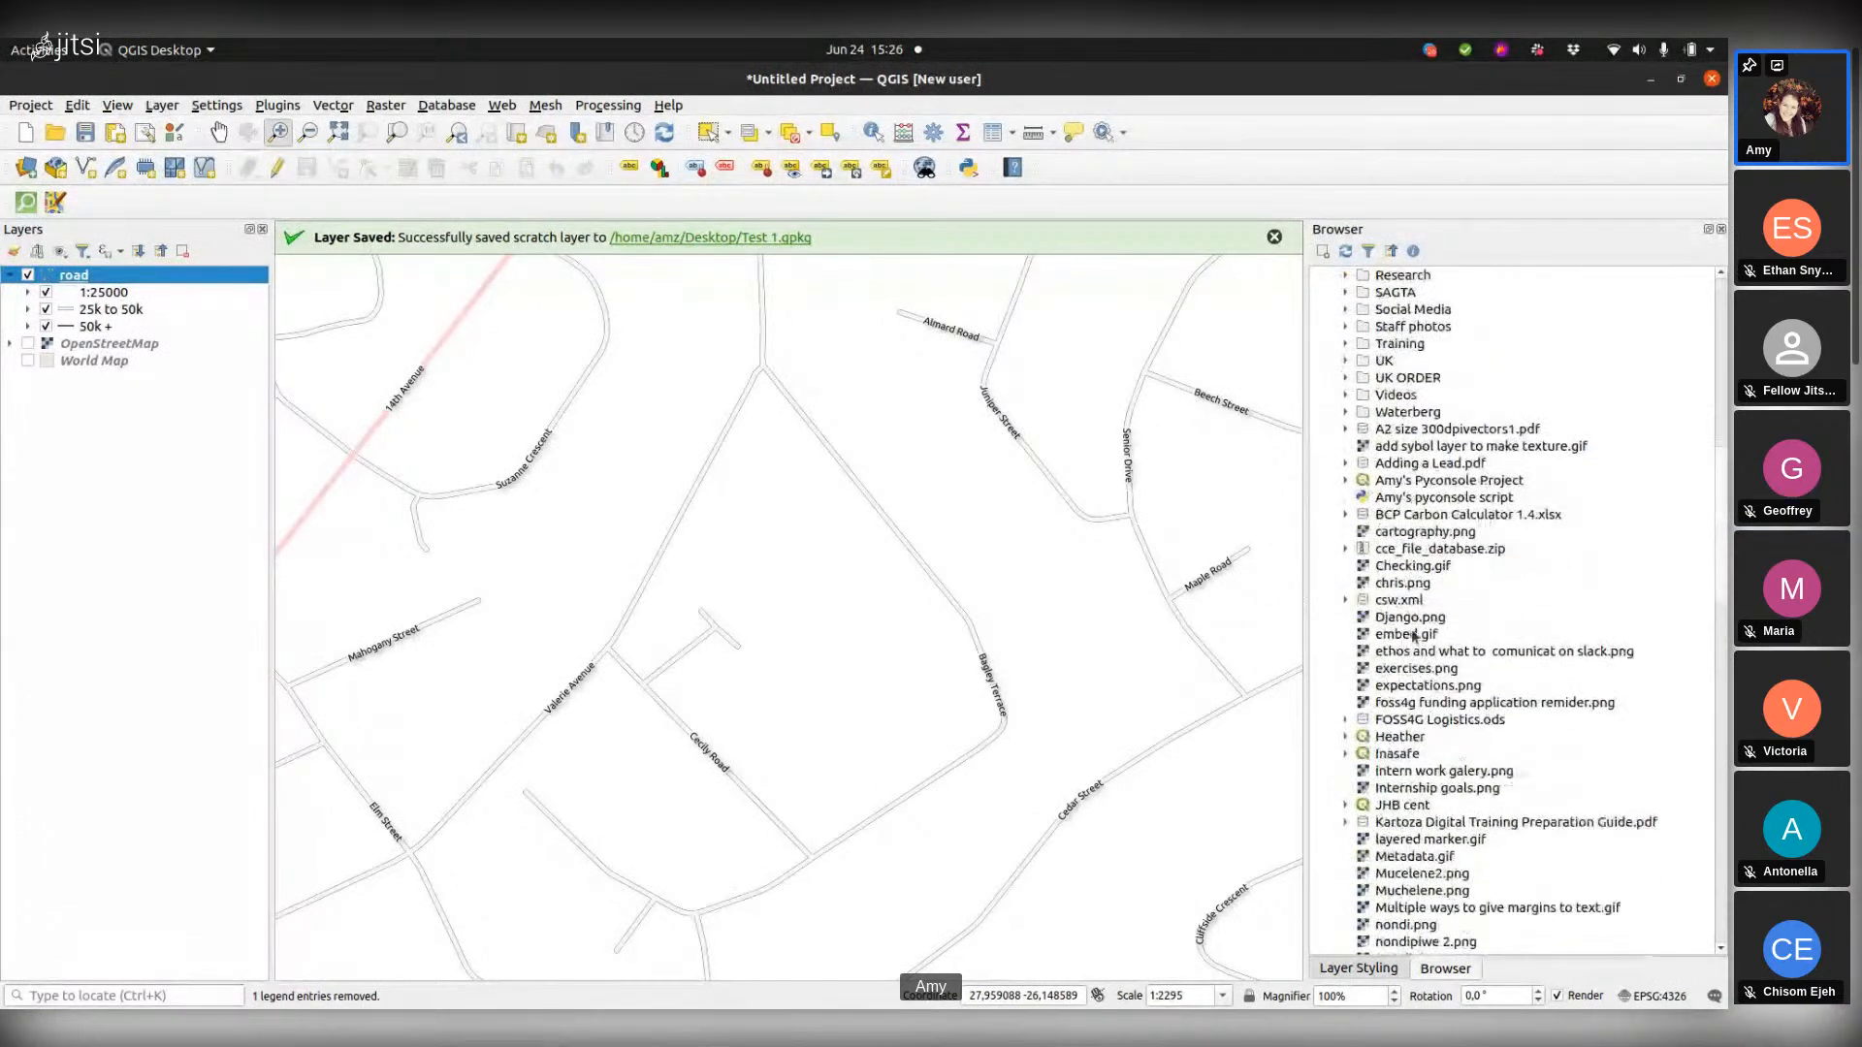
scroll(1414, 635, down, 5)
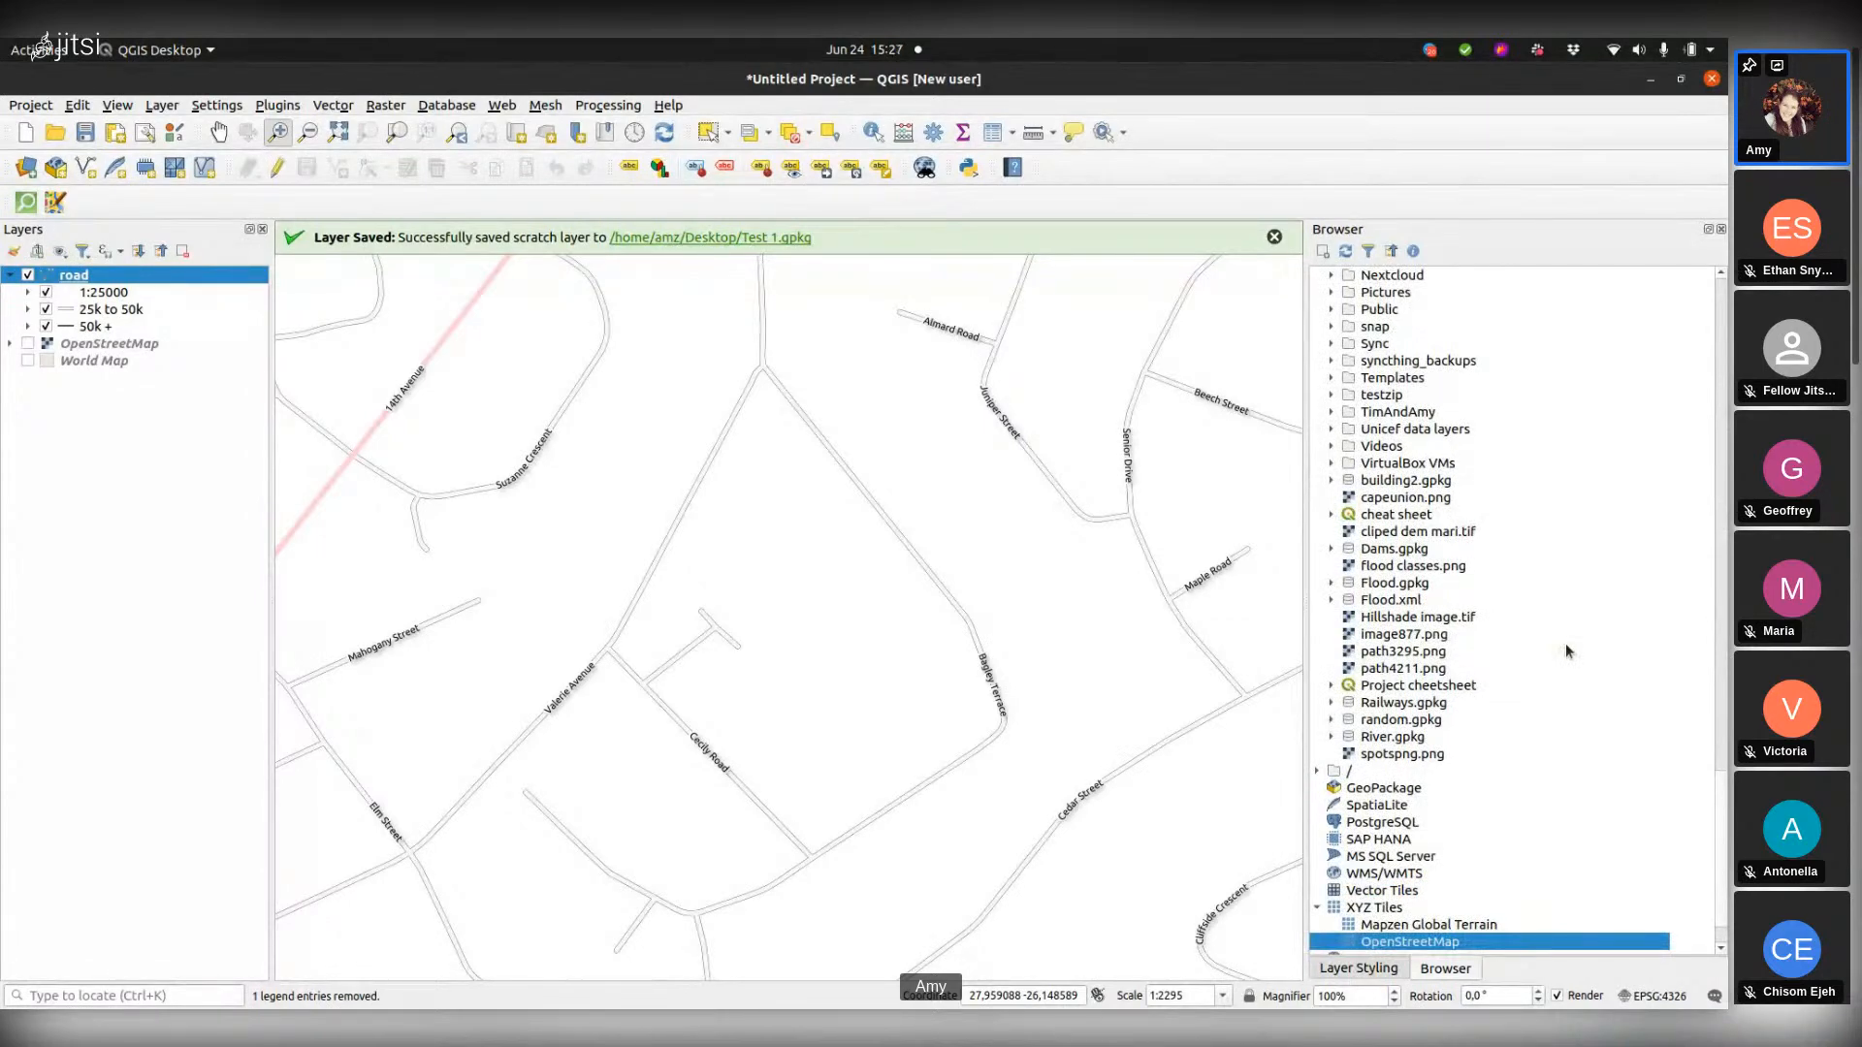
scroll(1565, 644, up, 7)
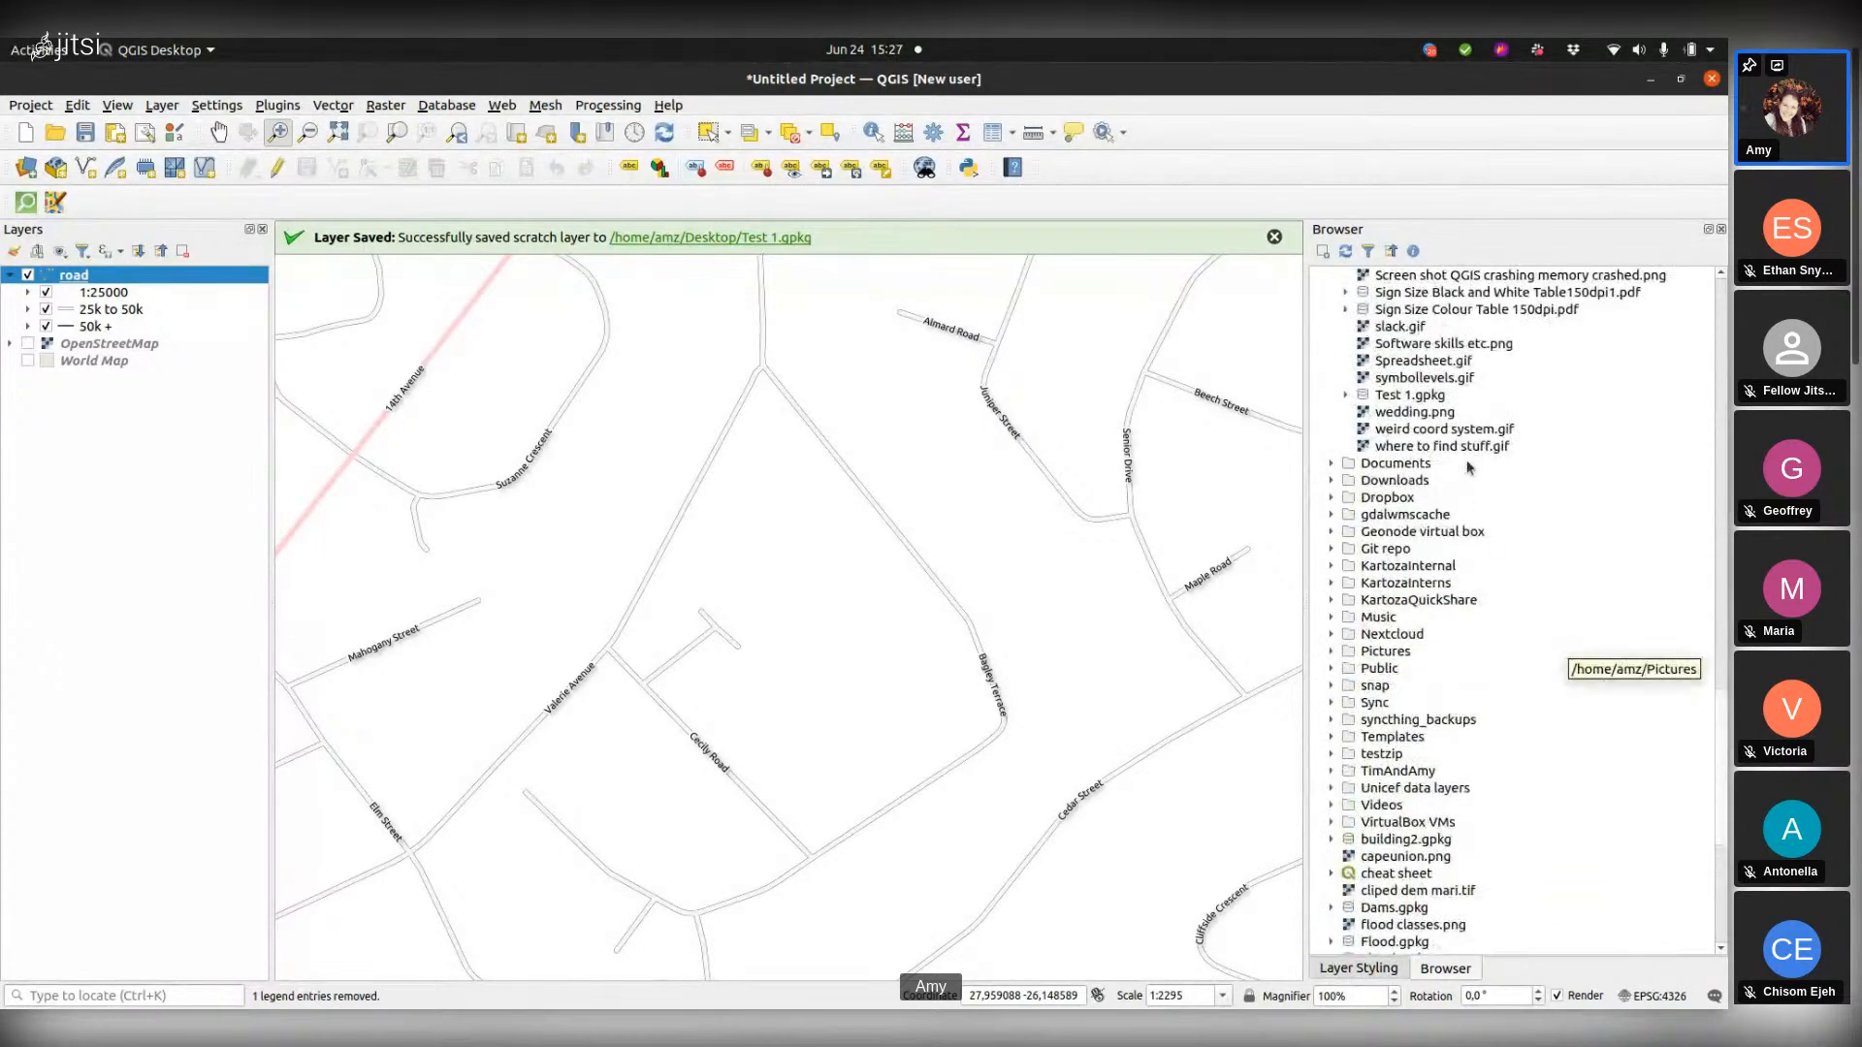
double_click(1370, 401)
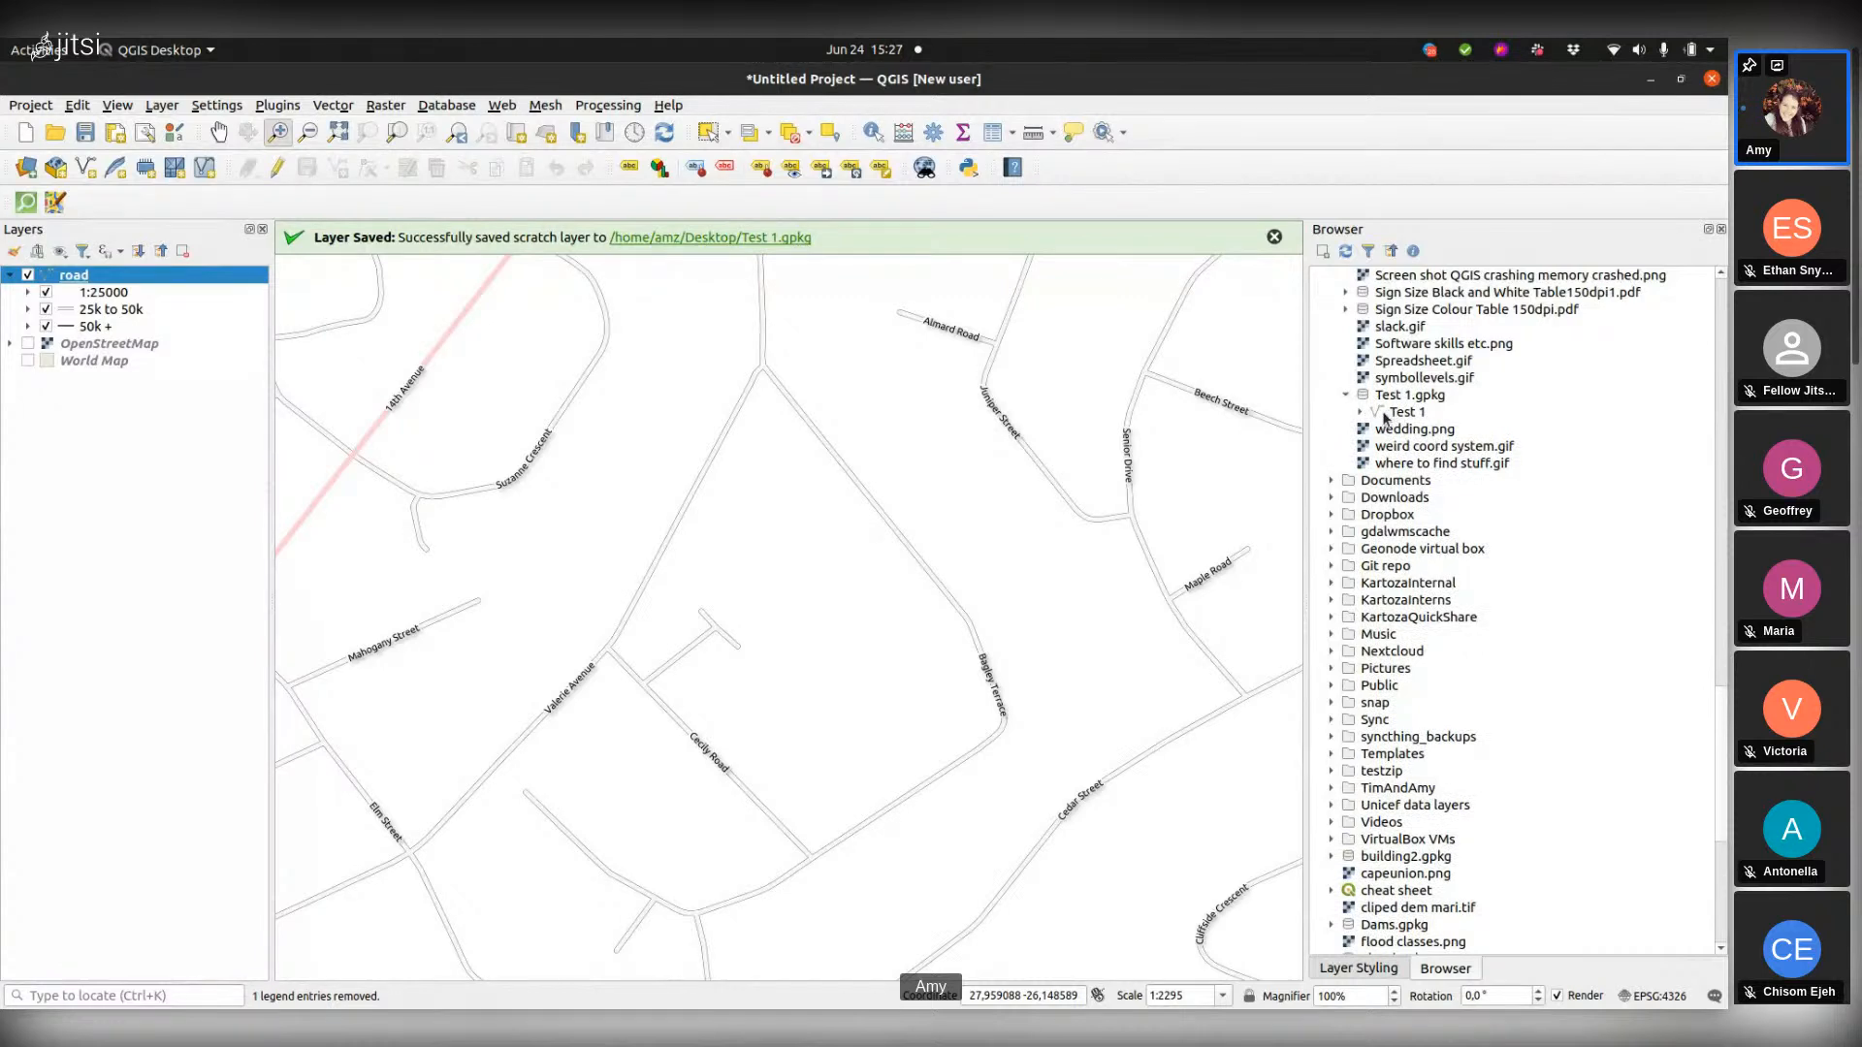
click(1362, 412)
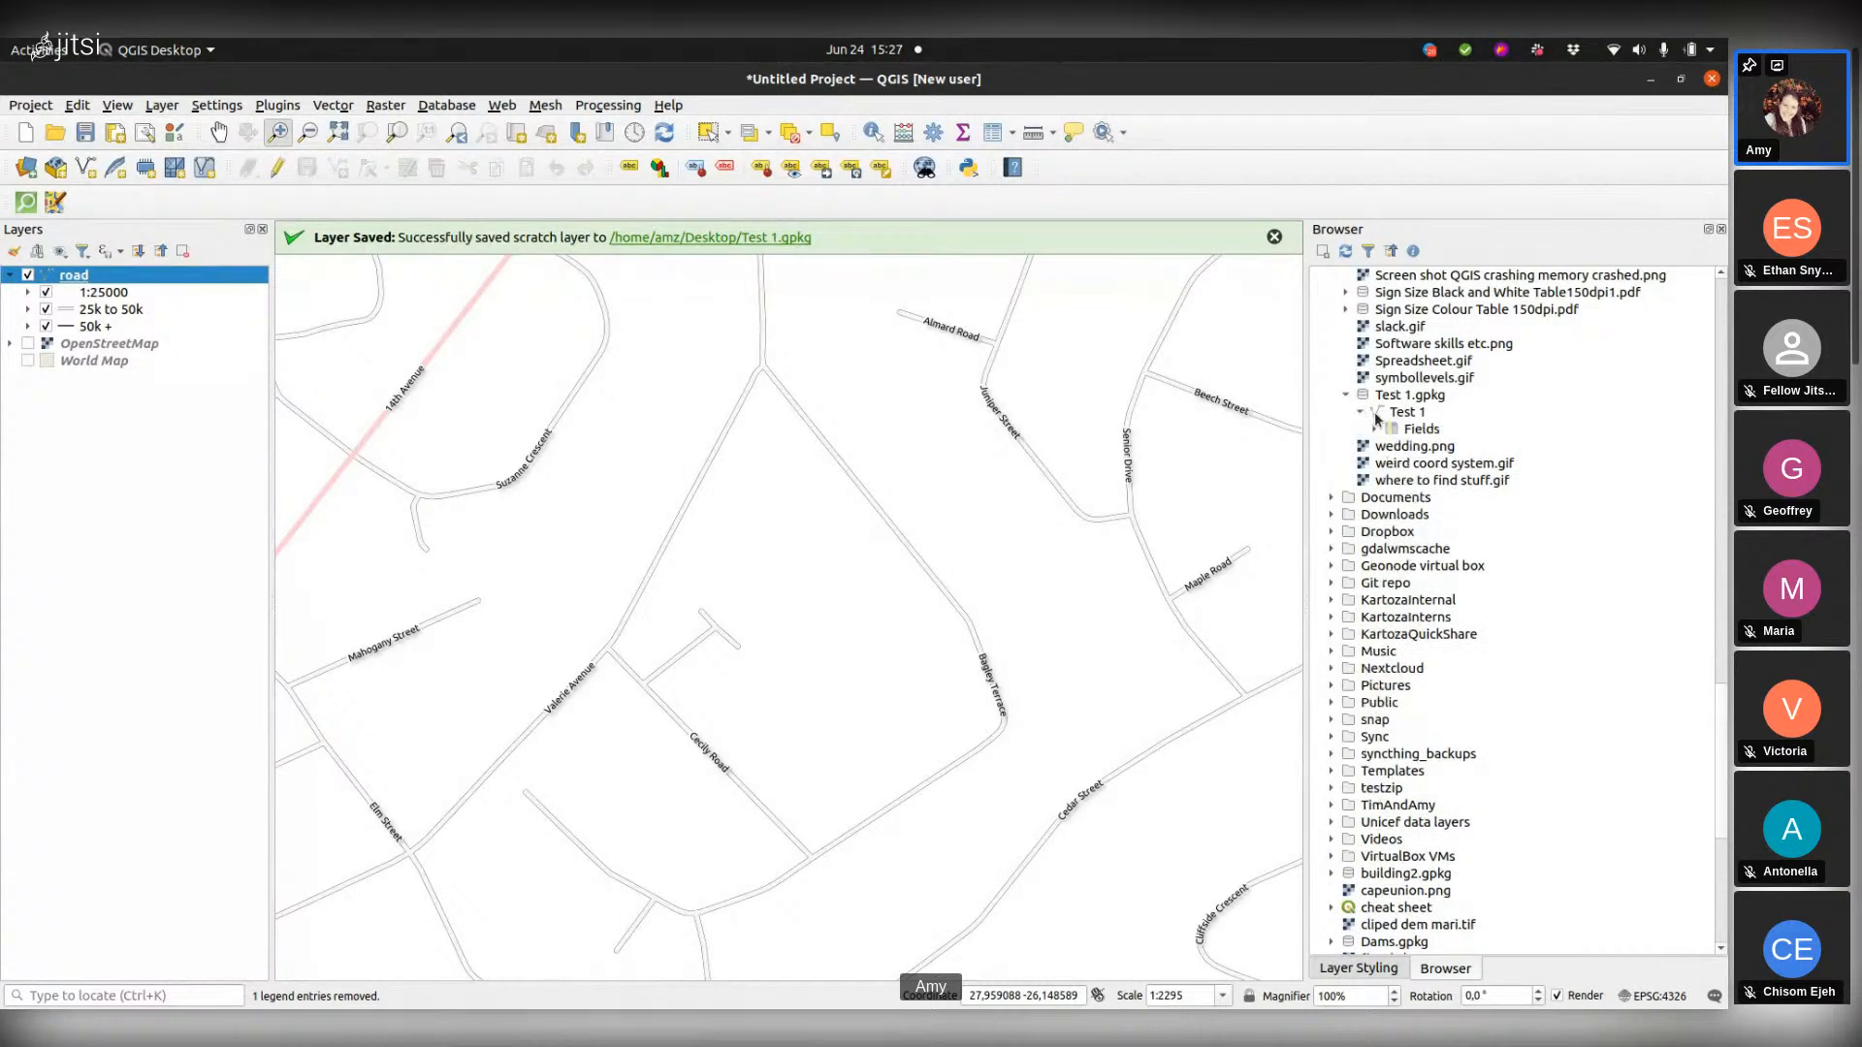
click(1361, 412)
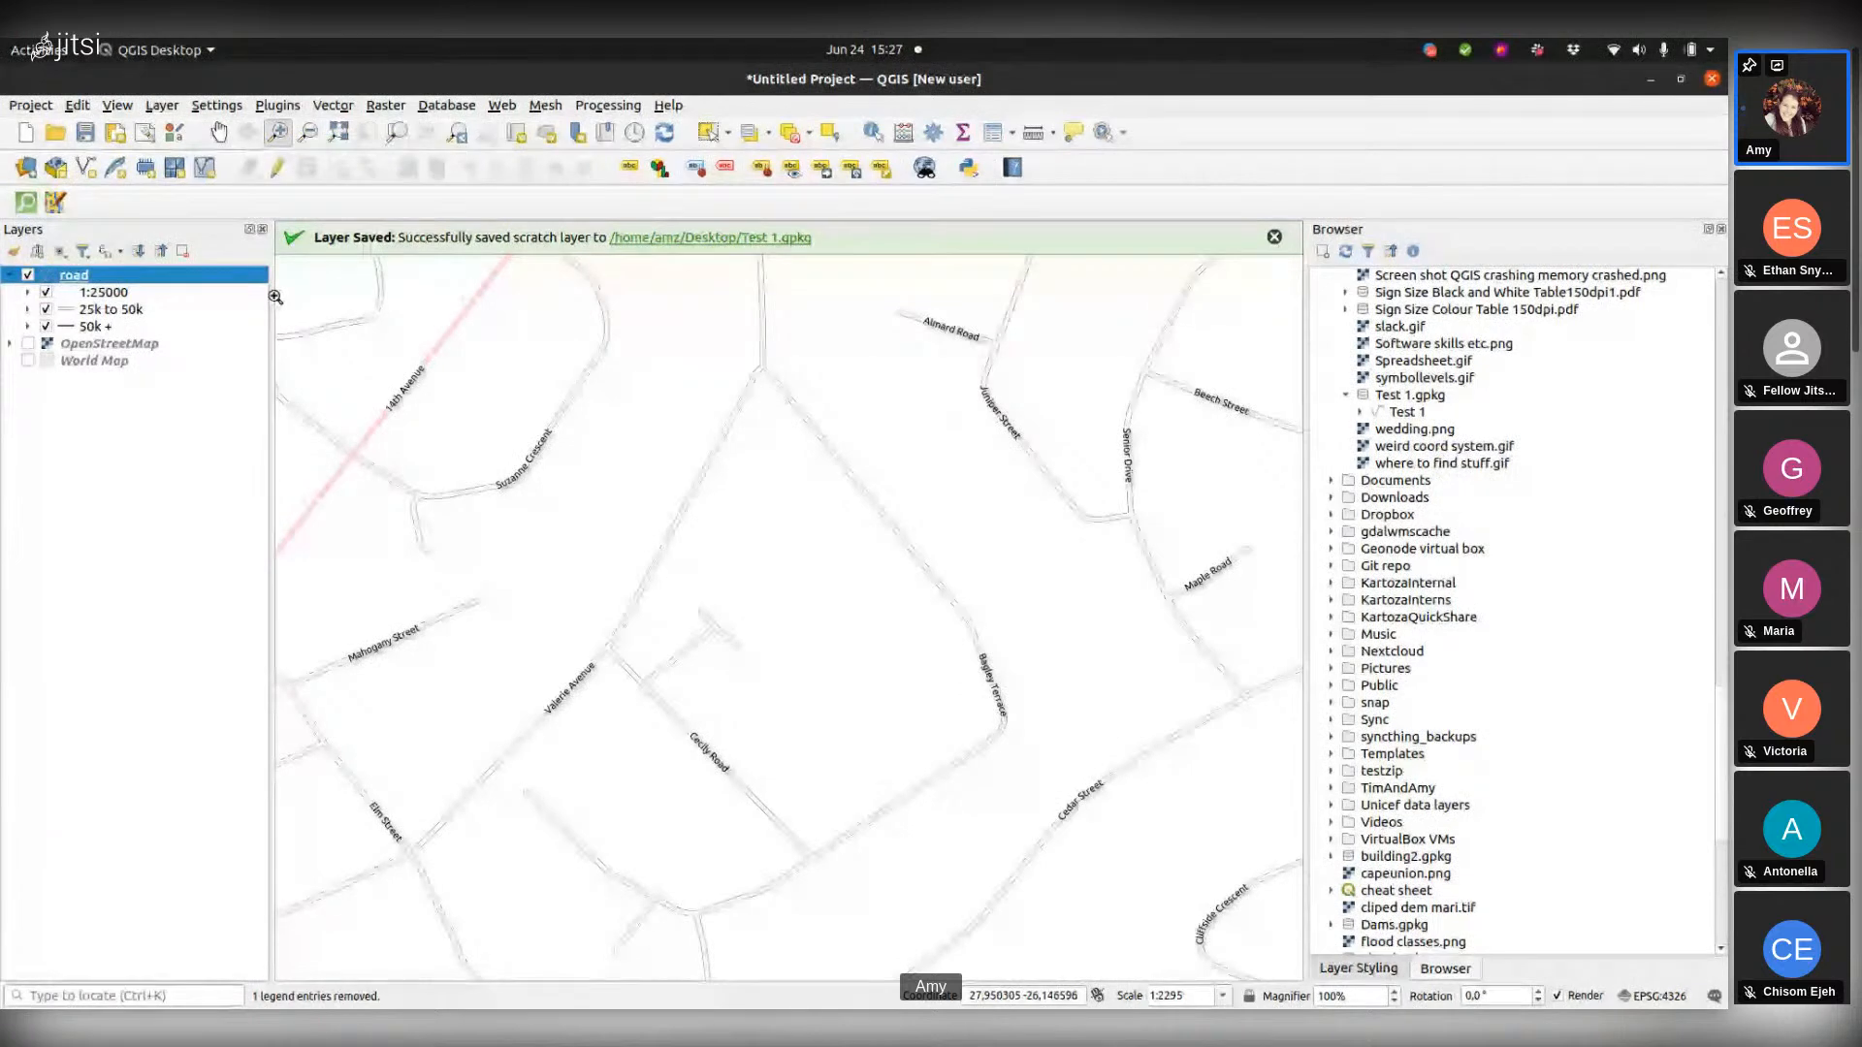
Step: Start a QuickOSM quick query and choose the Facilities/Leisure/Playground preset
click(30, 203)
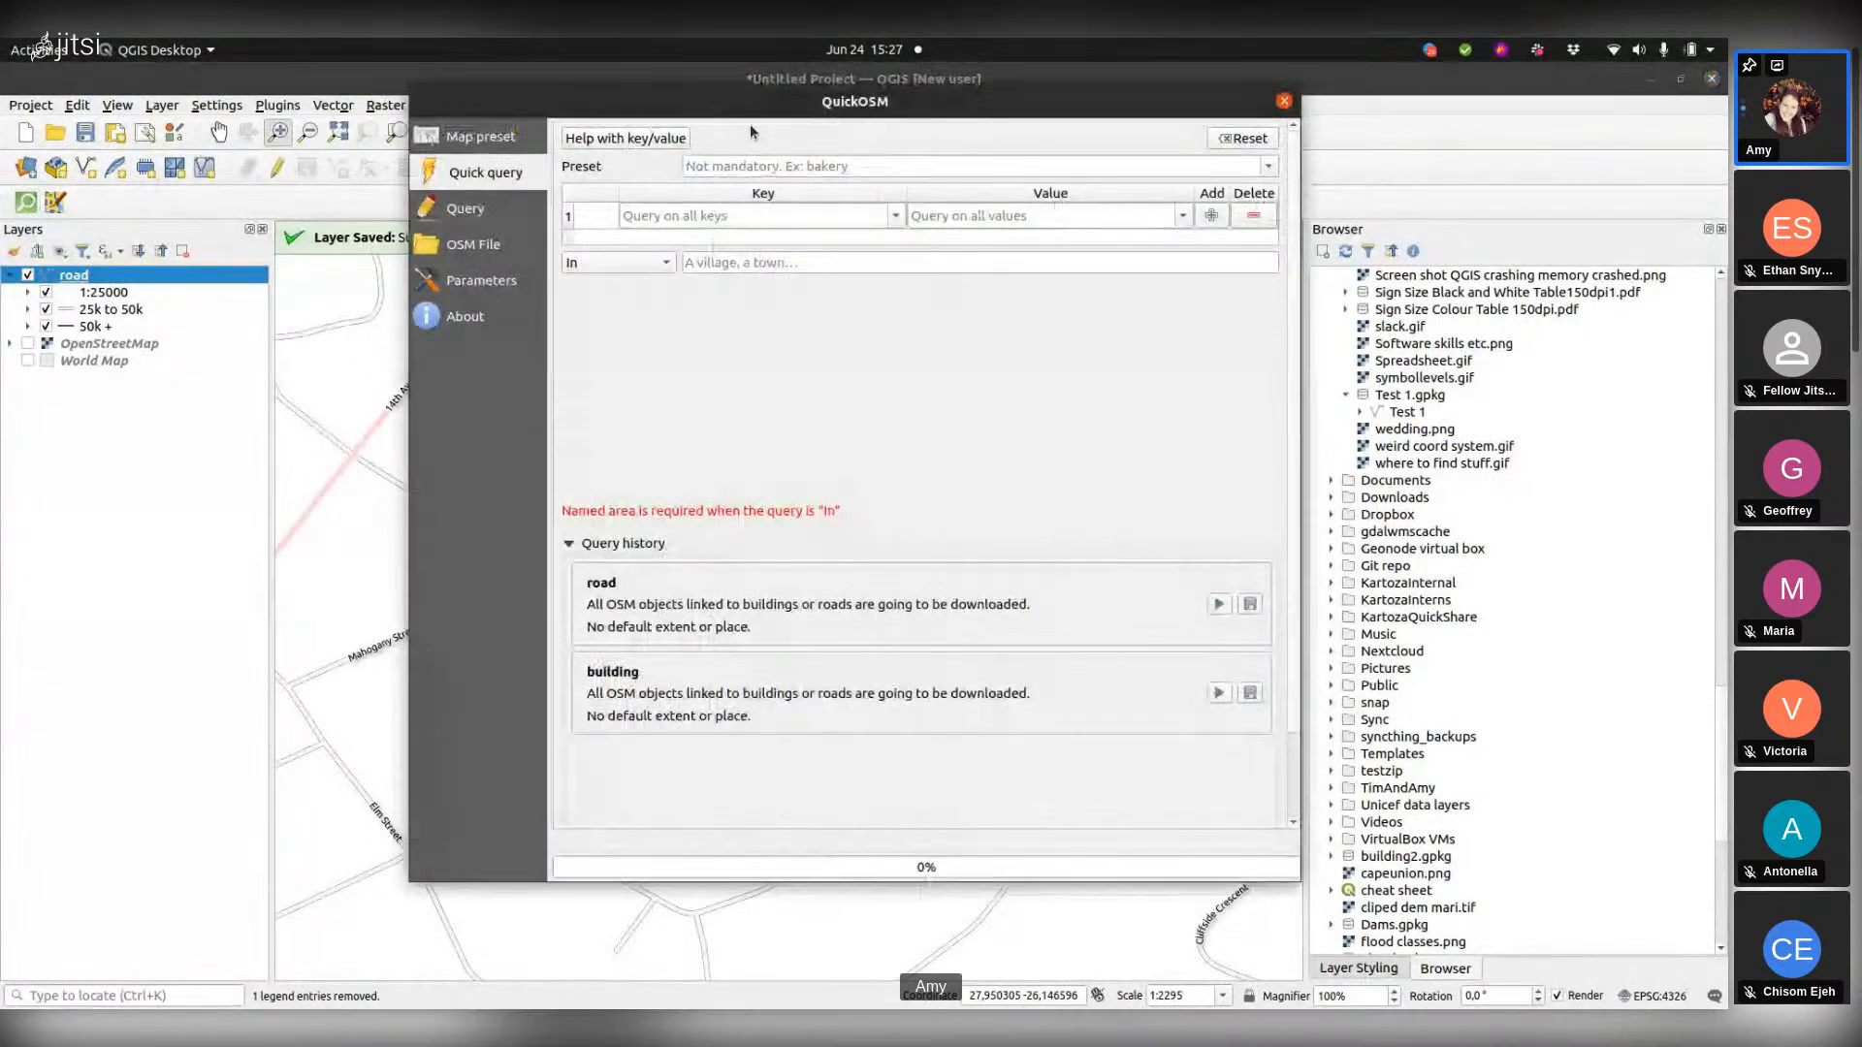
drag(744, 109, 694, 181)
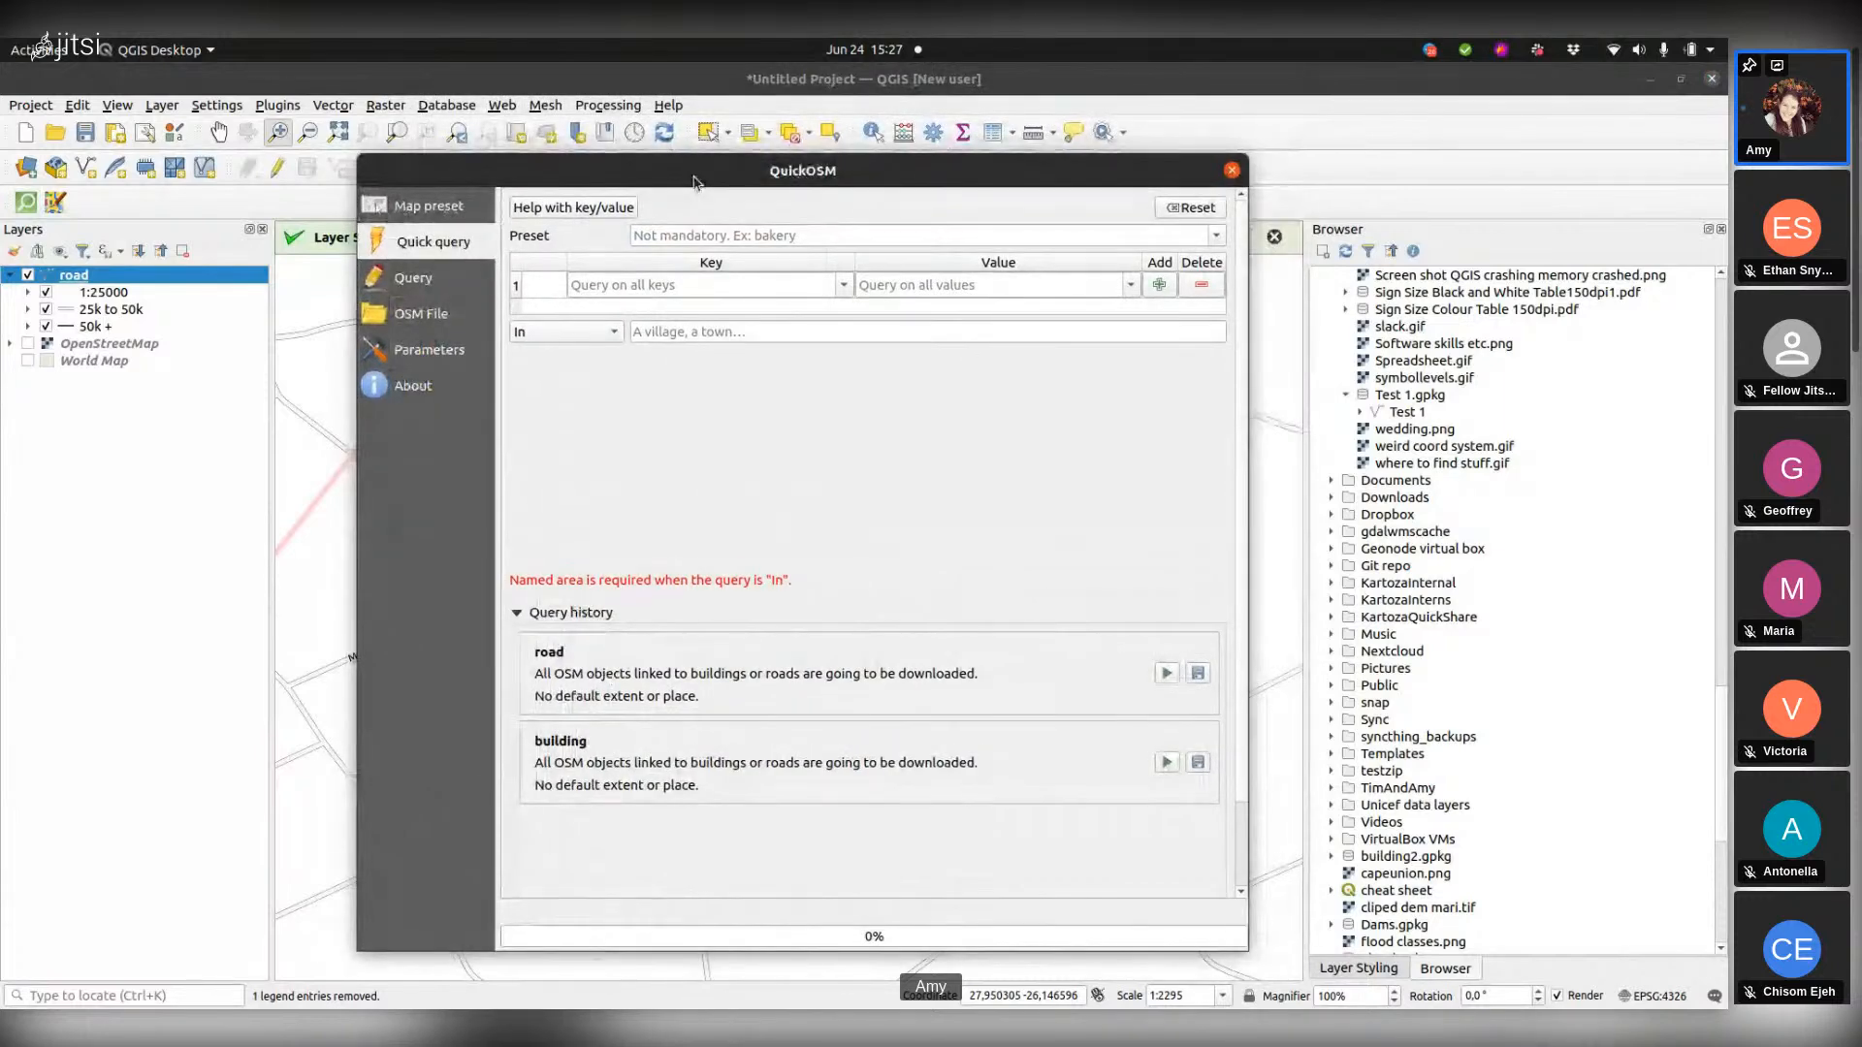
drag(910, 174, 1030, 119)
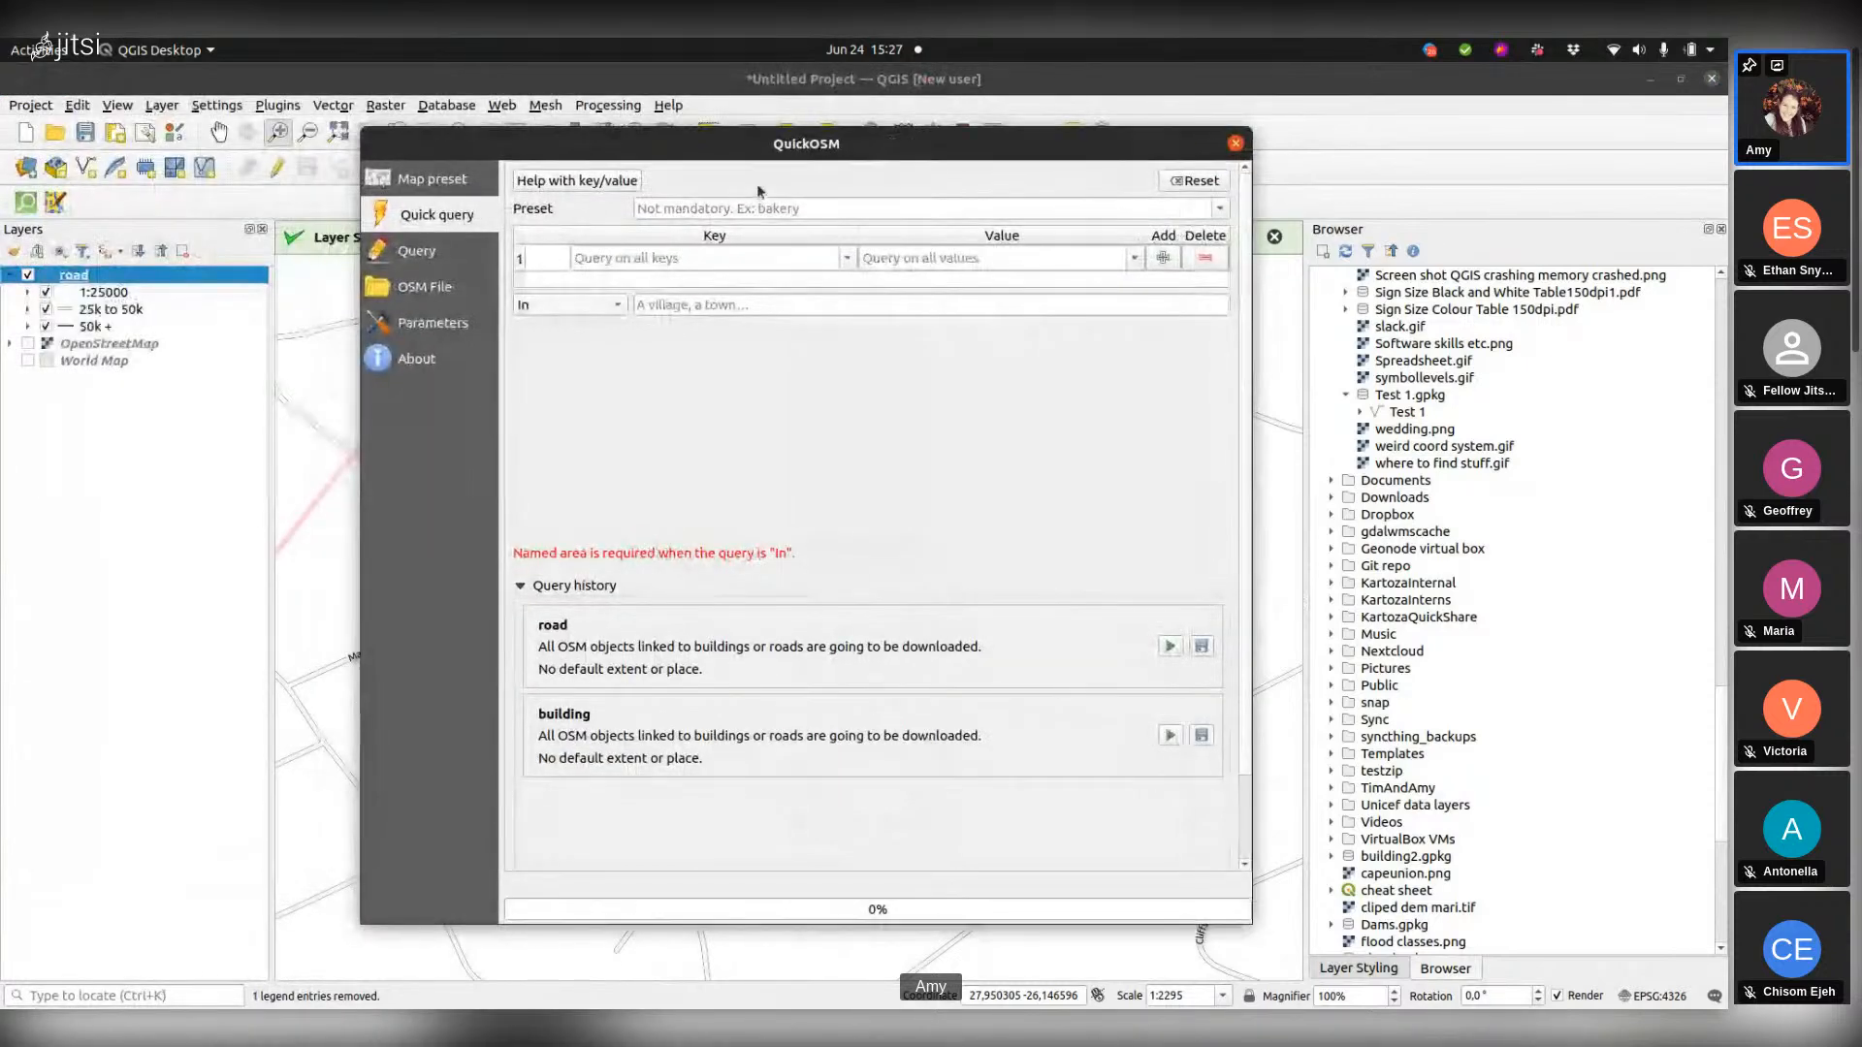
click(711, 207)
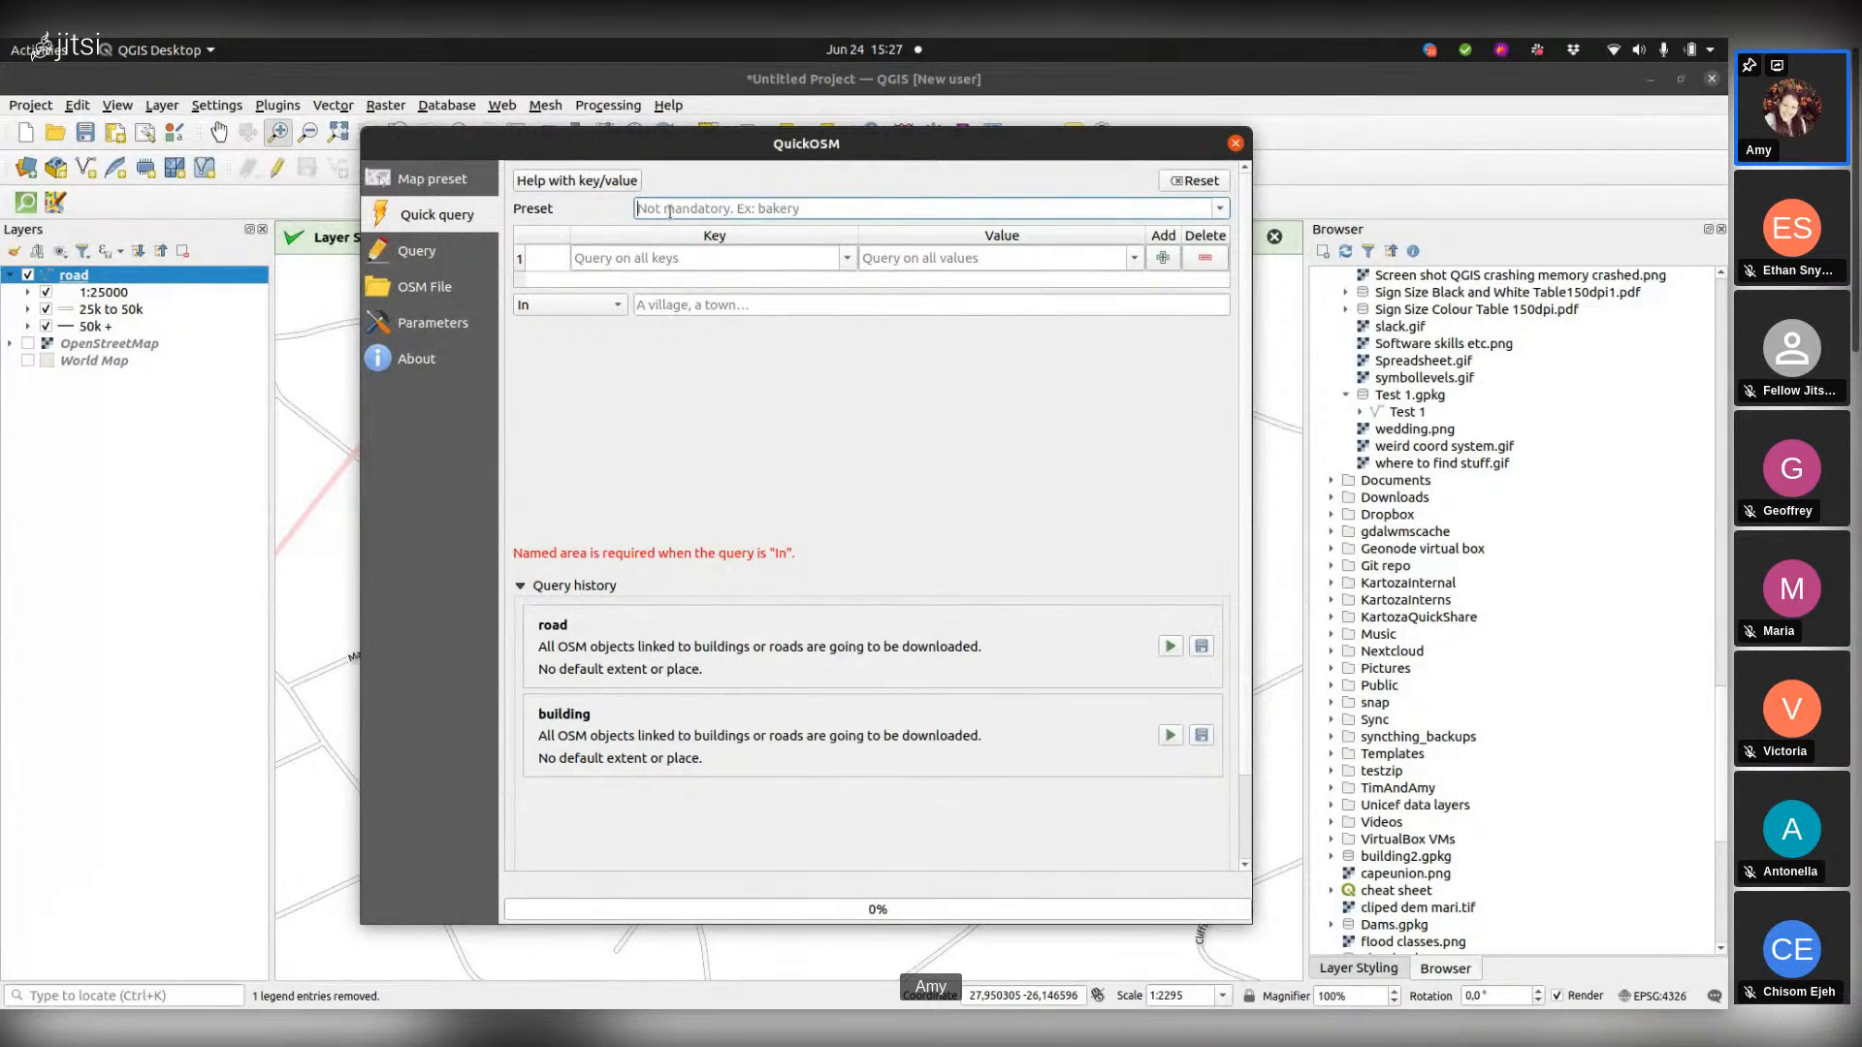
text(pl)
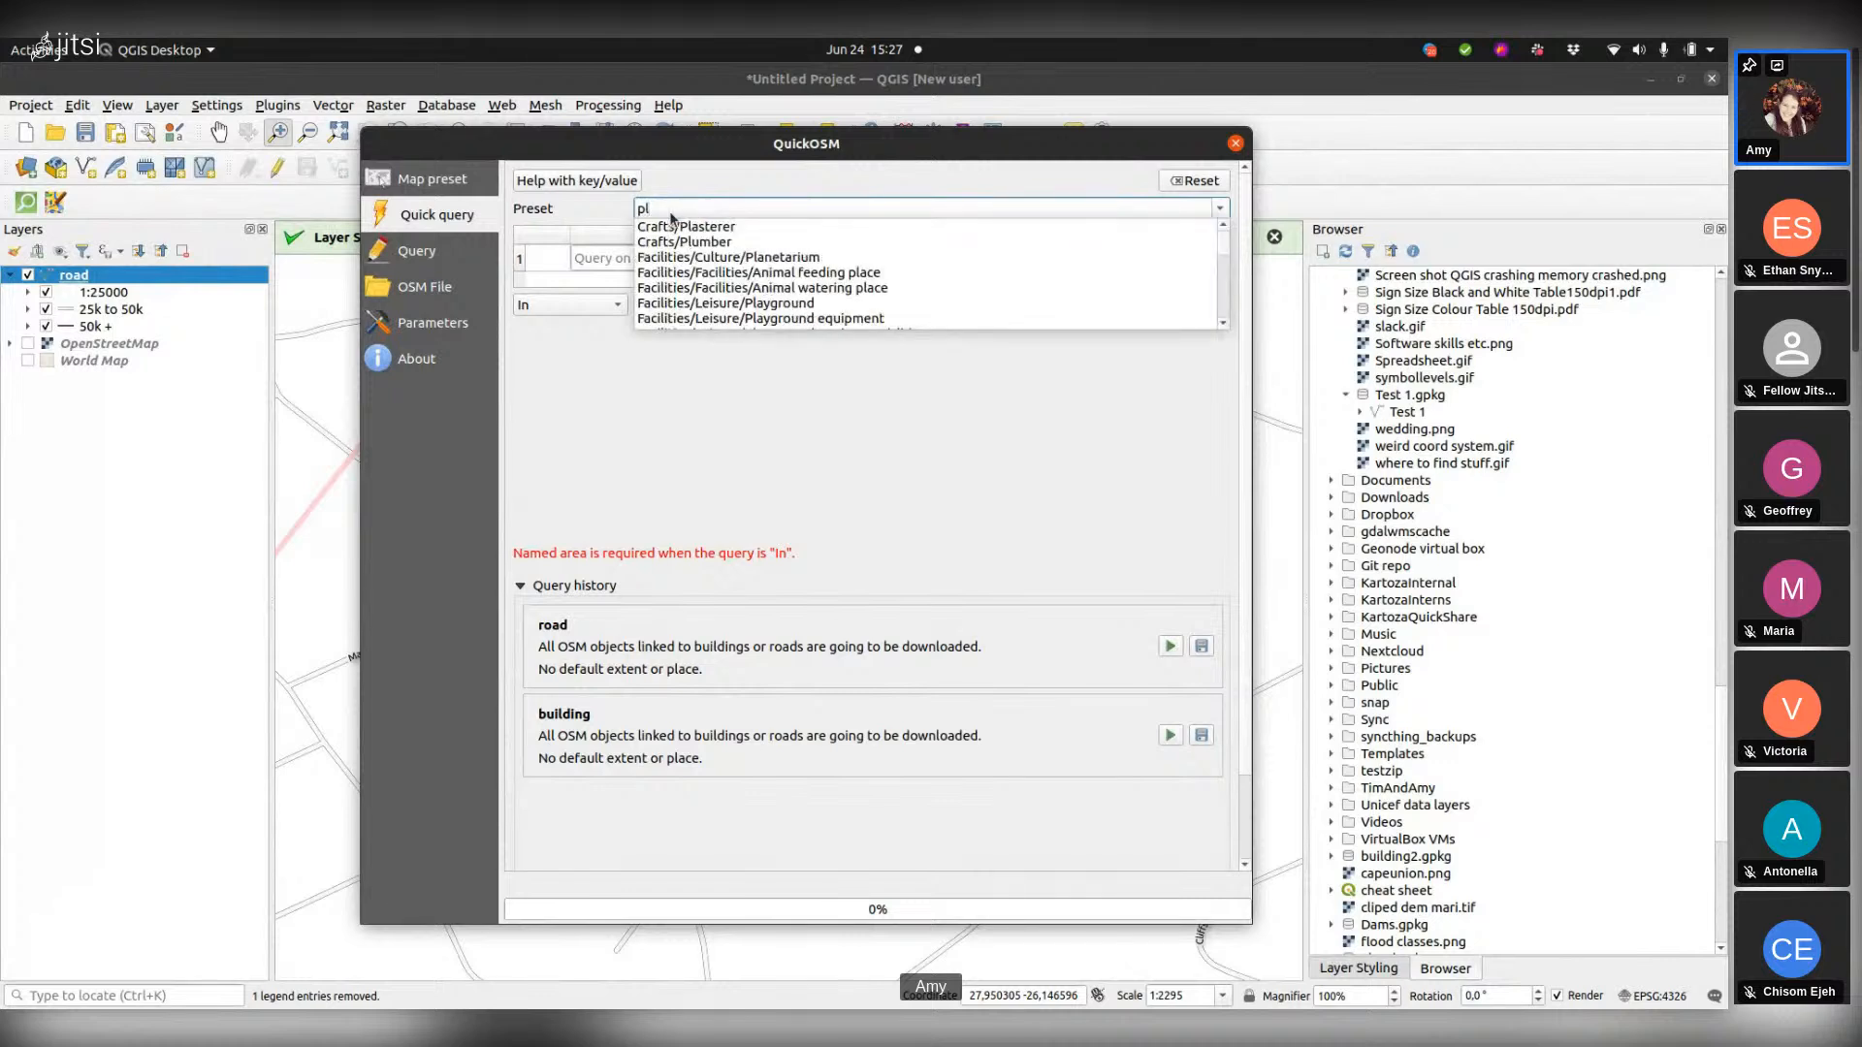
text(ay)
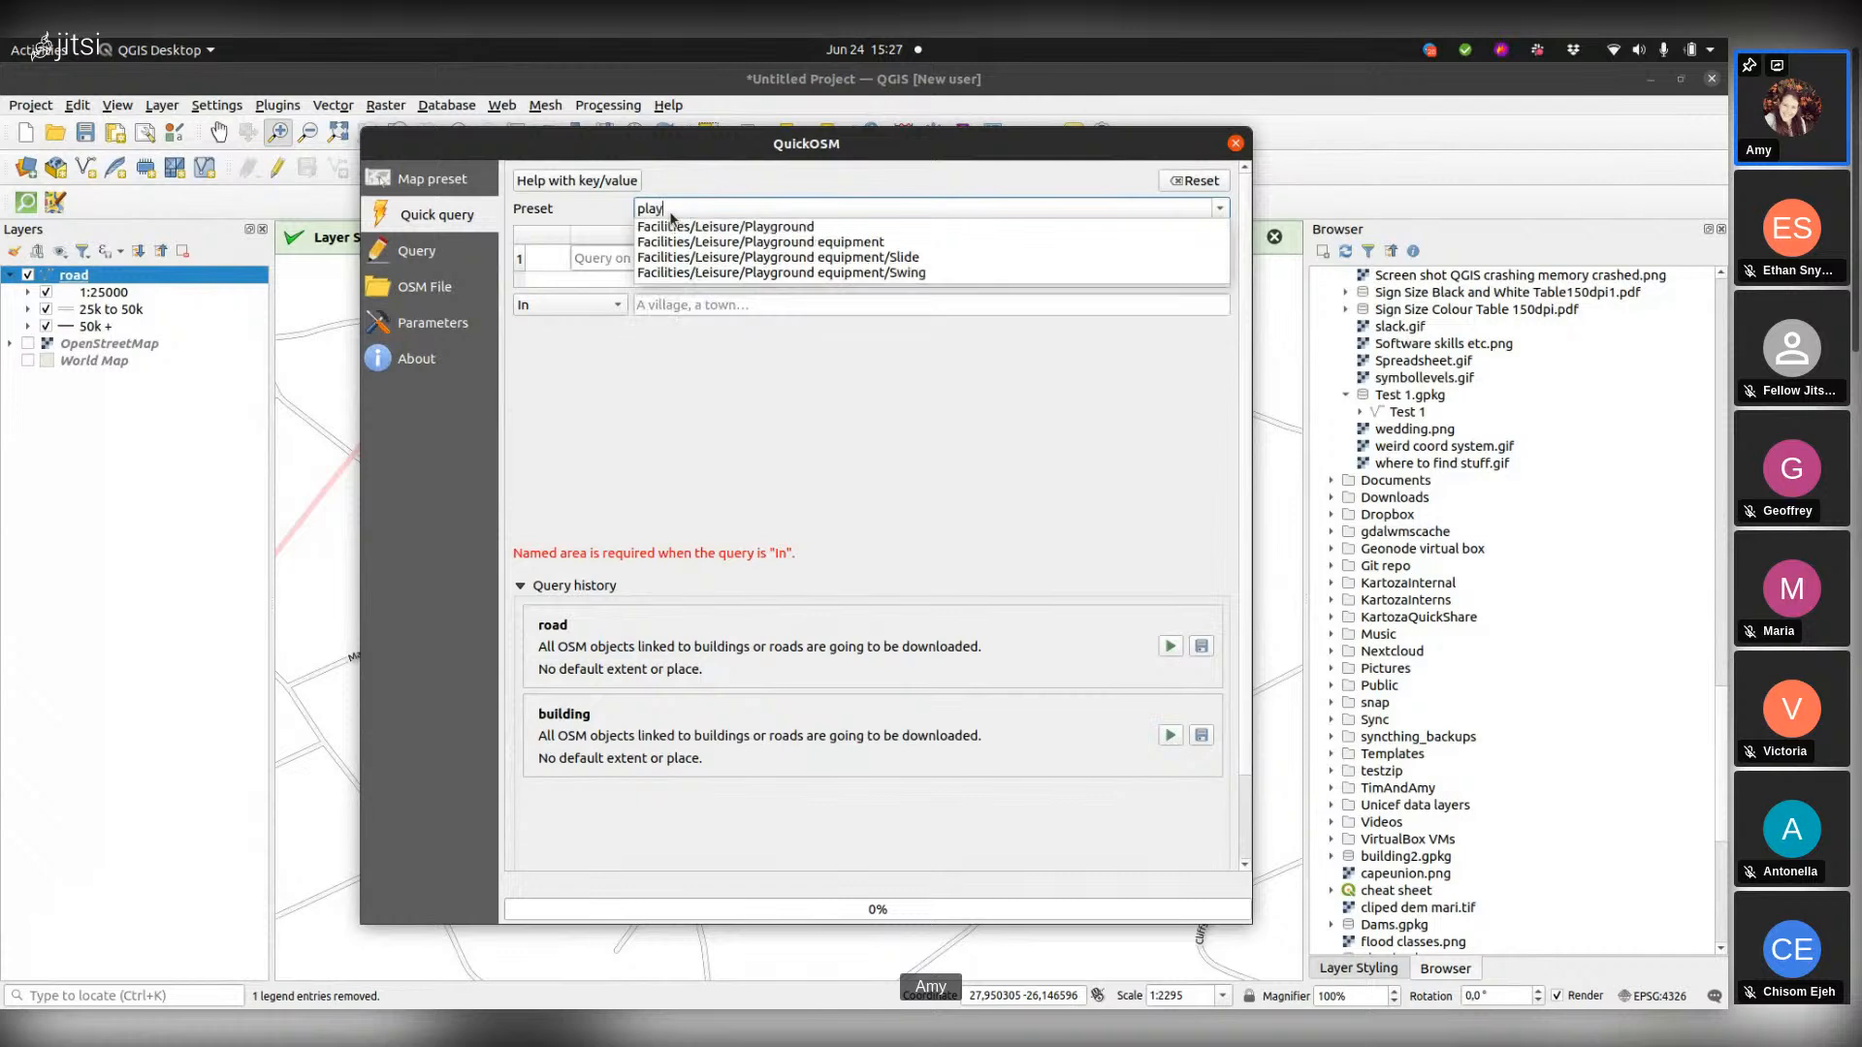
click(761, 233)
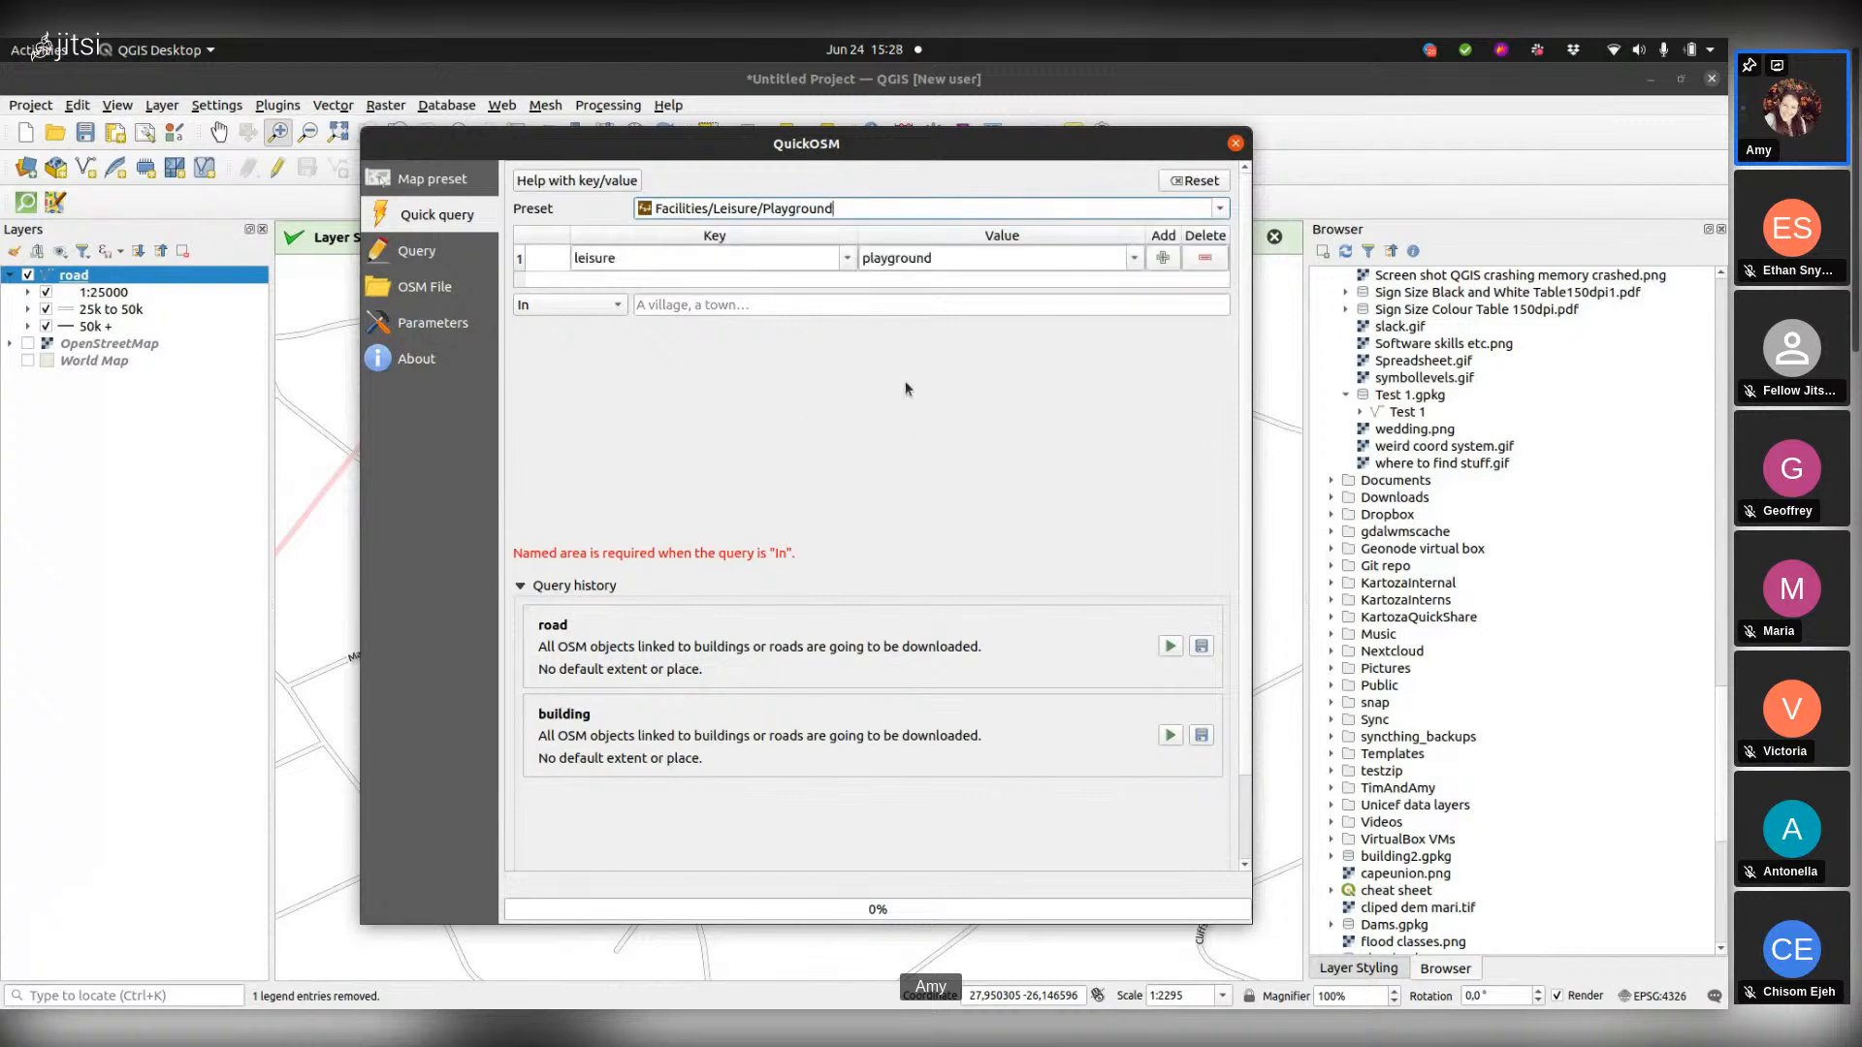
Step: Limit the playground query to the Canvas Extent, run it to download the layer, and close QuickOSM
scroll(883, 449, down, 3)
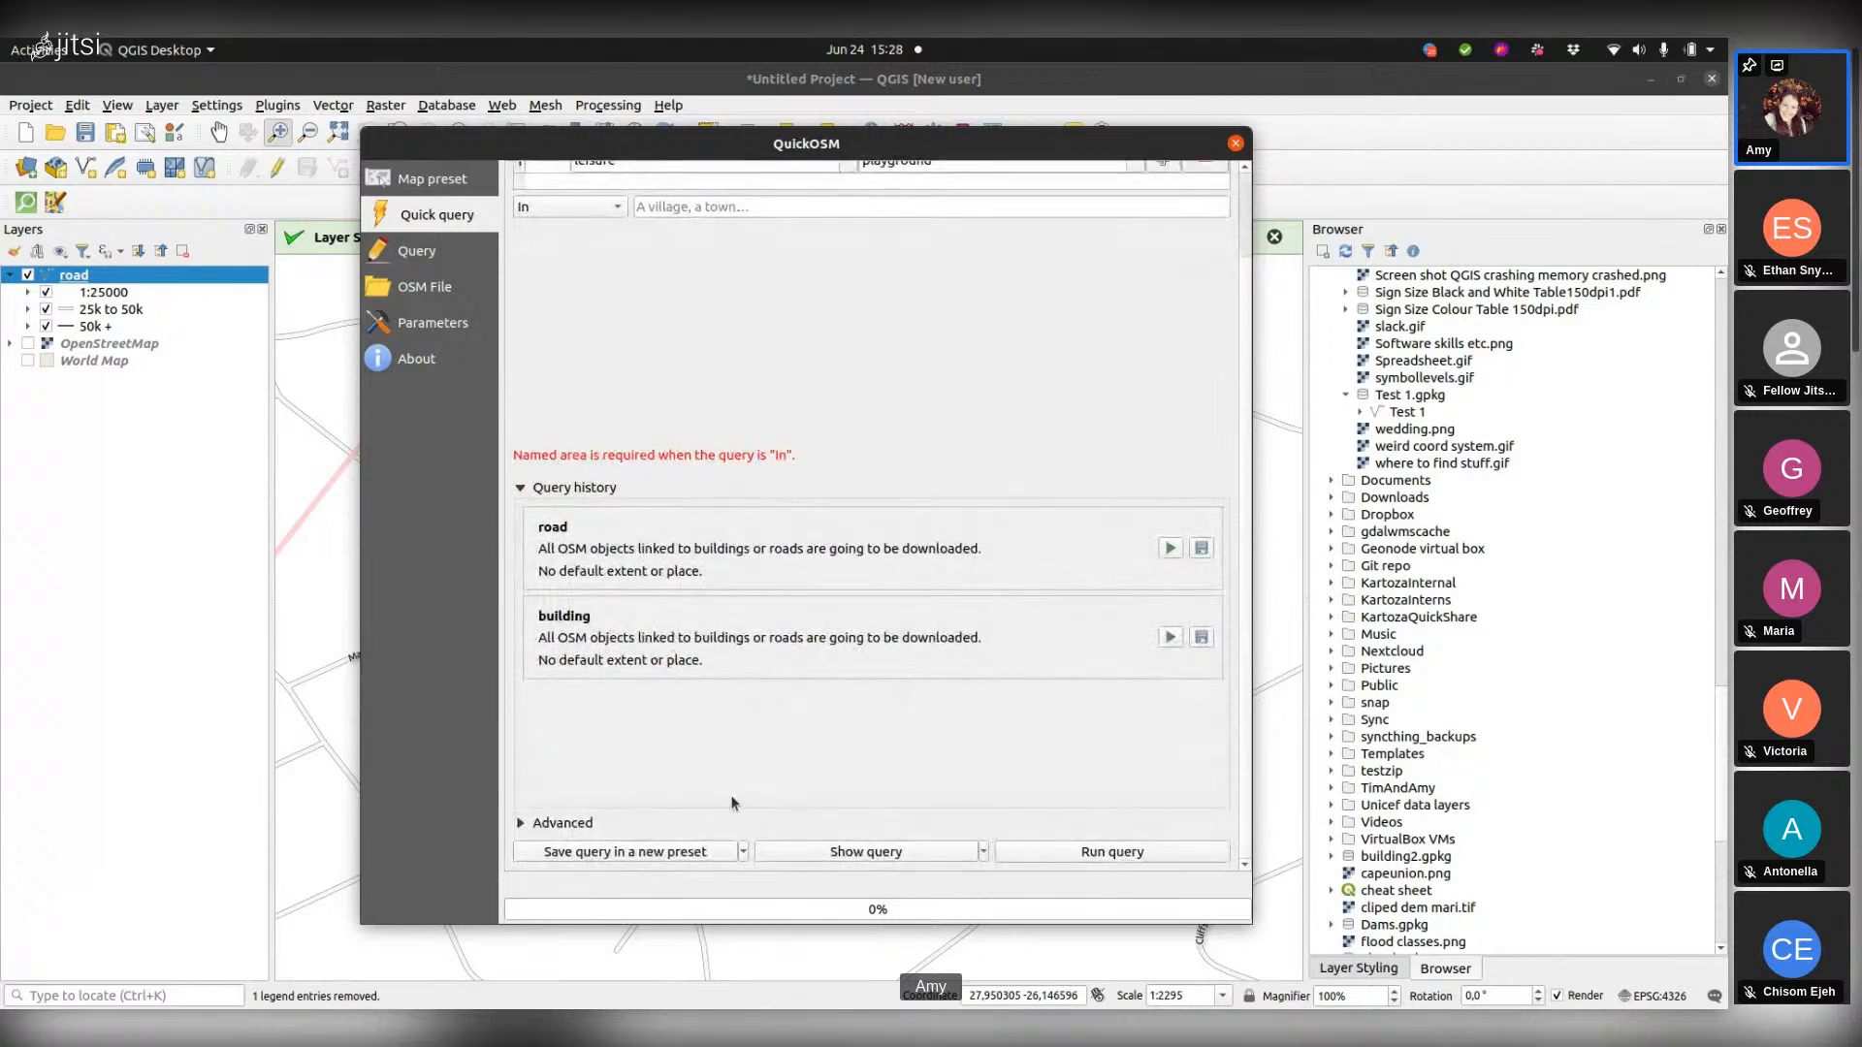
scroll(724, 780, up, 3)
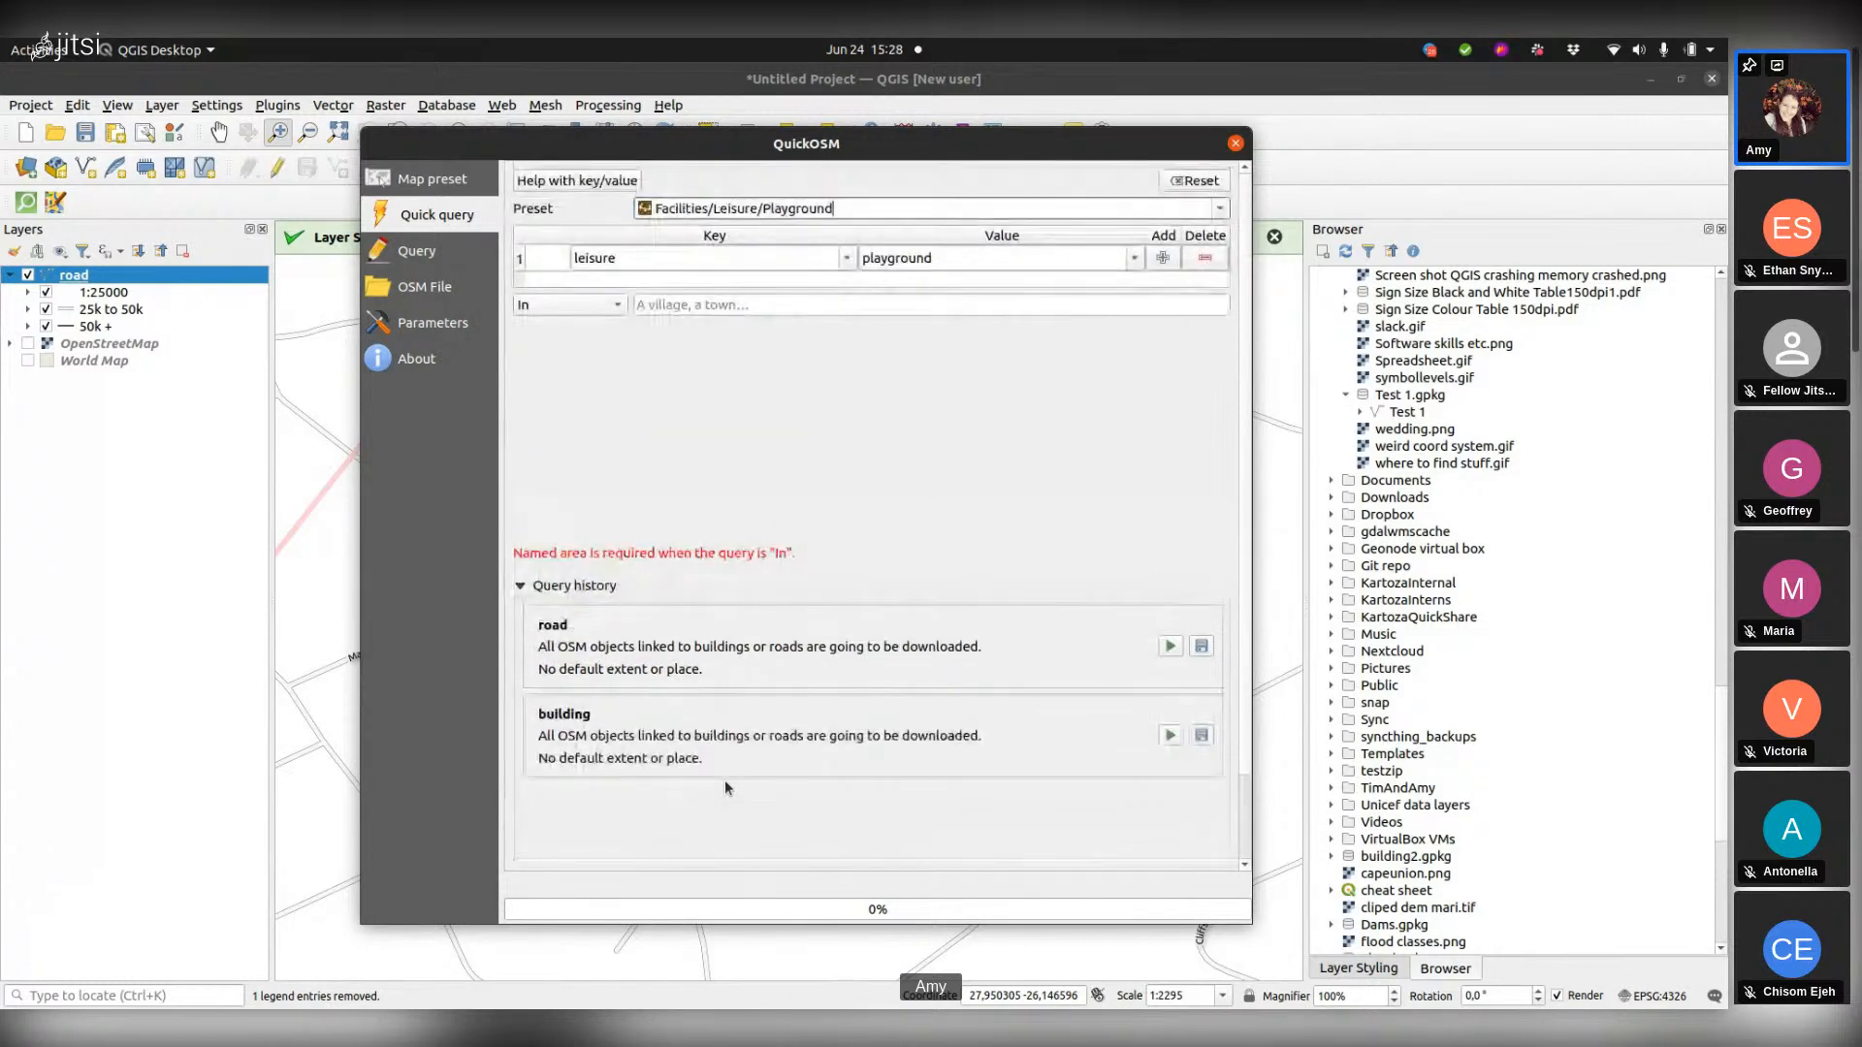
click(609, 304)
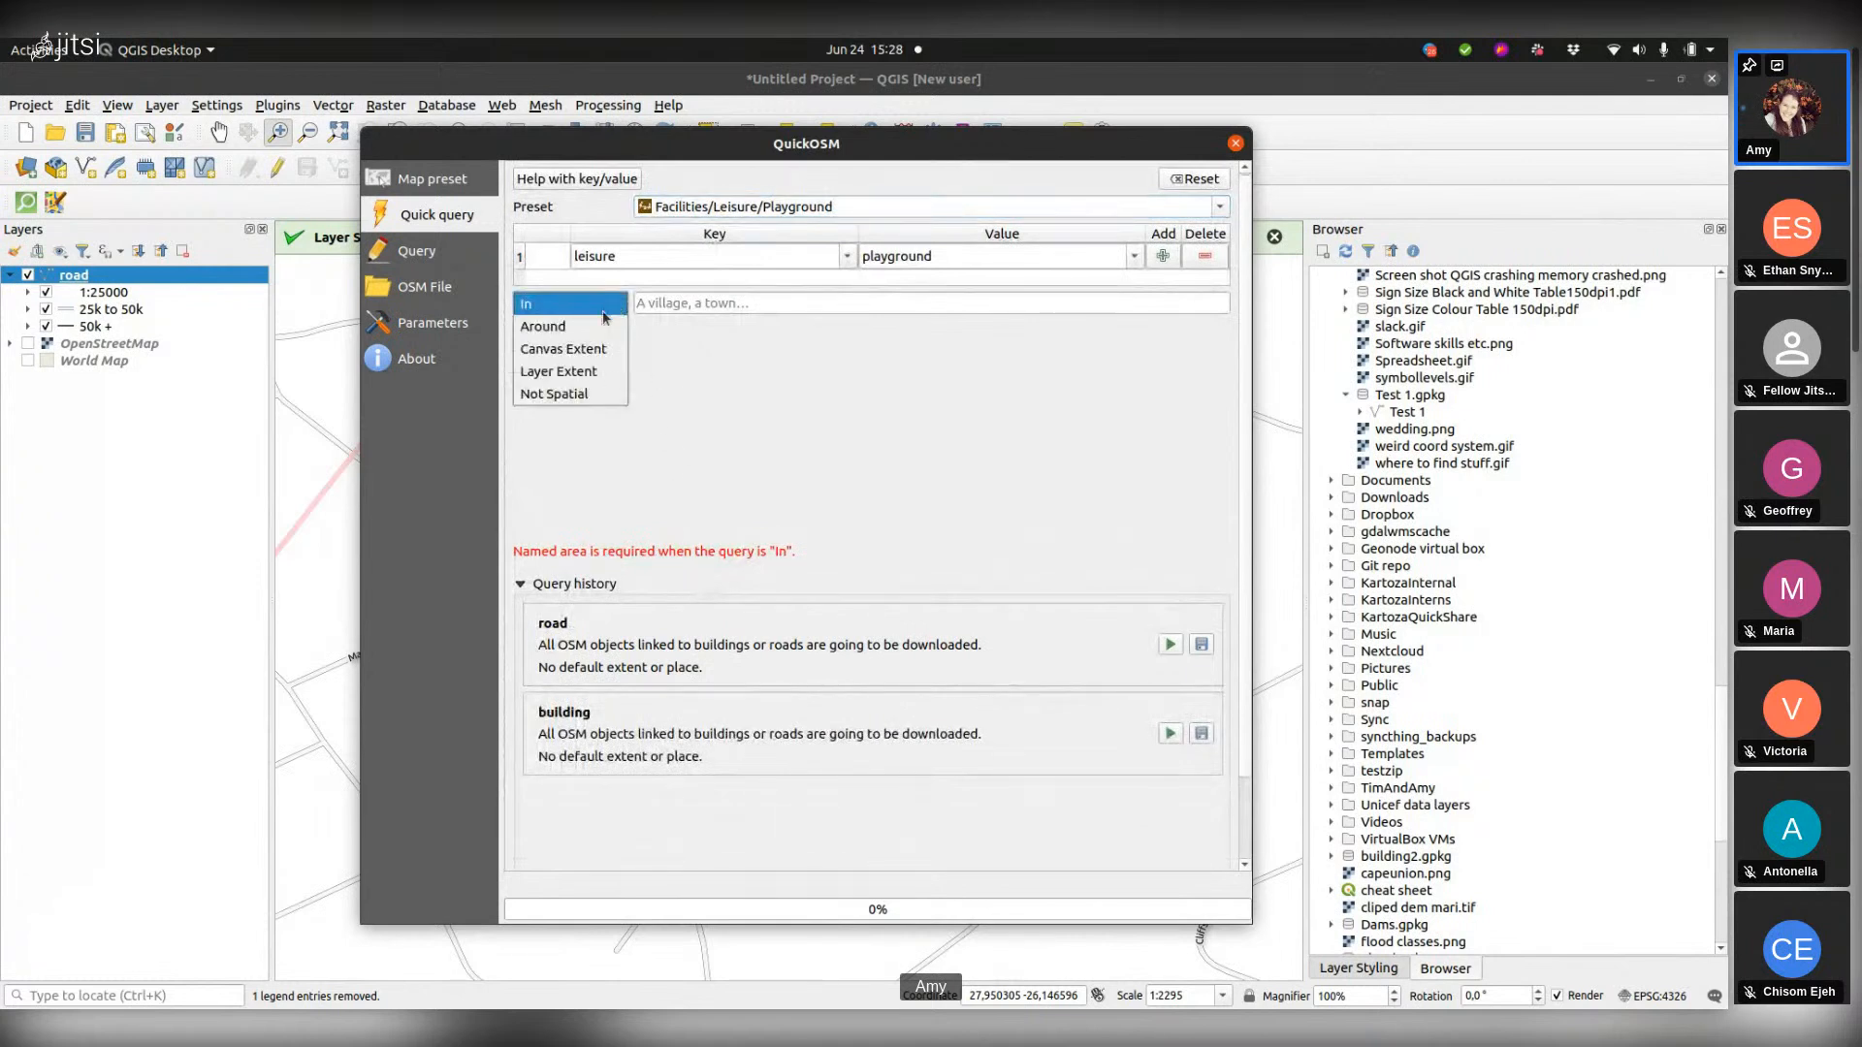
click(582, 349)
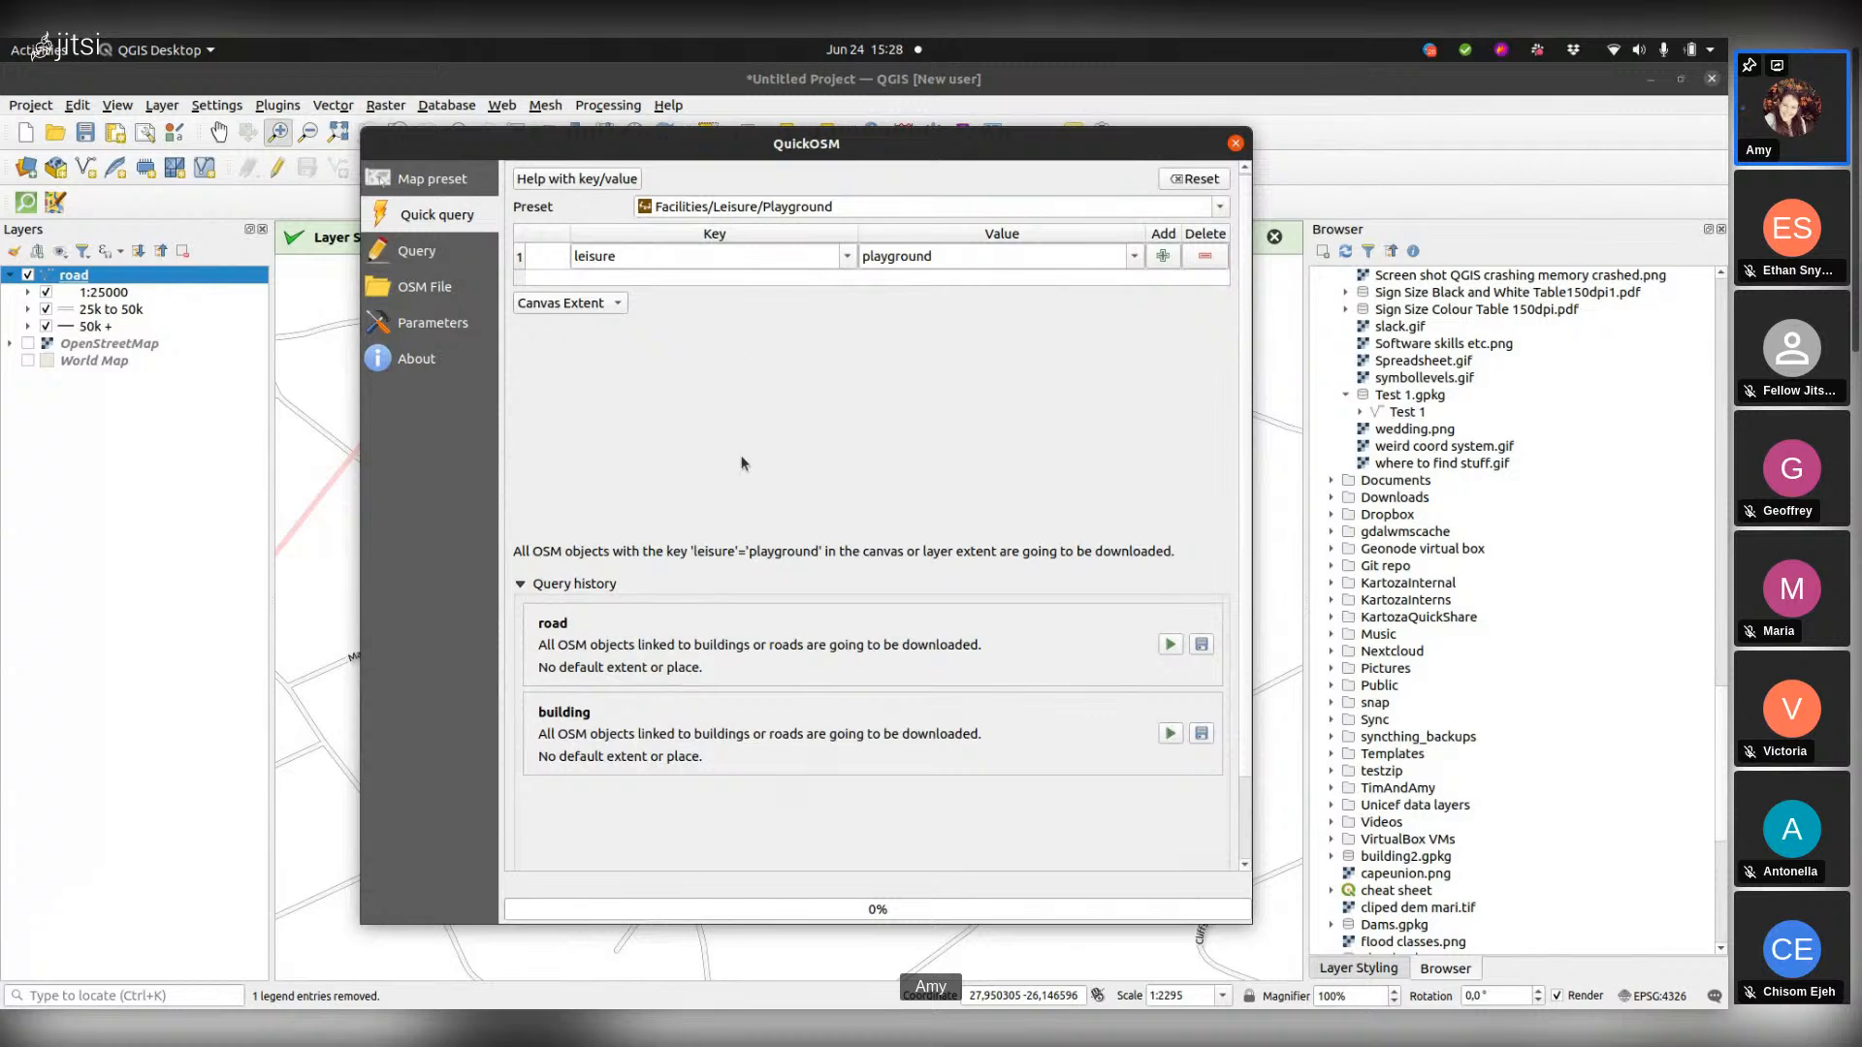
scroll(848, 515, down, 2)
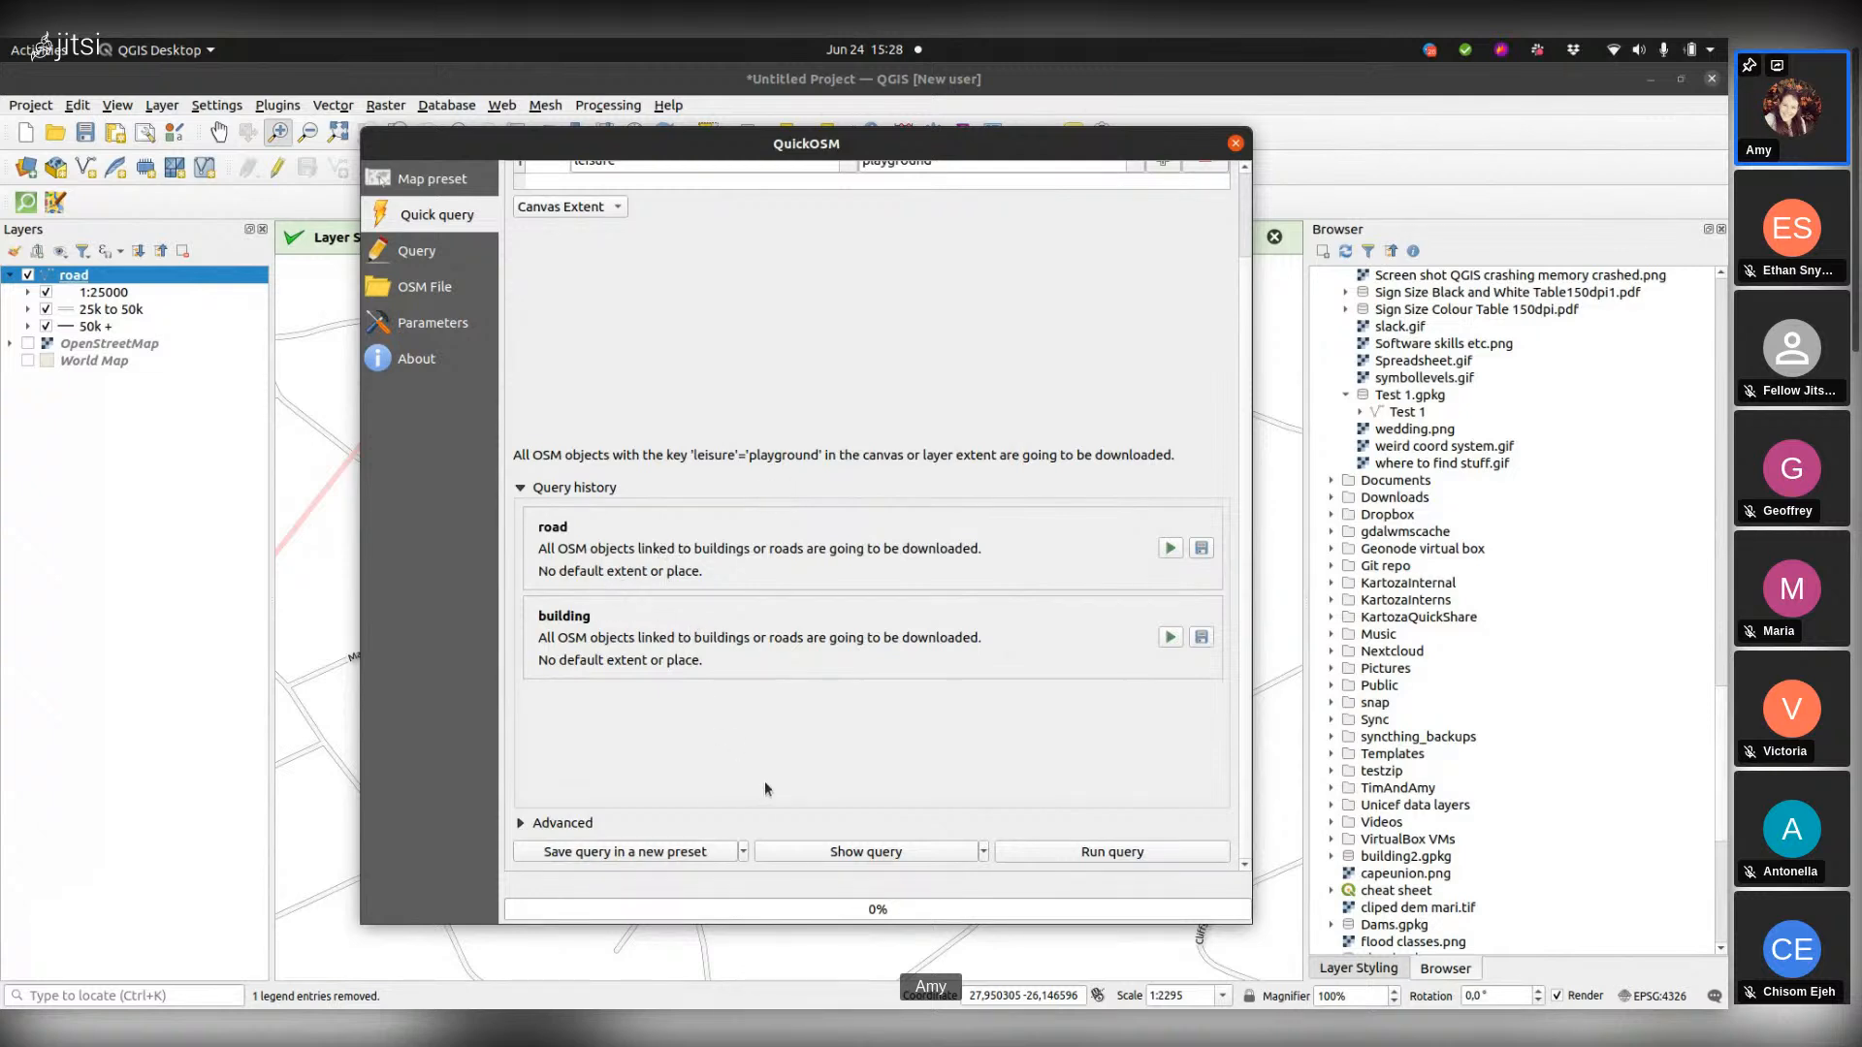
click(1101, 851)
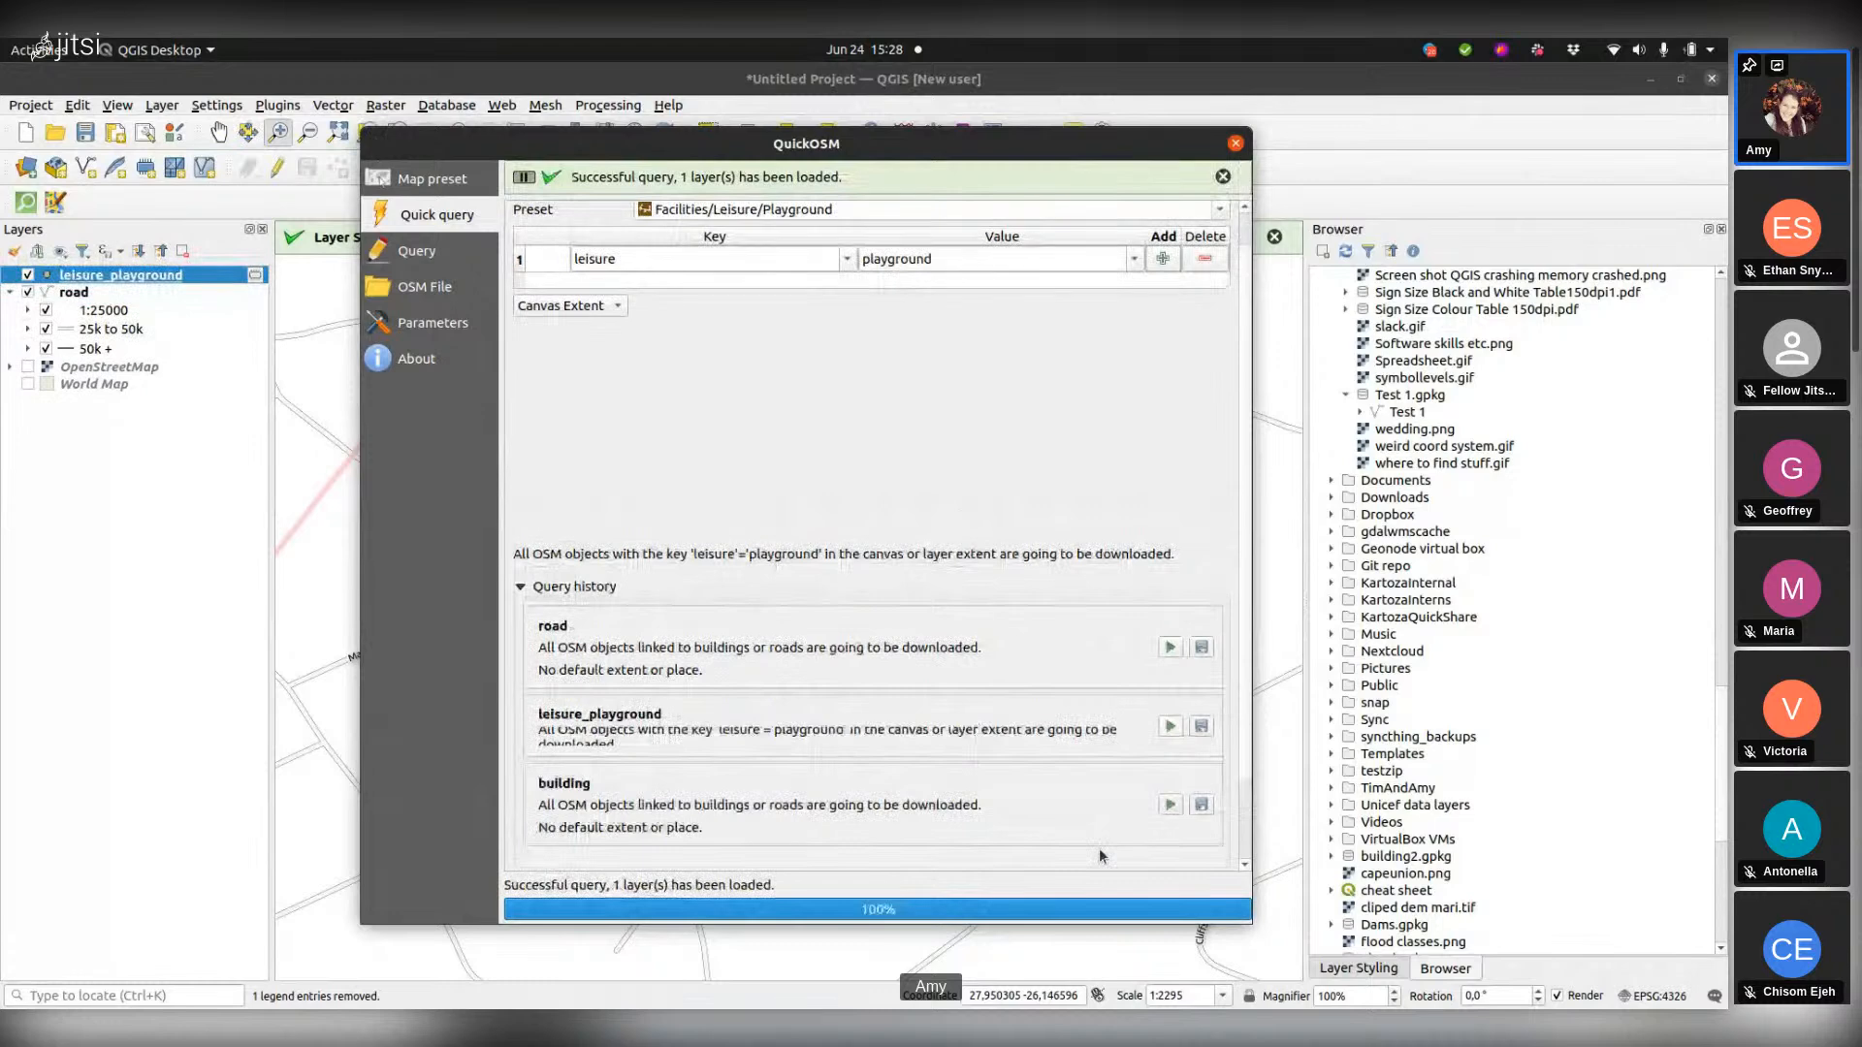
click(1237, 144)
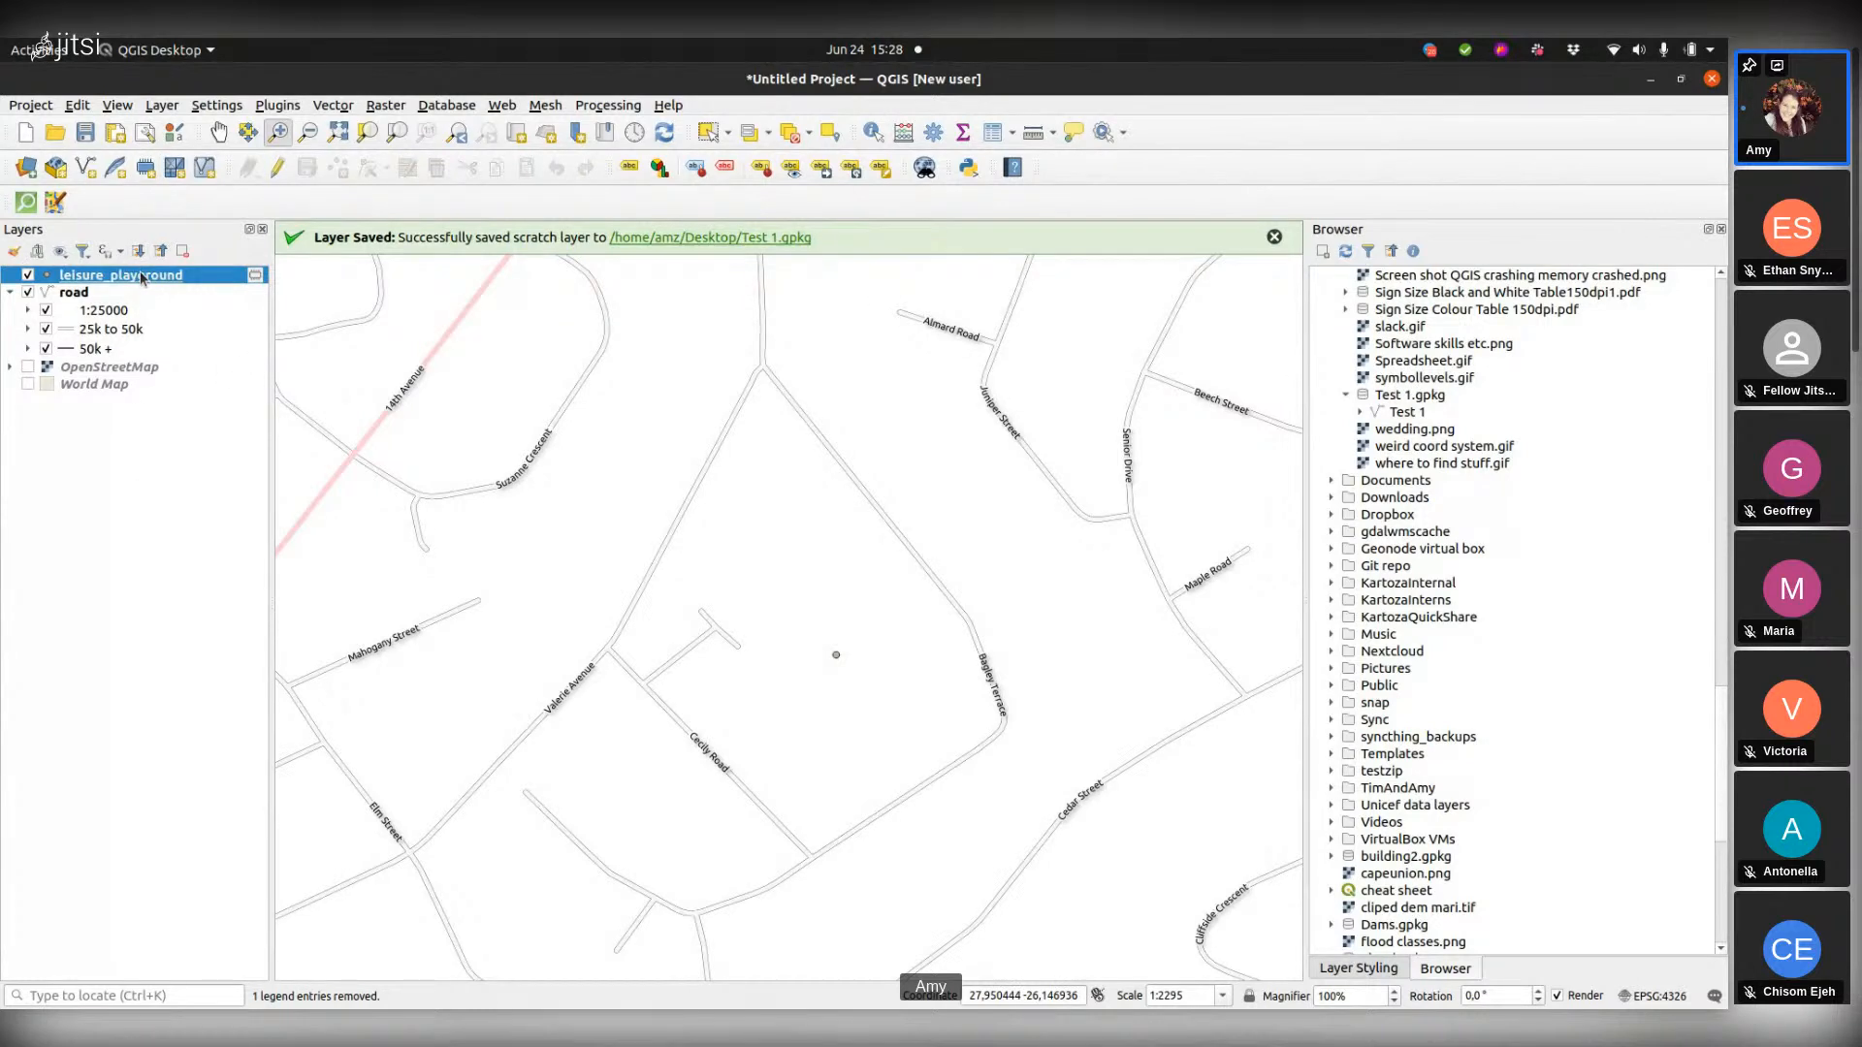
Step: Import the leisure_playground scratch layer into Test 1.gpkg and add the stored copy to the map
drag(122, 277, 1452, 399)
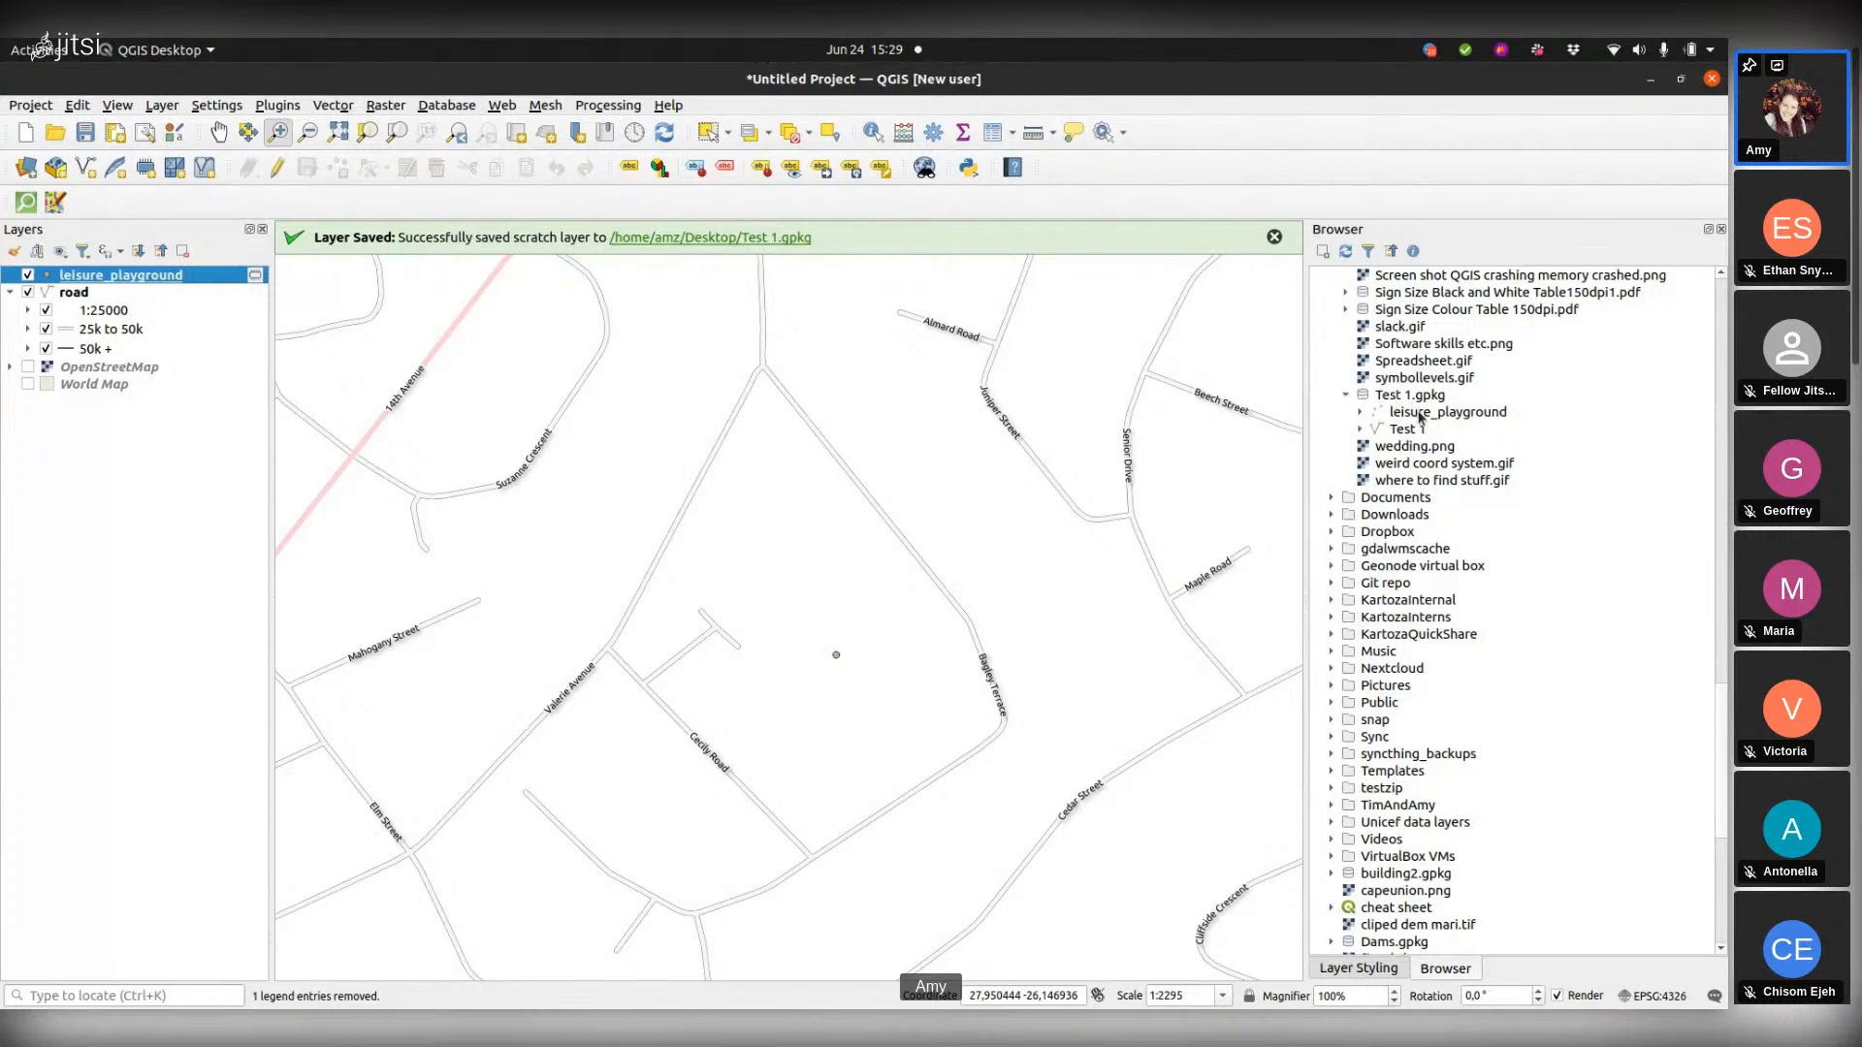
drag(1421, 417, 586, 377)
Step: Remove the temporary leisure_playground scratch layer from the project, keeping the GeoPackage copy
click(203, 292)
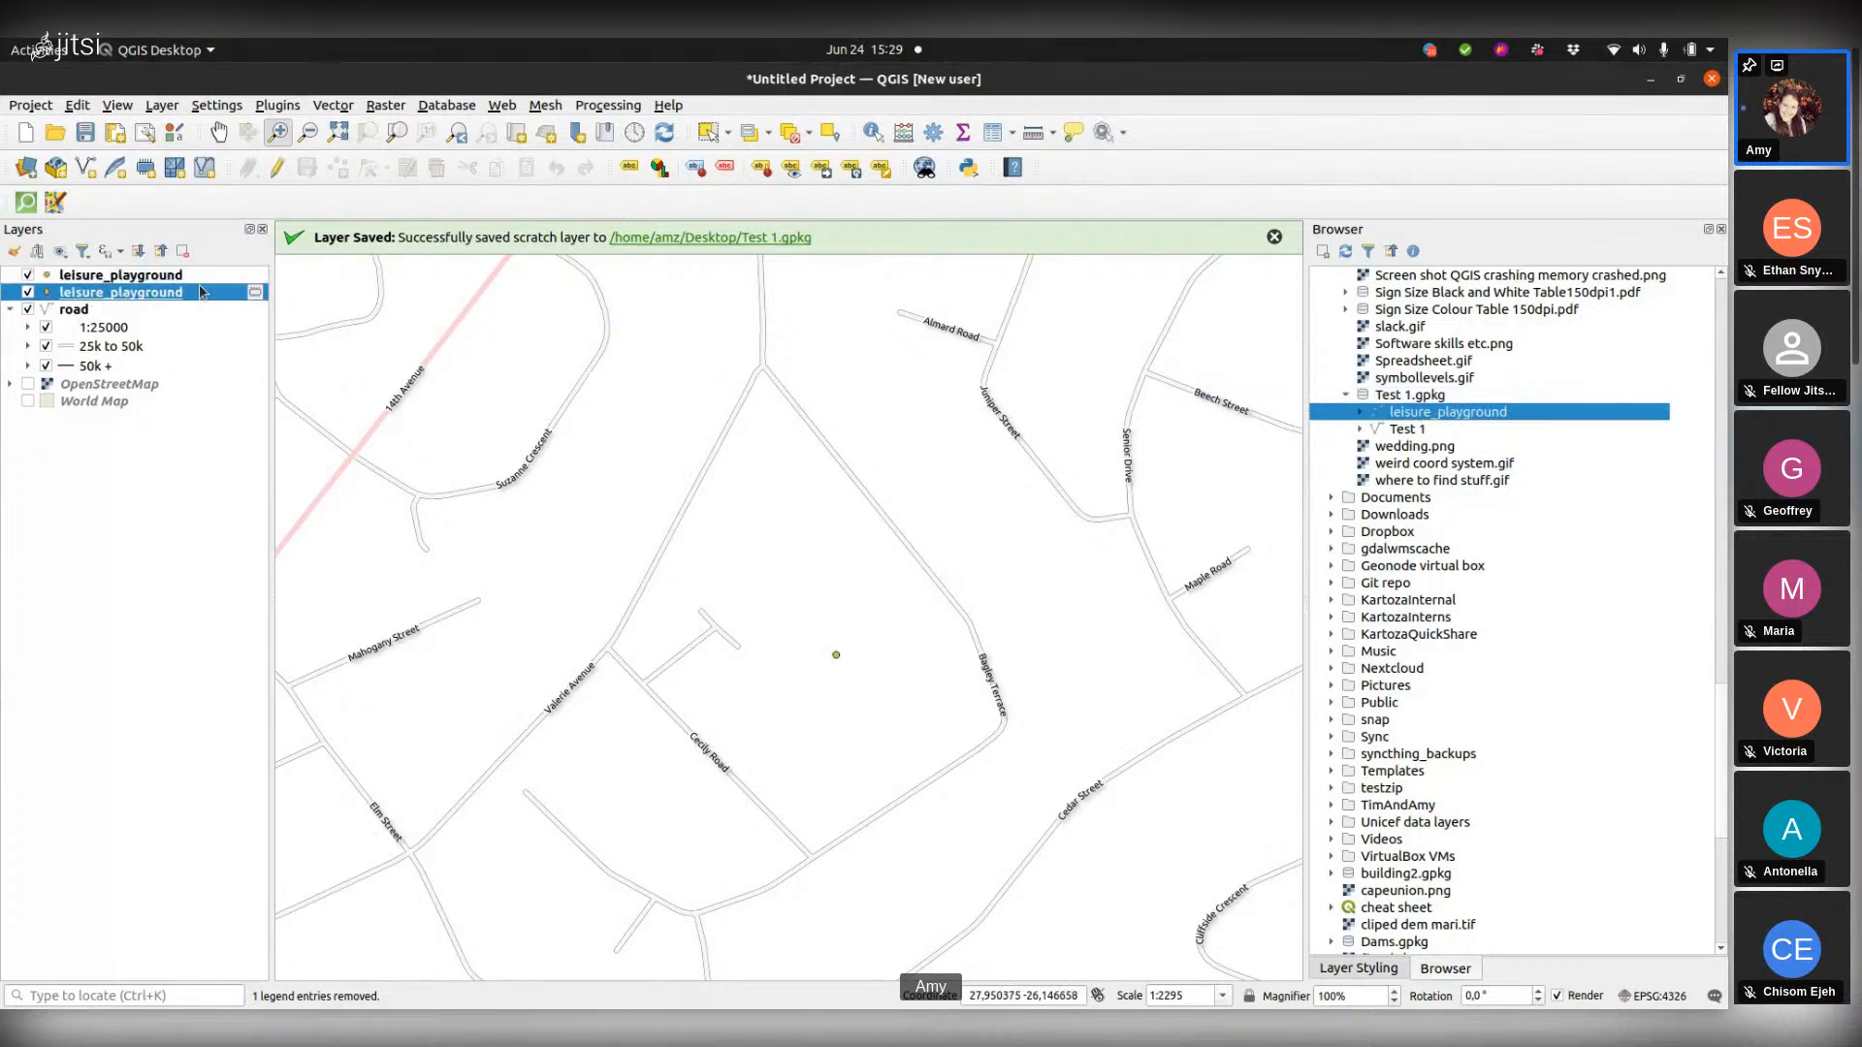
key(ctrl+d)
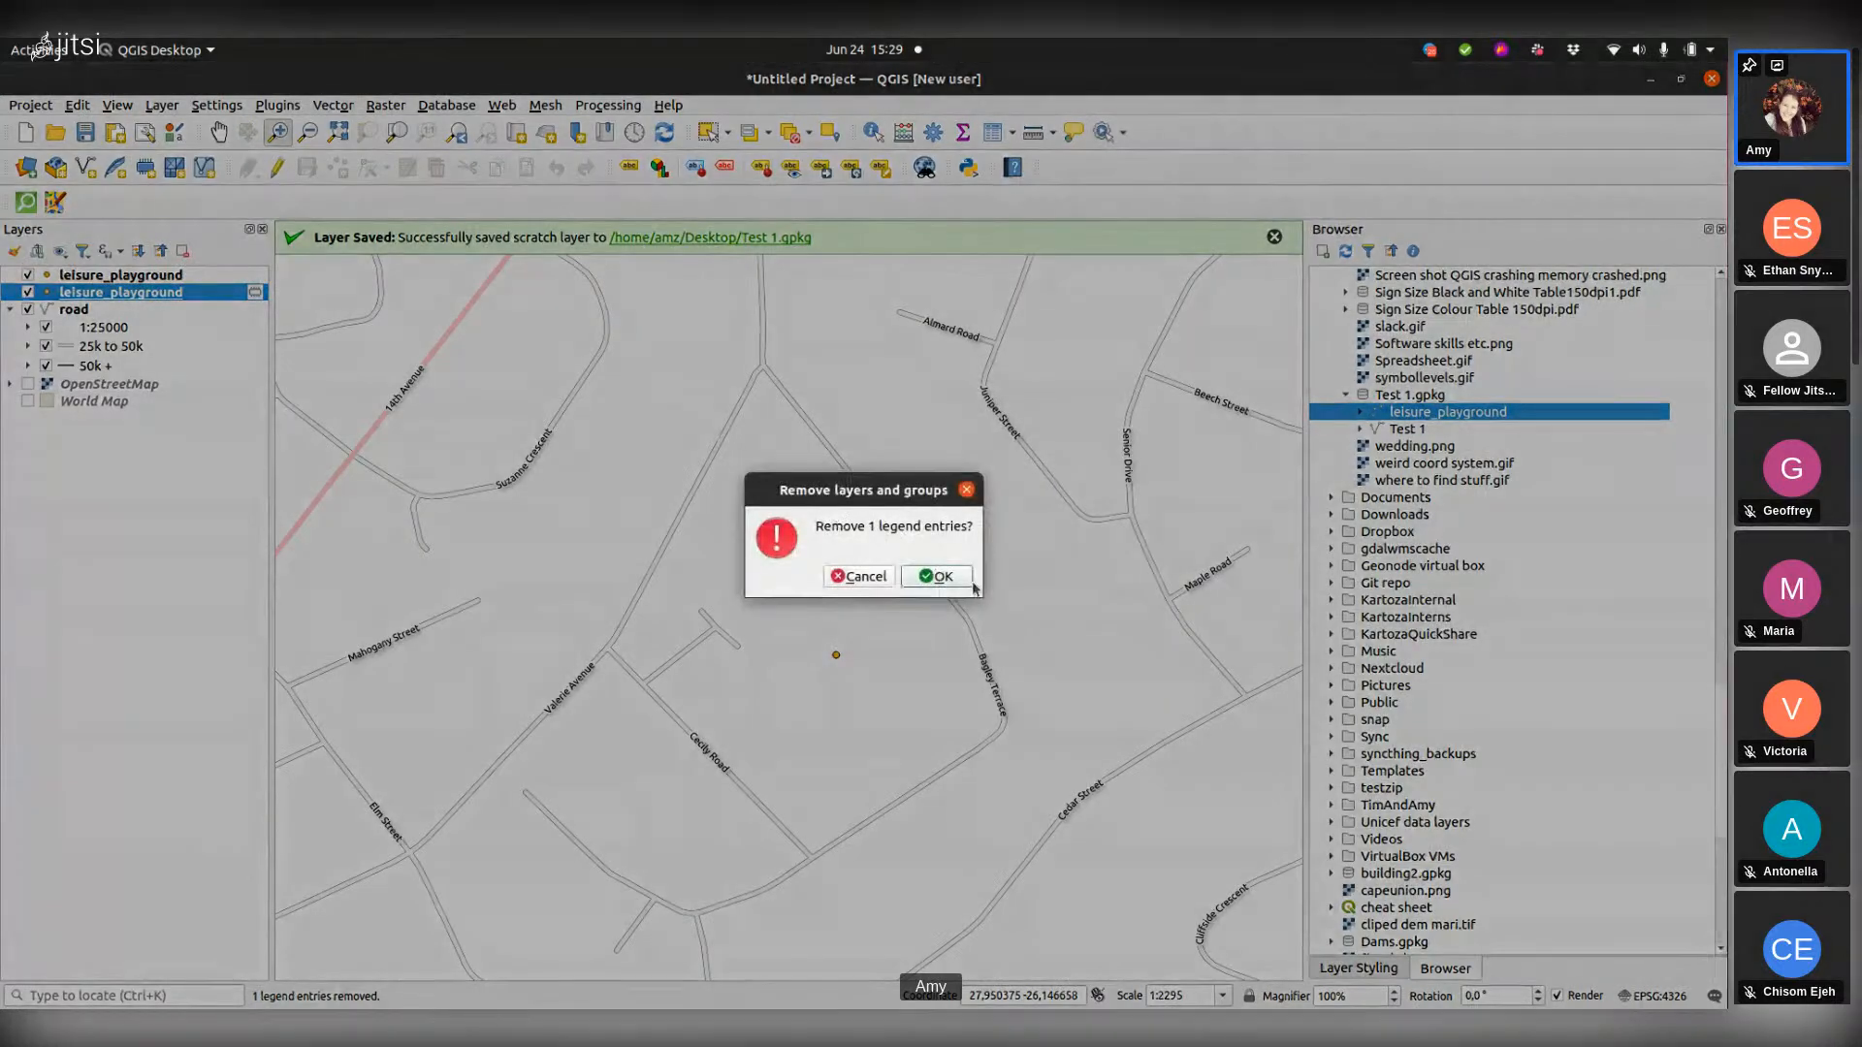
key(Return)
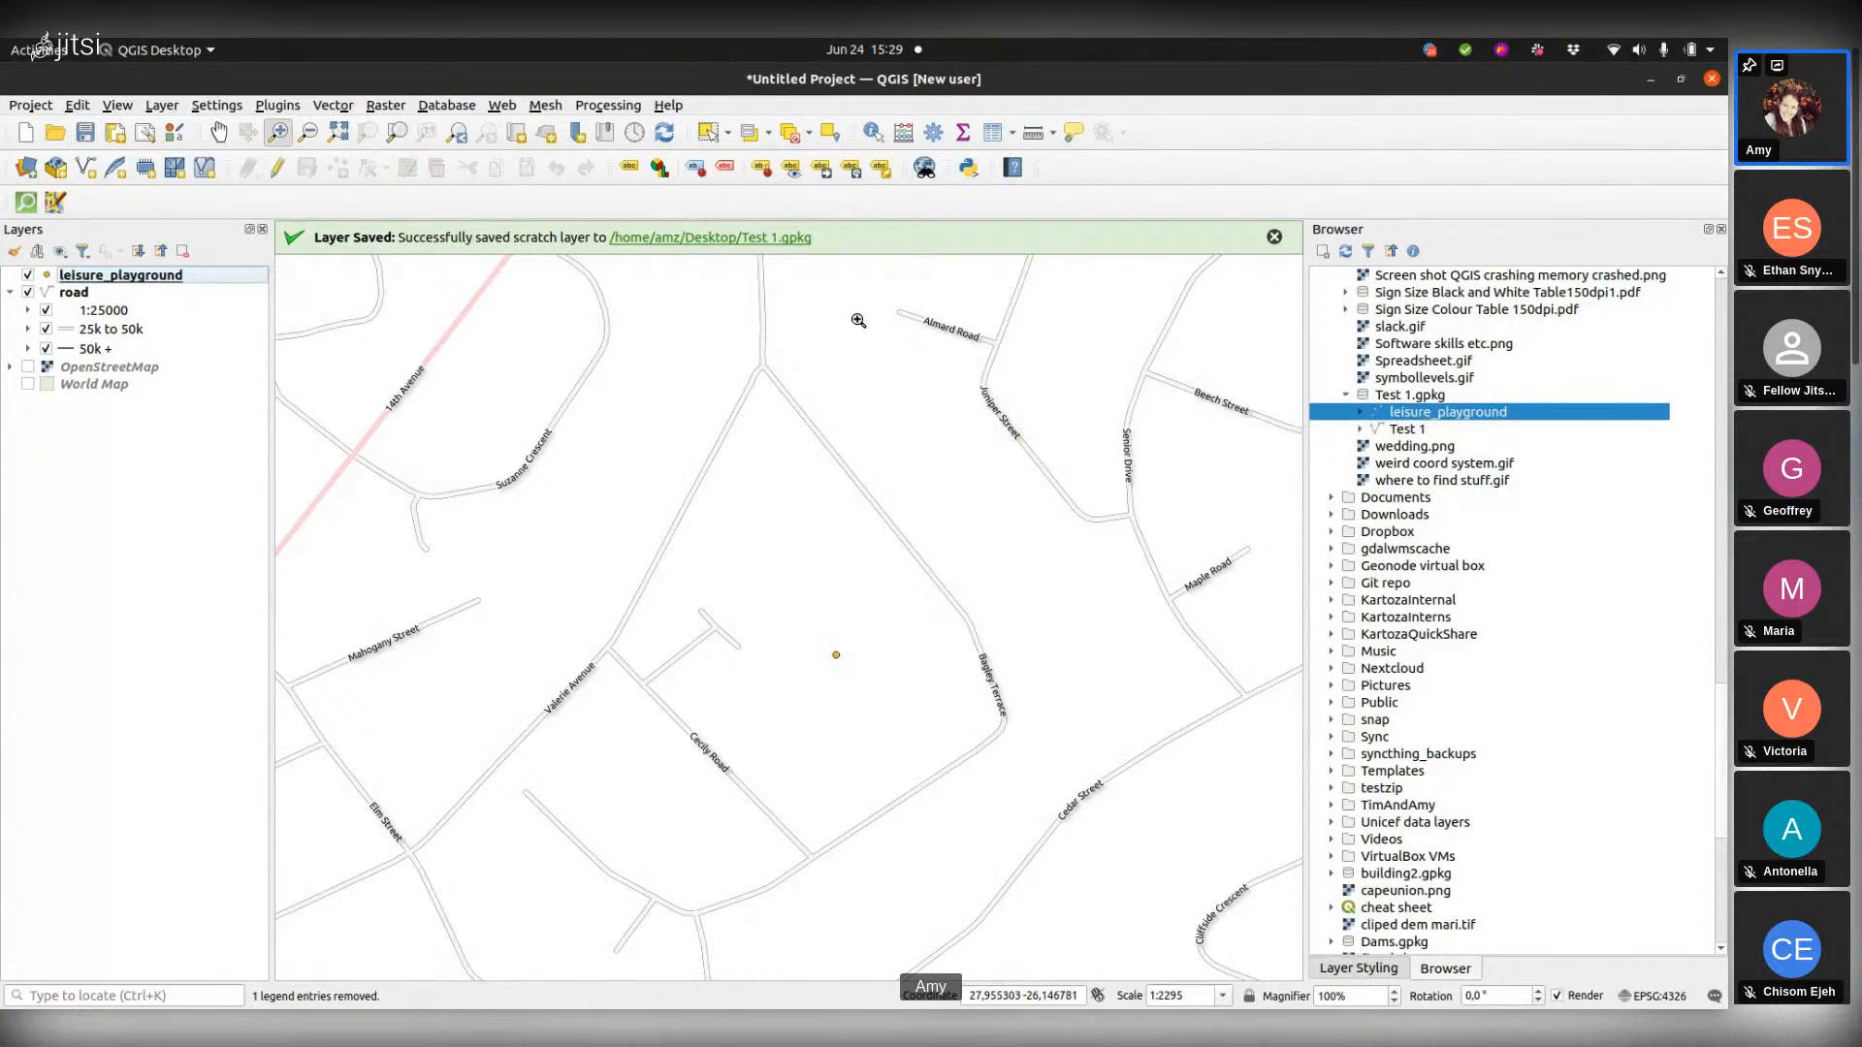
Step: Save the QGIS project on the Desktop under the name Test 1
mouse_move(5, 339)
click(42, 105)
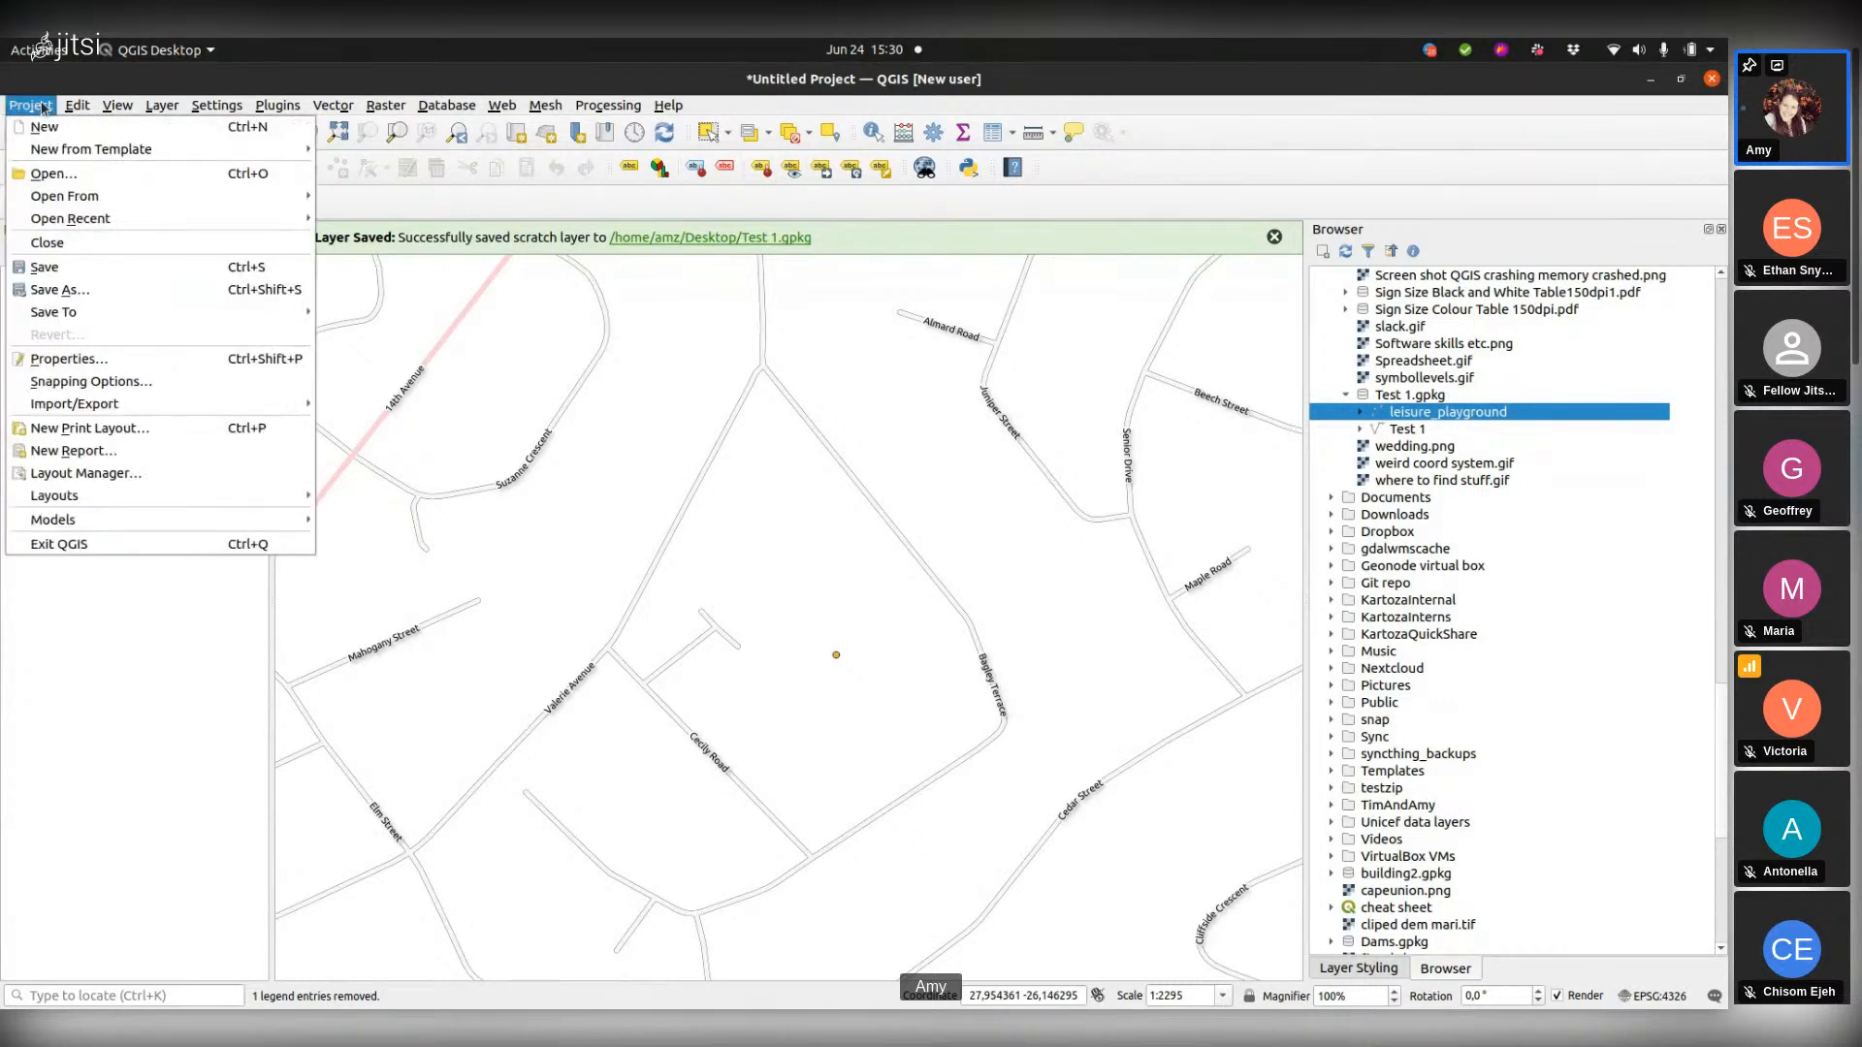
click(59, 294)
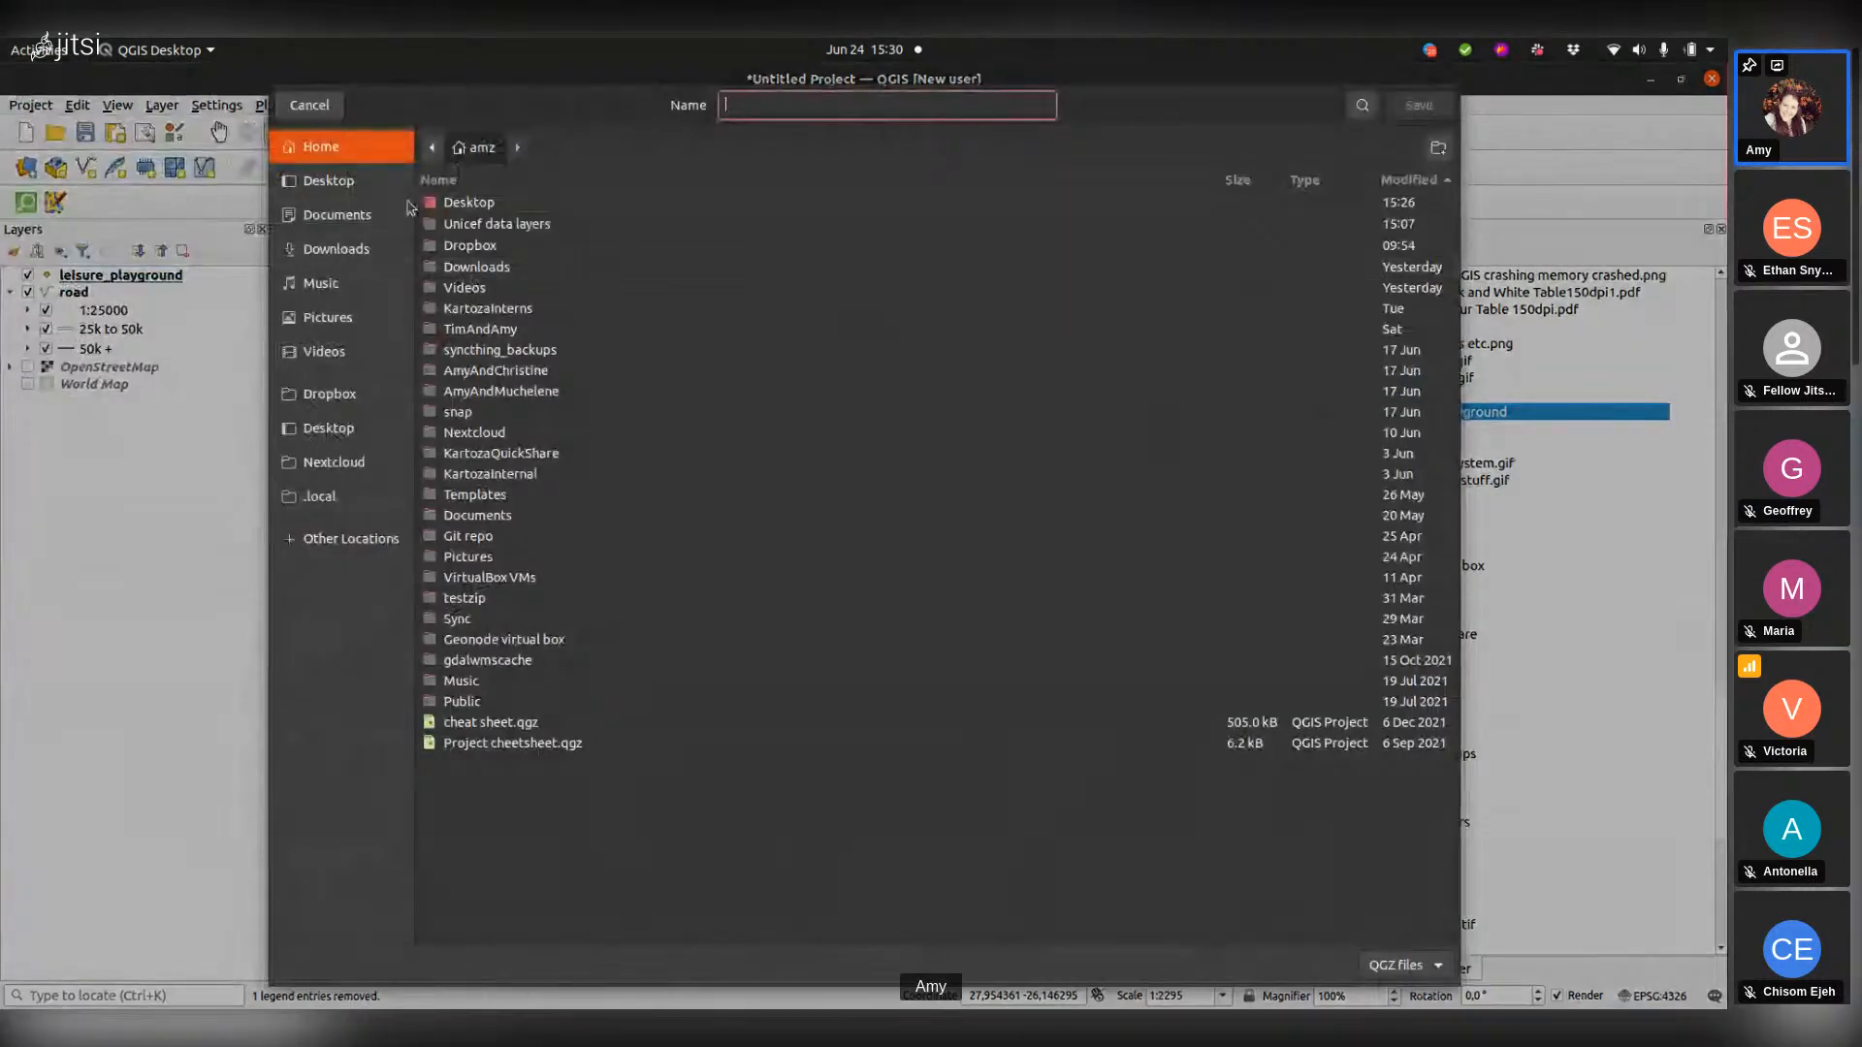
click(365, 188)
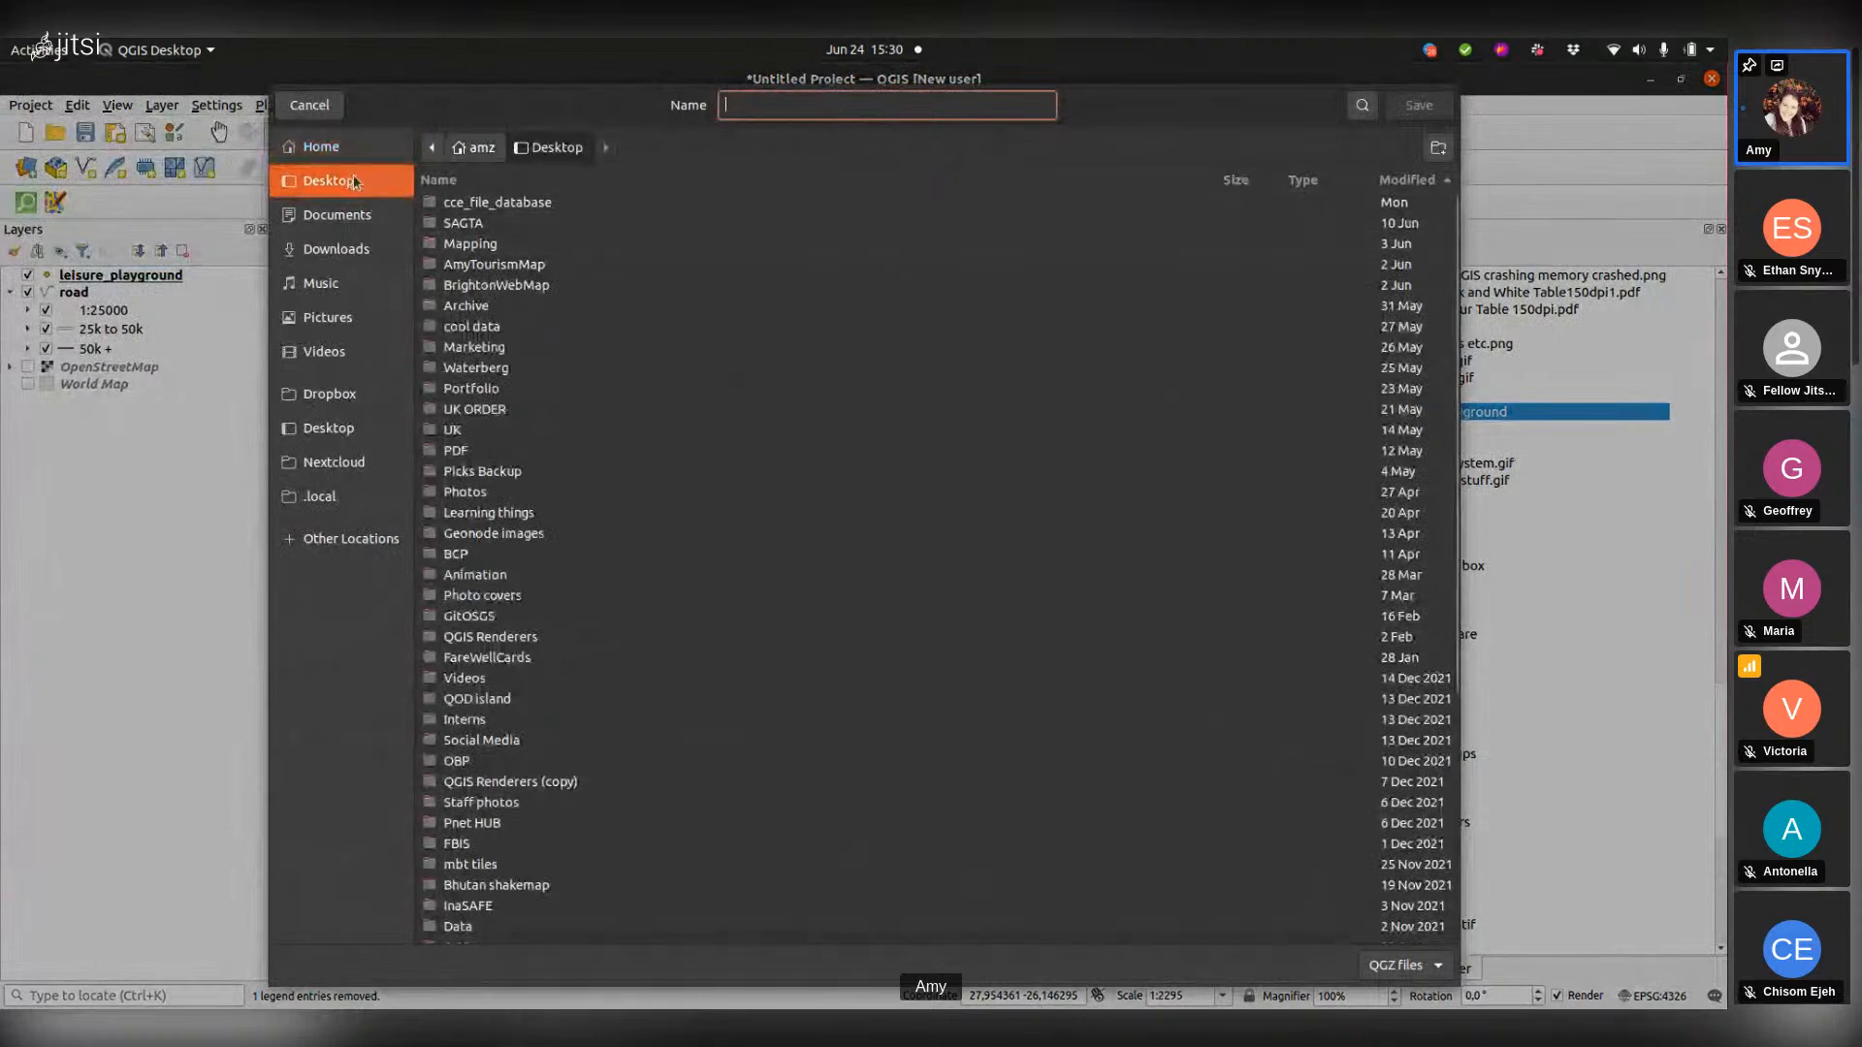
scroll(634, 524, down, 3)
scroll(634, 523, down, 3)
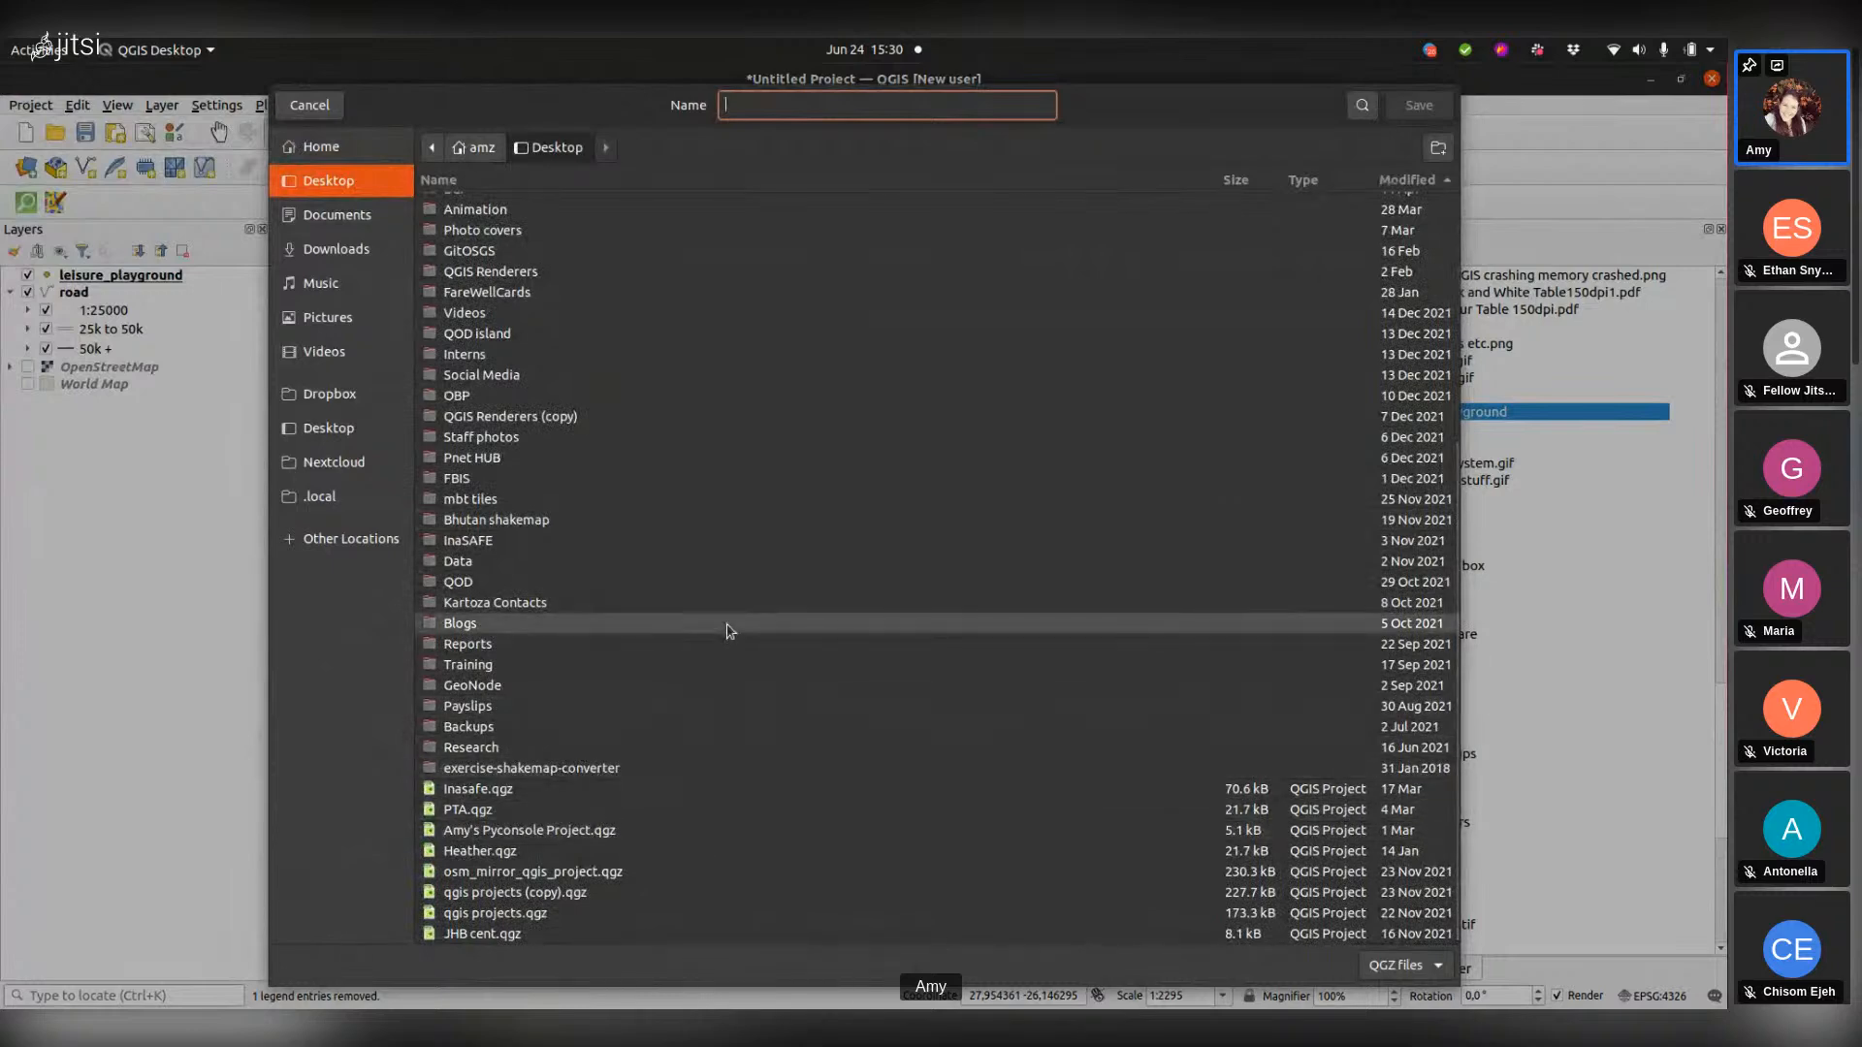
scroll(730, 631, up, 3)
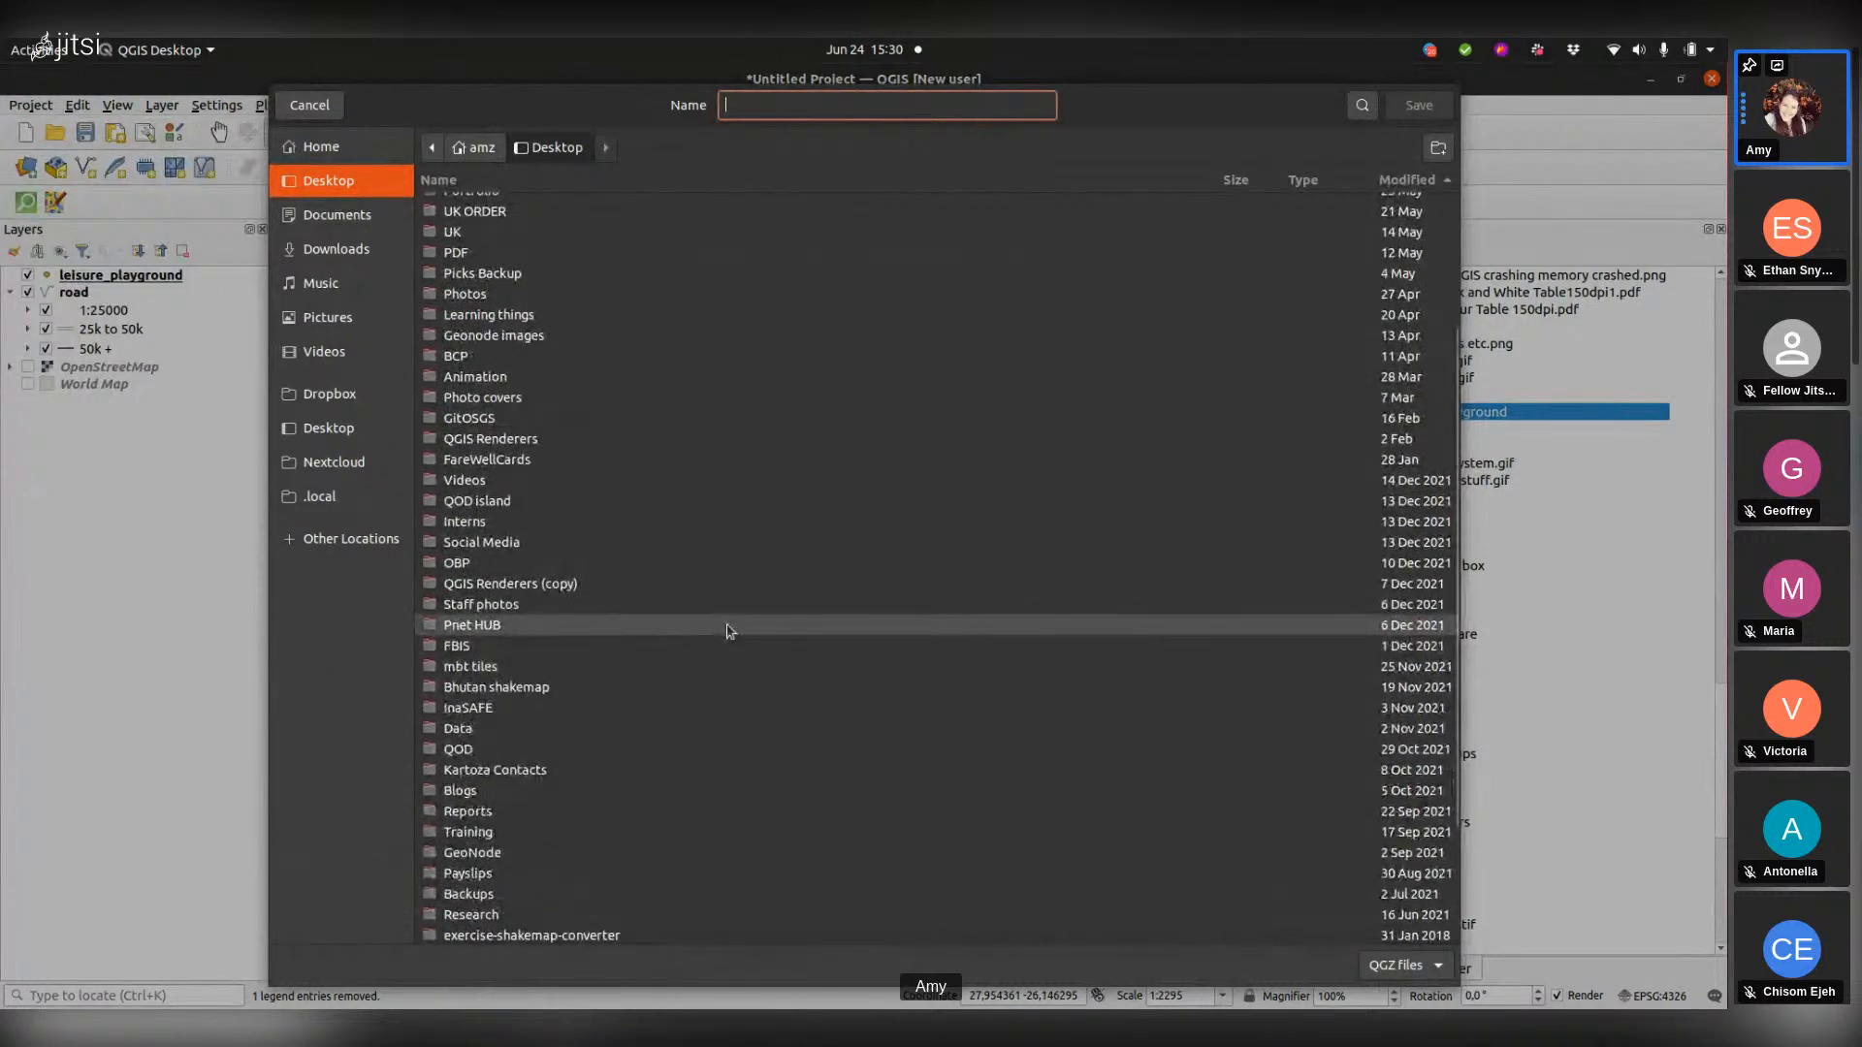
scroll(729, 632, up, 2)
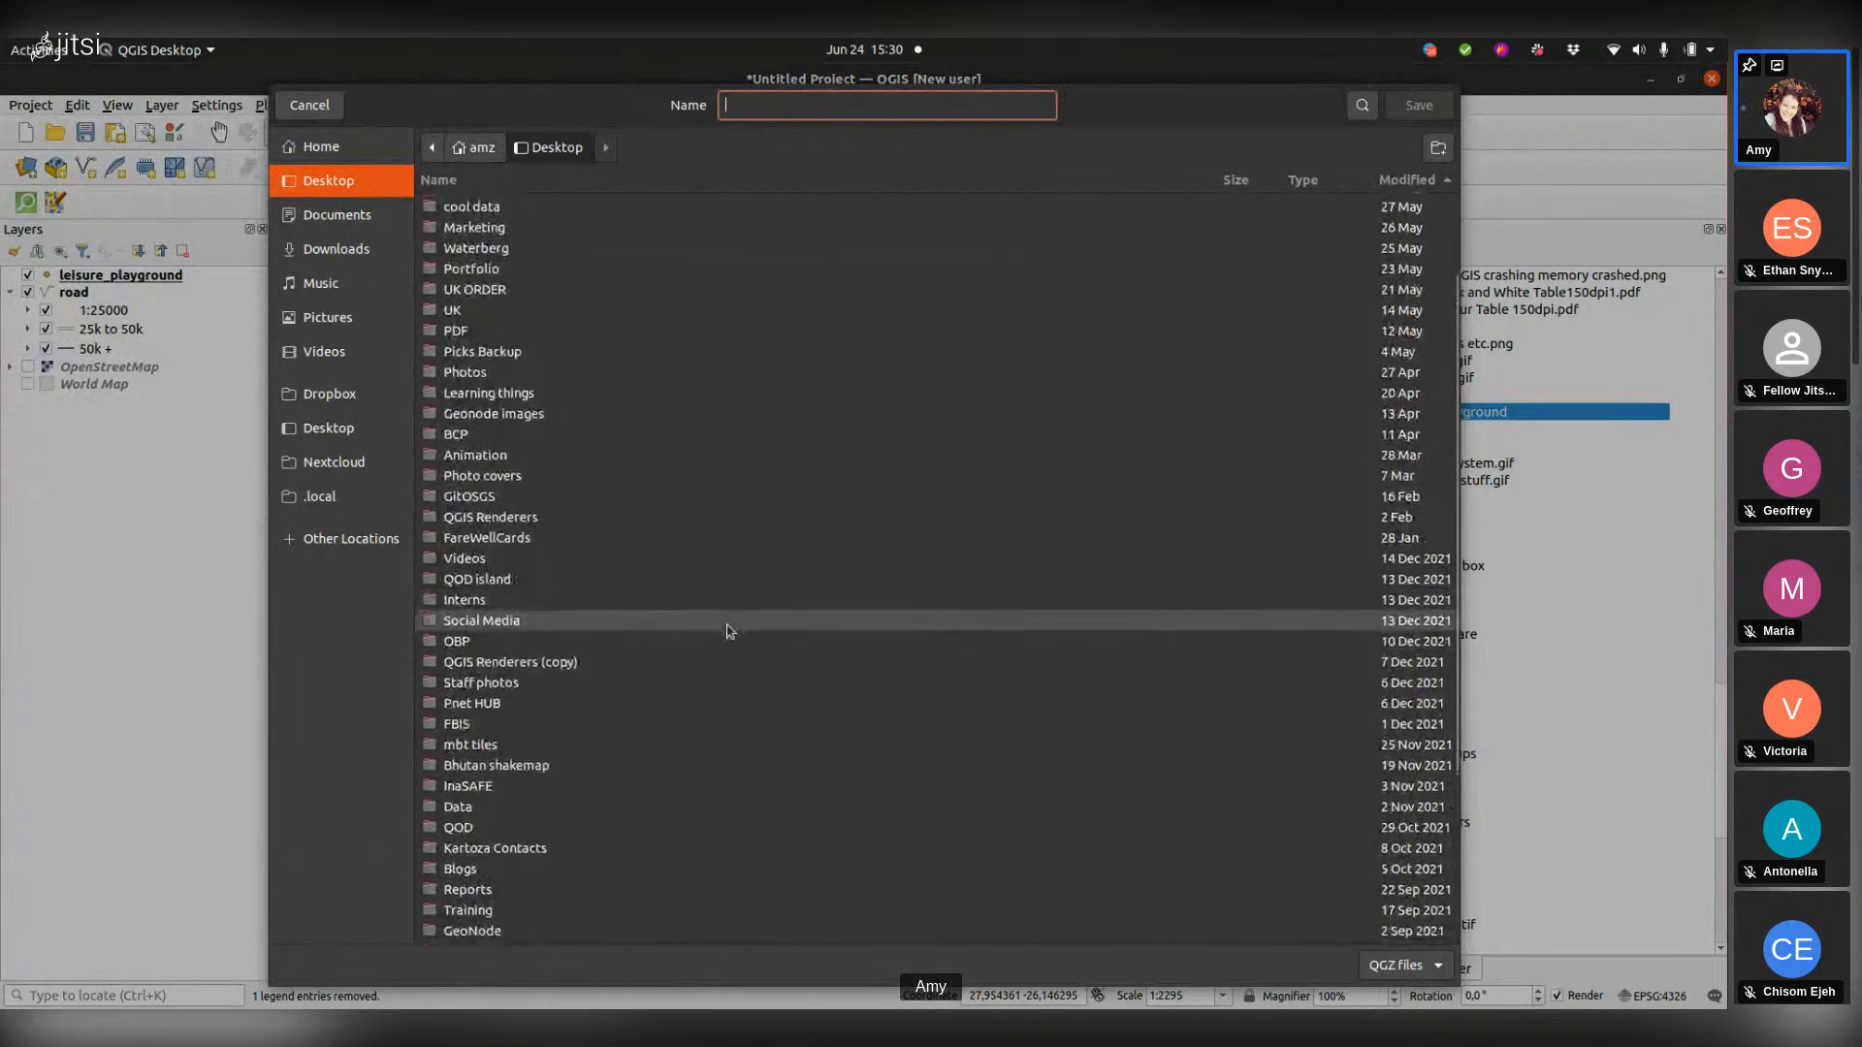
scroll(729, 632, up, 2)
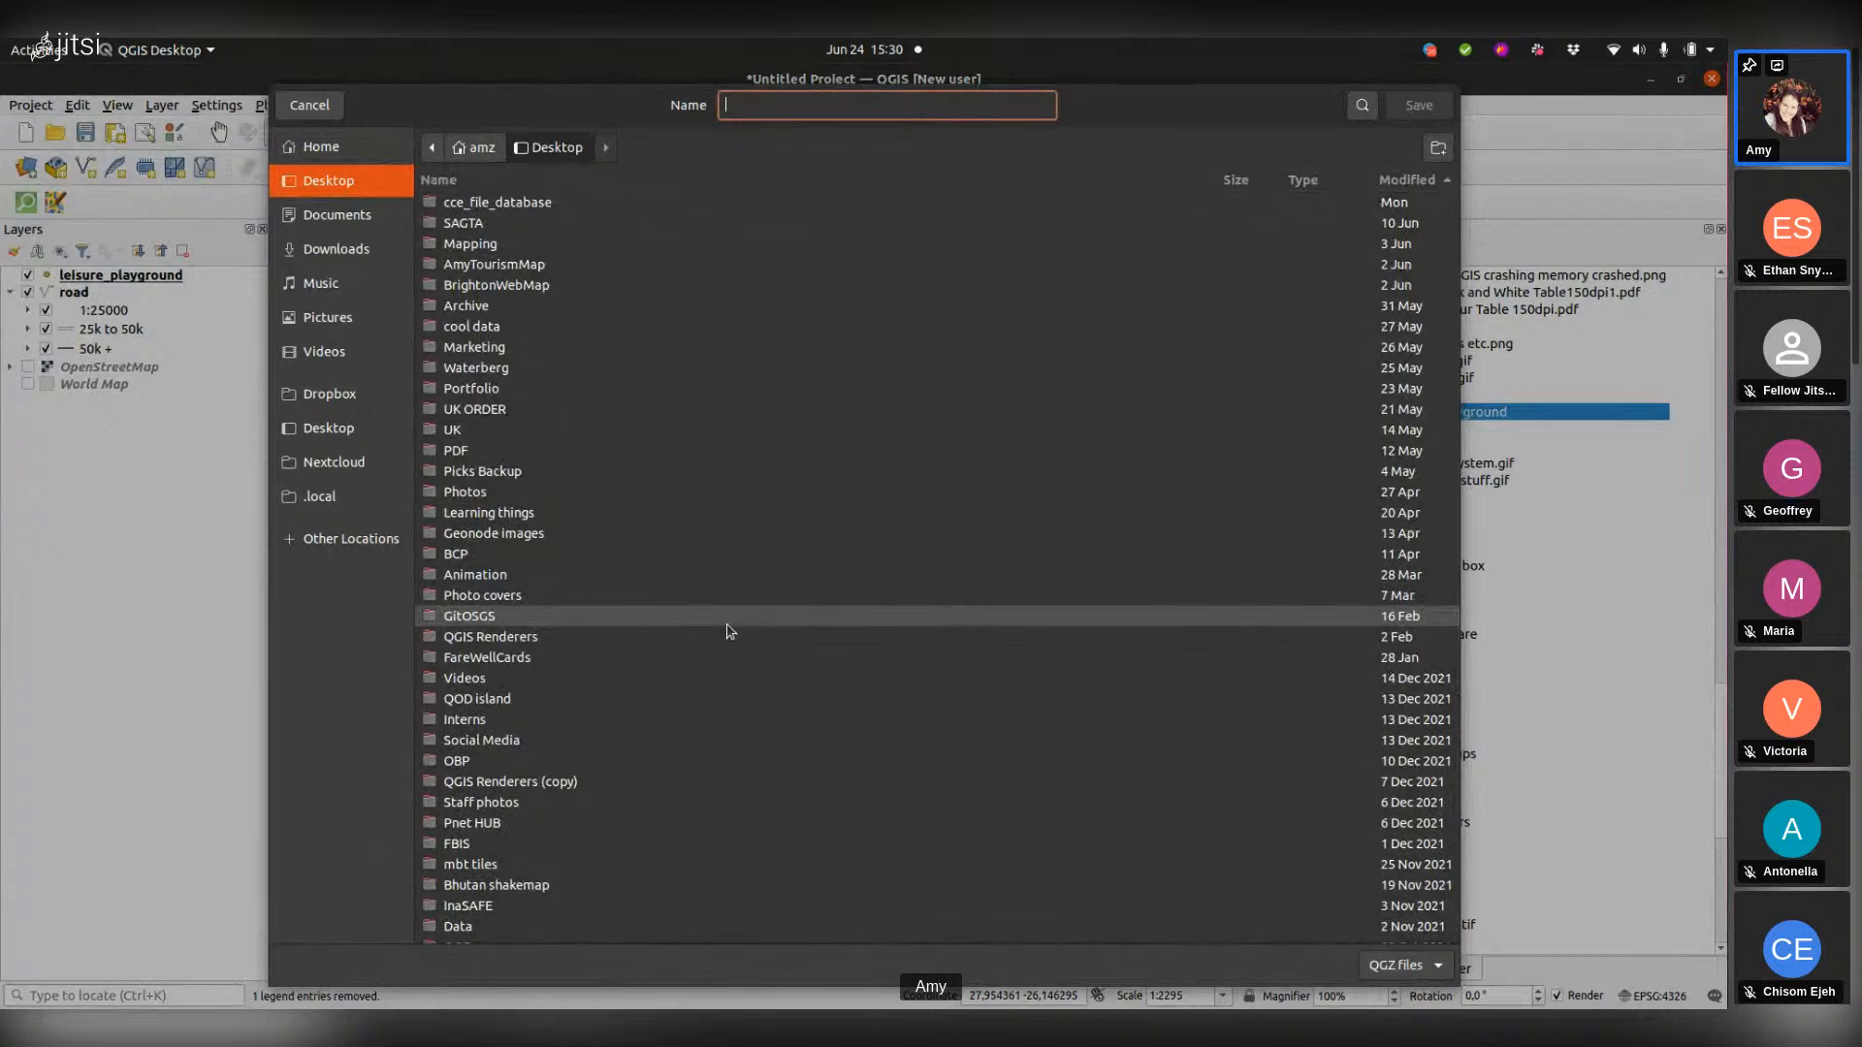
text(T)
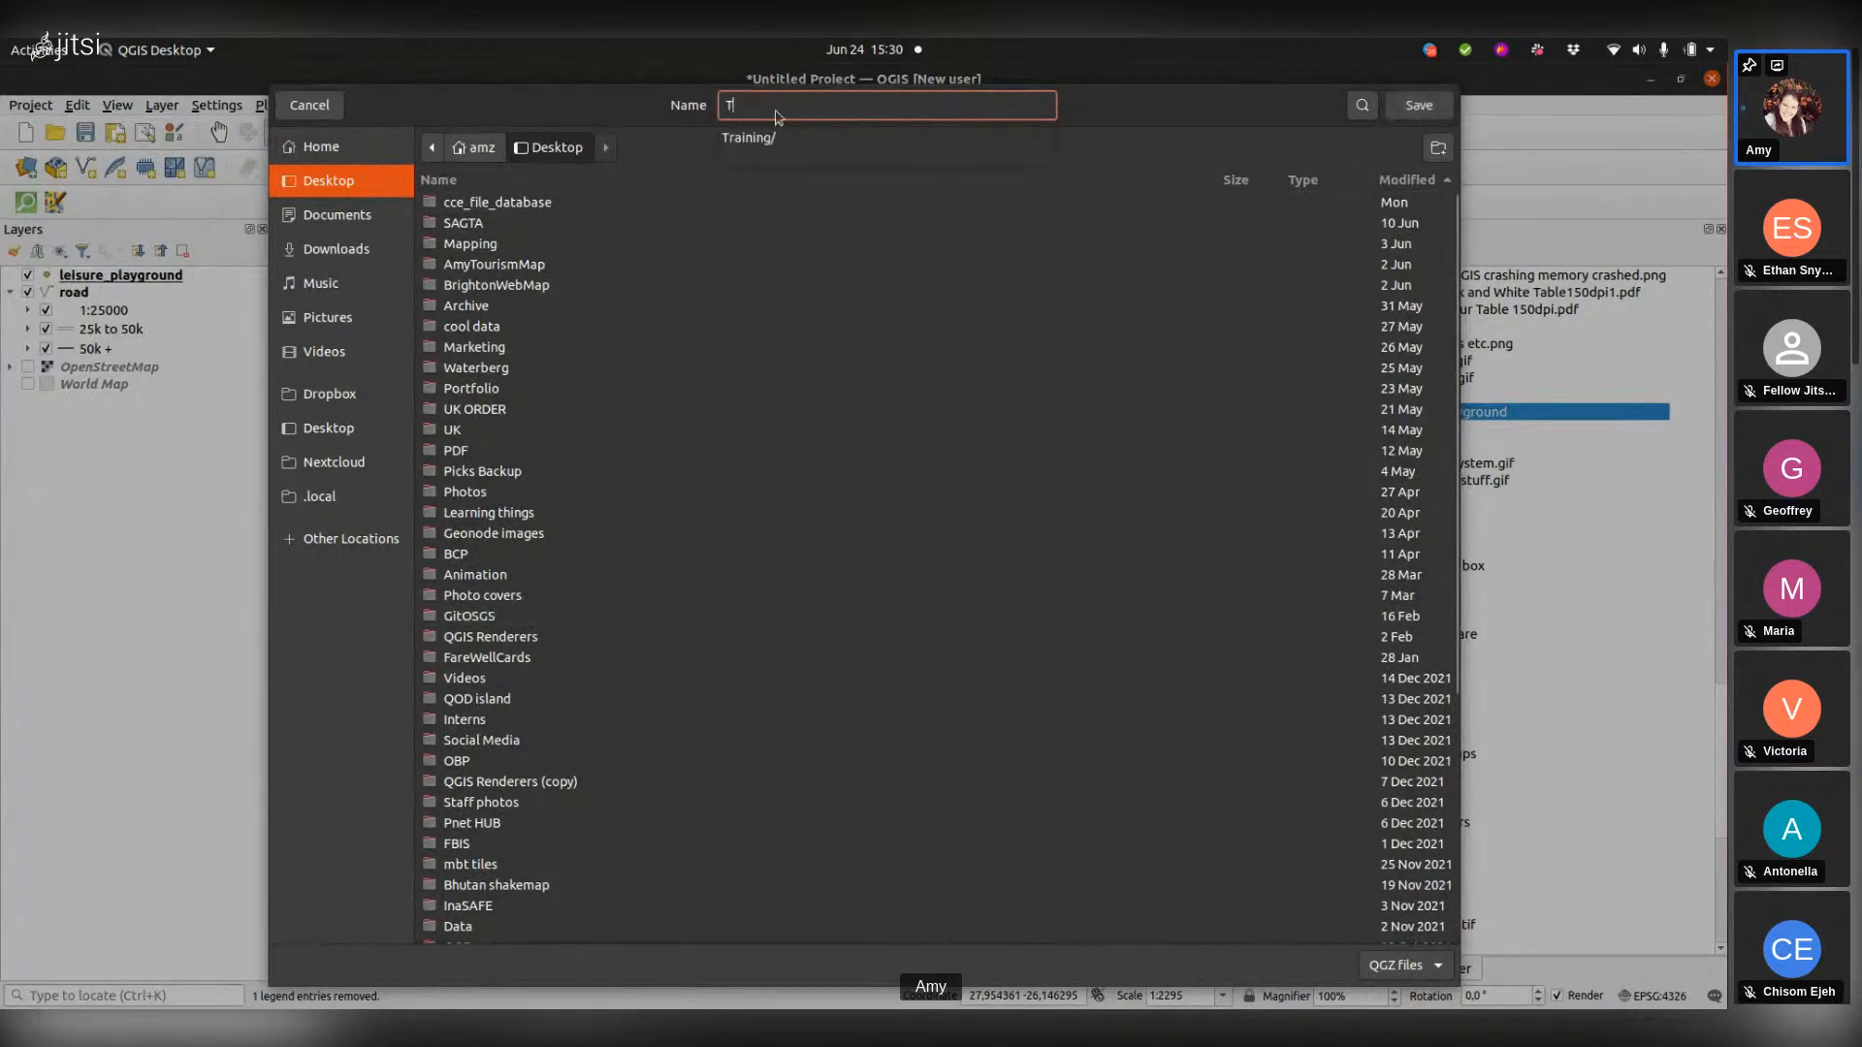
text(est1)
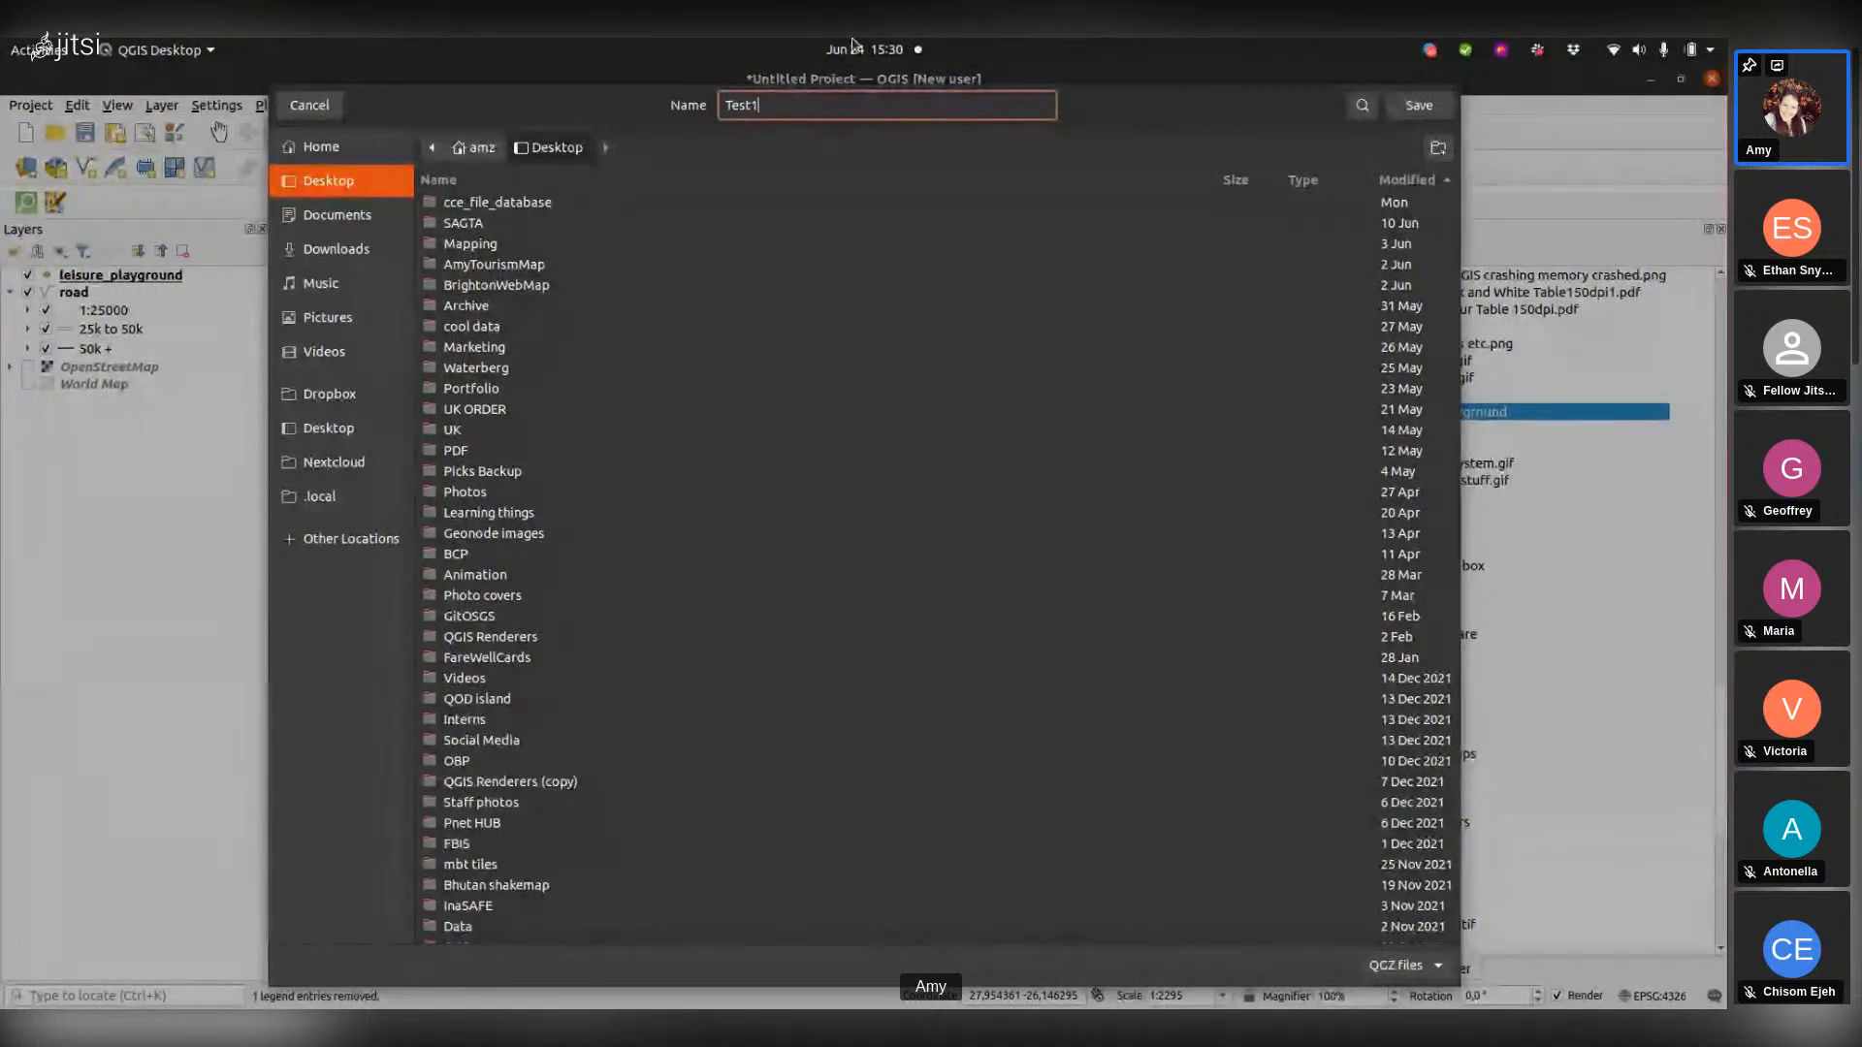
key(BackSpace)
text(1)
click(1418, 104)
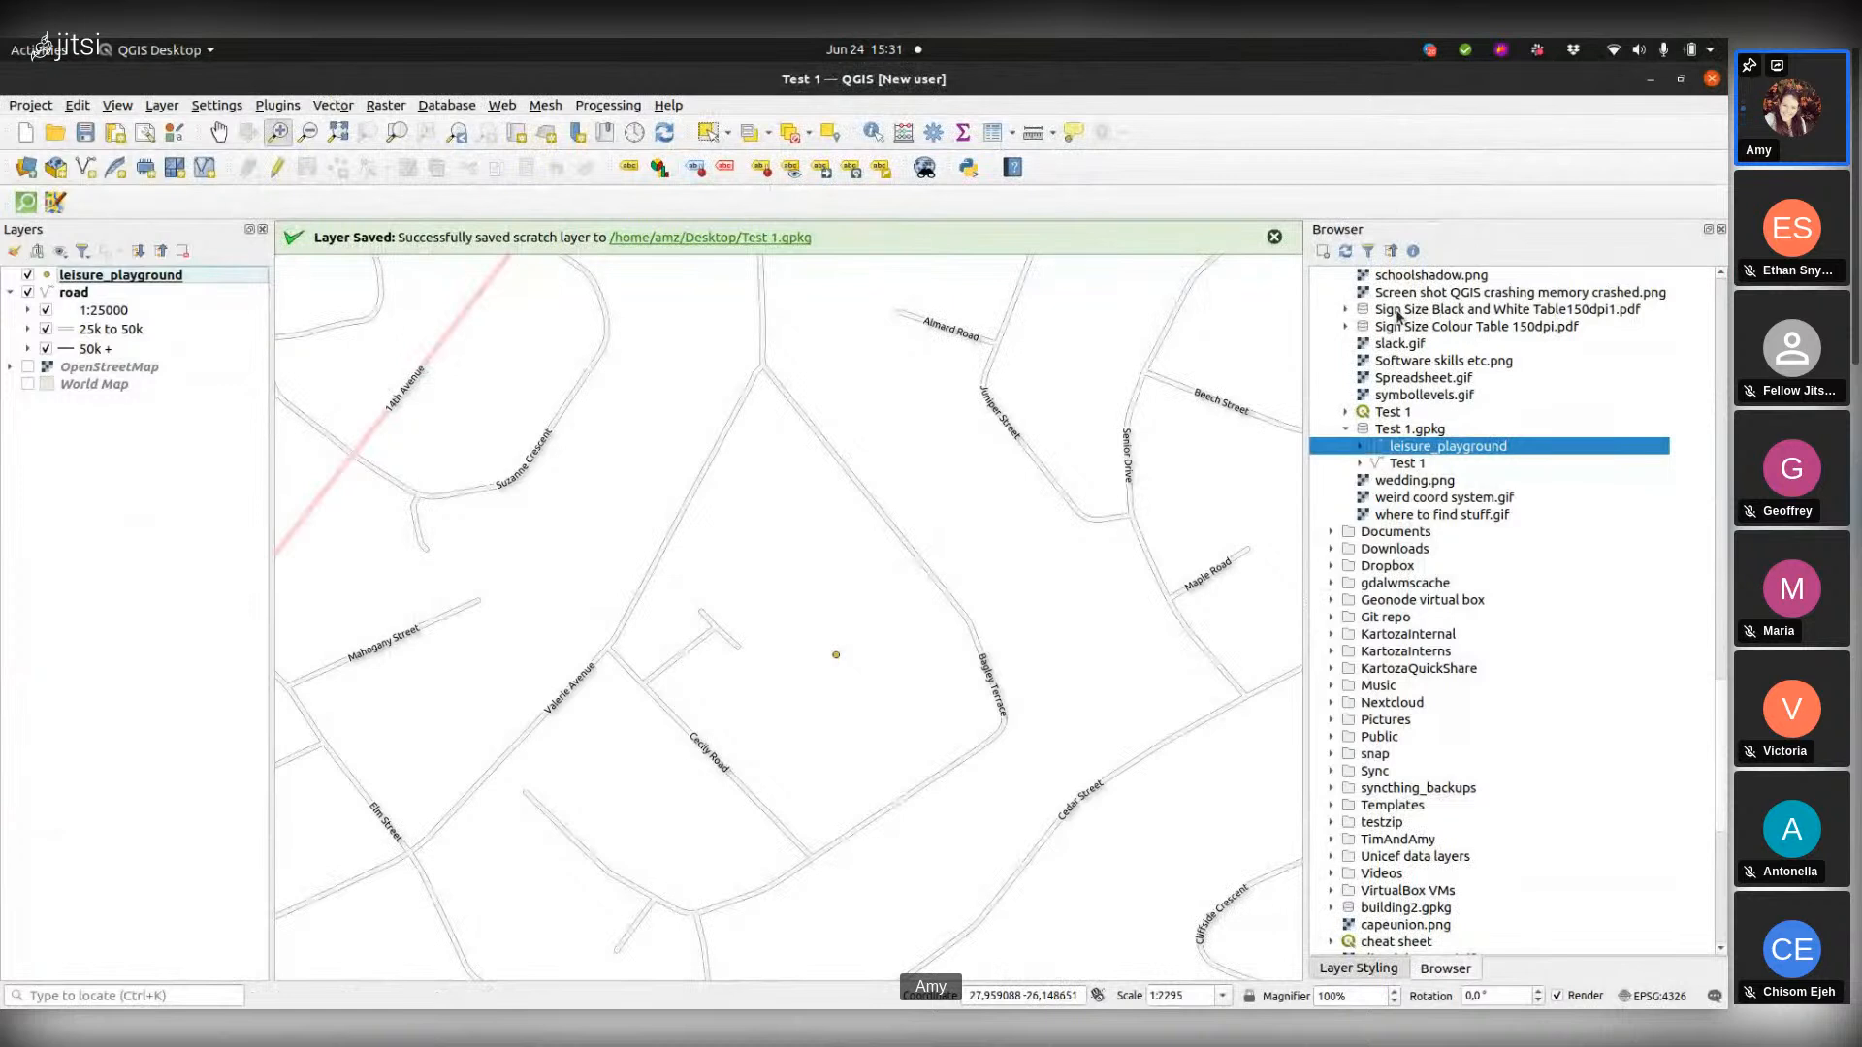
Step: Try to import the Test 1 project file into the Test 1.gpkg GeoPackage in the Browser
click(1387, 415)
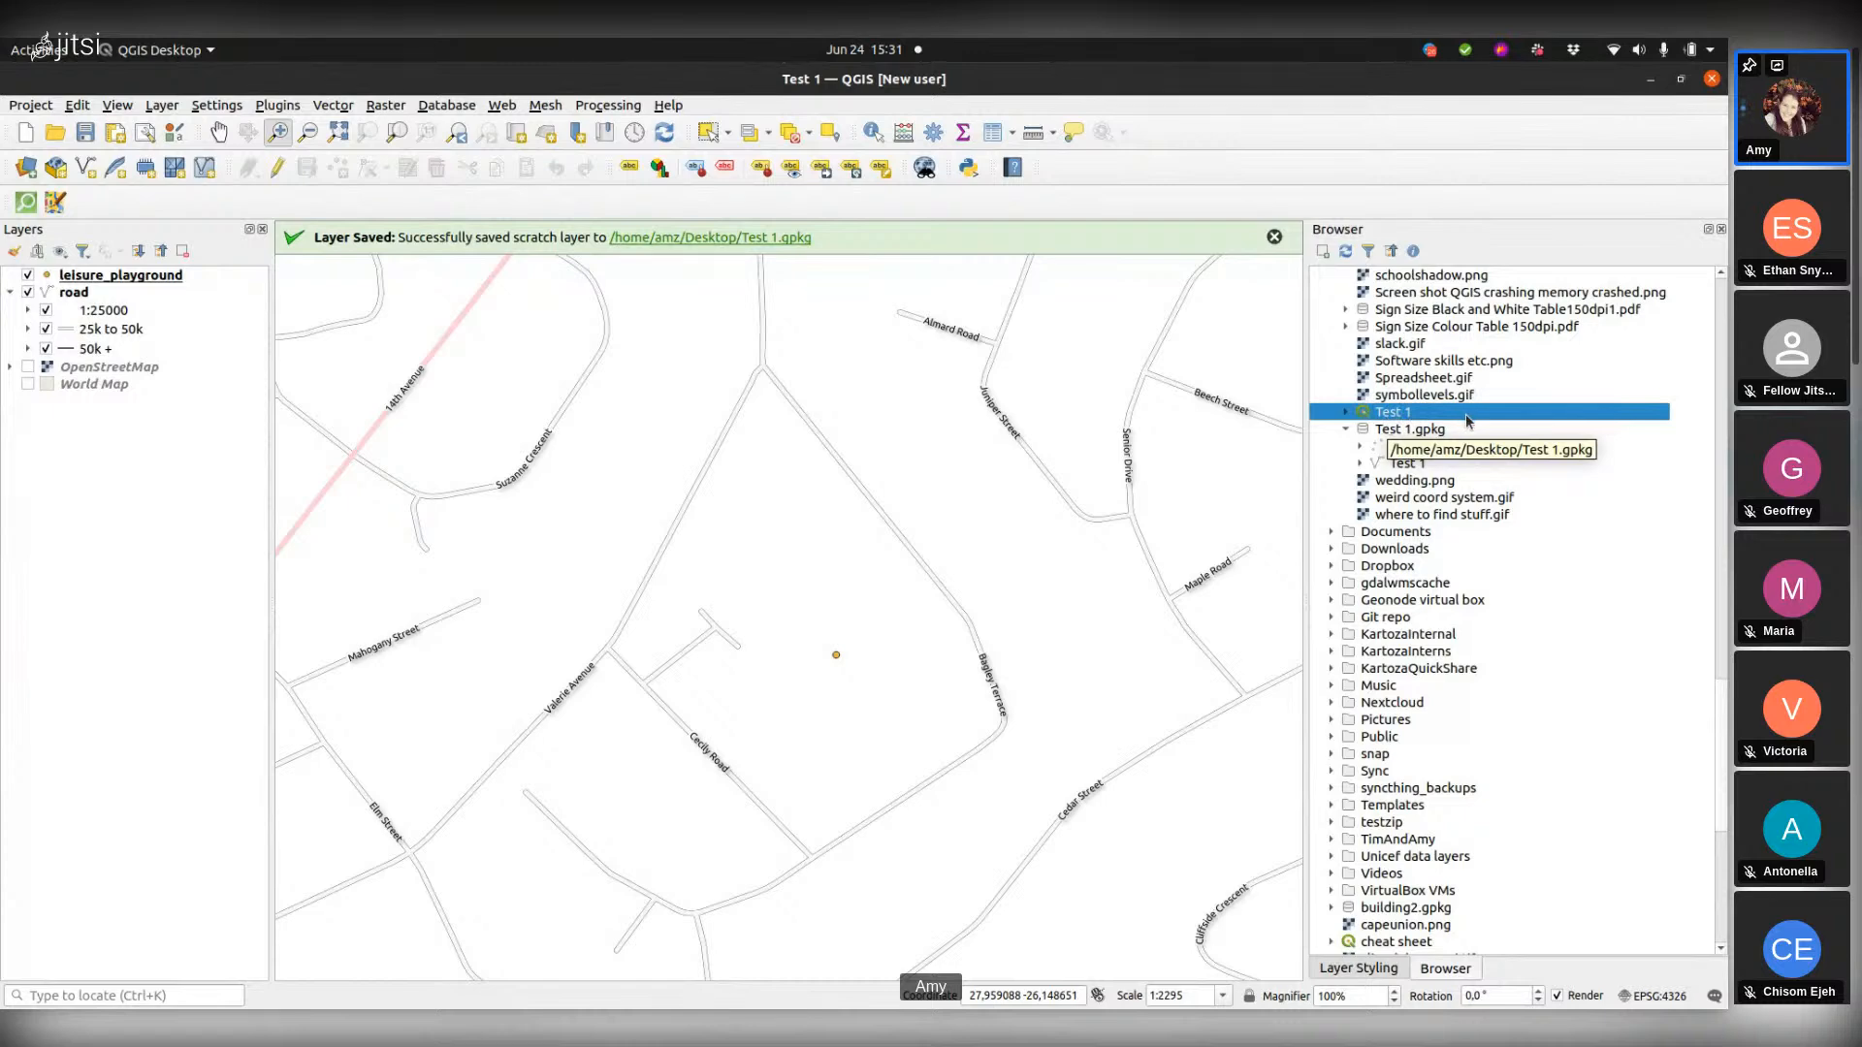
drag(1466, 415, 1470, 429)
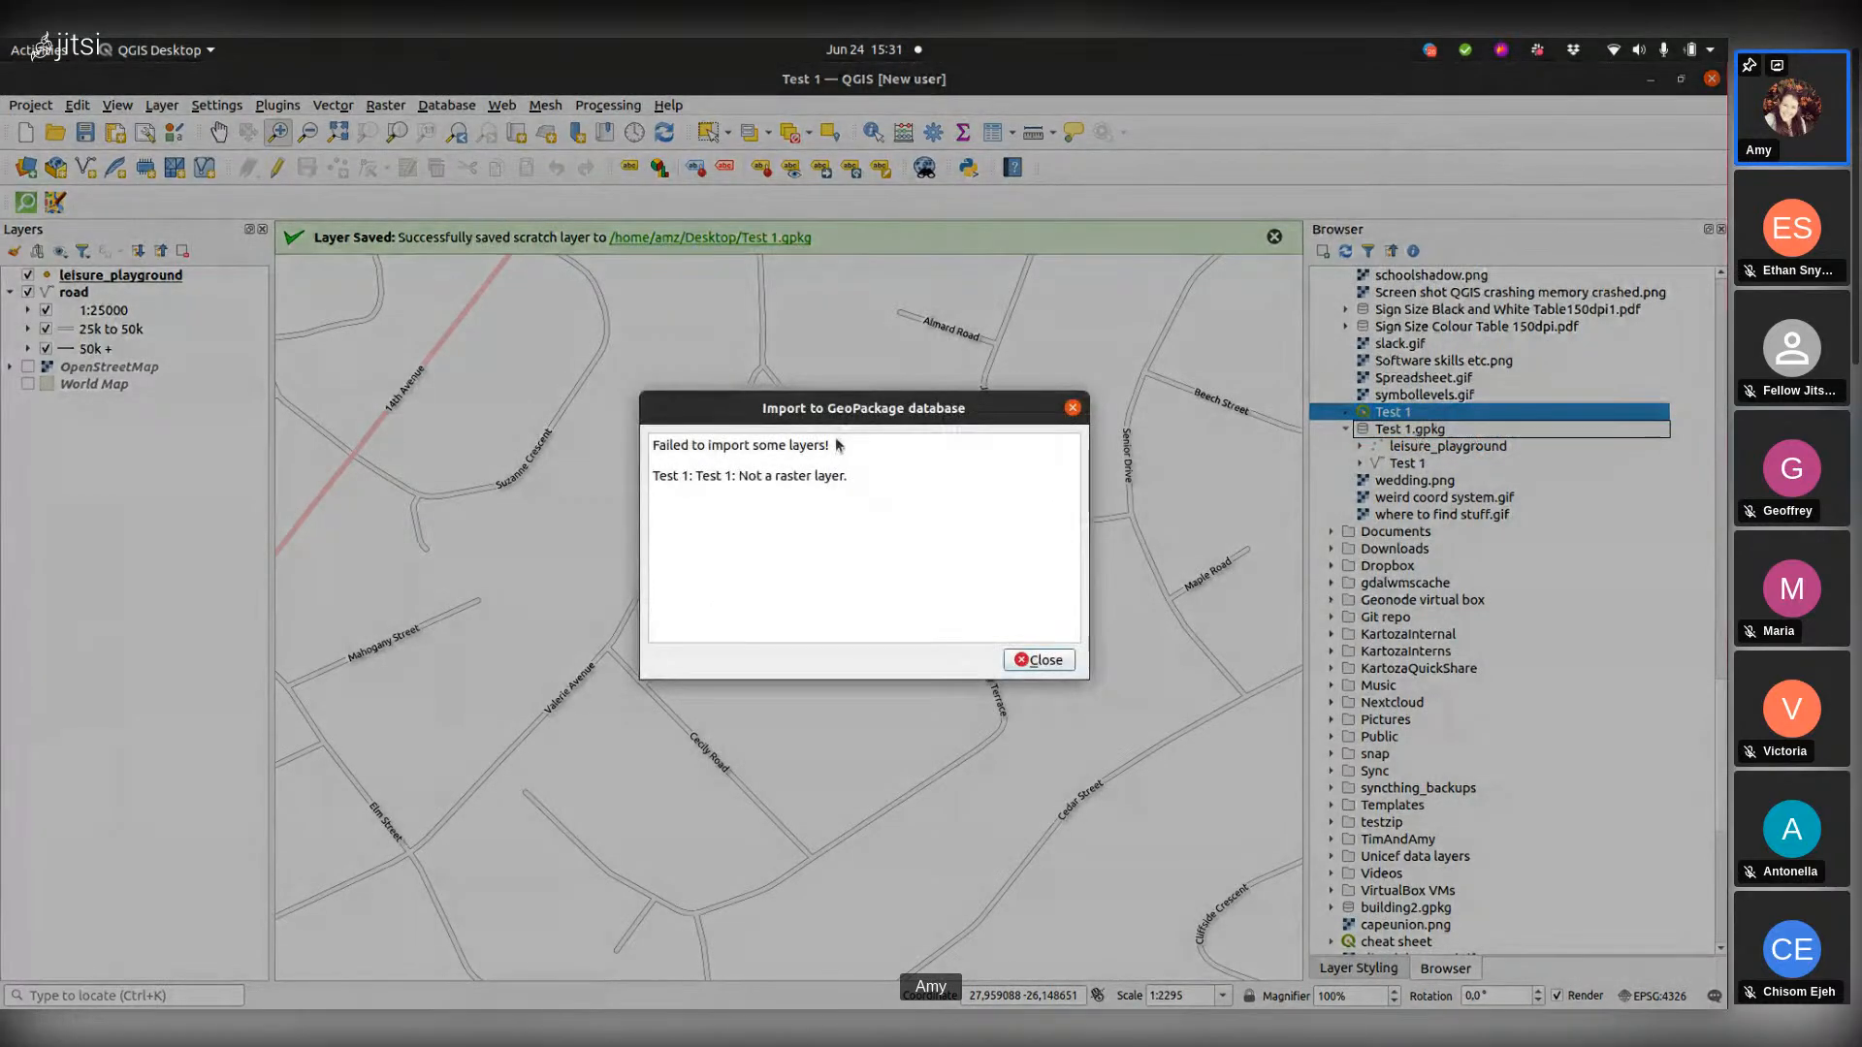
click(1070, 408)
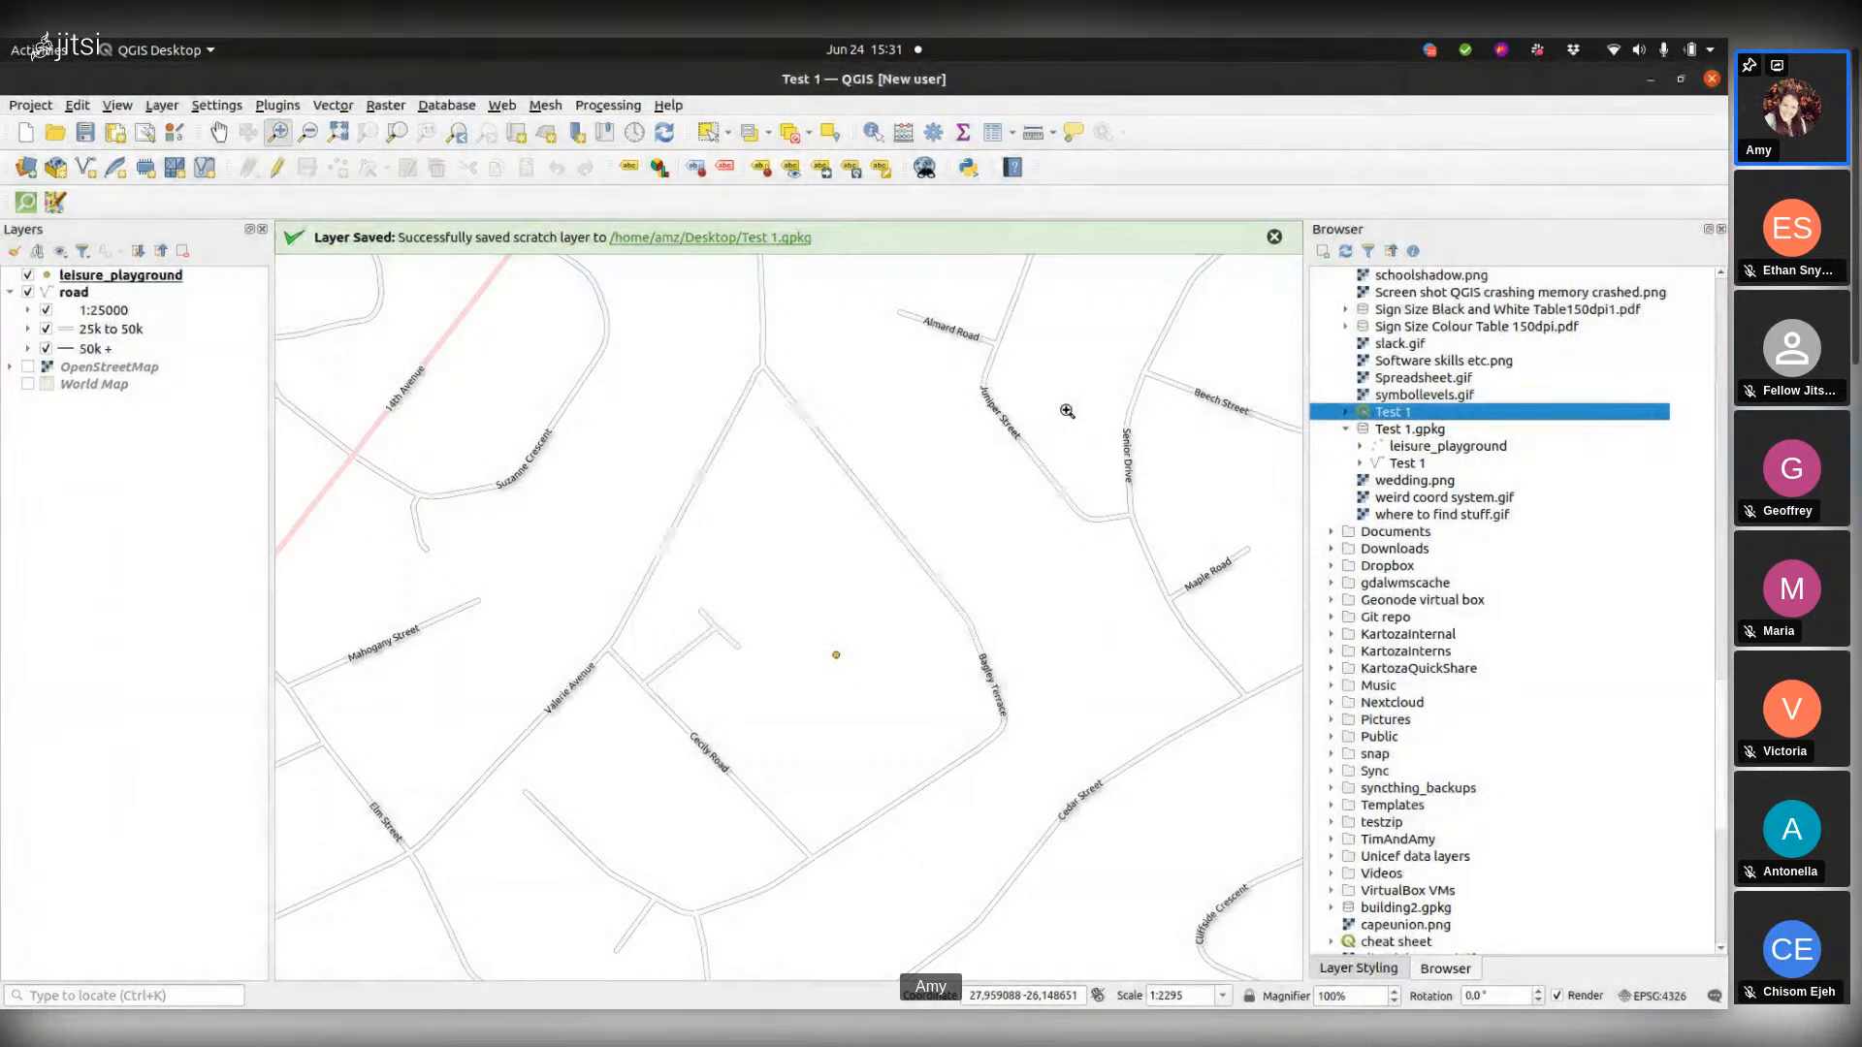
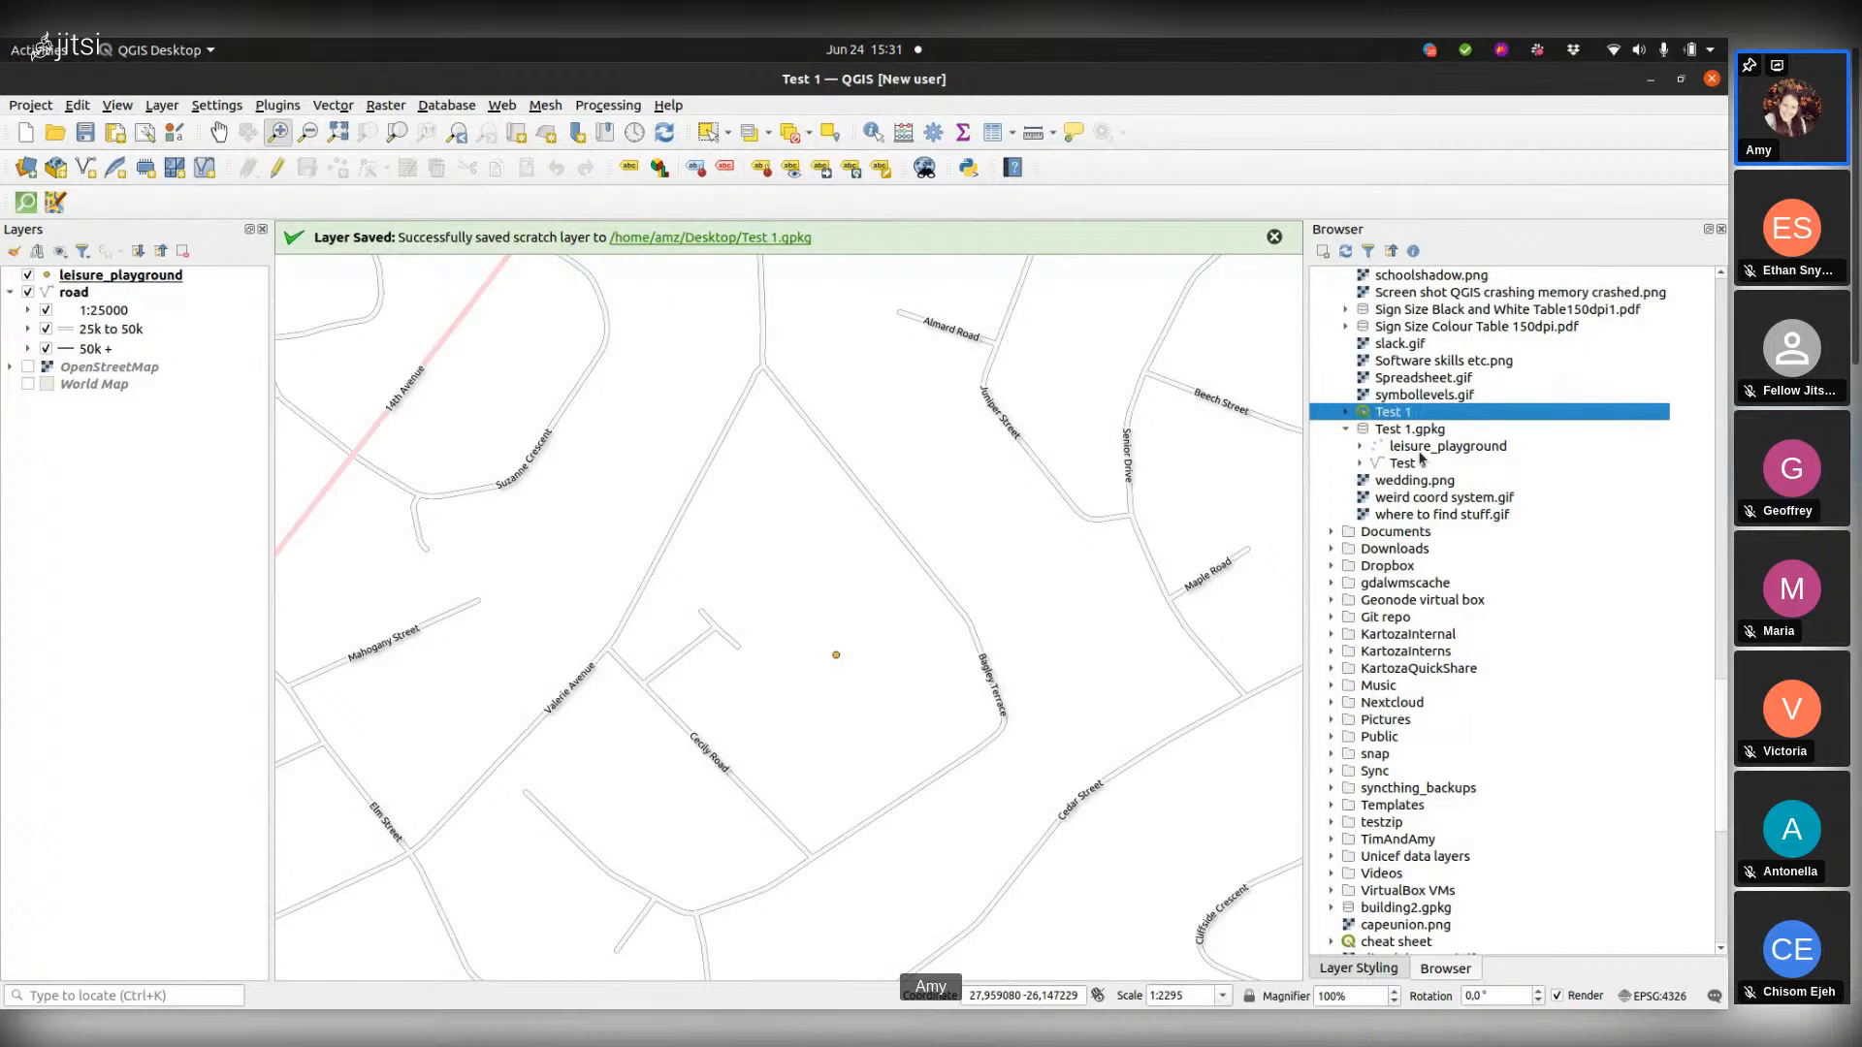
Step: Bring up the styling settings for the leisure_playground layer and widen the Layer Styling panel
click(144, 277)
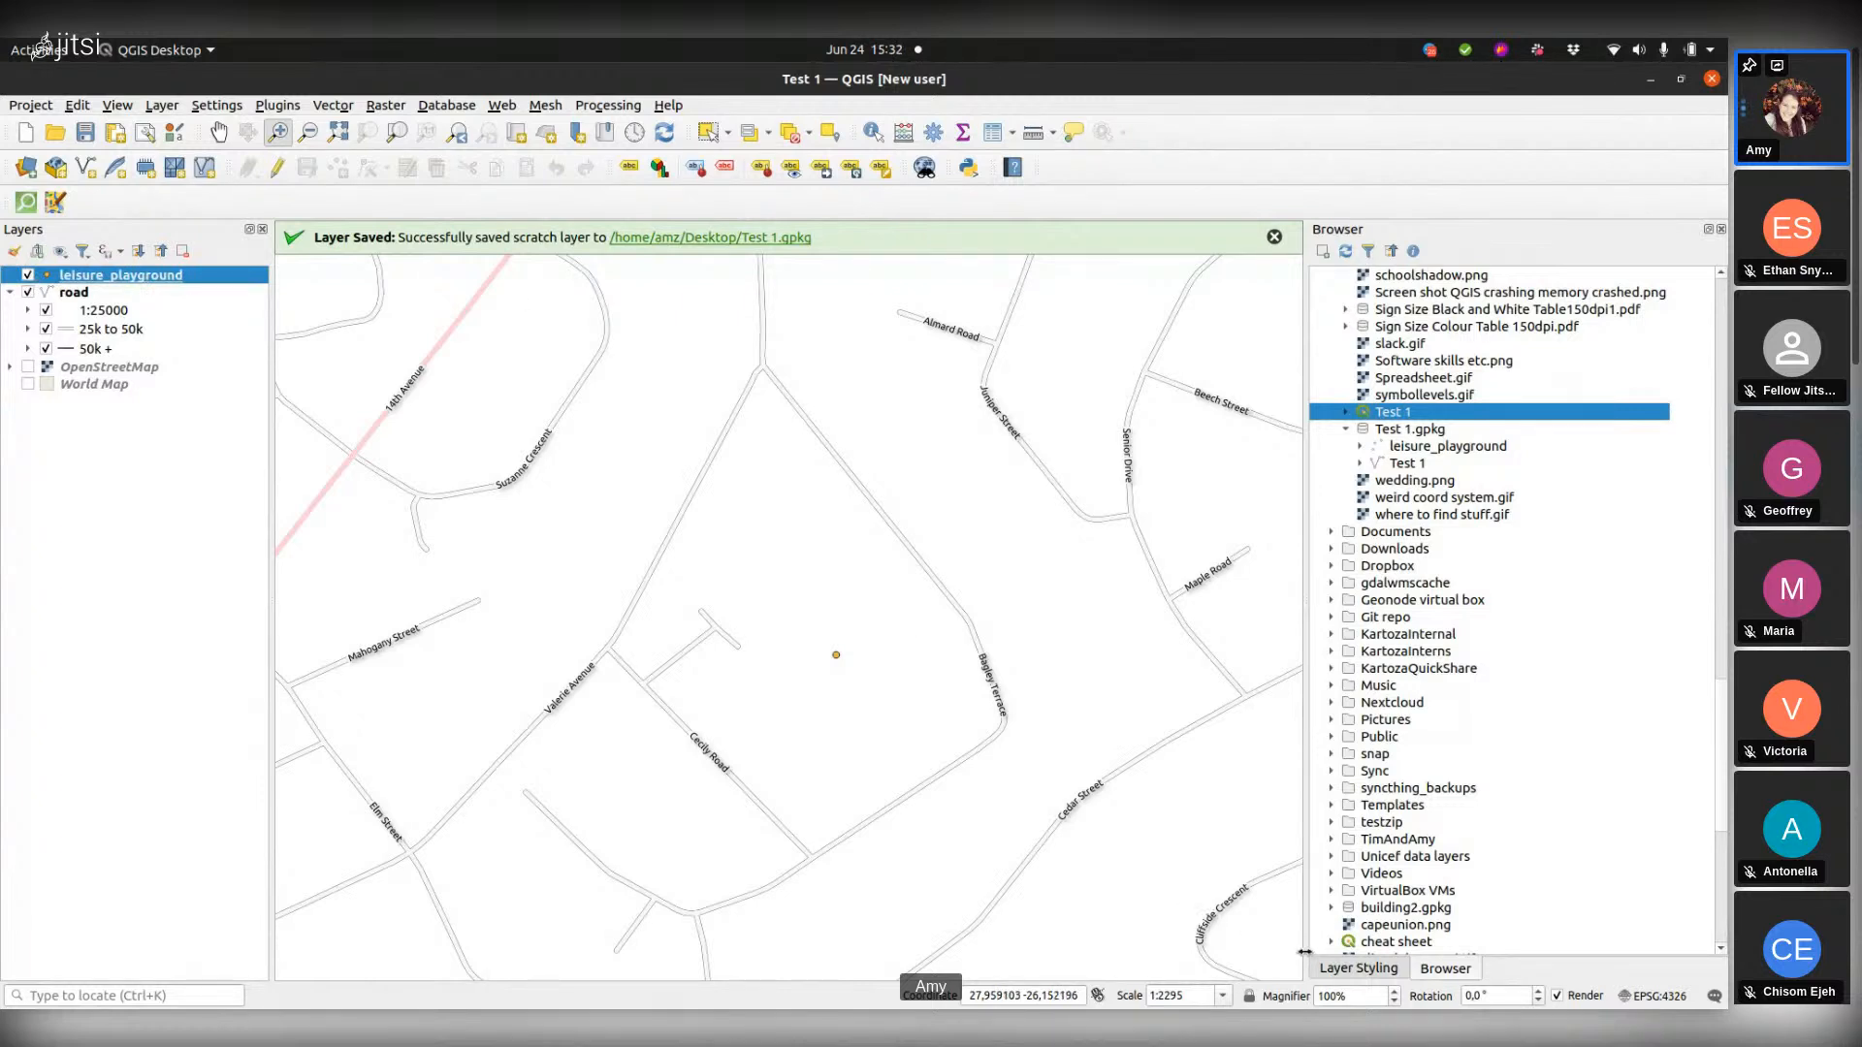
click(1334, 970)
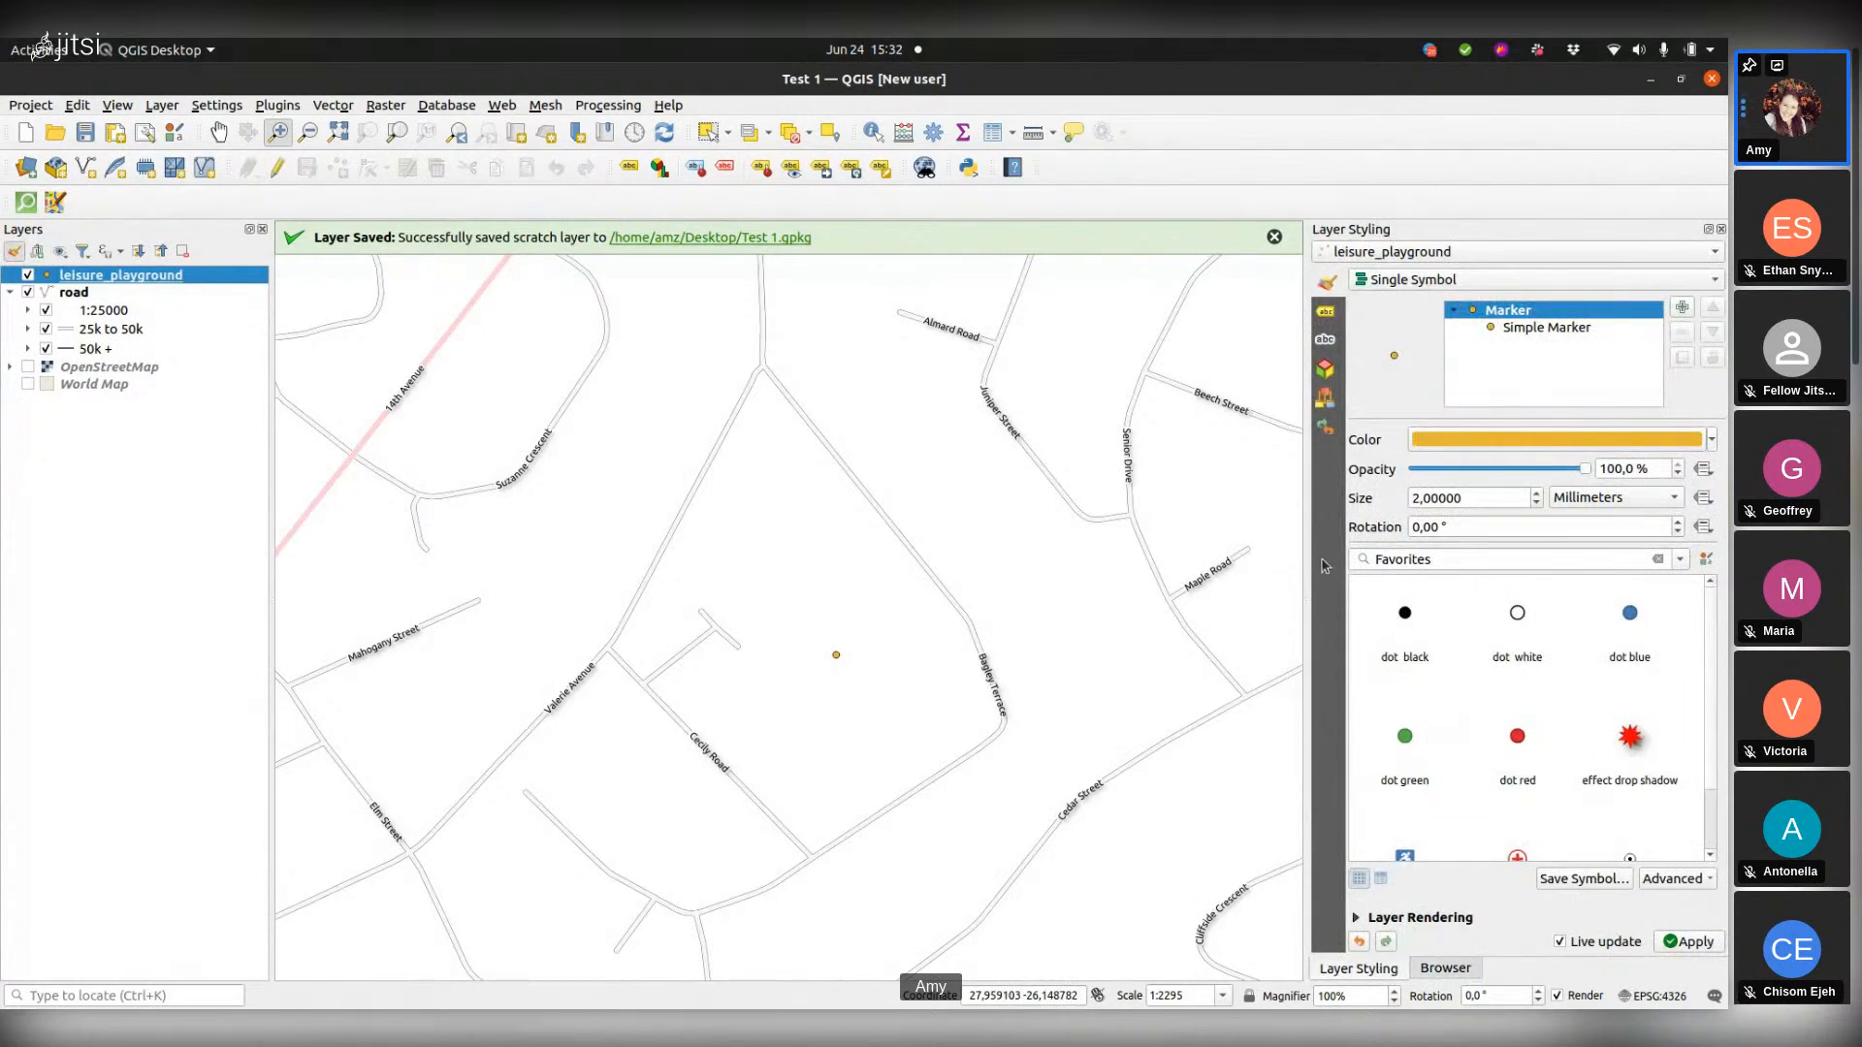
drag(1307, 559, 1078, 559)
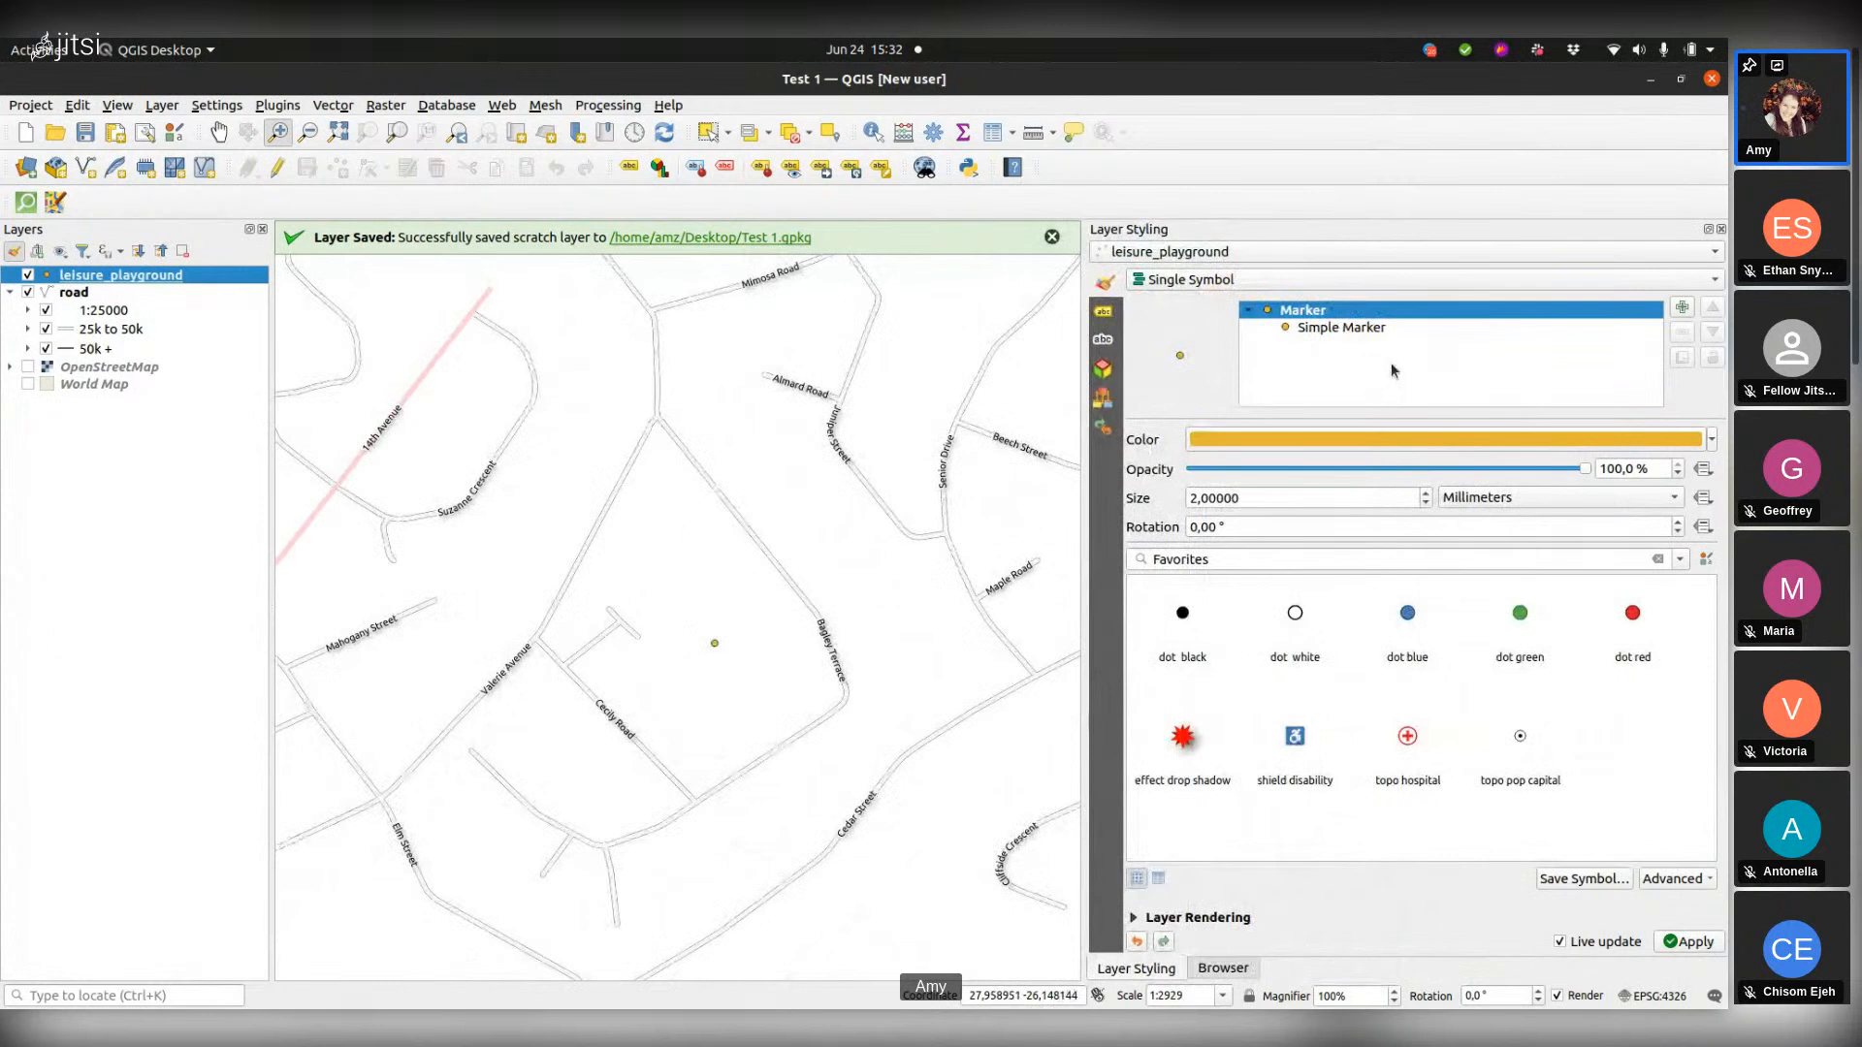
Step: Look through the labels, masks and 3D view settings of the leisure_playground layer, then return to its symbology
click(1104, 314)
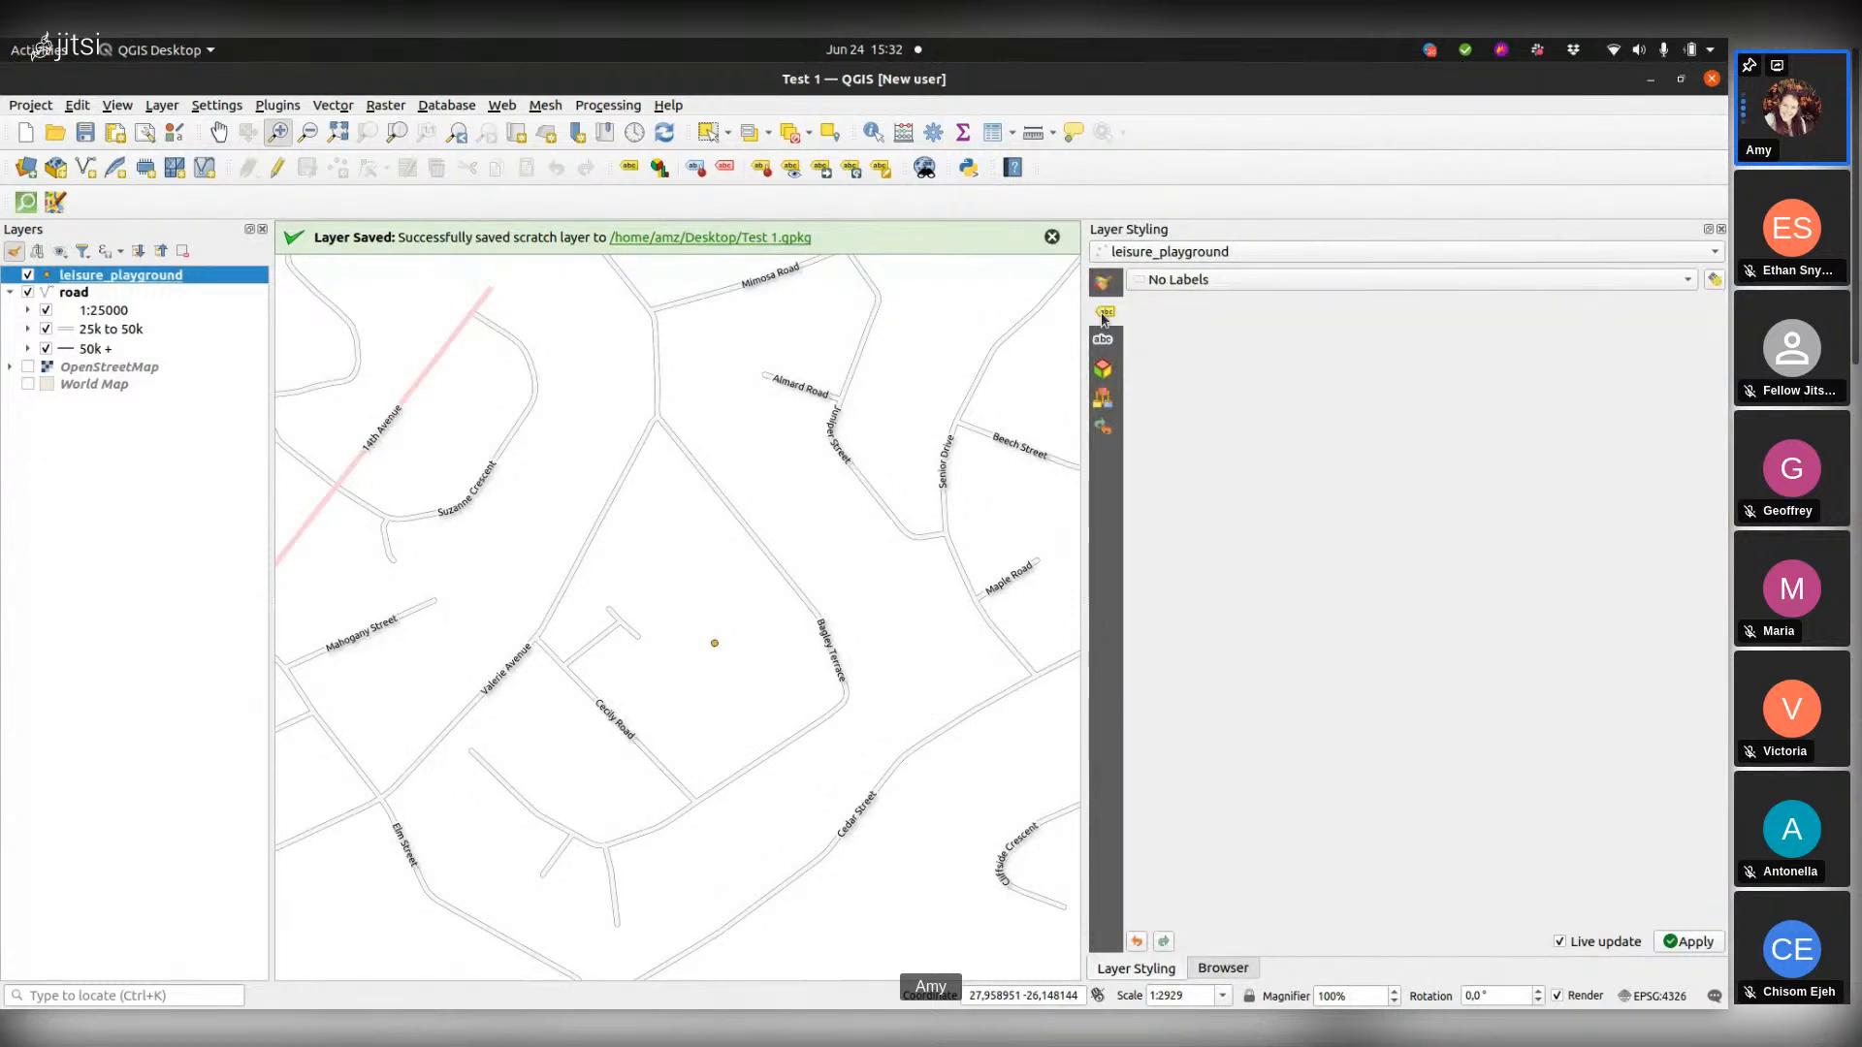
click(1104, 342)
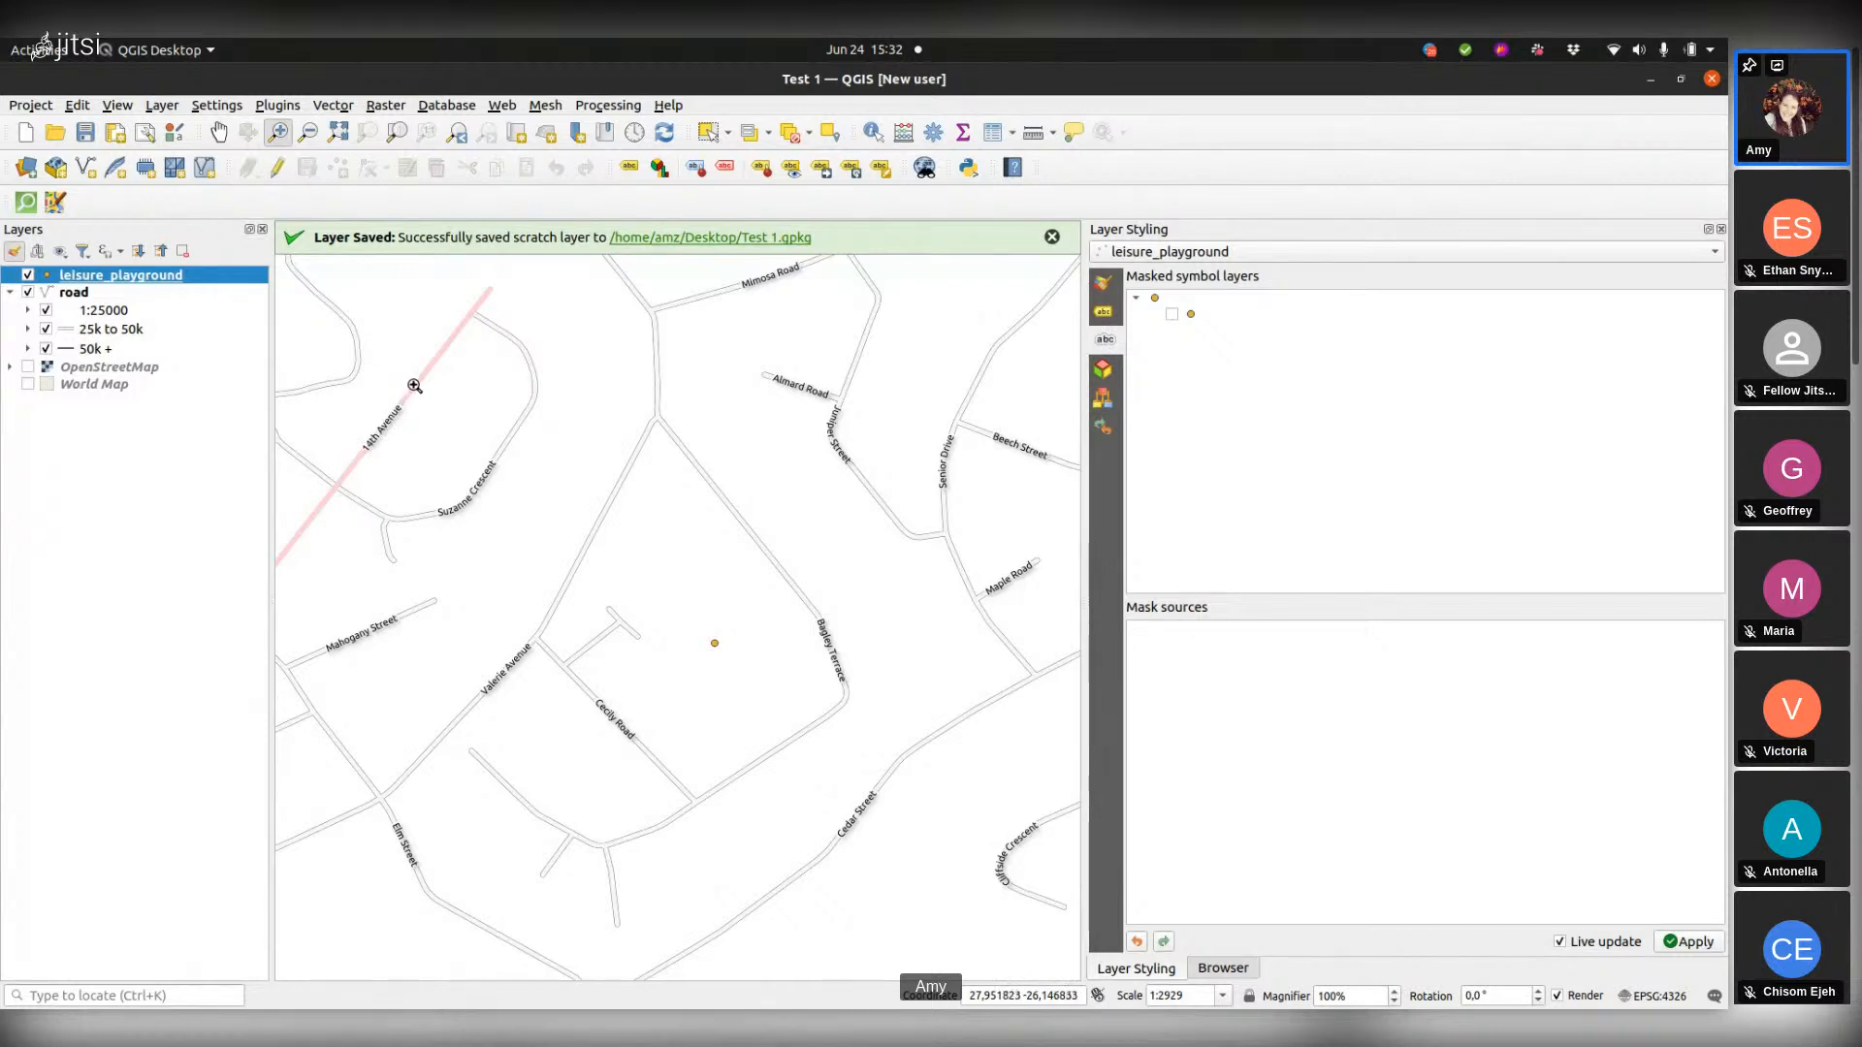
click(1104, 369)
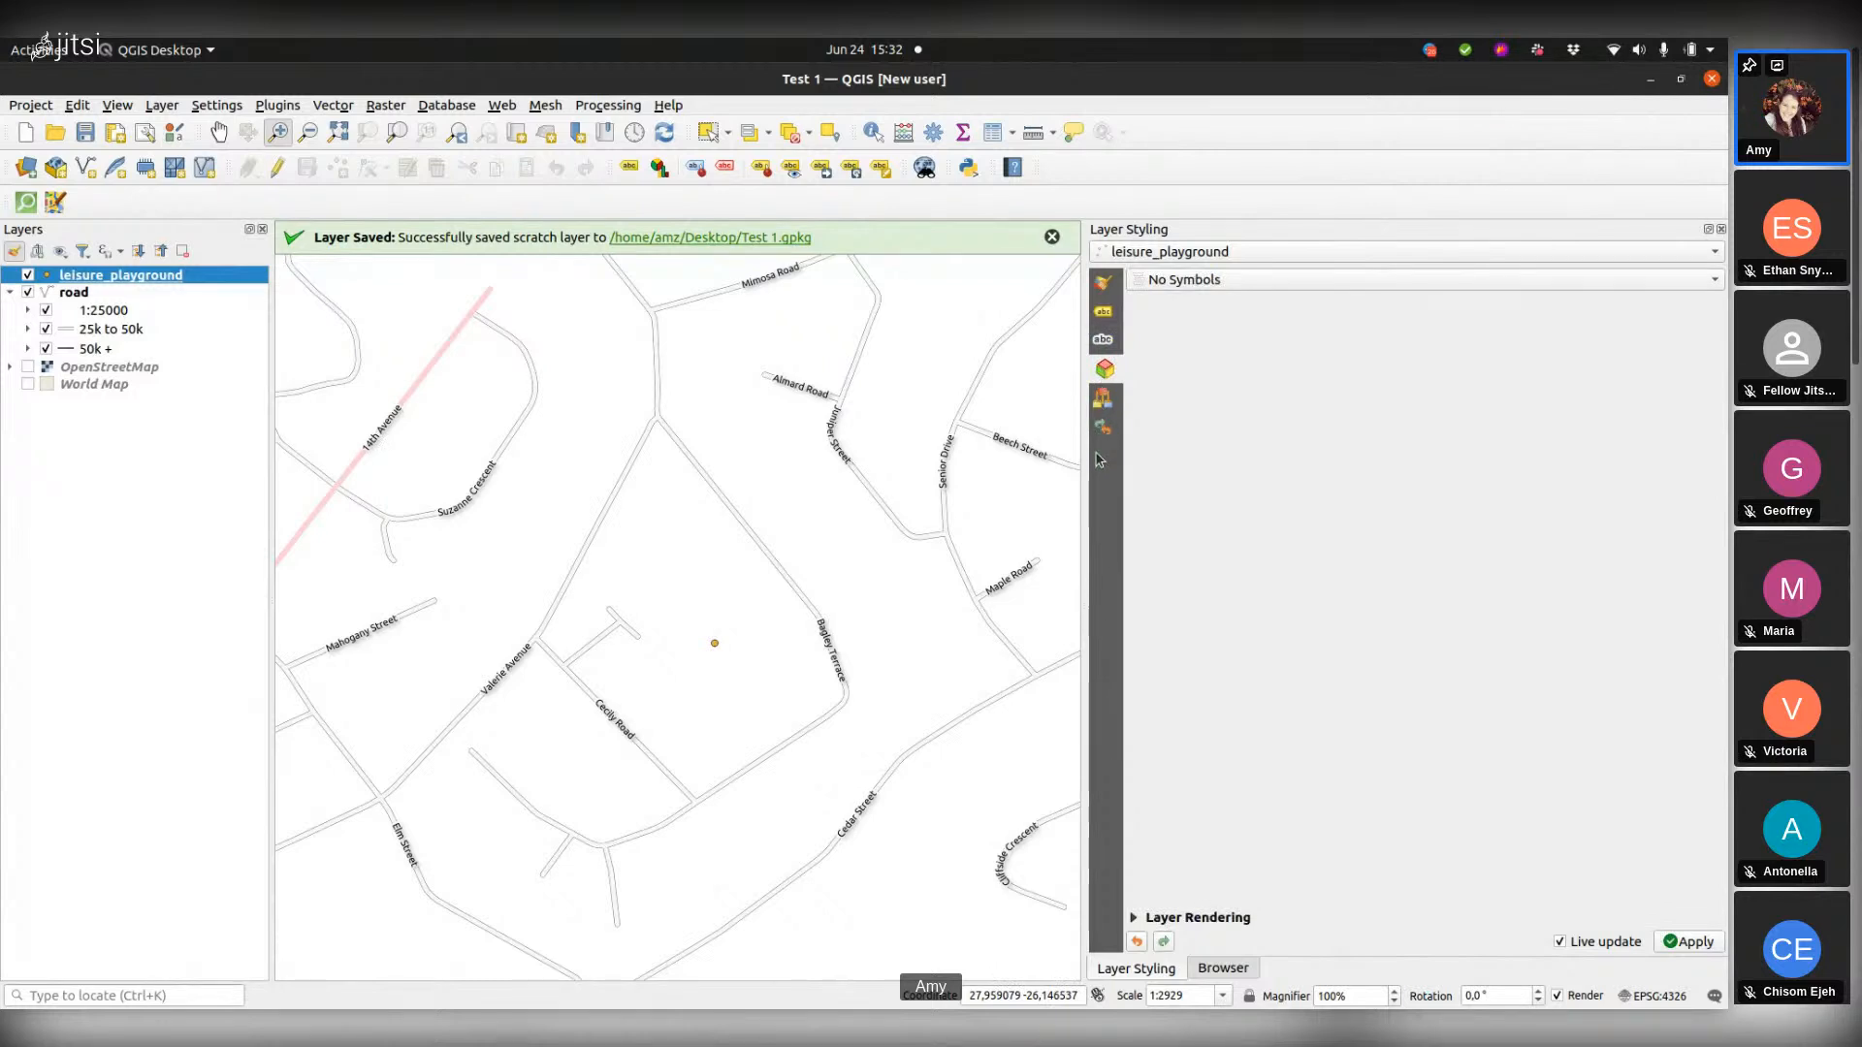
click(1106, 284)
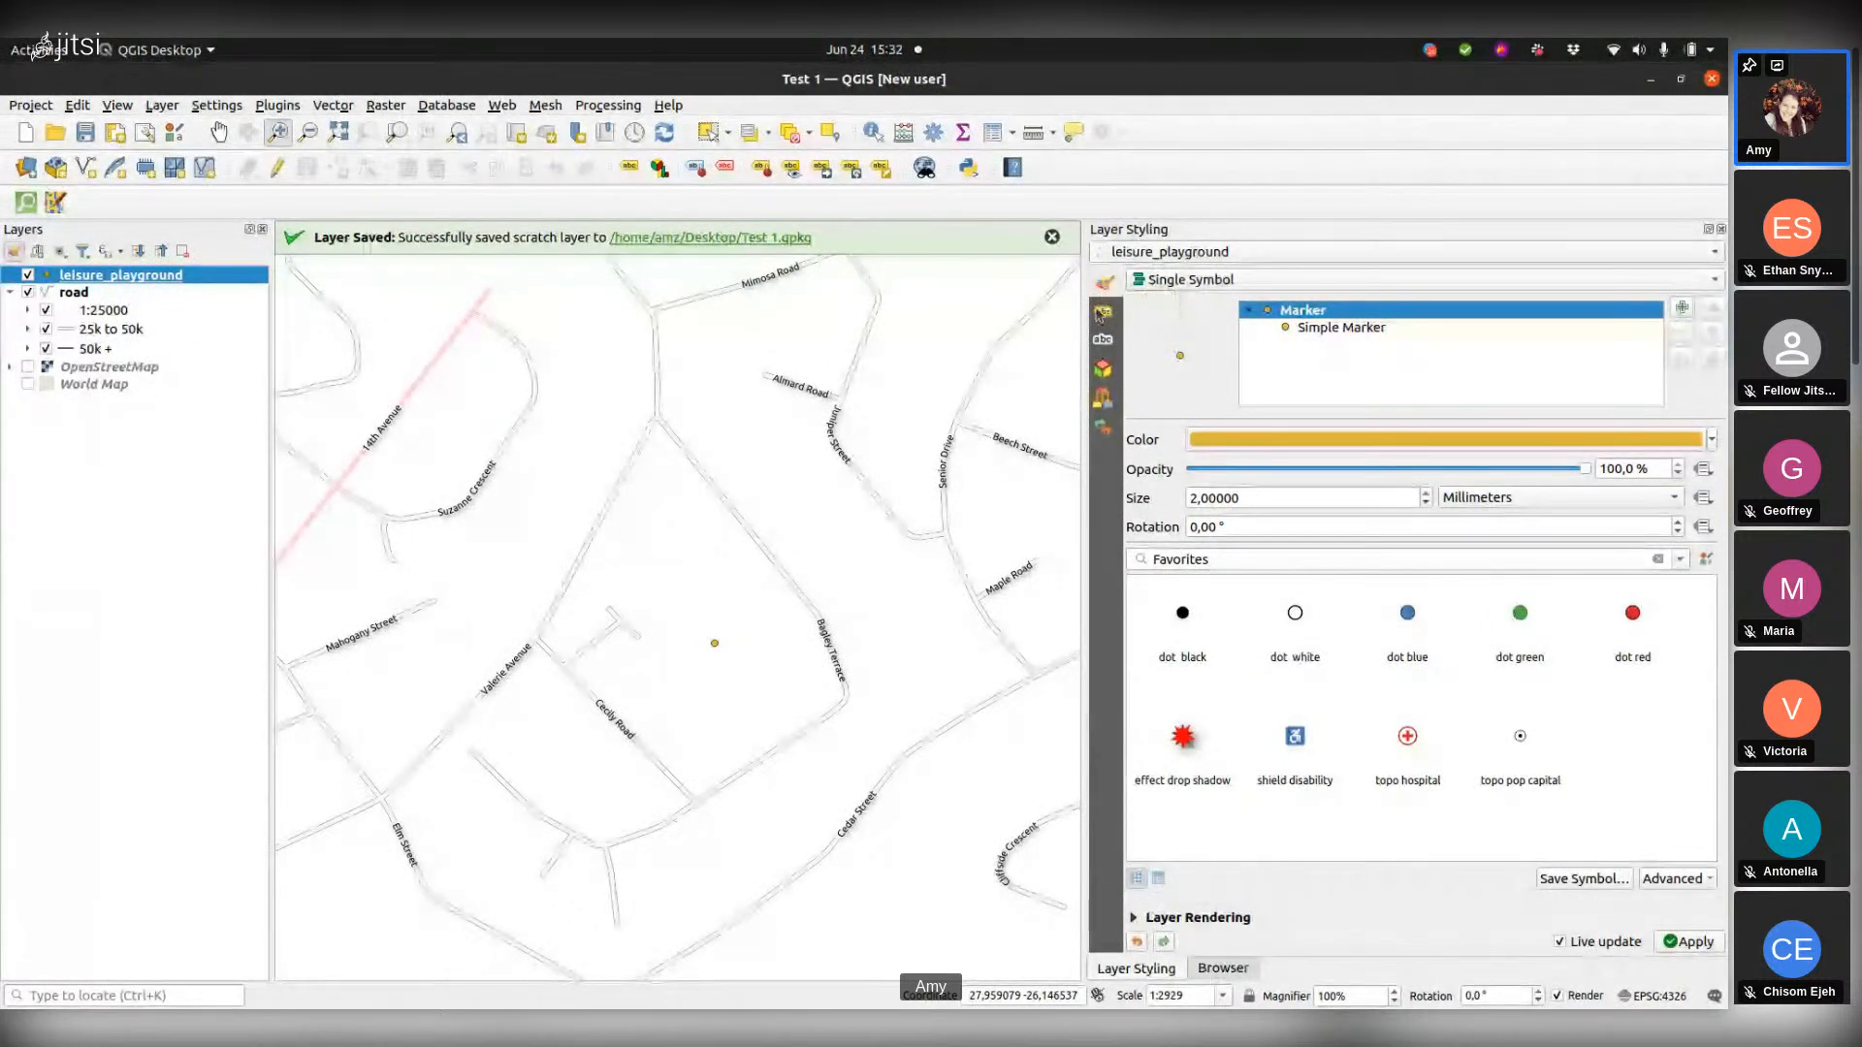
click(1102, 312)
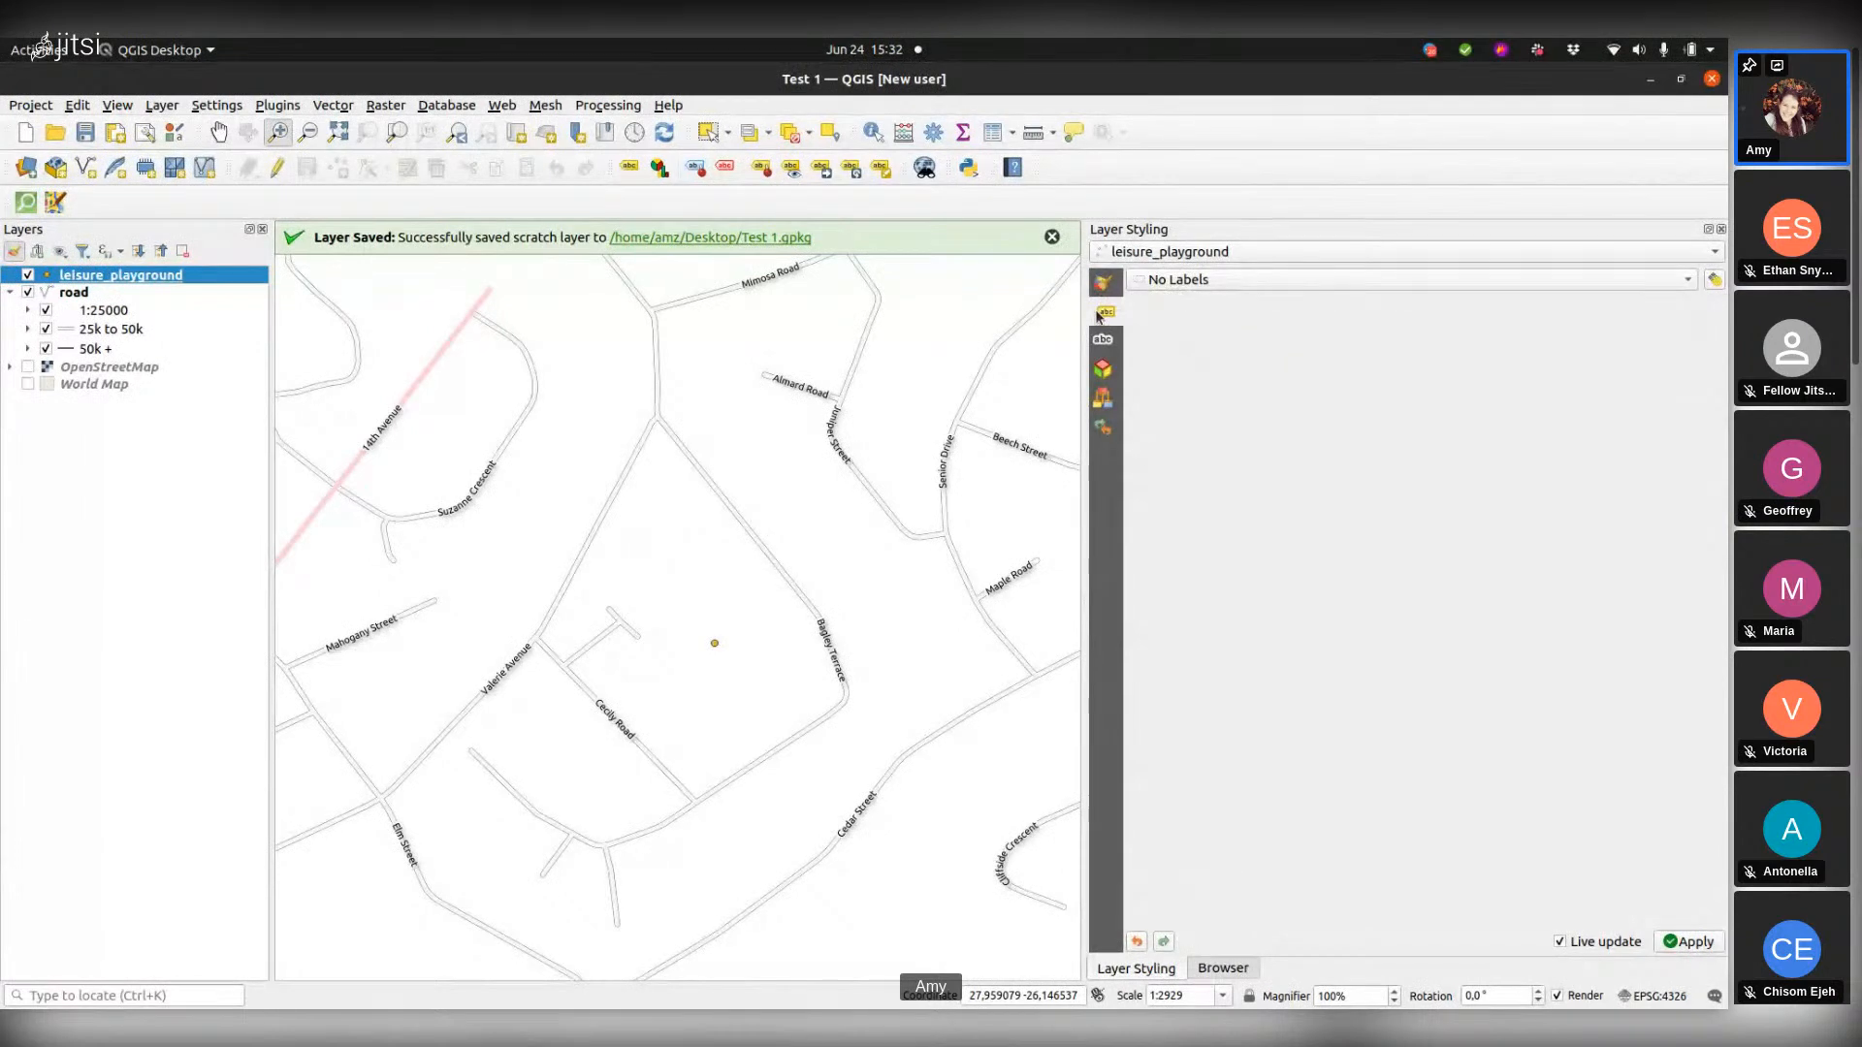
click(1105, 289)
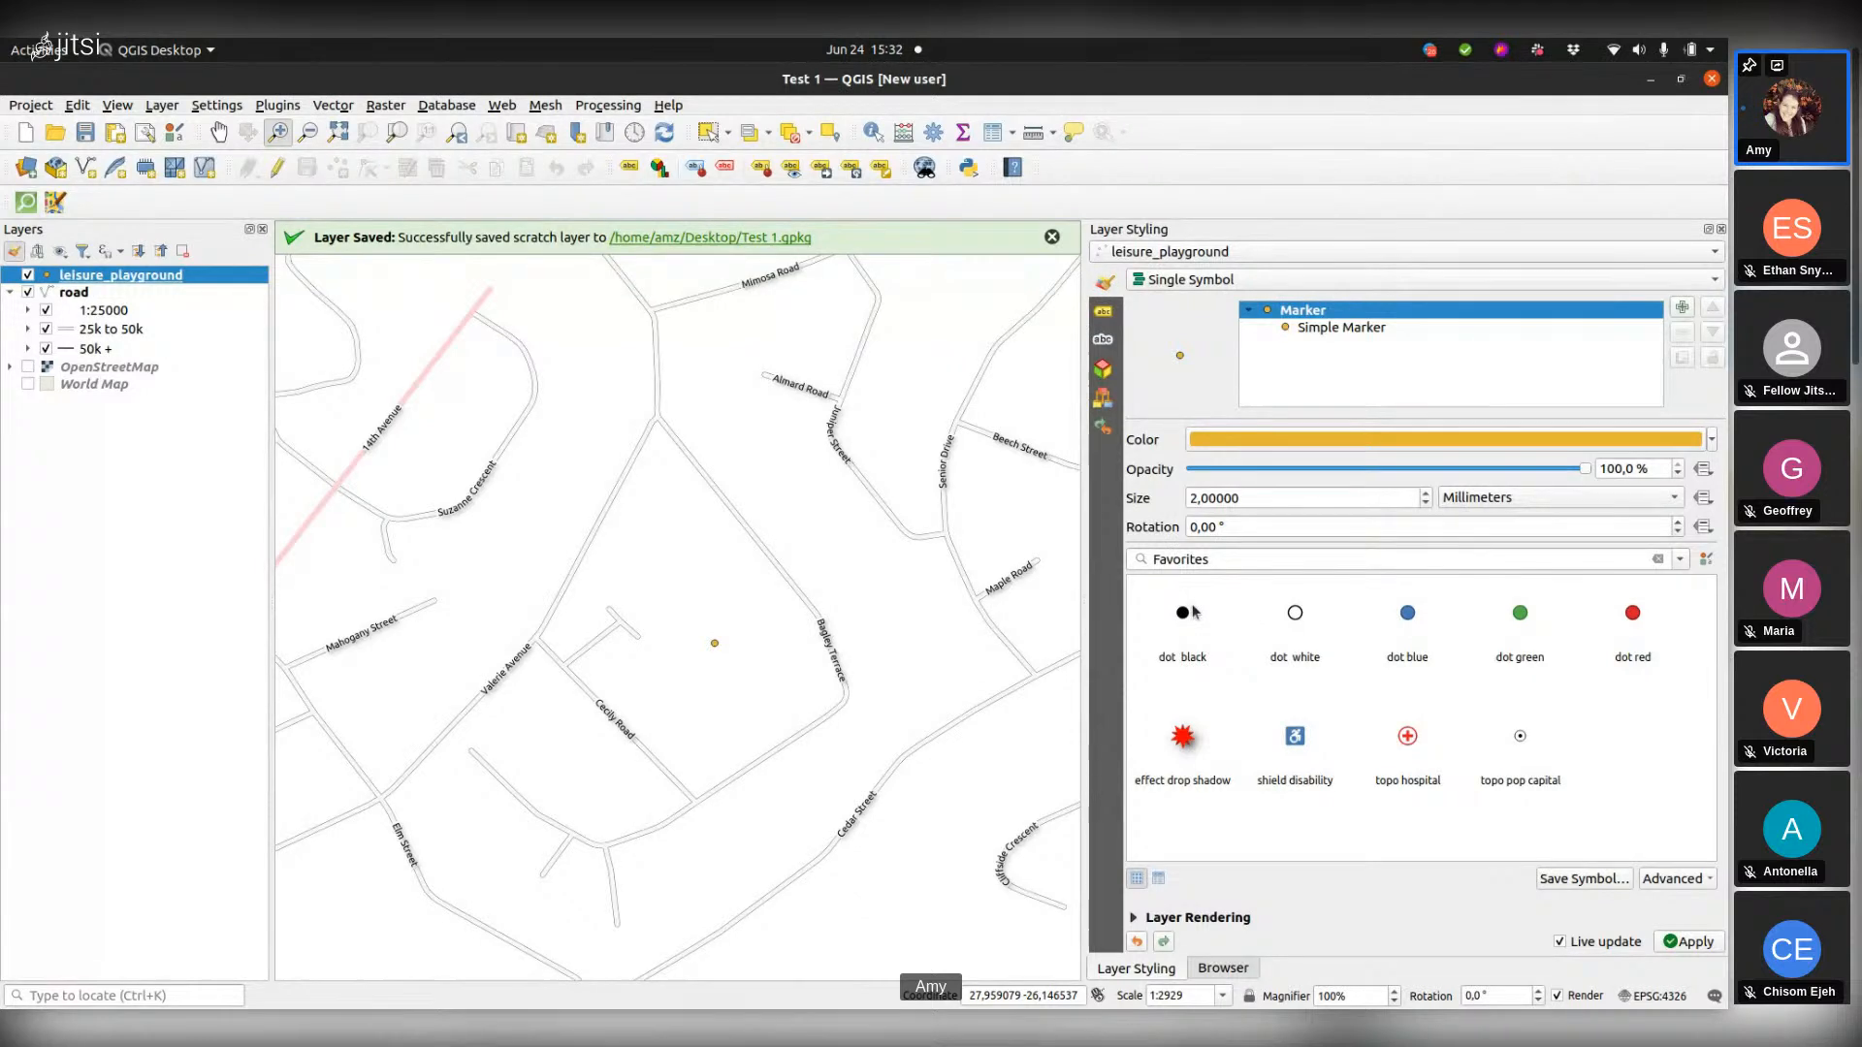
Step: Apply the effect drop shadow preset to the leisure_playground marker and remove its lower Simple Marker symbol layer
click(1182, 739)
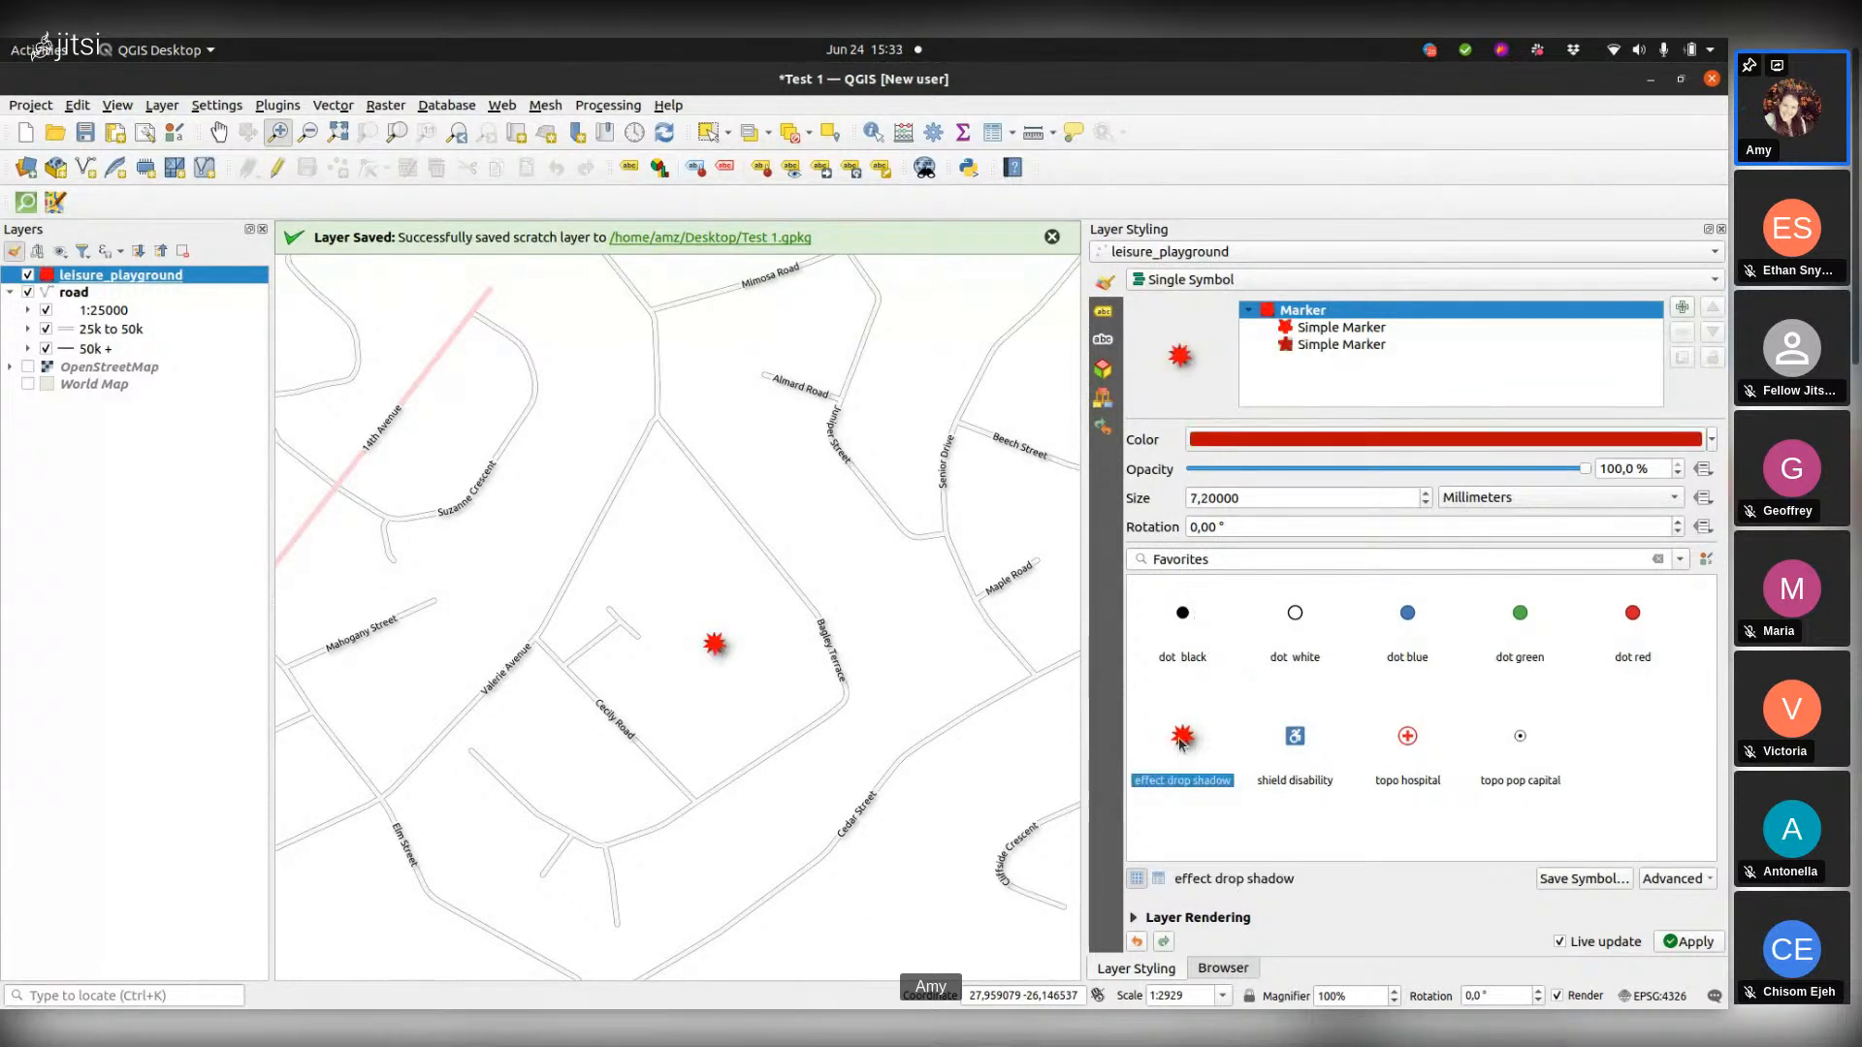
click(1358, 345)
click(1682, 332)
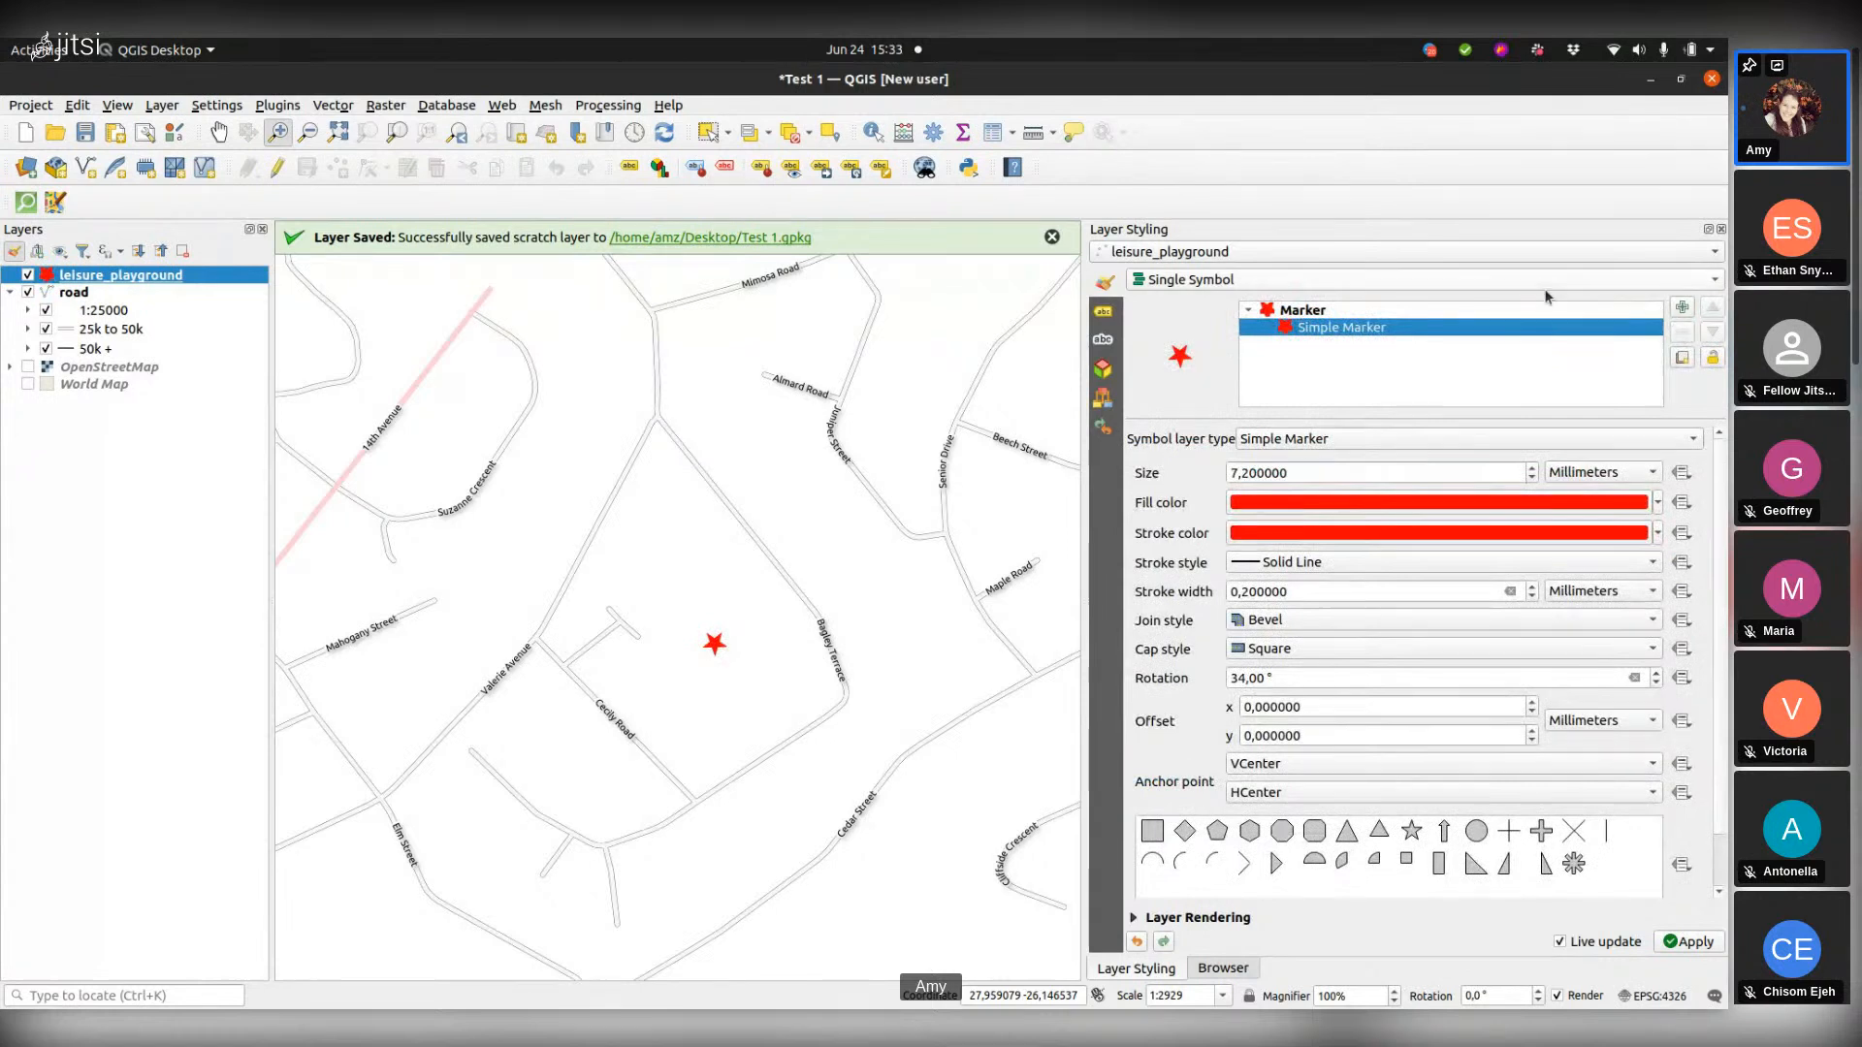
Step: Change the remaining marker's symbol layer type to SVG Marker
click(1552, 274)
click(1448, 283)
click(1308, 445)
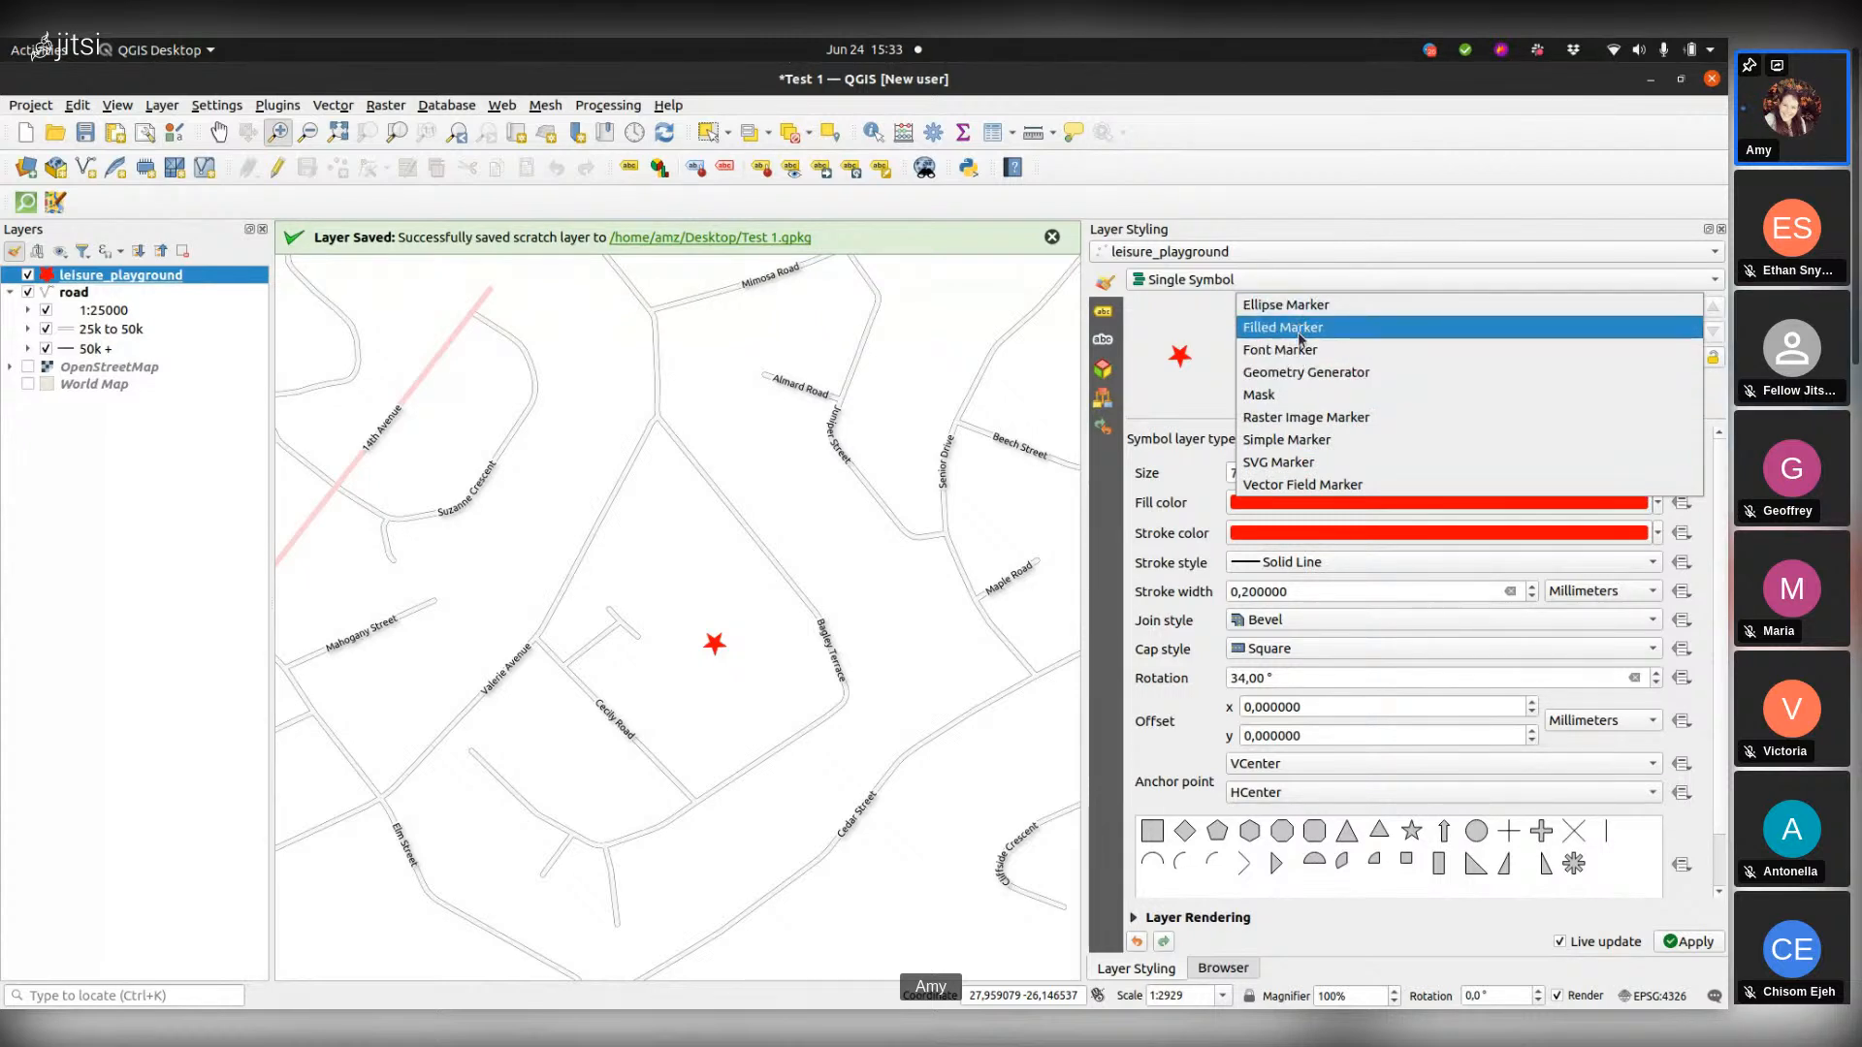
click(1296, 463)
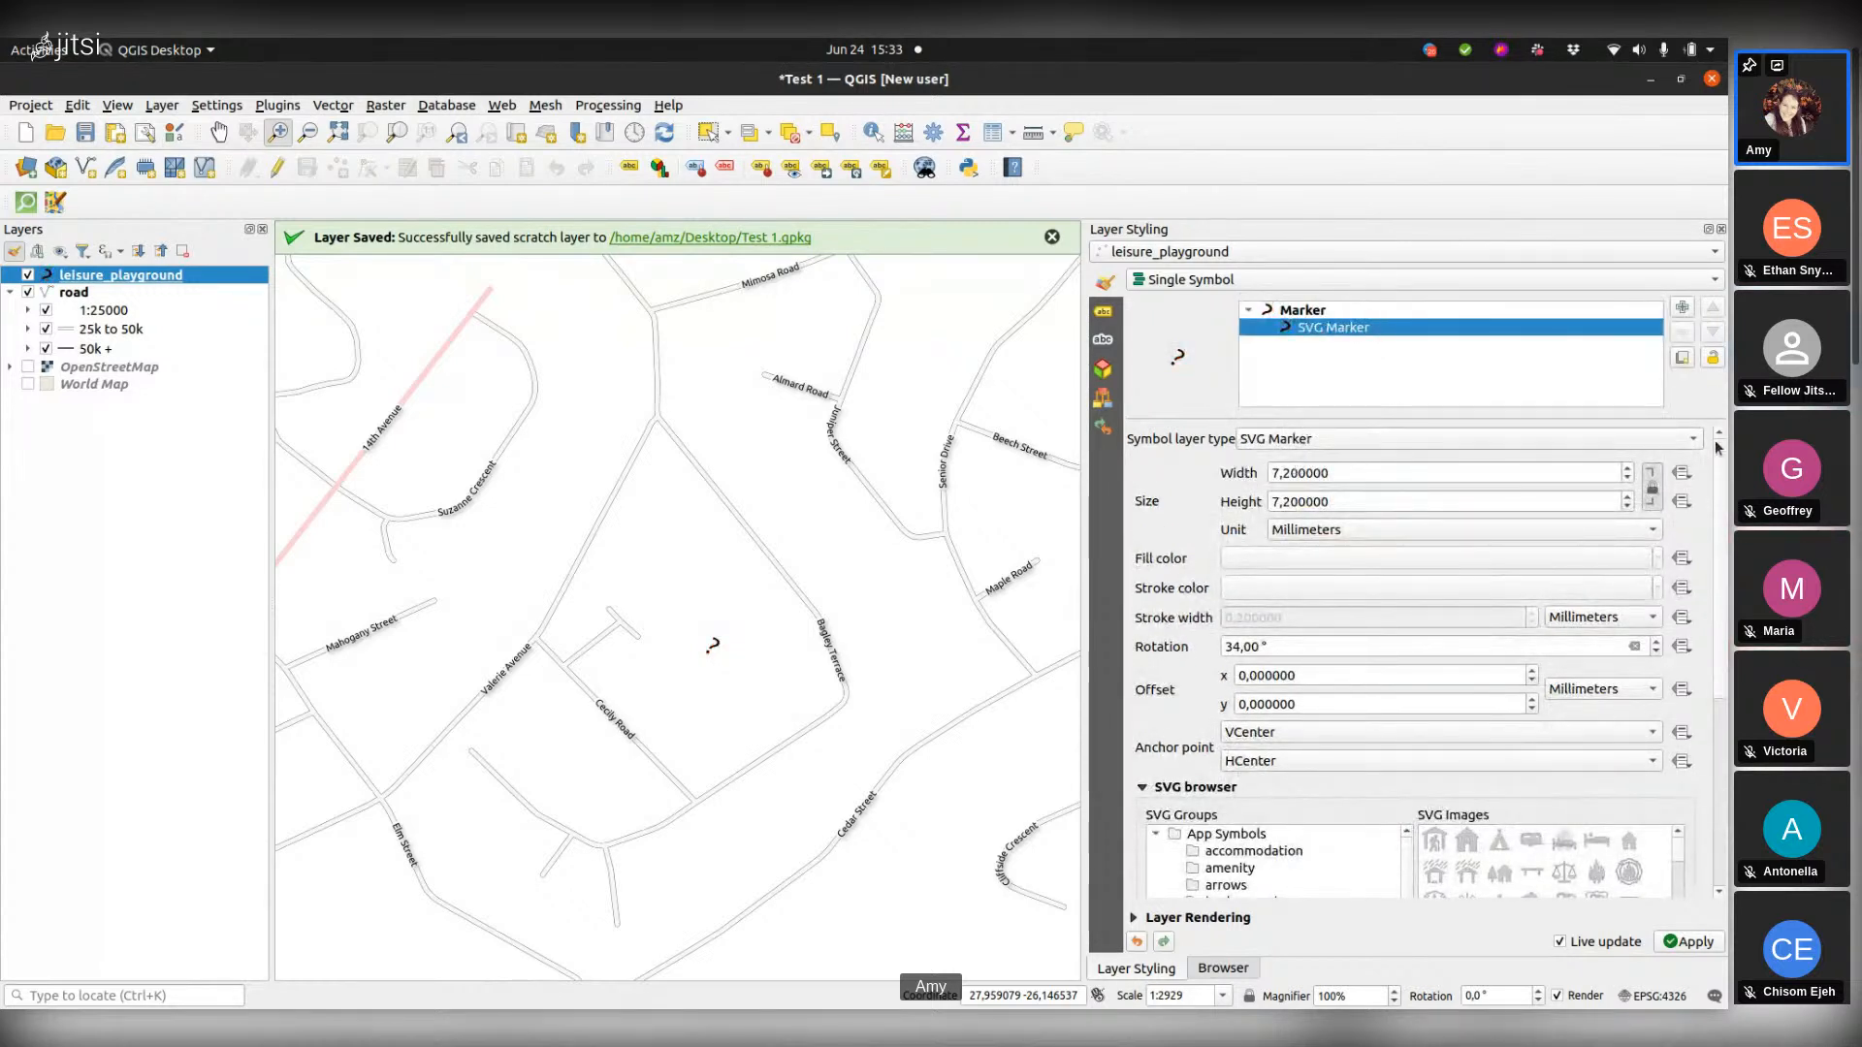
Step: Choose the playground image from the sport SVG group as the marker's symbol
drag(1719, 487, 1711, 621)
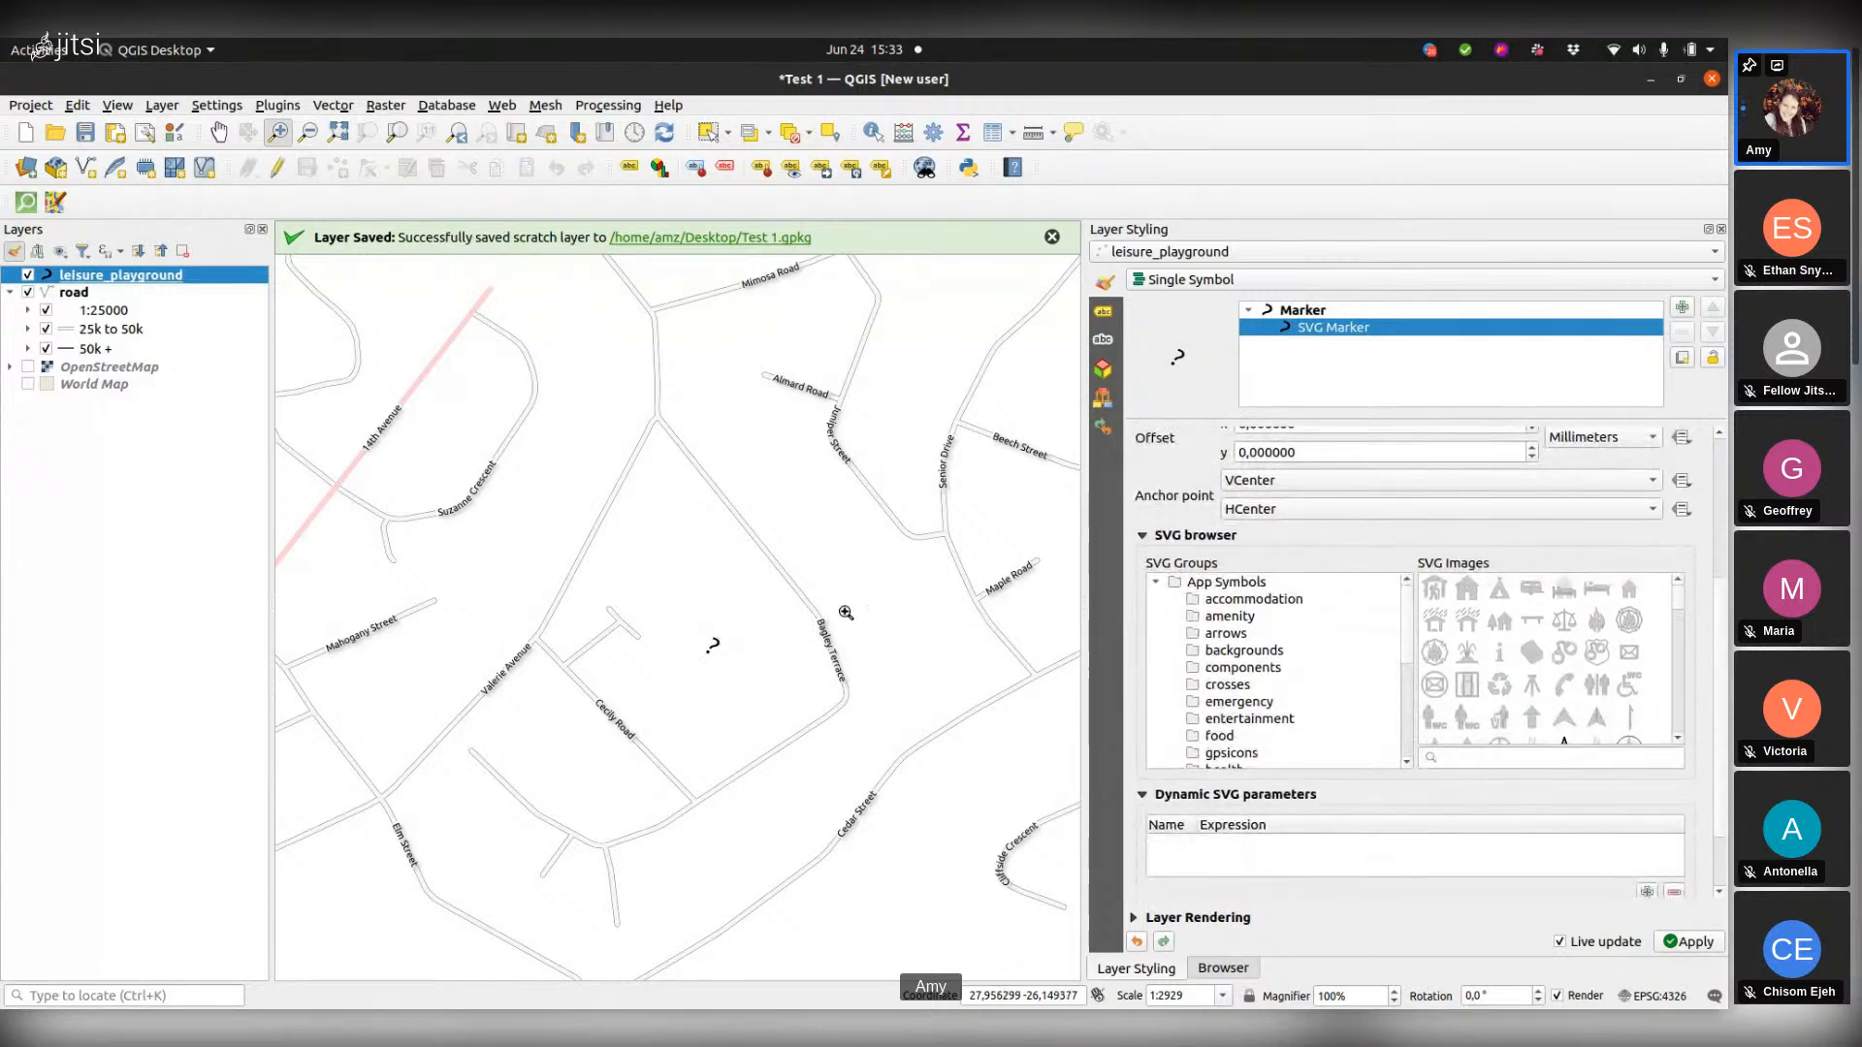
click(1195, 619)
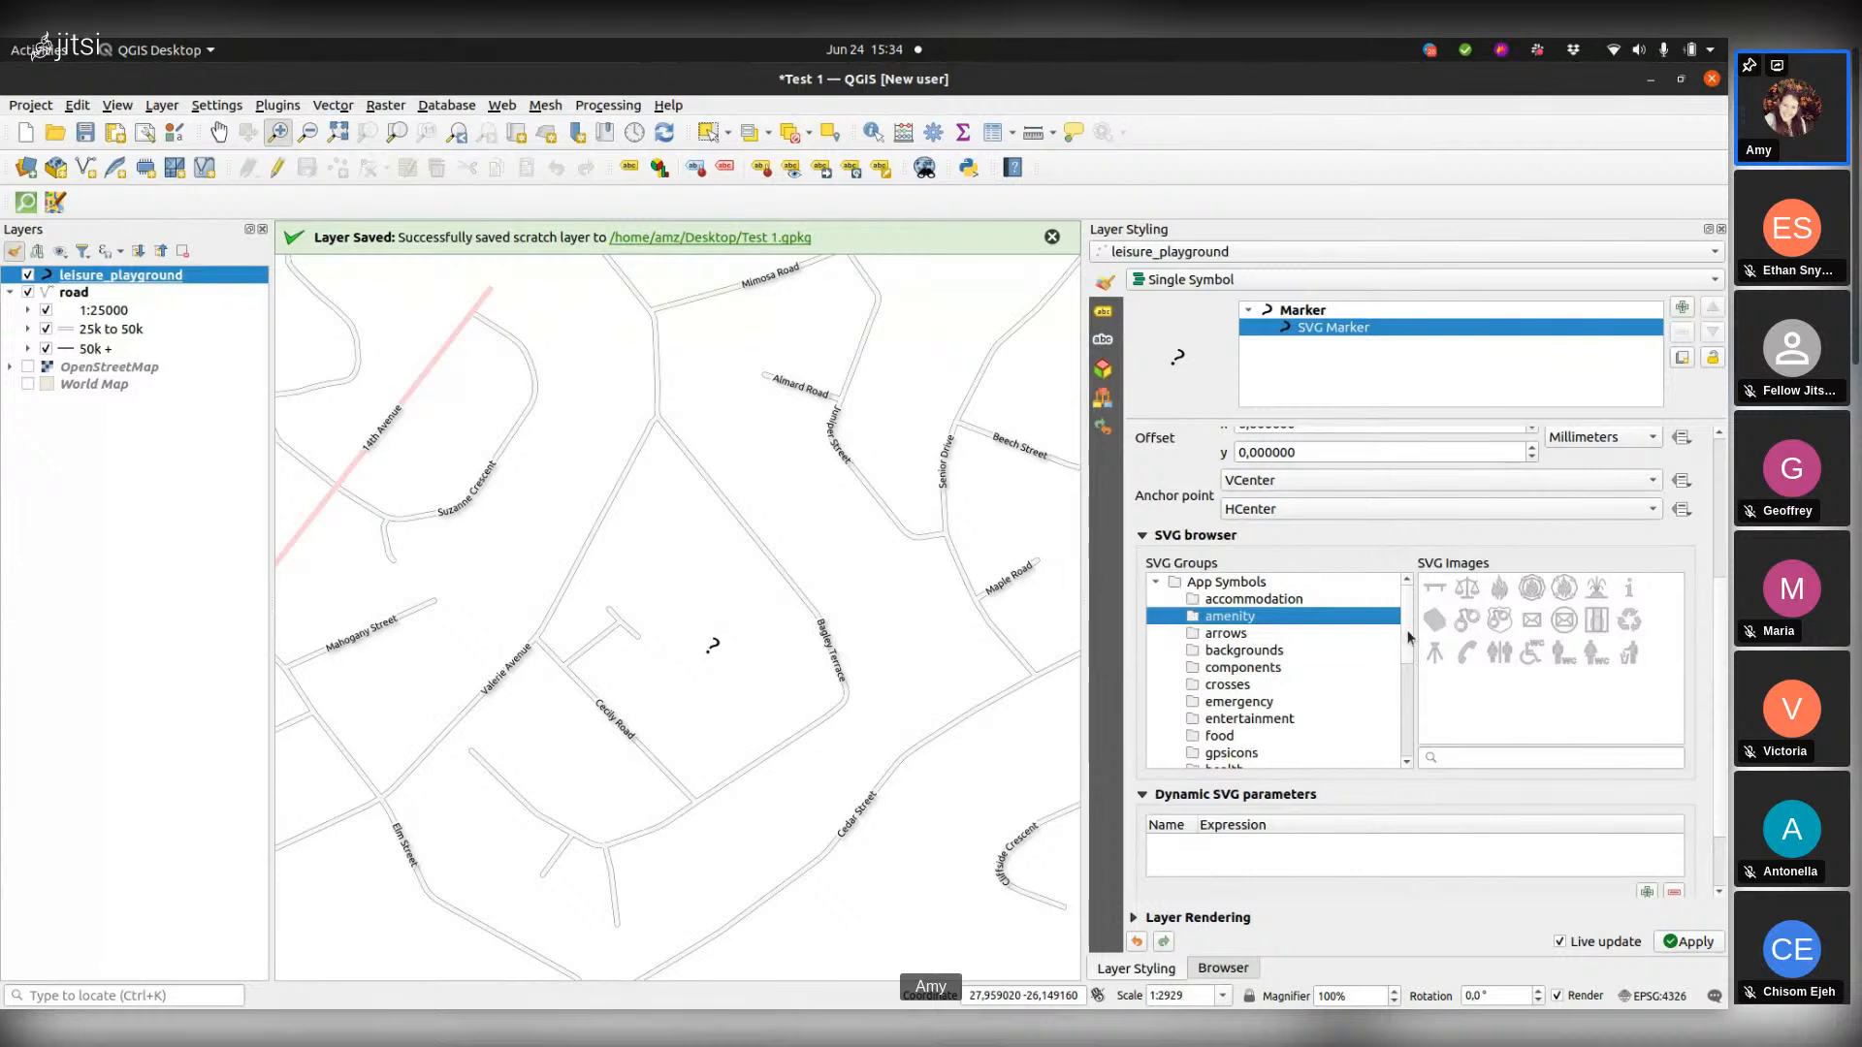
drag(1411, 638, 1411, 659)
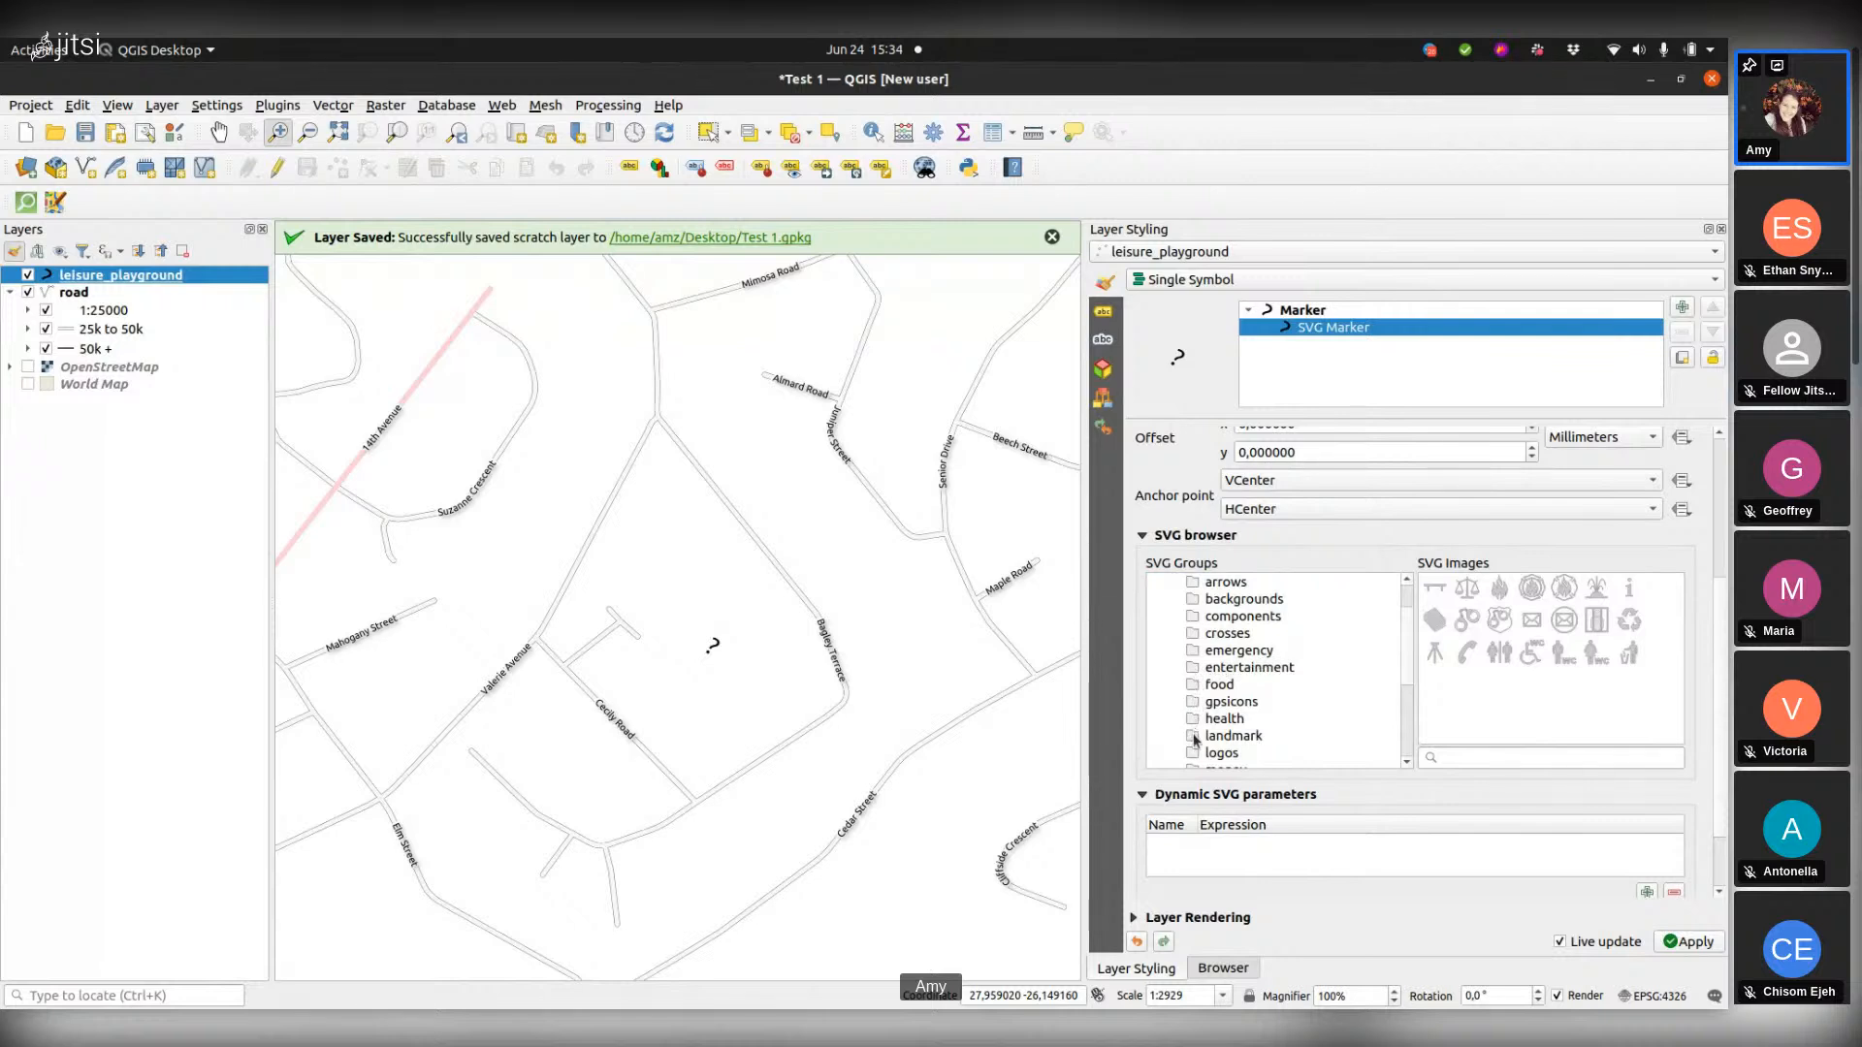
click(1407, 765)
click(1408, 765)
click(1407, 766)
click(1407, 765)
click(1407, 766)
click(1407, 766)
click(1407, 766)
click(1407, 766)
click(1193, 703)
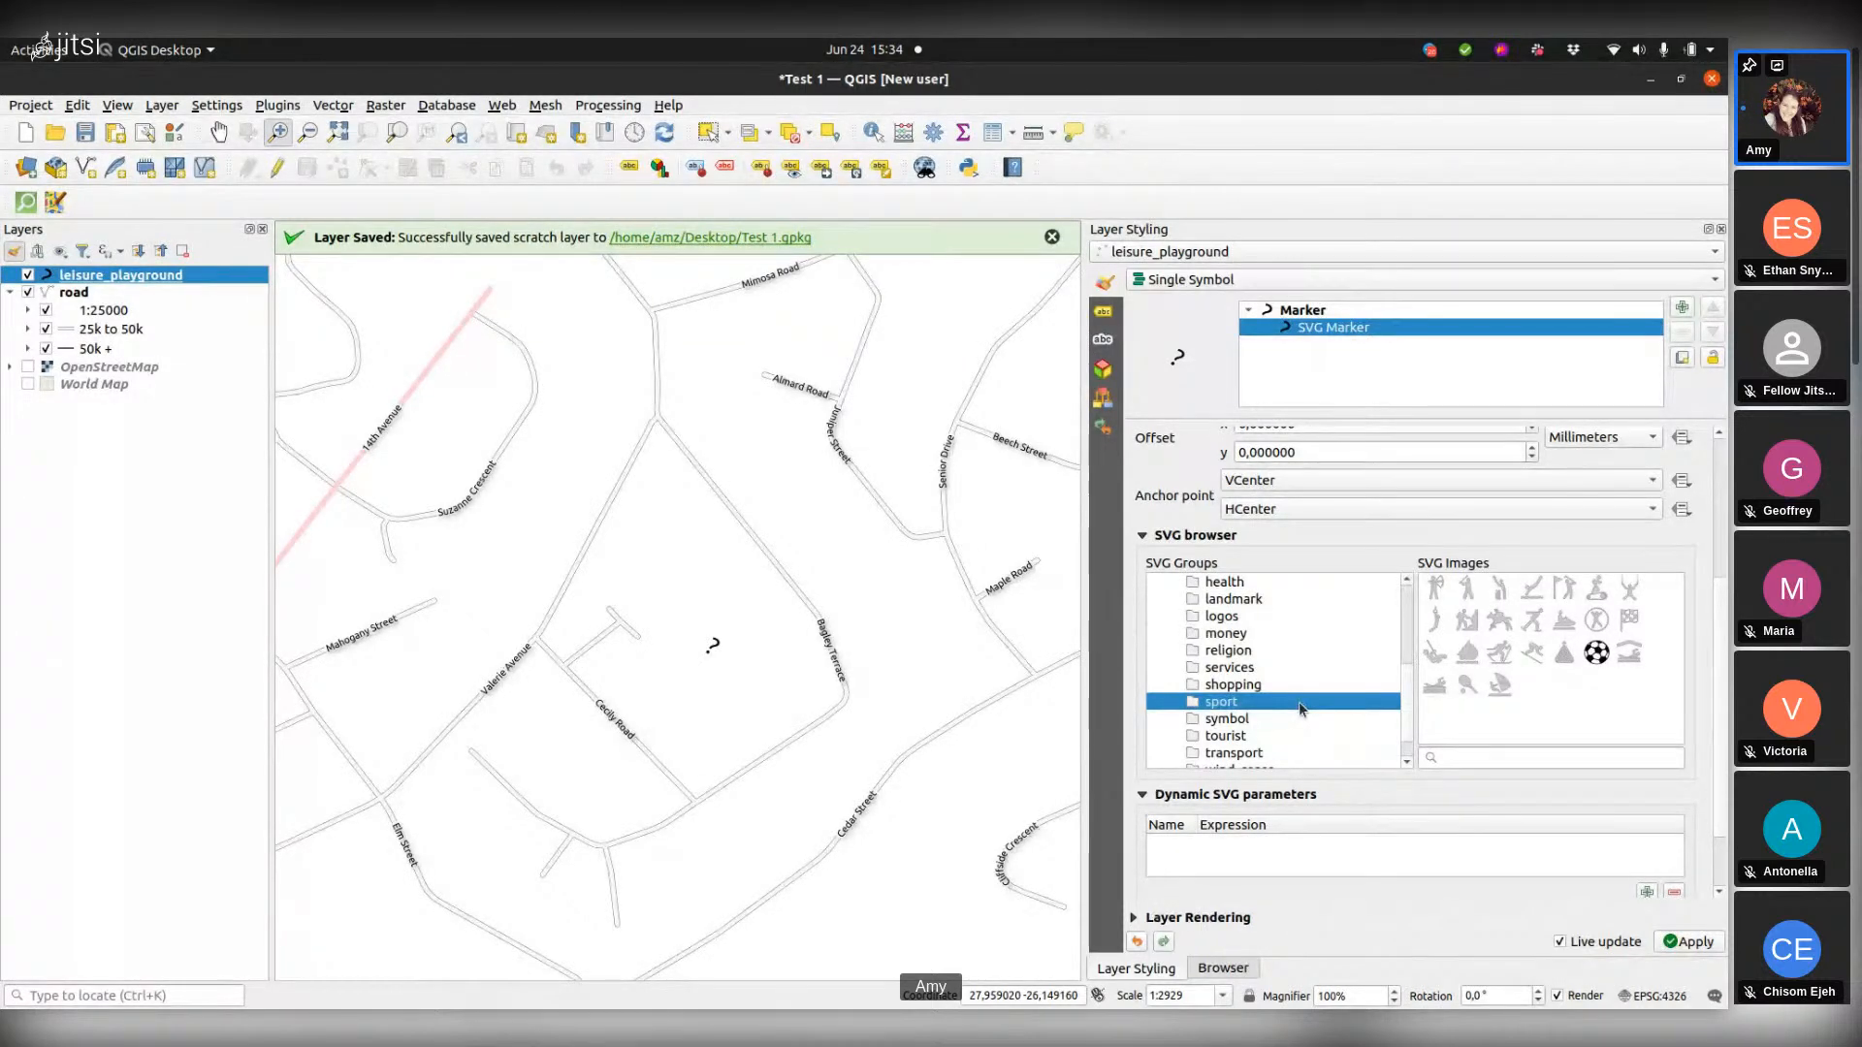
click(1435, 653)
Step: Set both the fill color and the stroke color of the playground SVG marker to black
drag(1716, 608, 1727, 398)
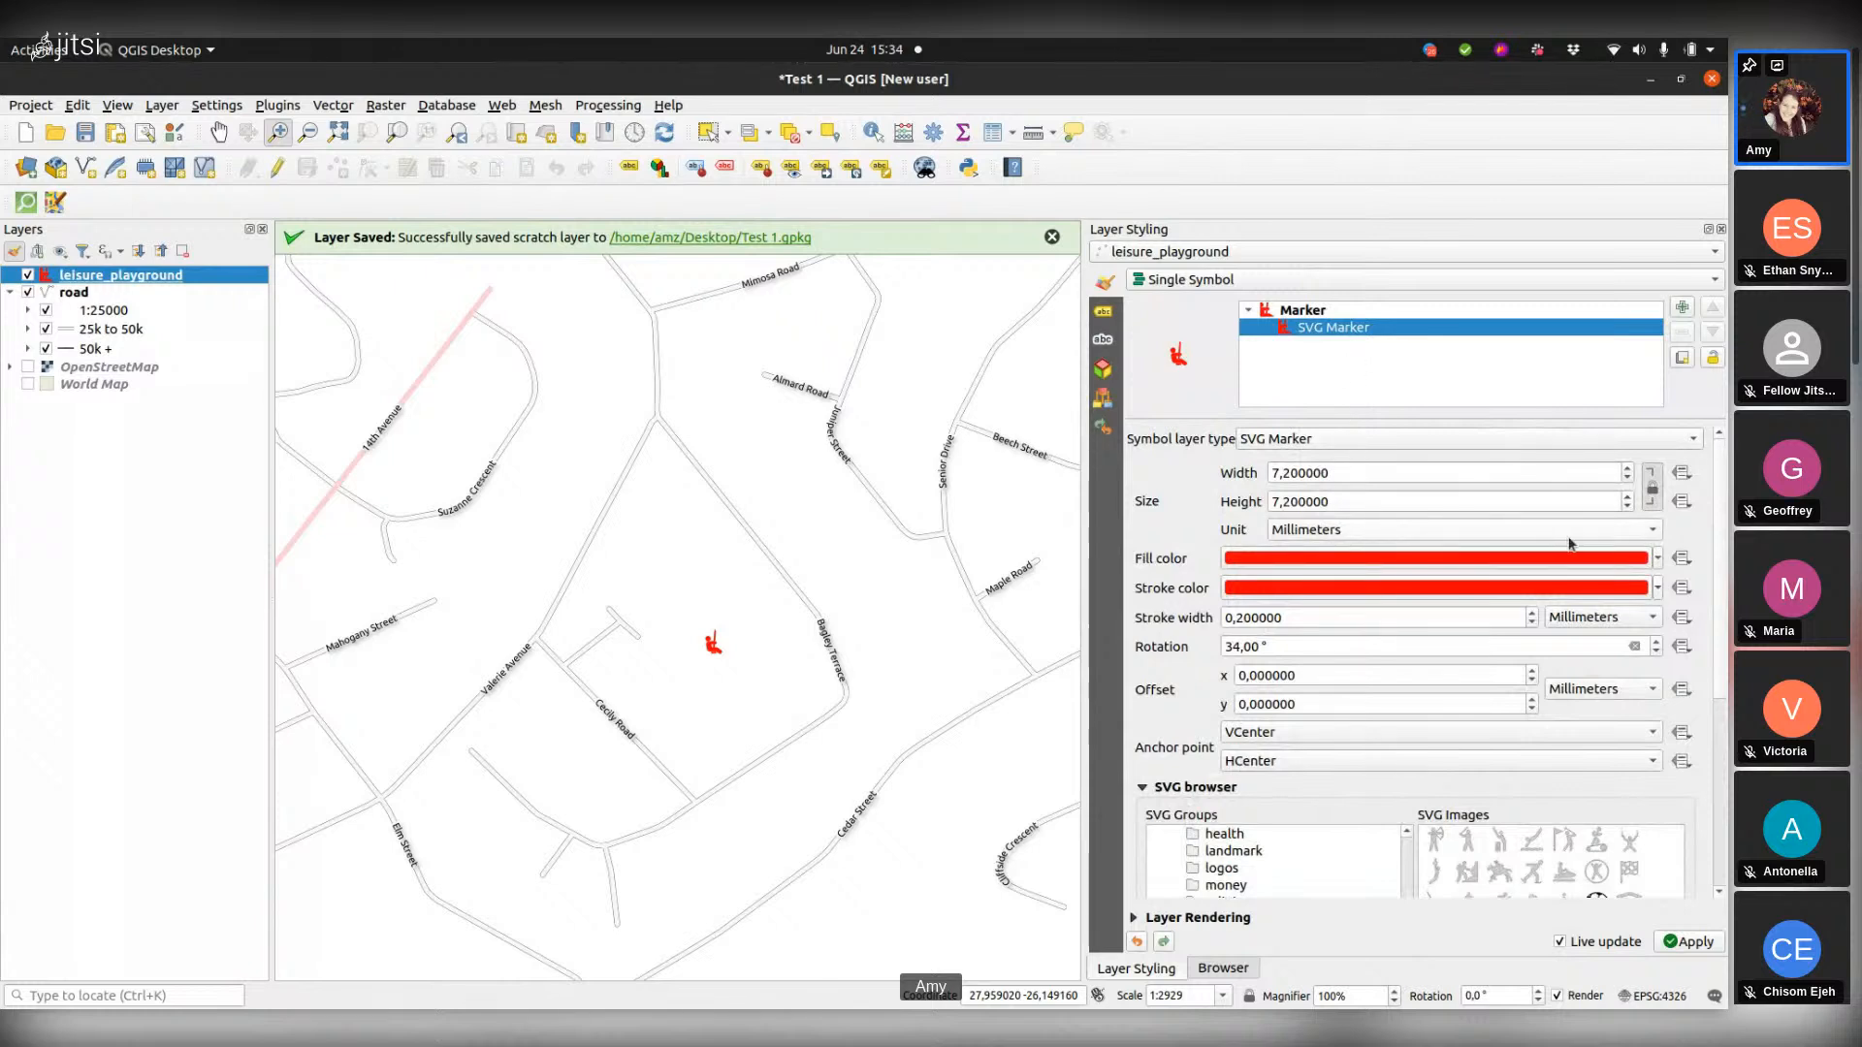
click(1657, 561)
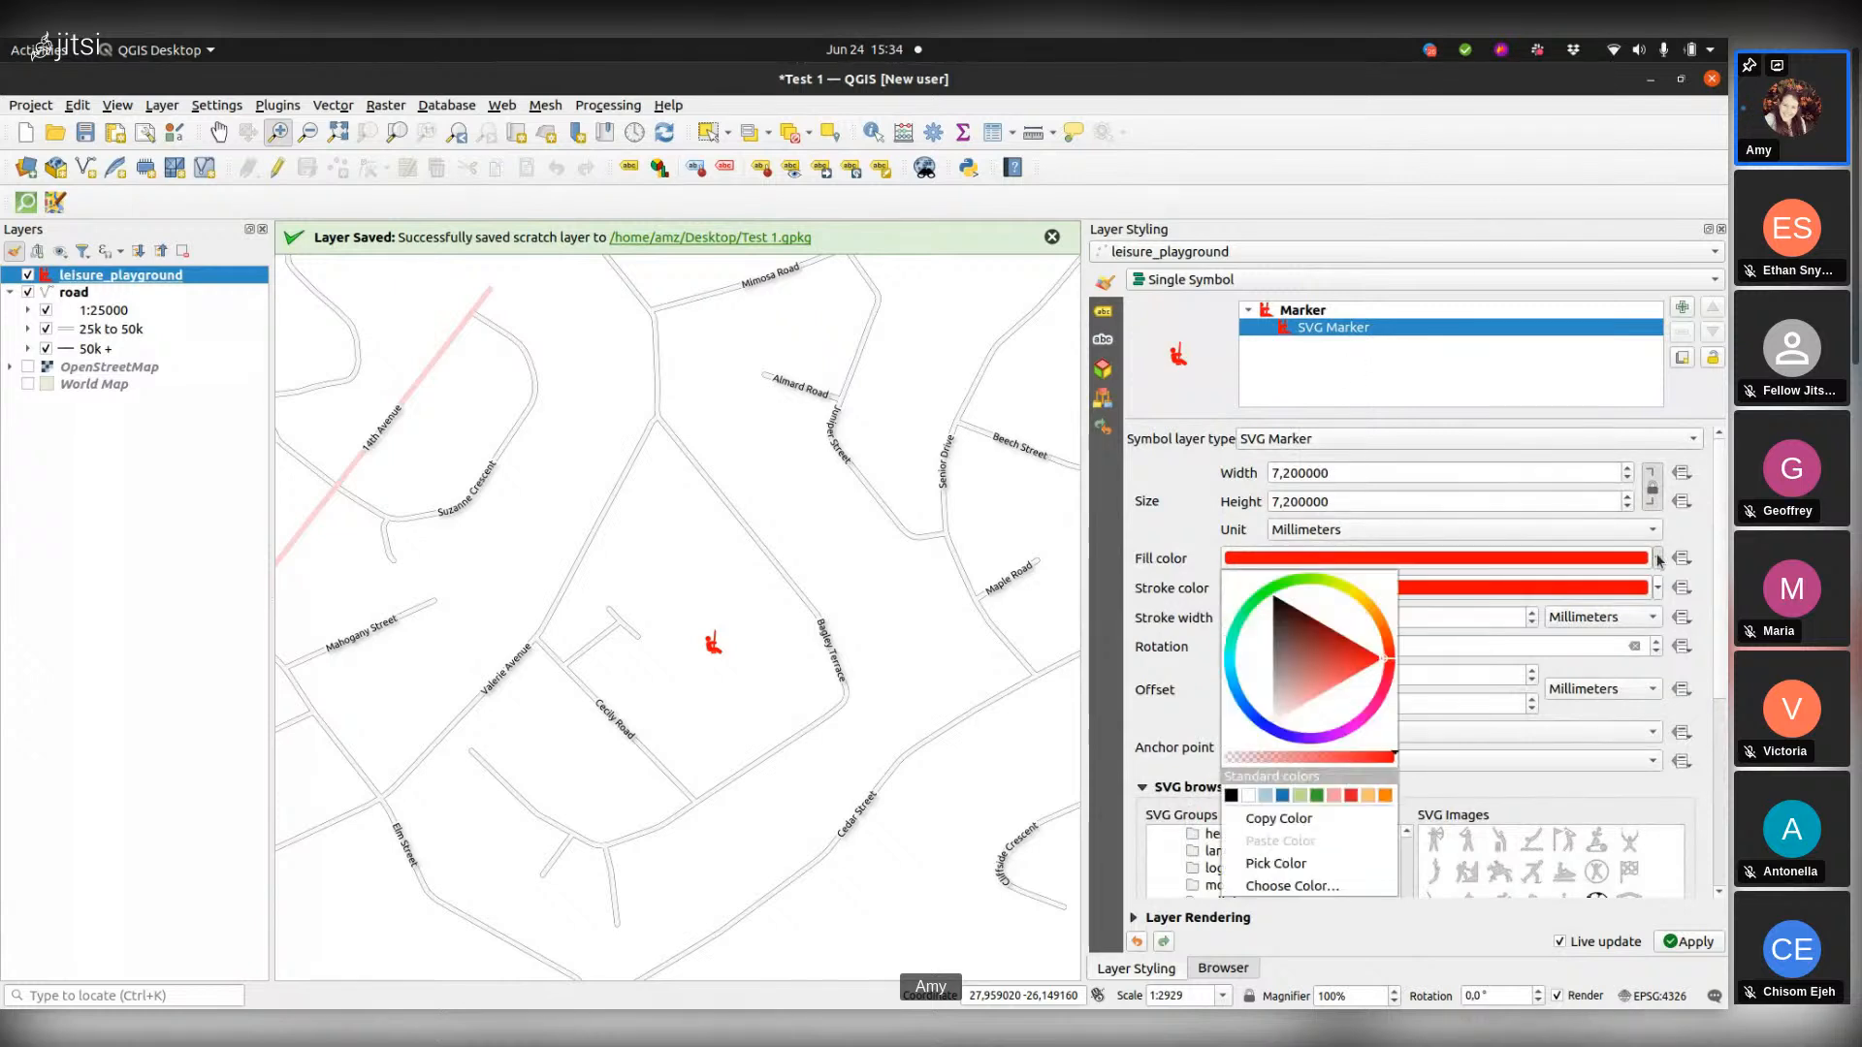
click(1230, 795)
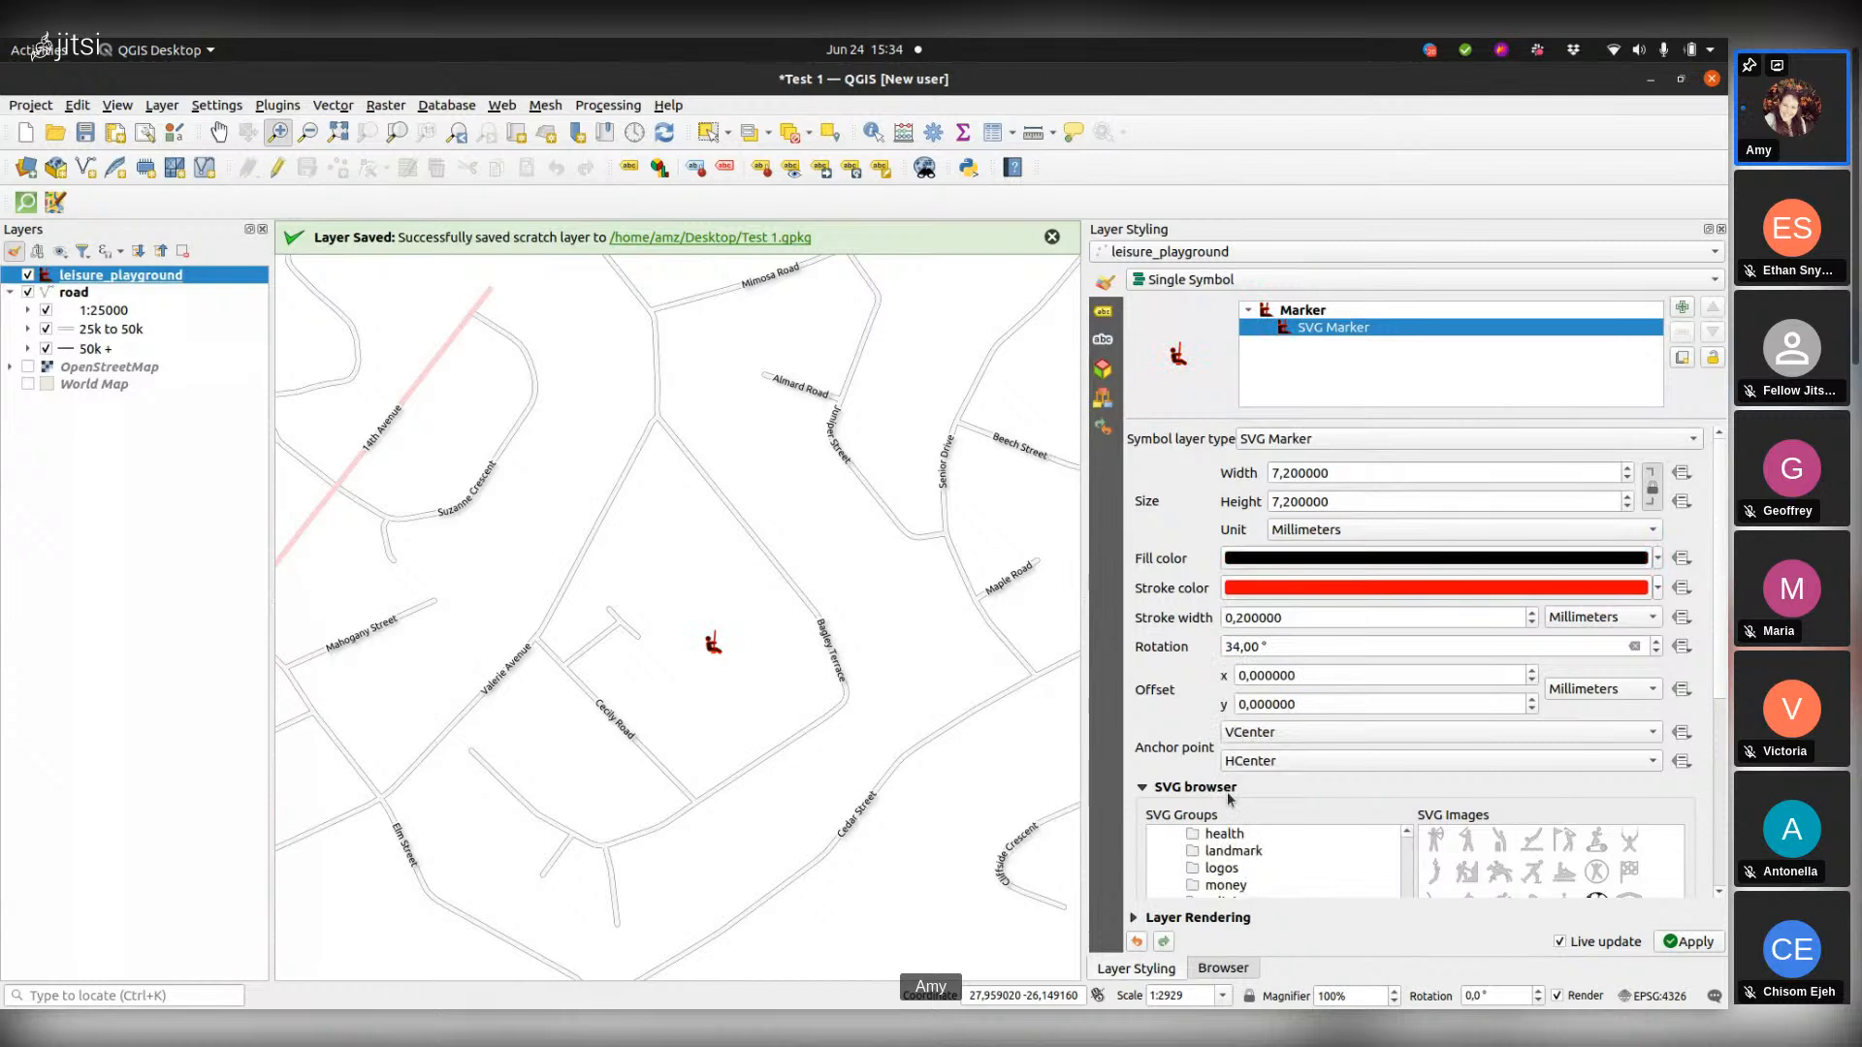
click(1658, 588)
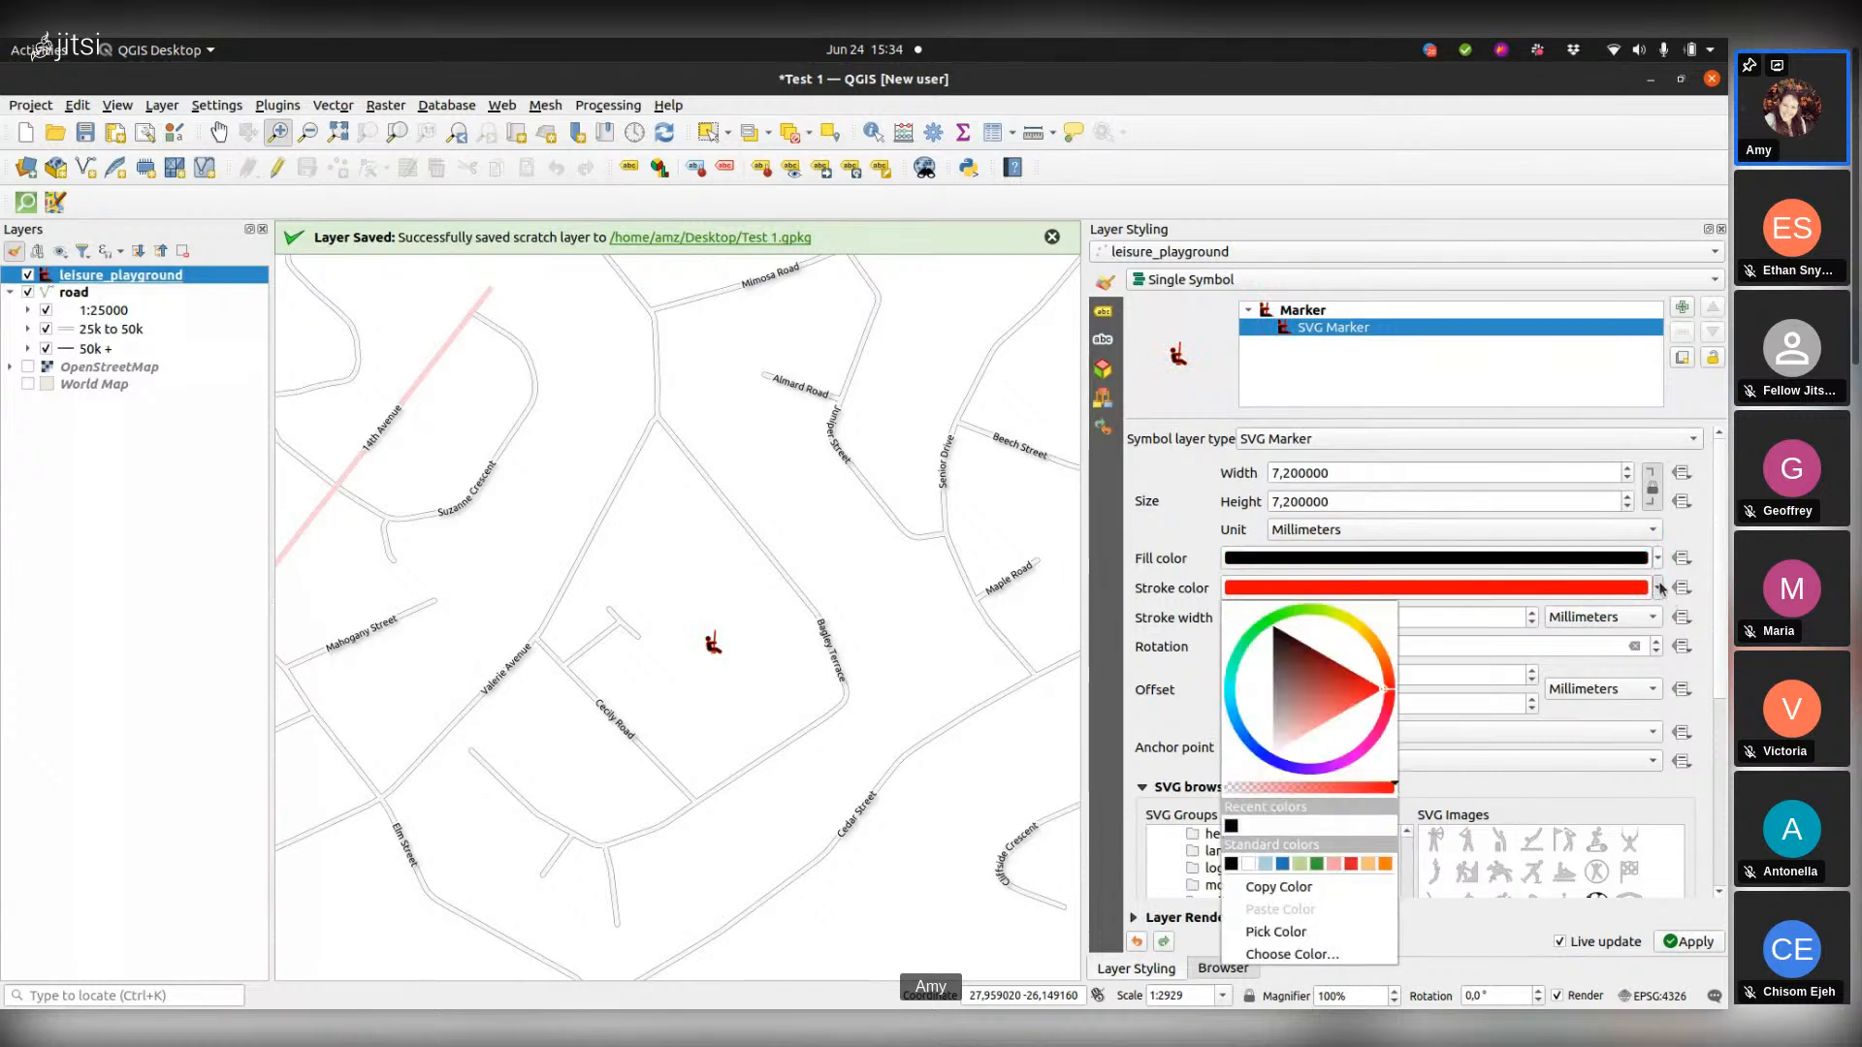
click(1232, 827)
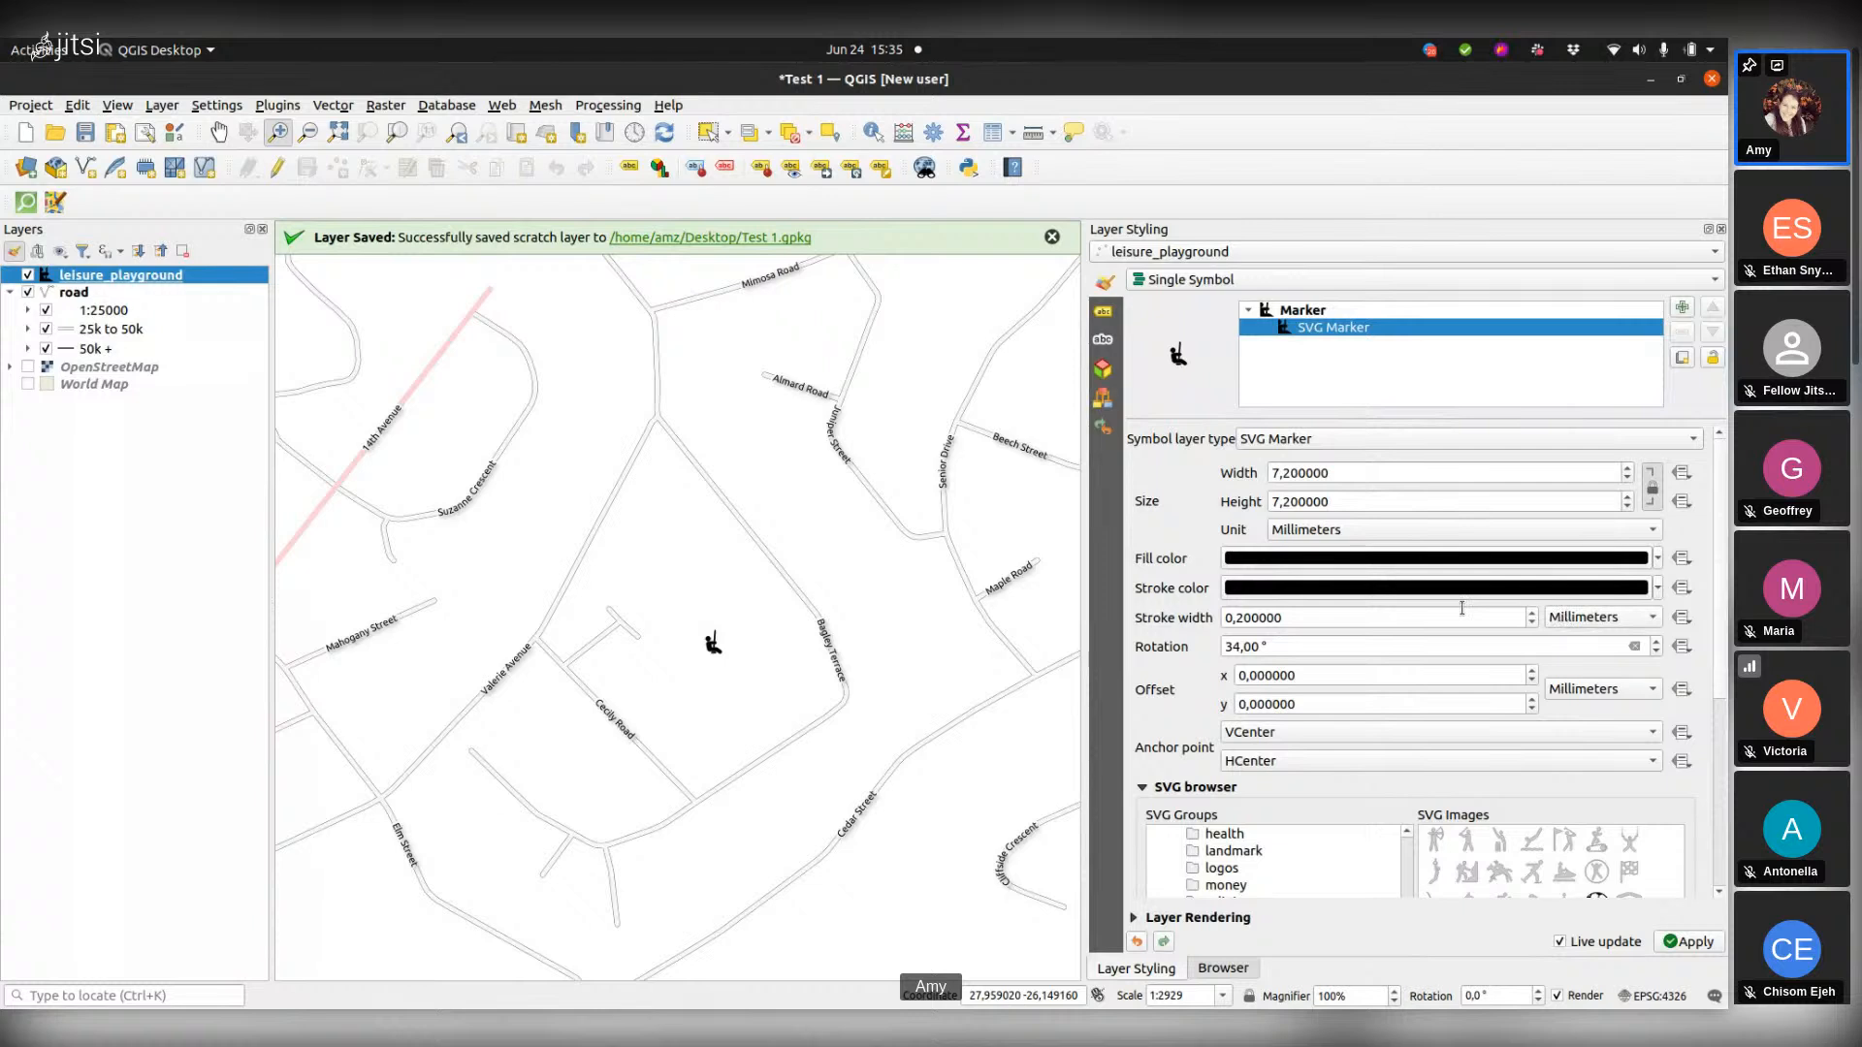
Step: Reduce the SVG marker's stroke width to No stroke
click(1532, 612)
click(1531, 624)
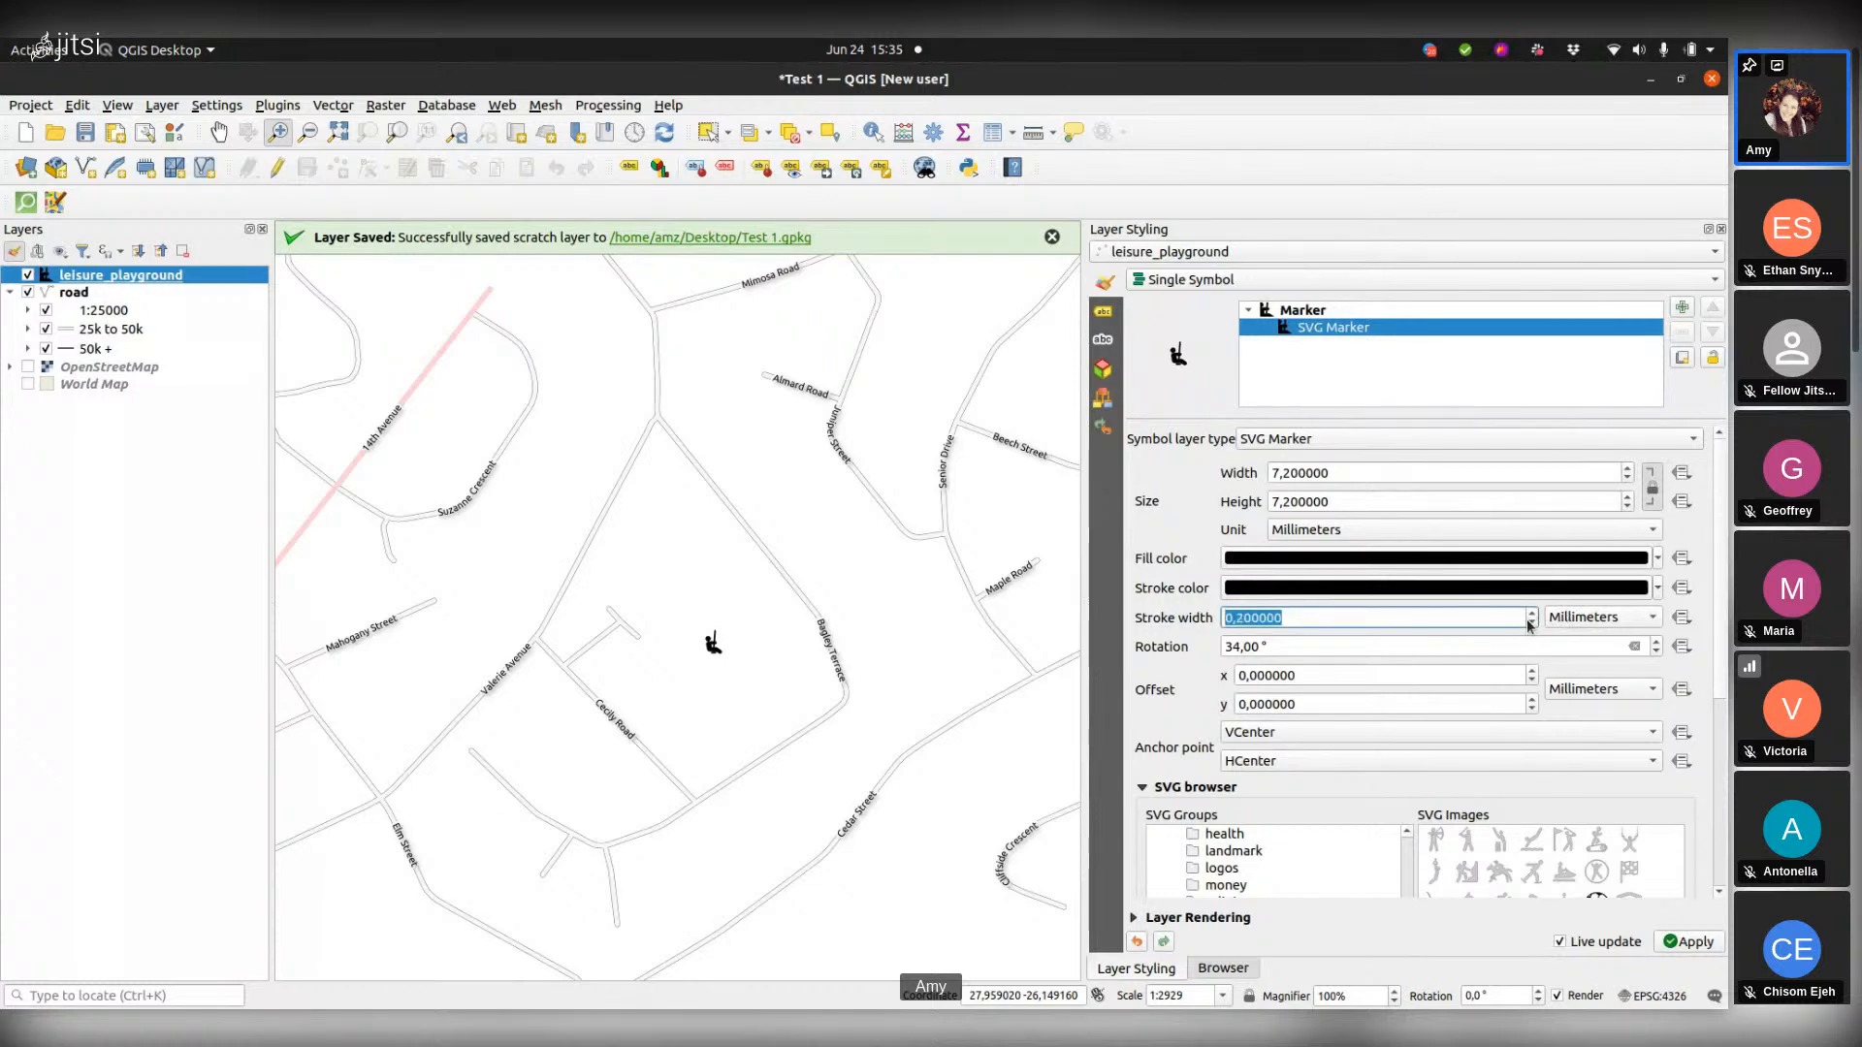
click(1530, 624)
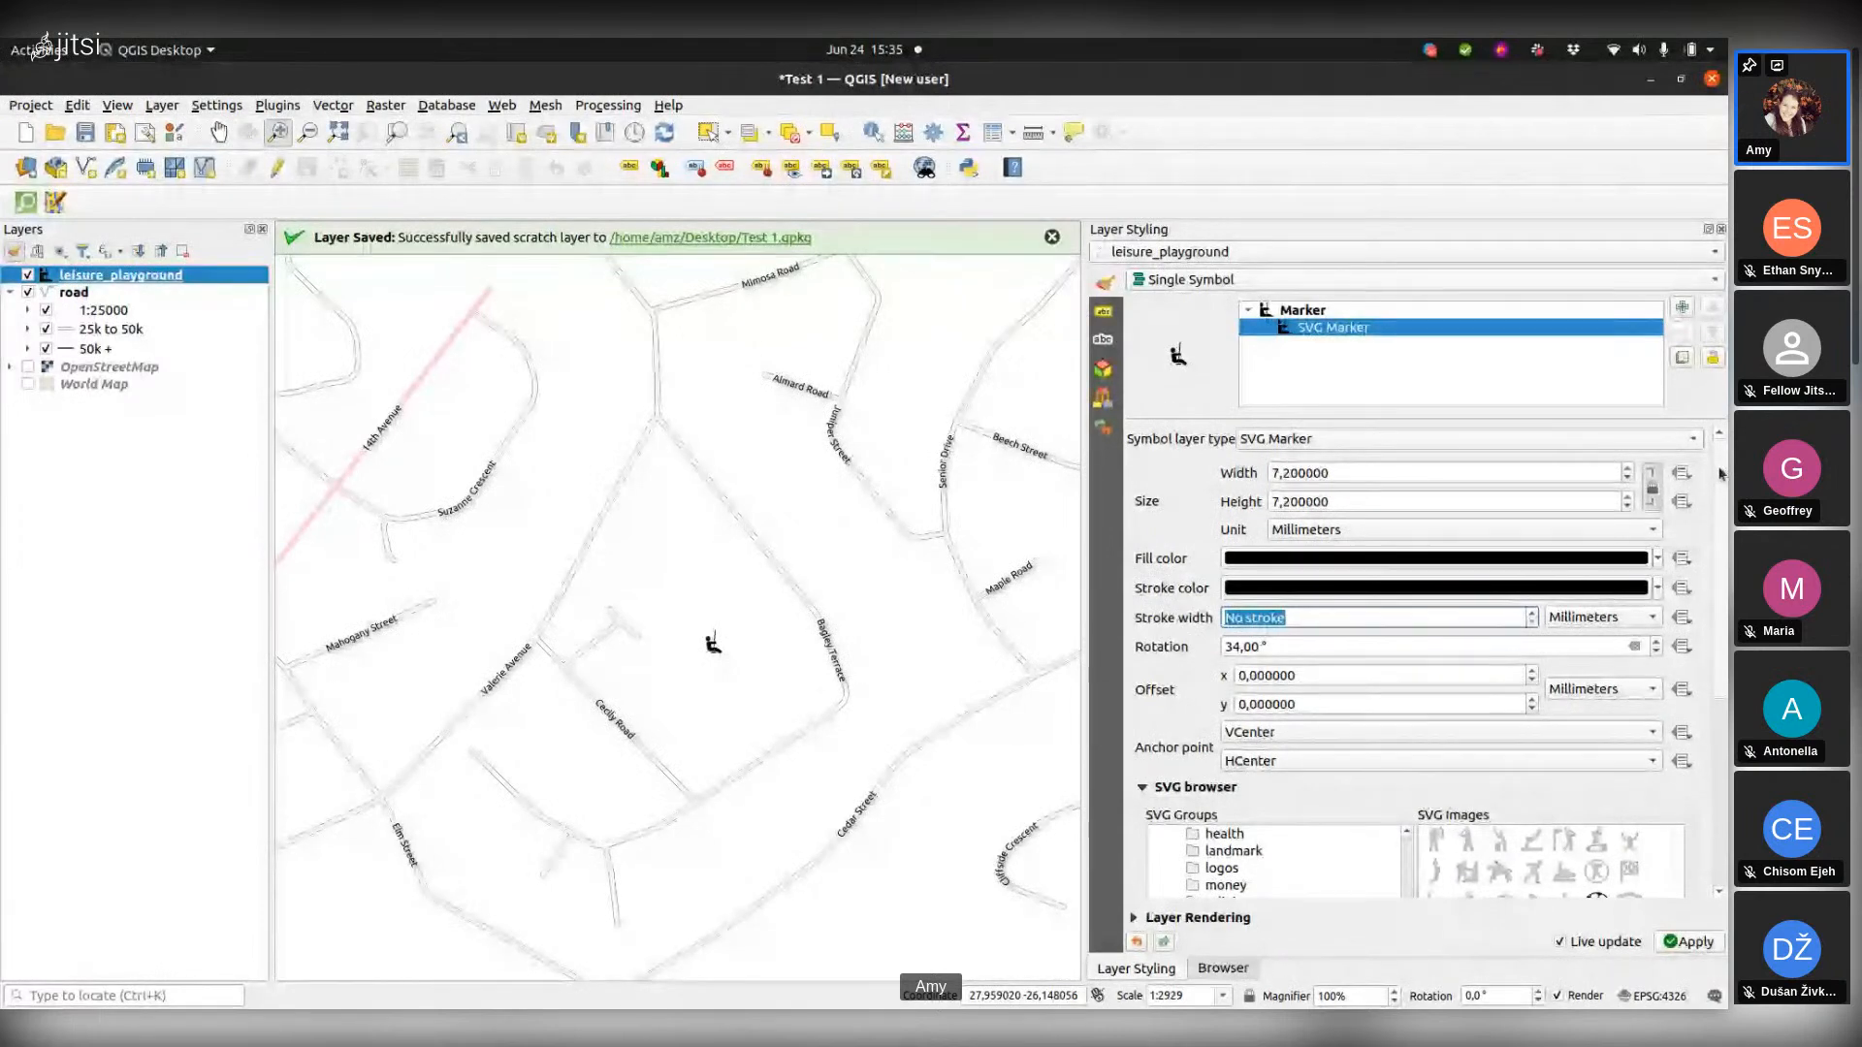
Step: Embed the sport_playground.svg file in the marker symbol instead of referencing its path
scroll(1552, 679, down, 5)
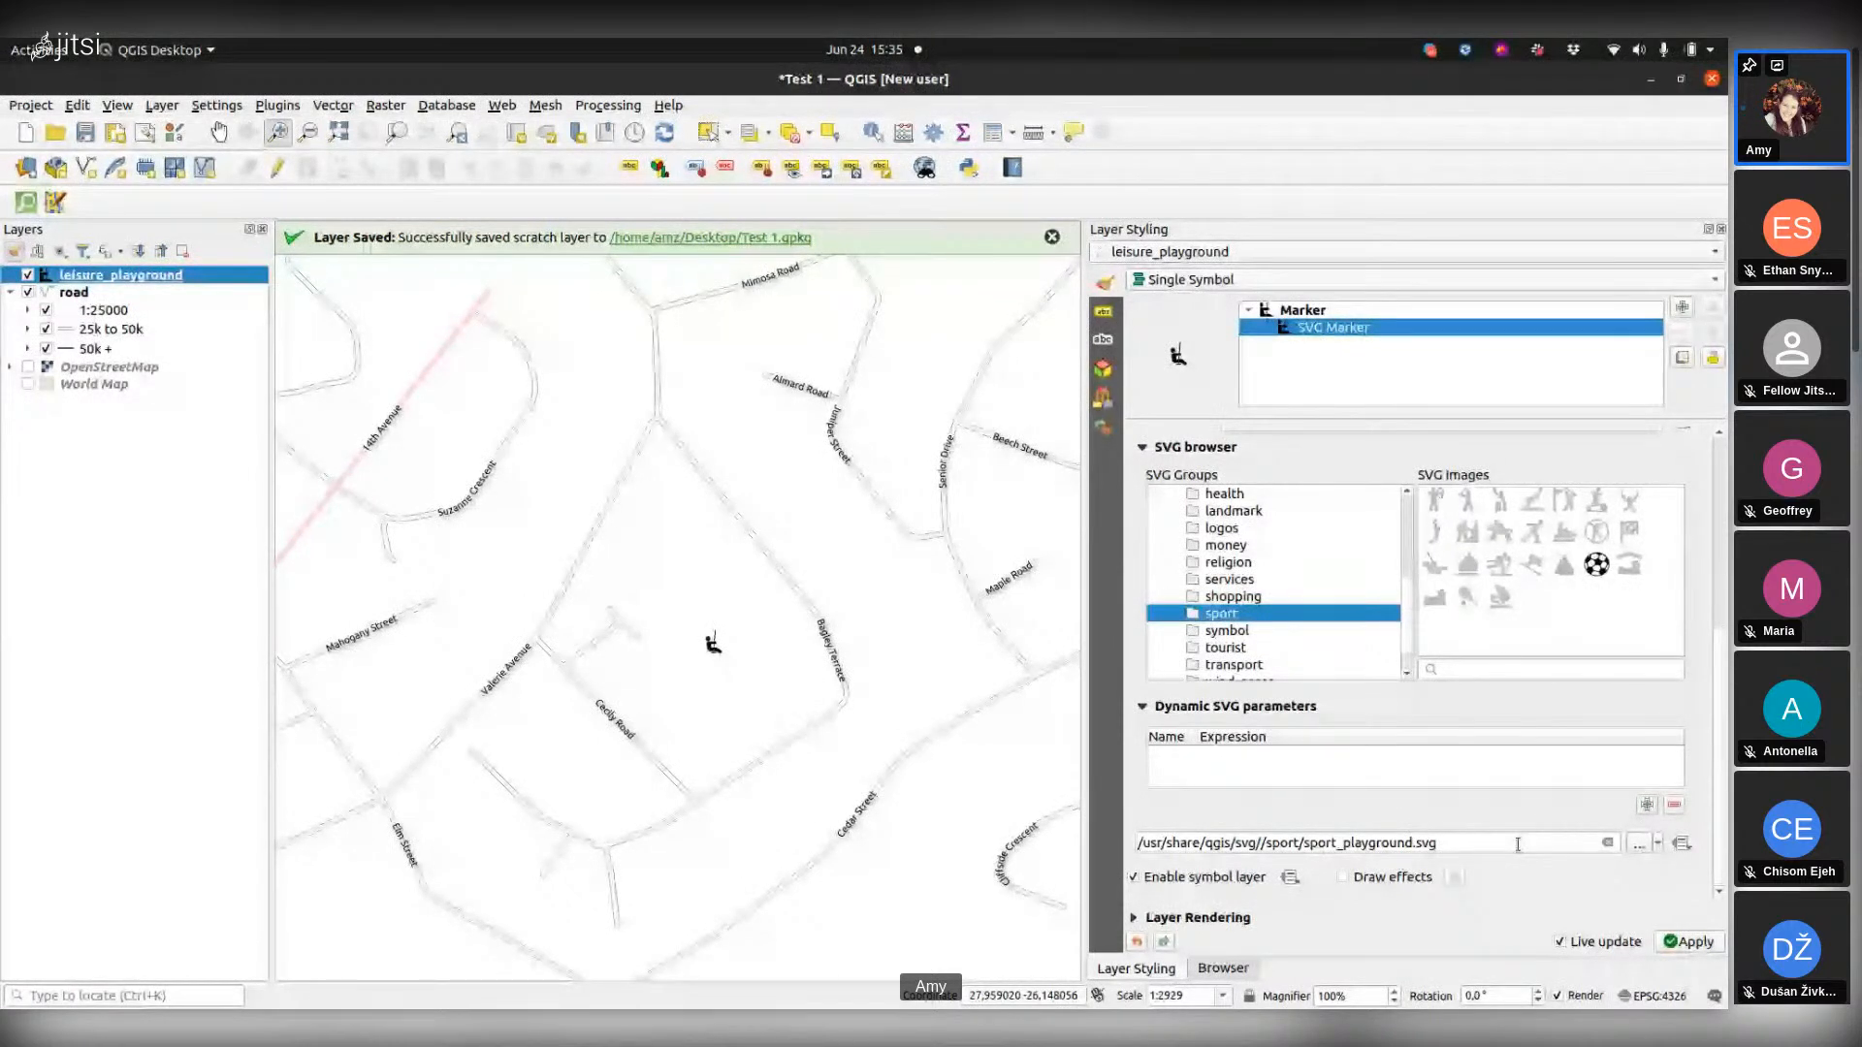
click(1657, 842)
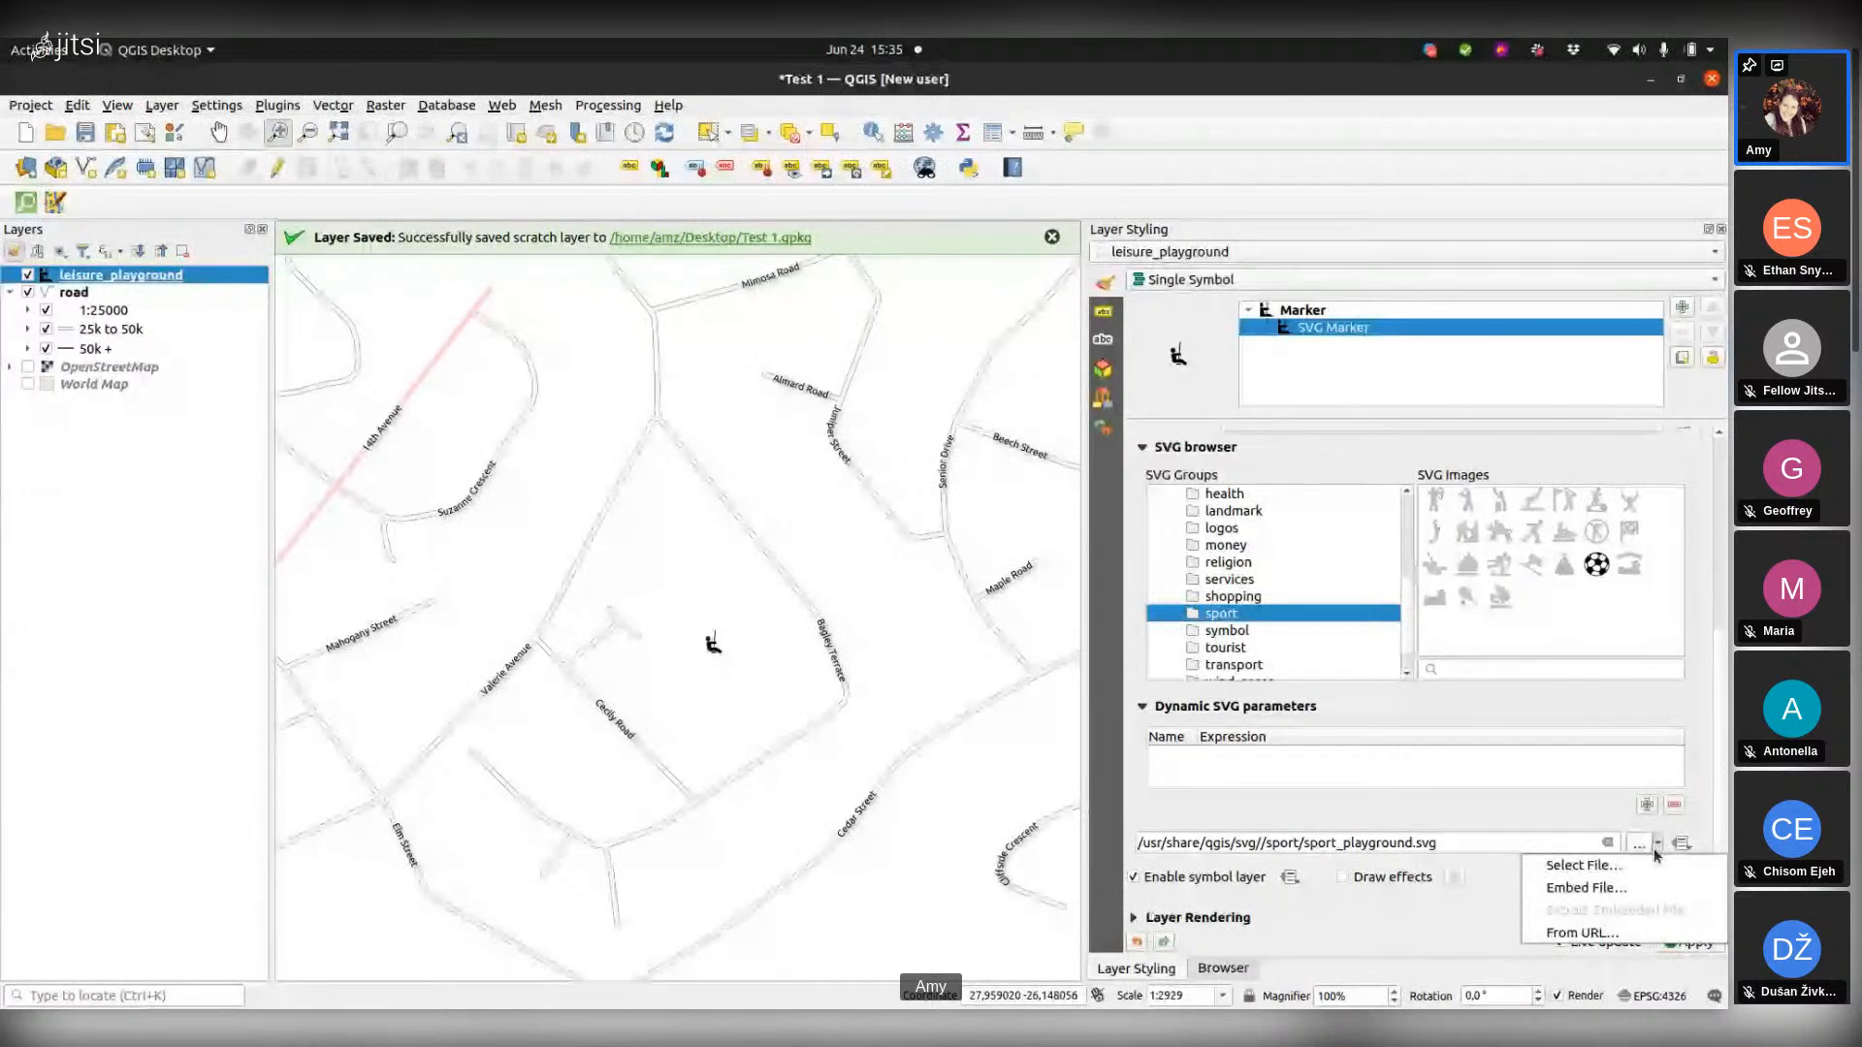
click(1588, 888)
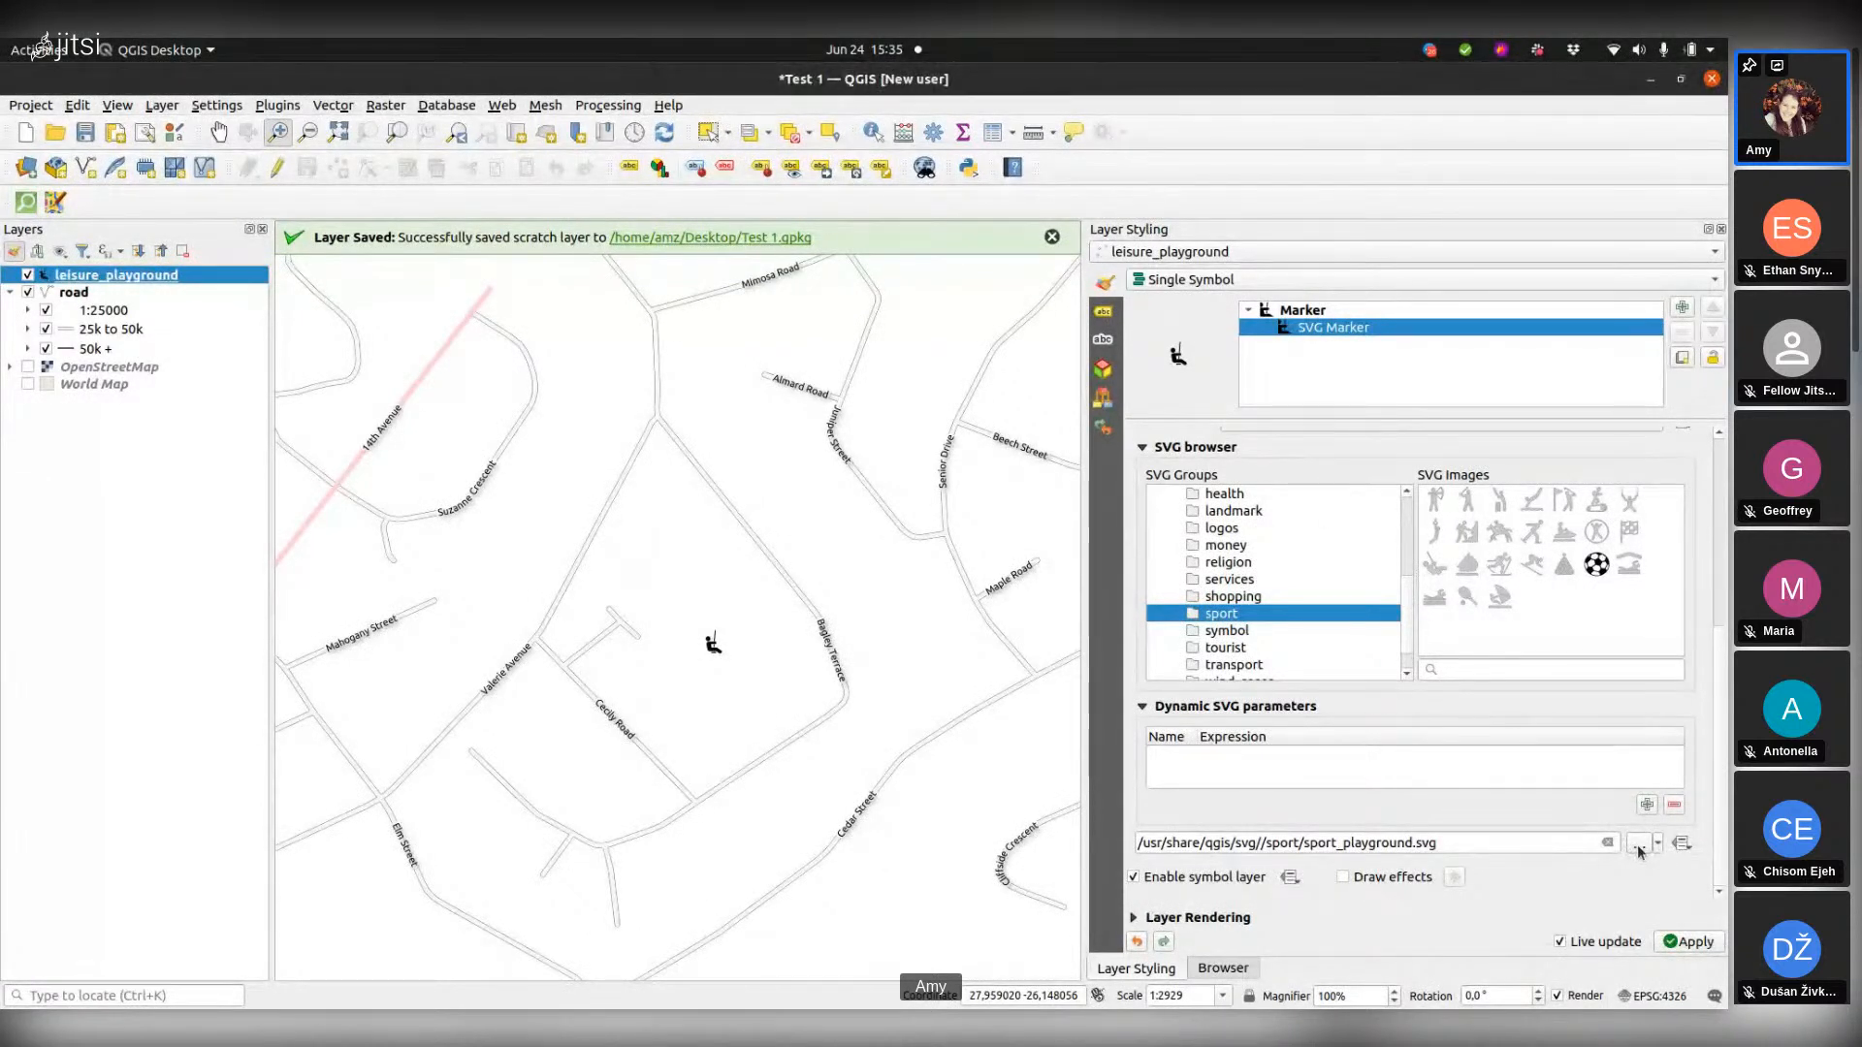
mouse_move(29, 590)
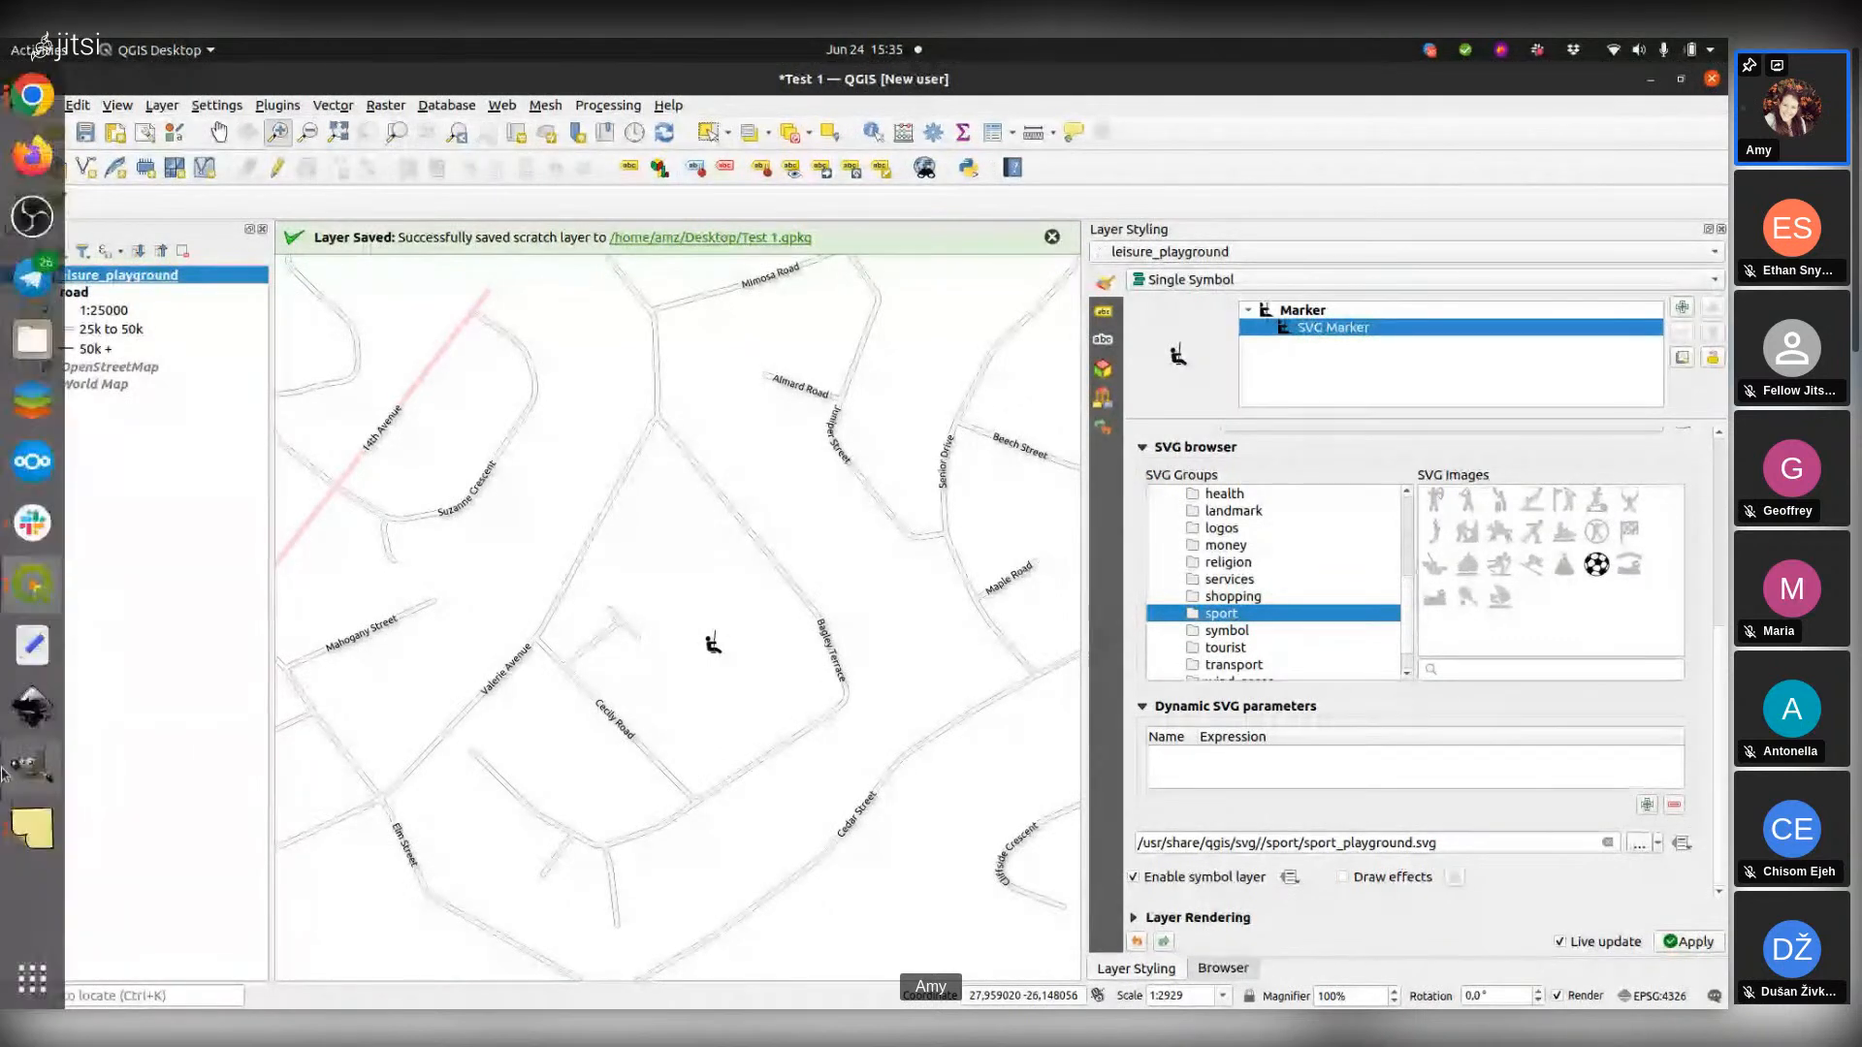
click(29, 589)
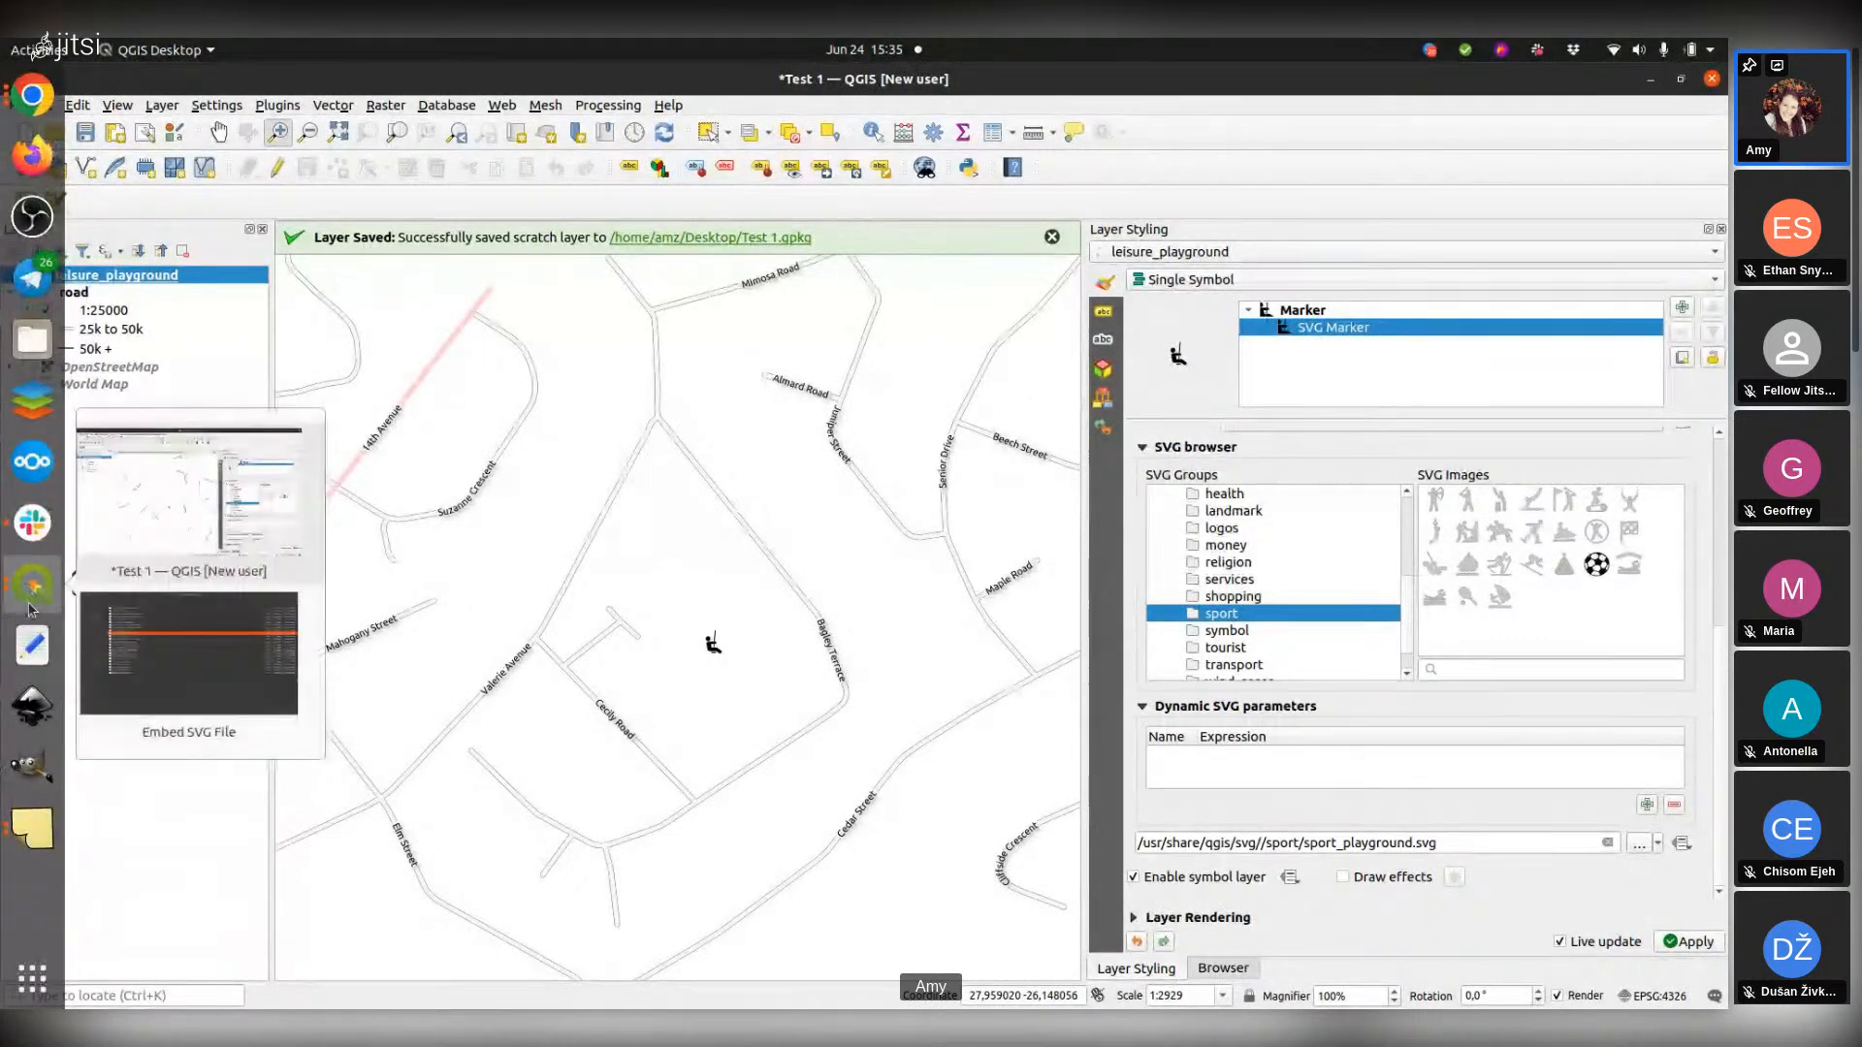
click(191, 662)
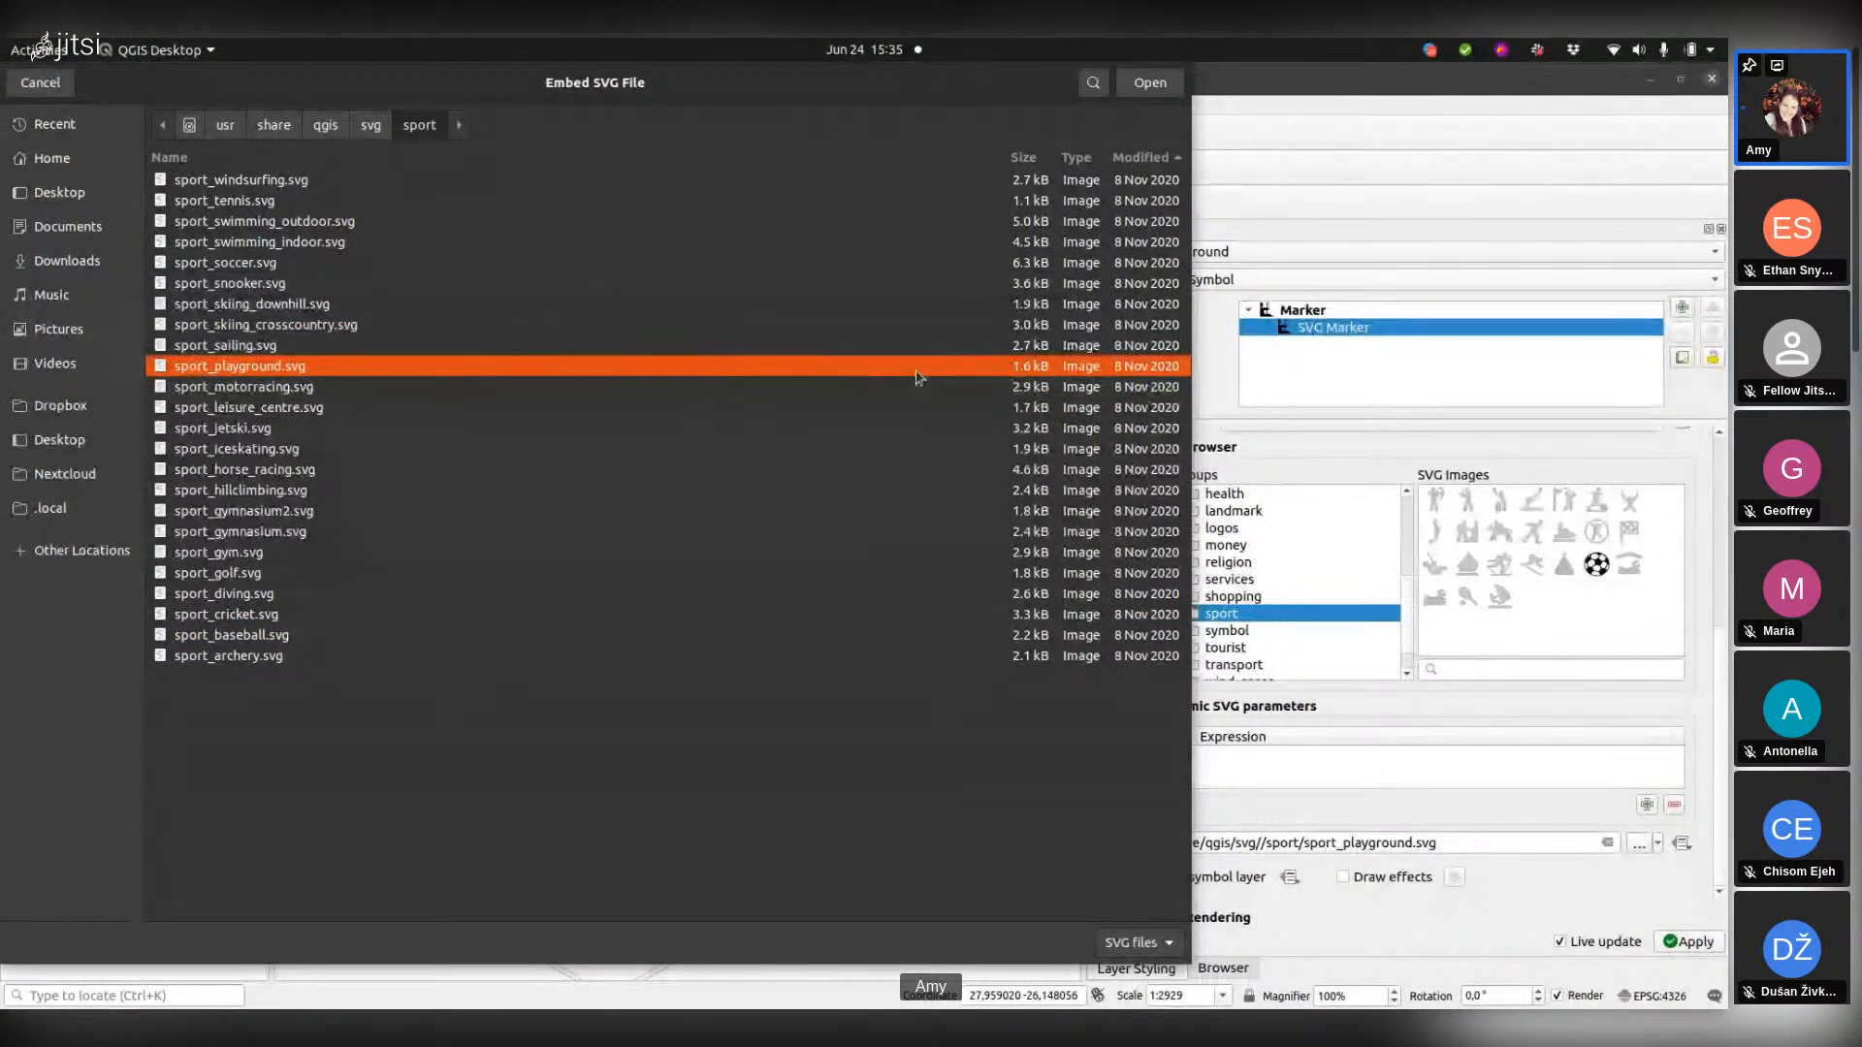
click(1149, 77)
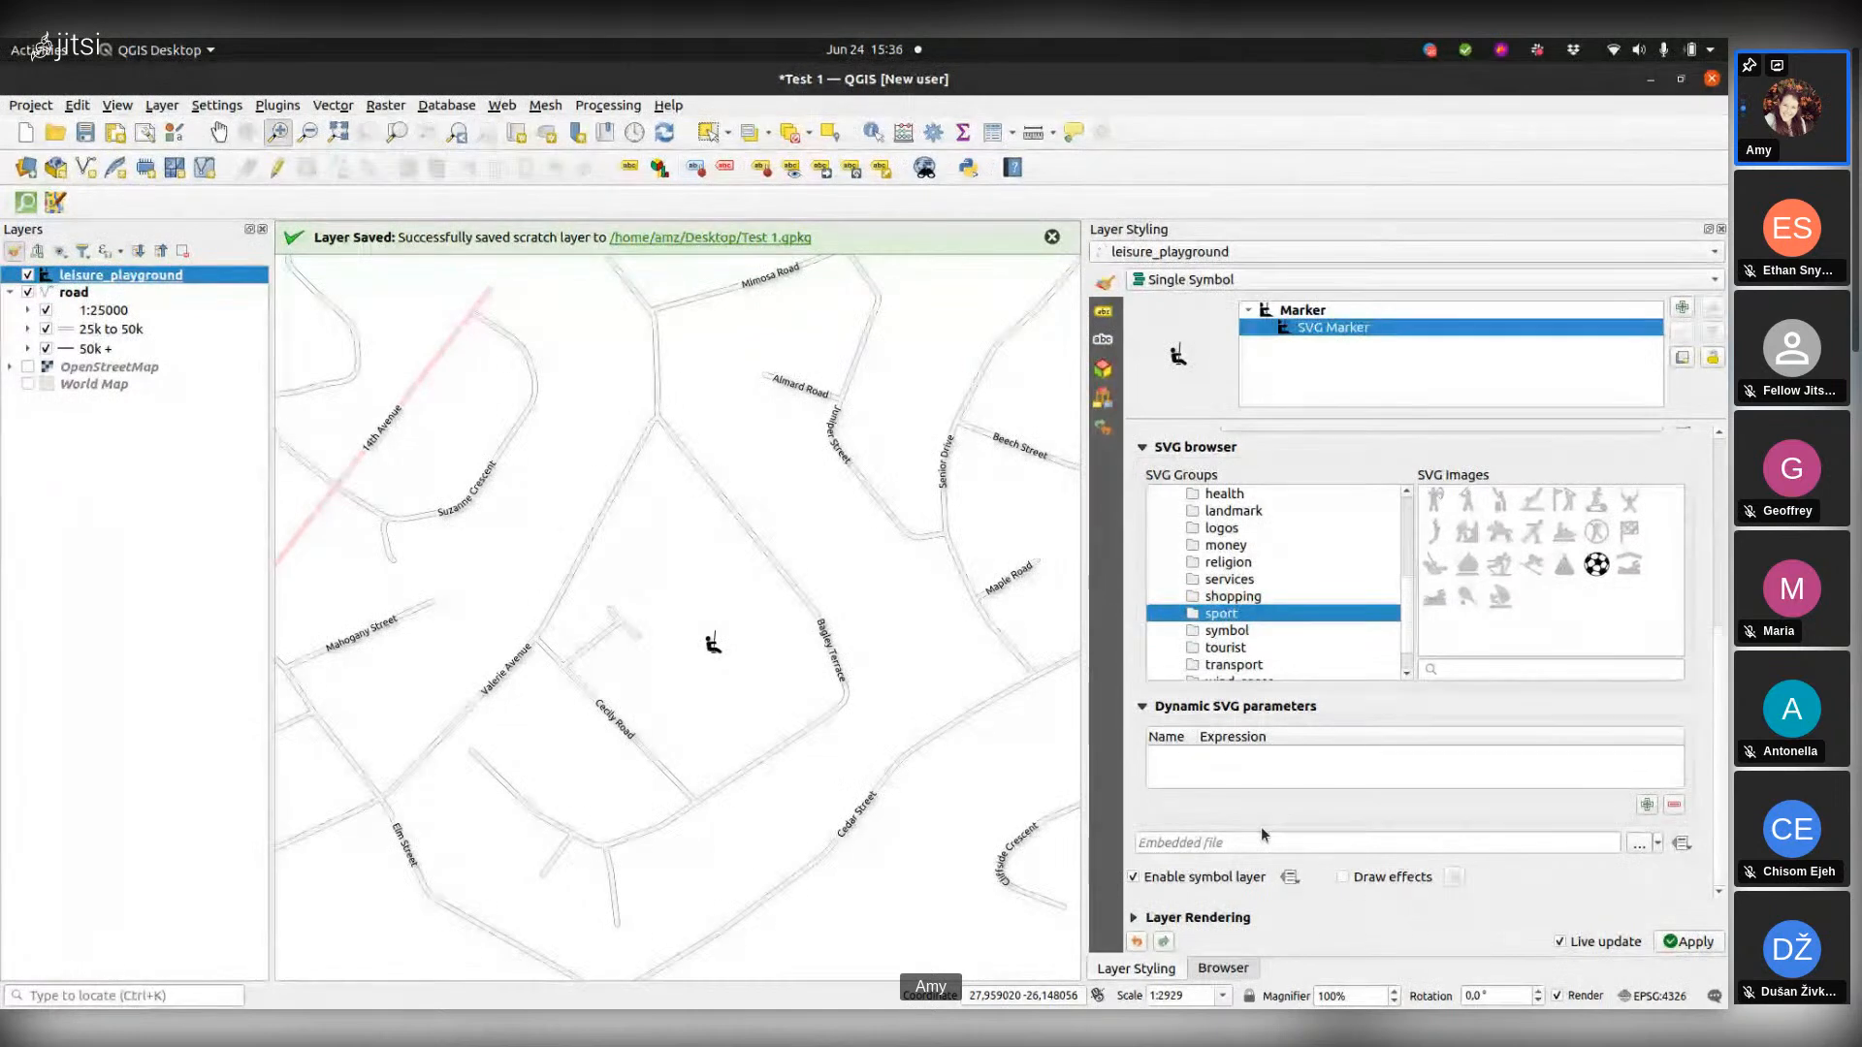
Step: Turn on Single Labels for the leisure_playground layer, using the name field as the label value
click(1104, 311)
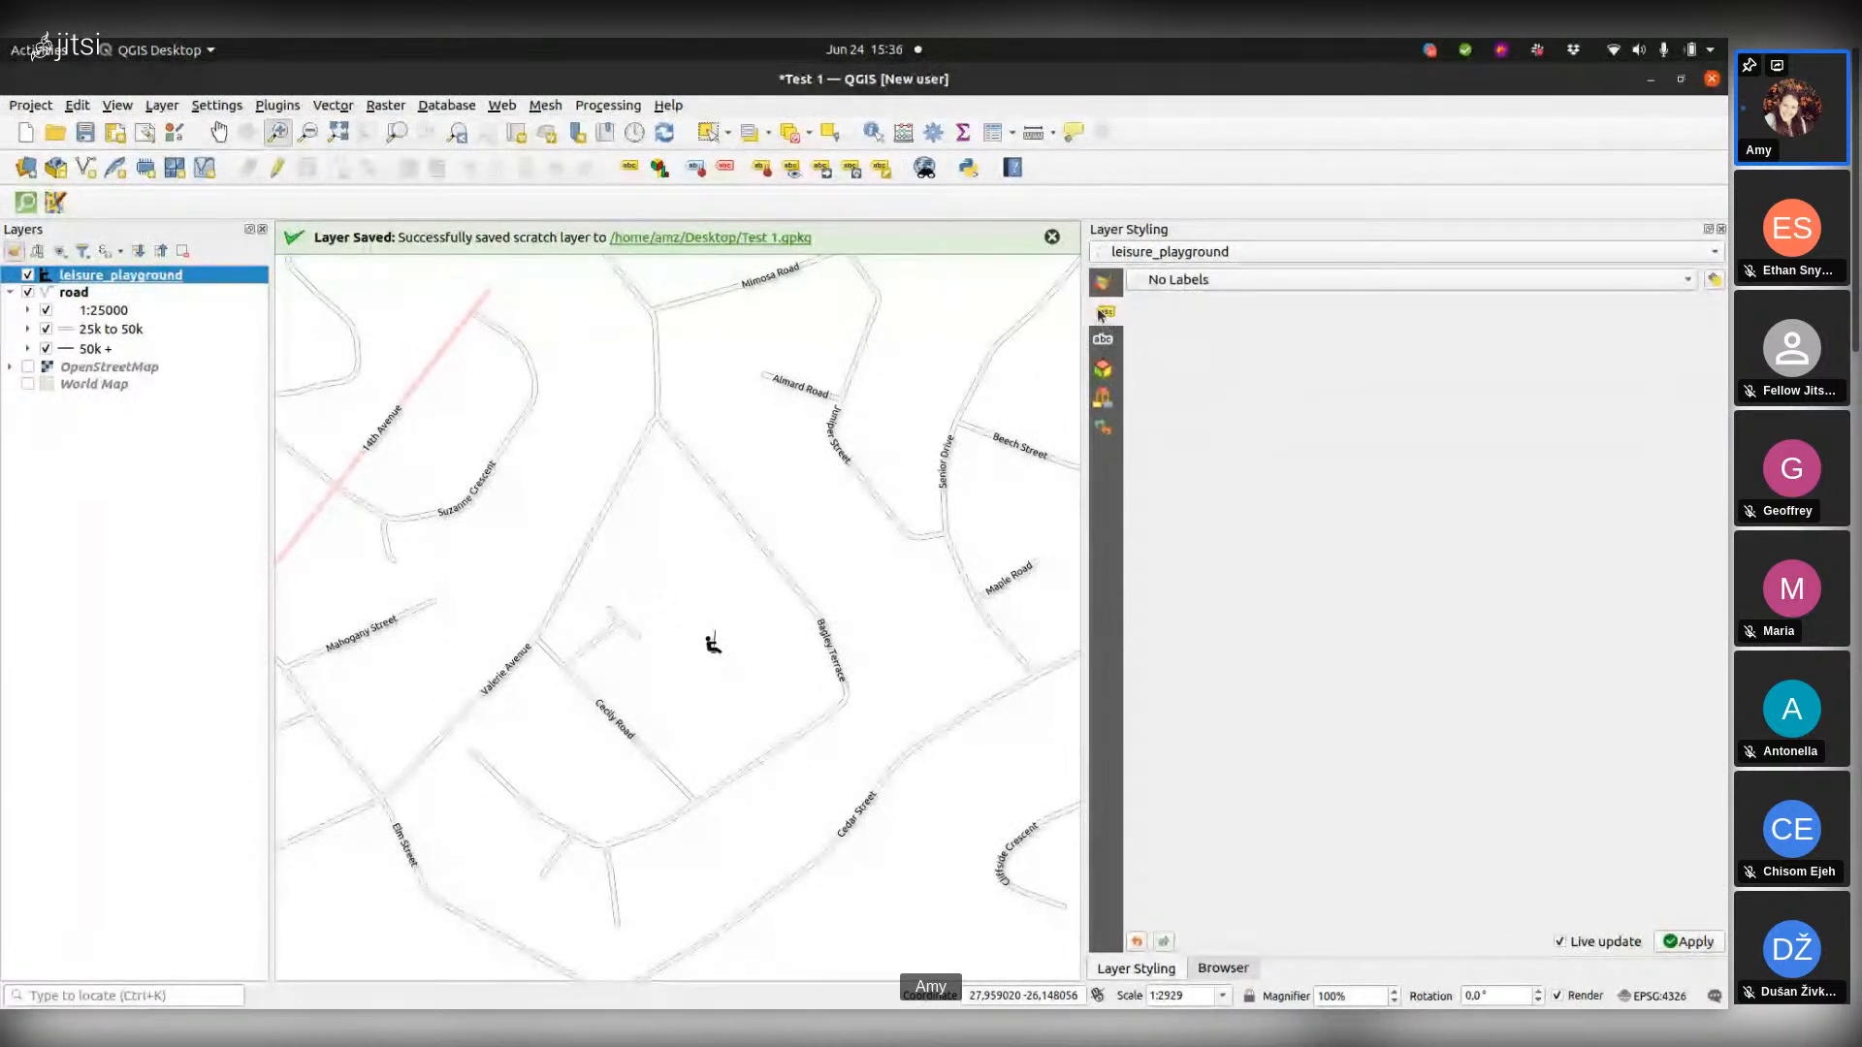
click(1632, 287)
click(1566, 301)
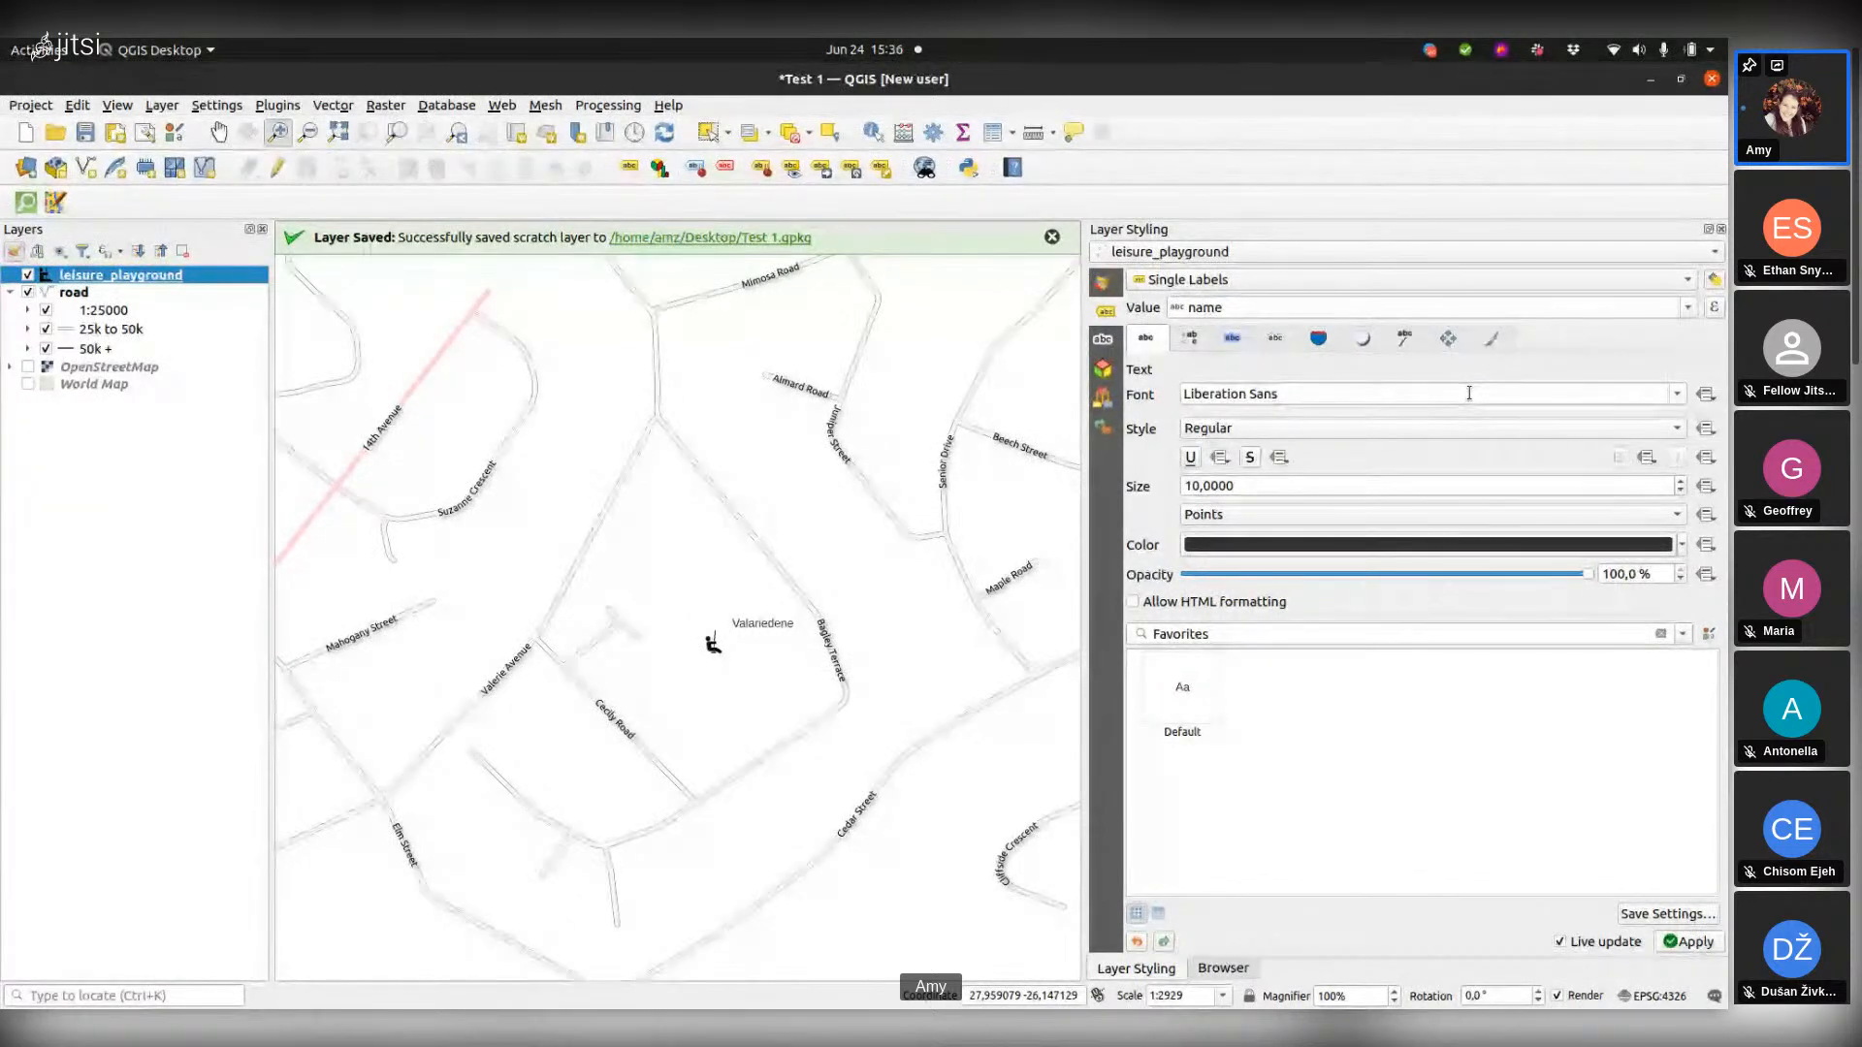
Step: Set the playground label font to Karumbi, Regular style, at a size of 20 points
click(1677, 394)
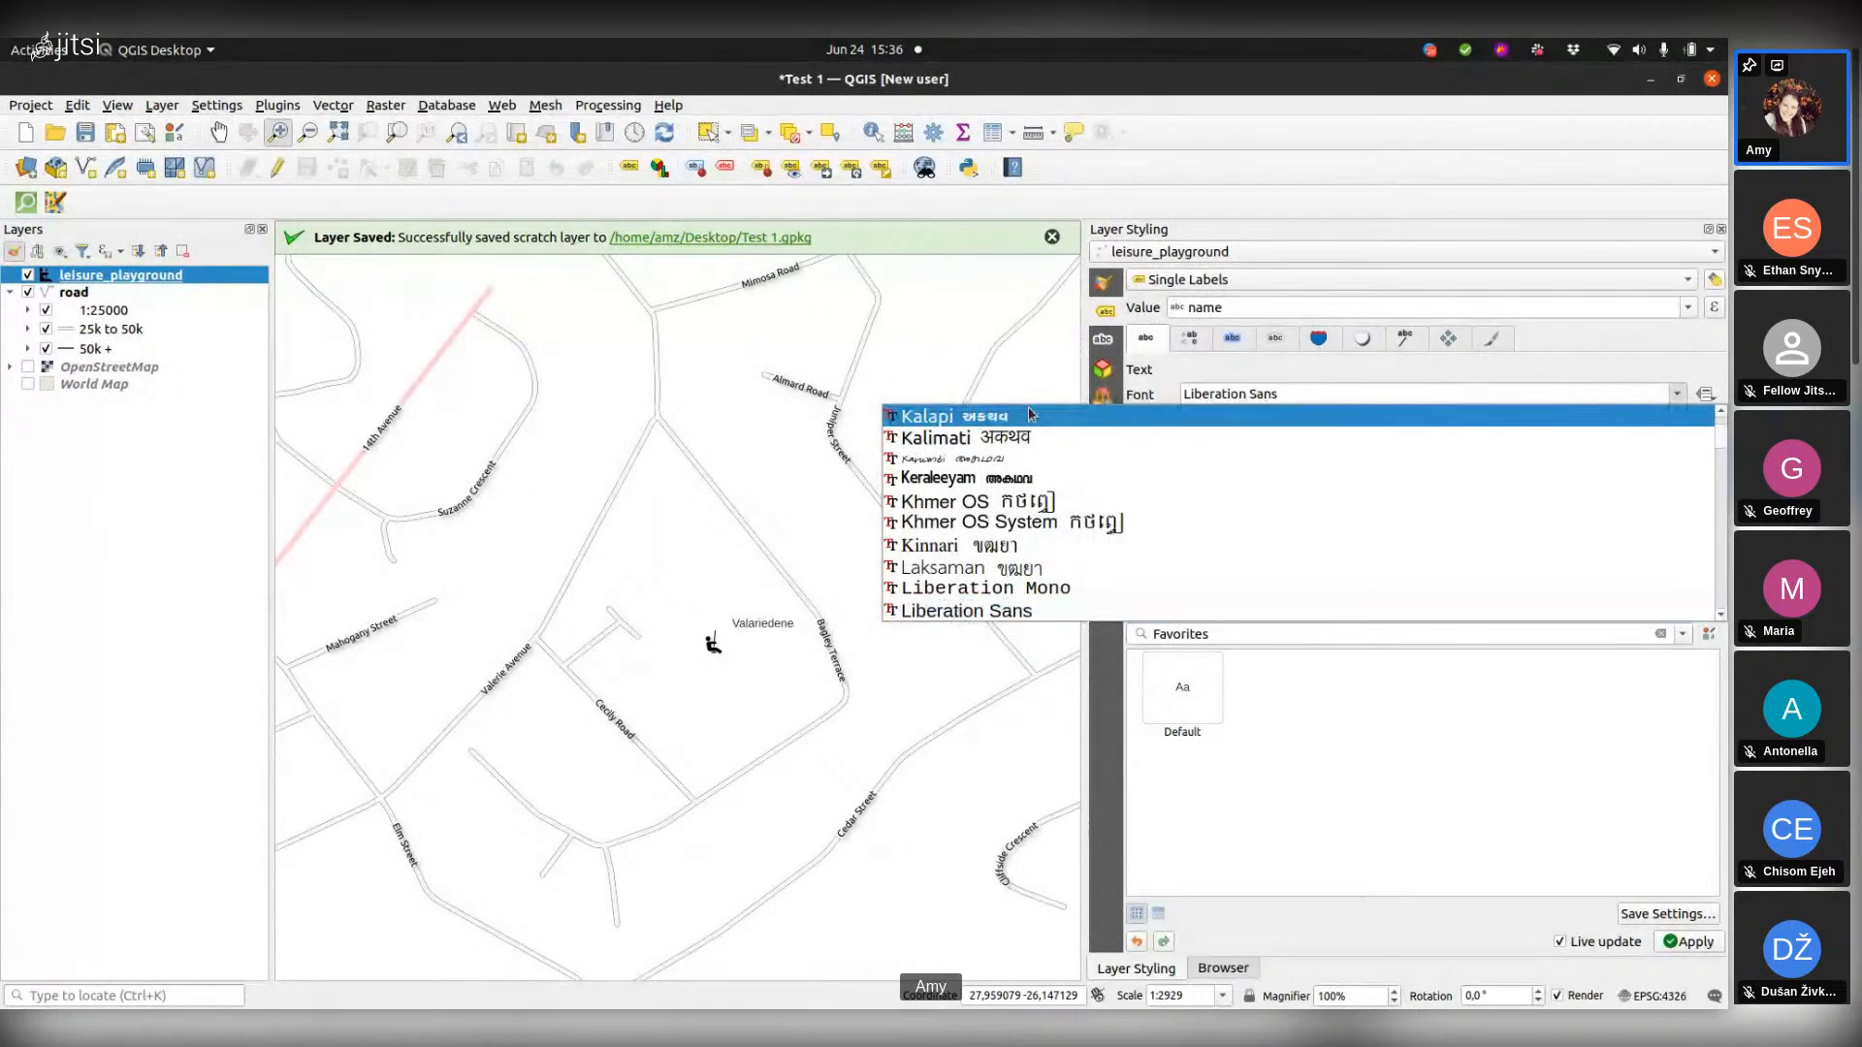
click(918, 461)
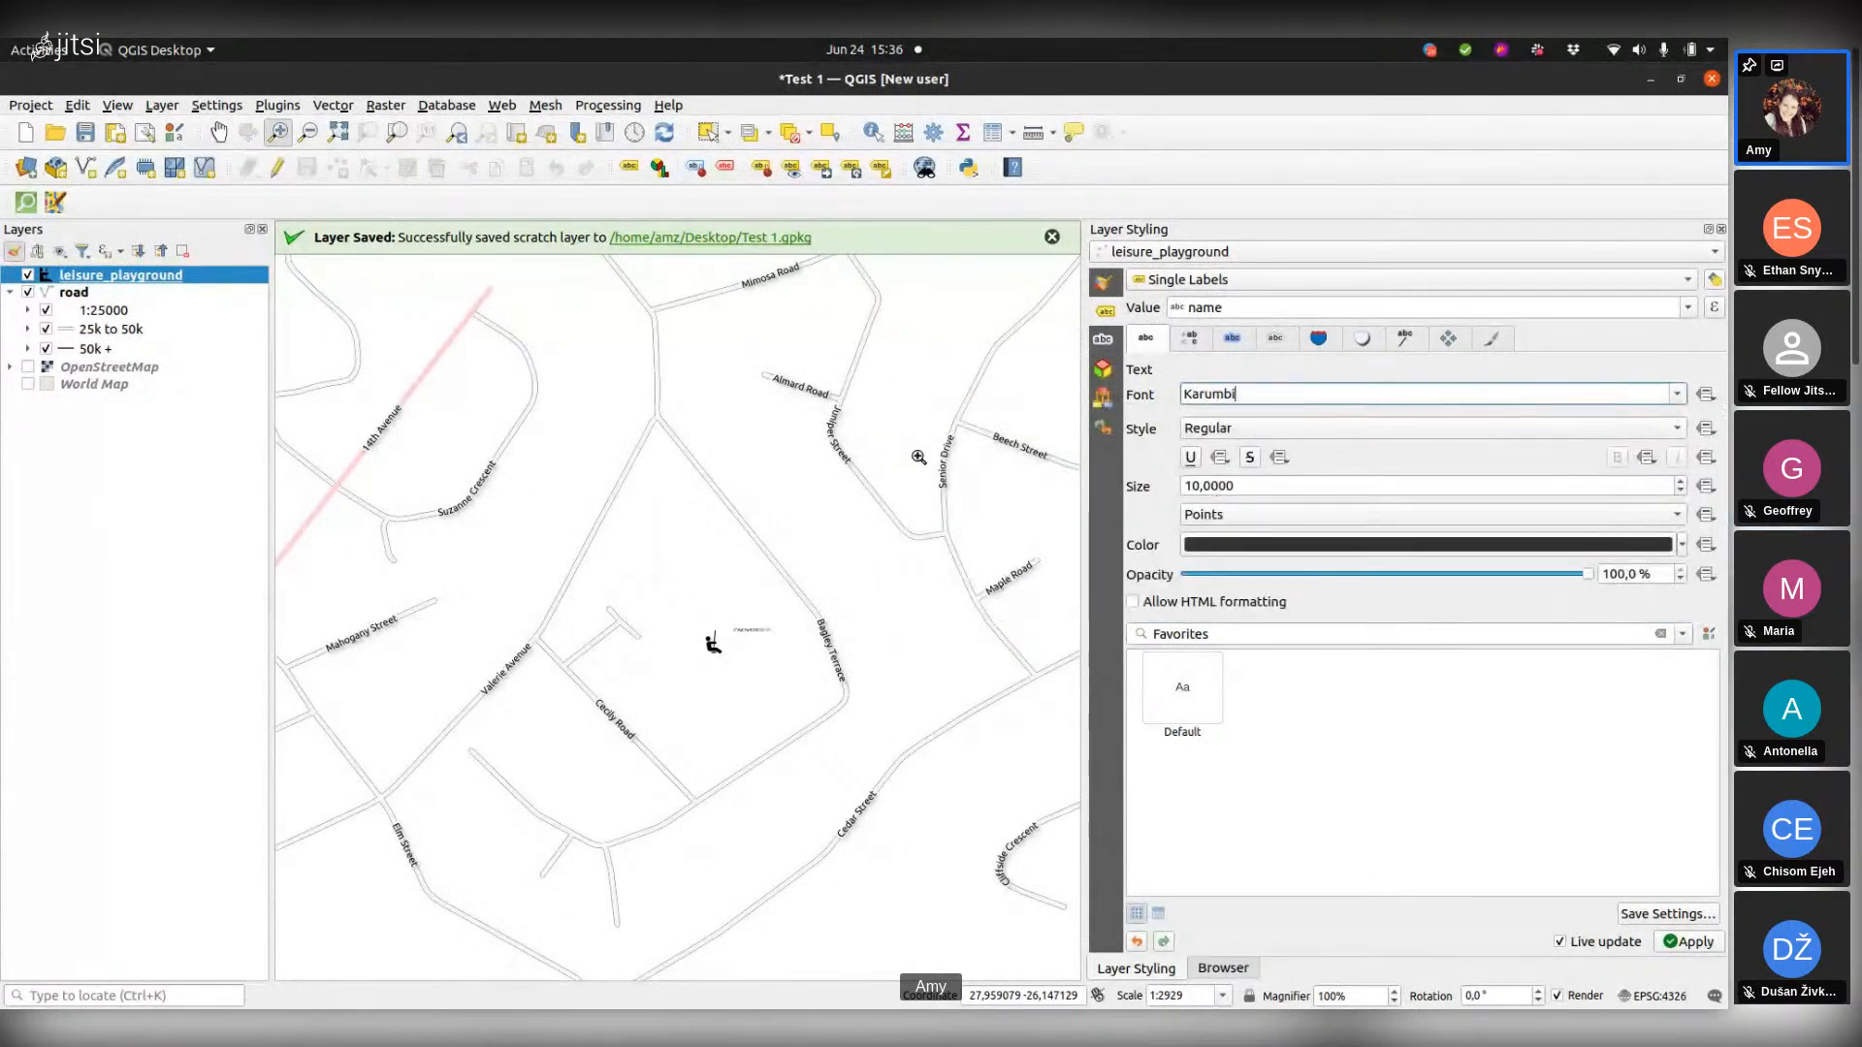
click(1257, 429)
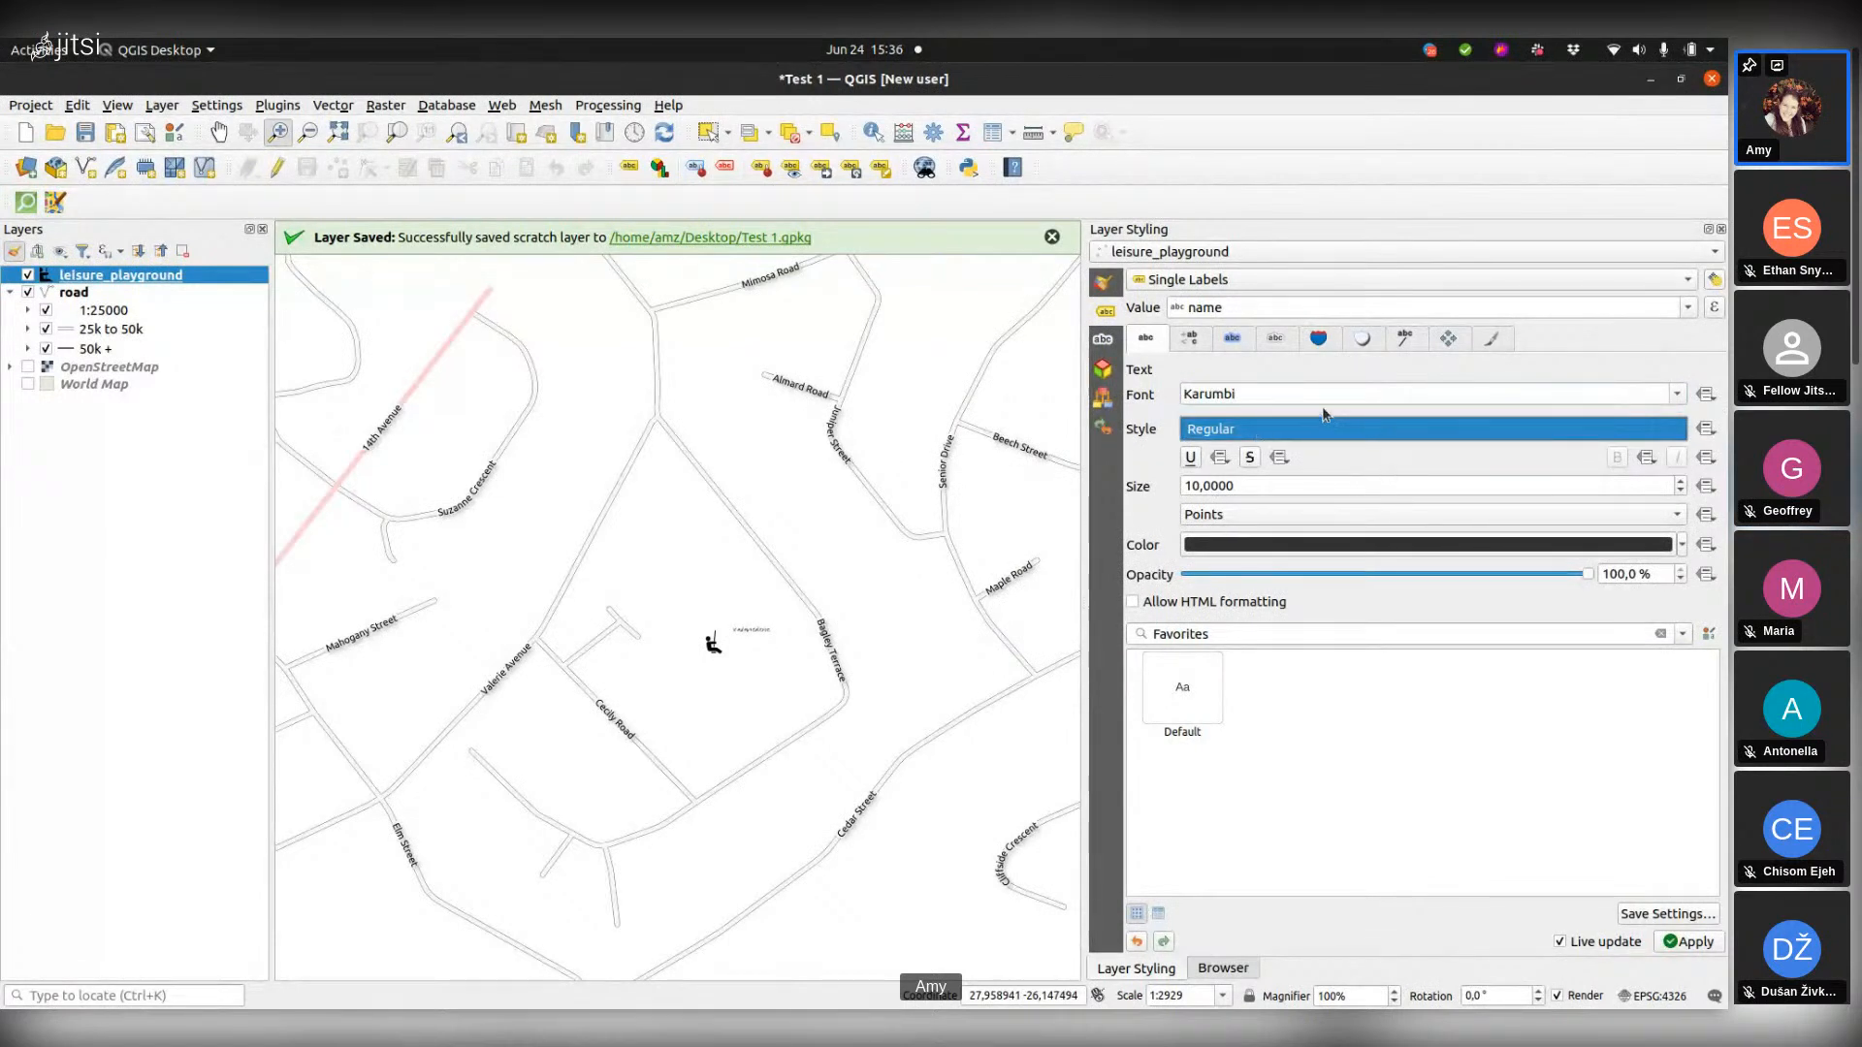
click(1347, 491)
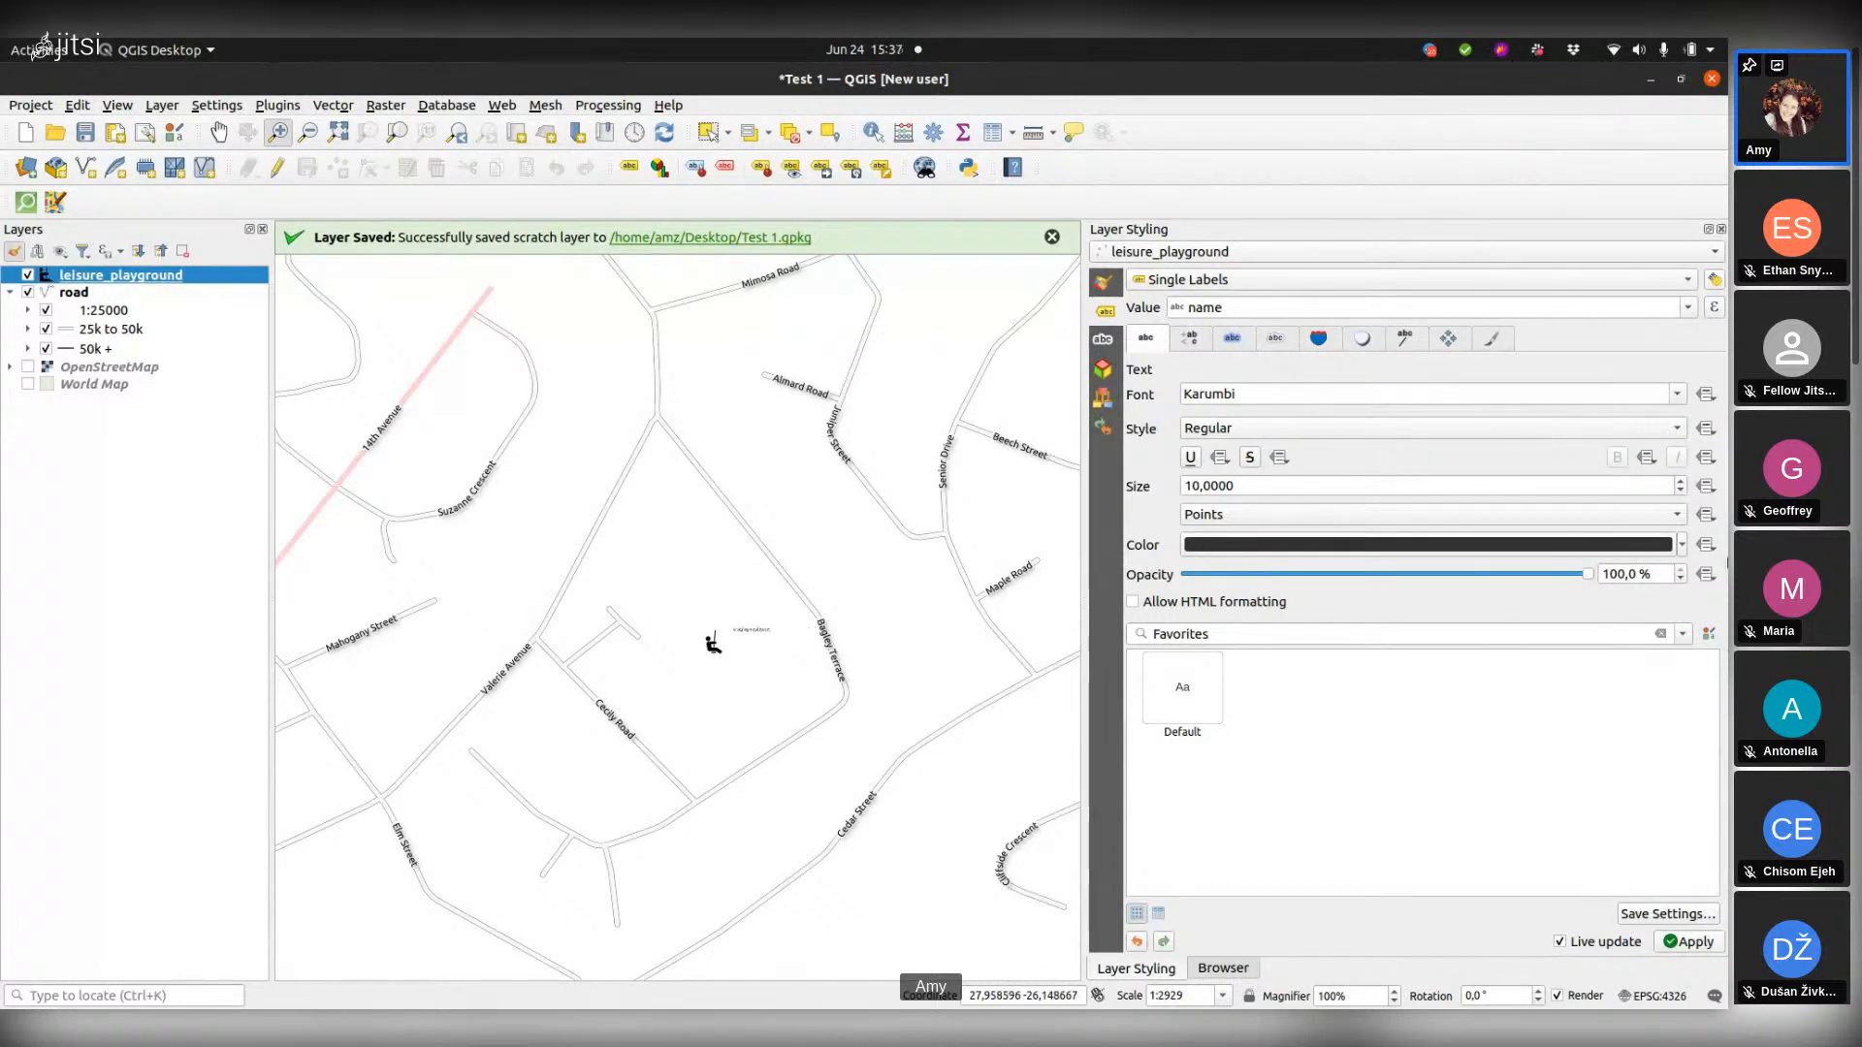
scroll(1677, 482, up, 10)
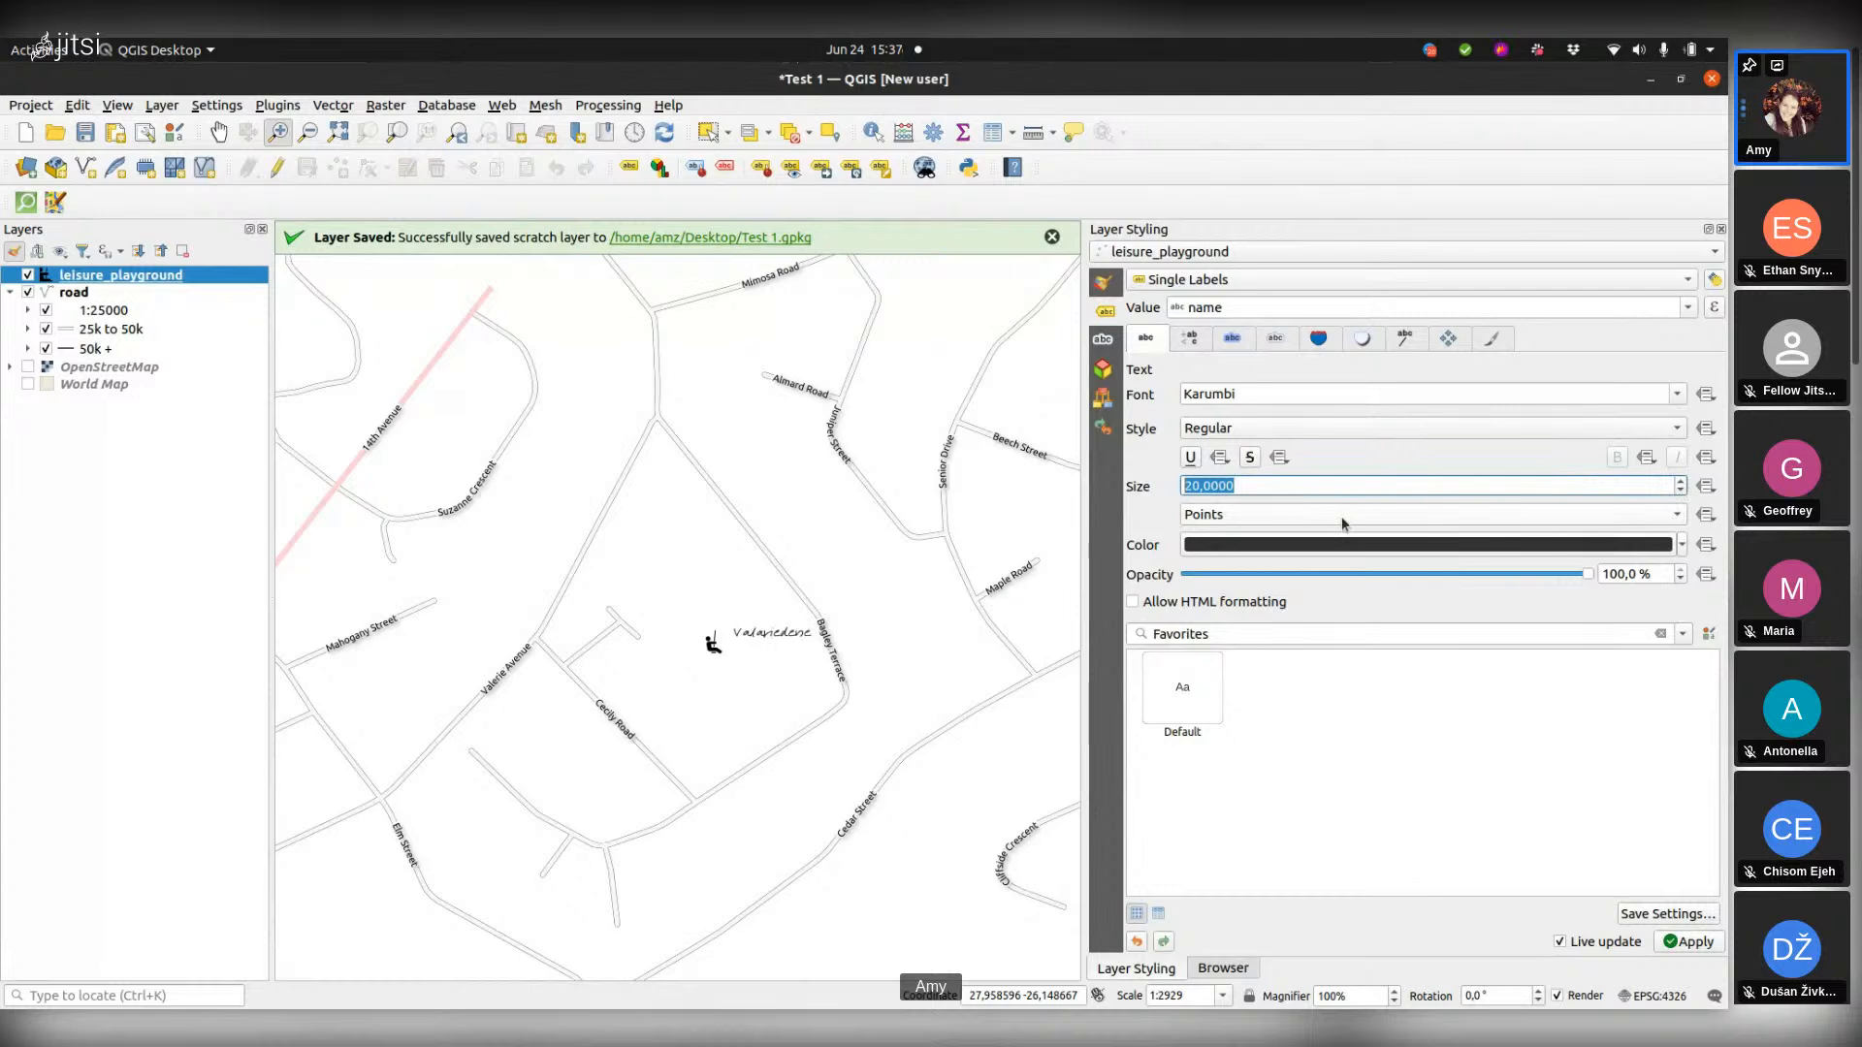
Step: Try sizing the playground labels in Map Units, with sizes of 20000 and 1
click(1680, 518)
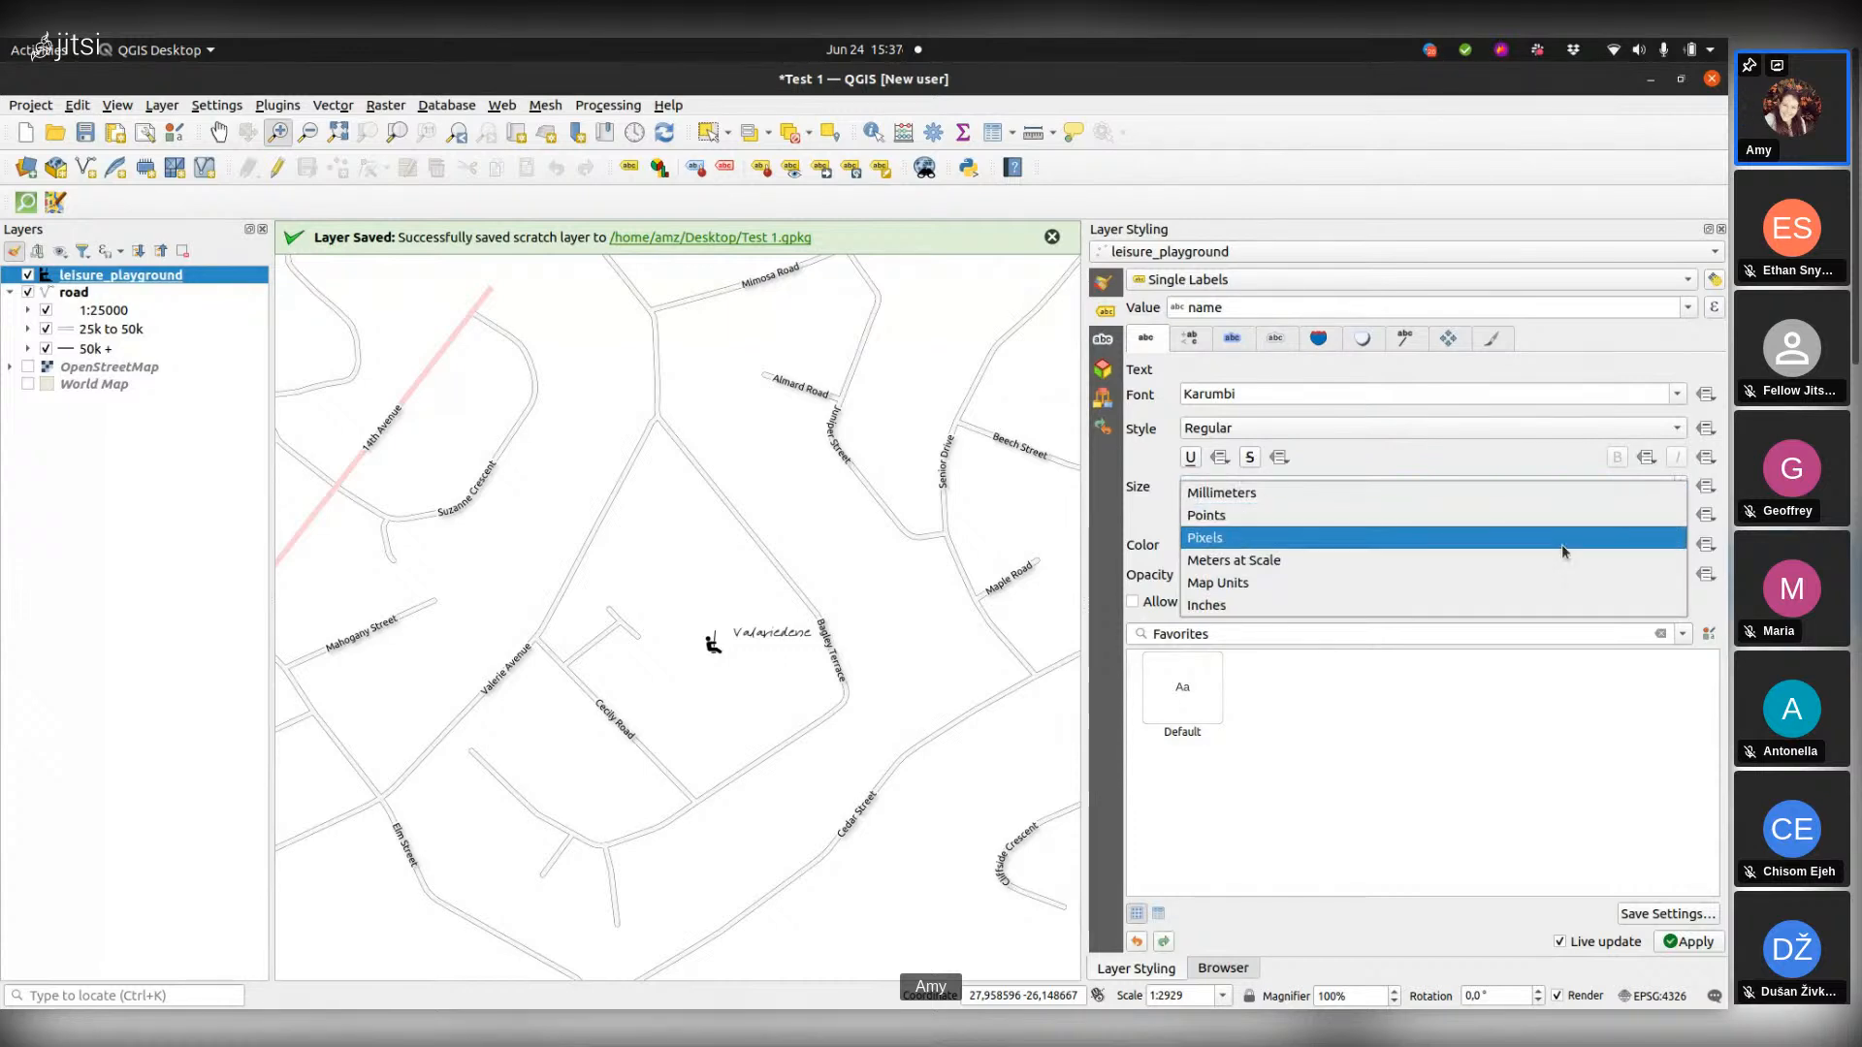
click(1446, 583)
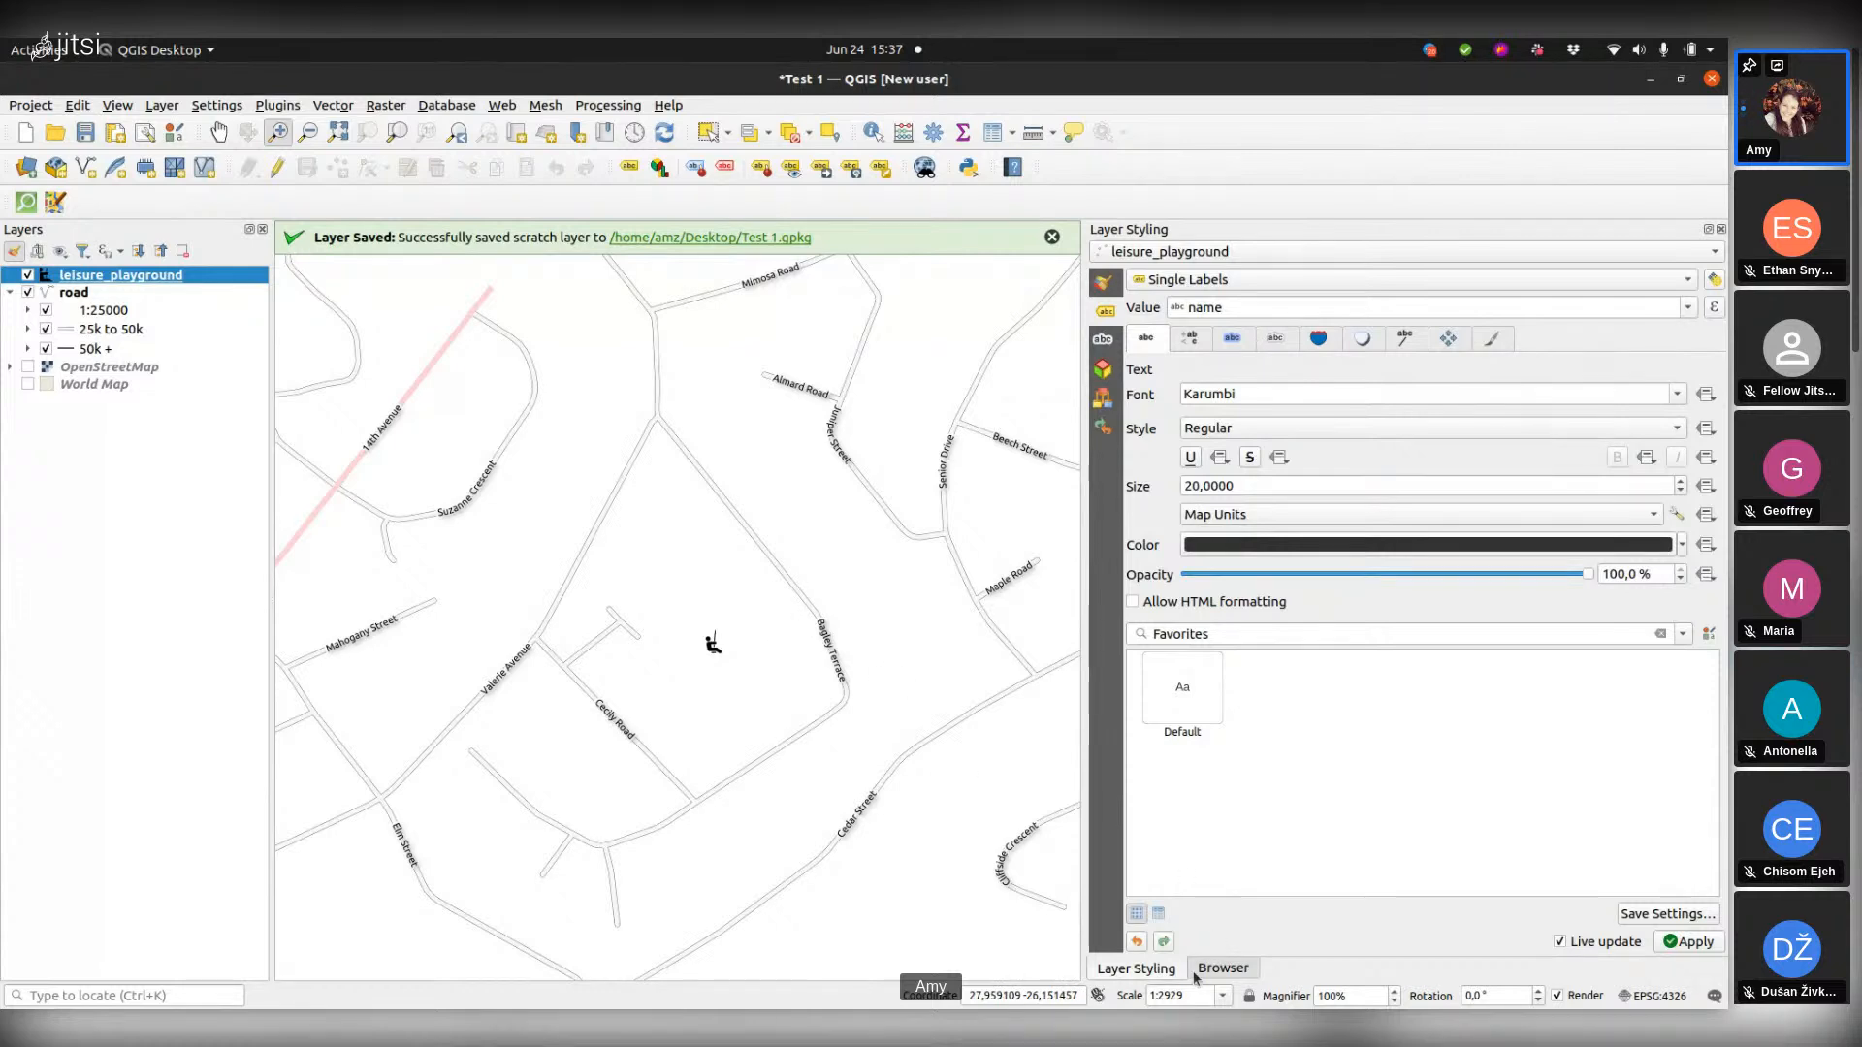
click(1372, 485)
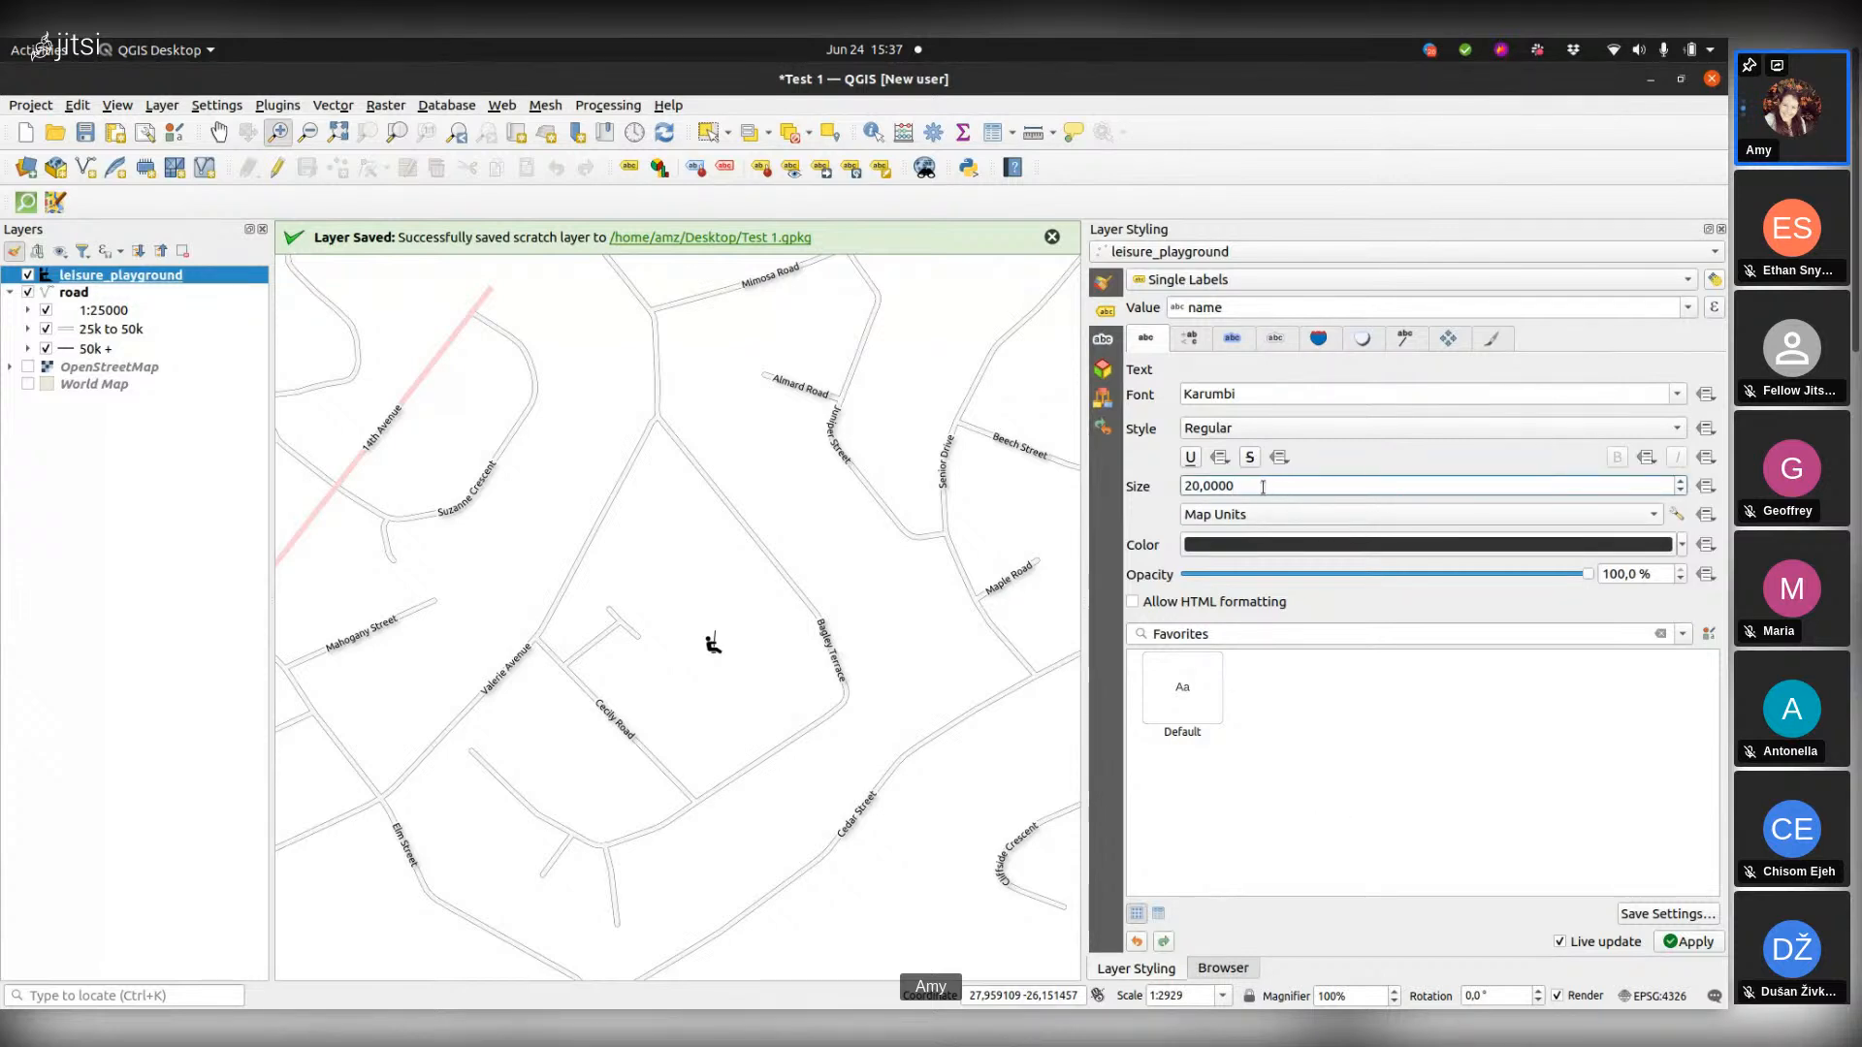
click(1199, 485)
text(00)
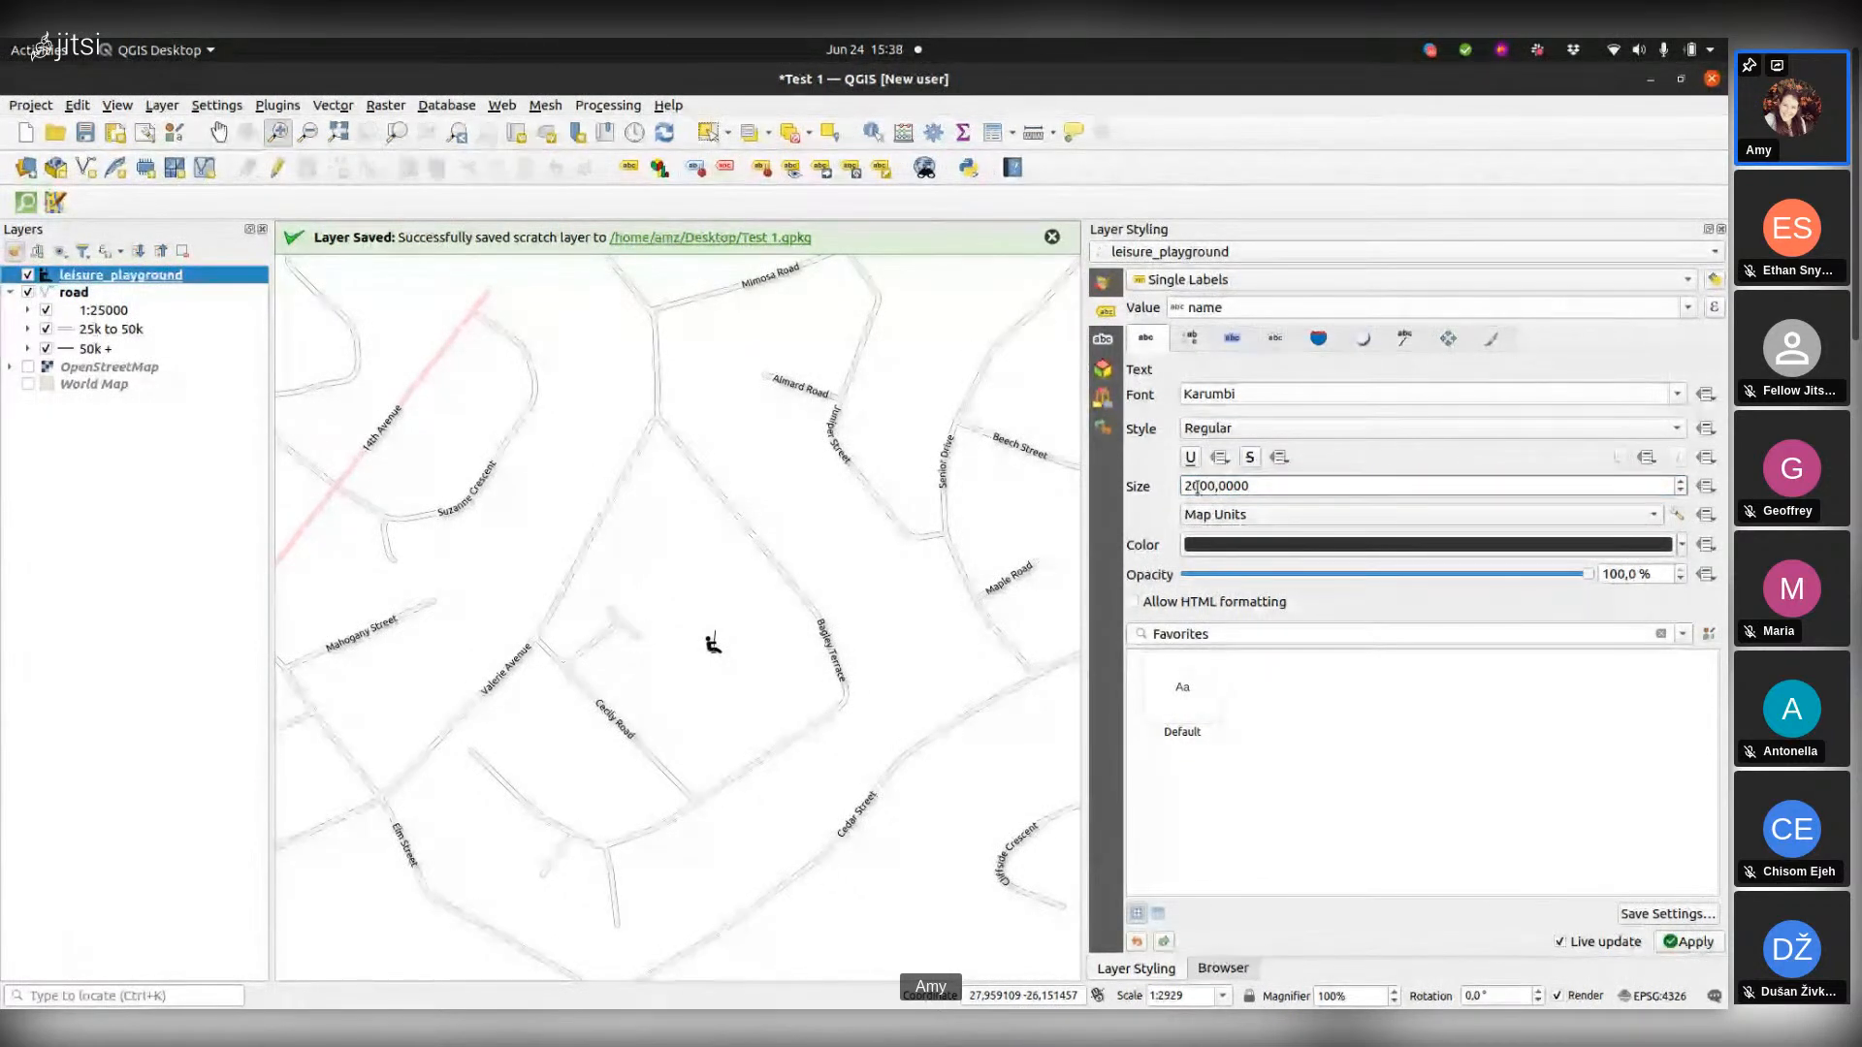
text(0)
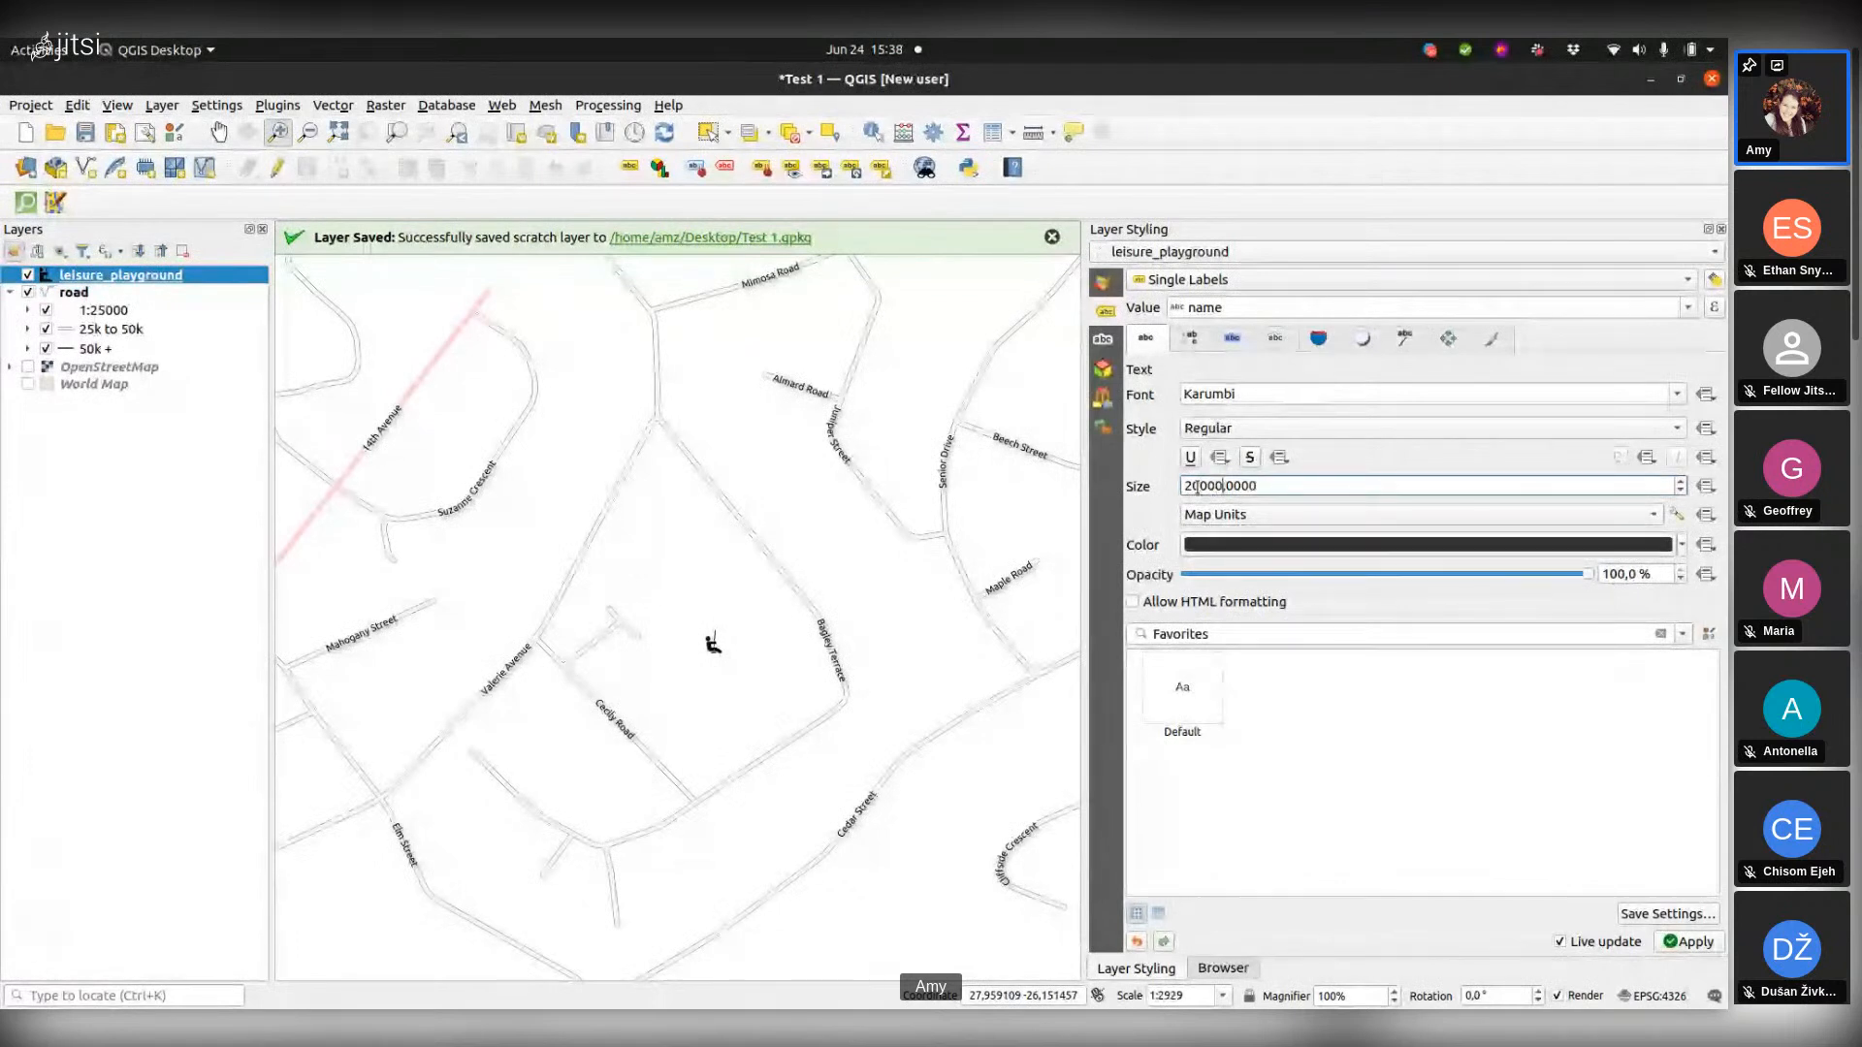
drag(1301, 485, 1160, 496)
key(BackSpace)
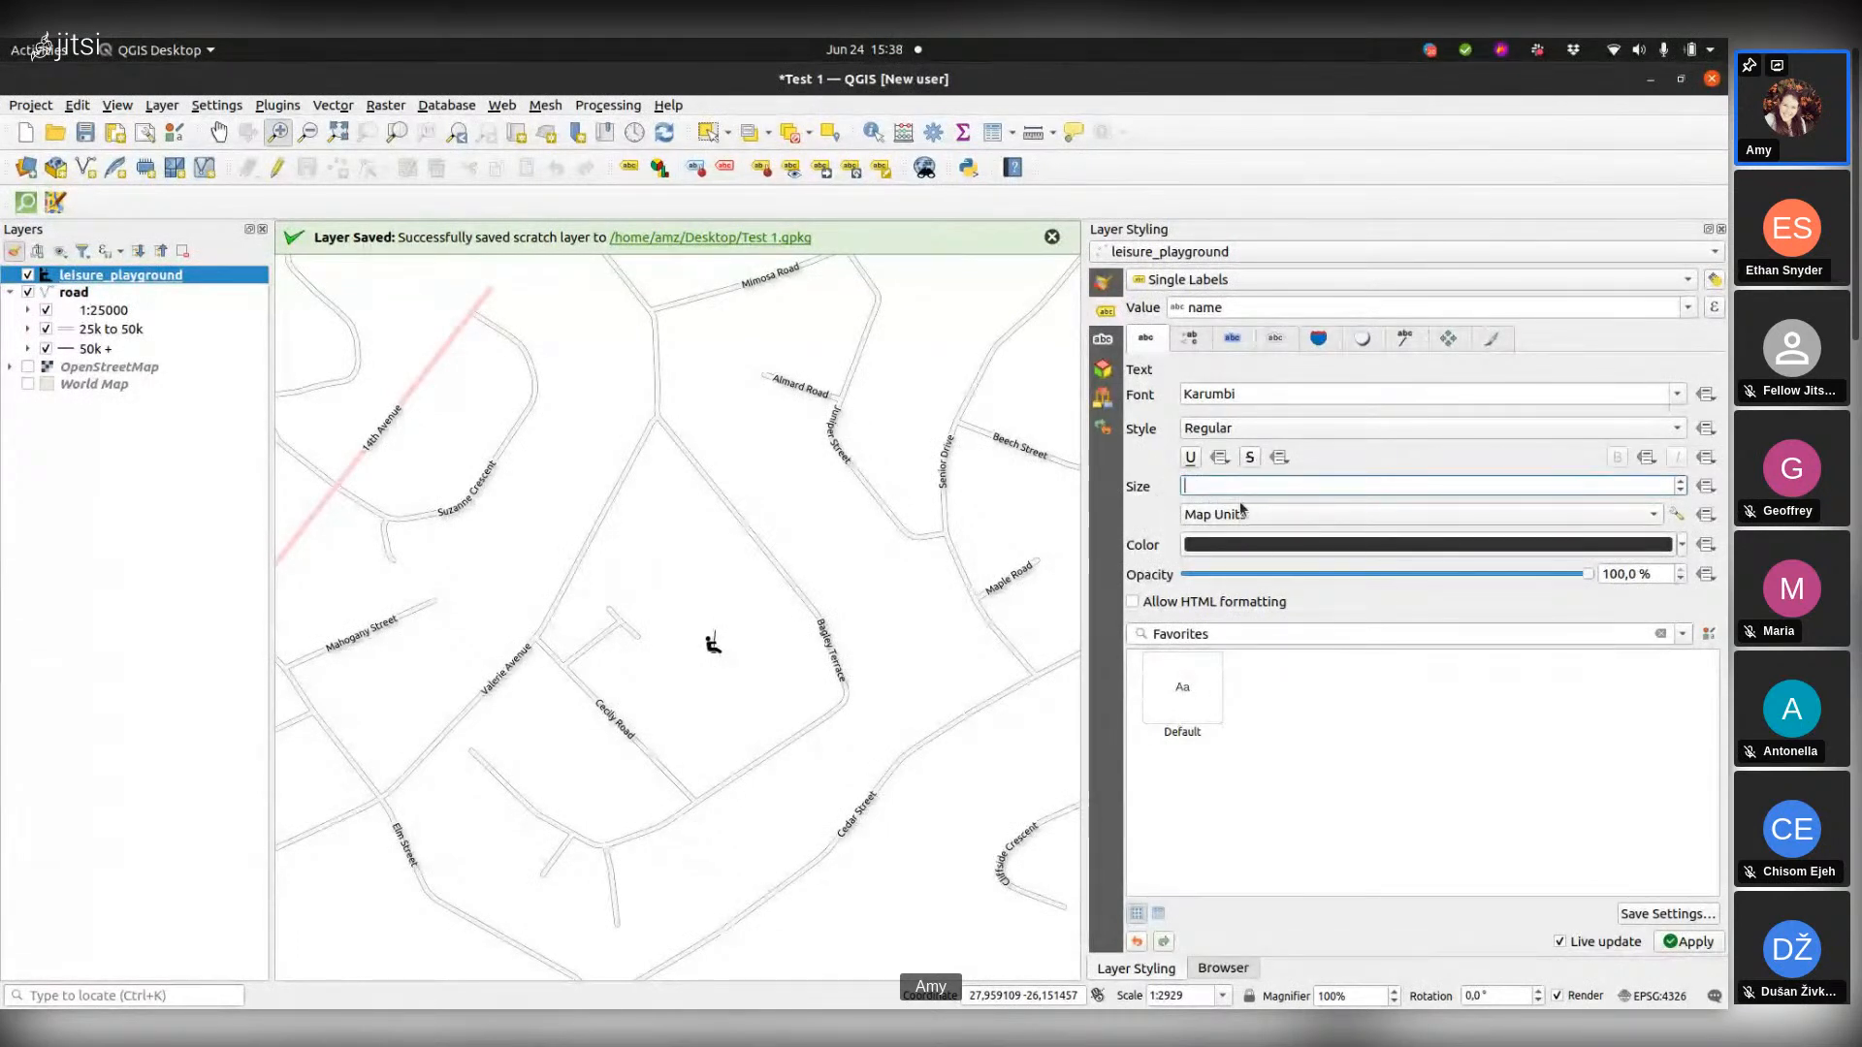
text(1)
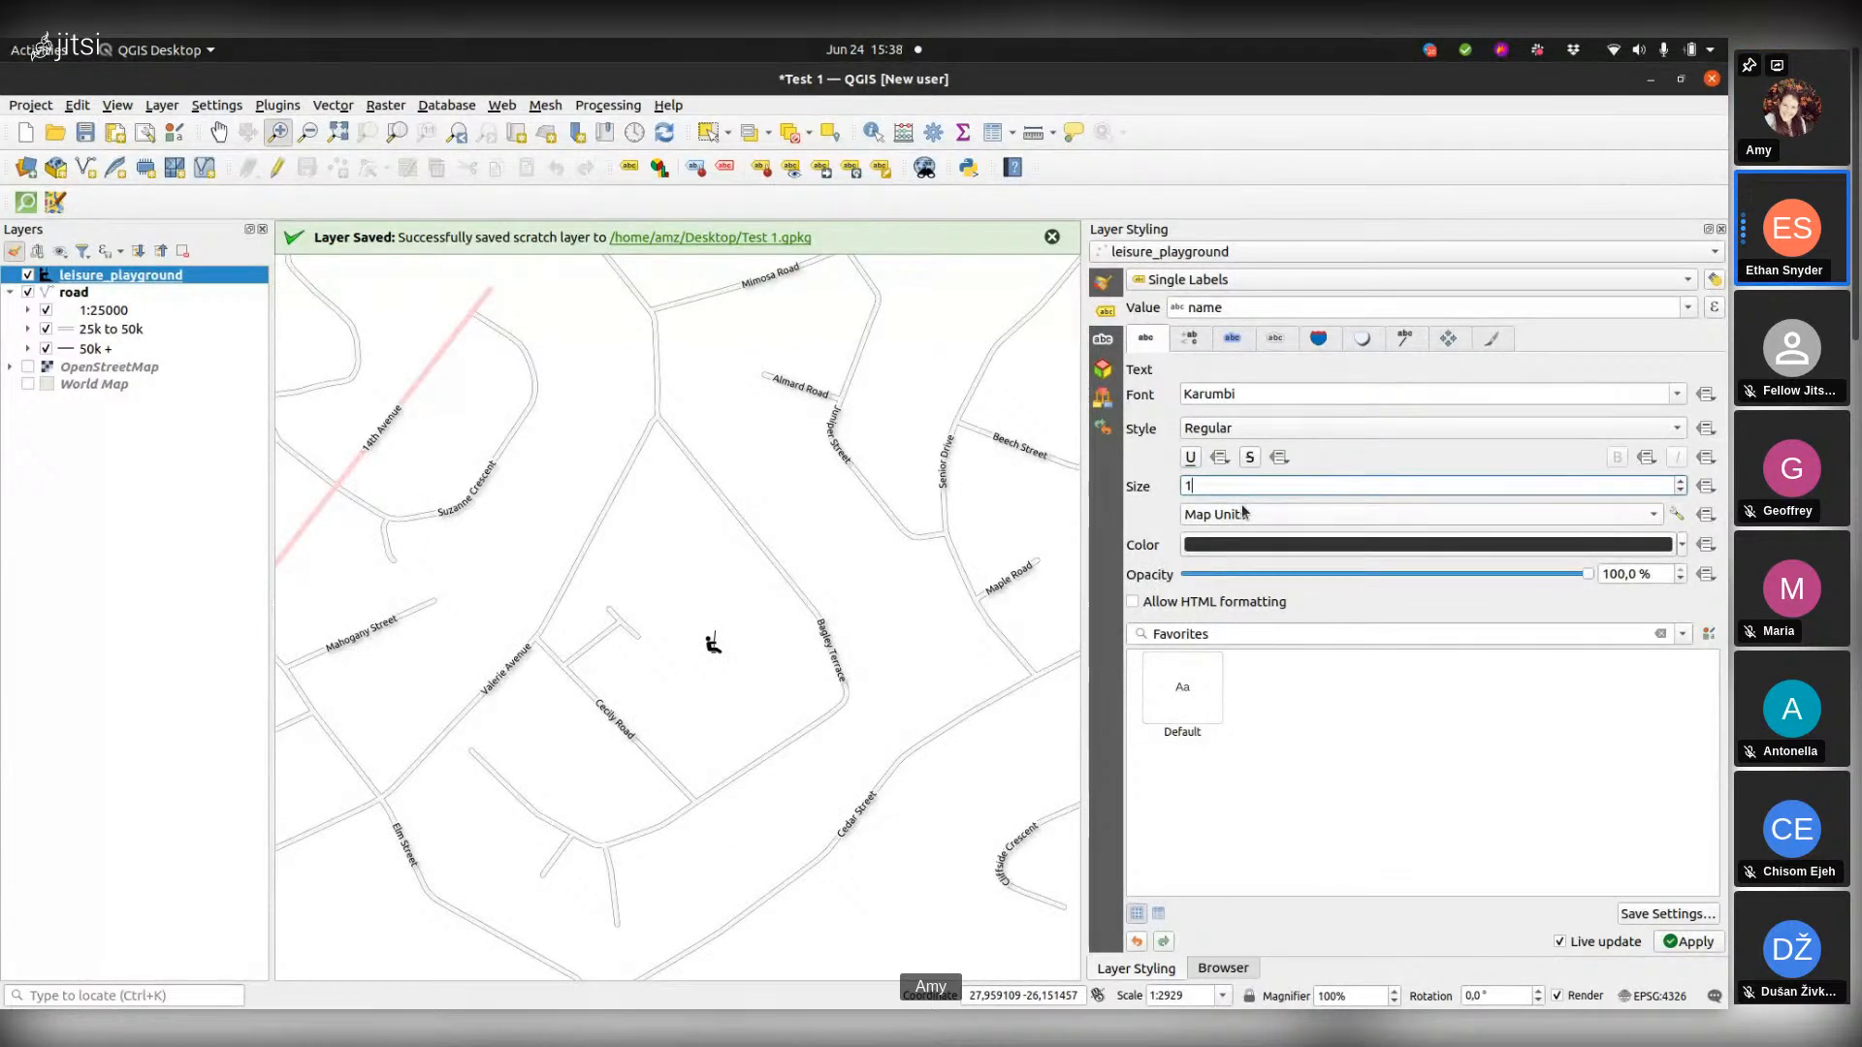
key(BackSpace)
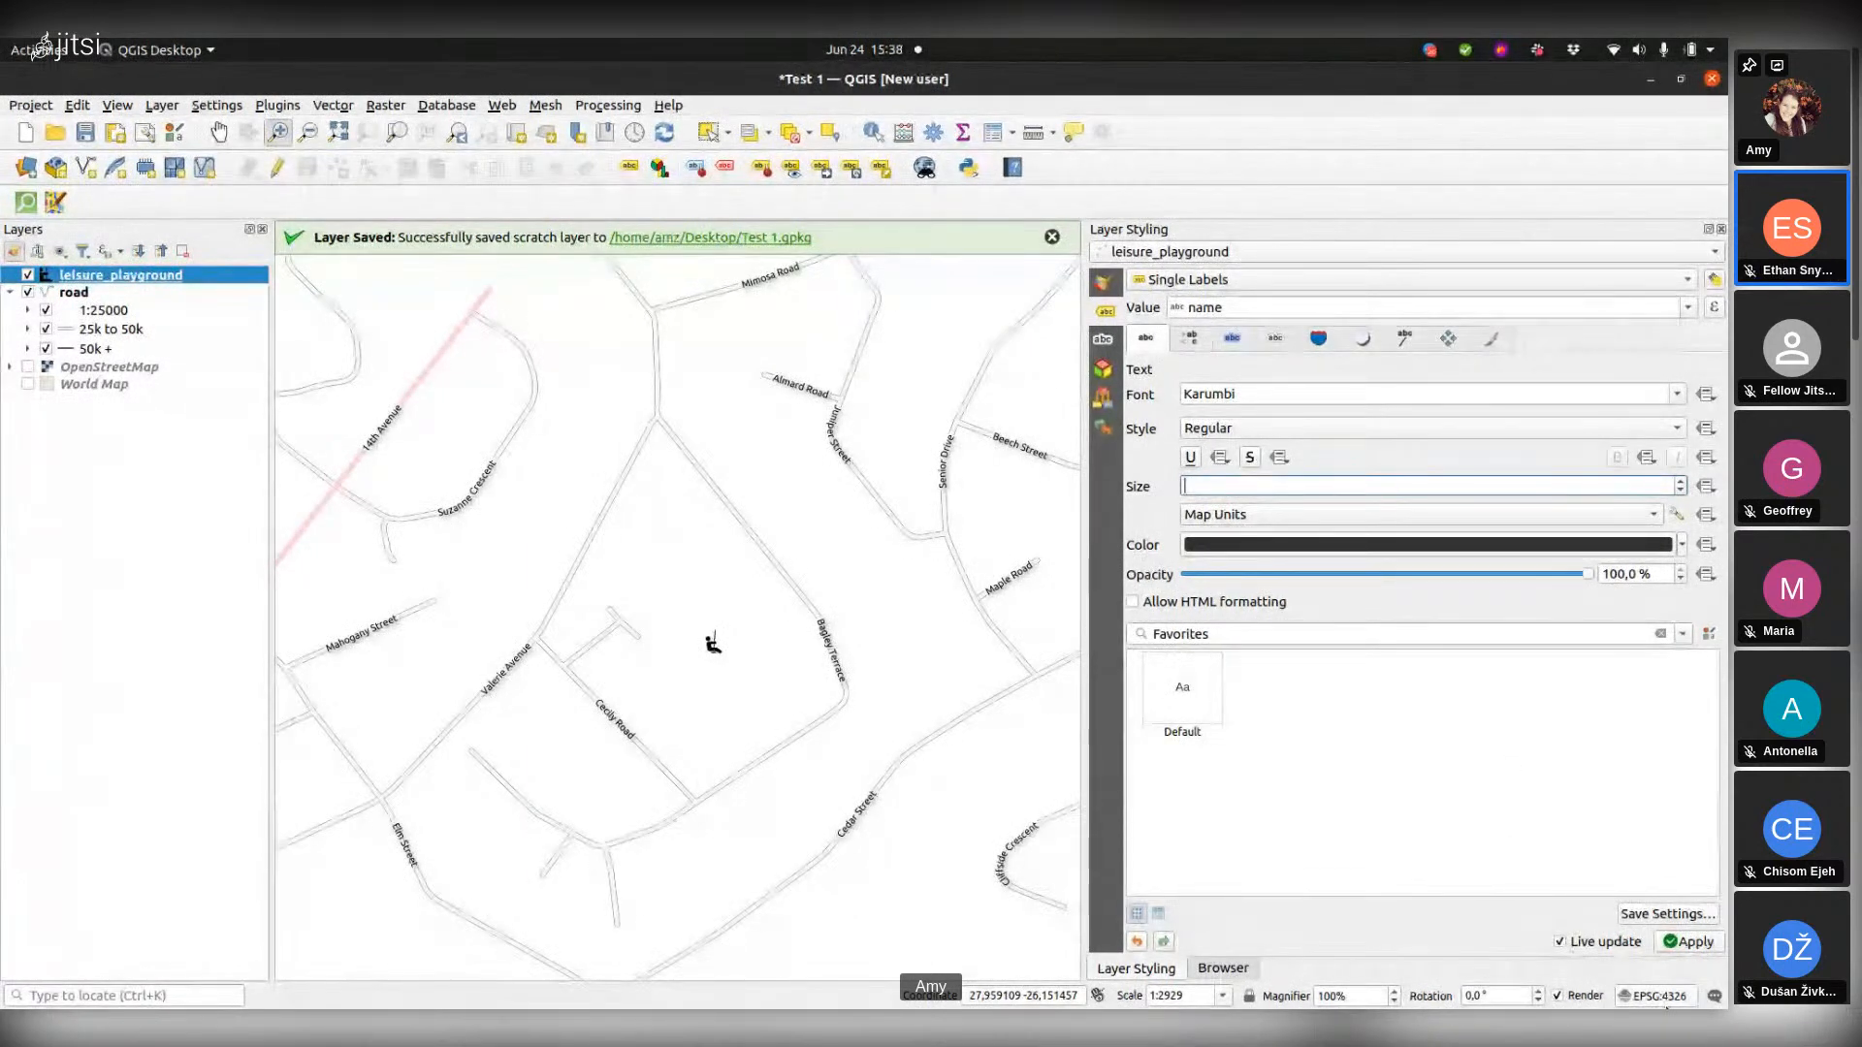
click(1428, 462)
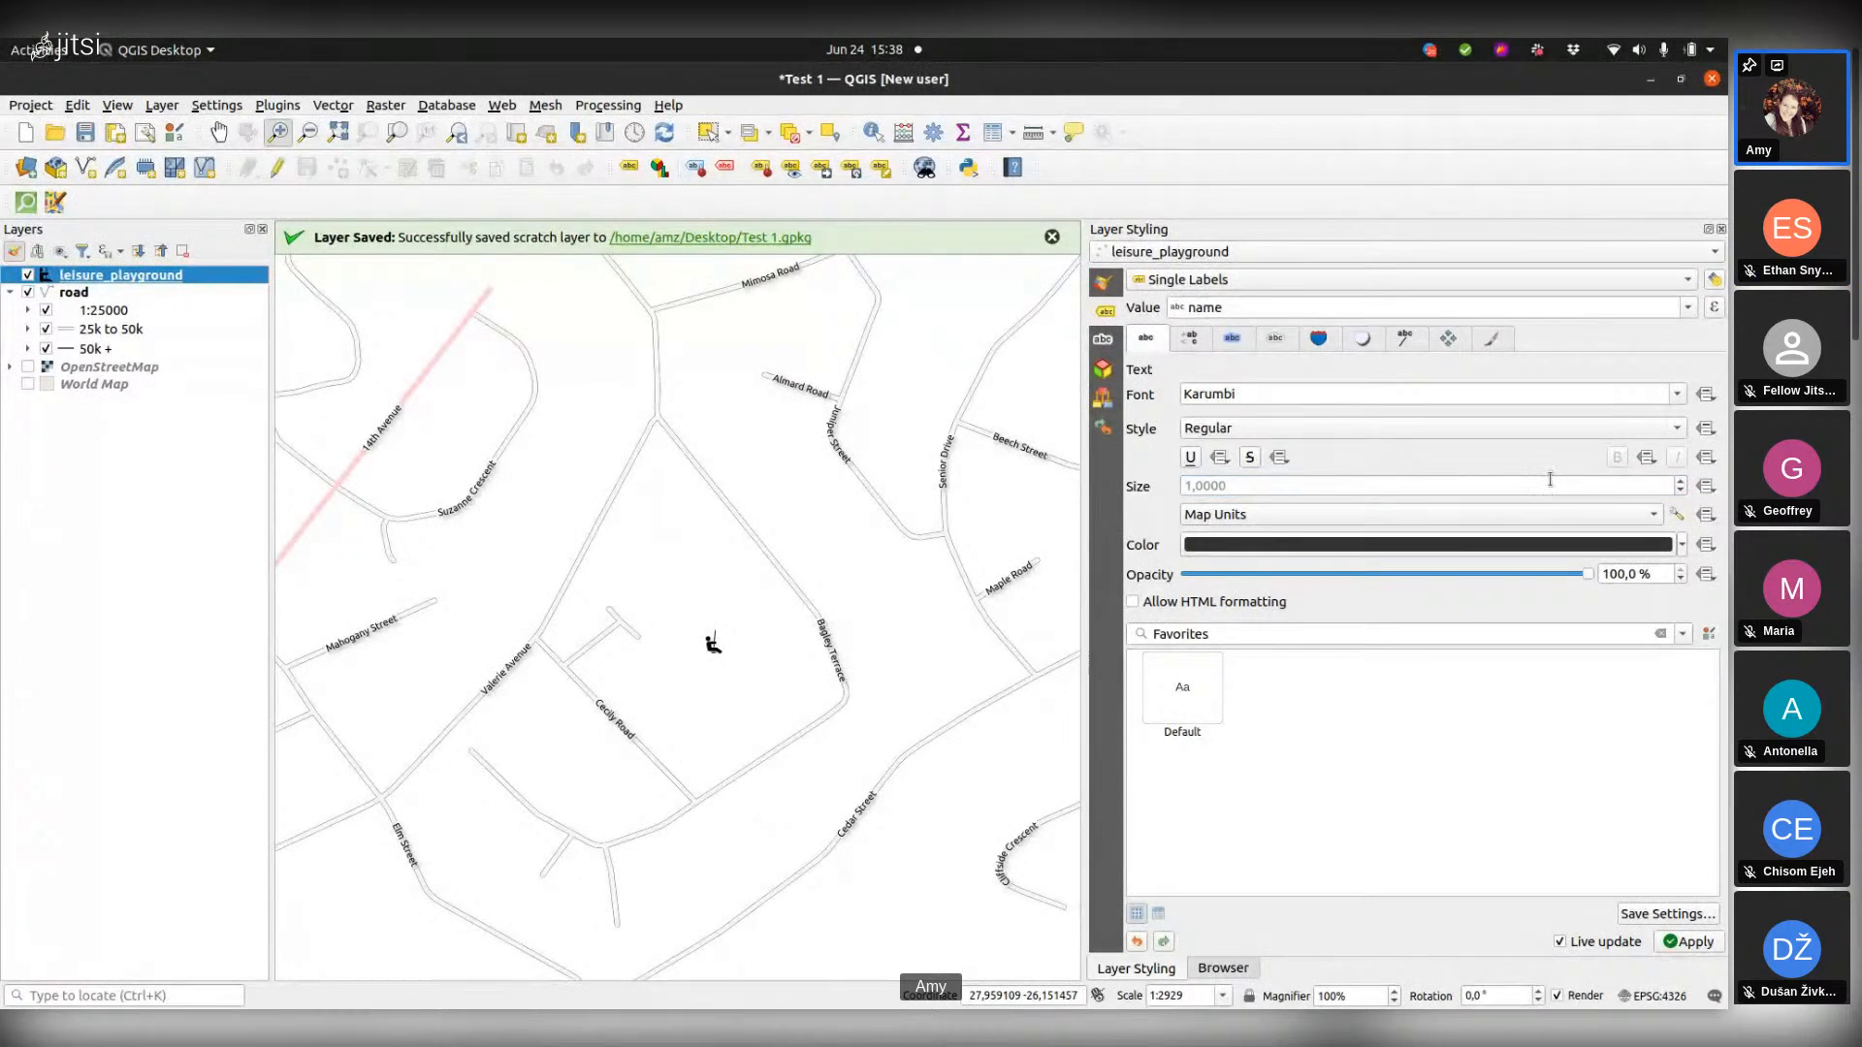
Step: Set the playground label size to 20 with Points as the unit
click(1657, 517)
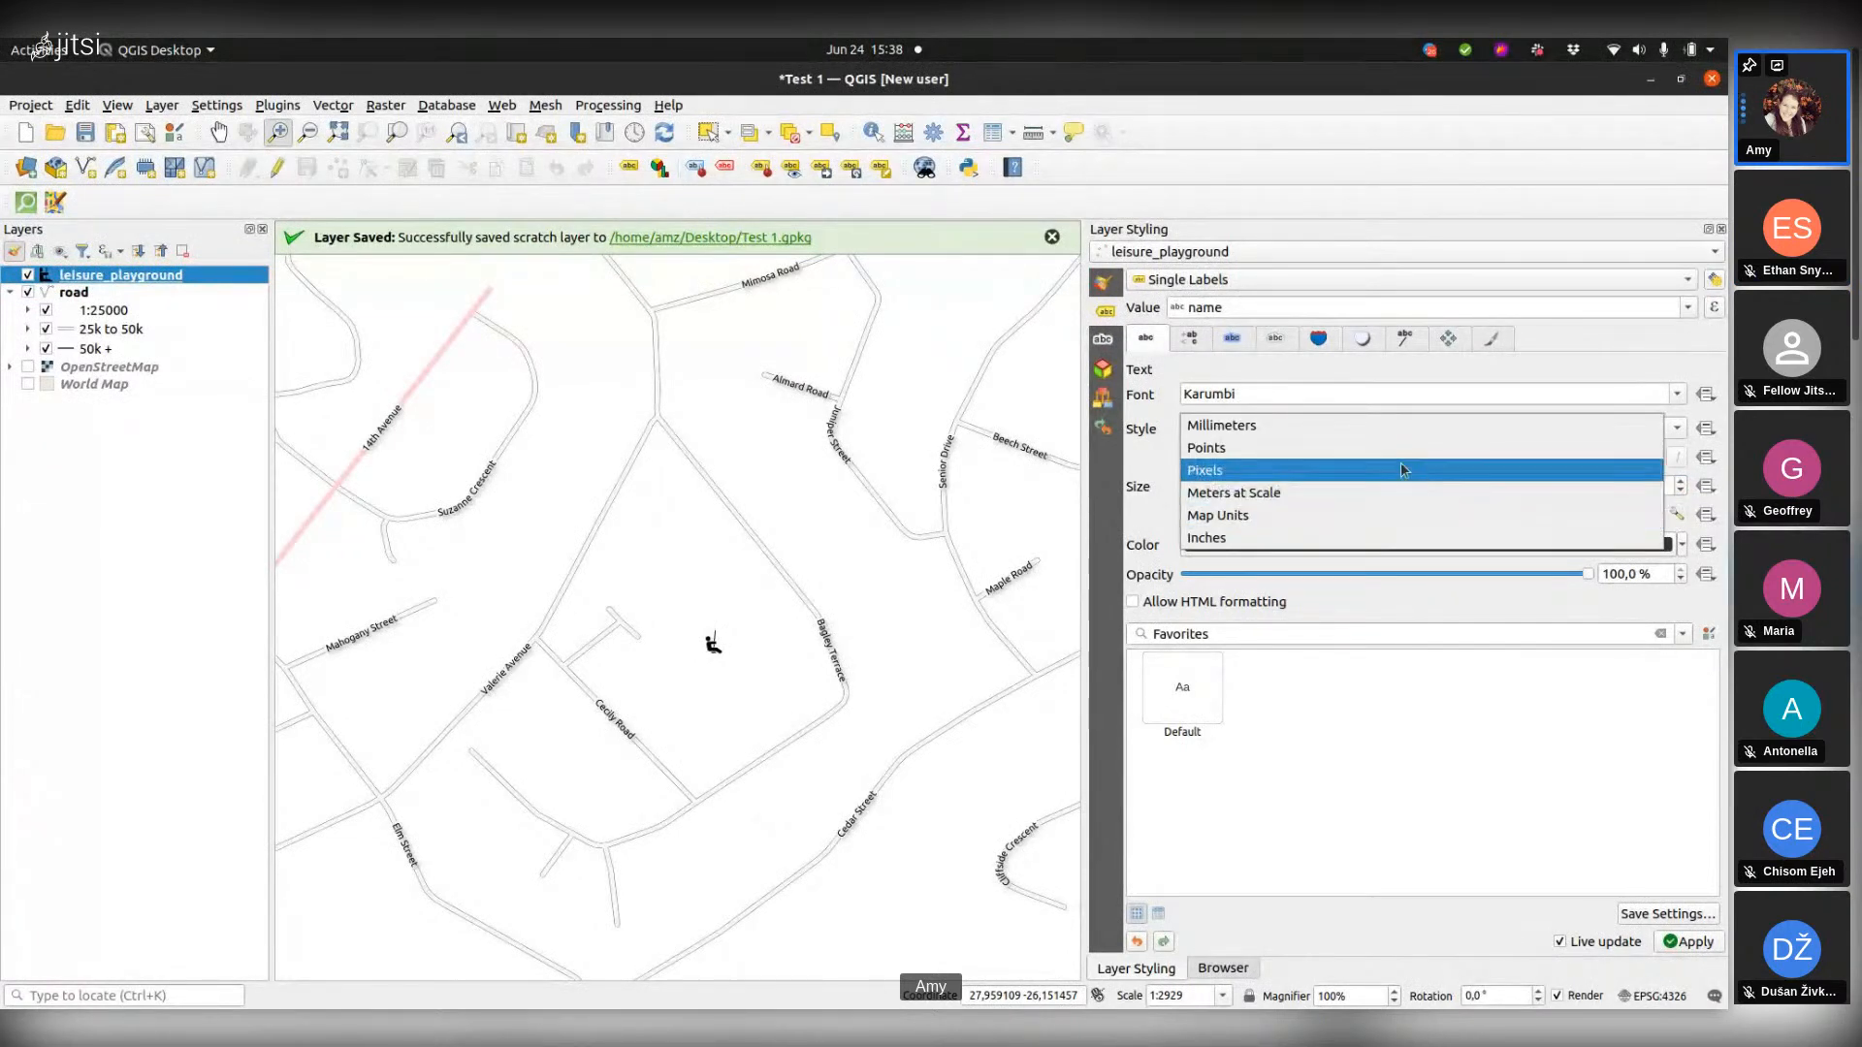
click(1370, 445)
click(1261, 482)
text(10)
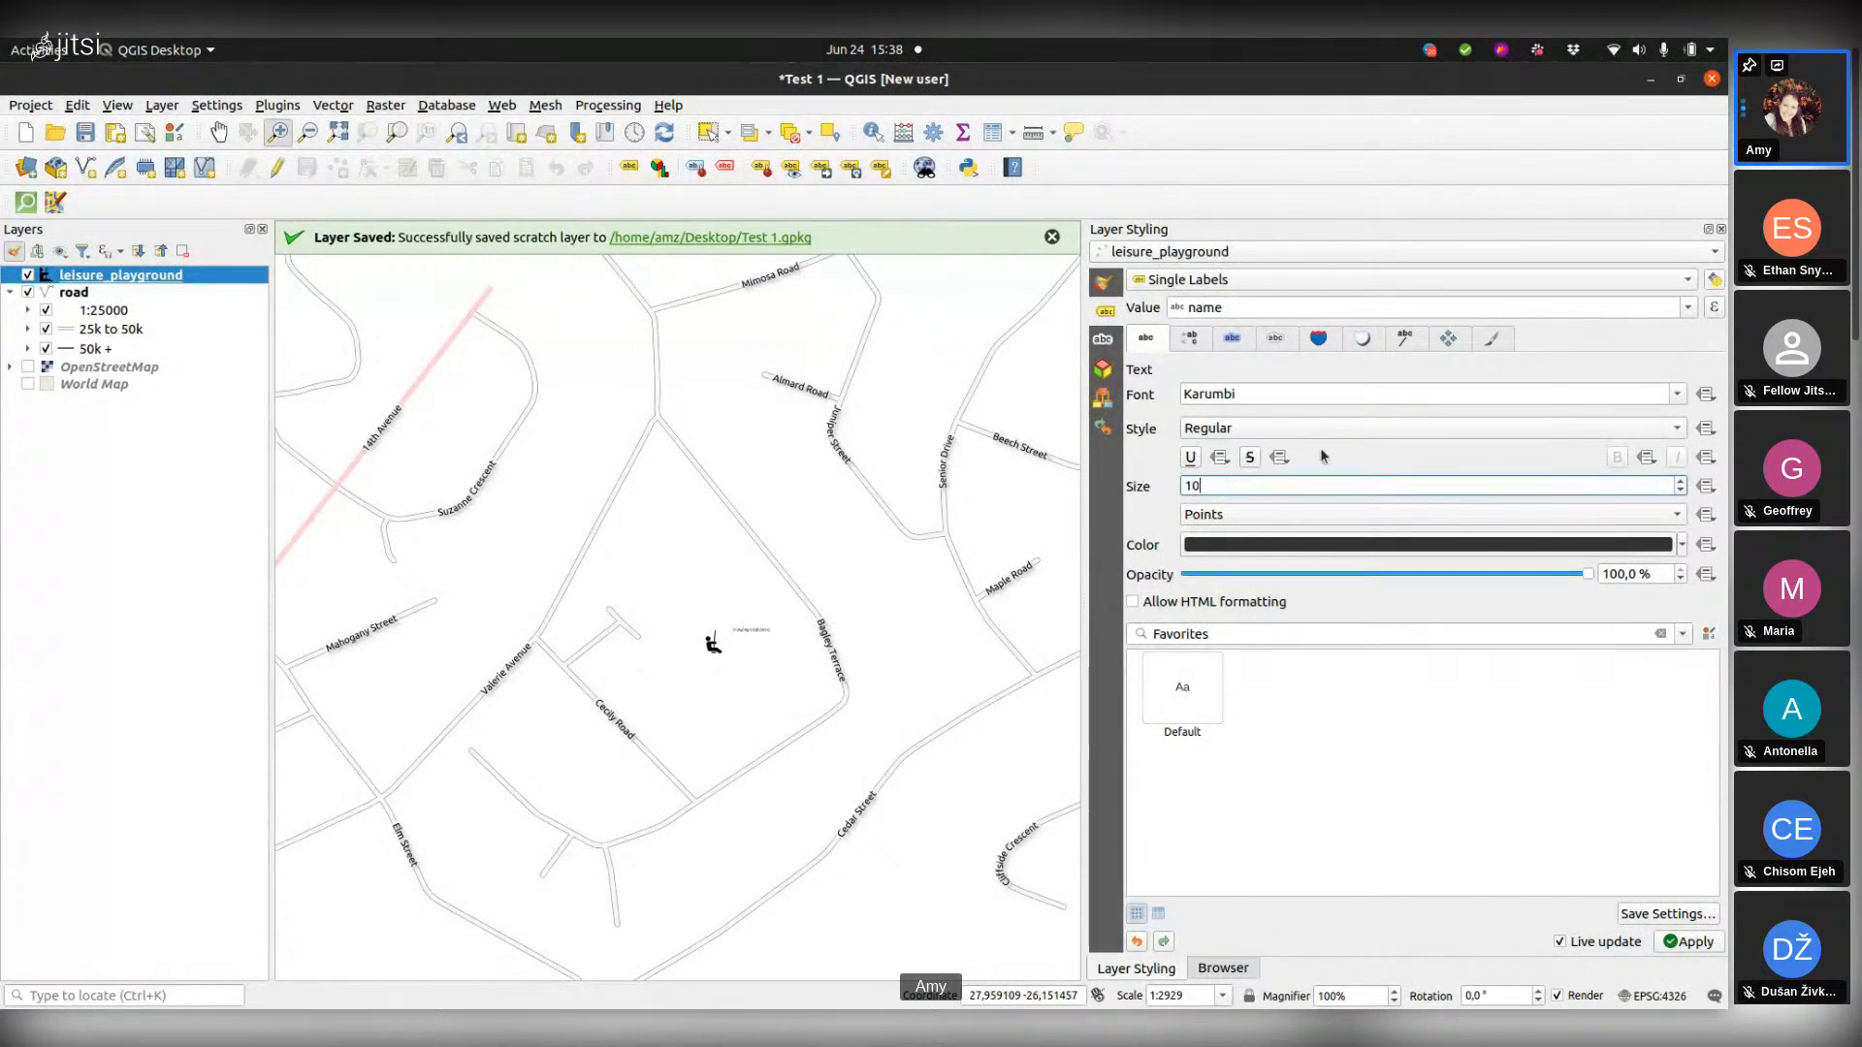
key(BackSpace)
key(BackSpace)
text(20)
click(1349, 463)
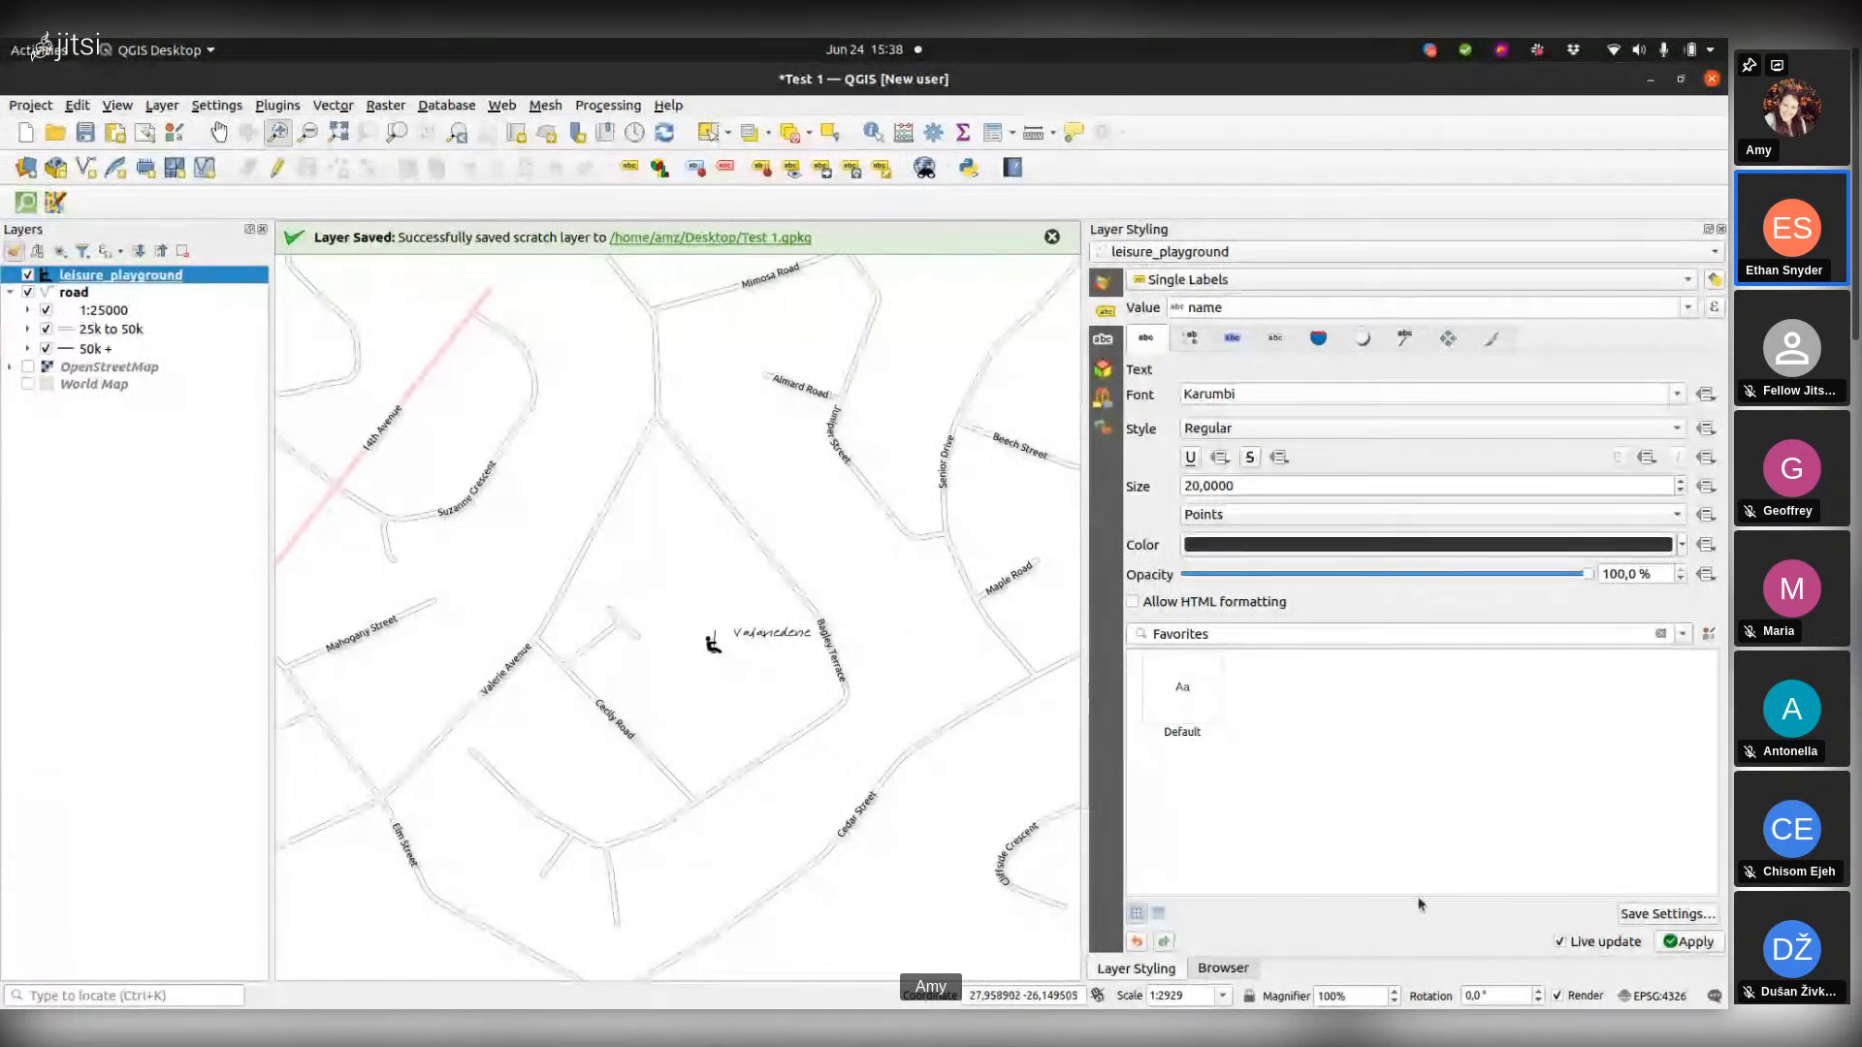
Step: Review the project's coordinate reference system, including its properties and WKT definition
click(1654, 996)
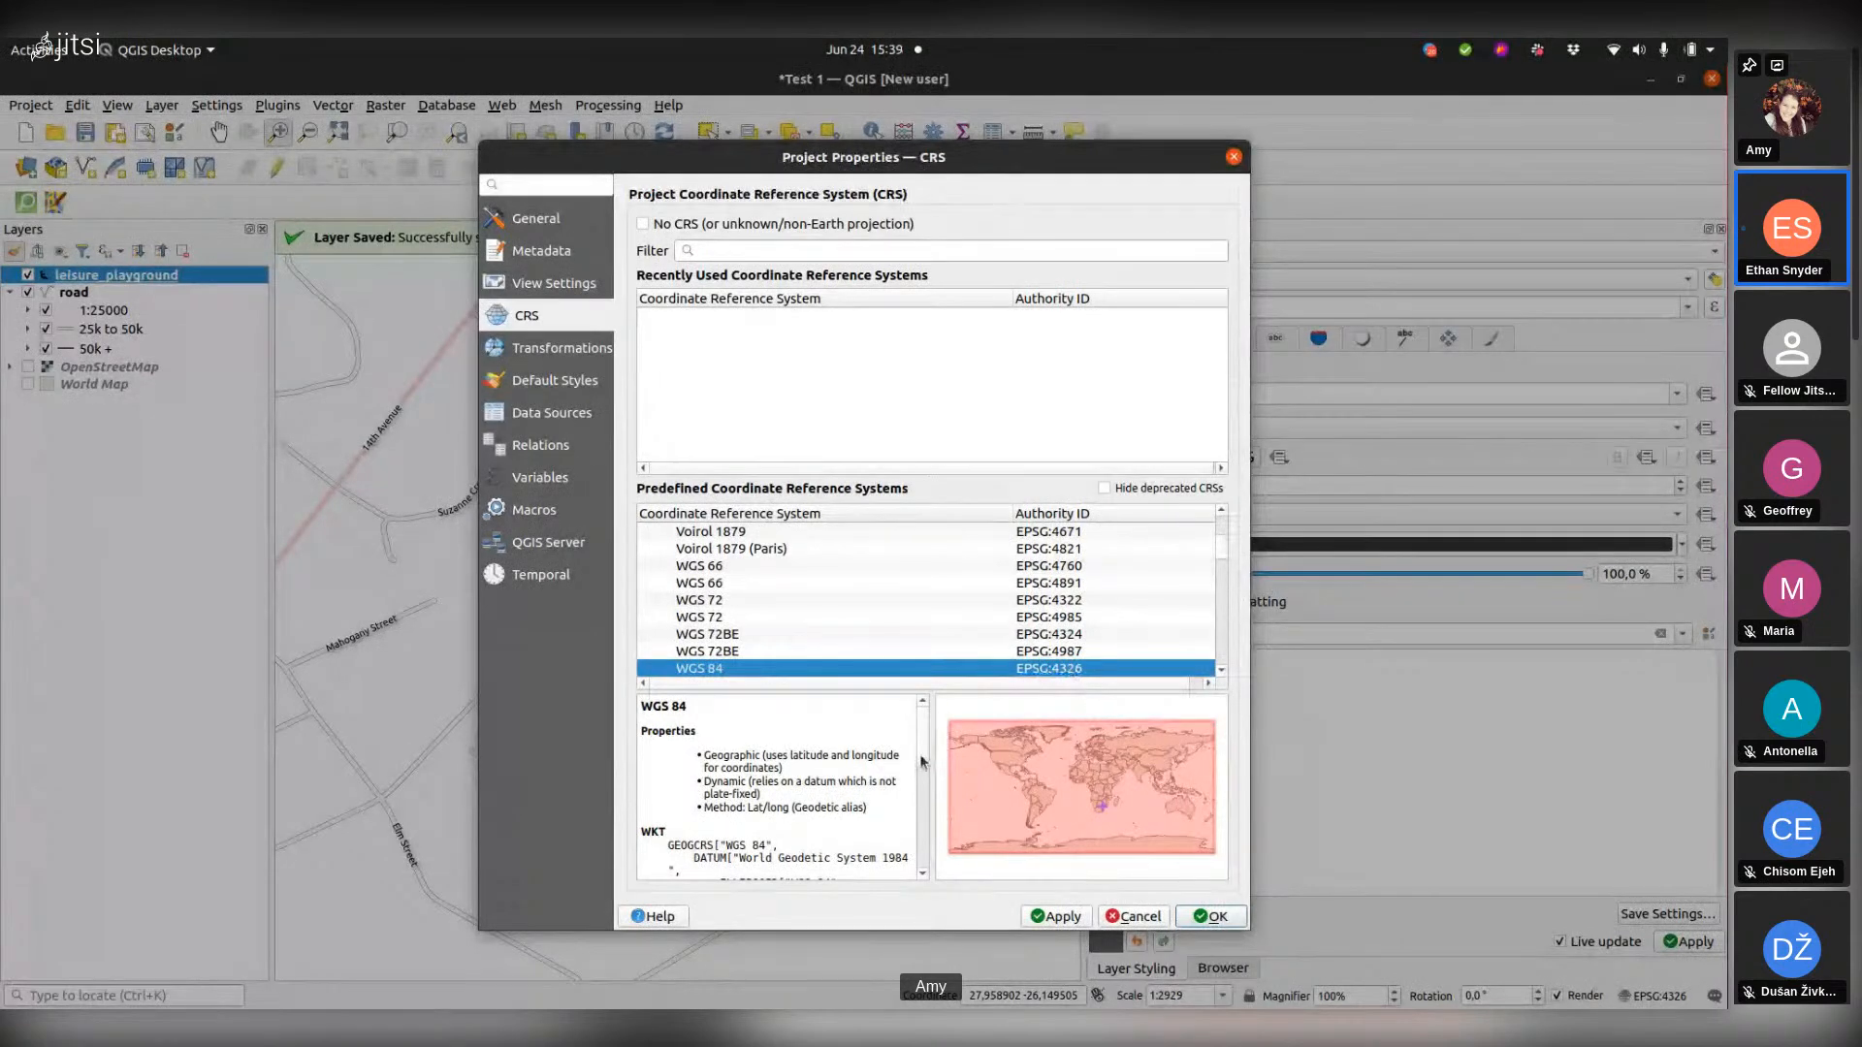
drag(920, 752, 925, 776)
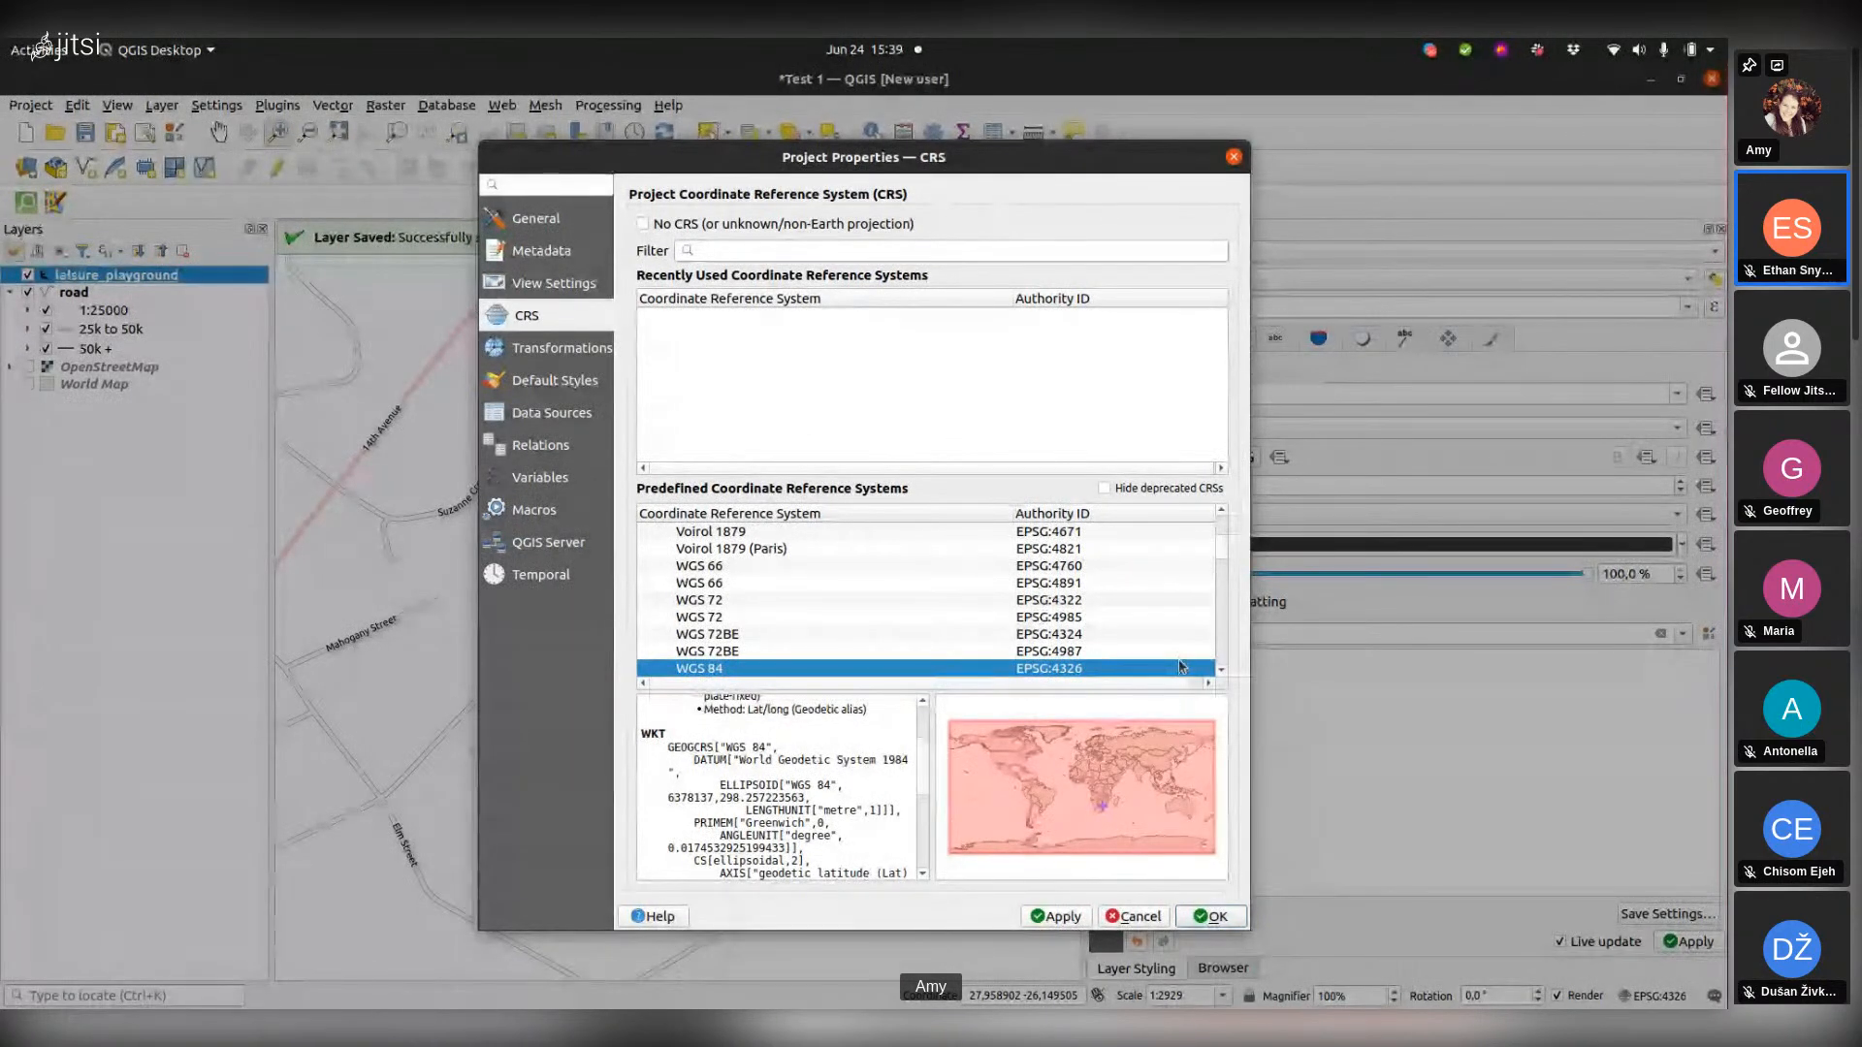
click(1213, 916)
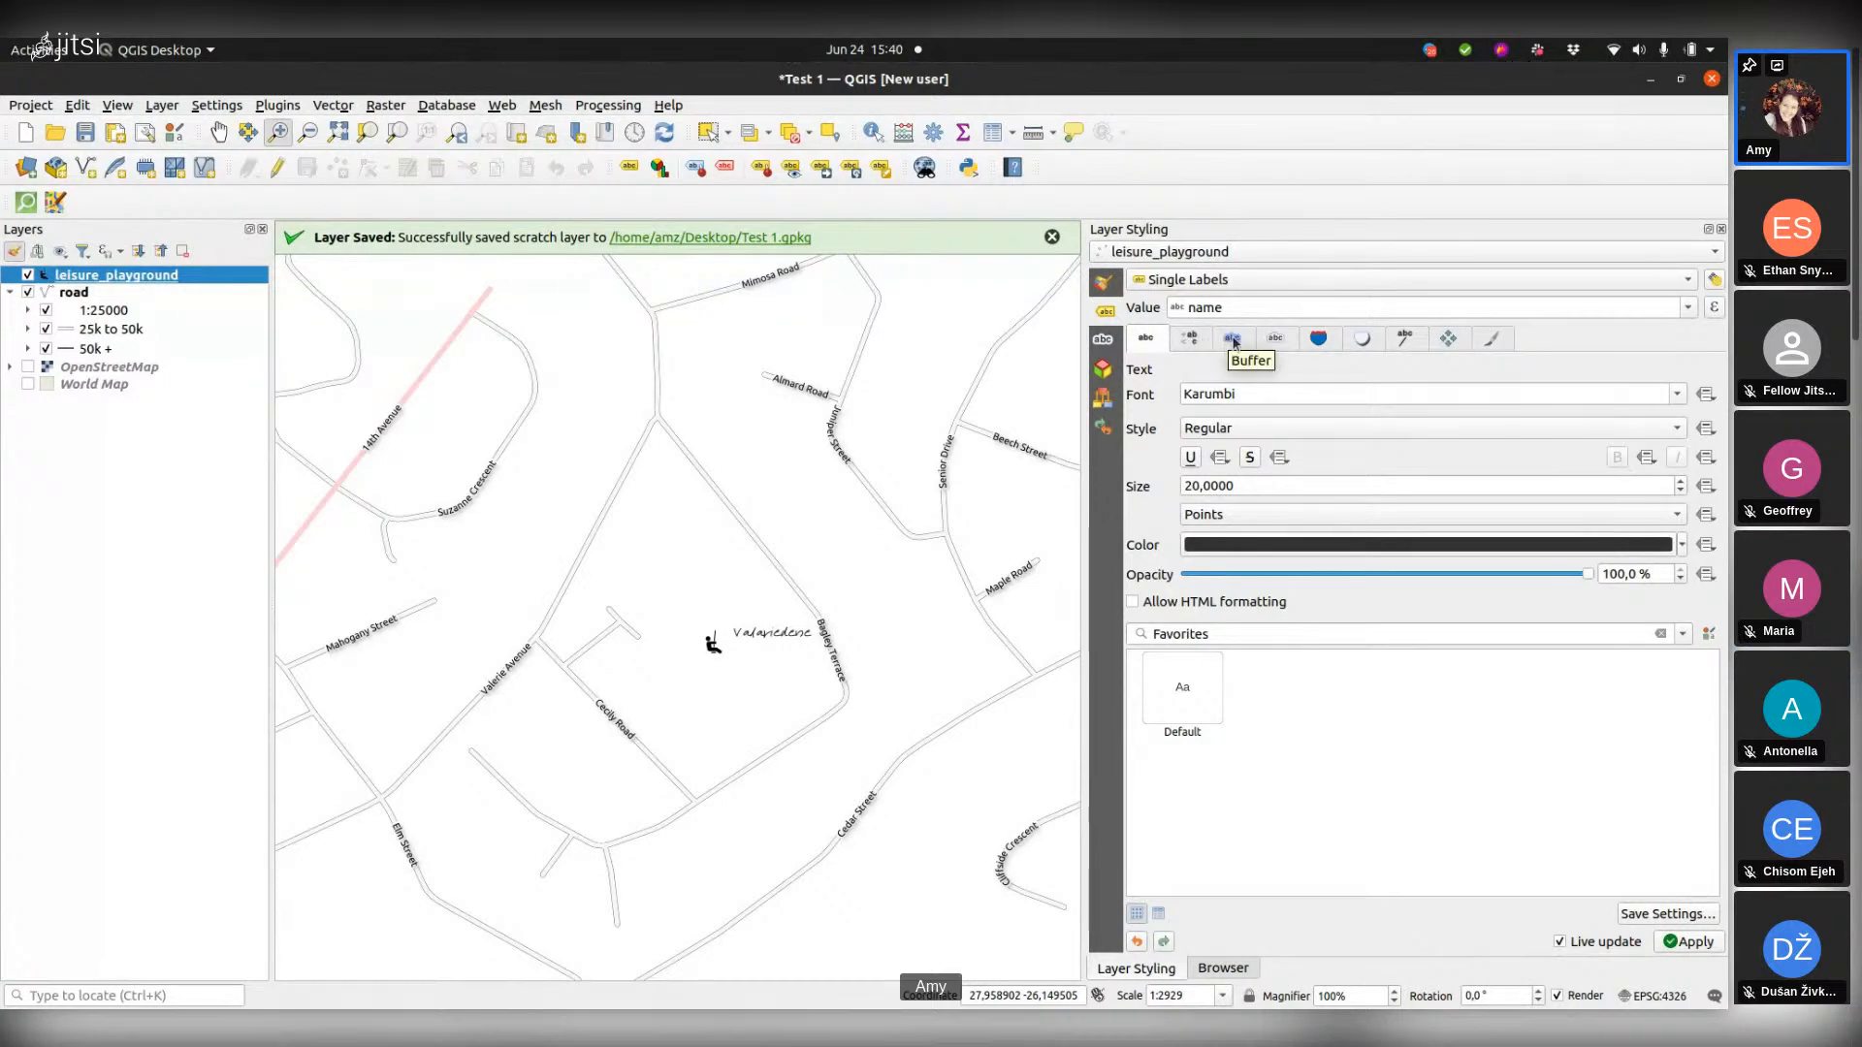
Step: Draw a rectangular light pink background behind the playground labels
click(1323, 339)
click(1132, 394)
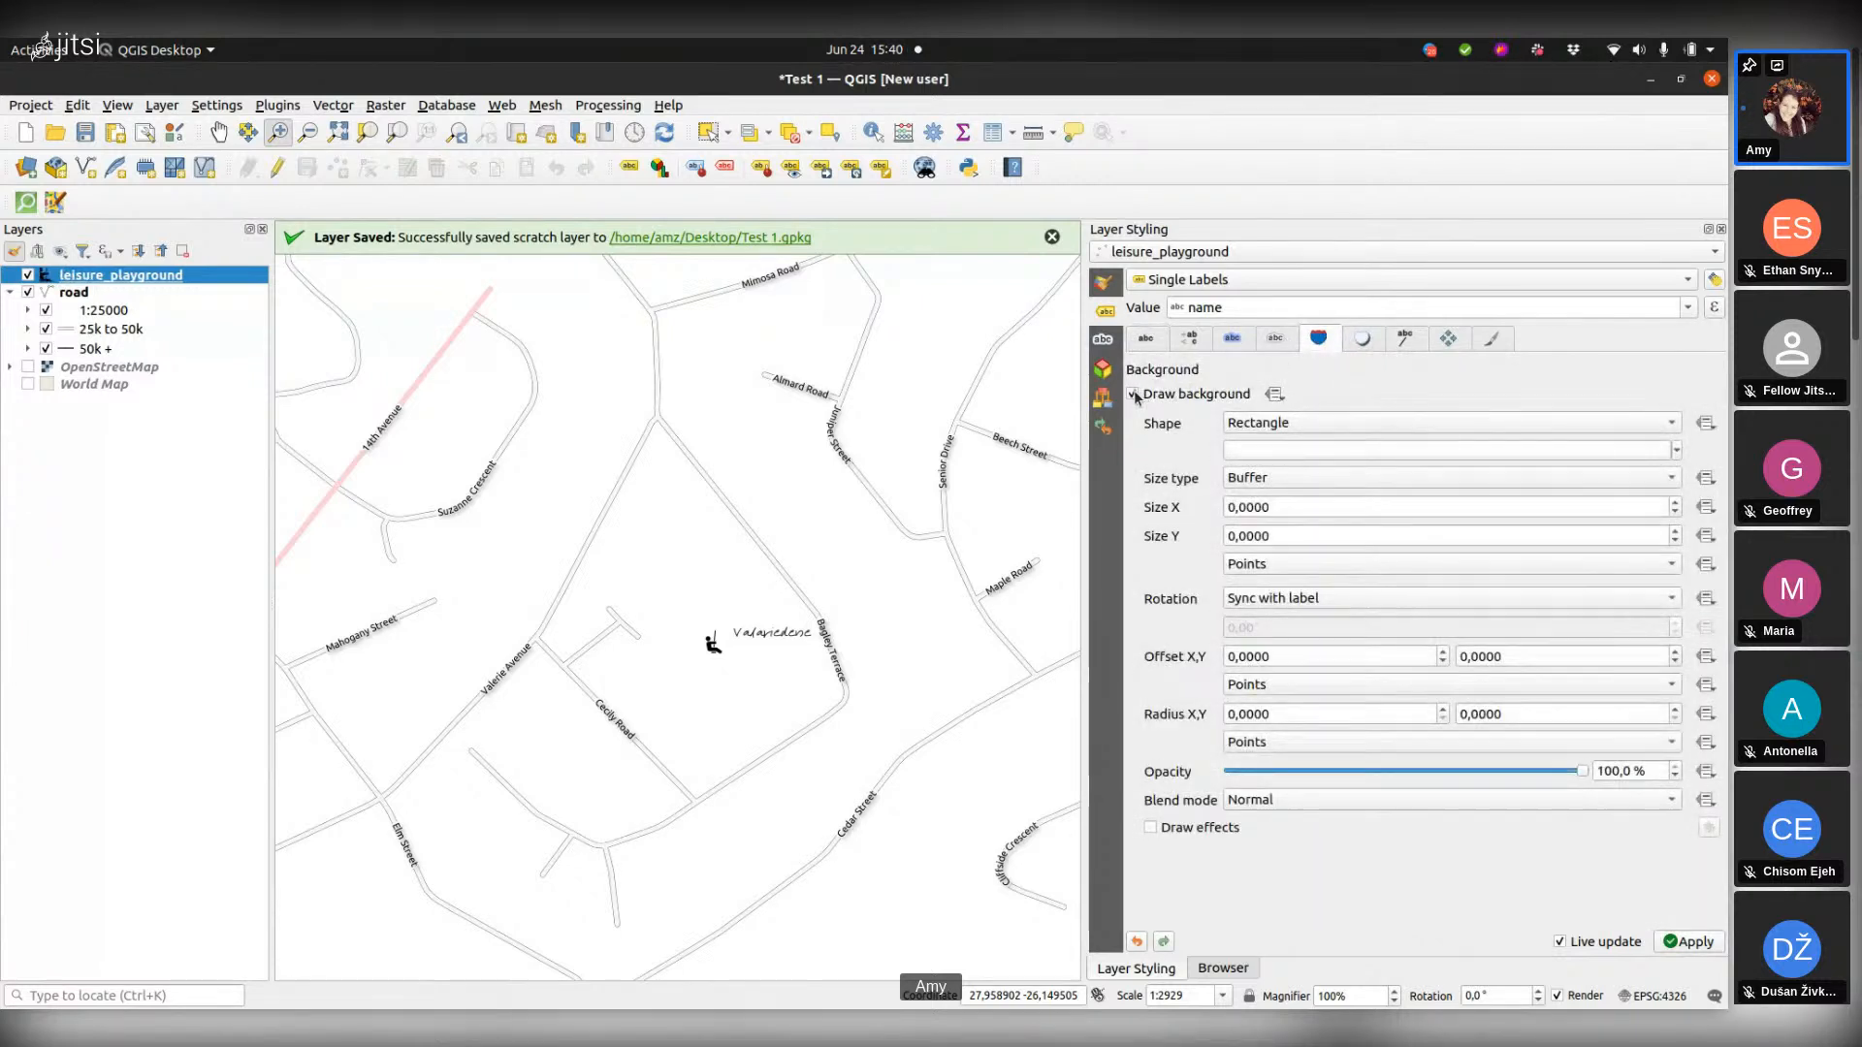
click(1677, 452)
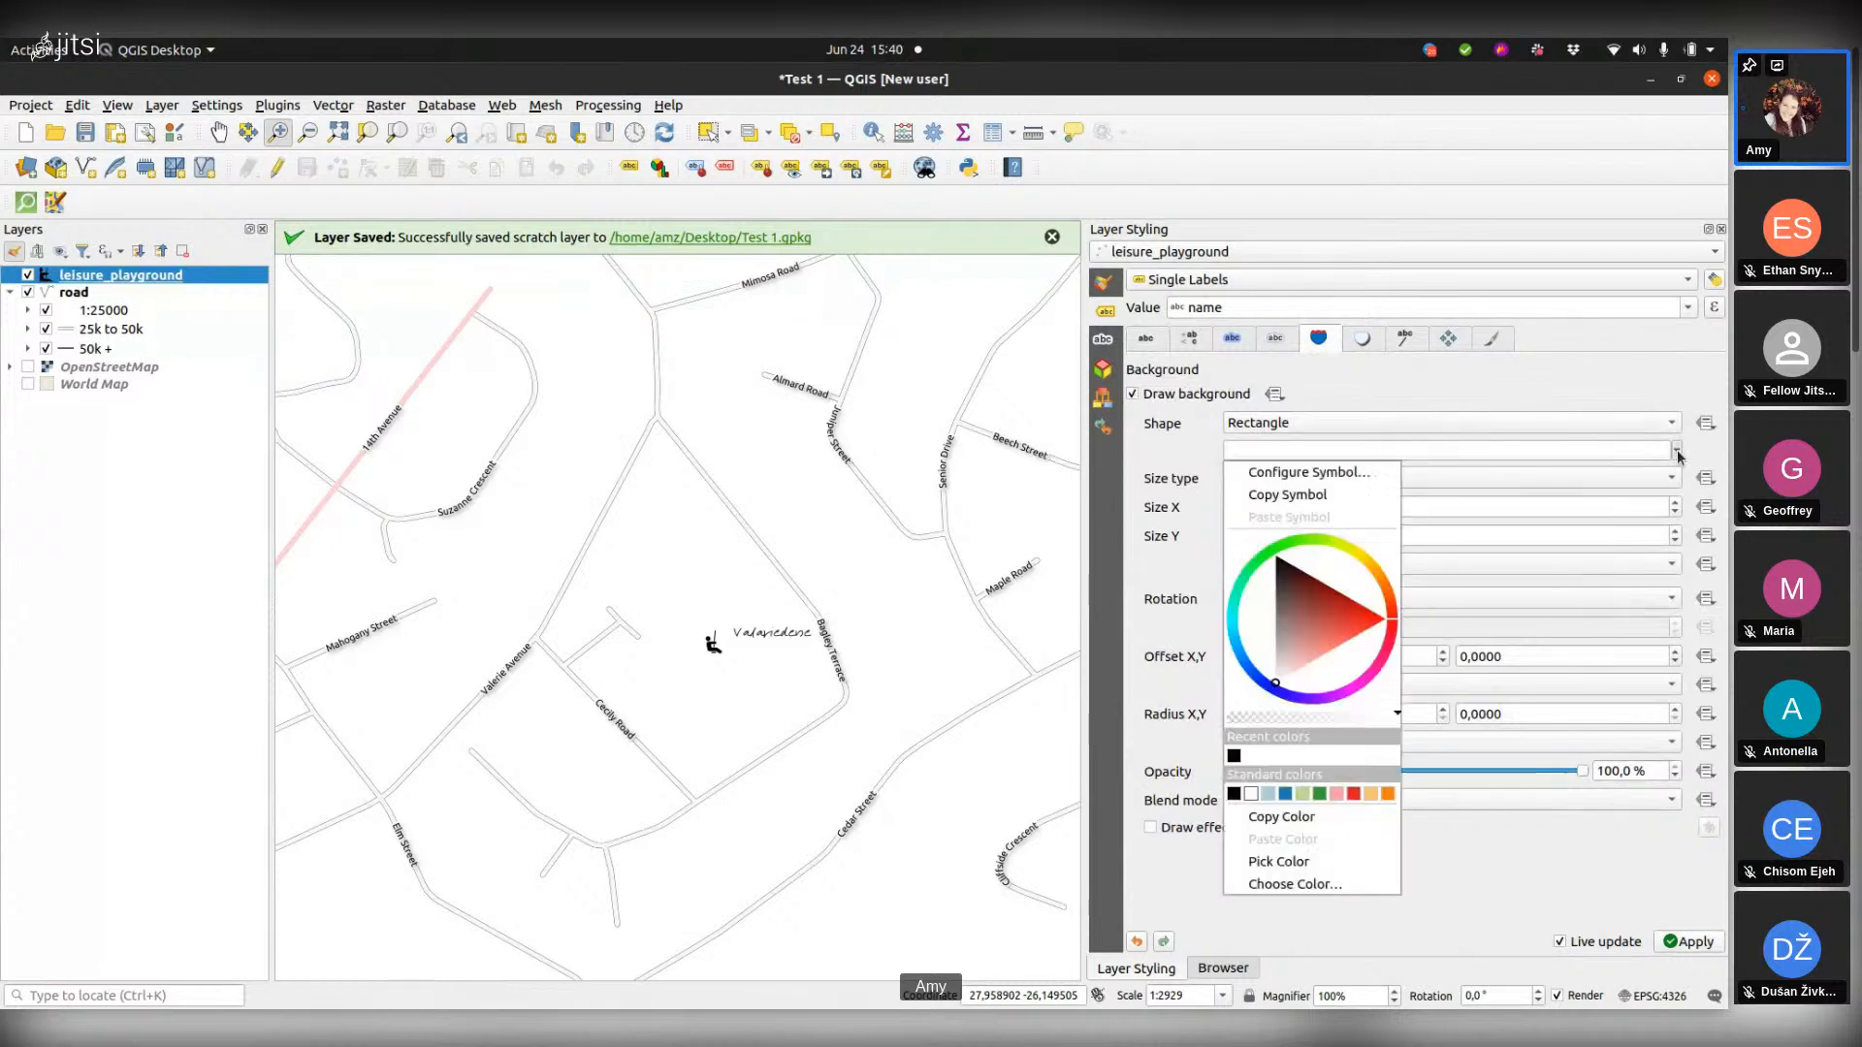
click(1296, 659)
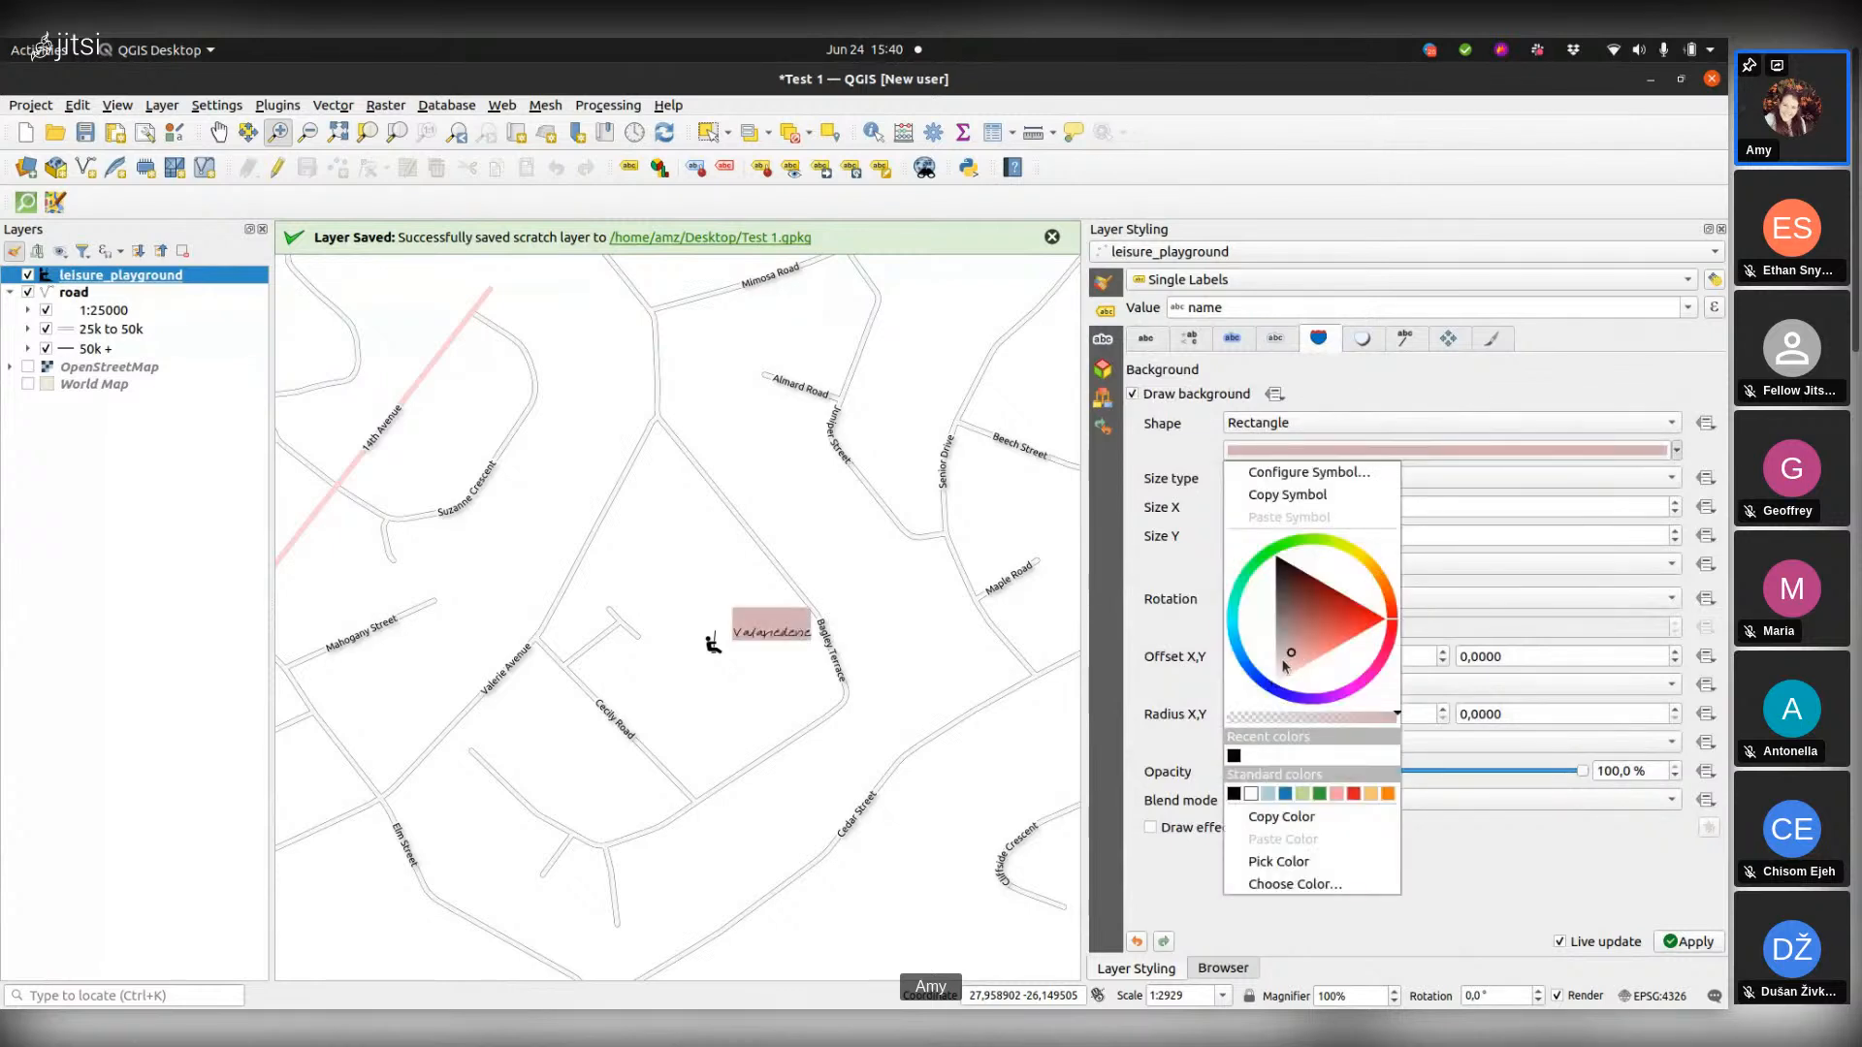
click(1188, 443)
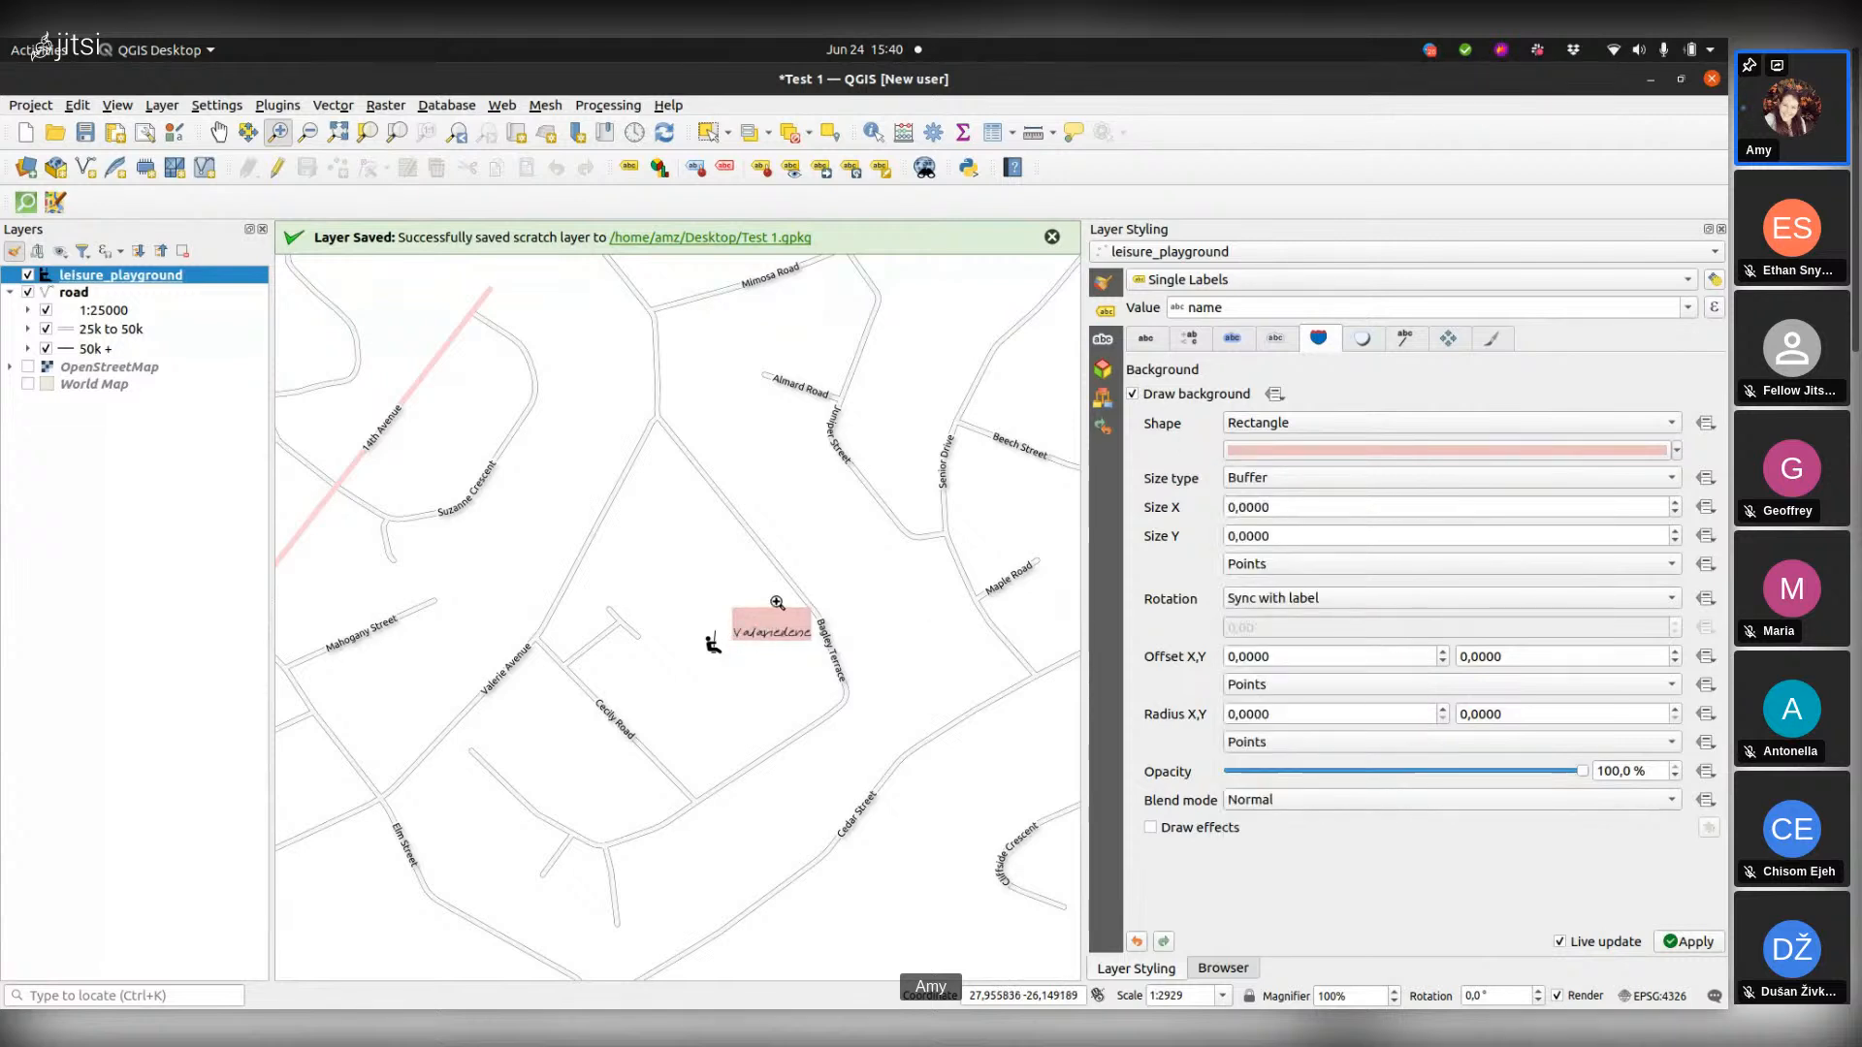
Step: Set the placement mode of the playground labels to Around Point
click(1449, 340)
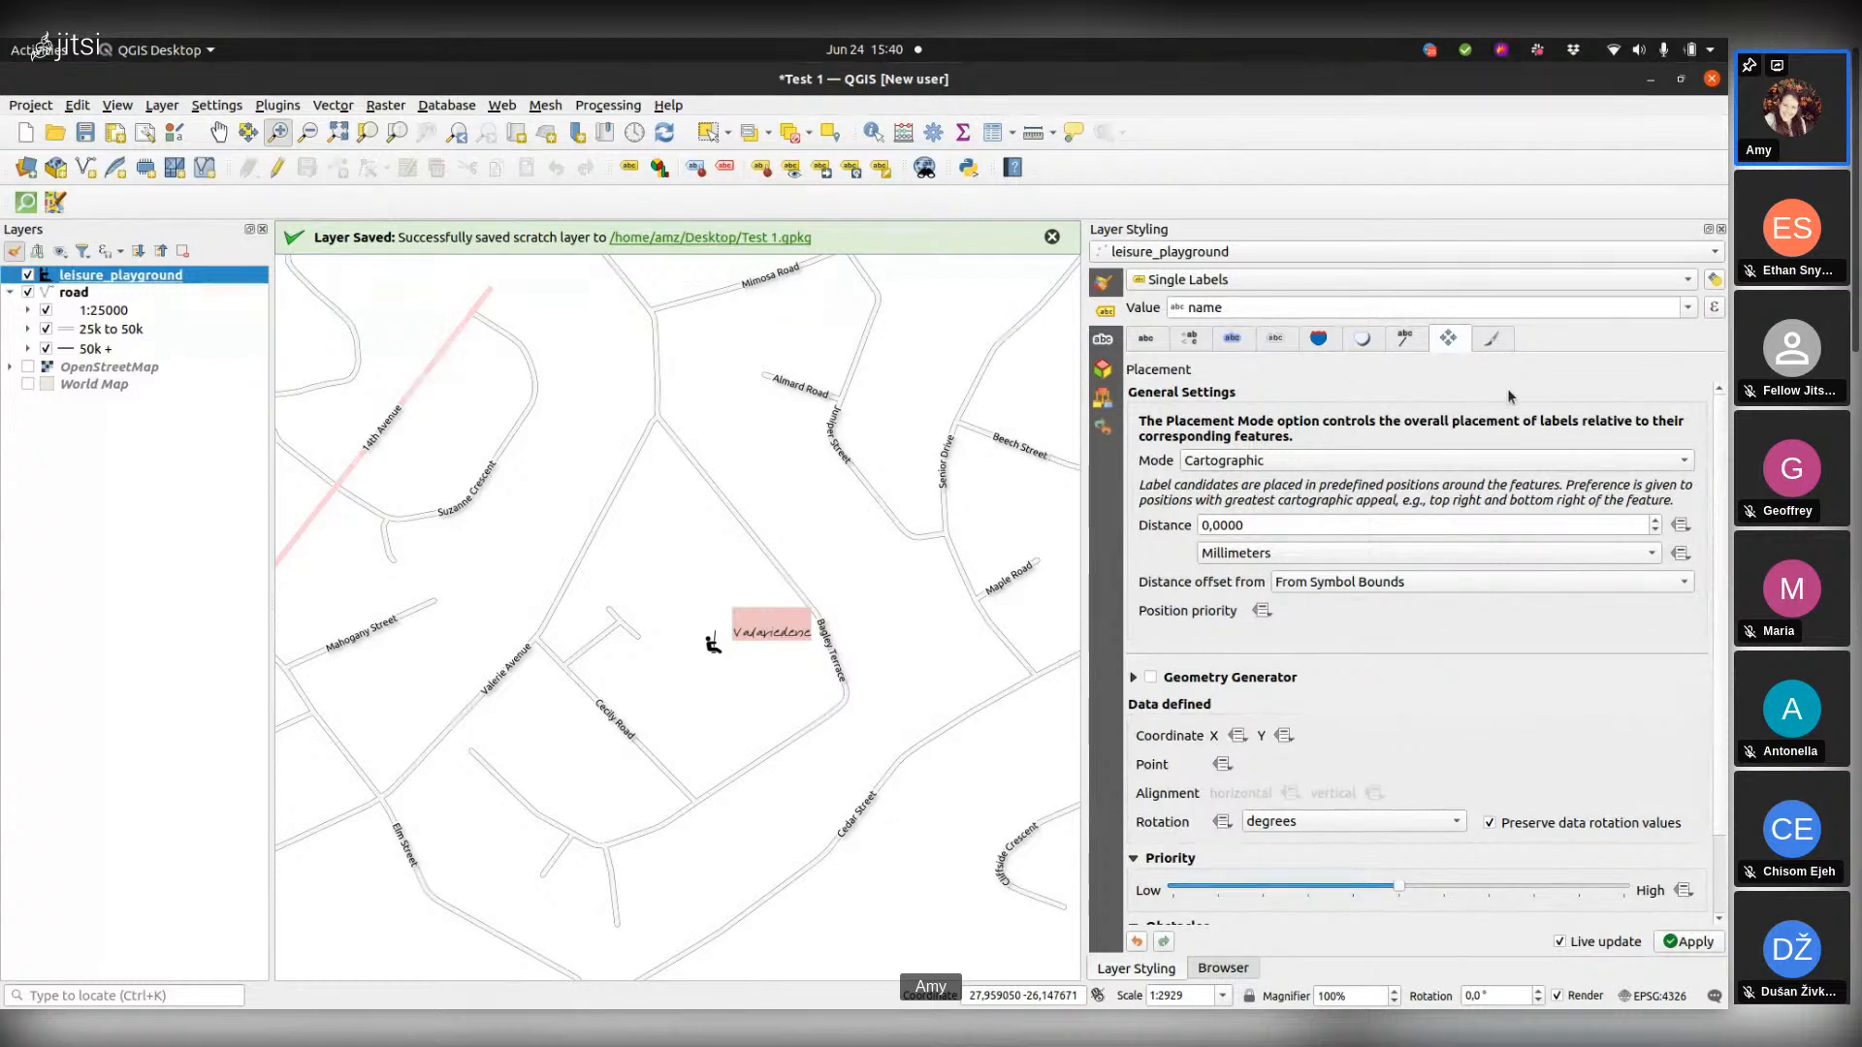
click(1608, 460)
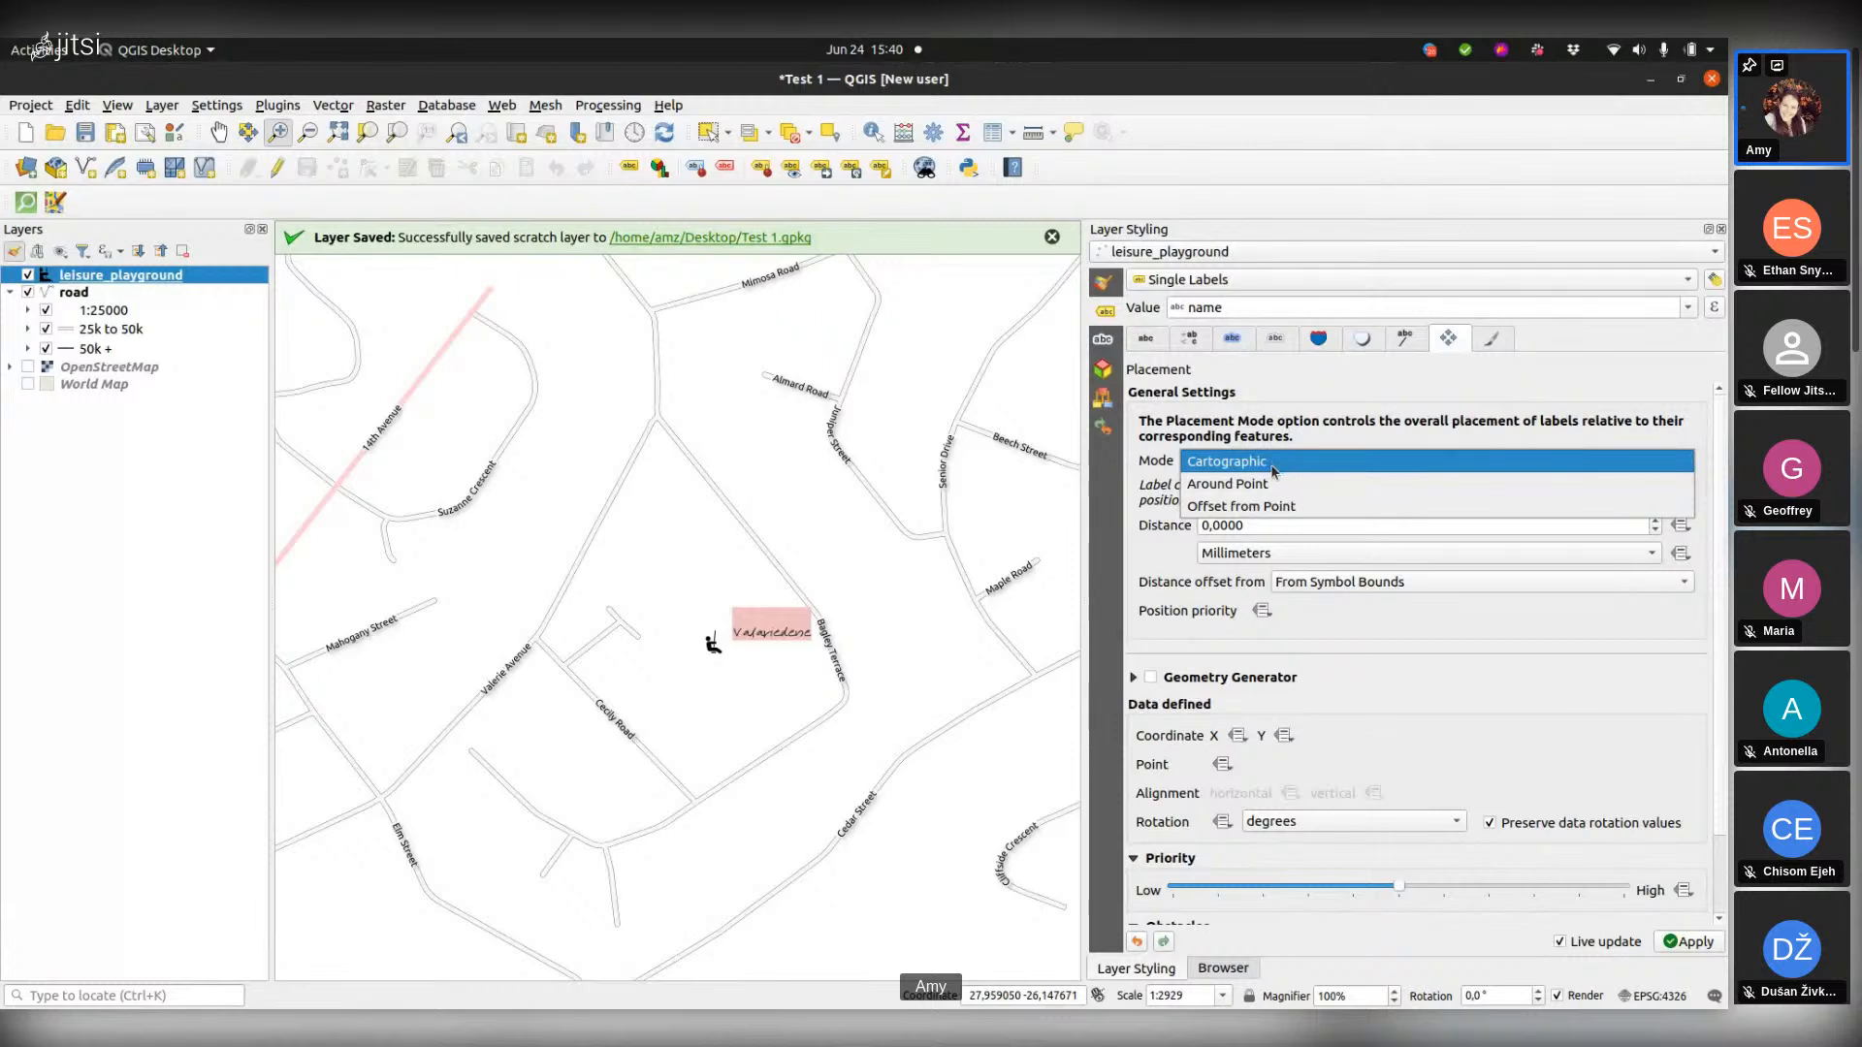
click(1255, 487)
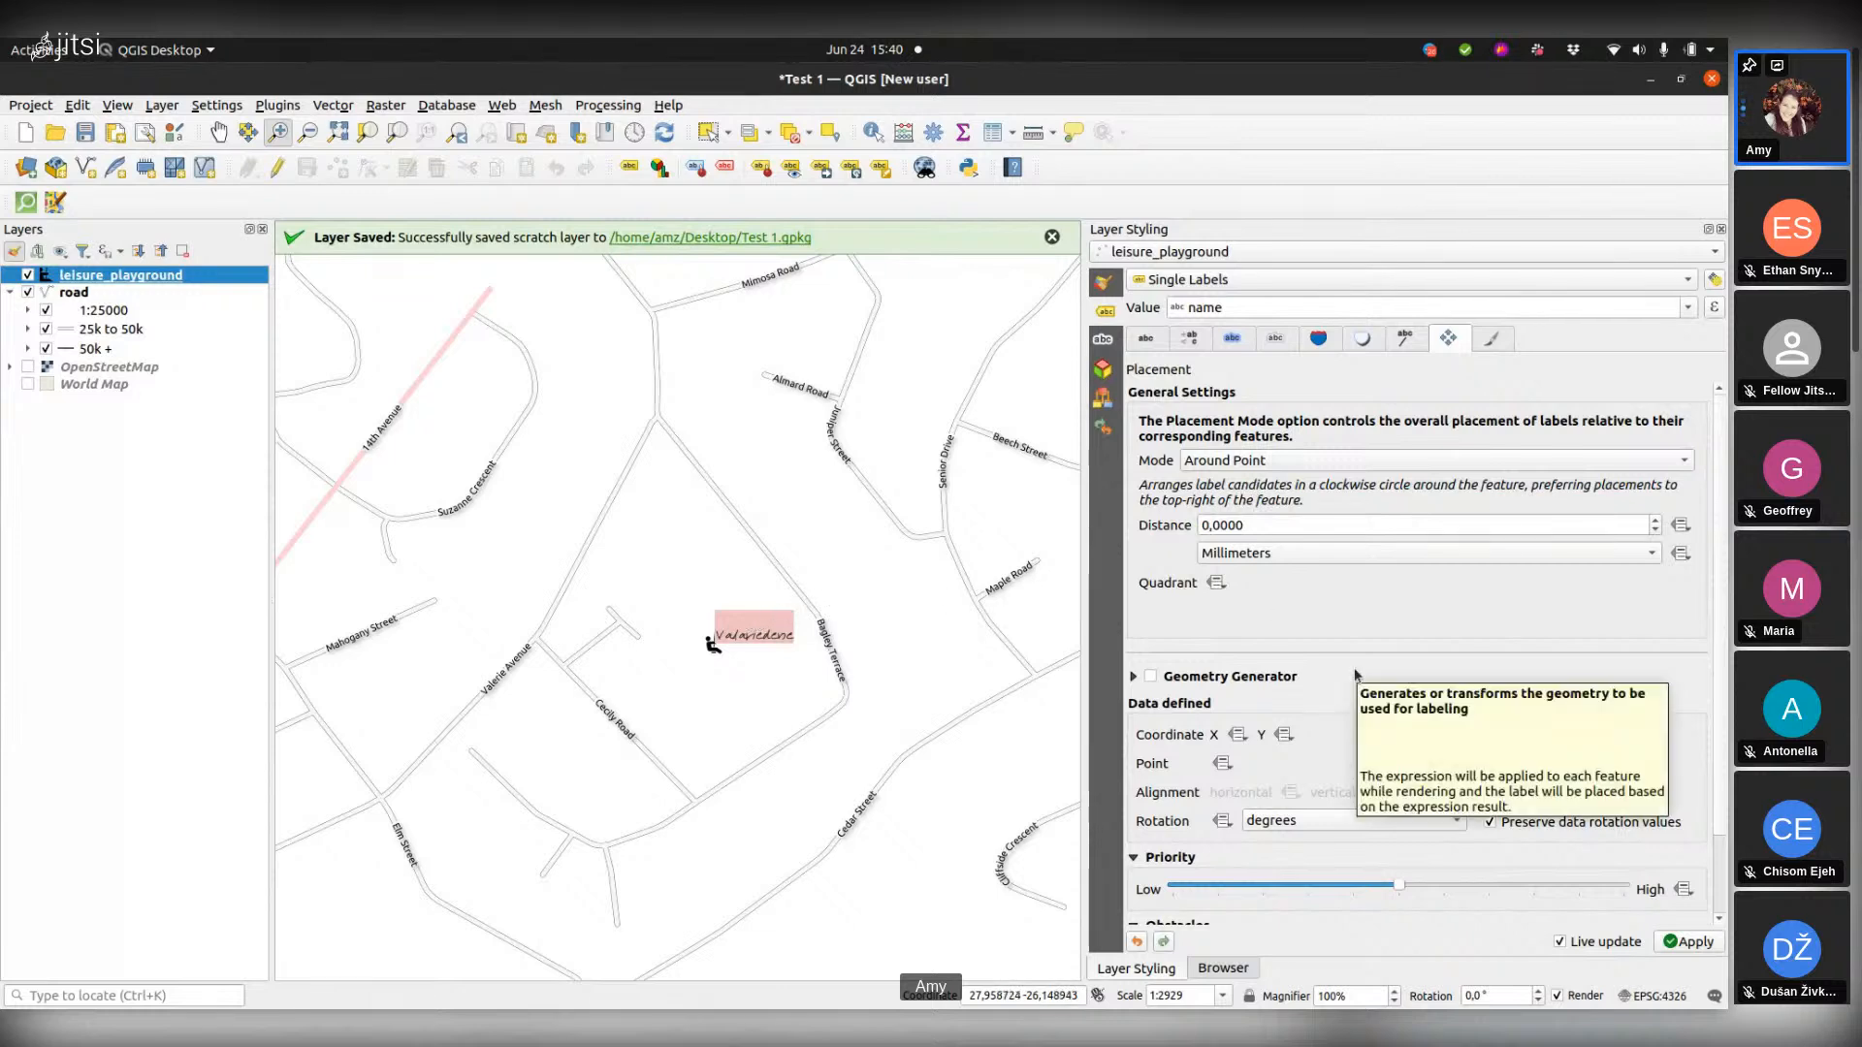
scroll(1355, 669, down, 2)
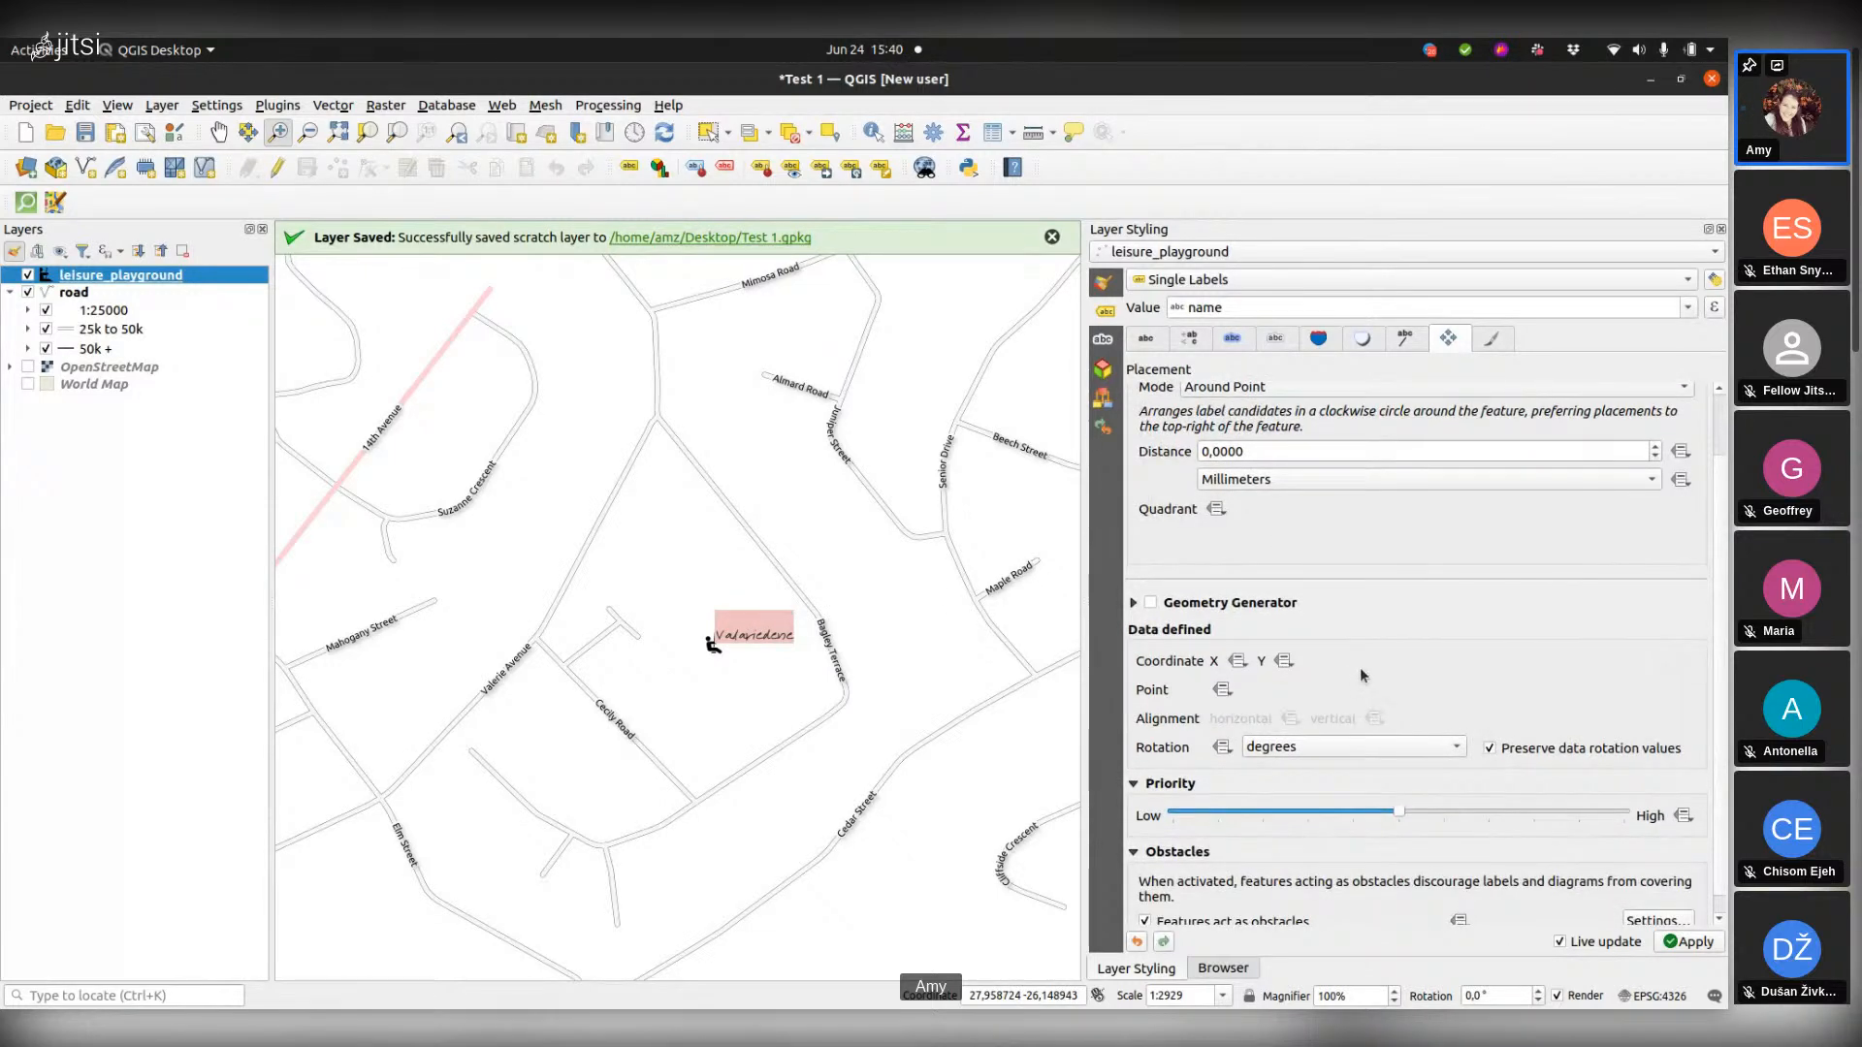
scroll(1268, 485, down, 1)
click(1309, 480)
click(1310, 460)
click(1262, 452)
drag(1262, 452, 1191, 456)
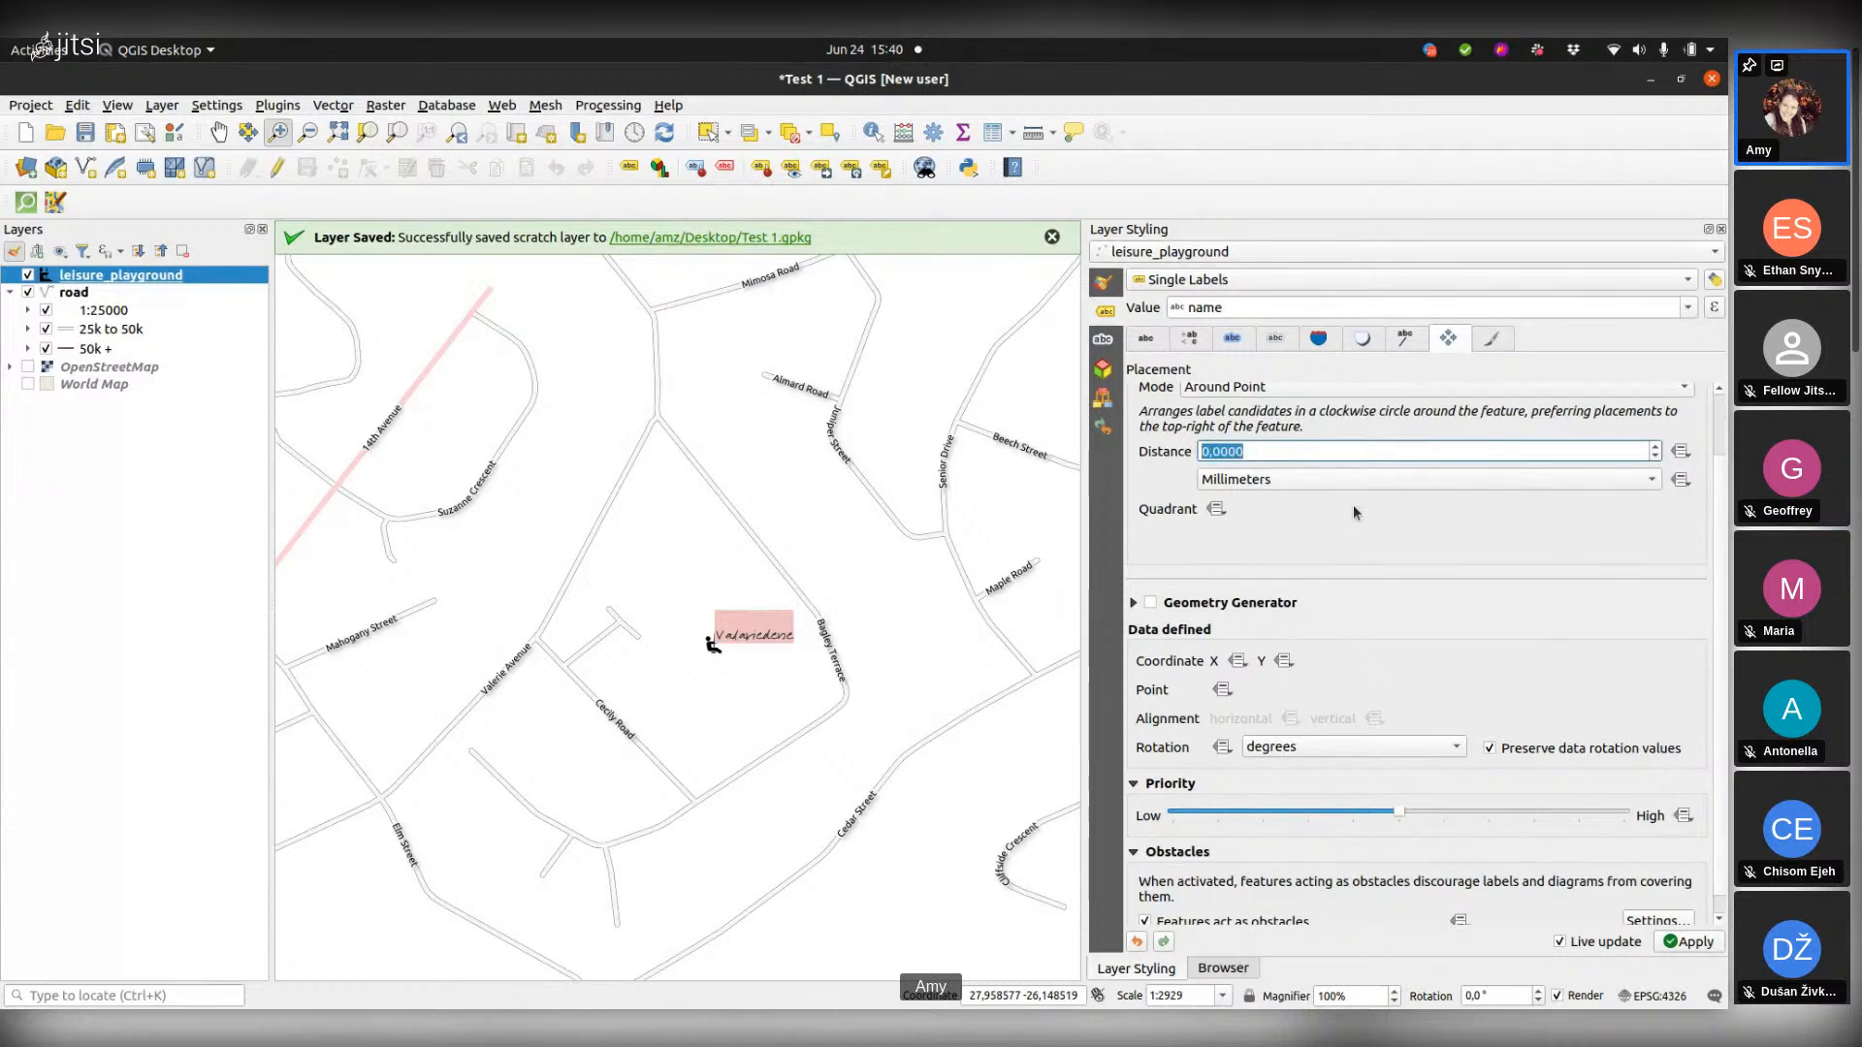
scroll(1406, 596, up, 1)
scroll(1408, 601, up, 1)
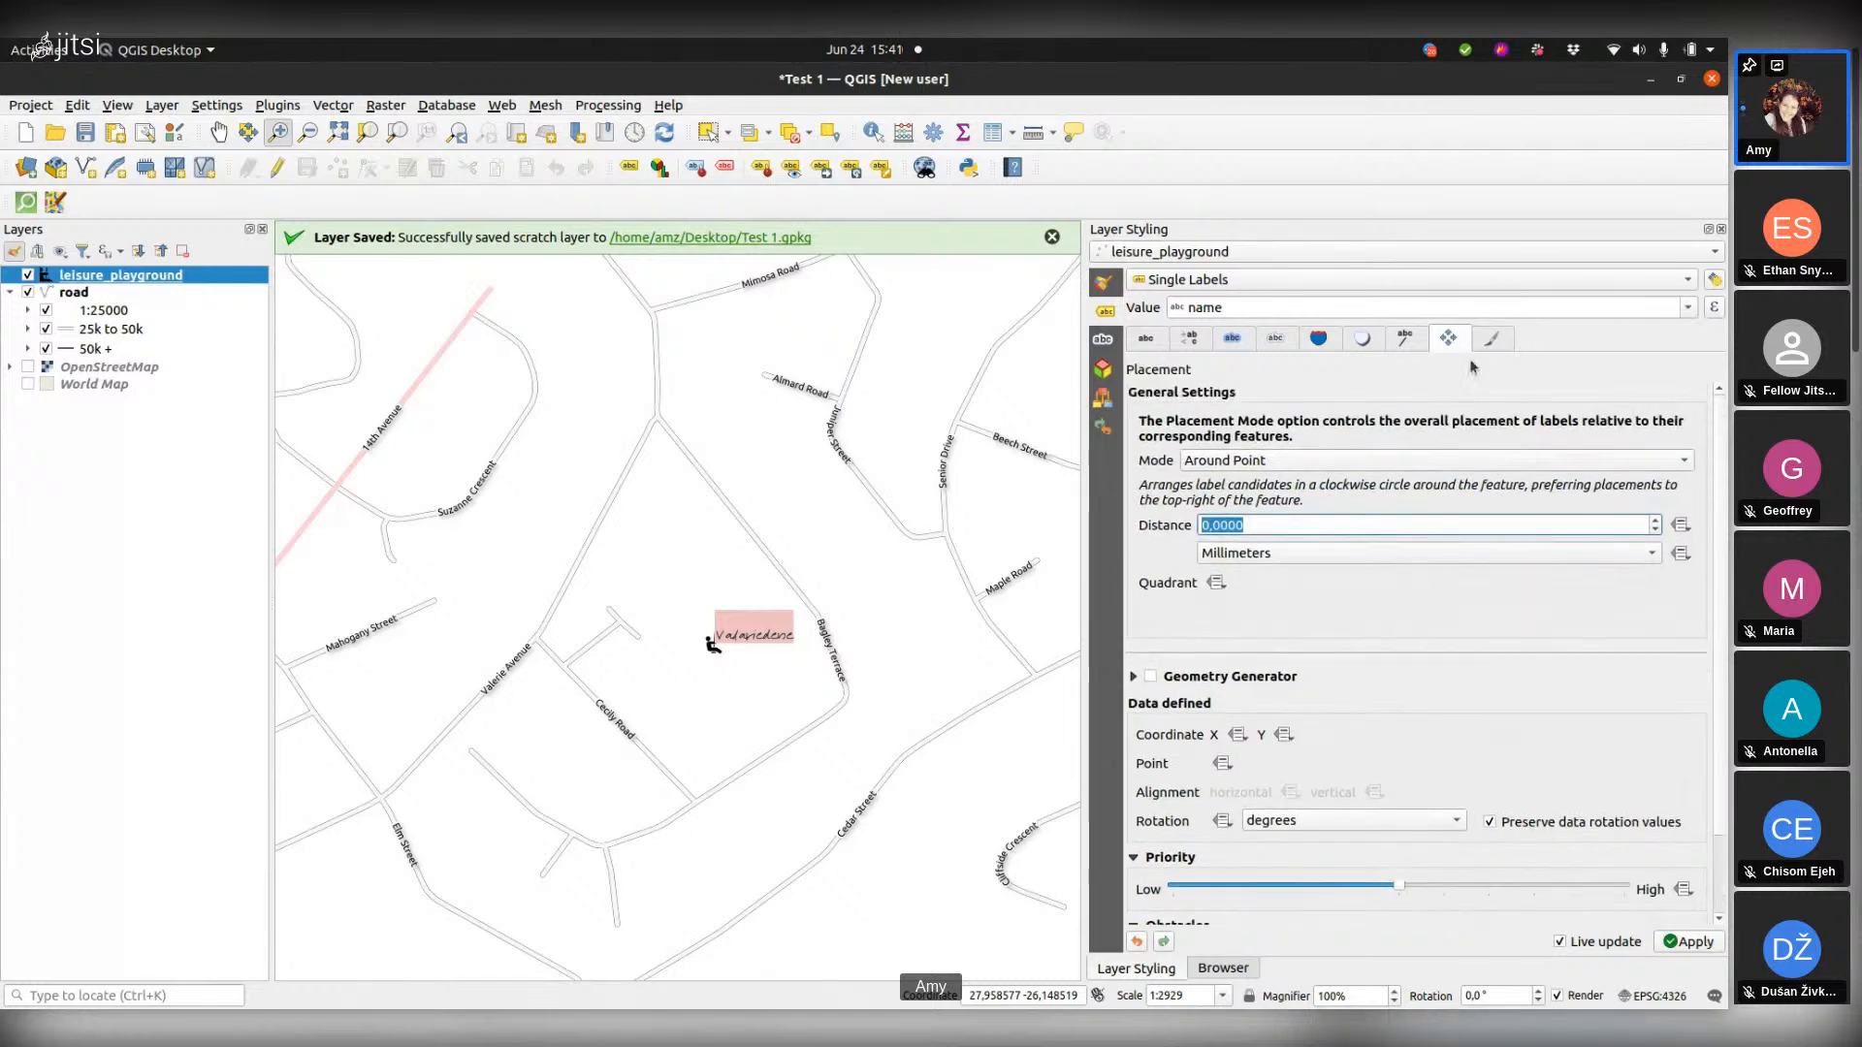
Step: Turn off the background of the playground labels and return to the label text settings
click(1361, 340)
click(1327, 339)
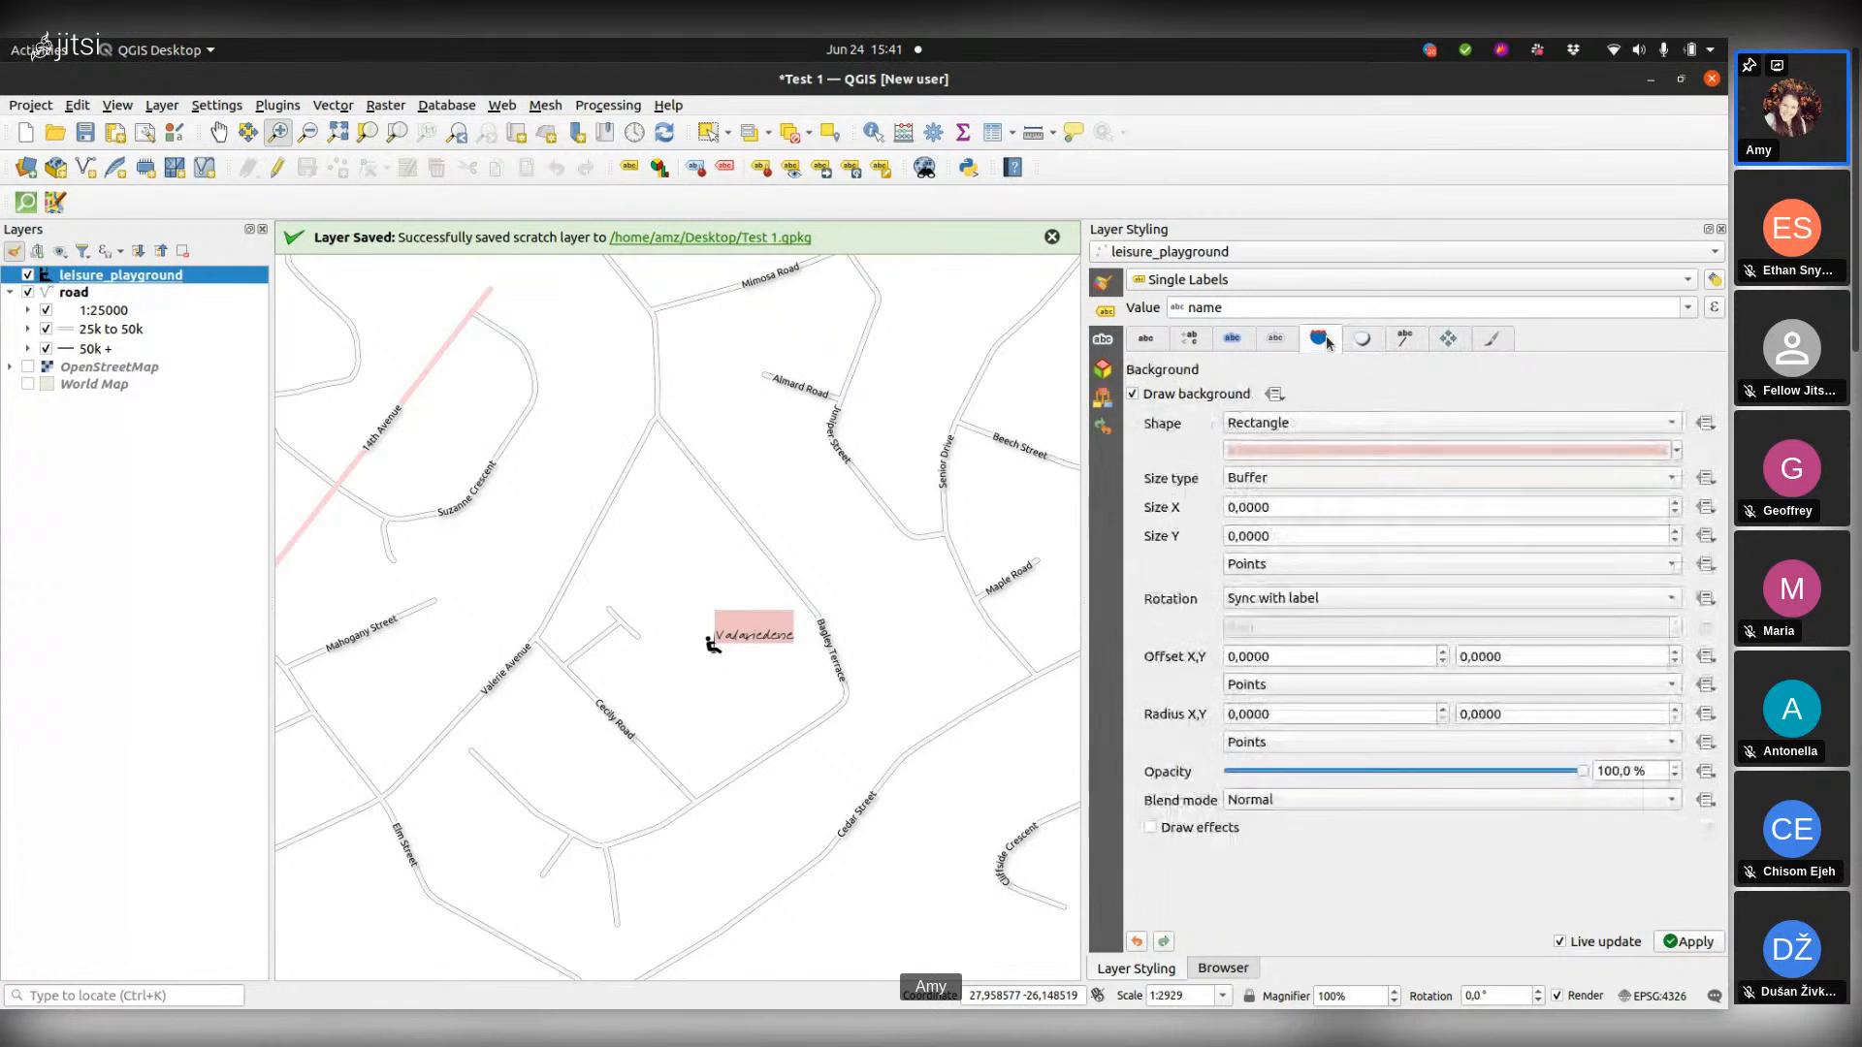
click(1133, 395)
click(1146, 337)
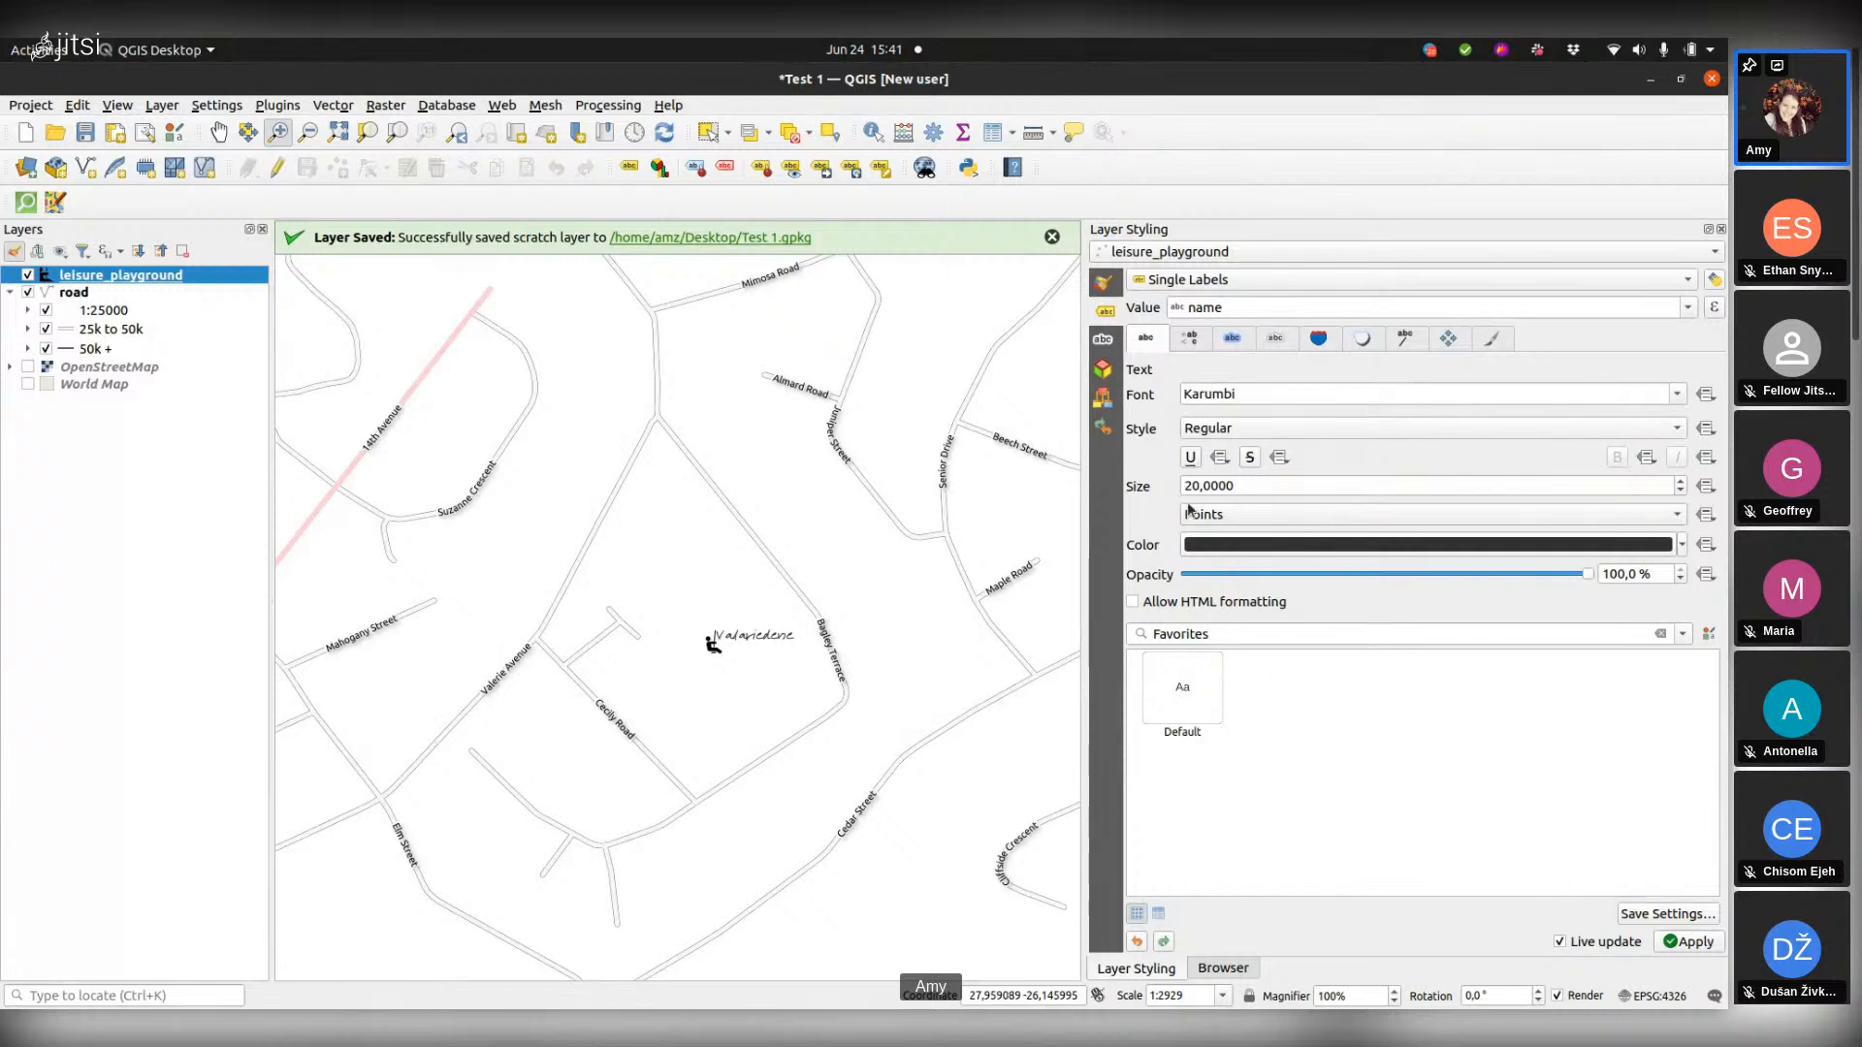
Step: Create an empty print layout titled "test 1" and maximize its window
mouse_move(1173, 709)
click(145, 134)
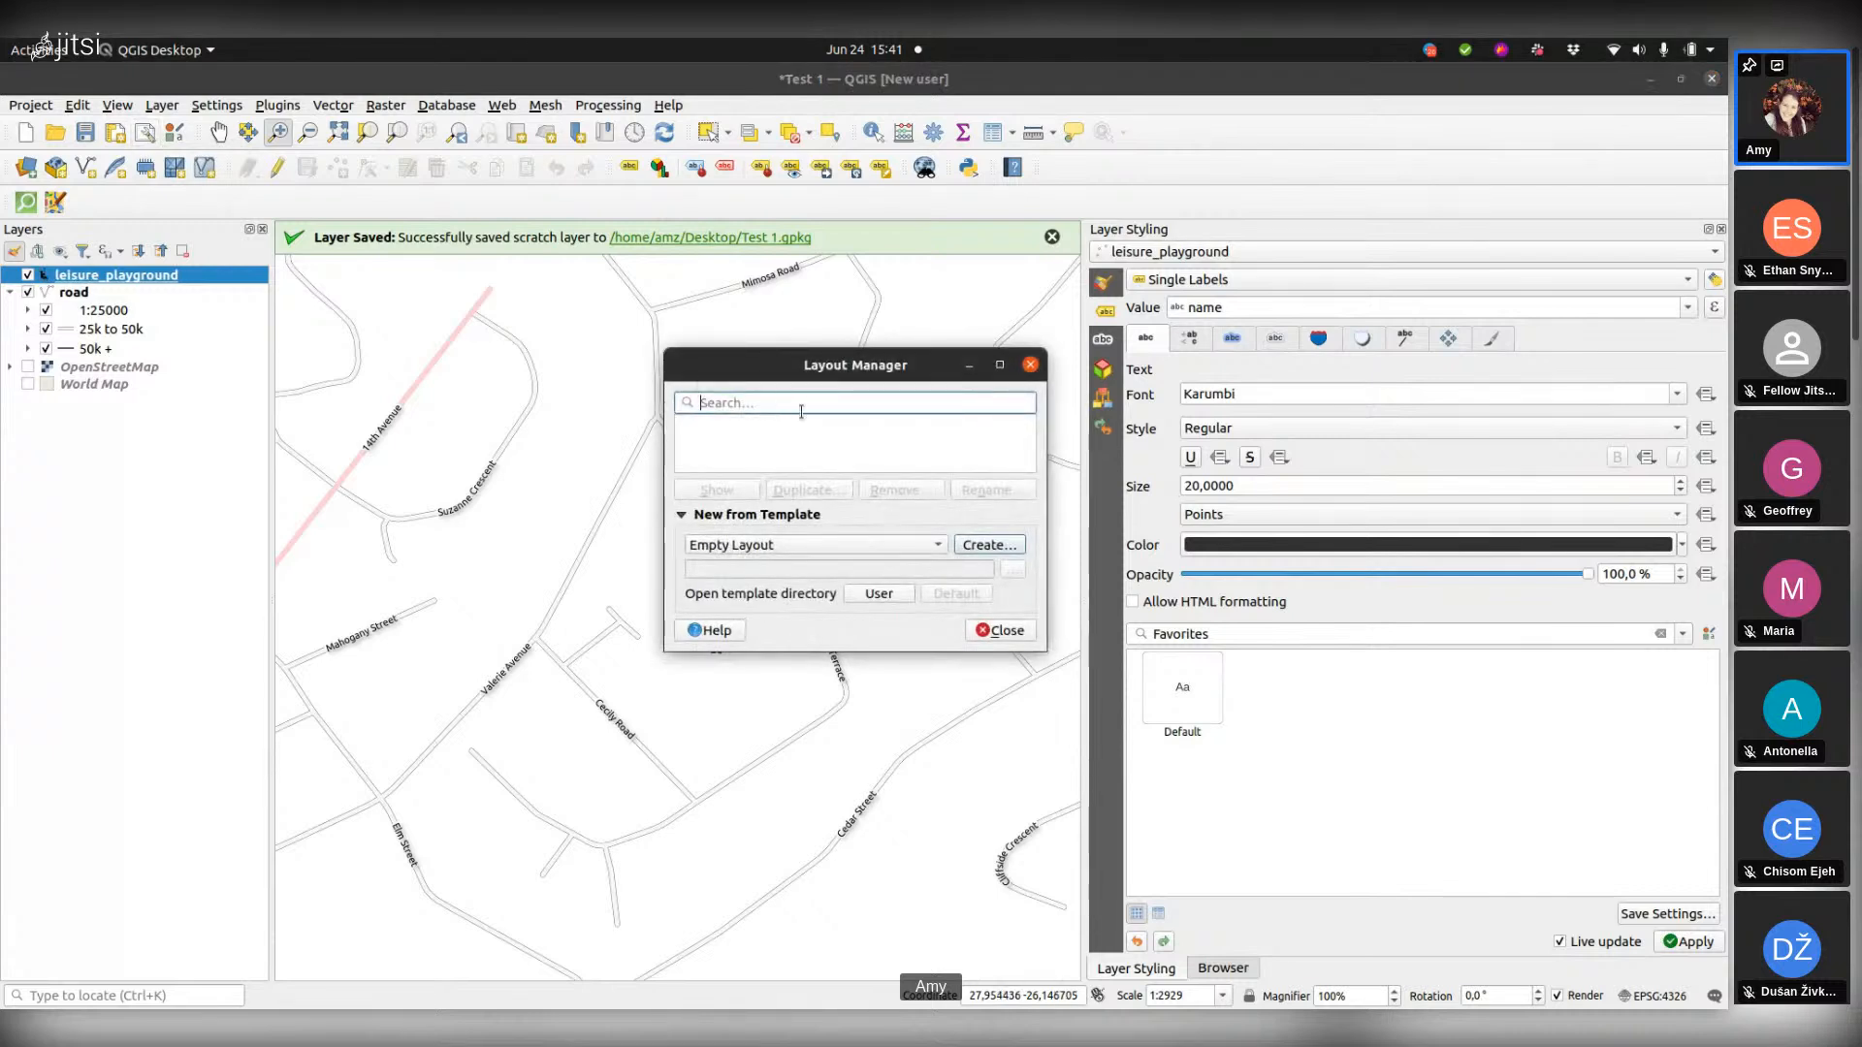
click(983, 548)
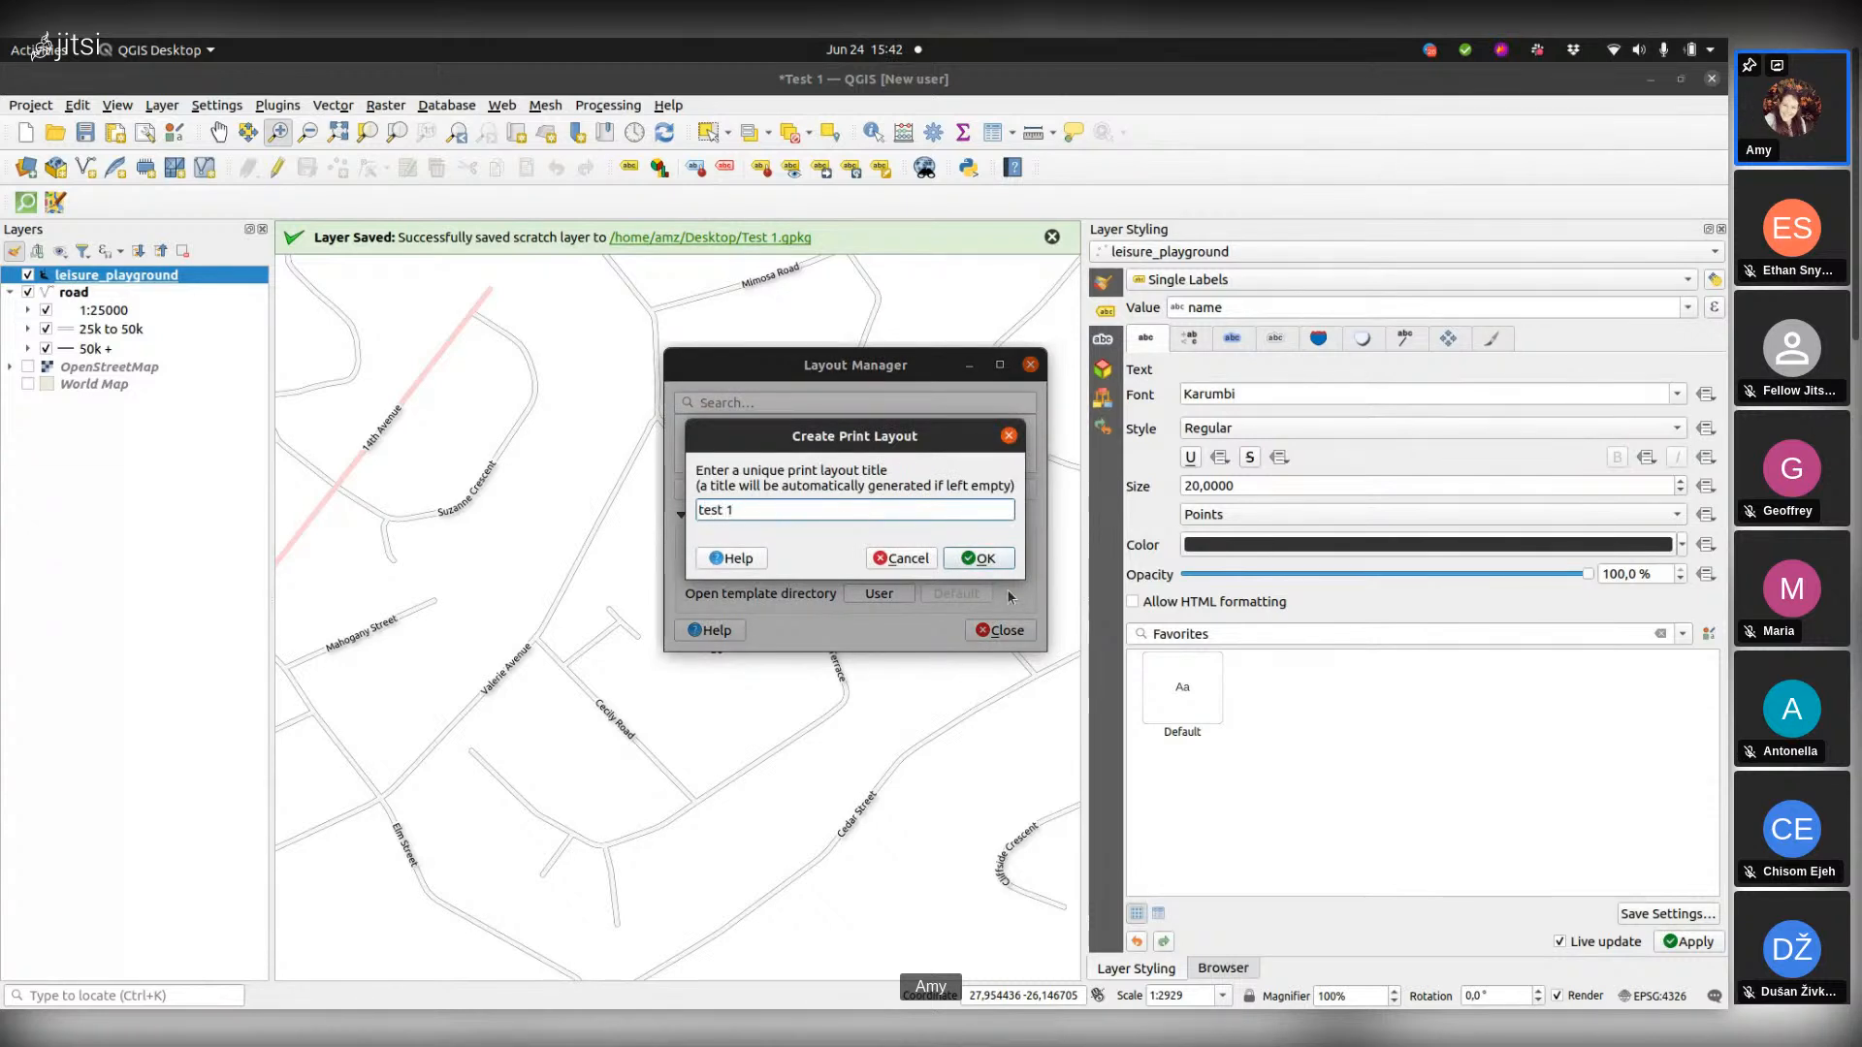
click(996, 560)
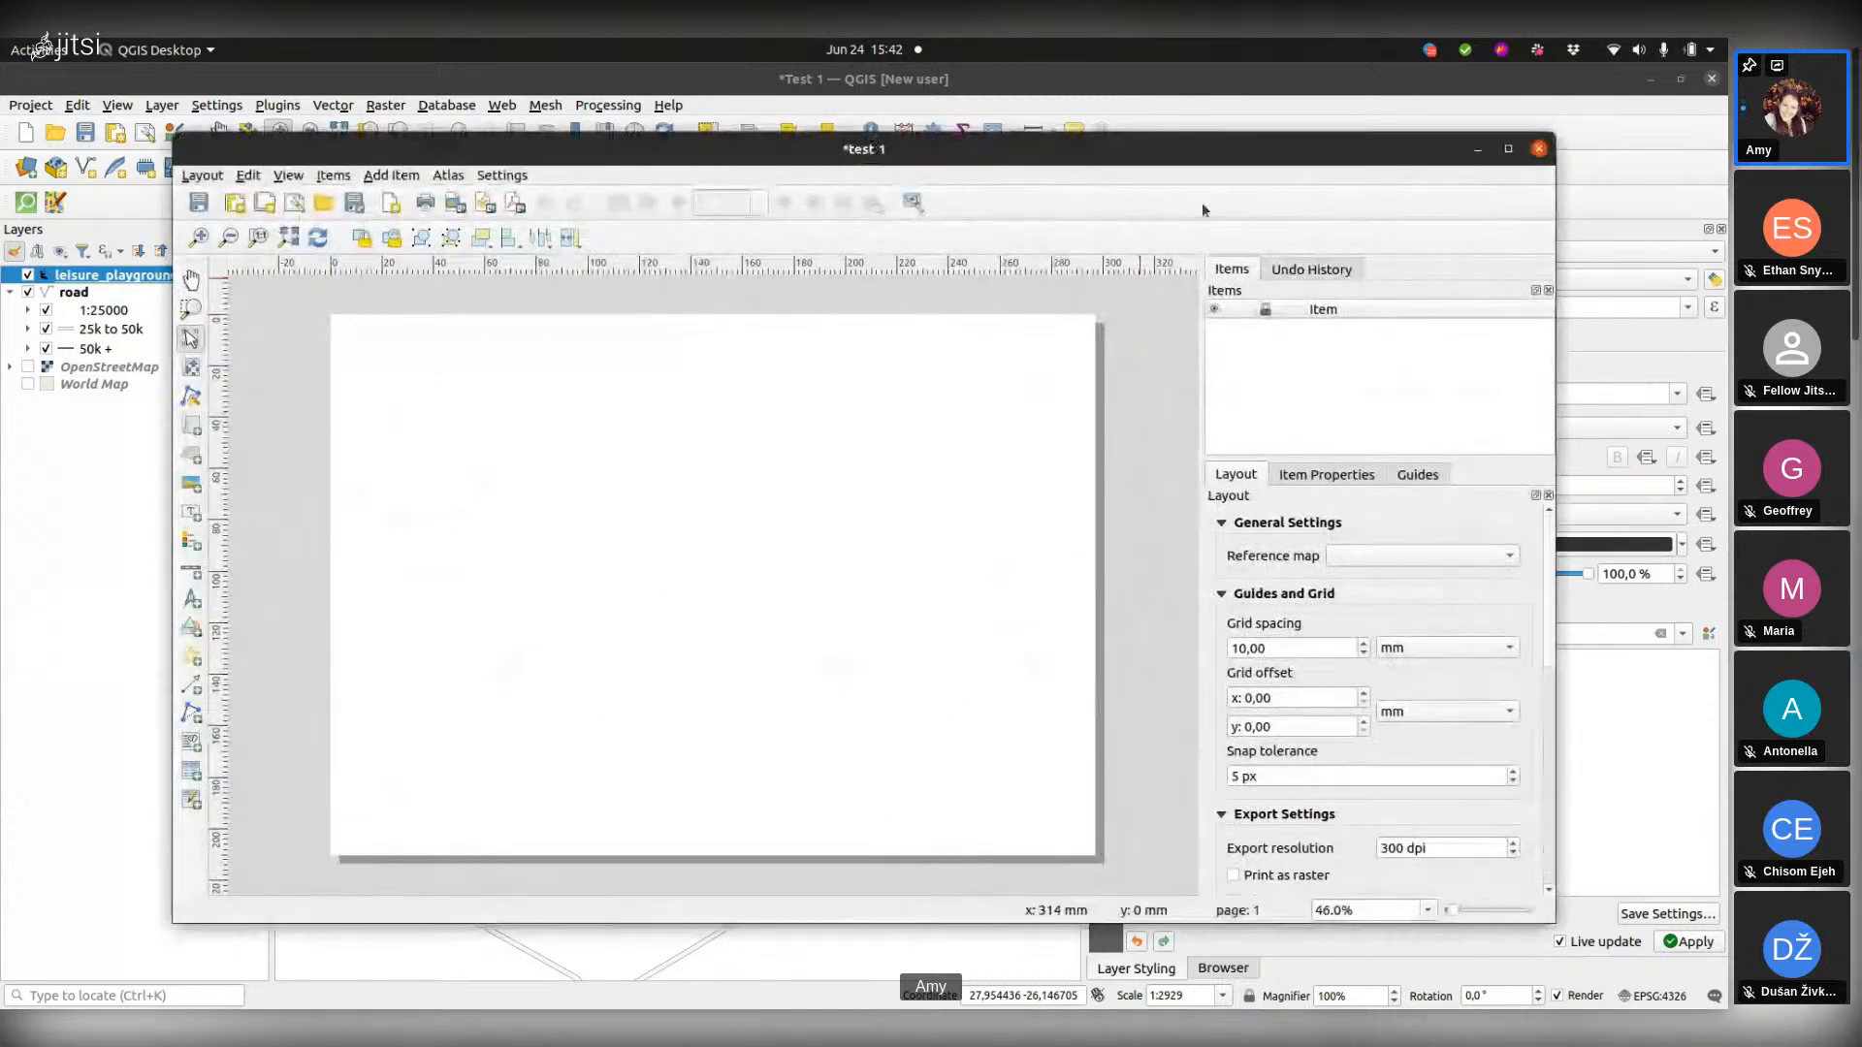
click(1508, 150)
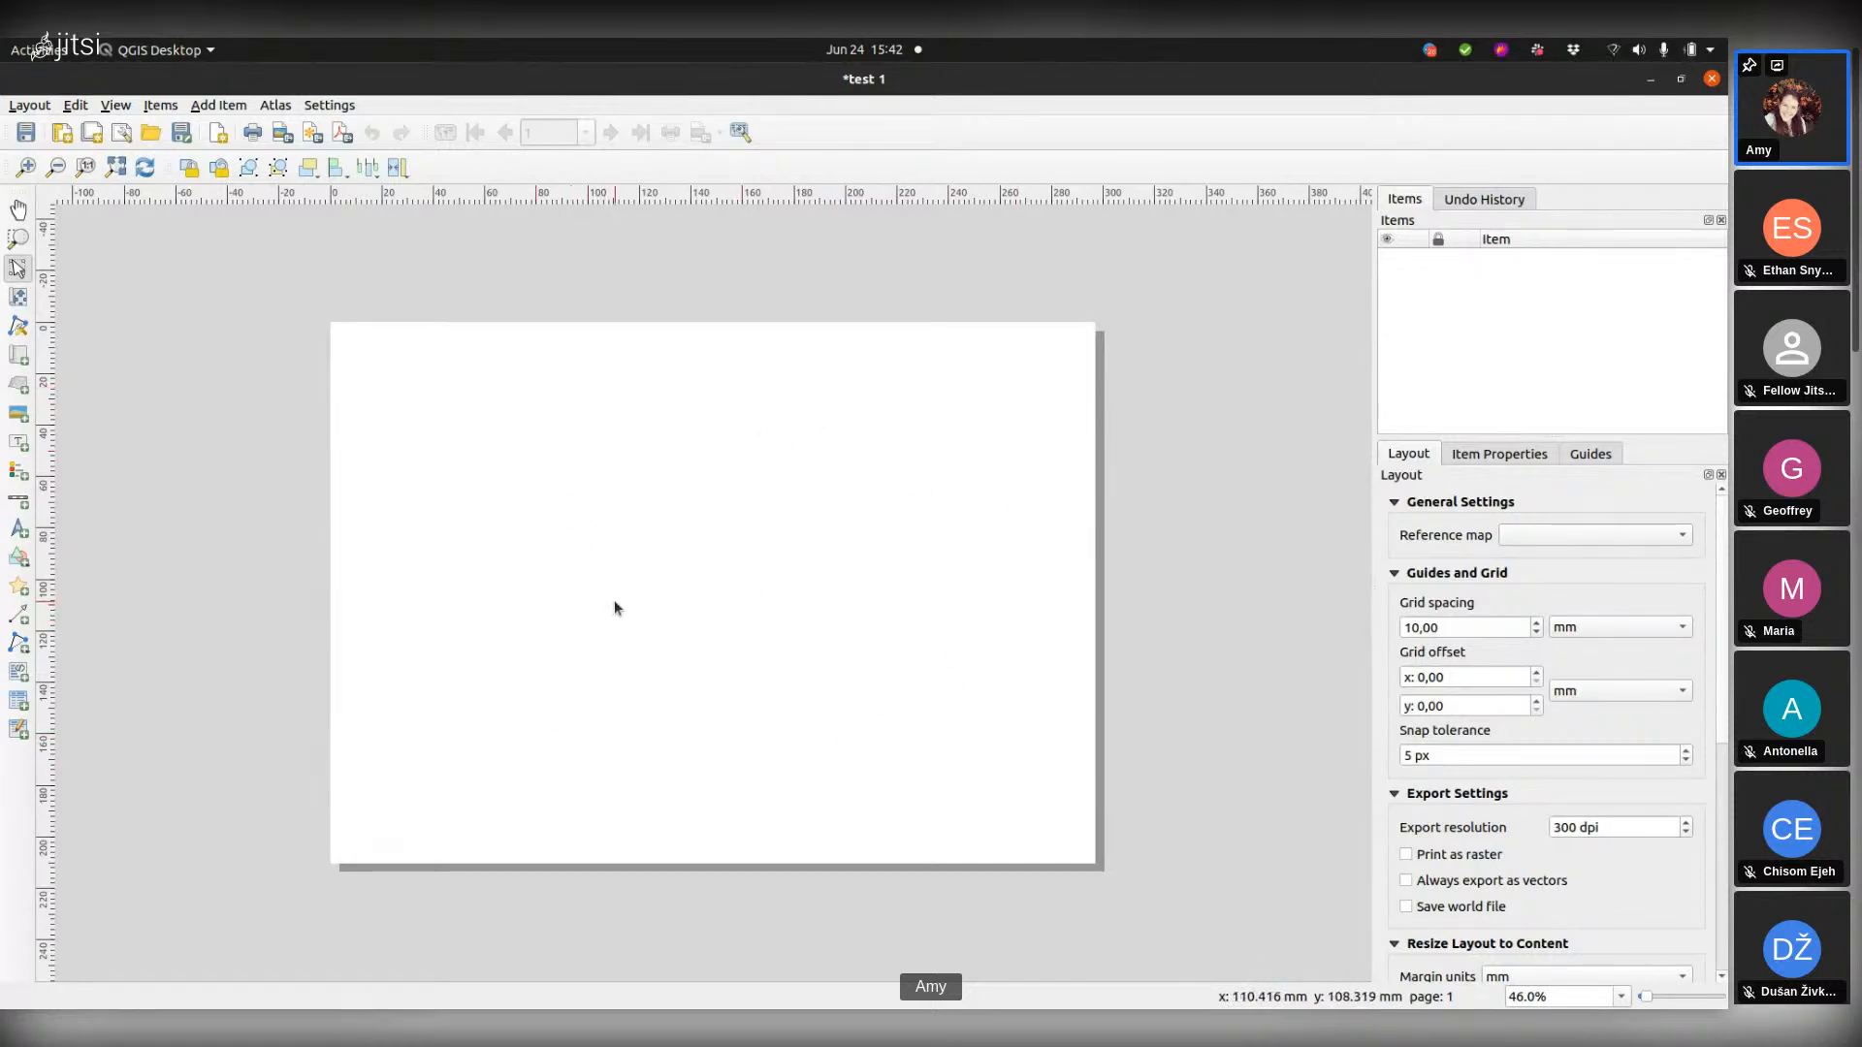
Step: Add a map item covering roughly the left three quarters of the layout page and open its item properties
click(118, 167)
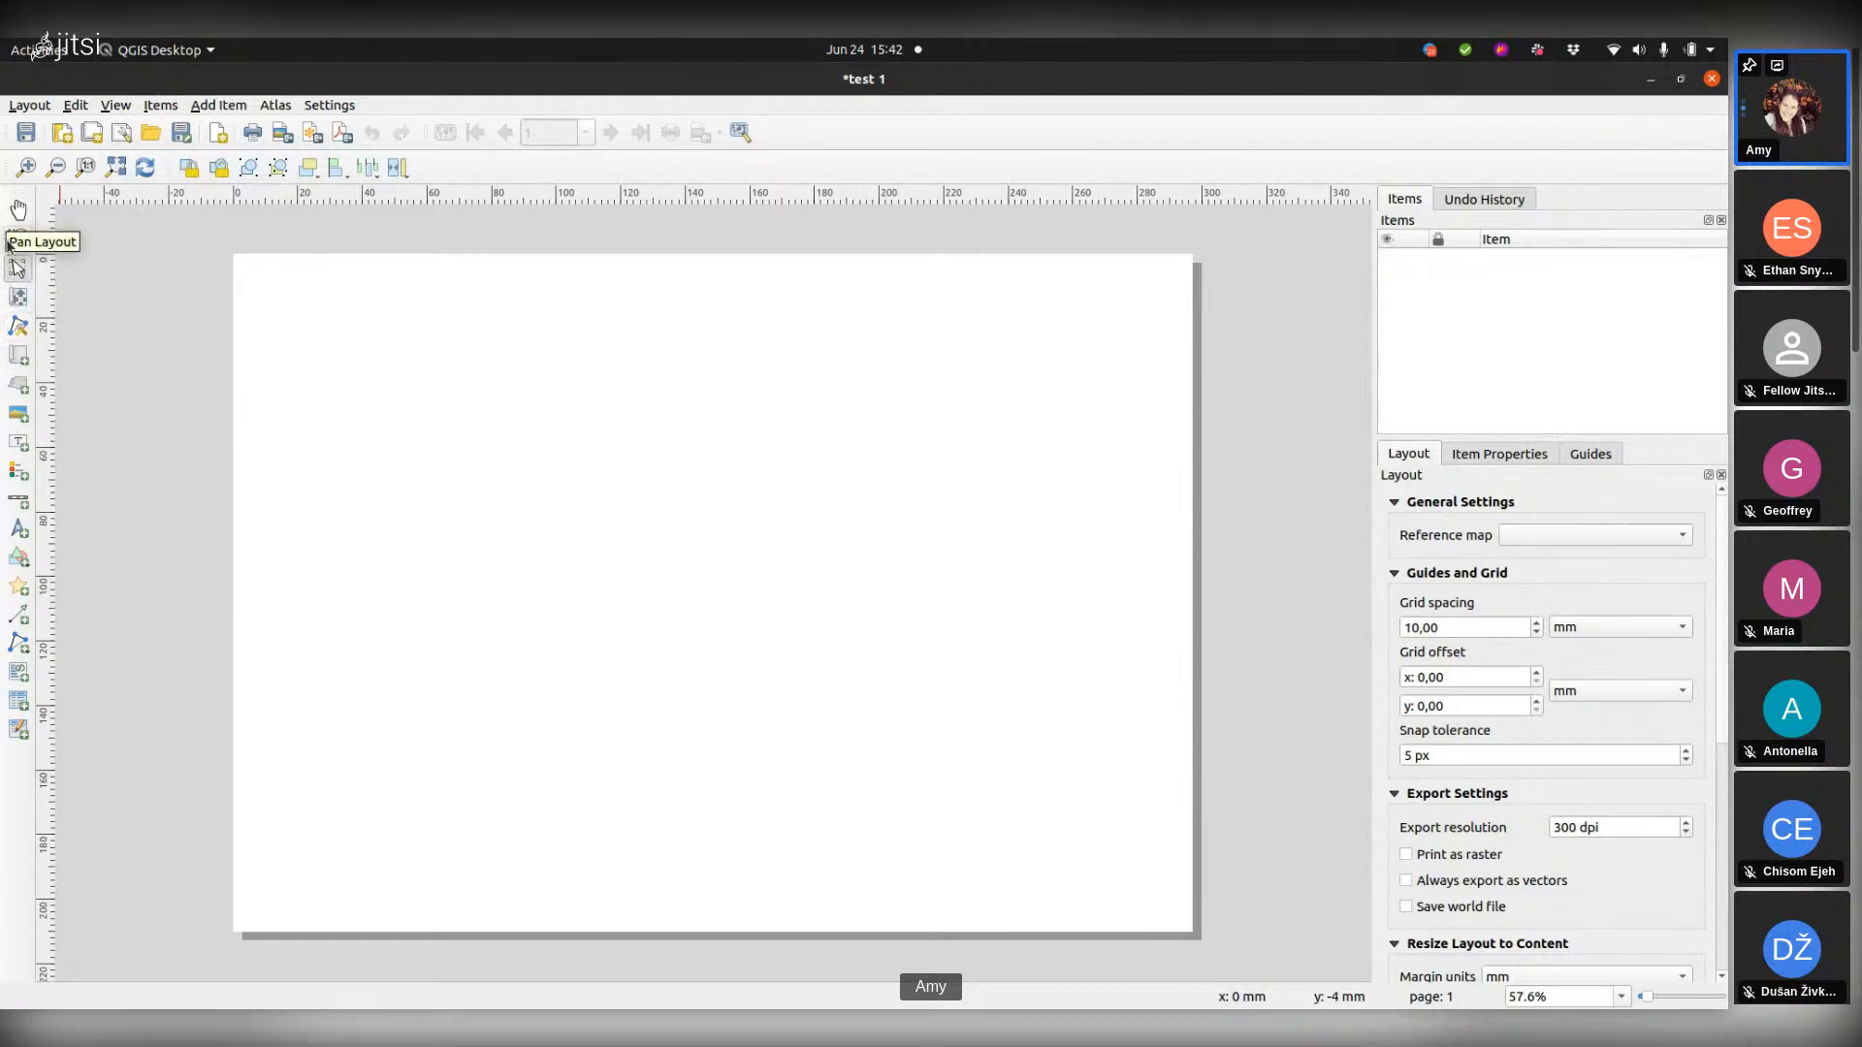
click(15, 356)
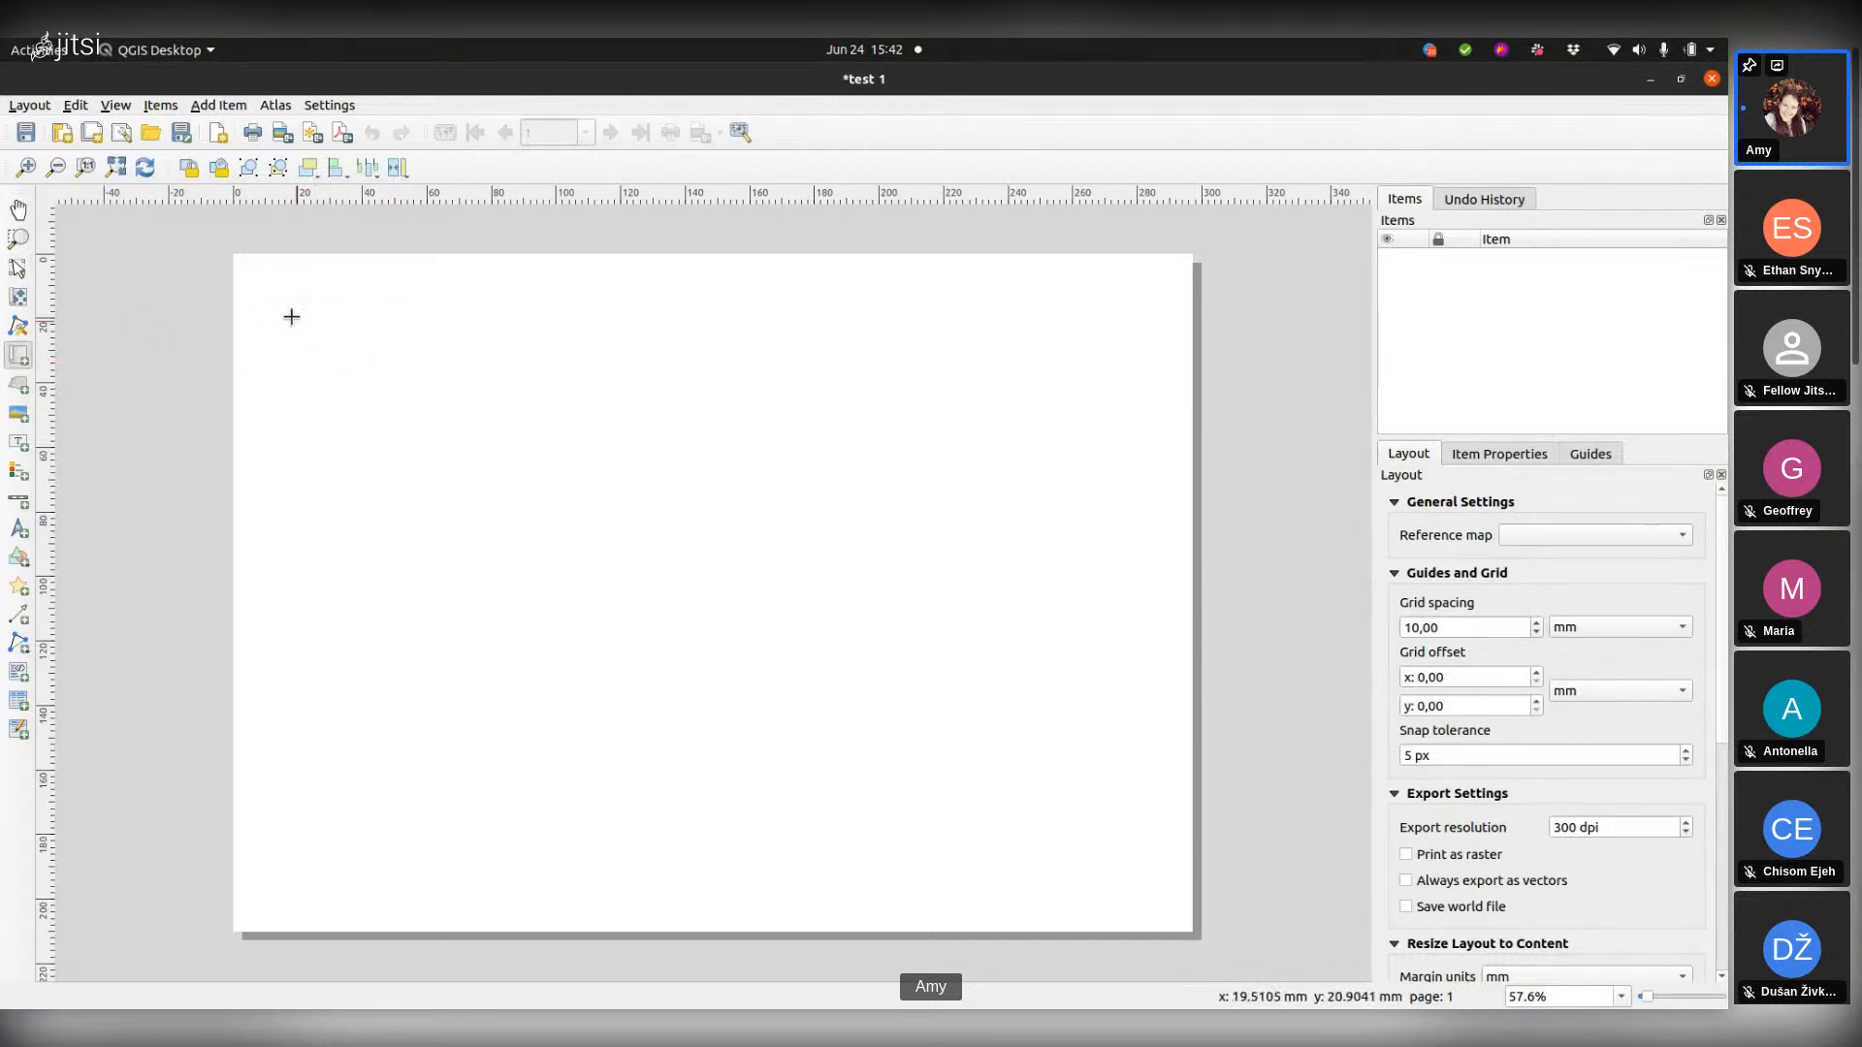
drag(246, 270, 969, 923)
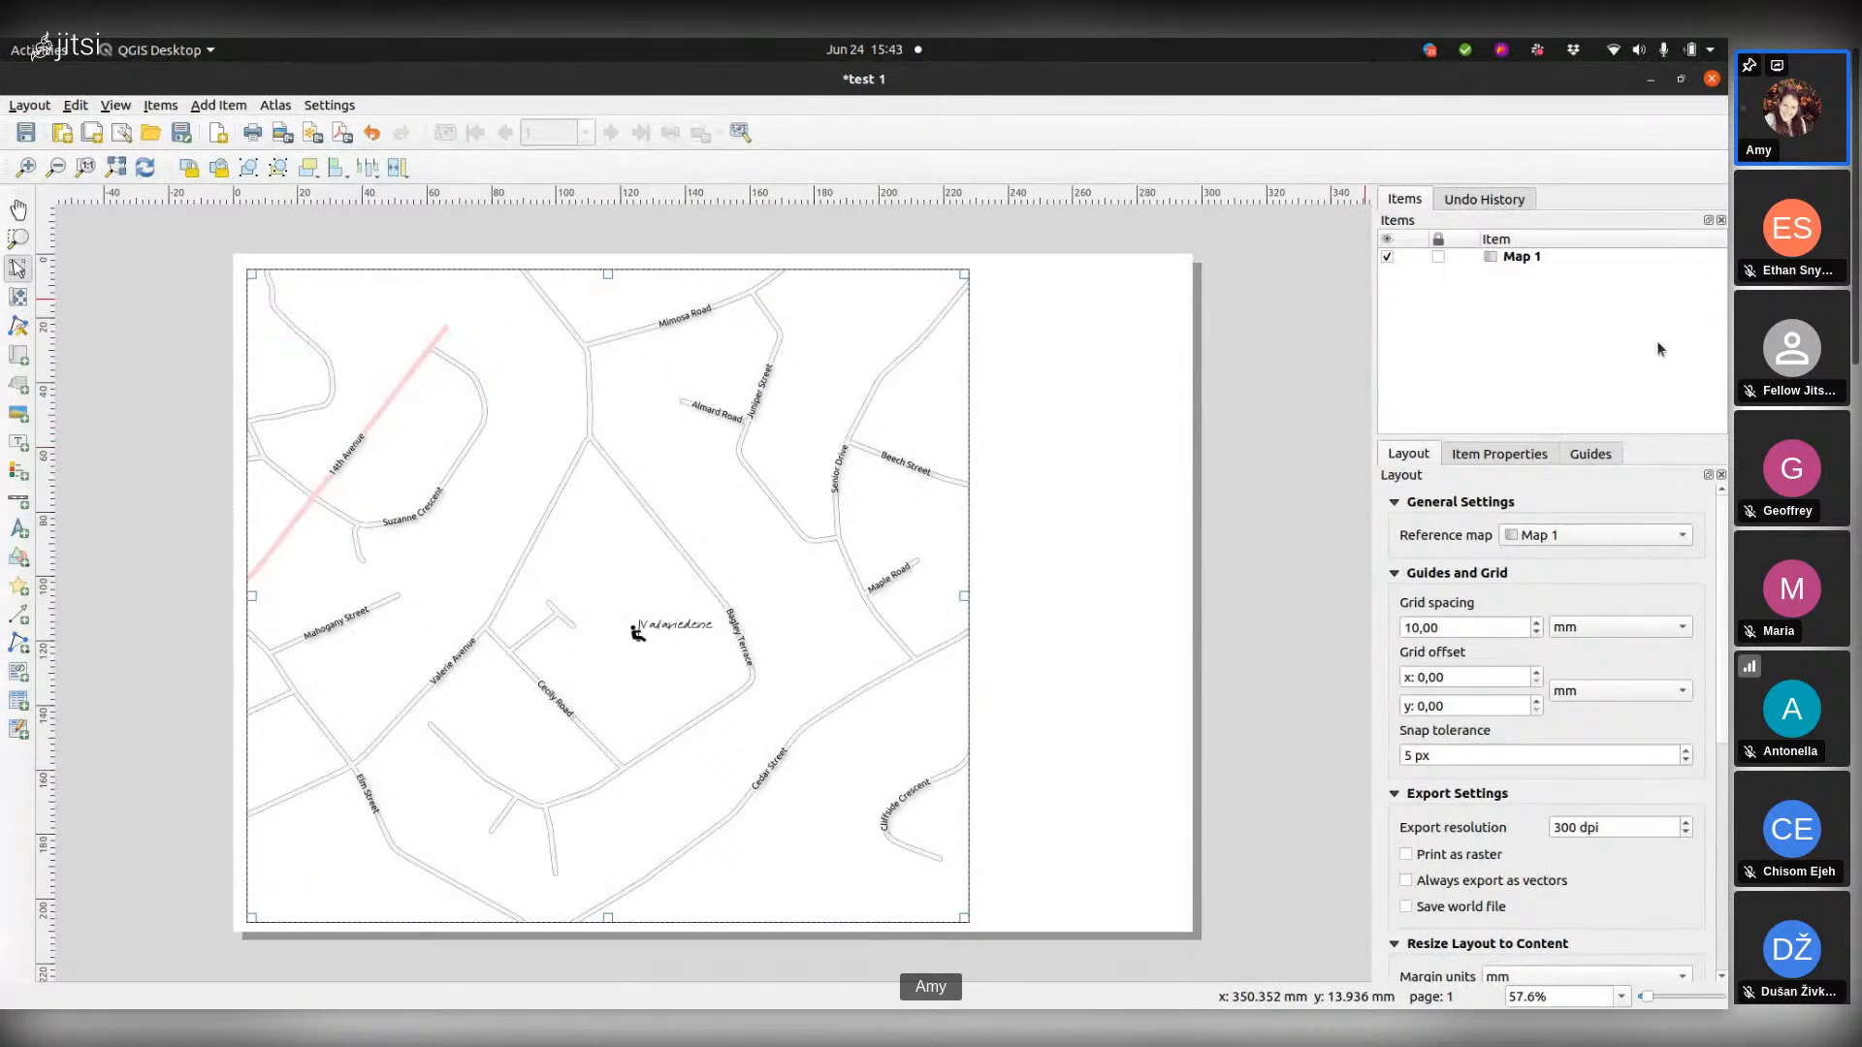
click(1481, 456)
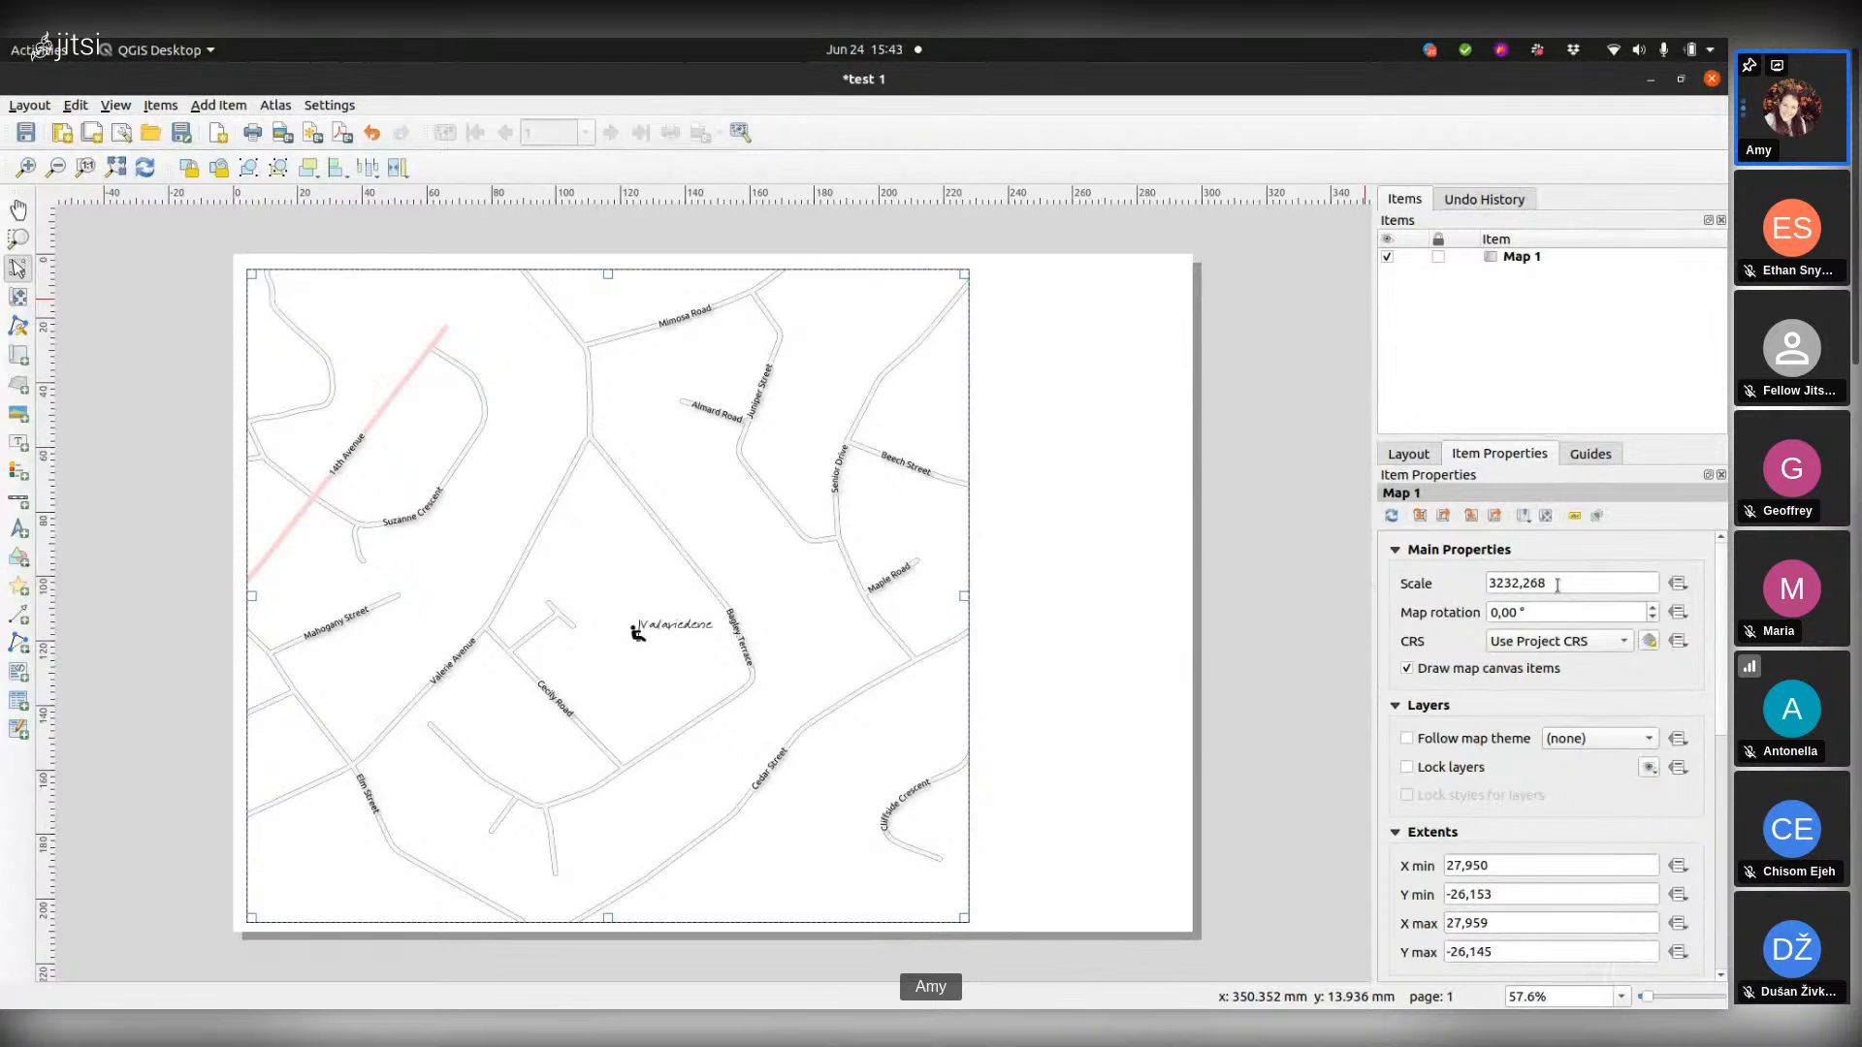
click(1280, 672)
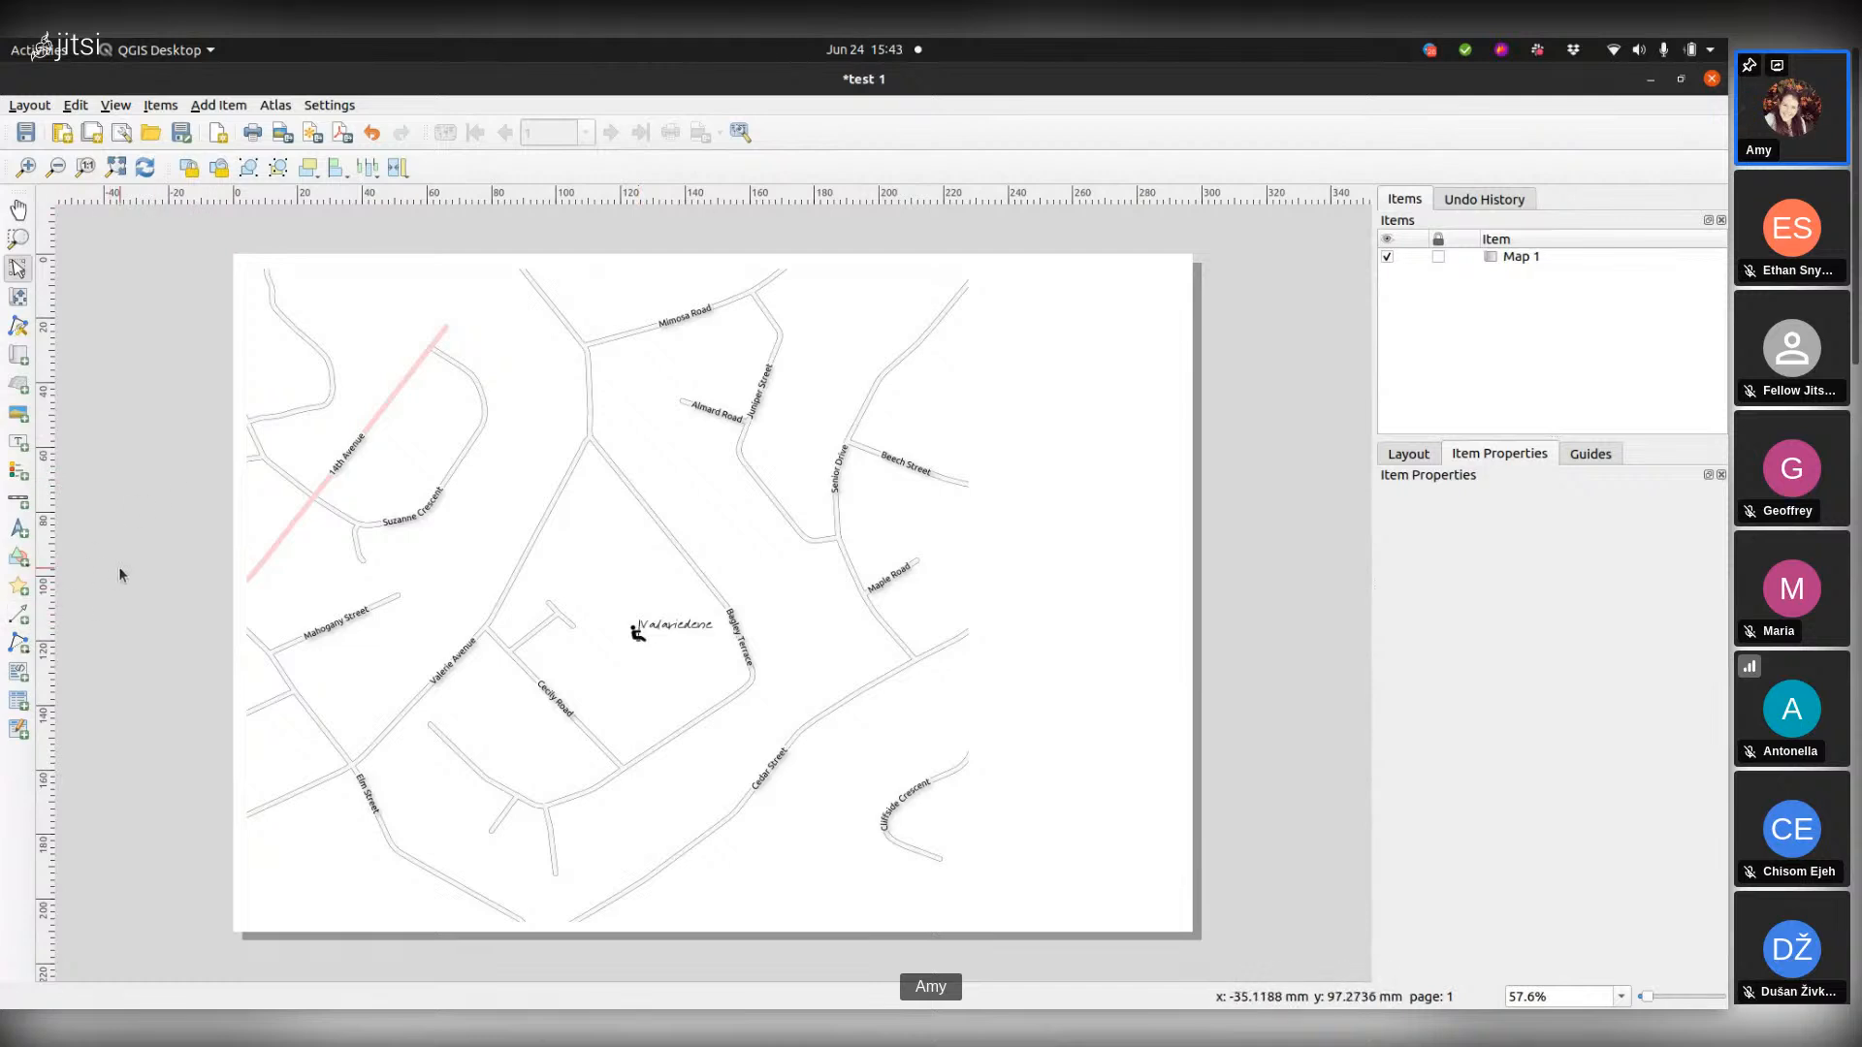
click(17, 446)
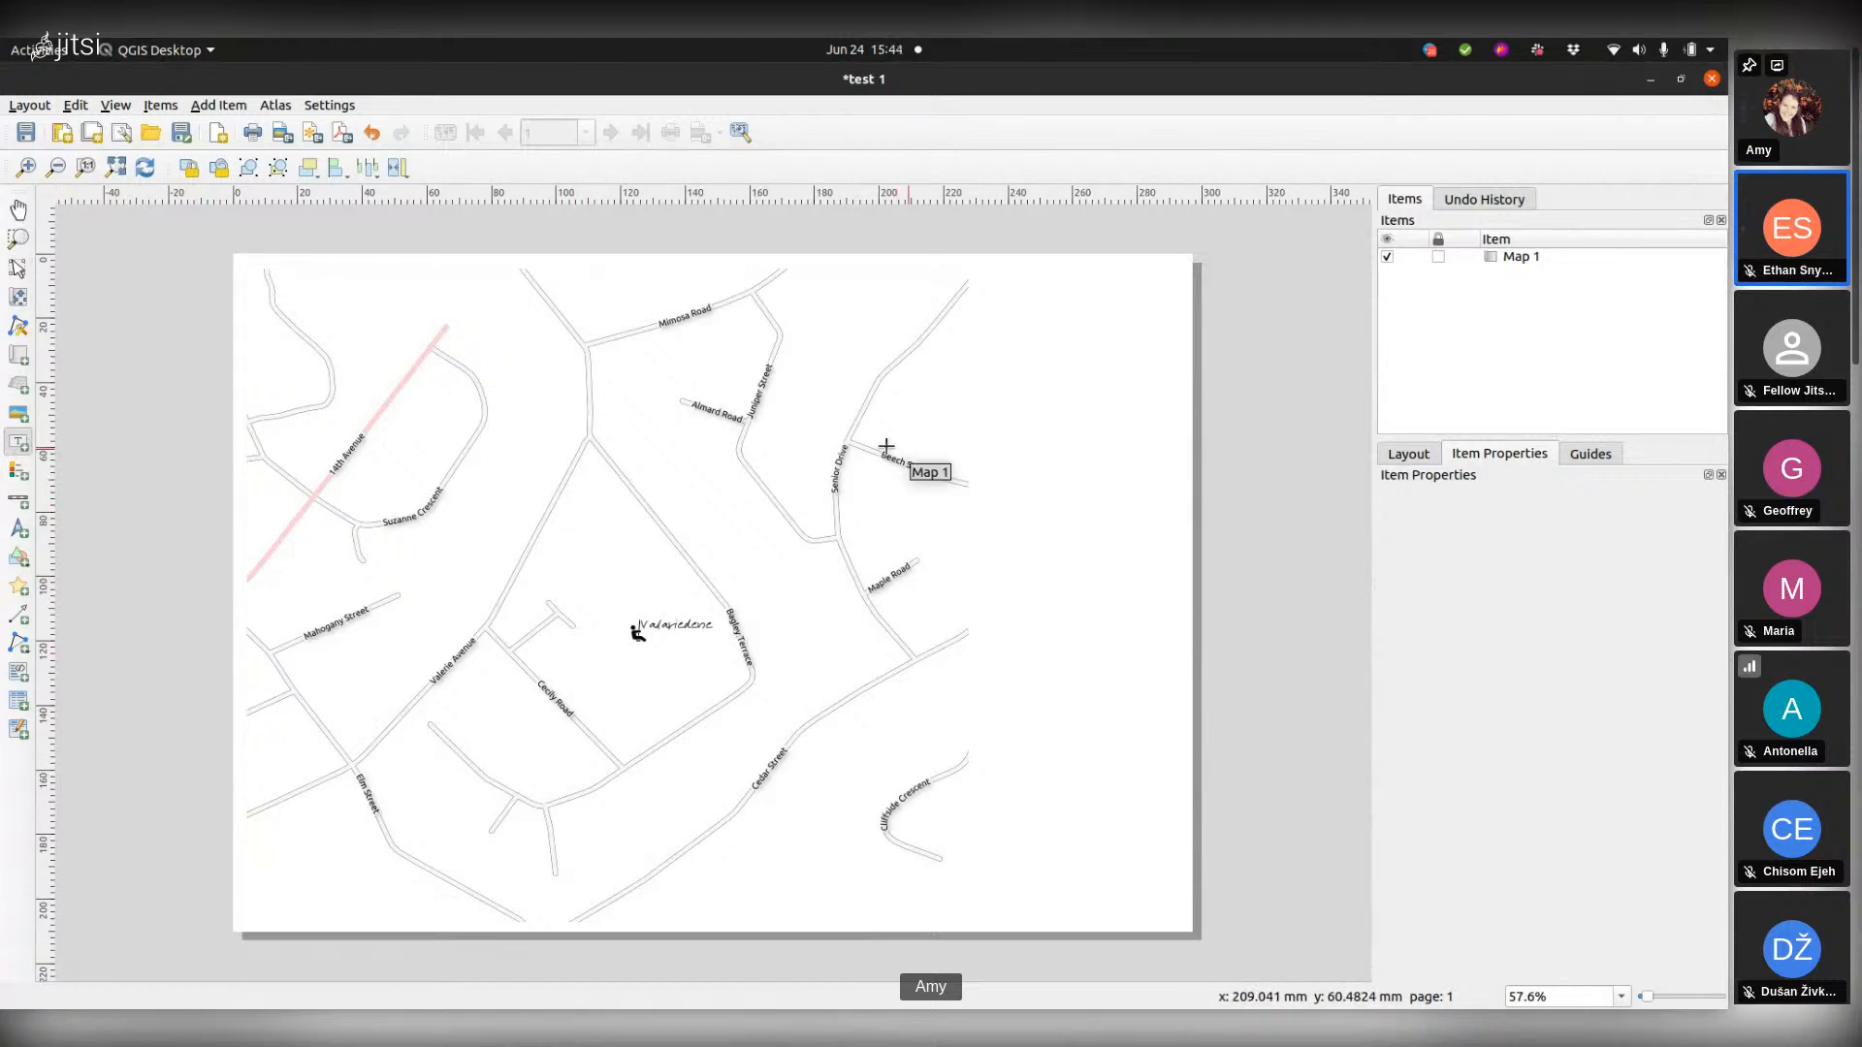
key(p)
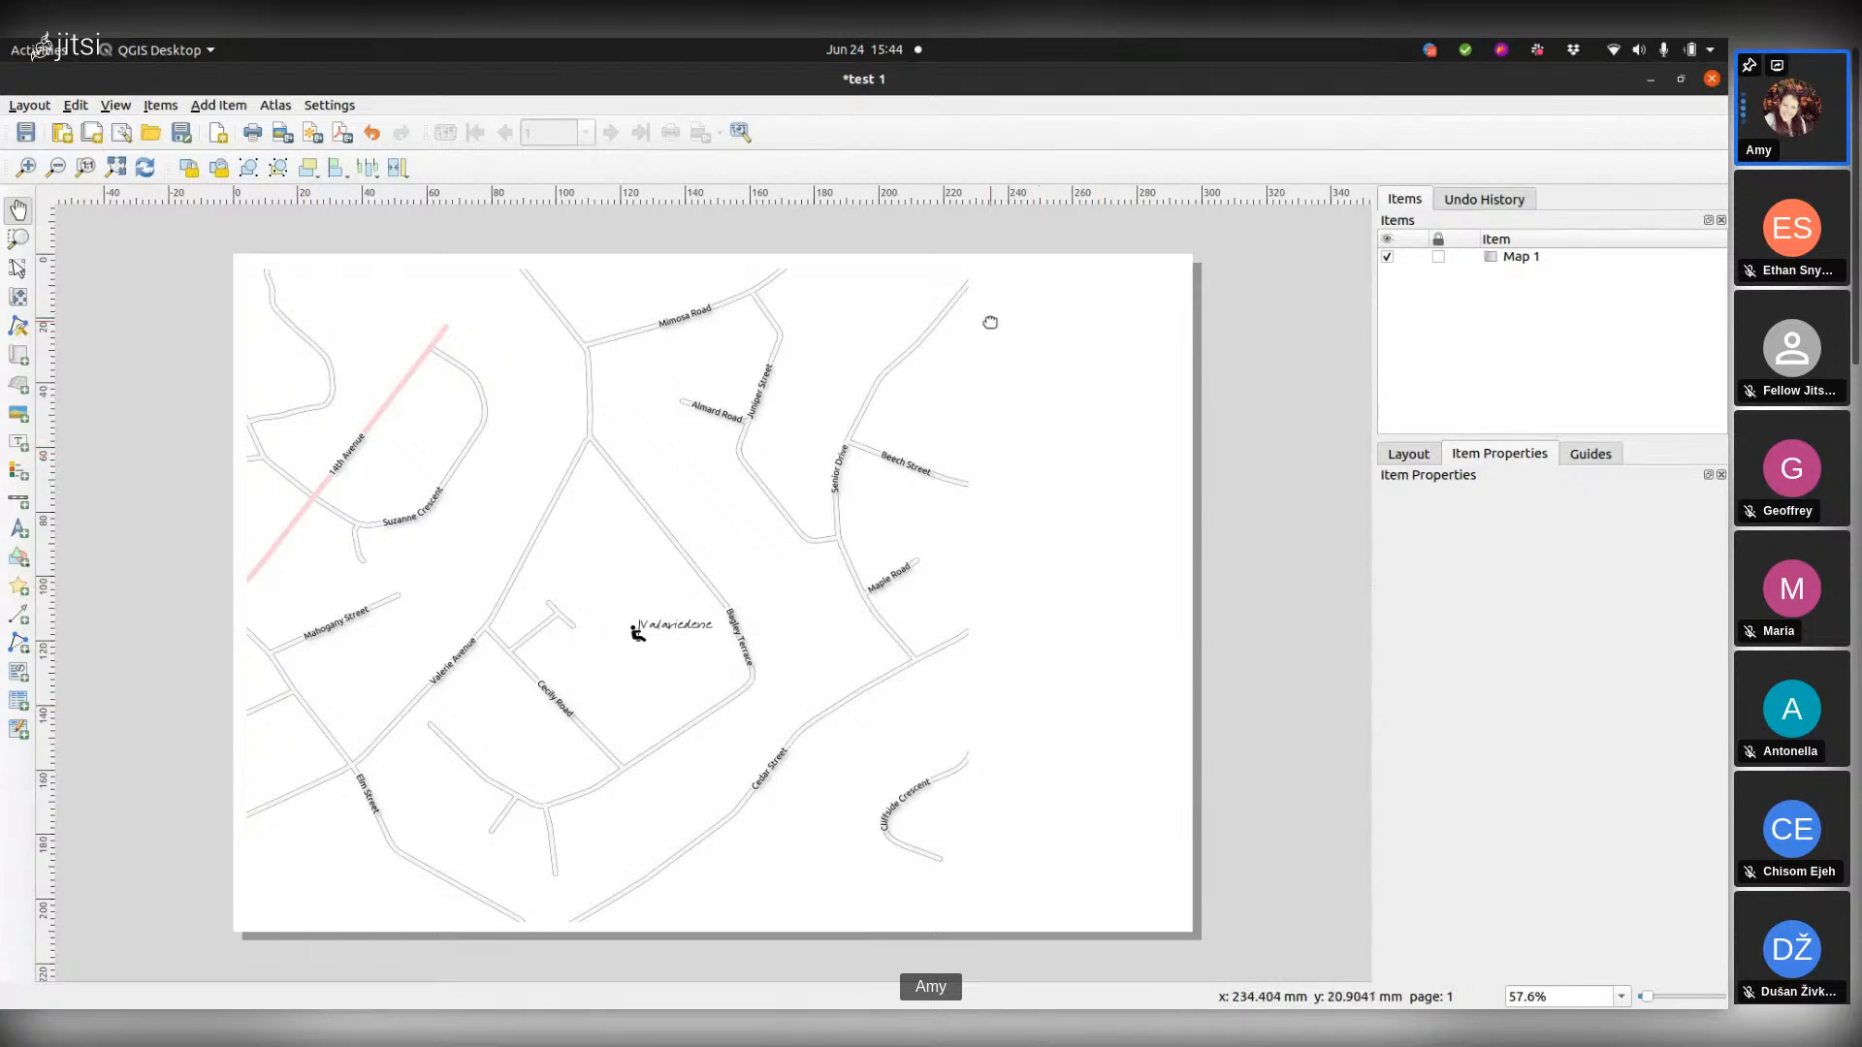
Step: Open the properties of the layout page and choose A4 as the page size
right_click(1029, 421)
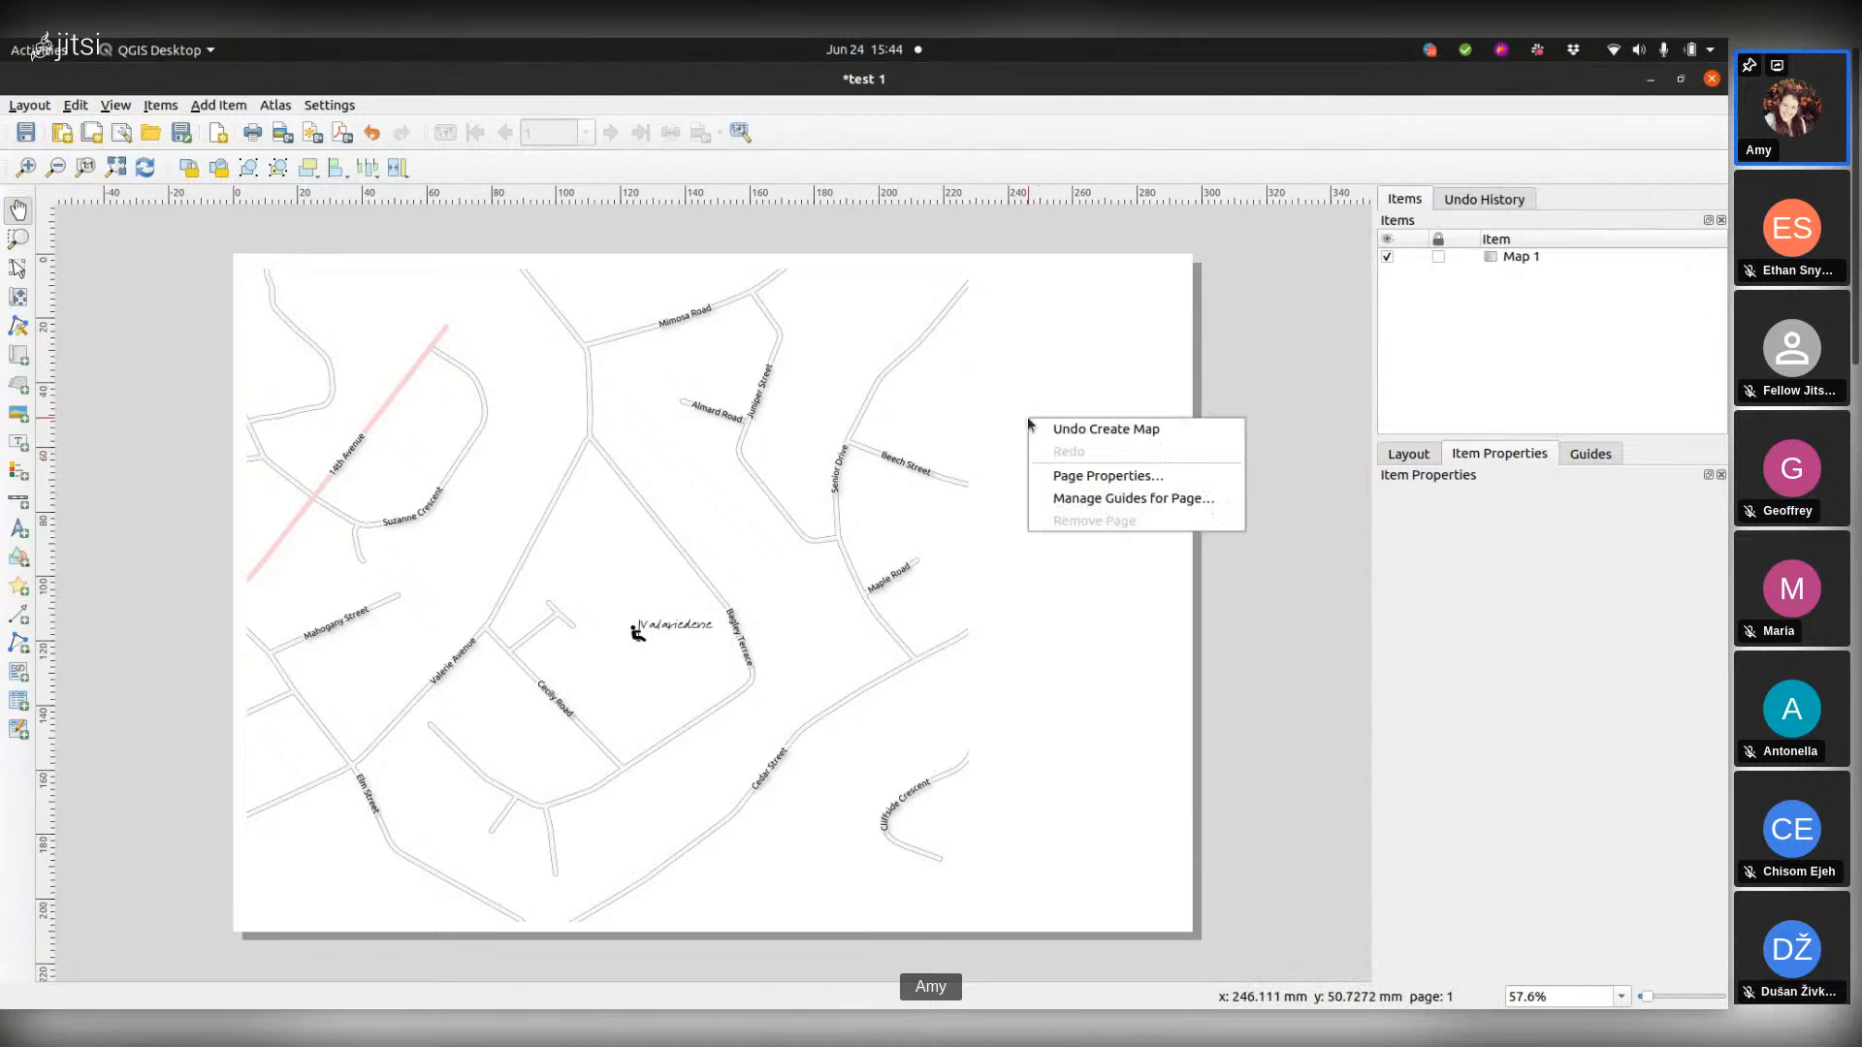
click(1104, 477)
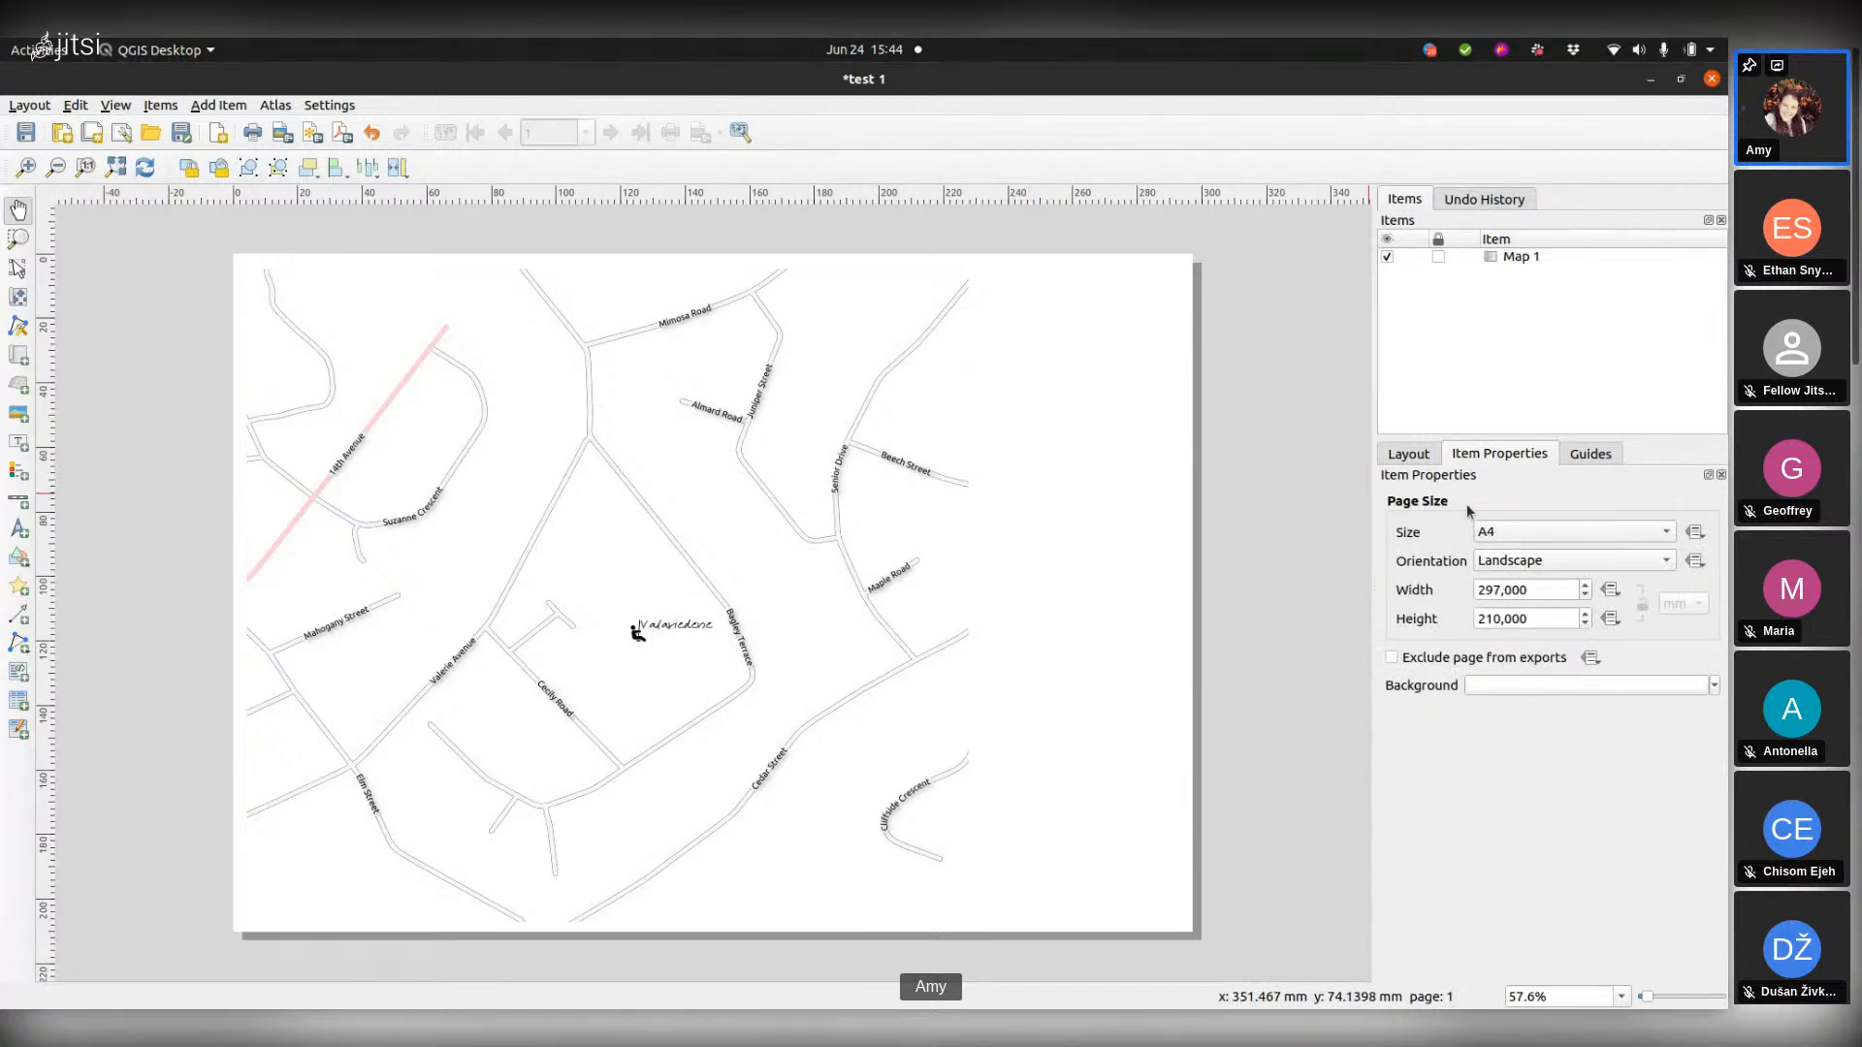
click(1581, 530)
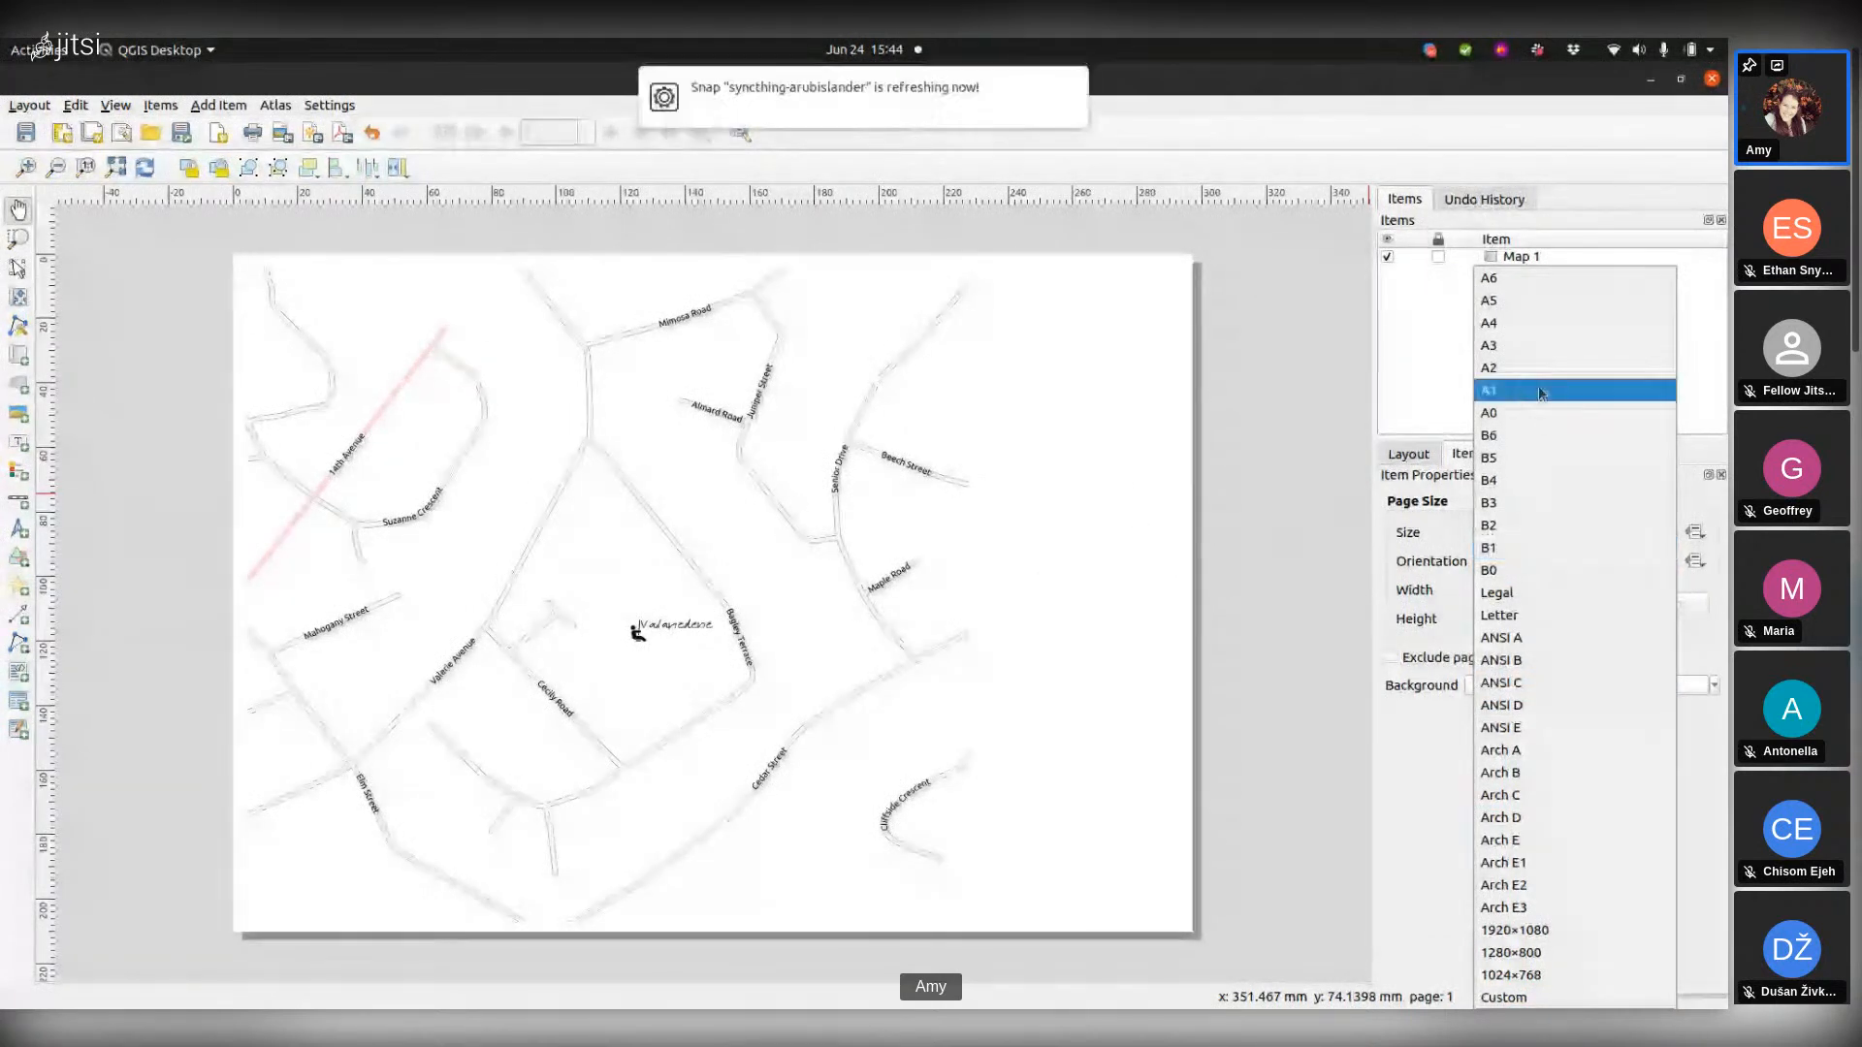
click(1504, 323)
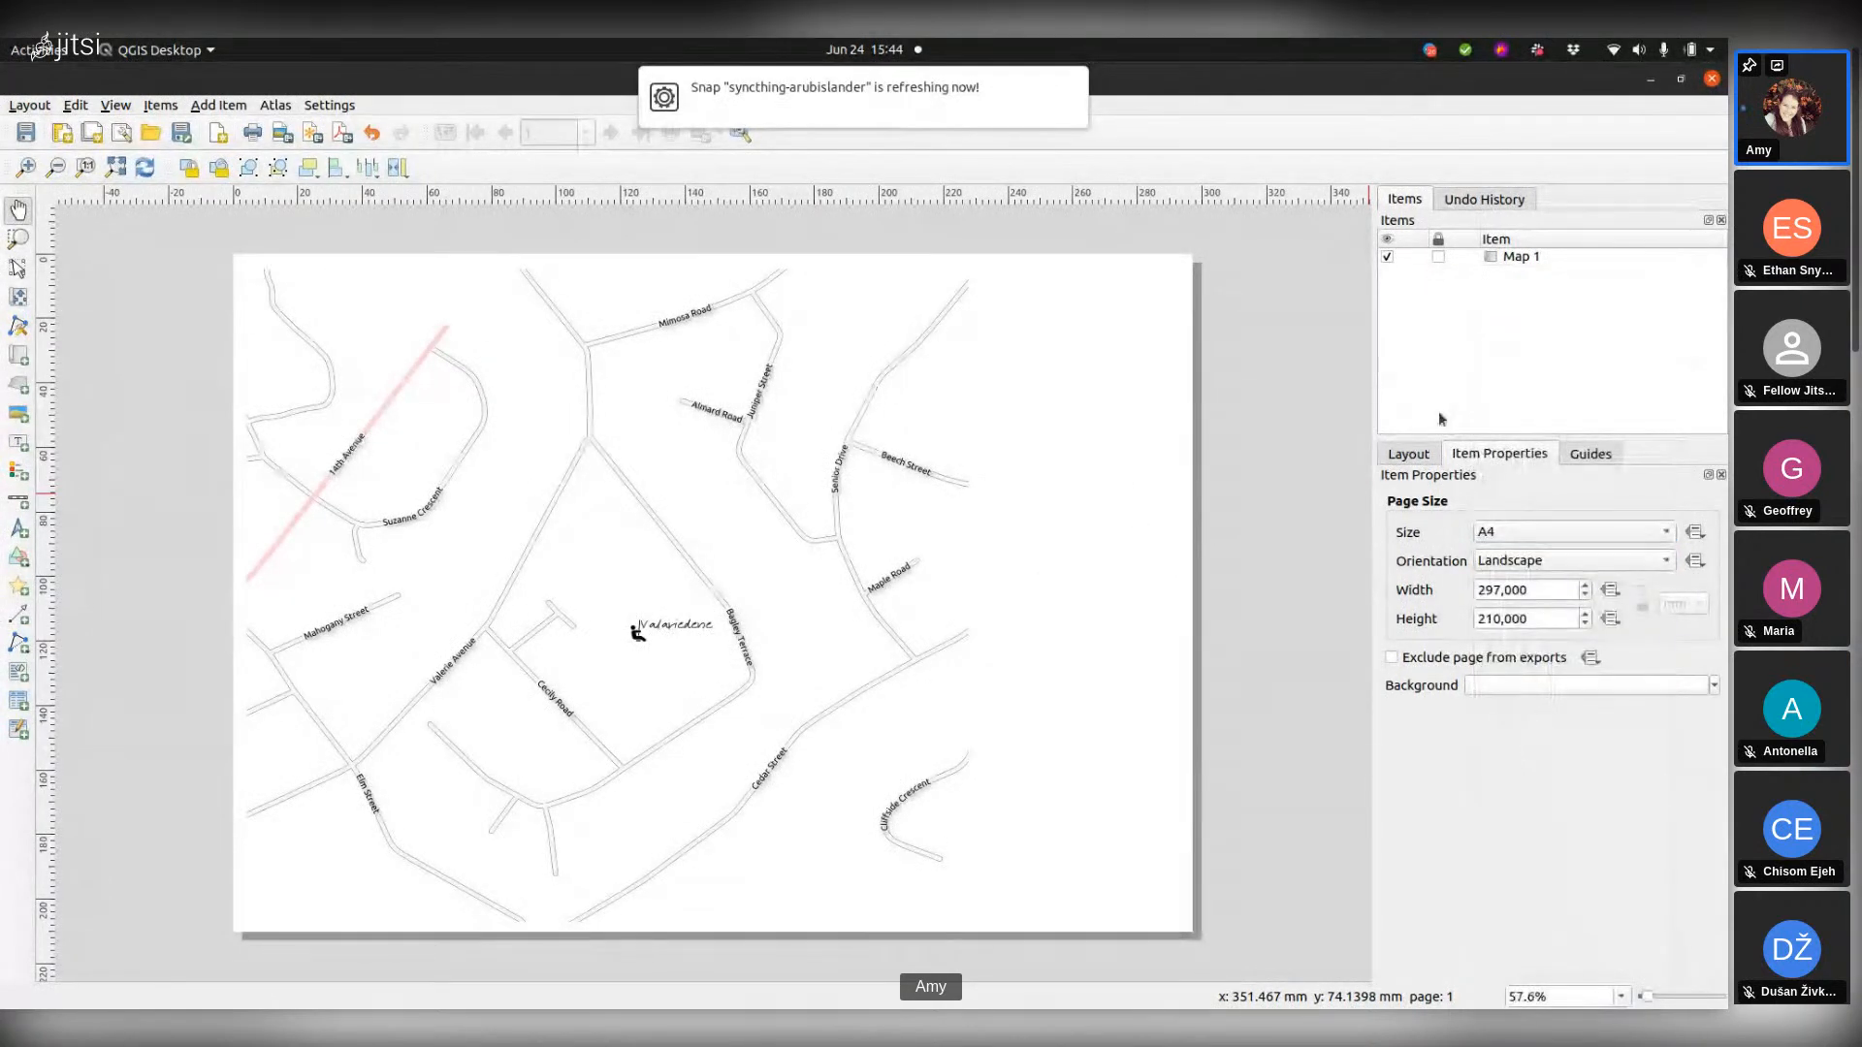
Step: Try Portrait orientation for the layout page, and return the page to Landscape
click(1623, 562)
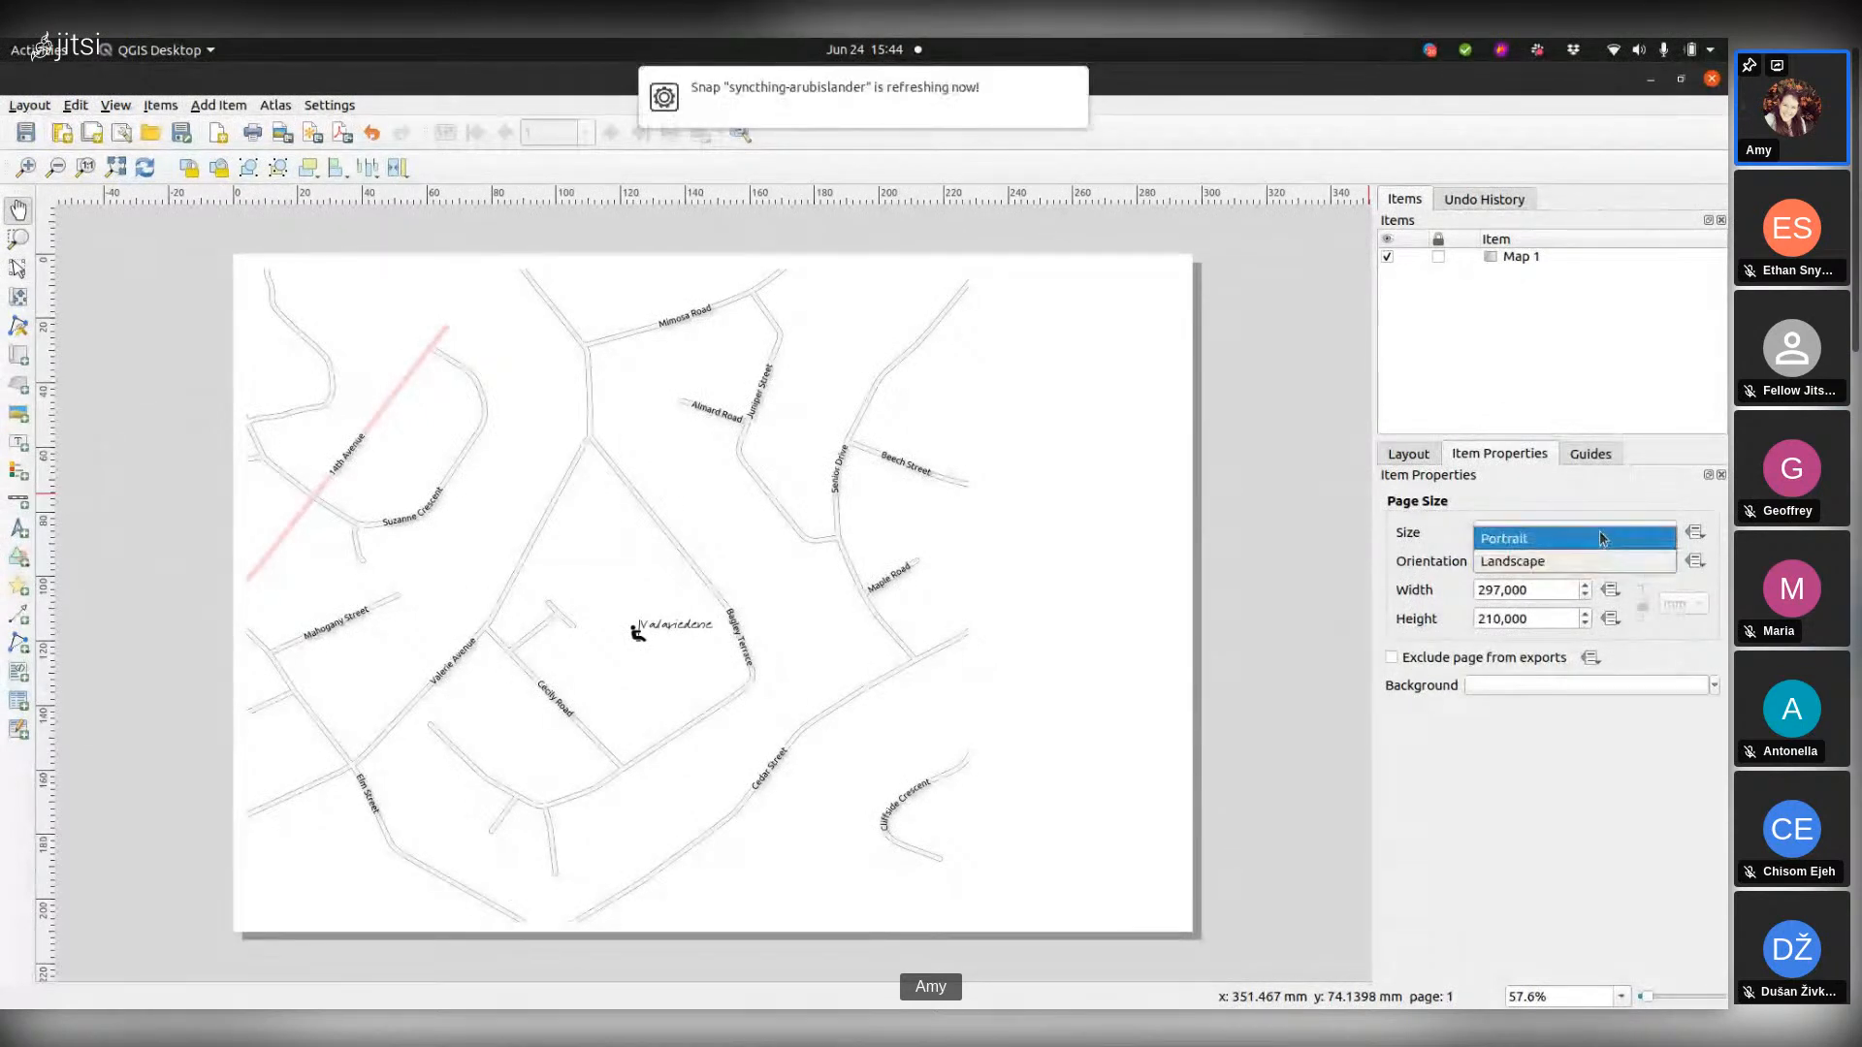
click(1601, 535)
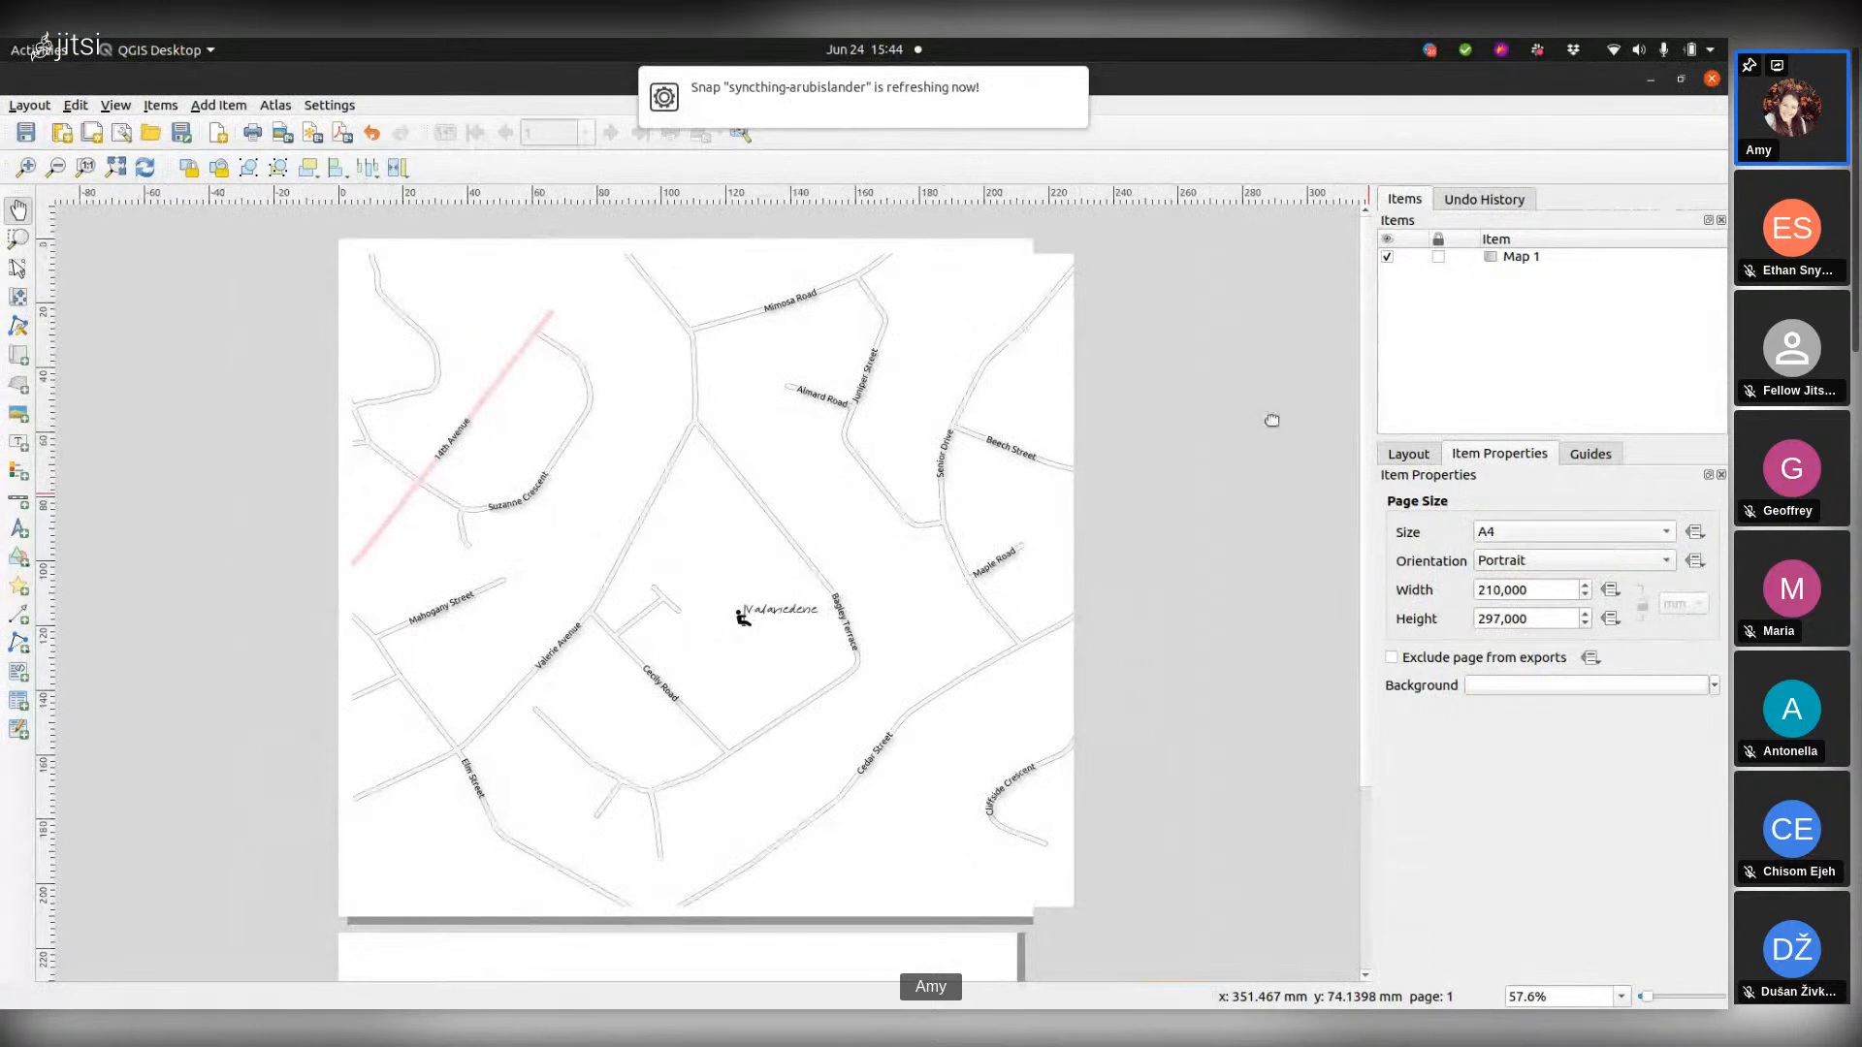
scroll(748, 220, down, 1)
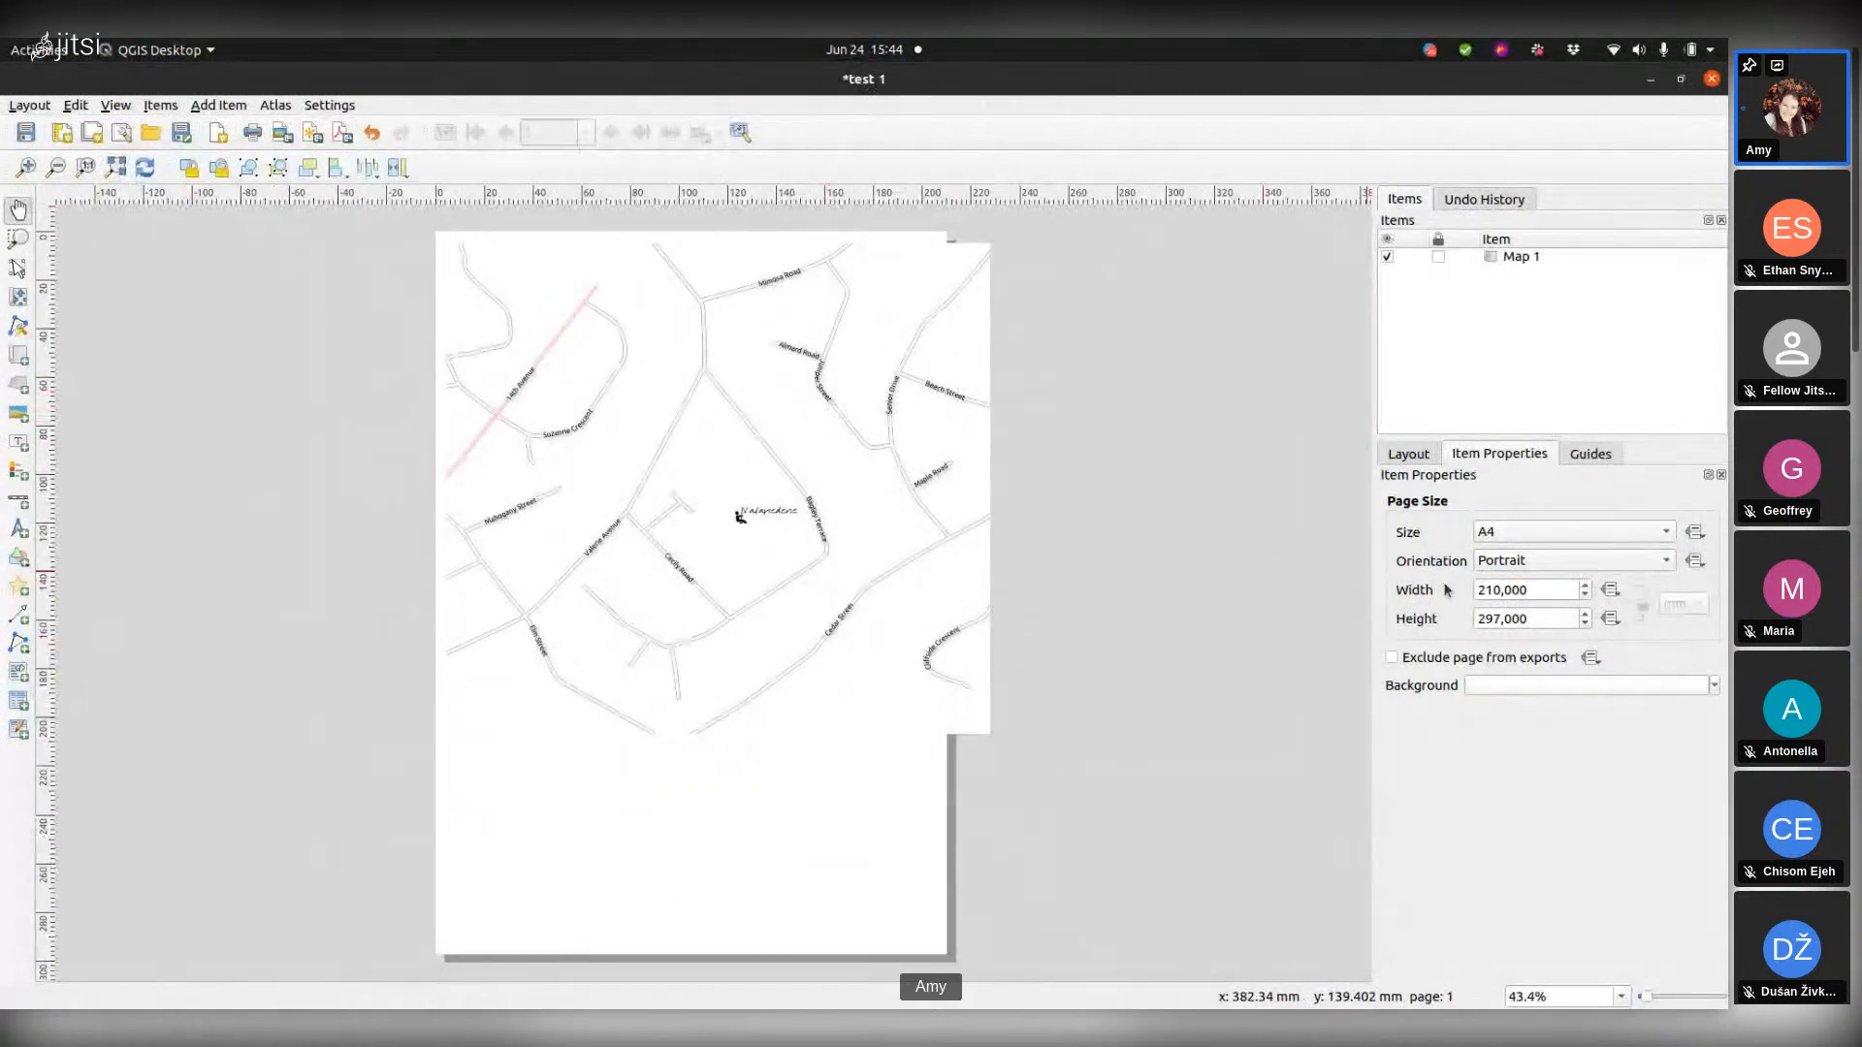
click(1633, 564)
click(1519, 582)
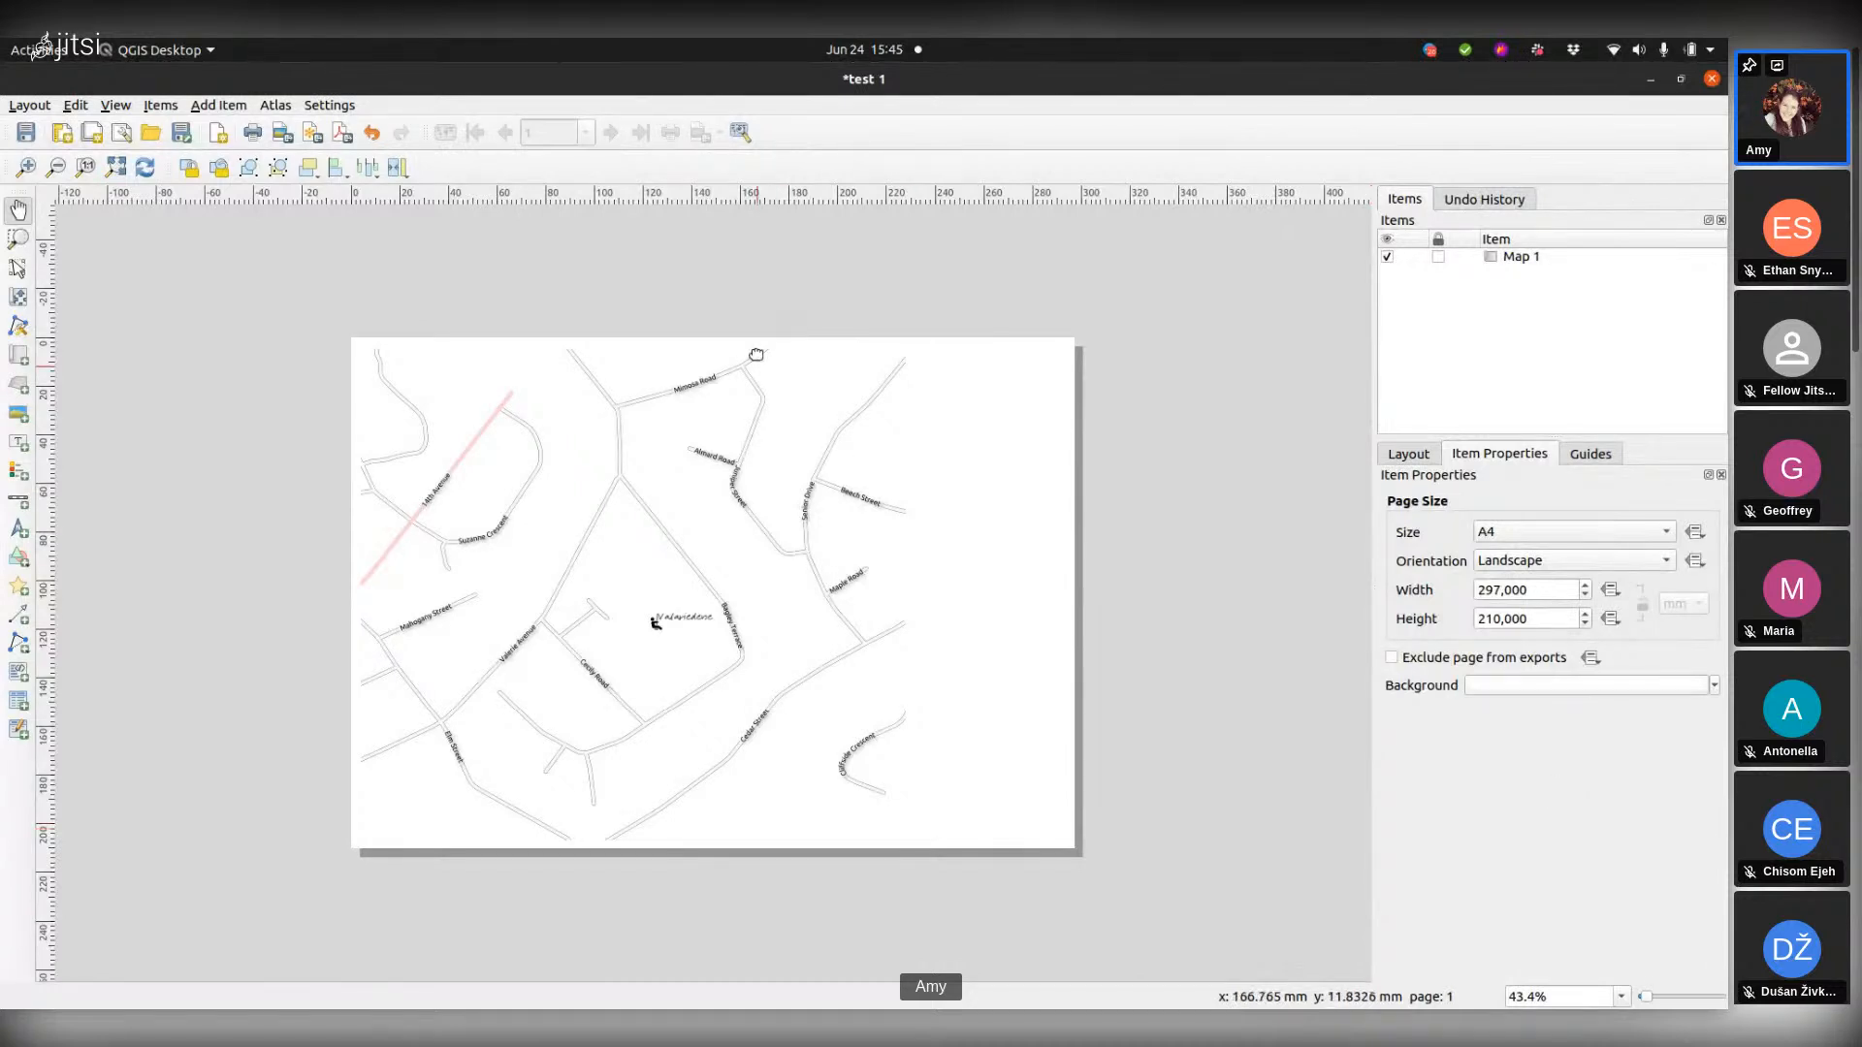
click(115, 167)
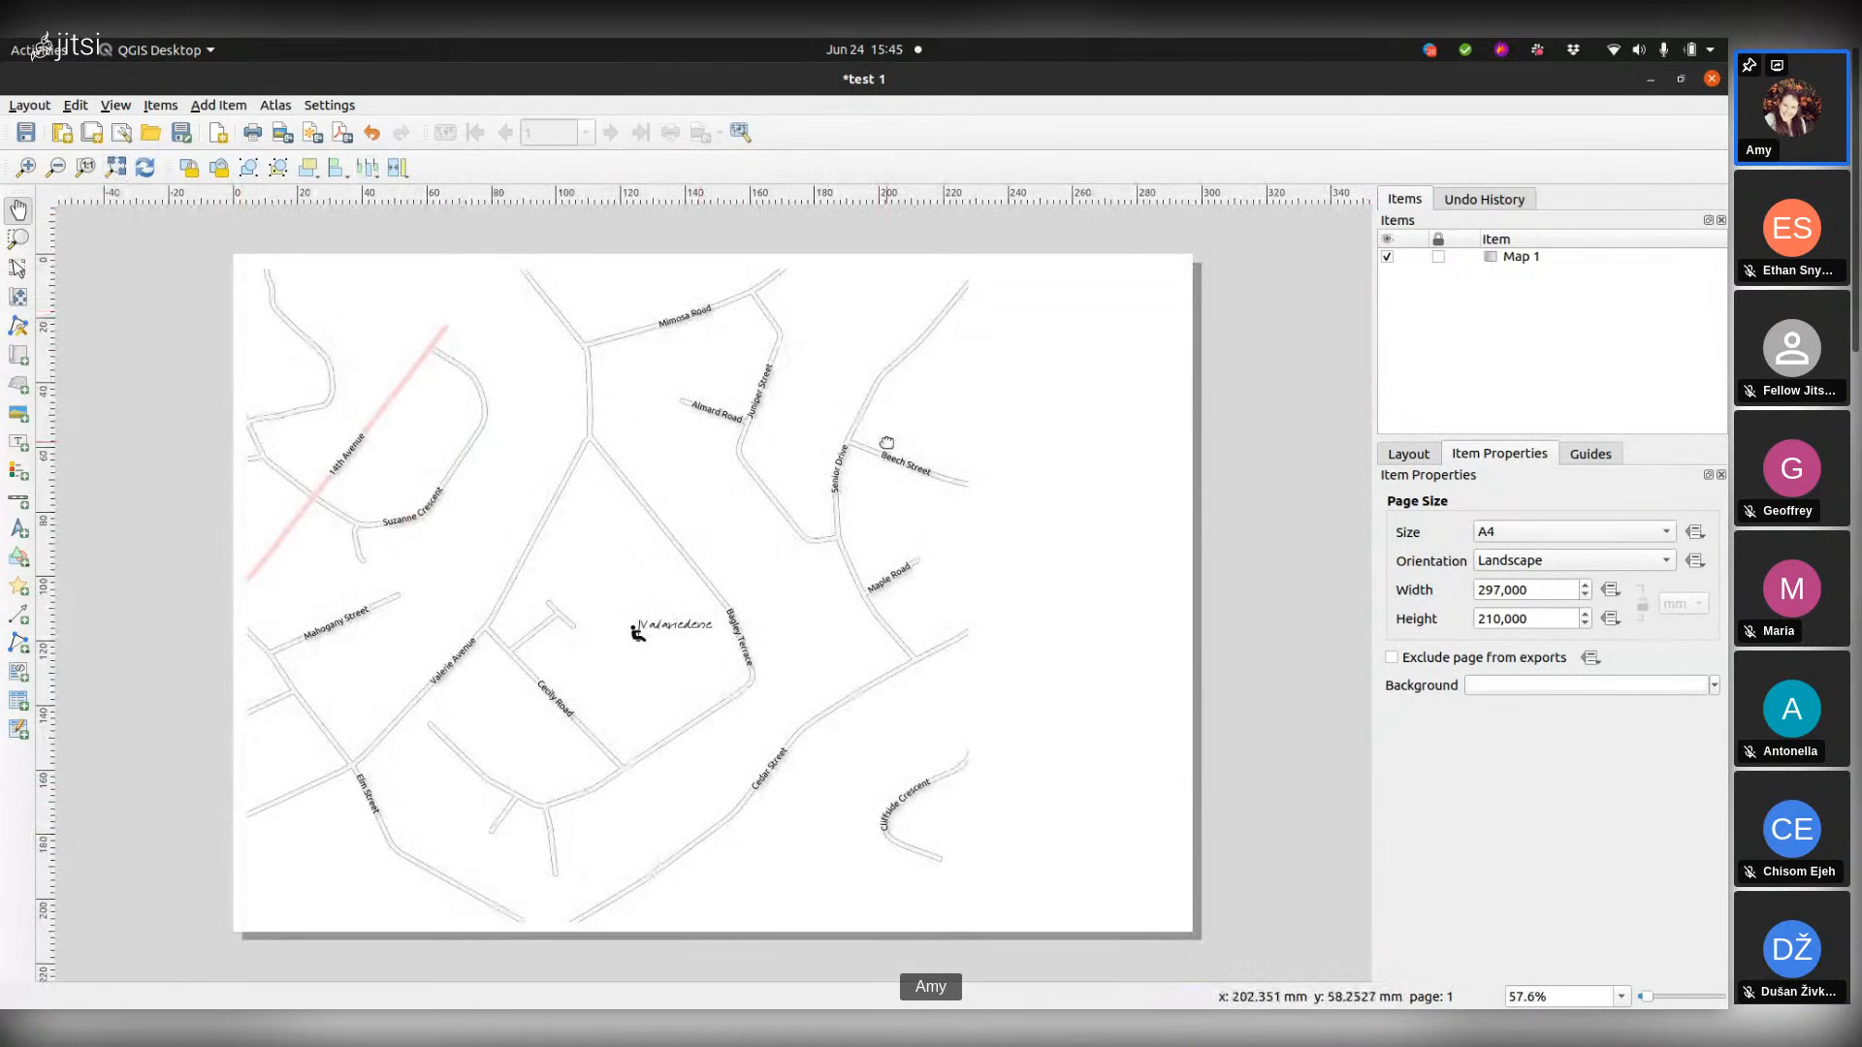
Step: Add a label in the blank area beside the map's upper edge with the text "Test 1"
click(21, 440)
drag(978, 270, 1181, 324)
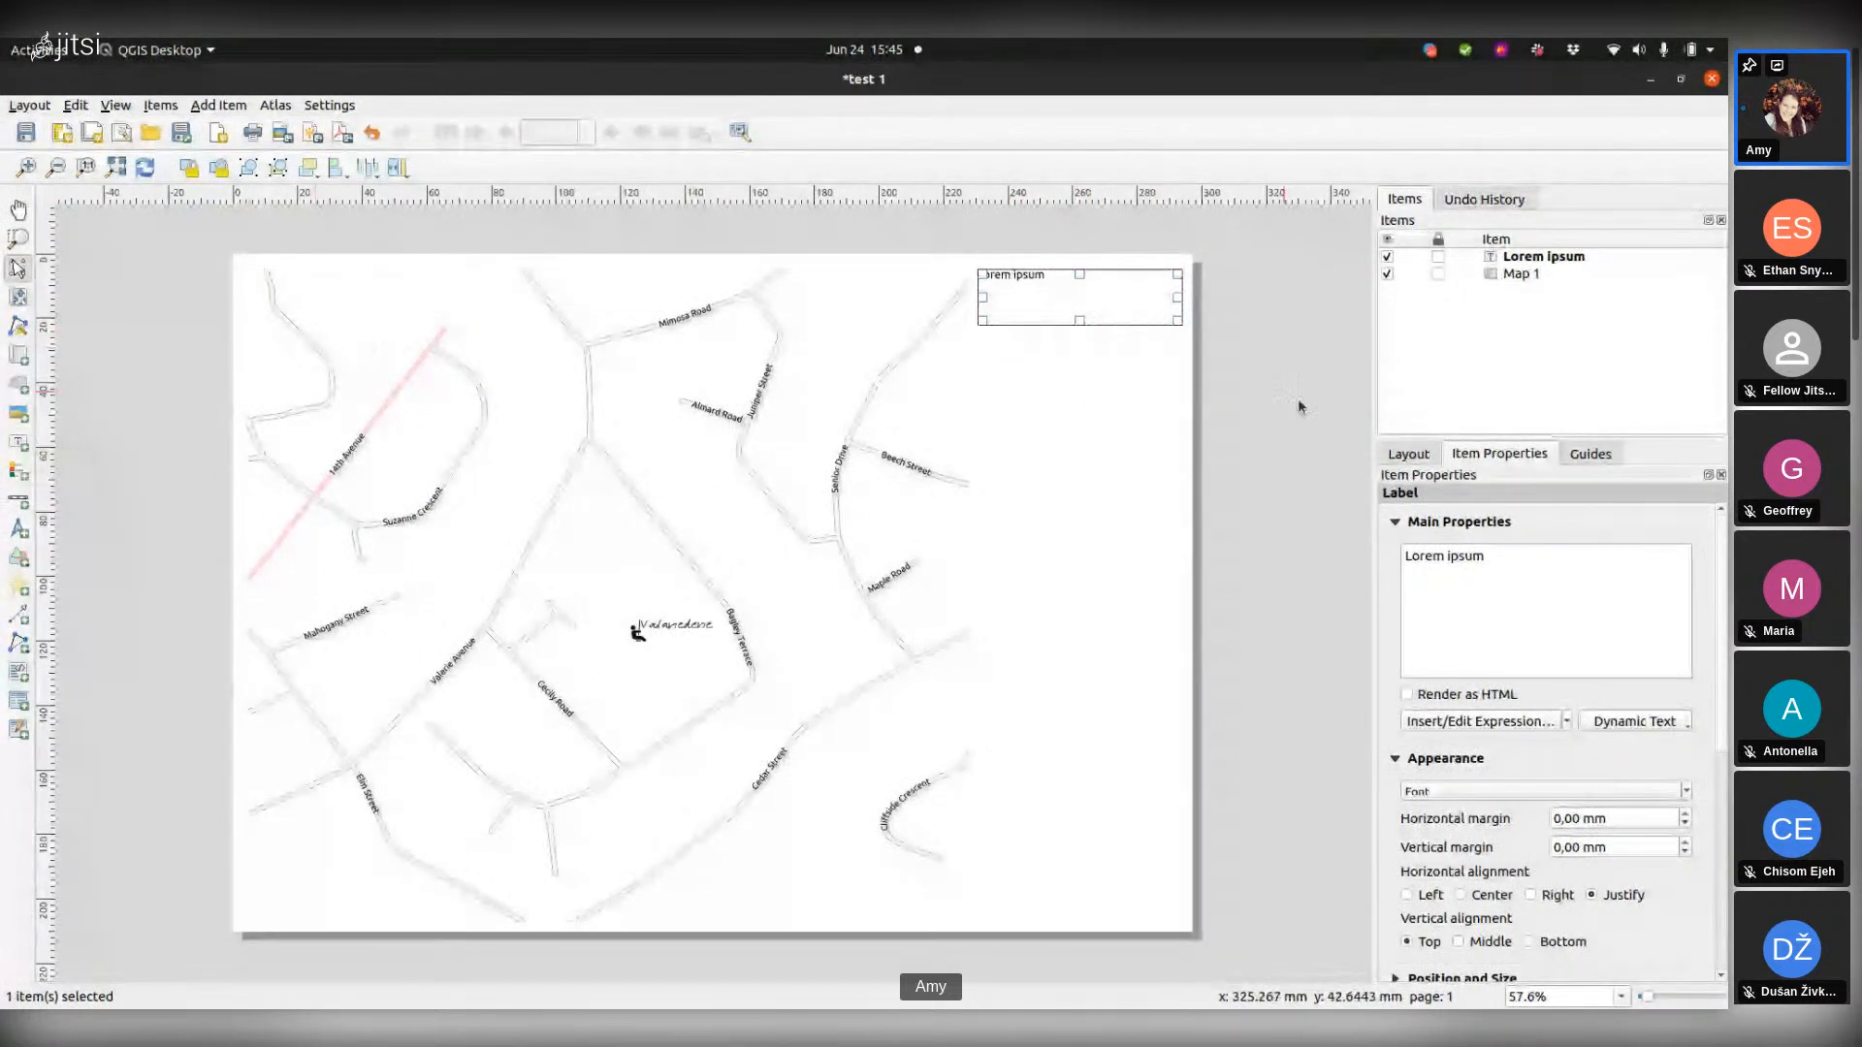
drag(1509, 555, 1377, 548)
text(Test 1)
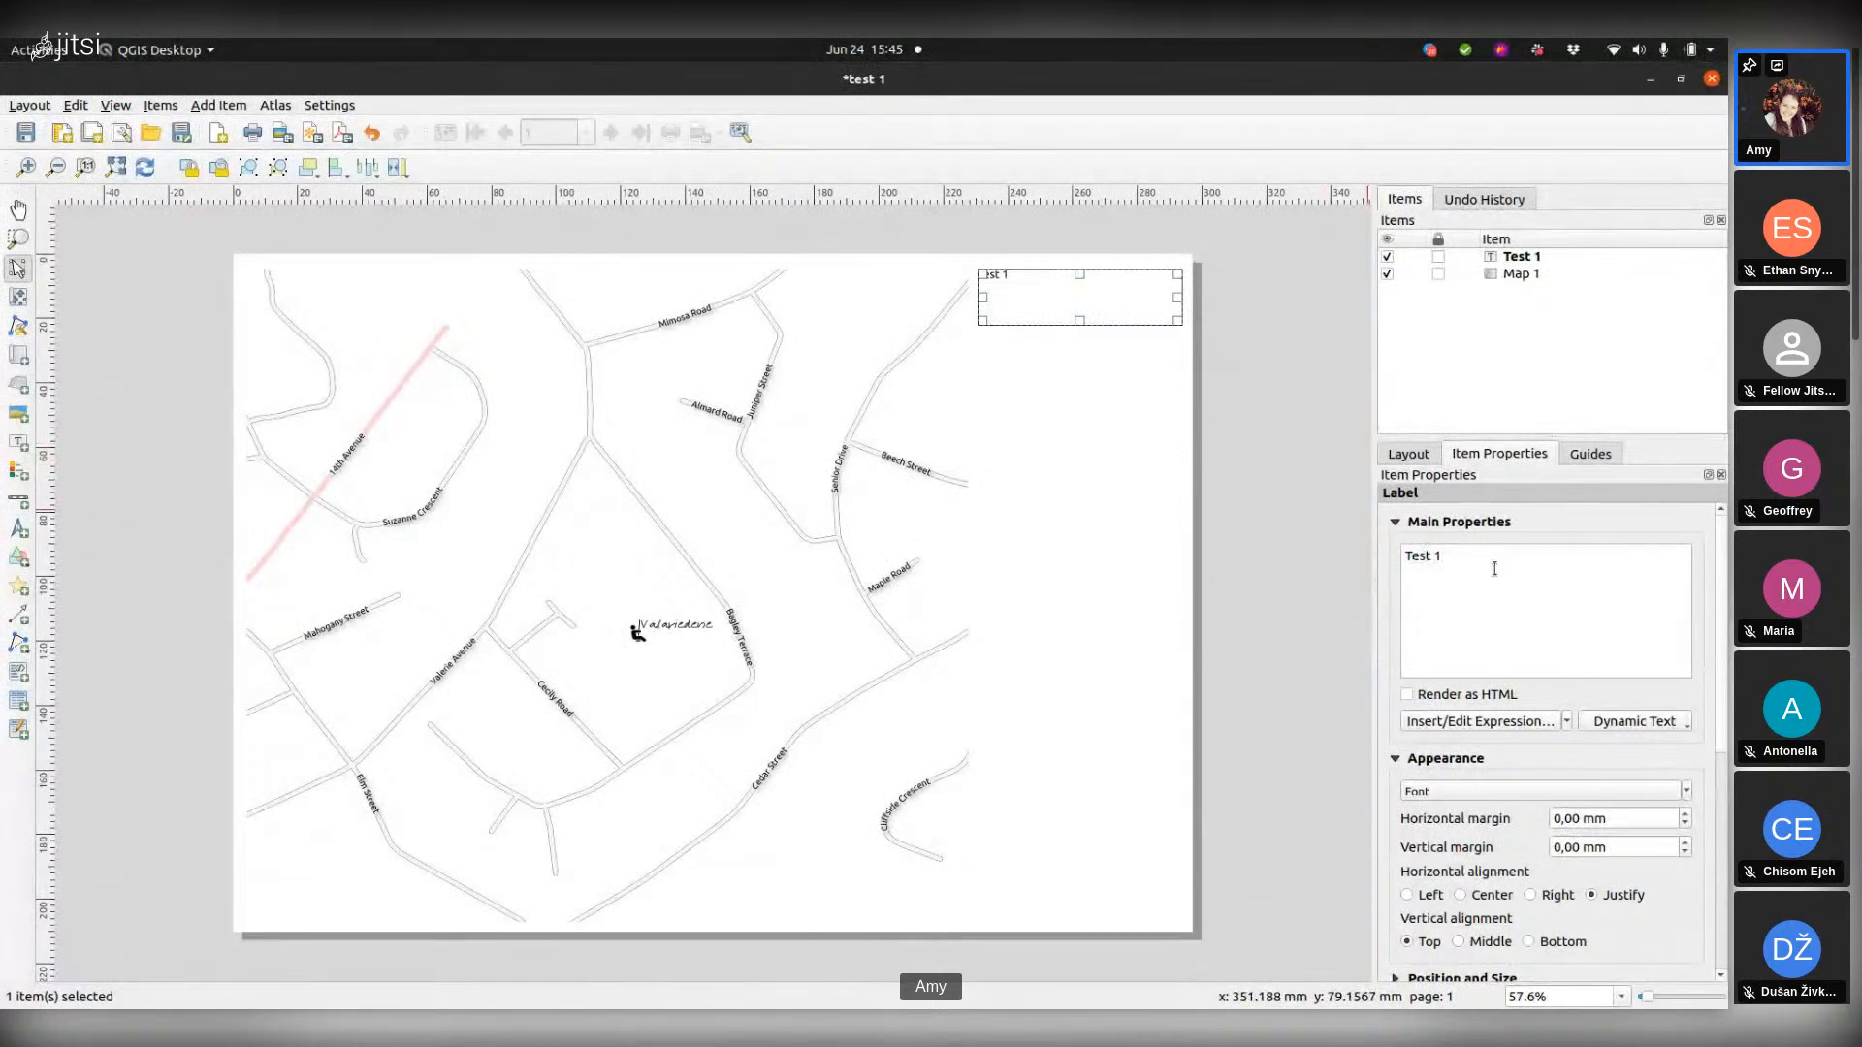
click(1349, 562)
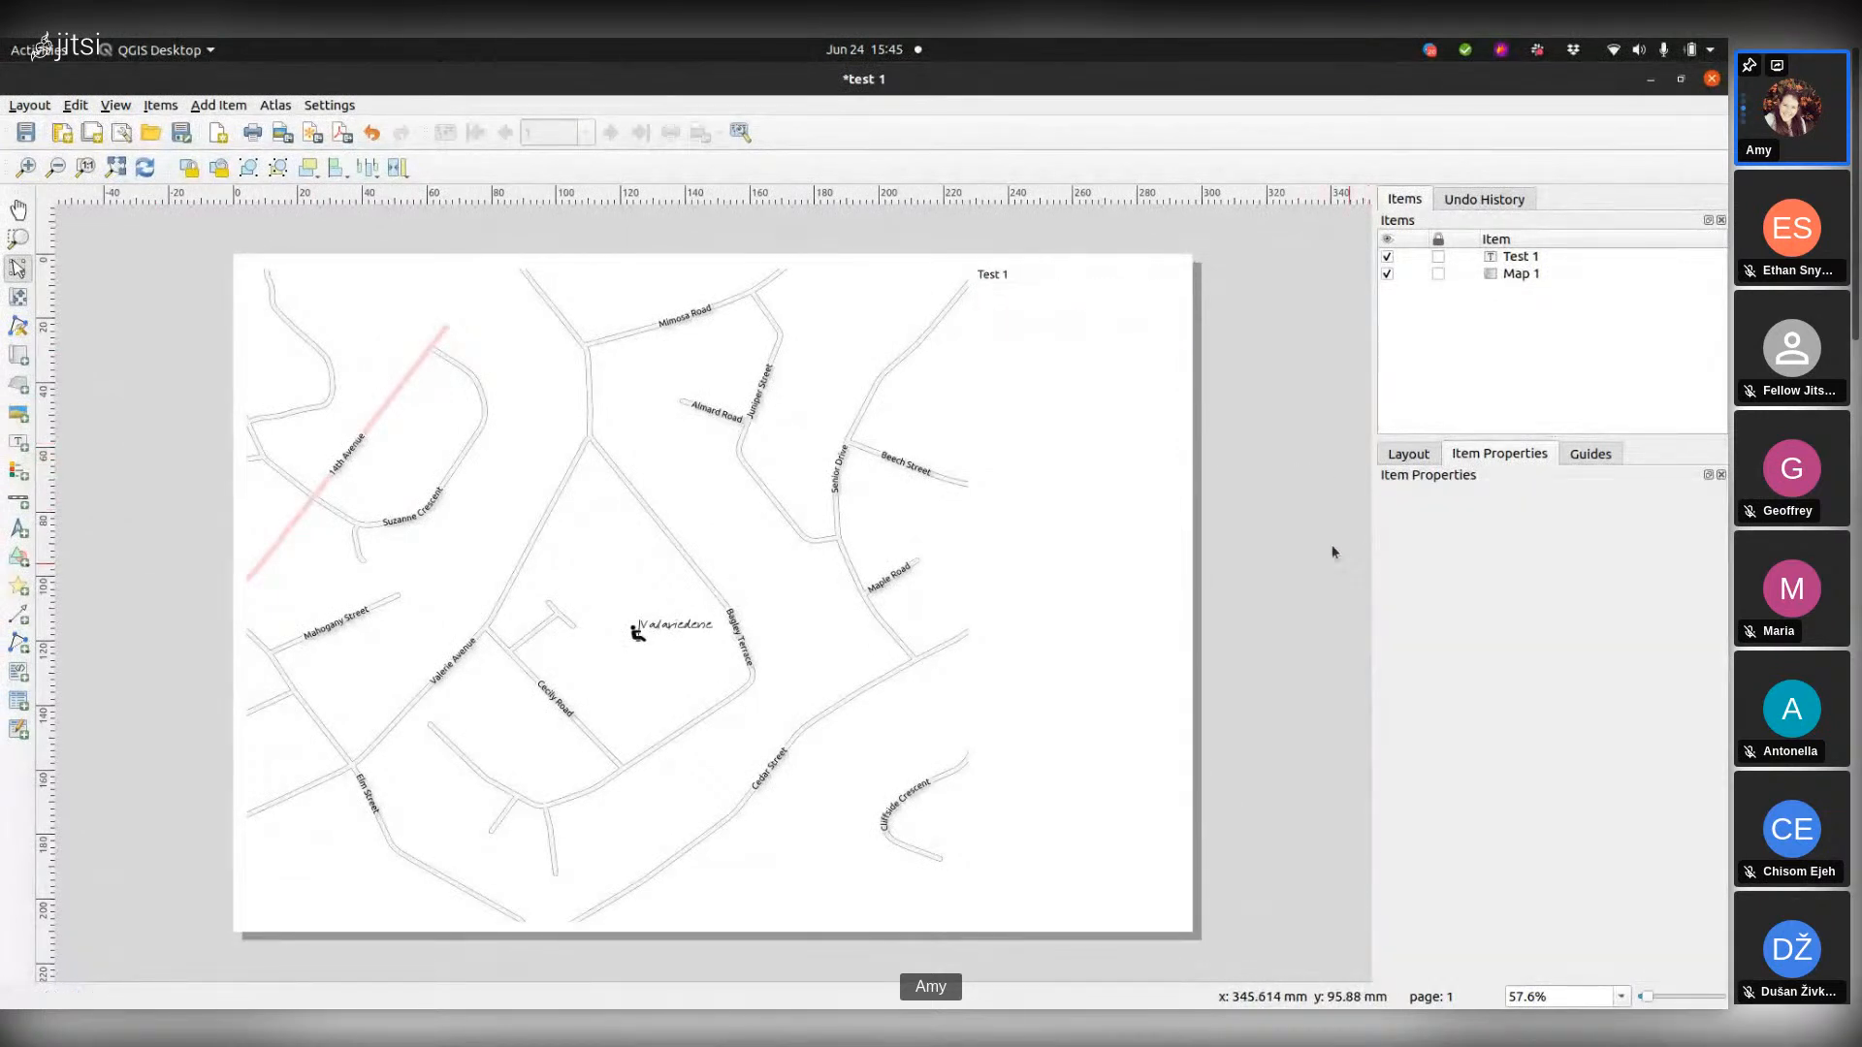
Step: Set the "Test 1" label's font size to 20 points and align its text to Center horizontally and Middle vertically
click(989, 274)
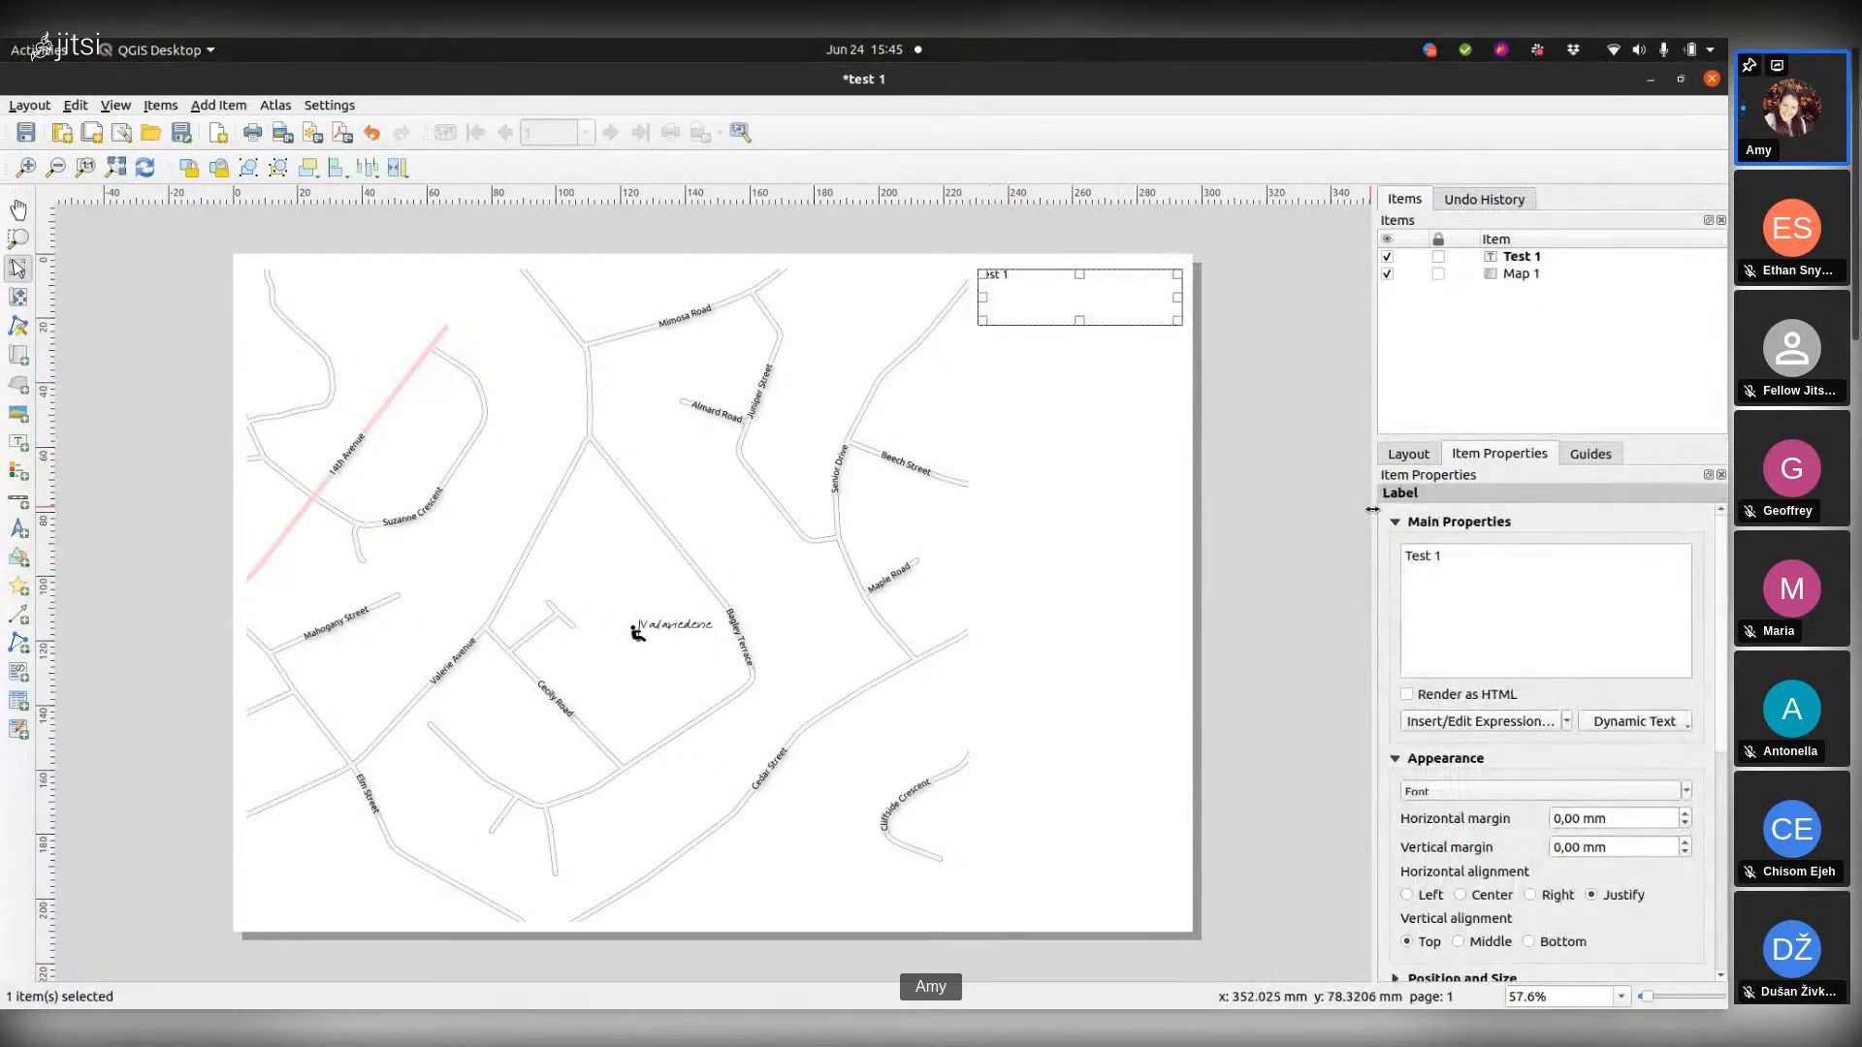
scroll(1727, 651, down, 3)
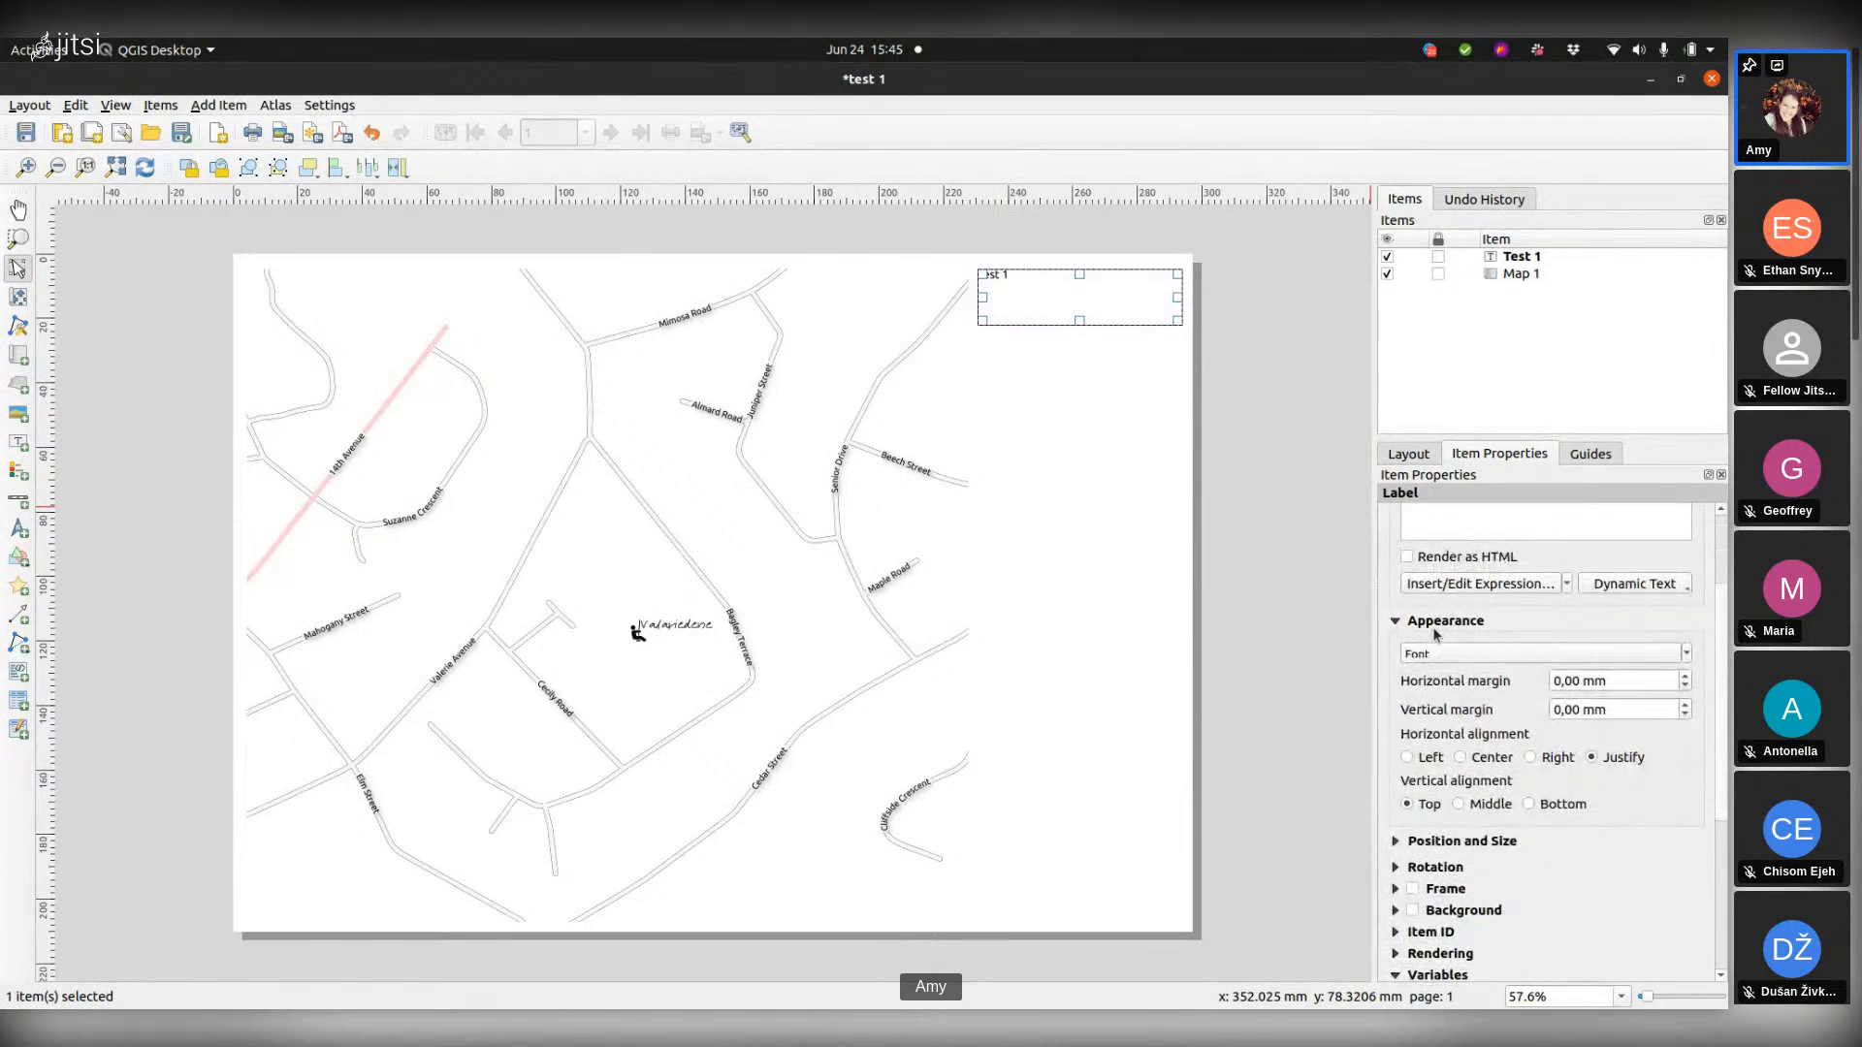
click(1687, 654)
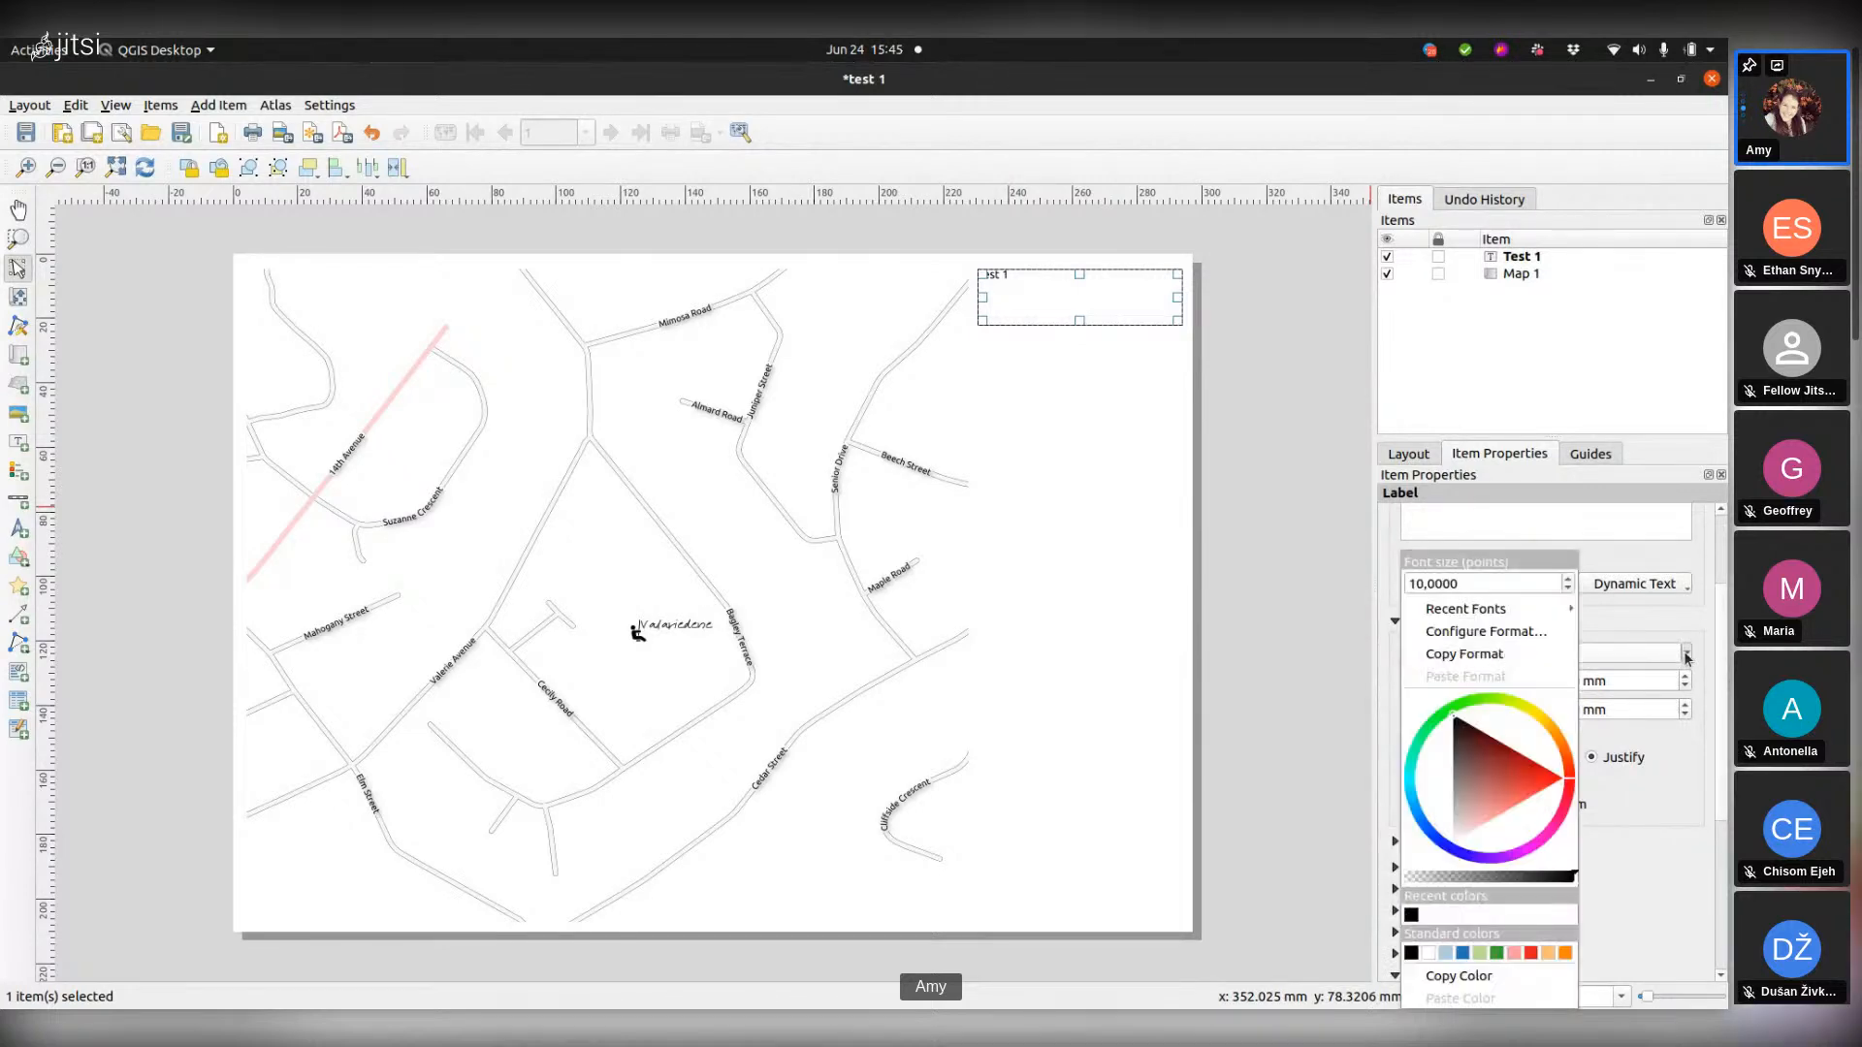
triple_click(1482, 584)
text(20)
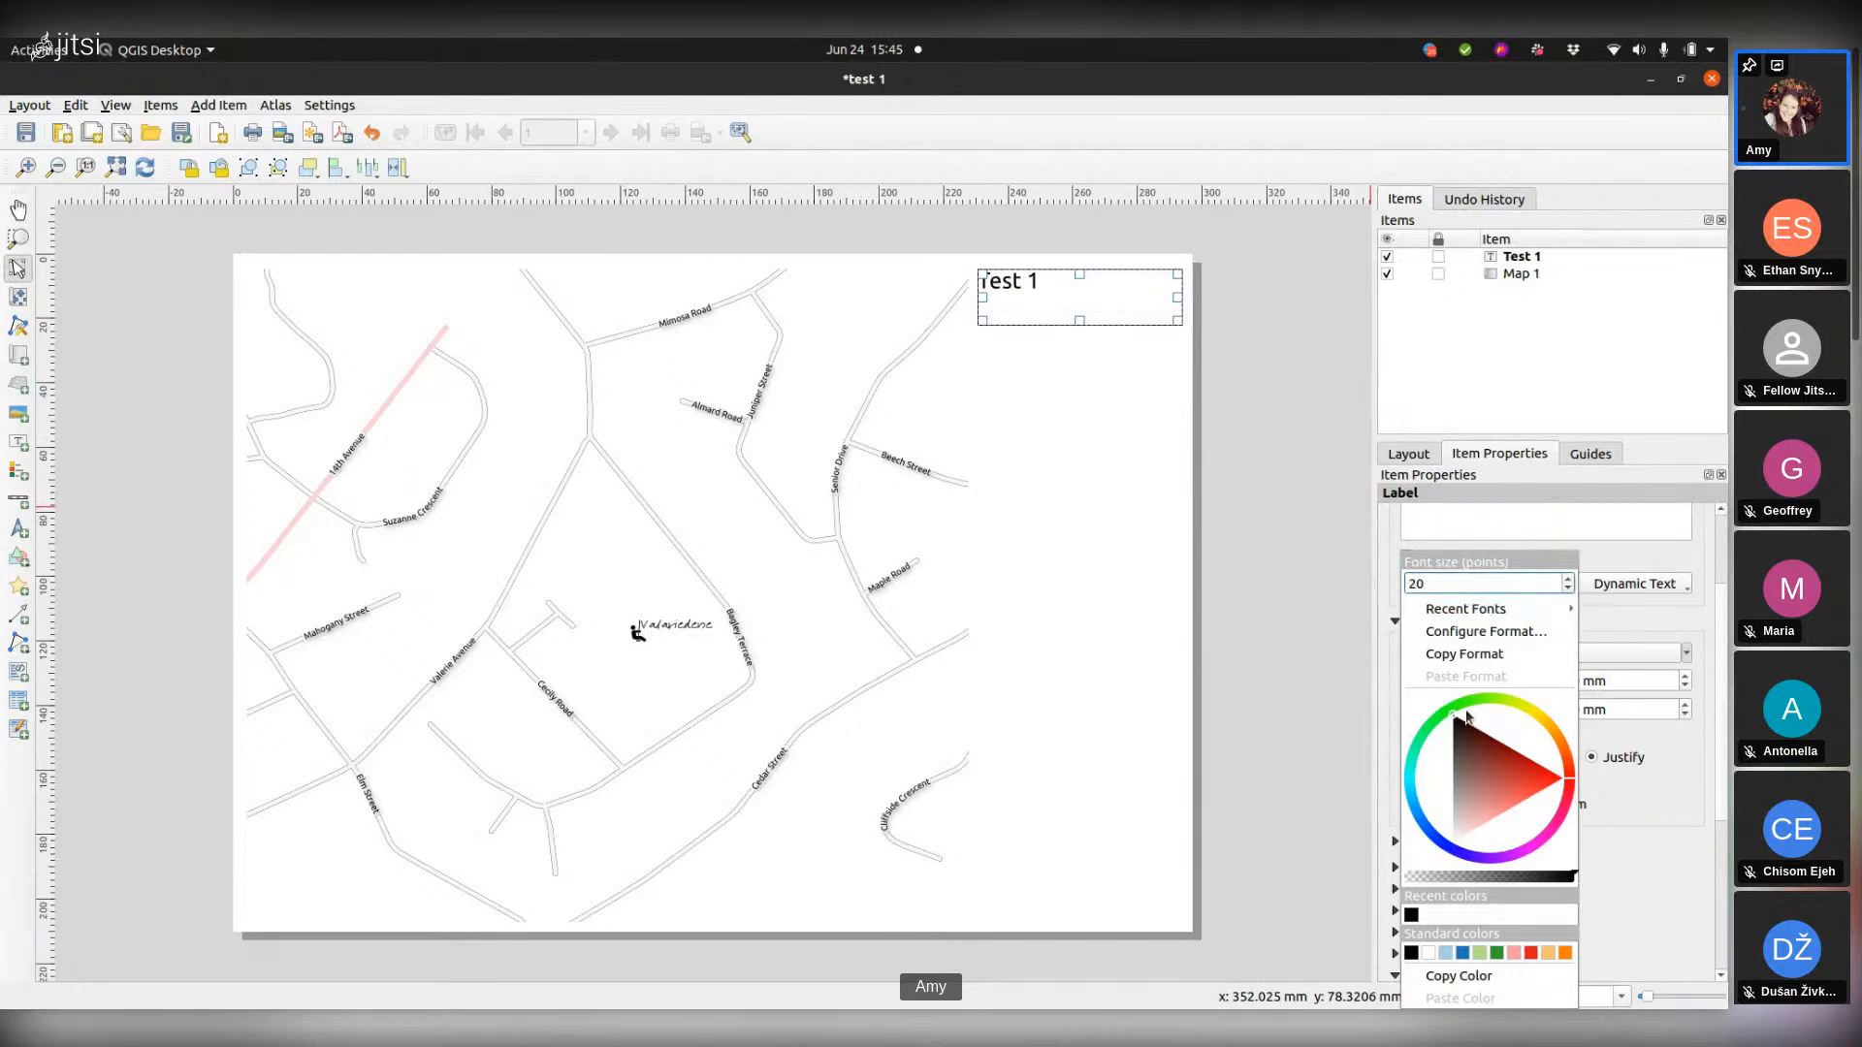
click(1707, 614)
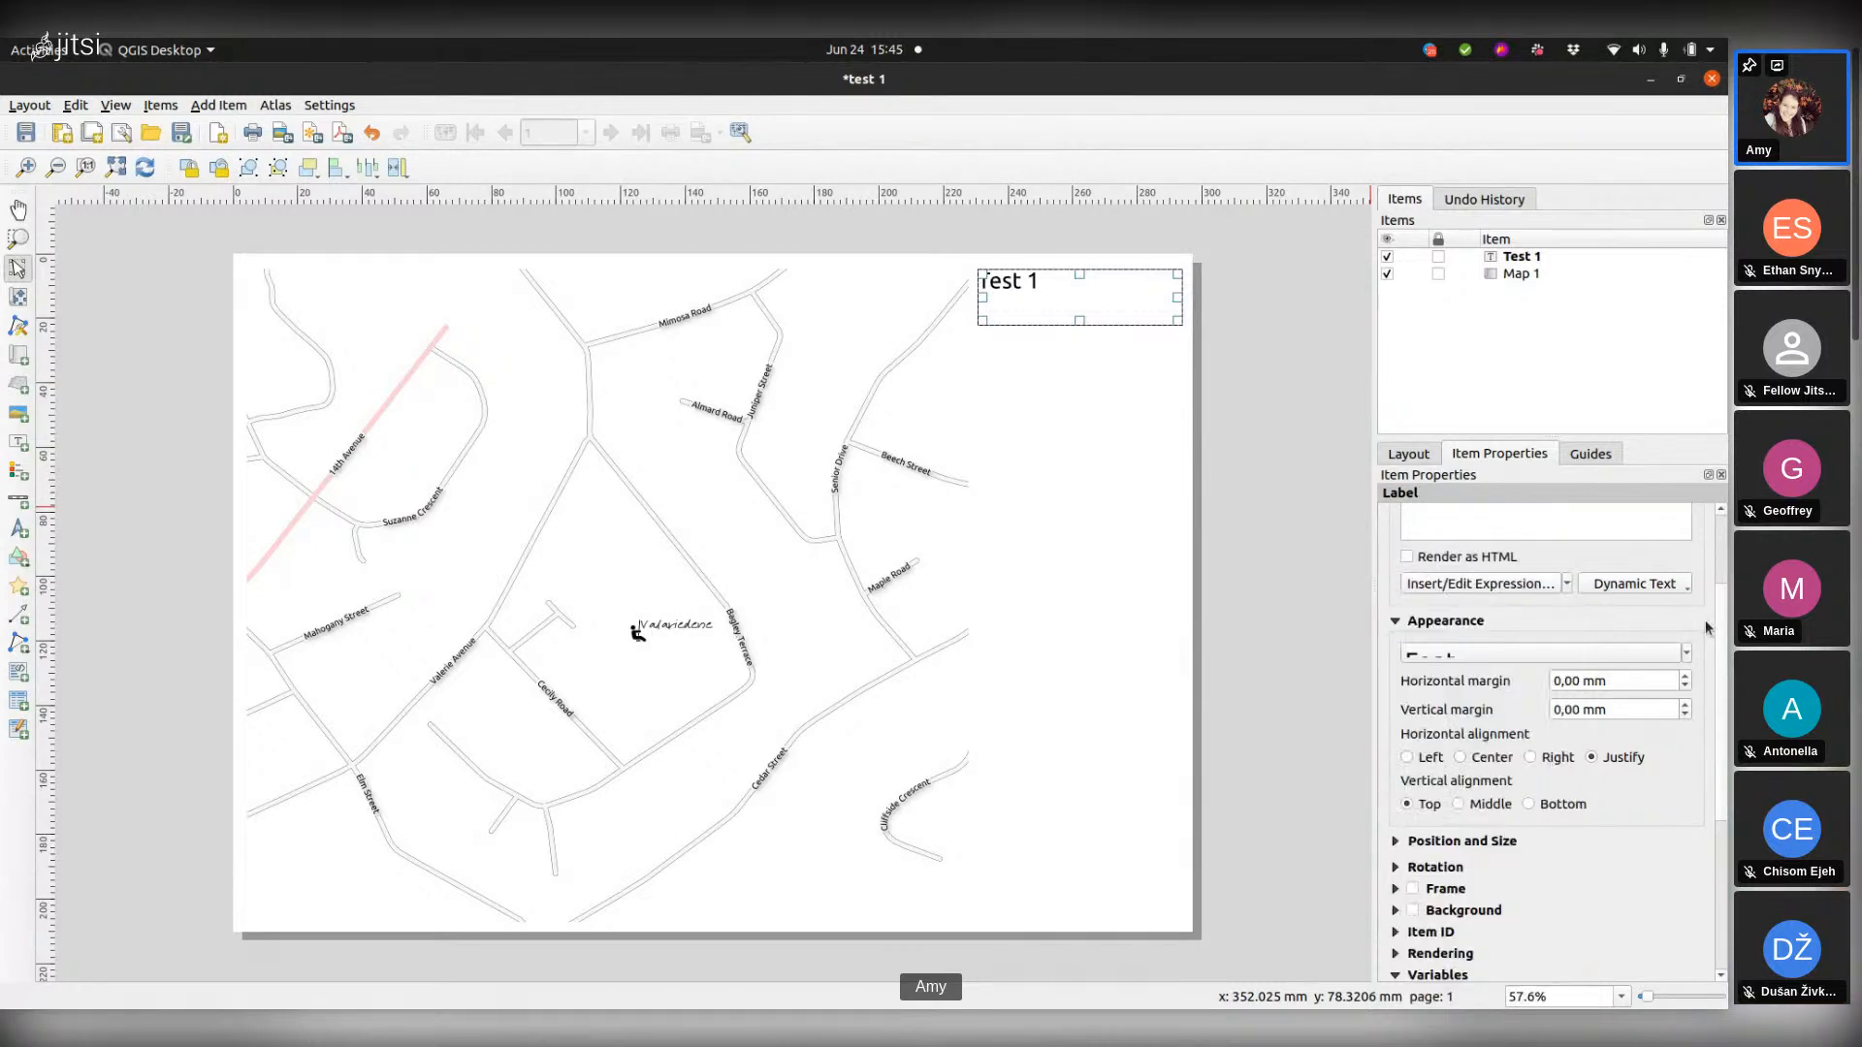
click(1462, 758)
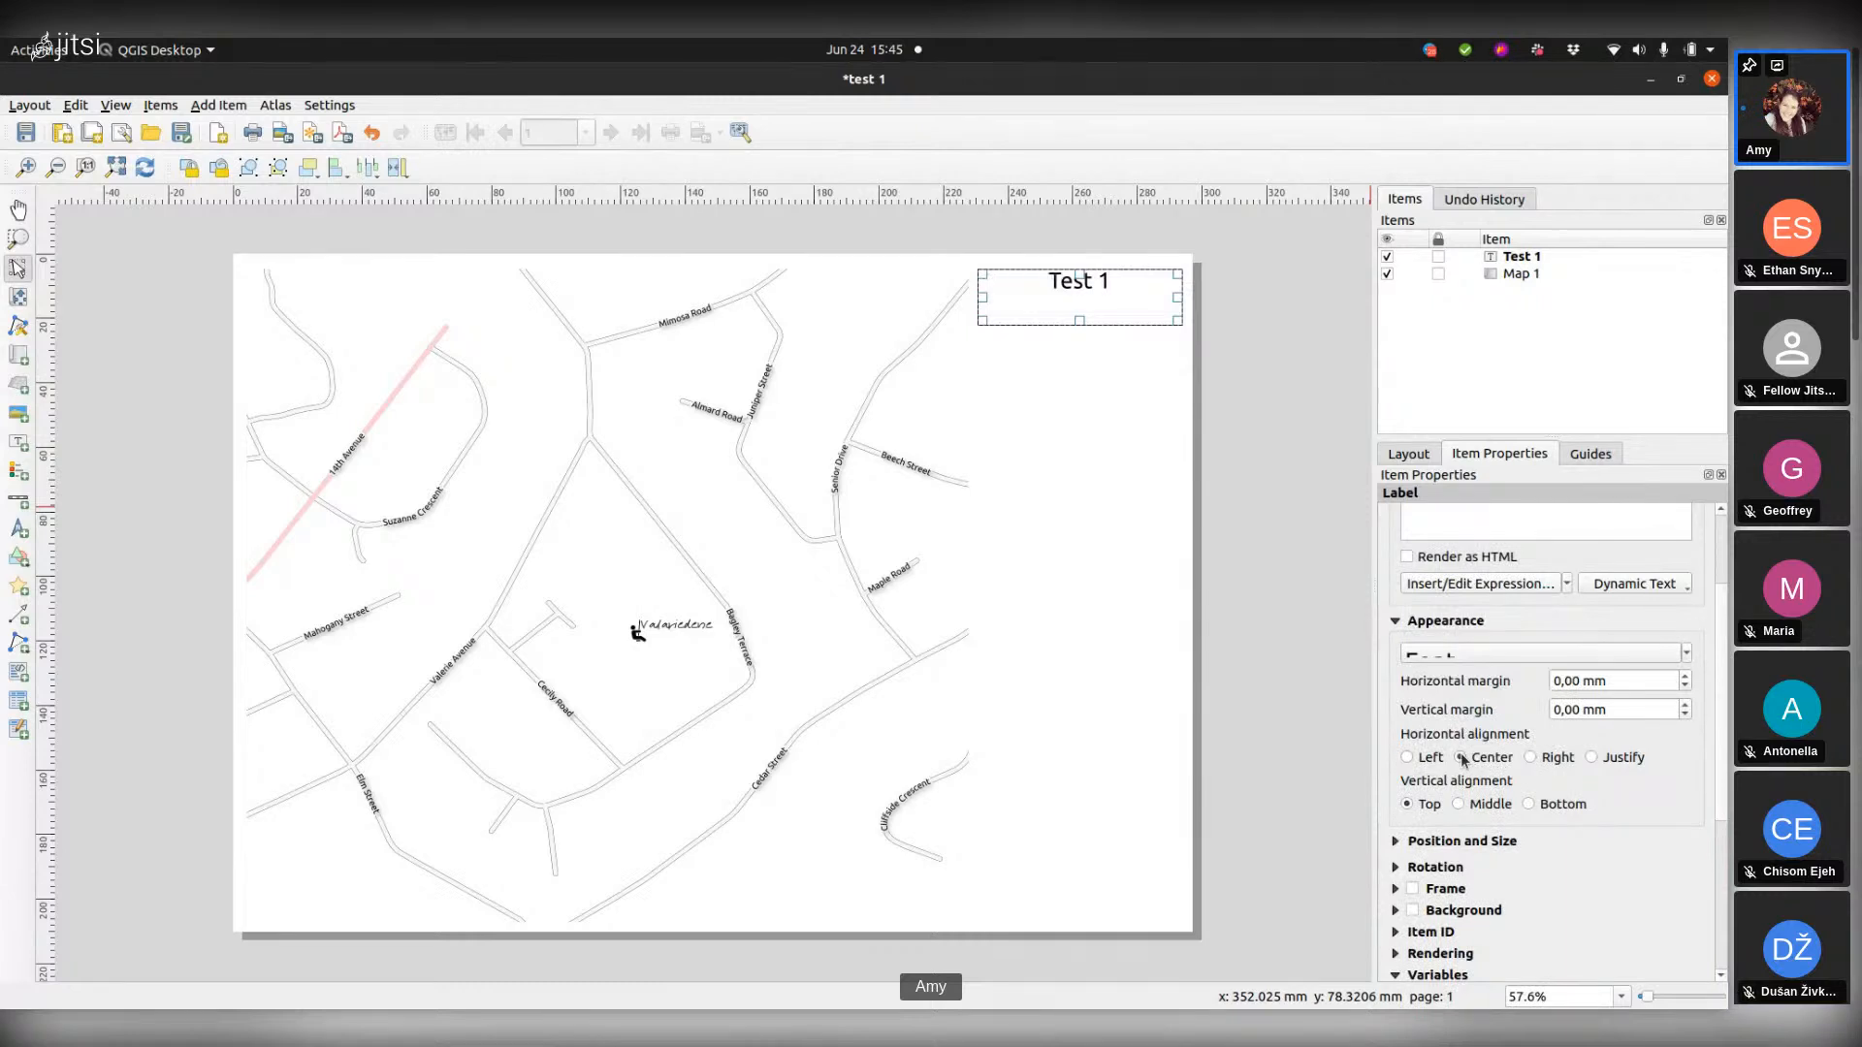
click(1459, 806)
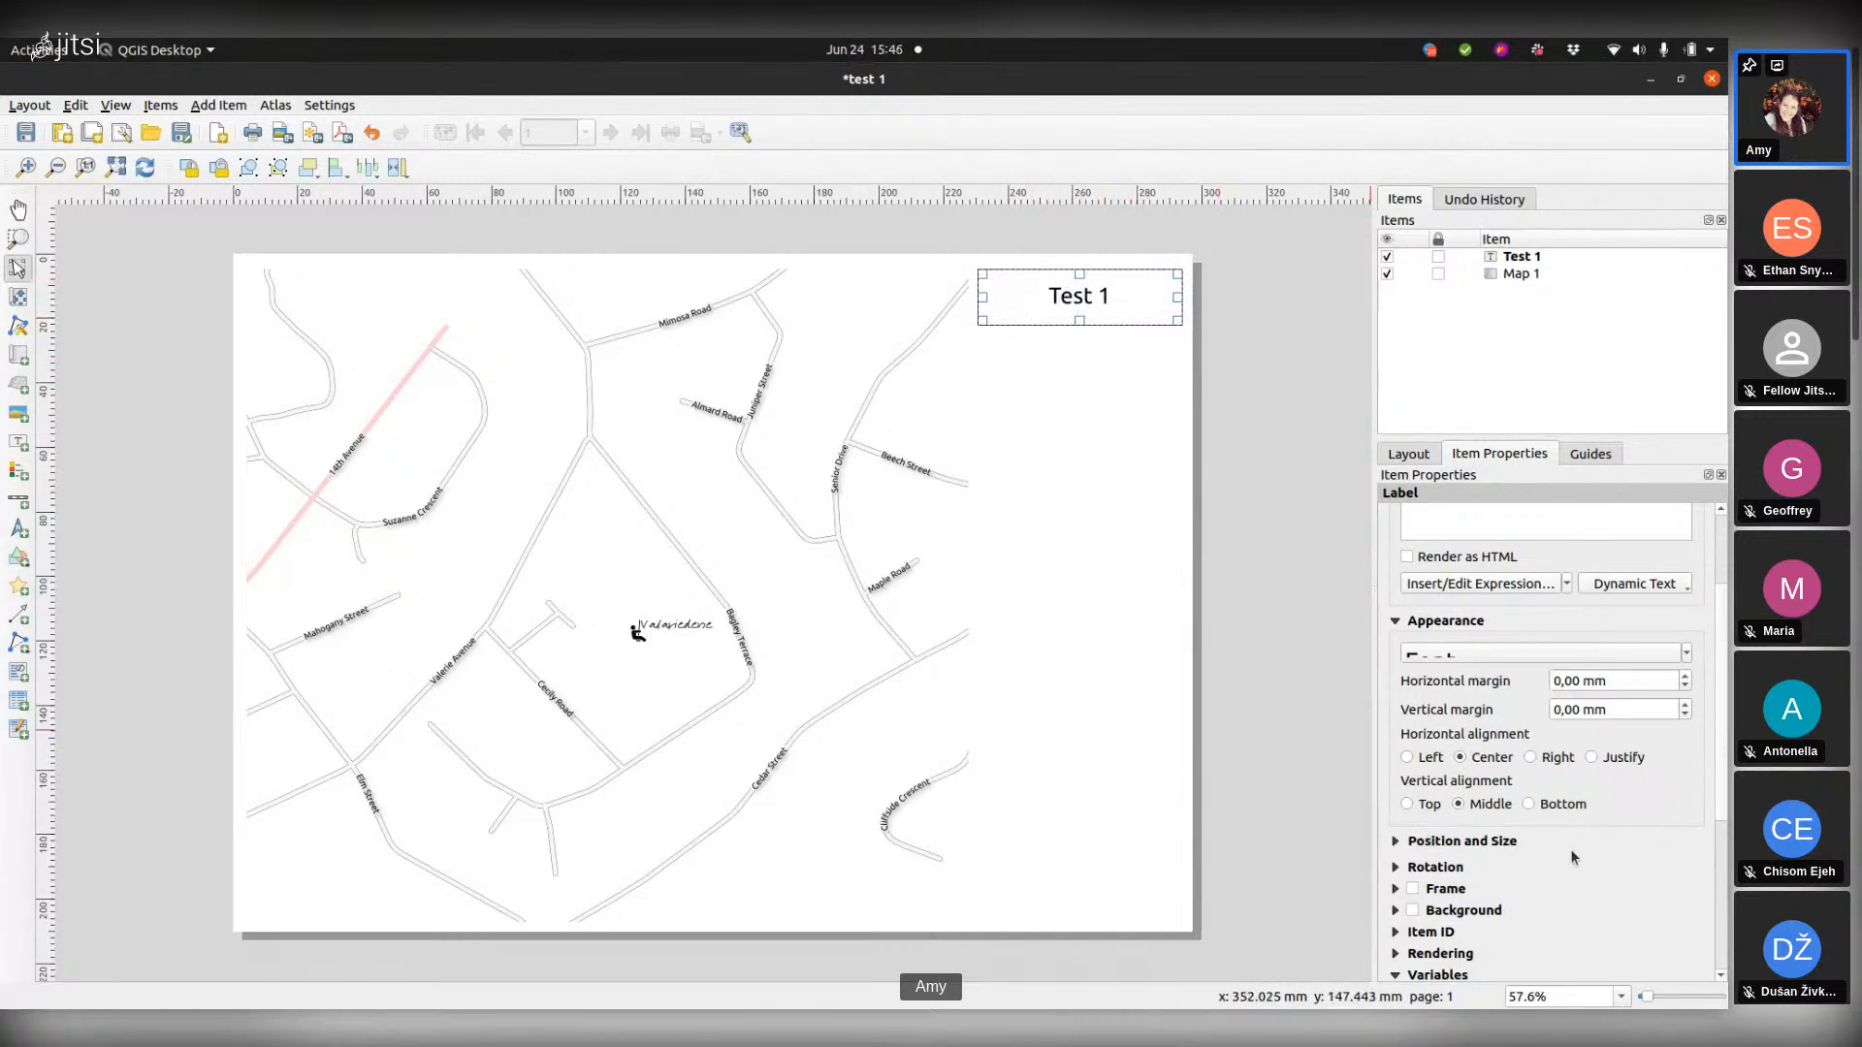
Step: Enable the background of the "Test 1" label and give it a medium grey colour
scroll(1720, 752, down, 3)
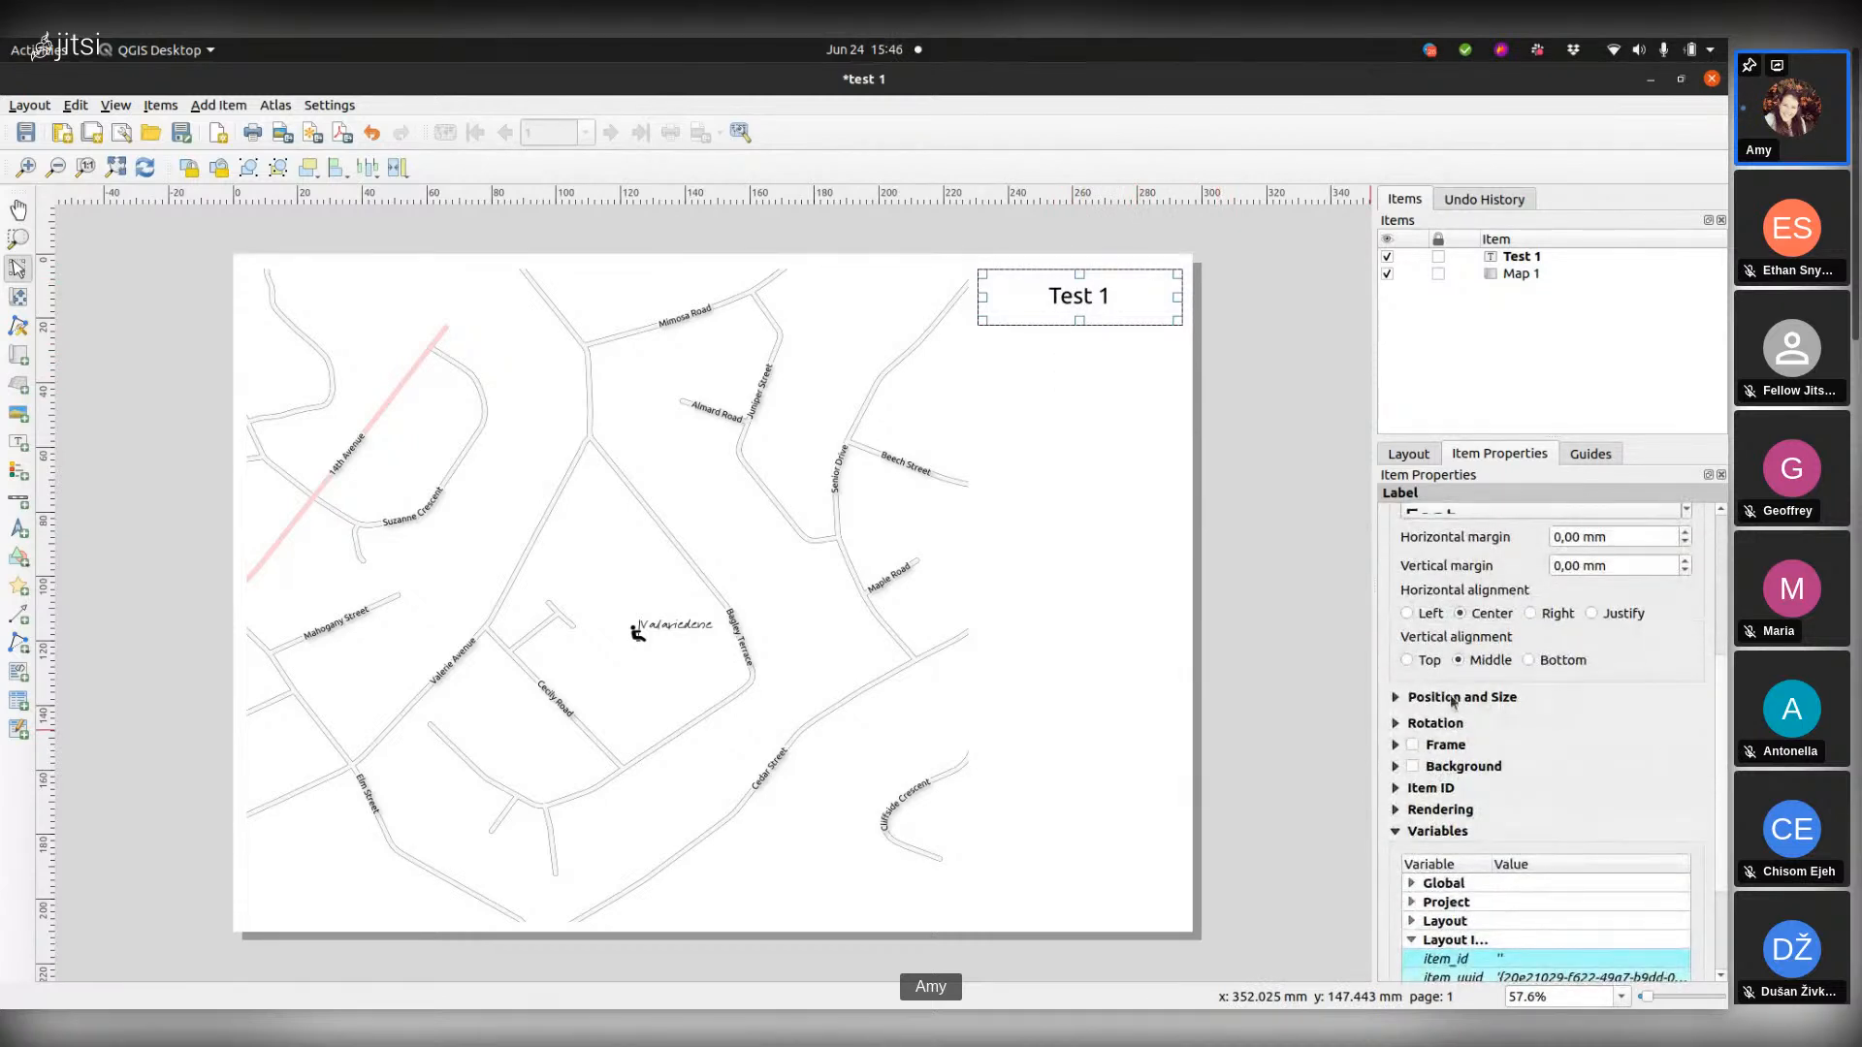
click(1413, 767)
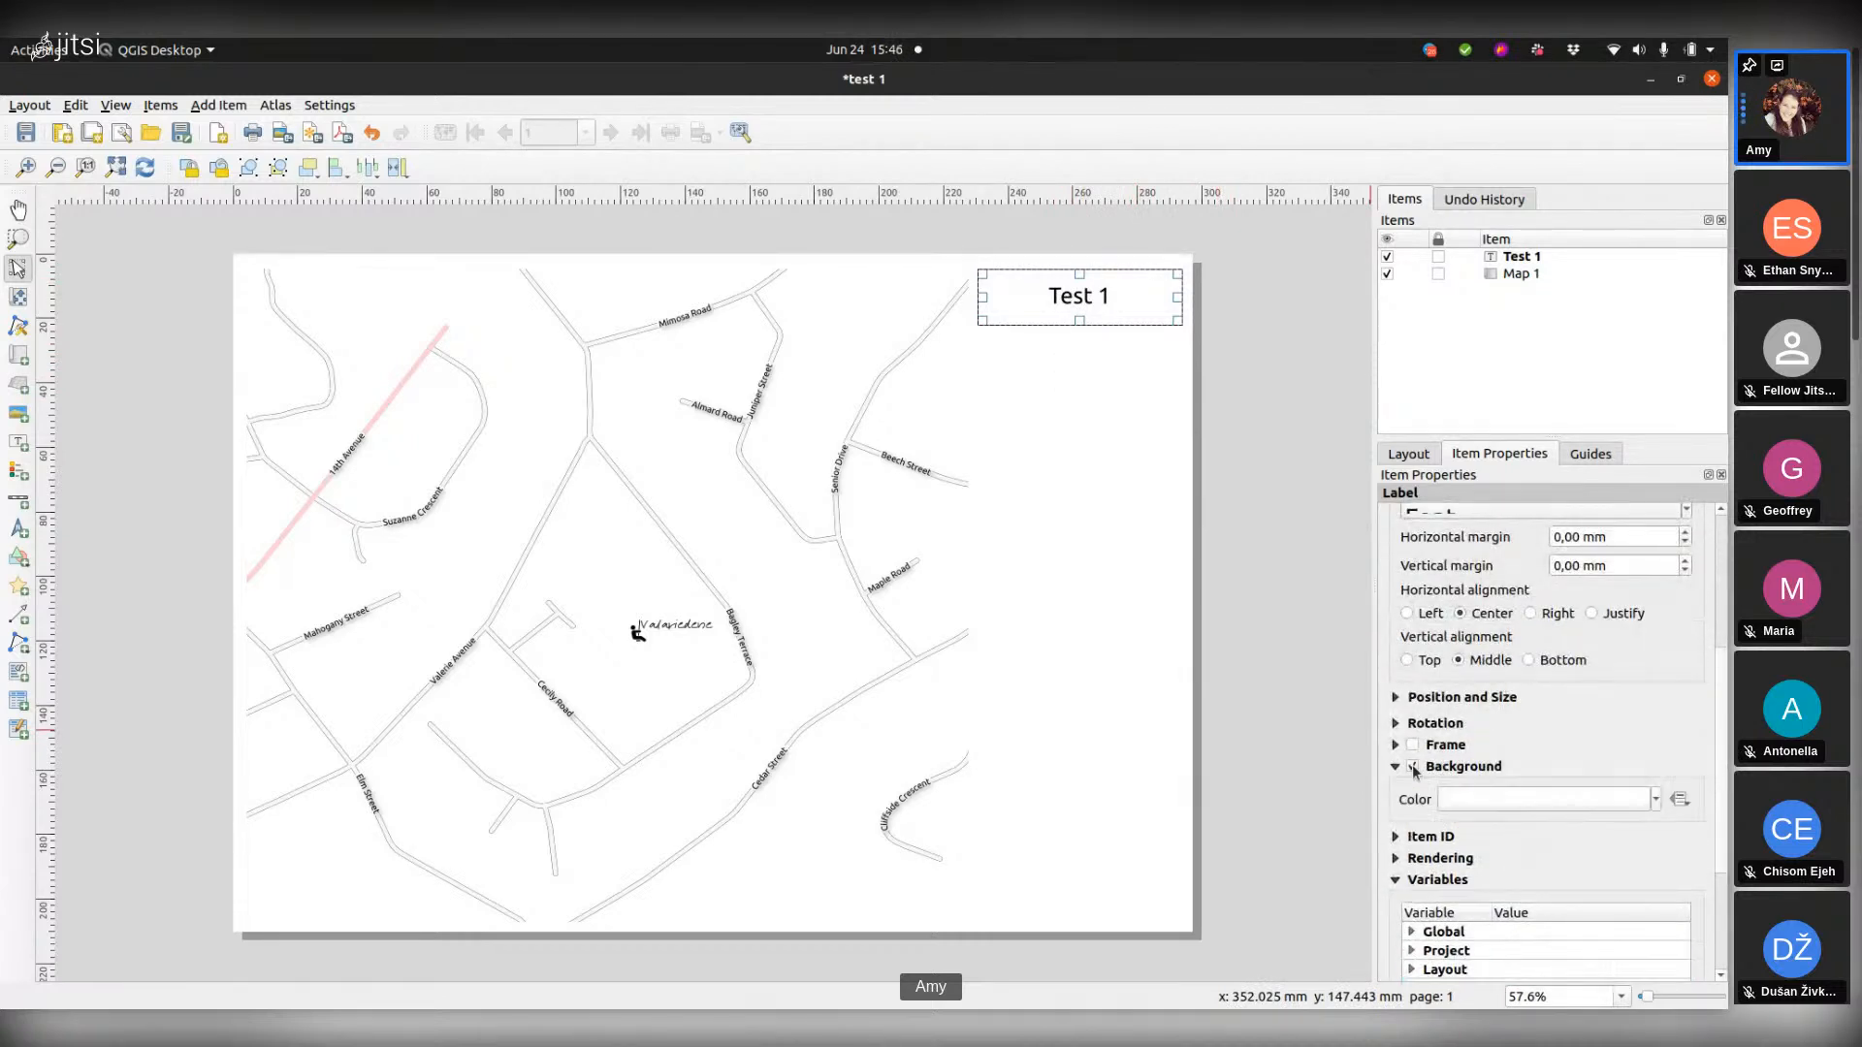
click(1658, 801)
click(1493, 749)
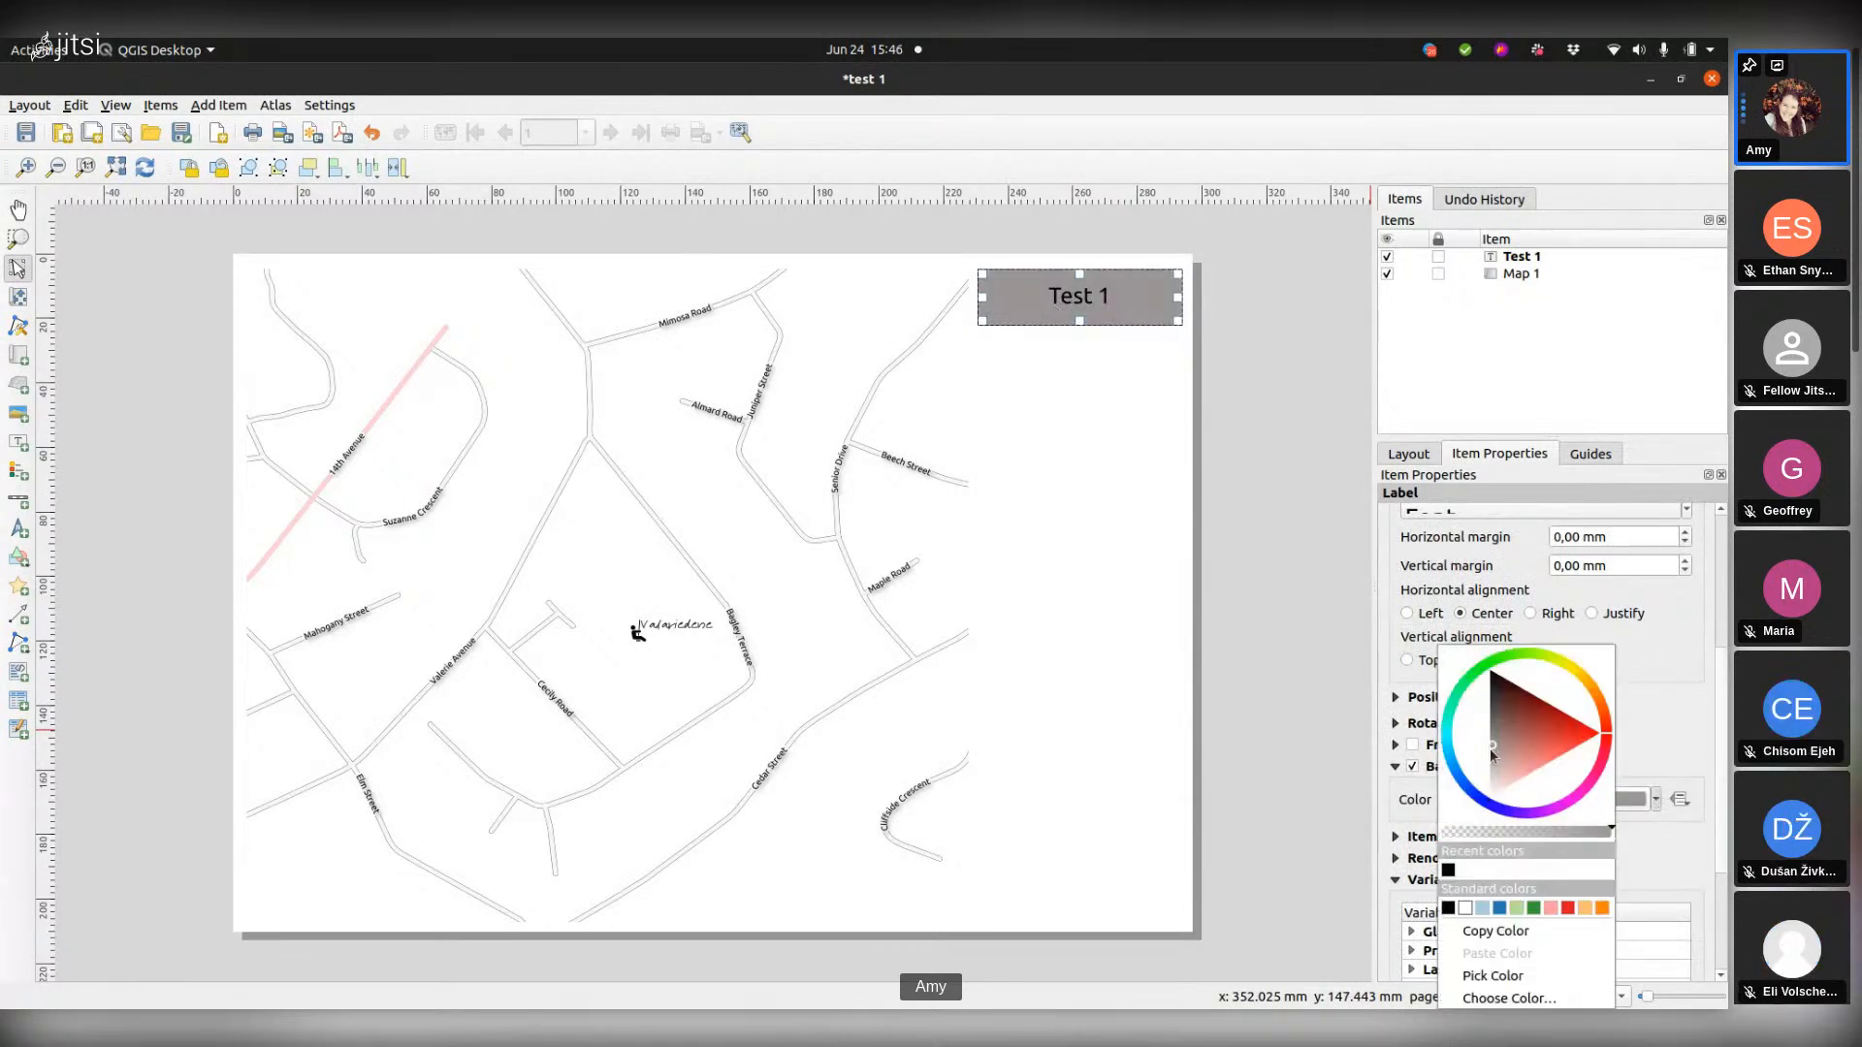
click(1314, 562)
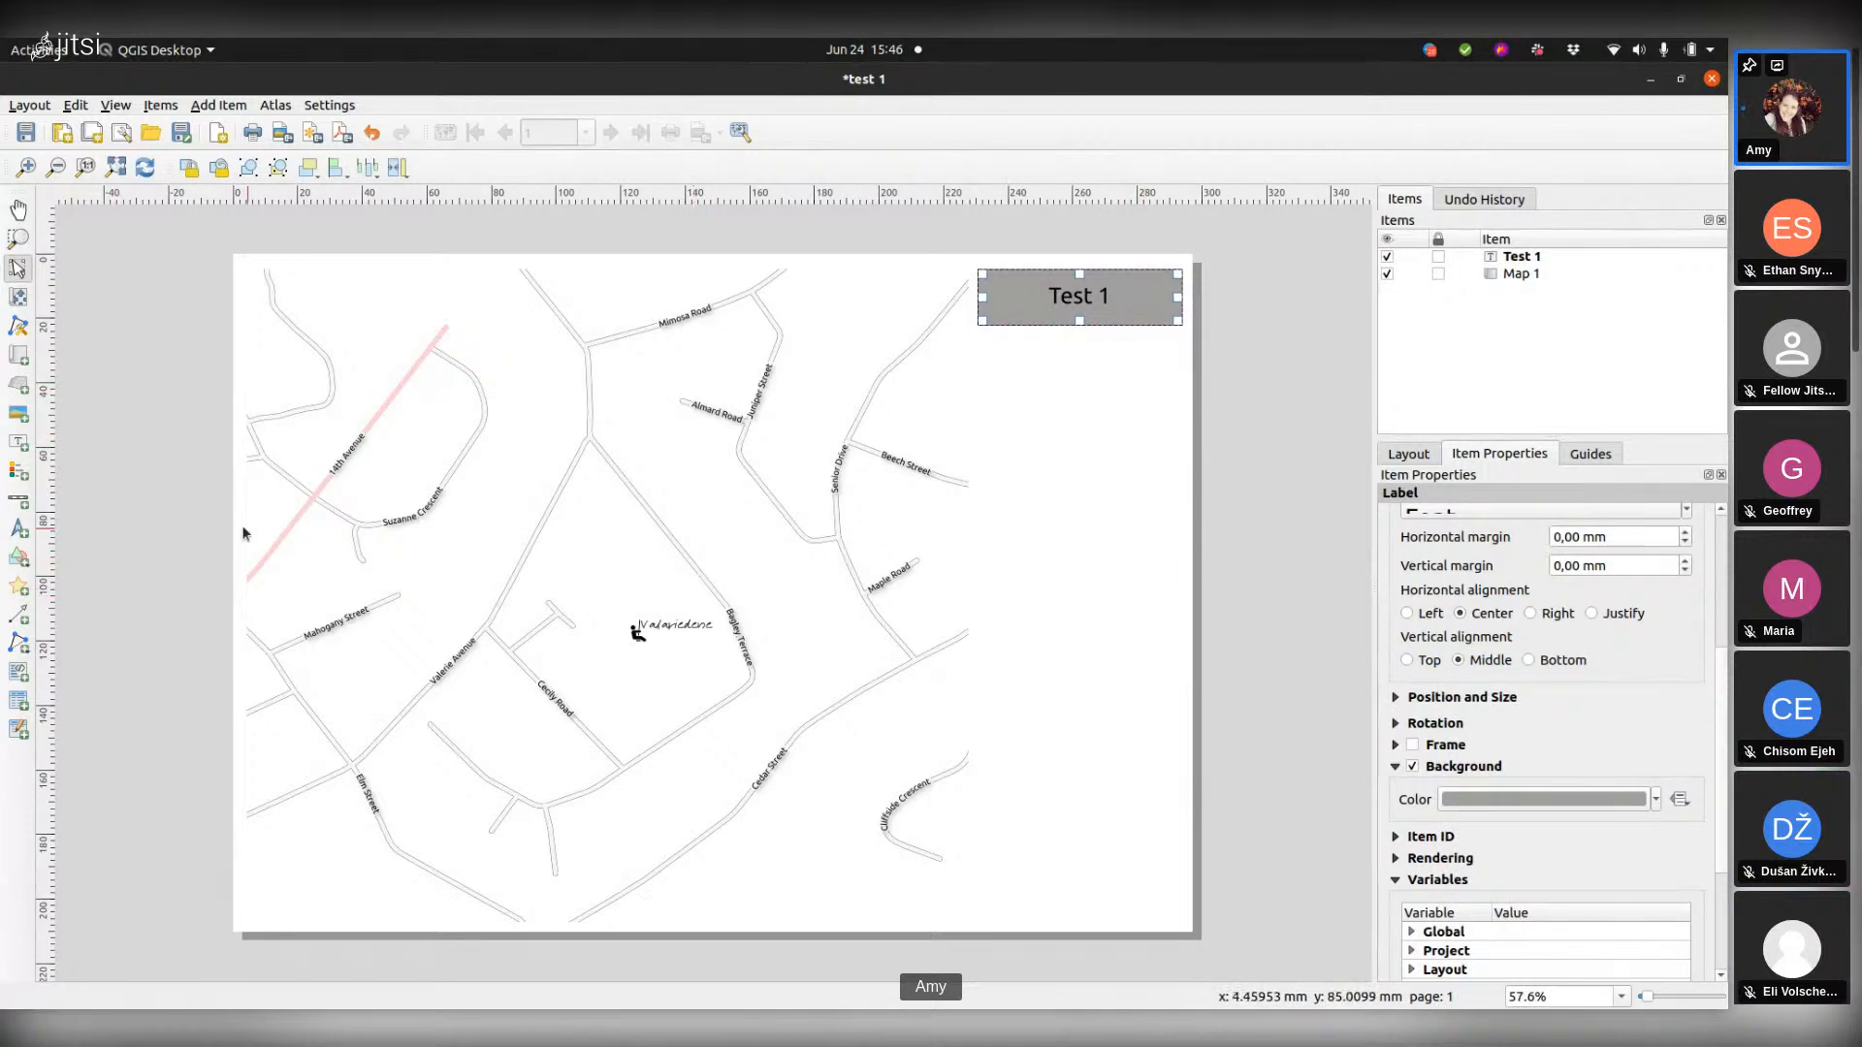
Step: Add a north arrow in the blank lower area beside the map and make it smaller
click(17, 528)
drag(1002, 797, 1097, 891)
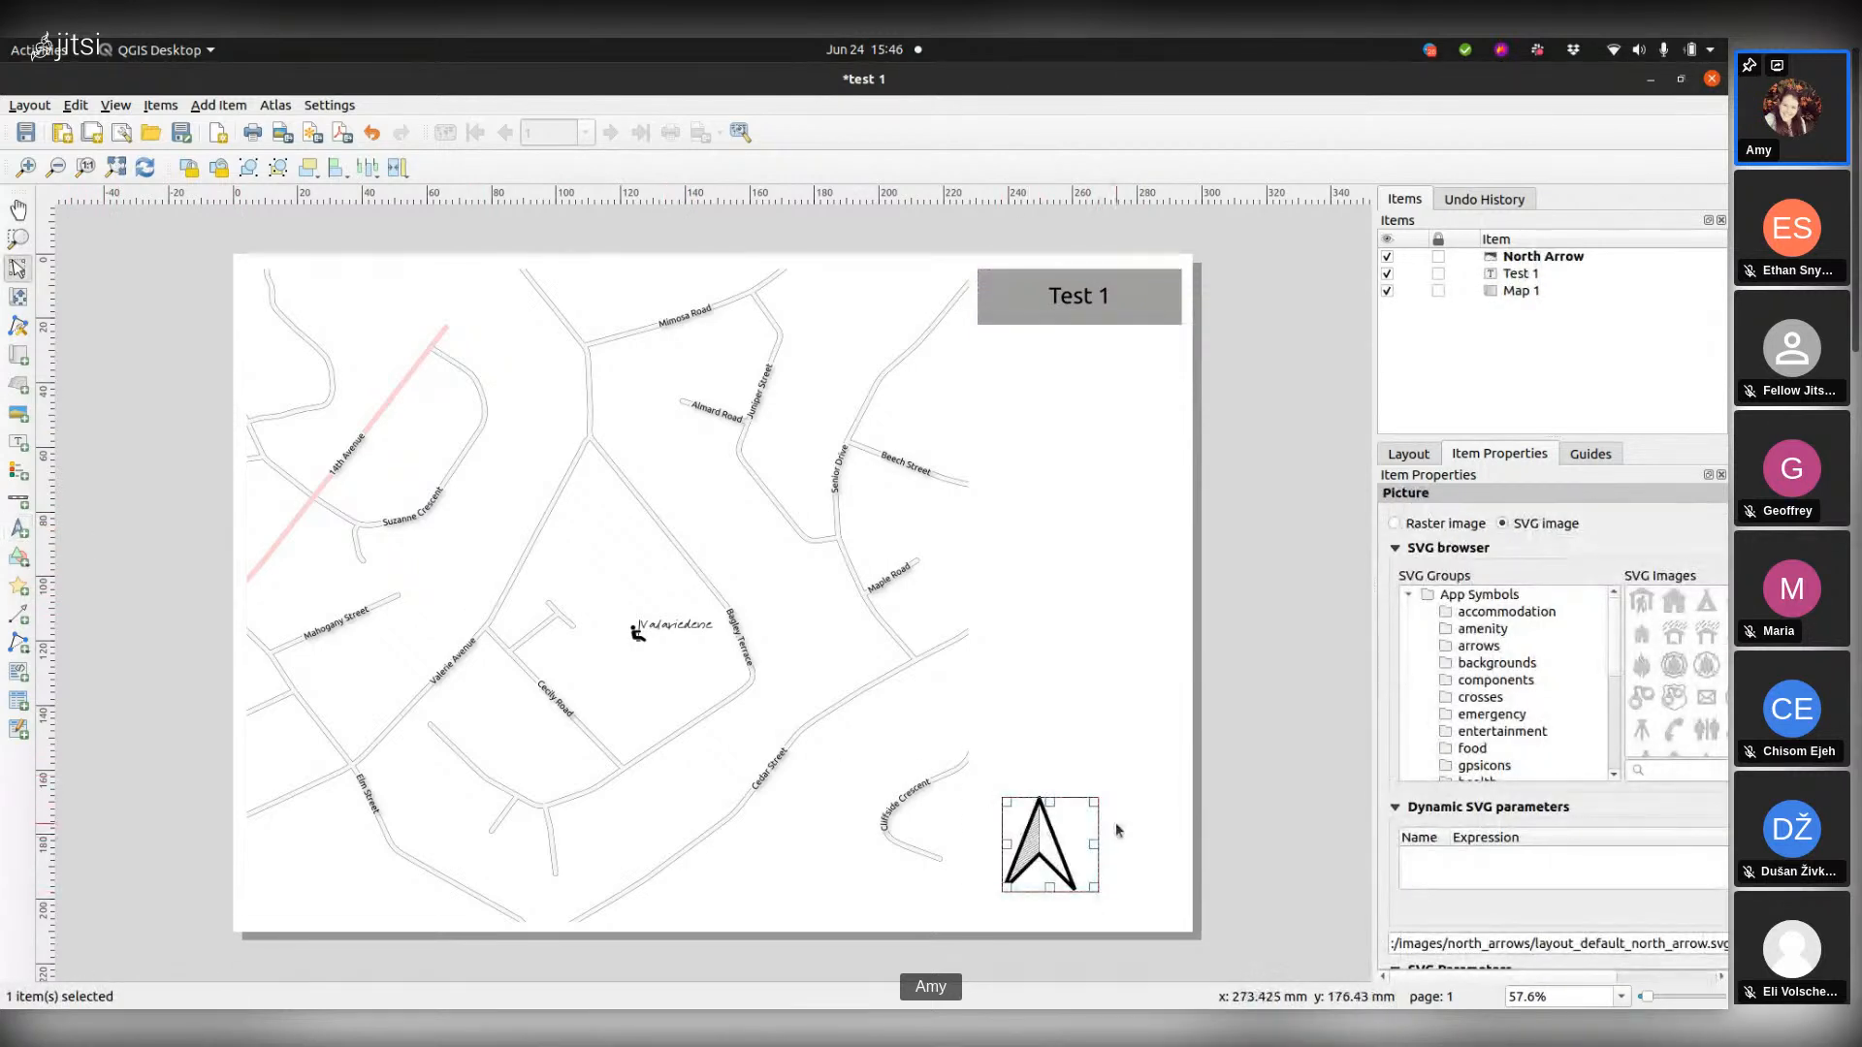
mouse_move(1094, 856)
mouse_down()
mouse_move(1066, 875)
mouse_move(1050, 846)
mouse_move(1123, 862)
mouse_move(1087, 829)
mouse_up()
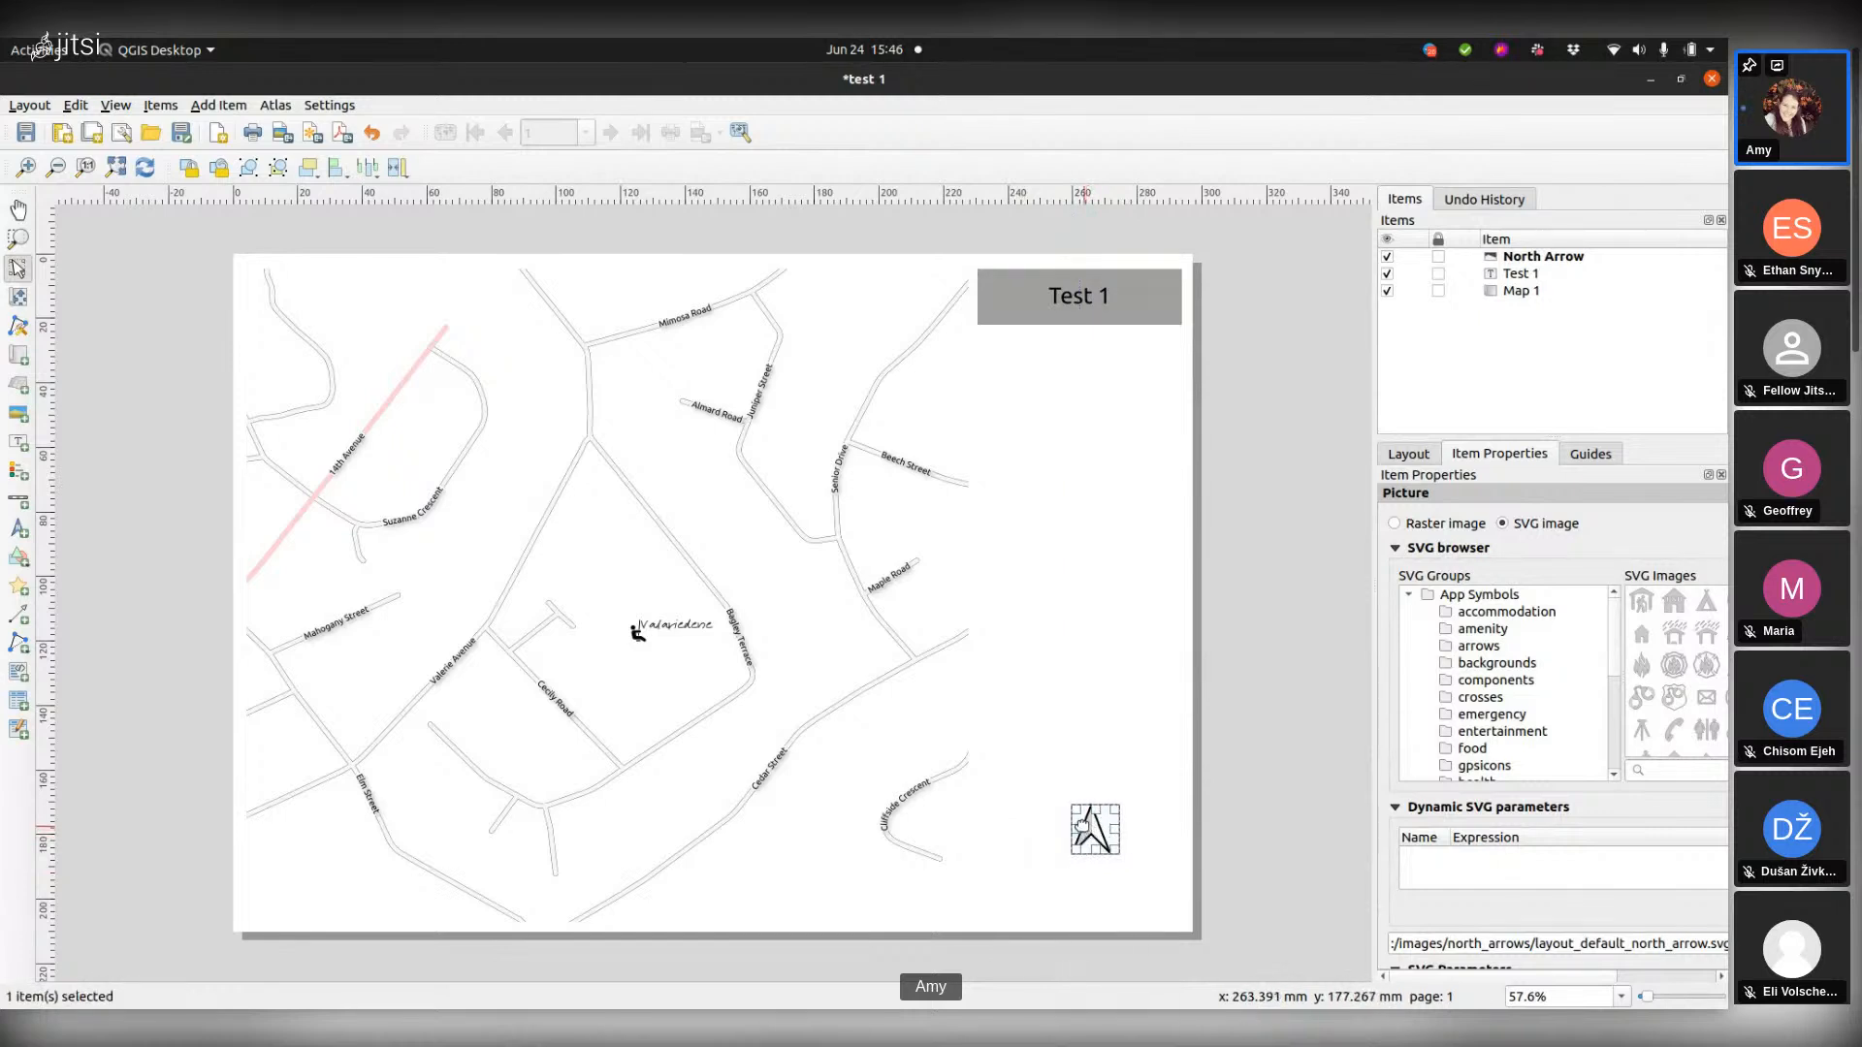
Step: Widen the item properties area and change the north arrow's image to NorthArrow_02.svg from the arrows SVG group
drag(1374, 625, 1107, 621)
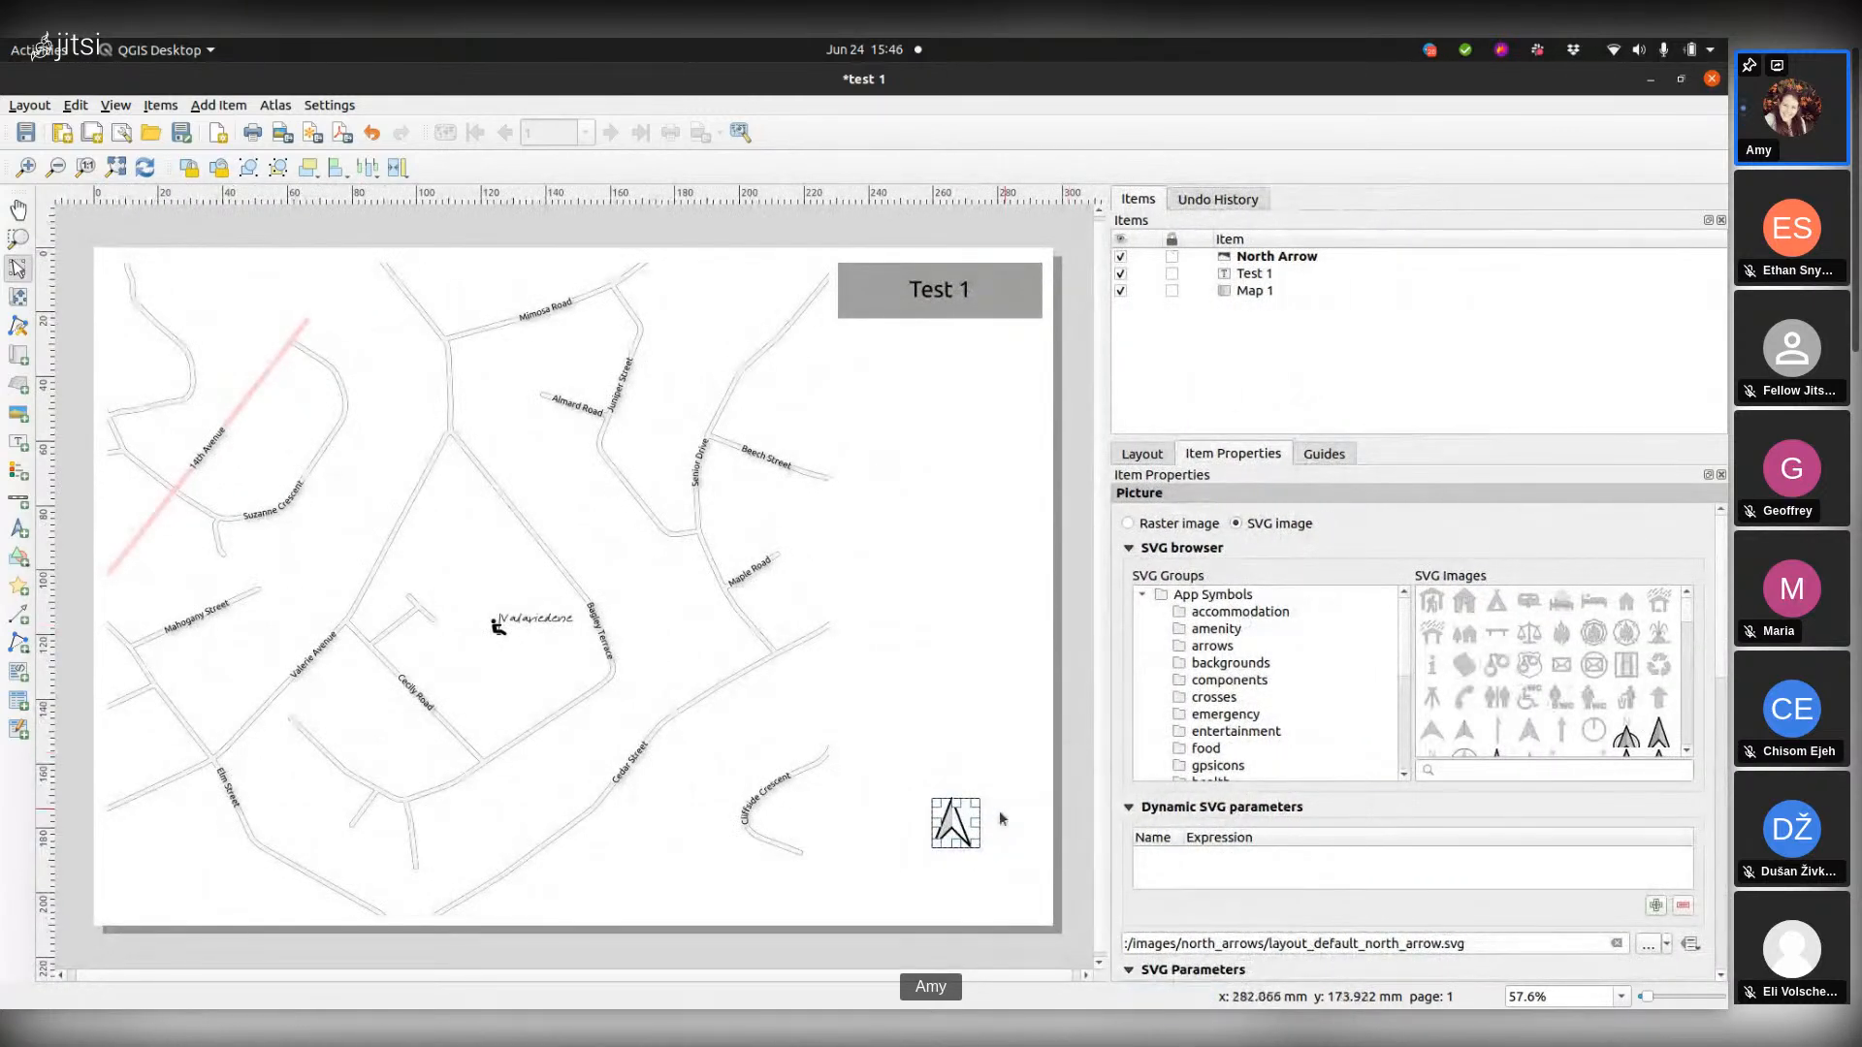
click(1189, 648)
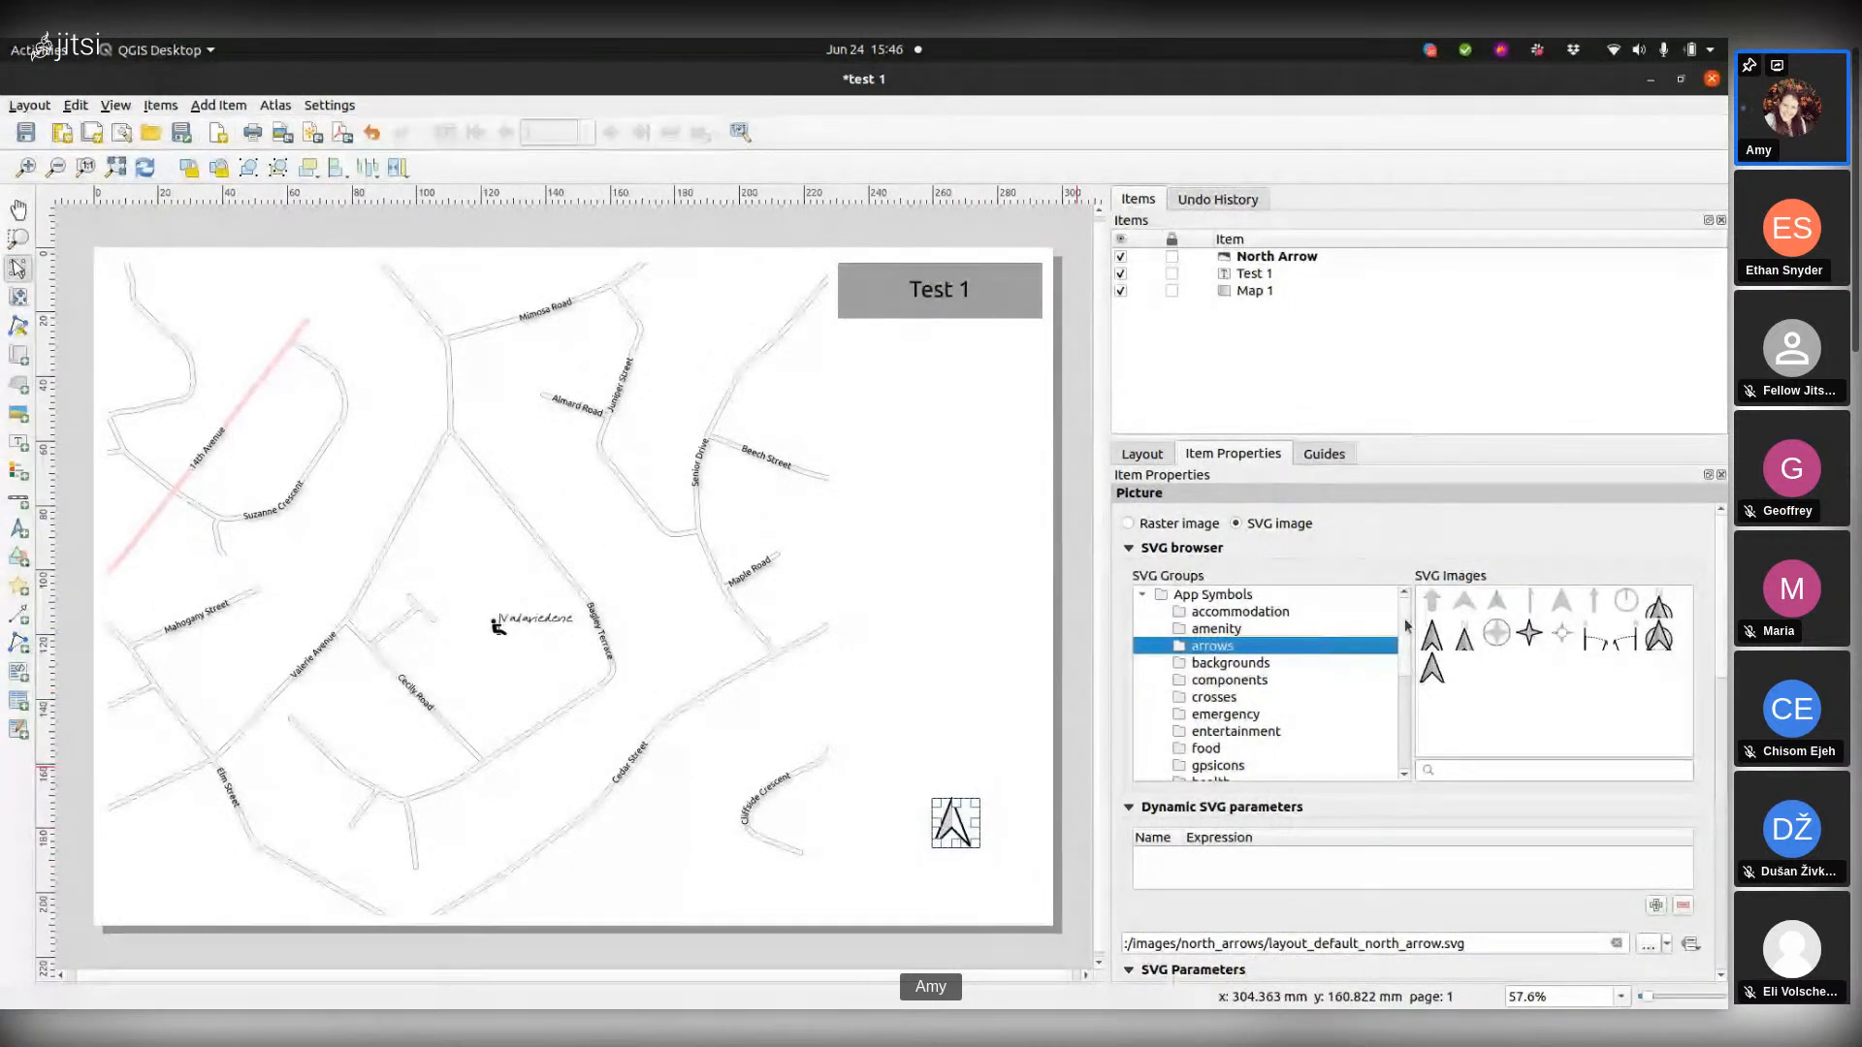
click(1657, 609)
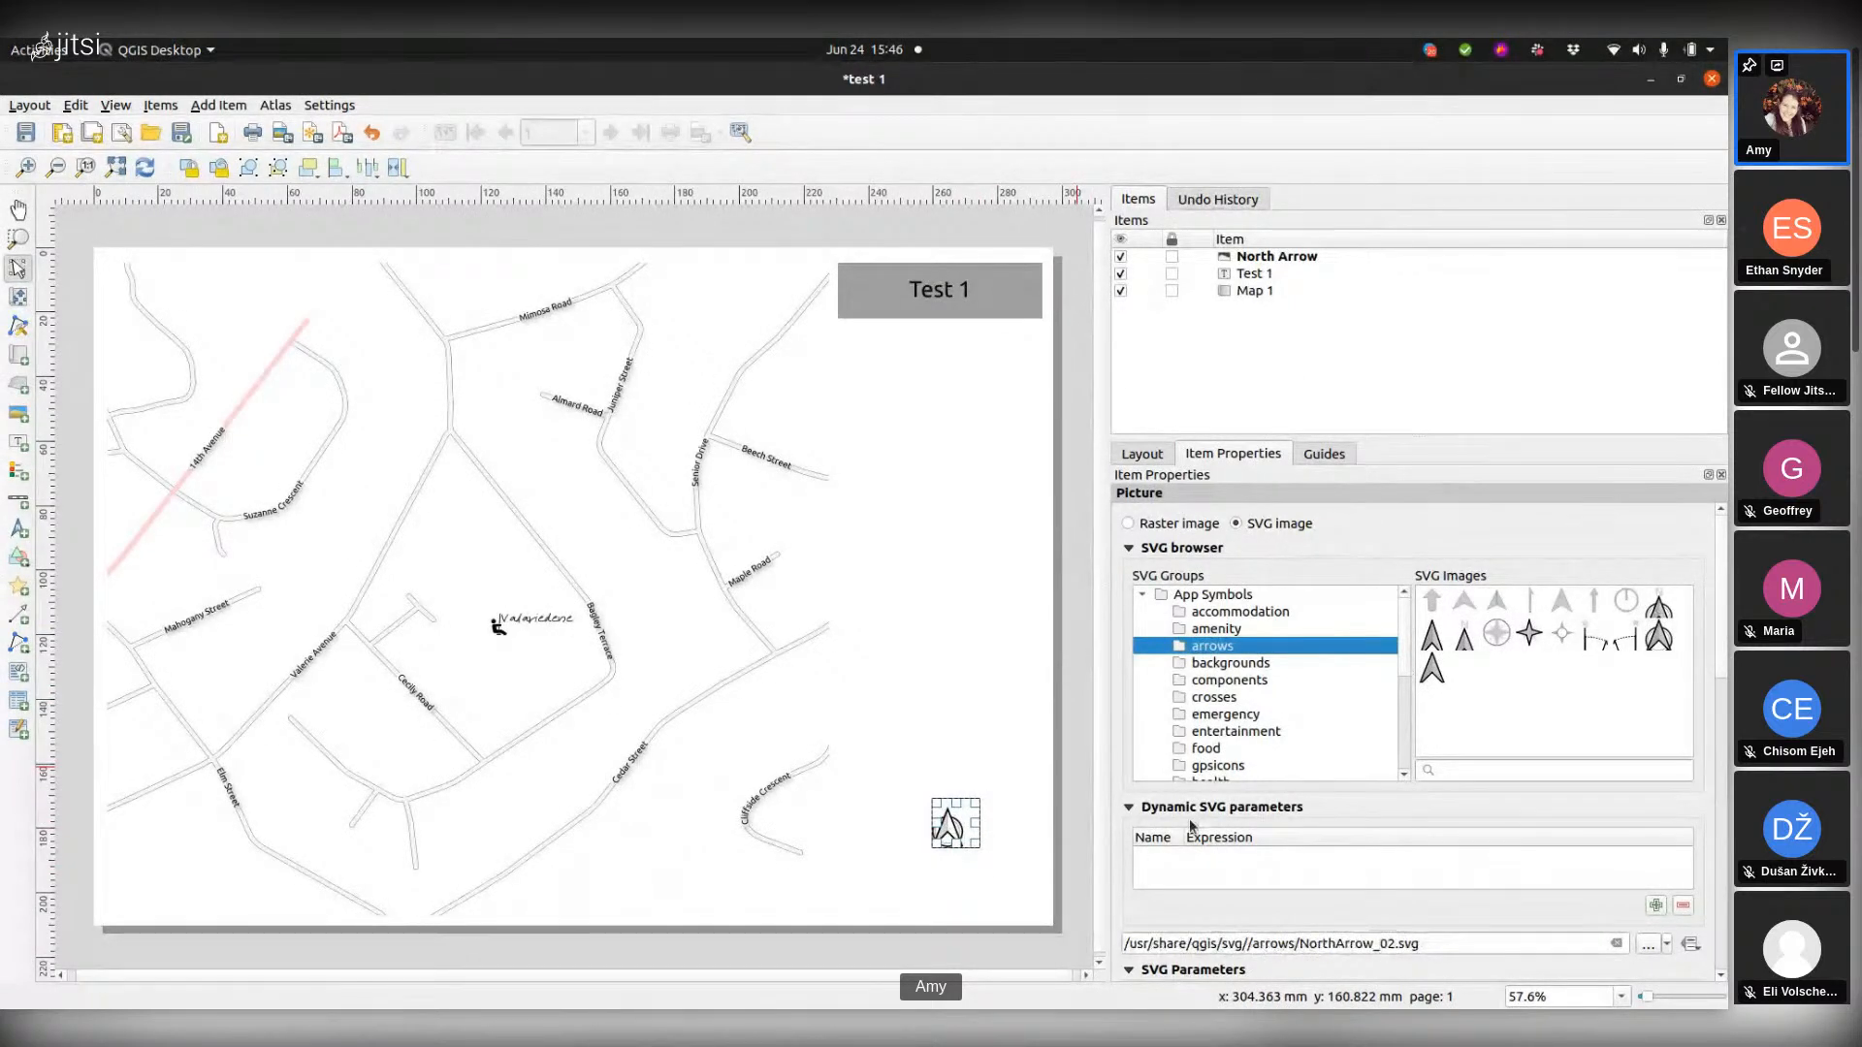
Step: Resize the north arrow using its corners, and delete it from the layout
mouse_move(979, 800)
mouse_down()
mouse_move(1009, 767)
mouse_move(946, 814)
mouse_up()
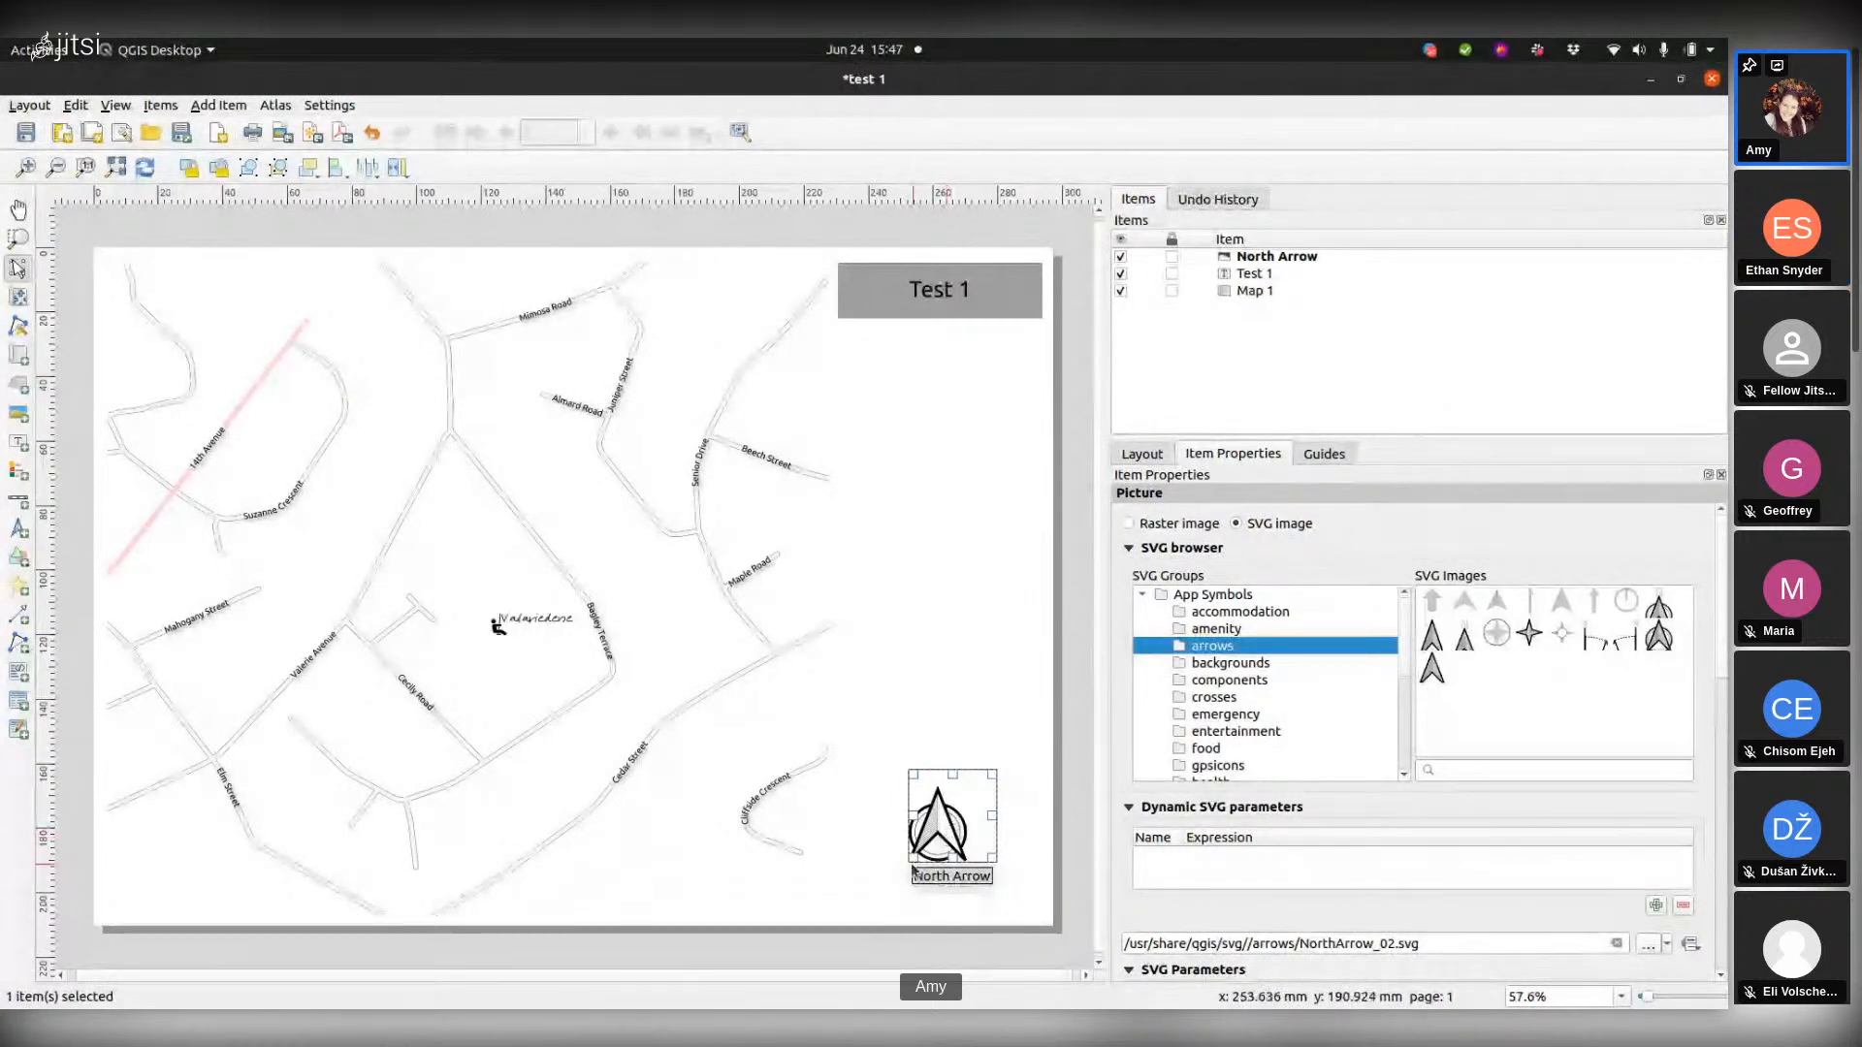
drag(910, 860, 934, 826)
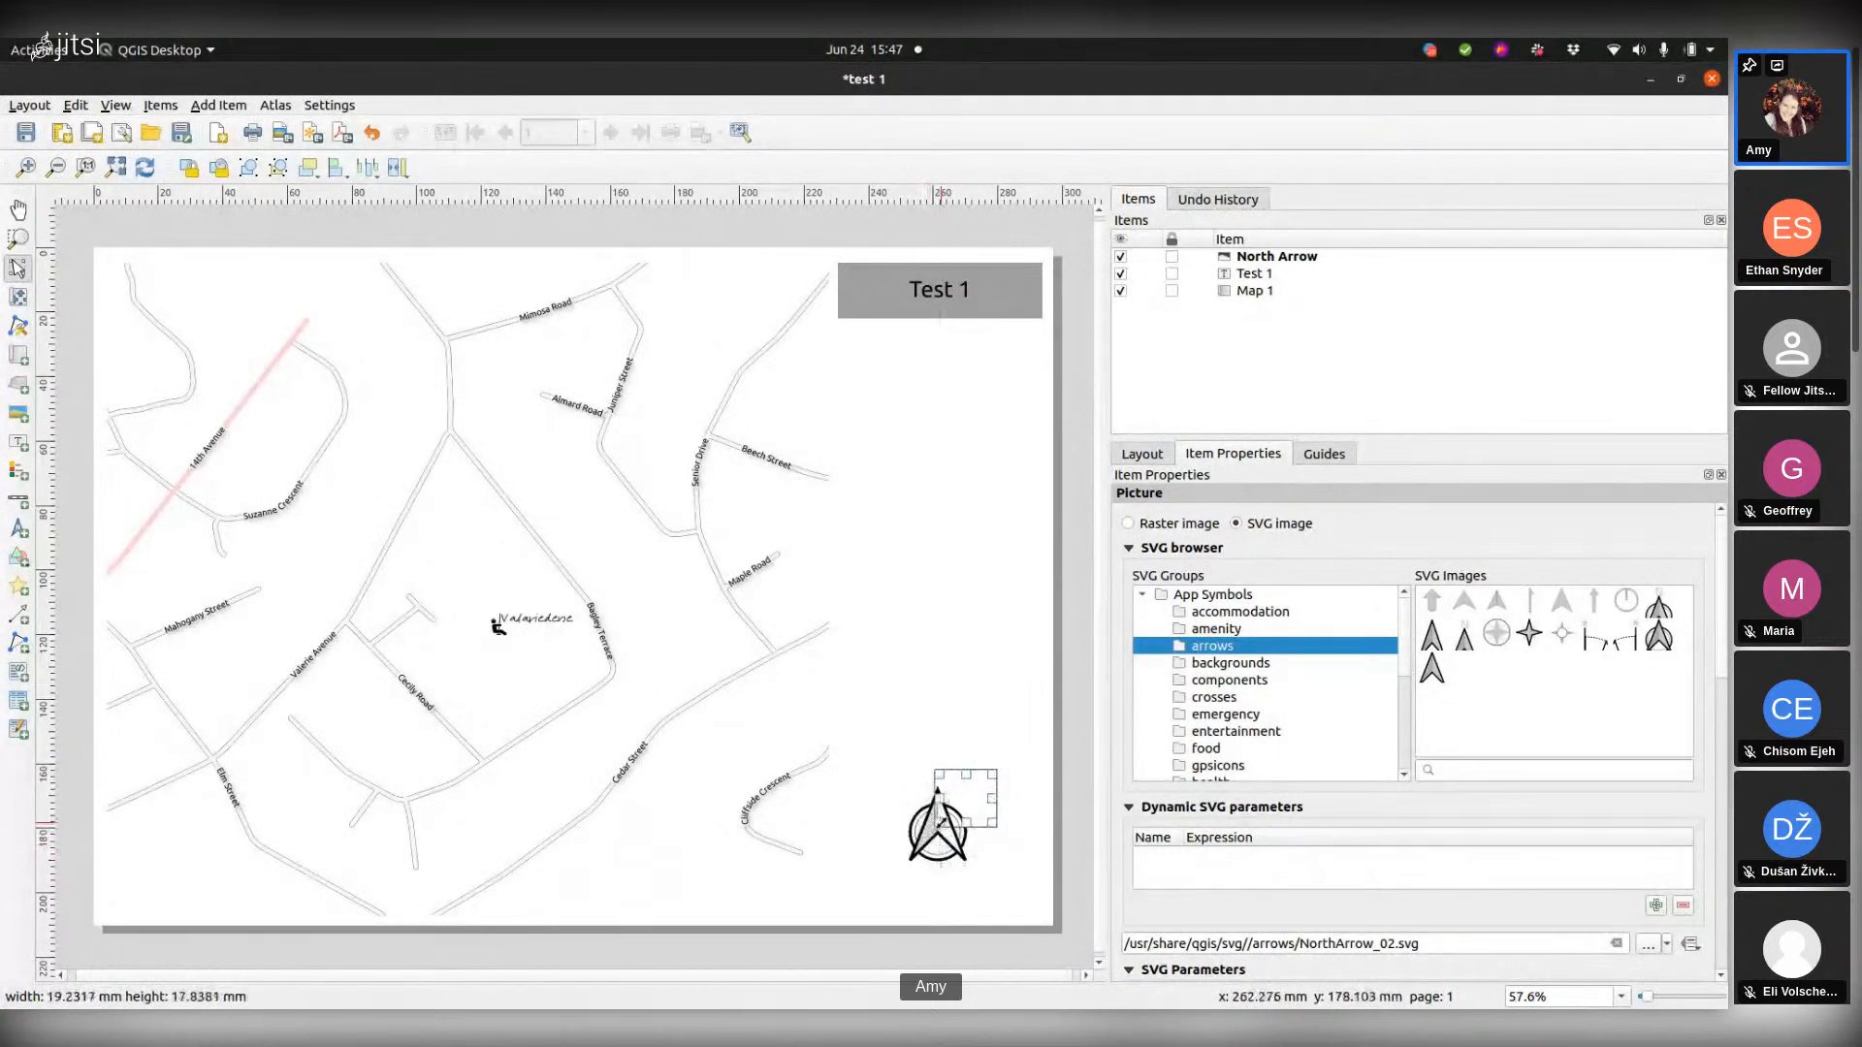
drag(996, 771, 982, 773)
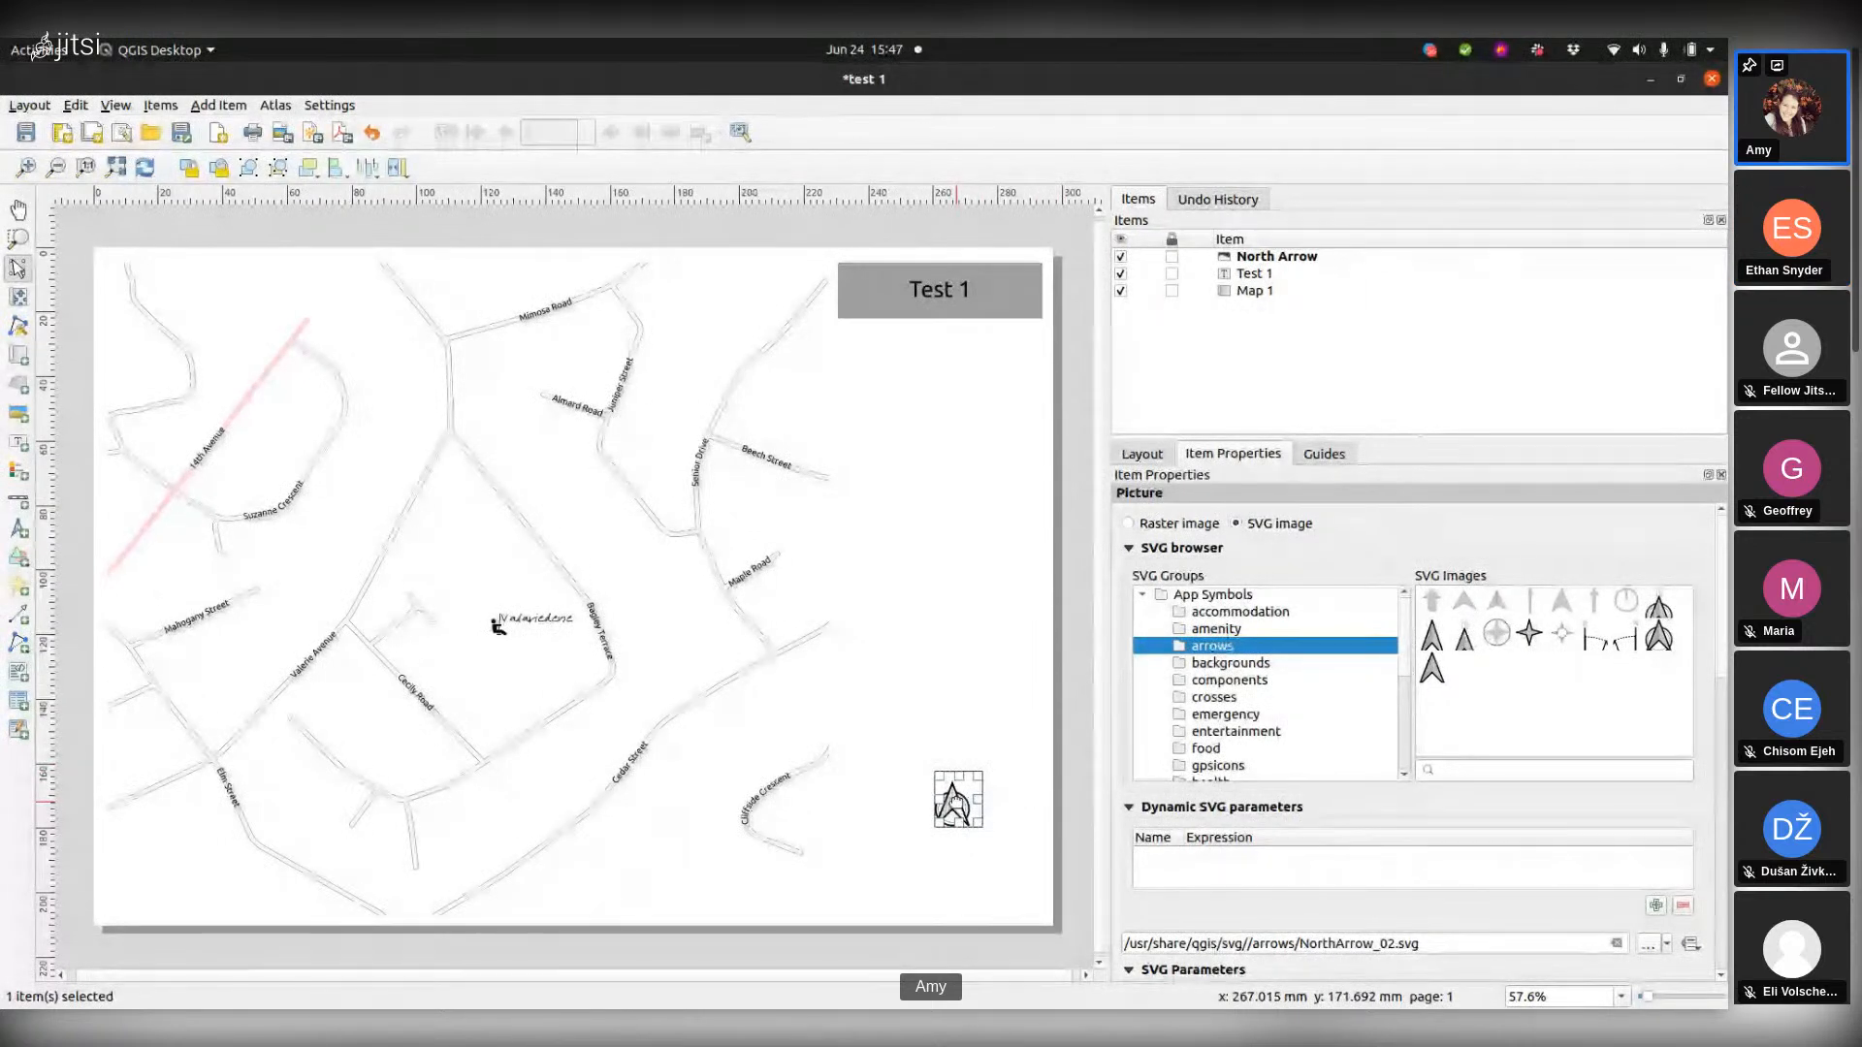
key(Delete)
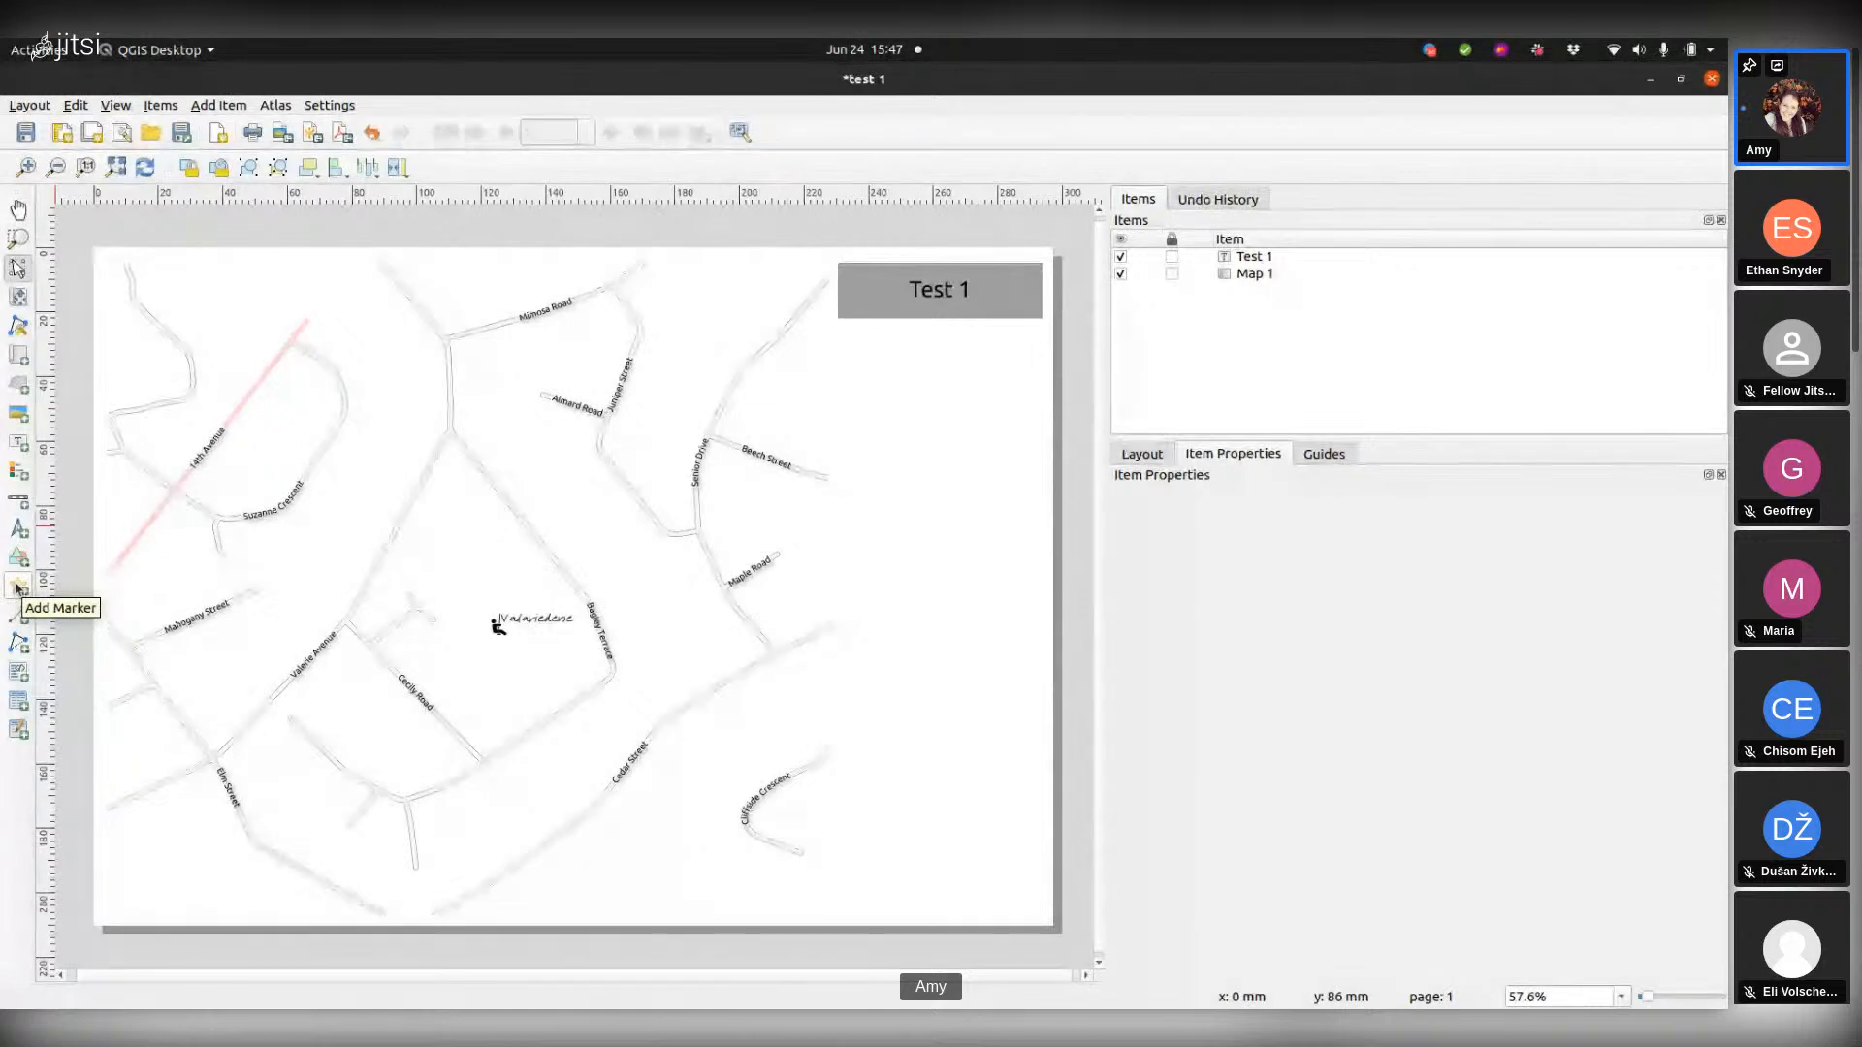
Step: Add a marker in the blank lower area beside the map and sync its rotation with Map 1
click(17, 588)
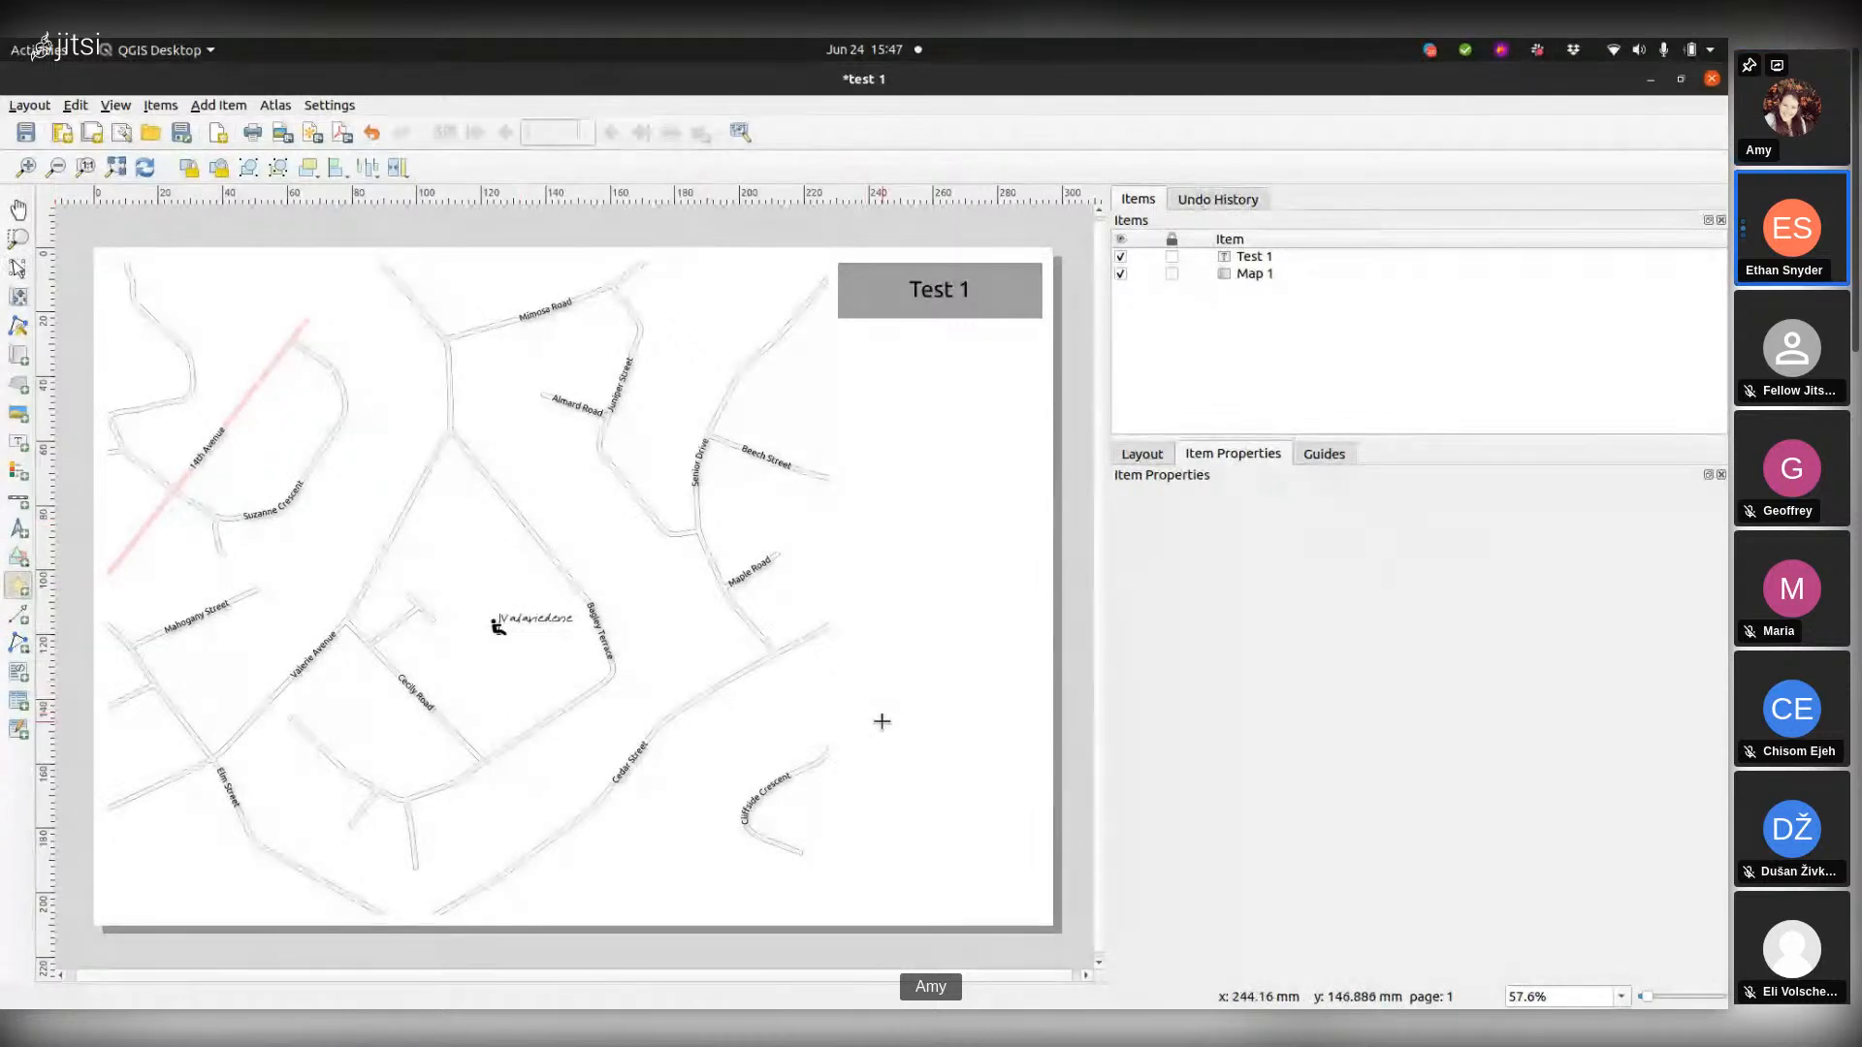
click(941, 811)
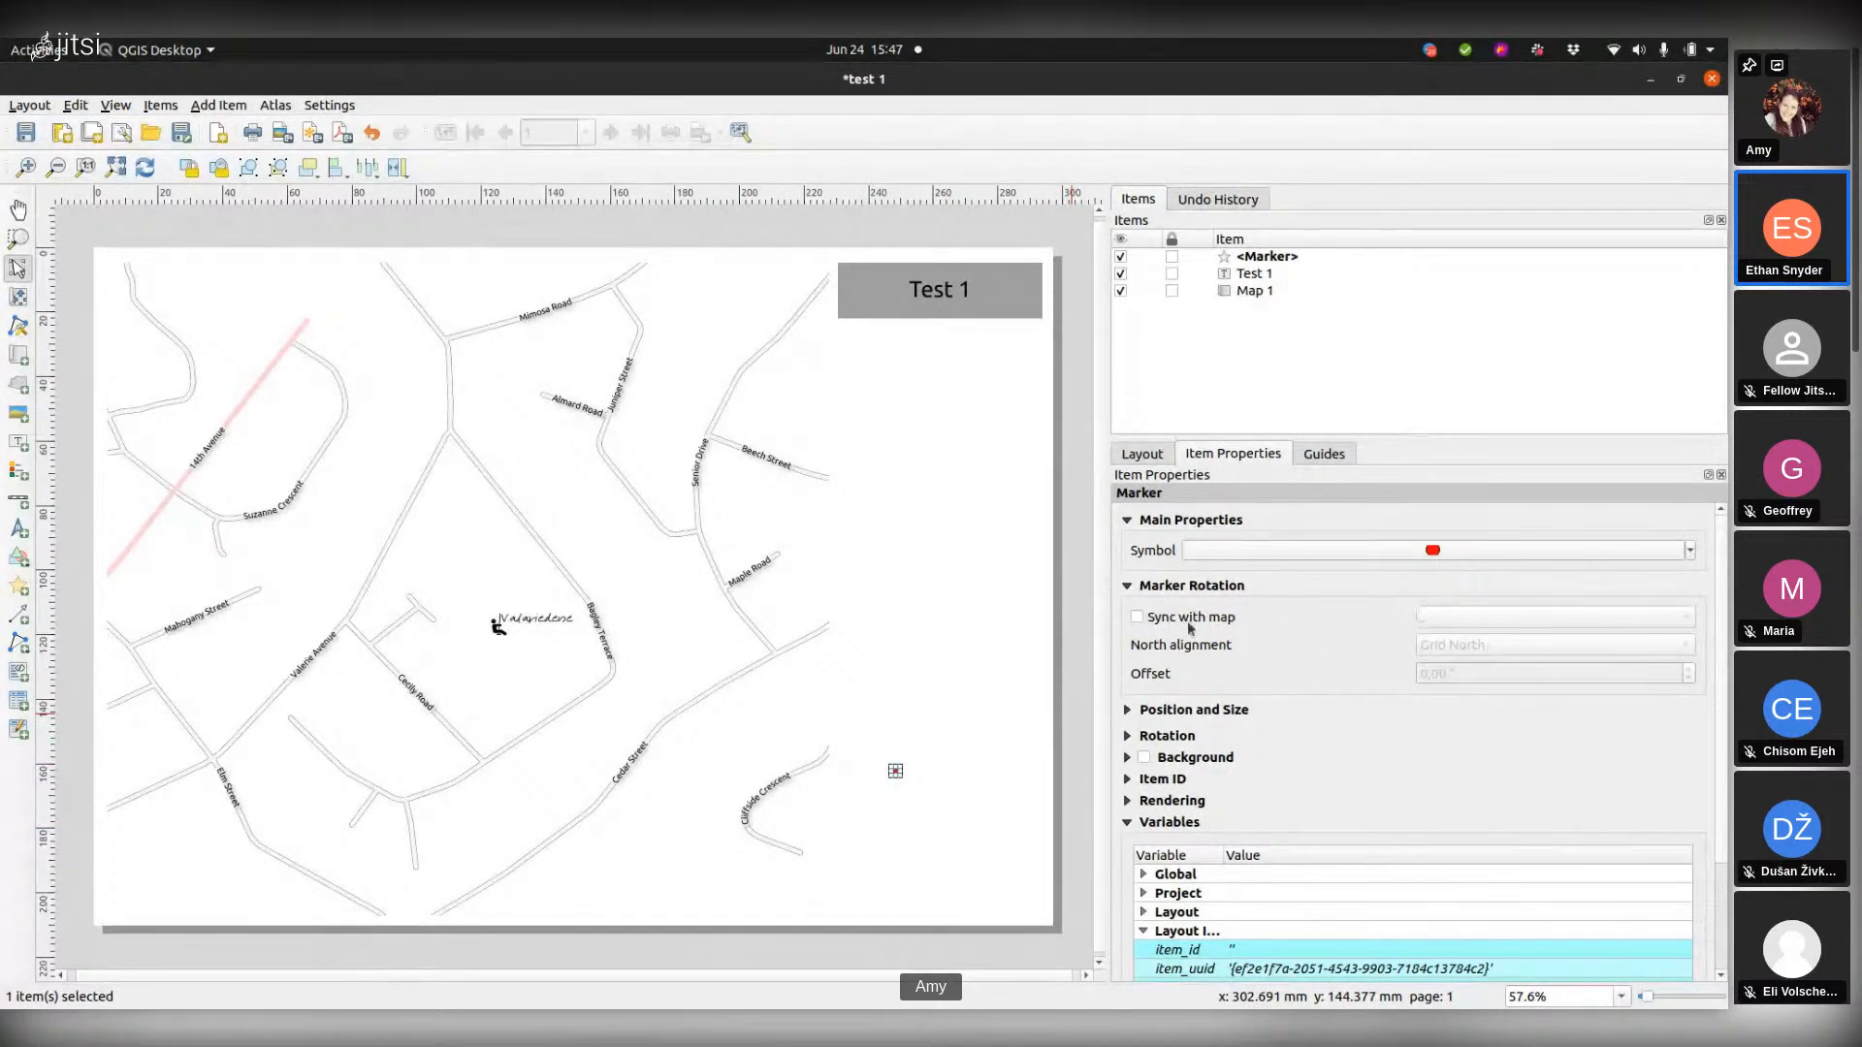
click(1138, 619)
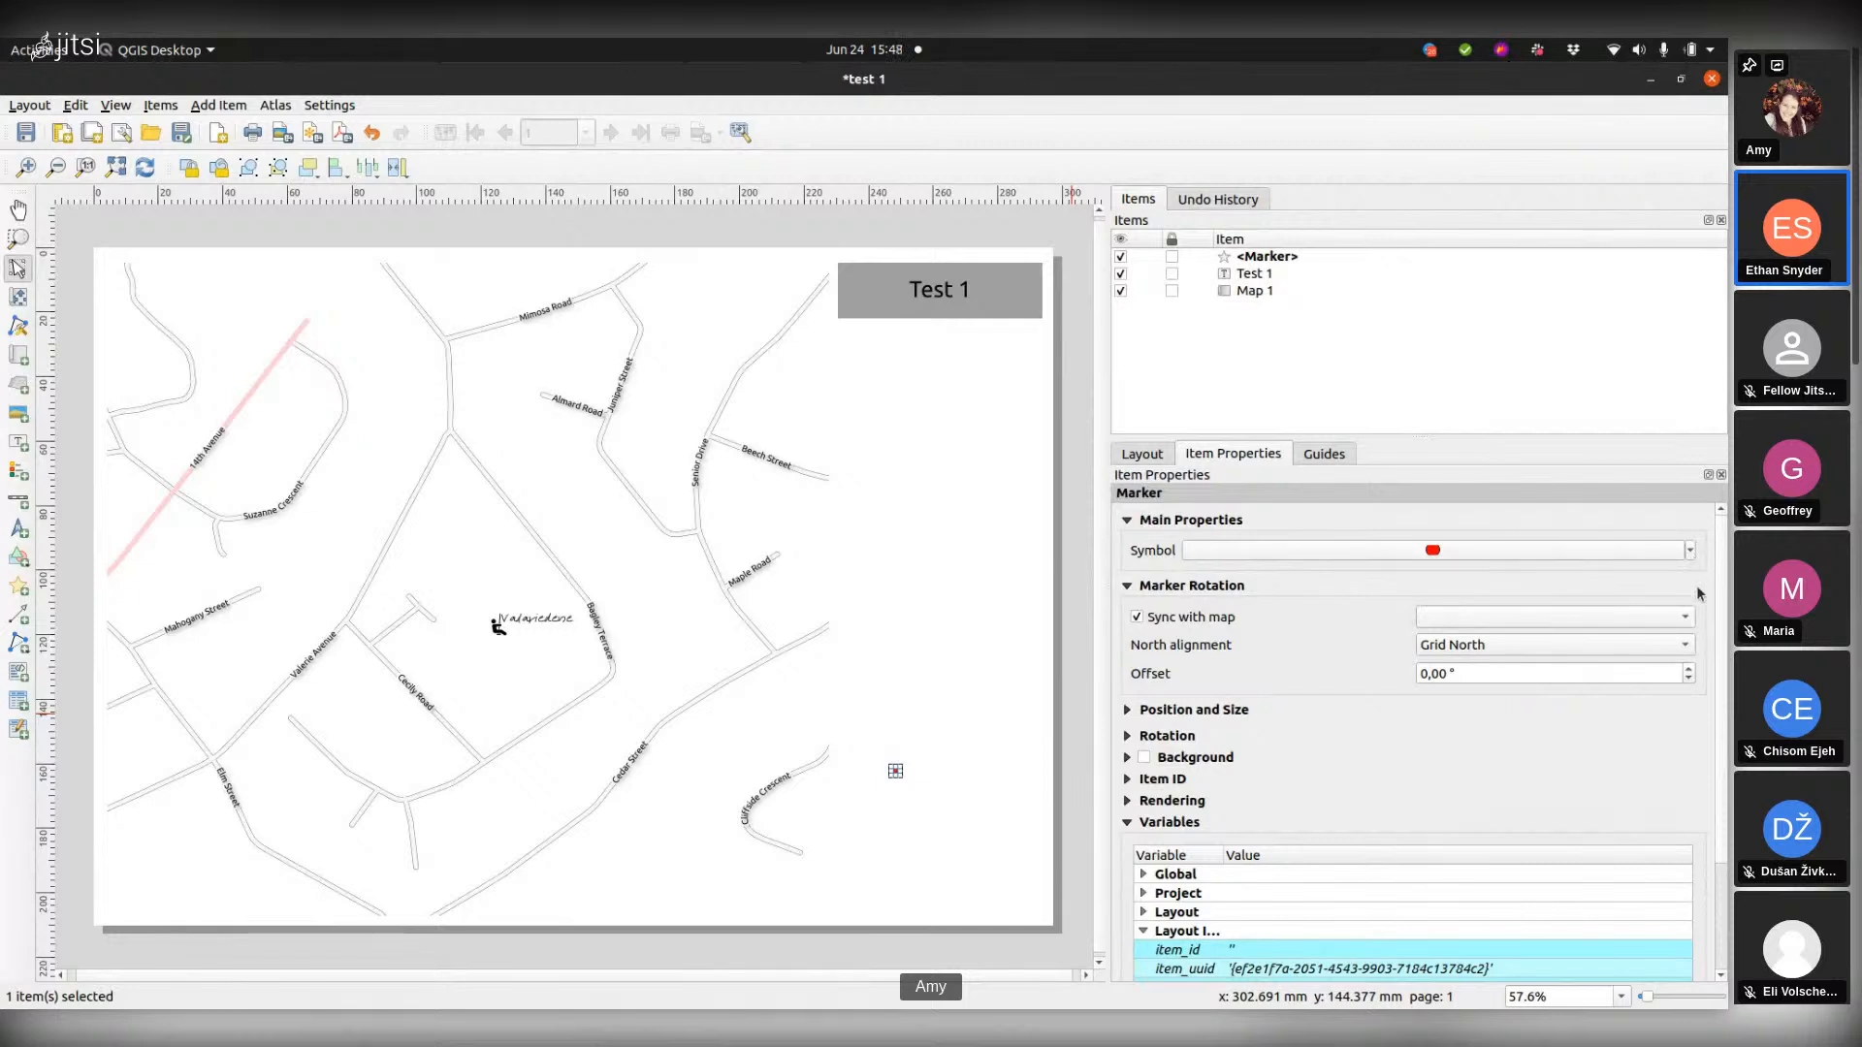
click(1682, 650)
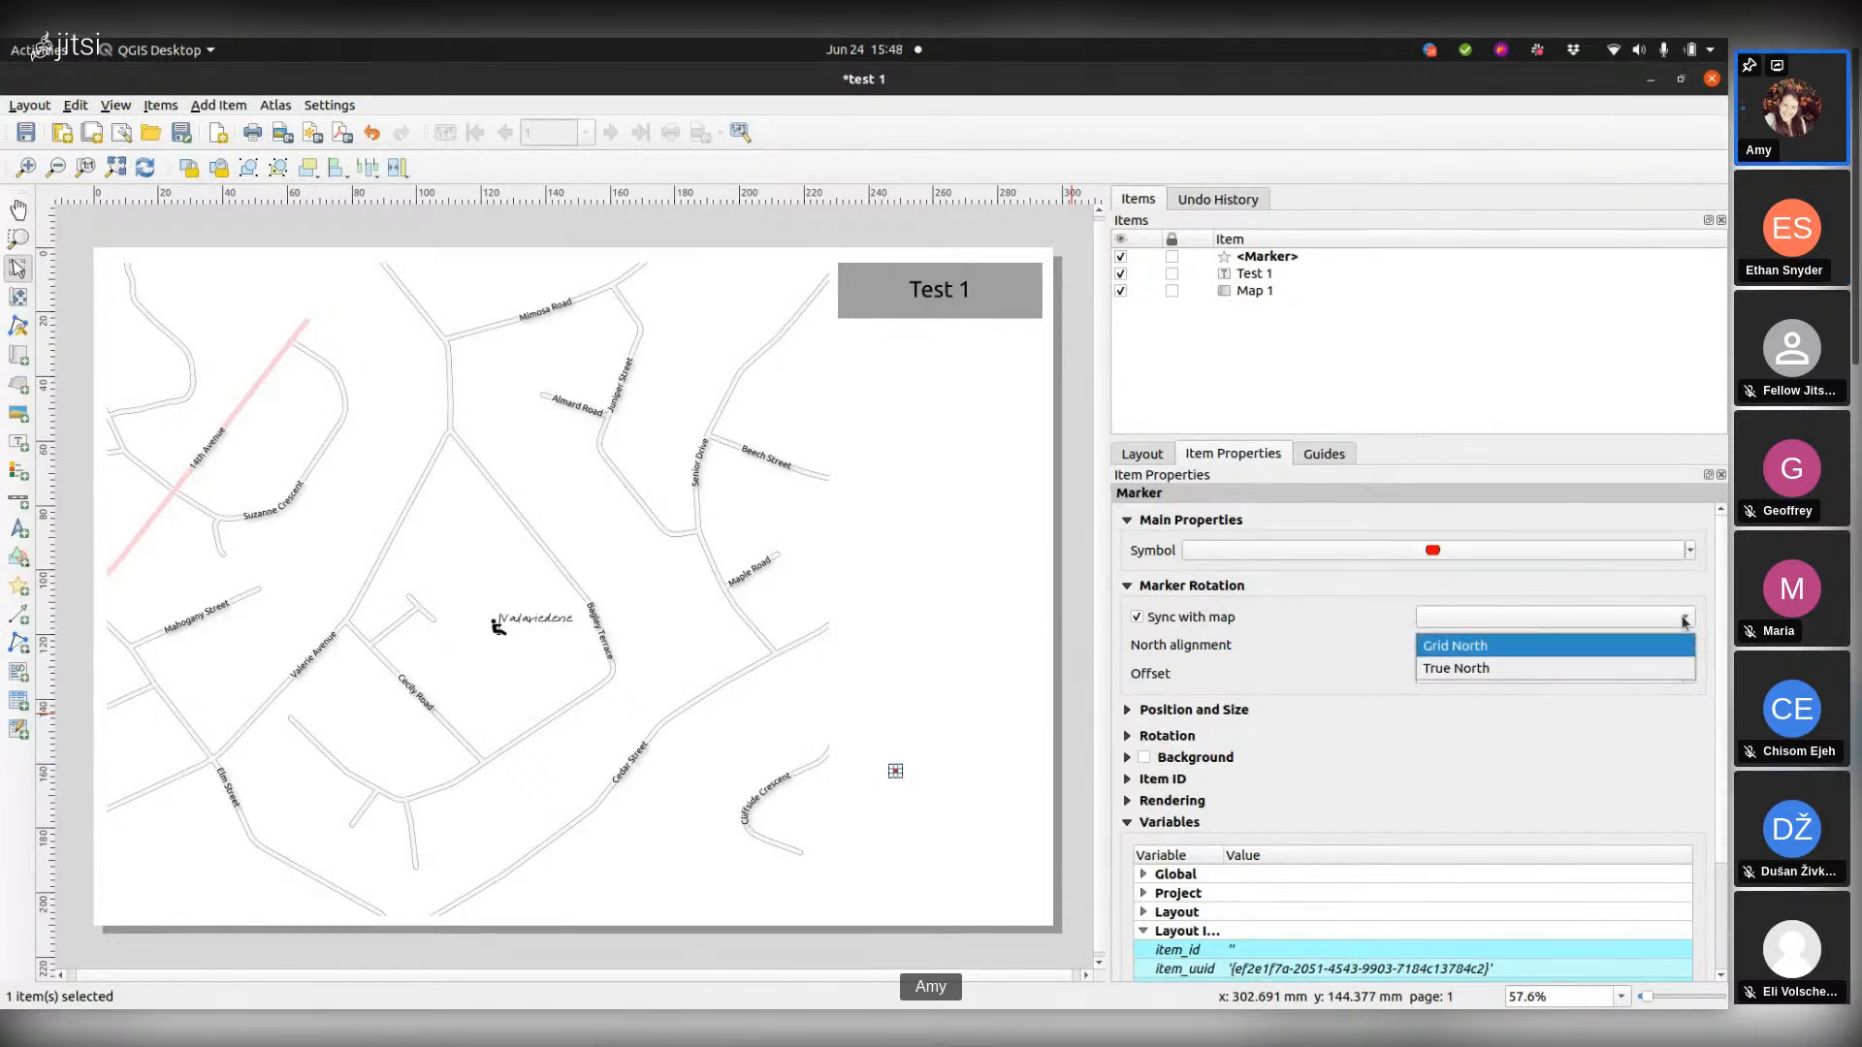
click(1685, 624)
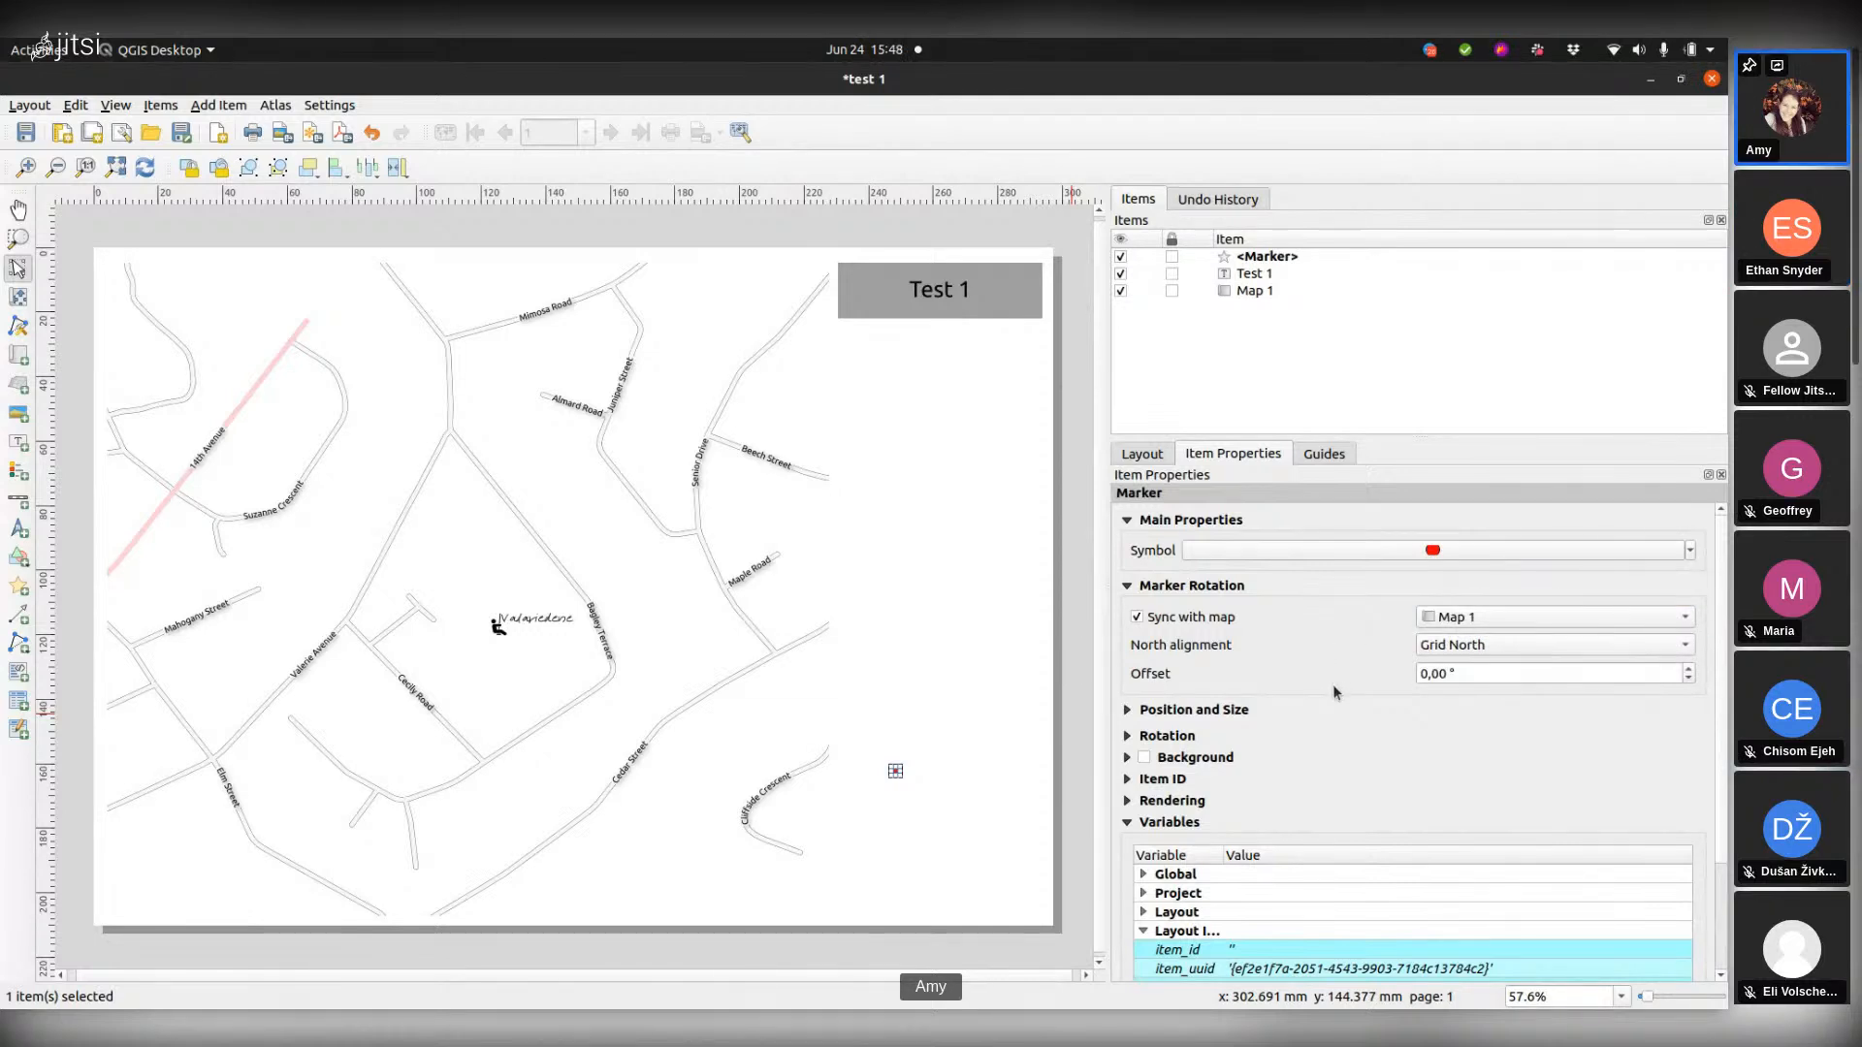
Step: Change the marker's symbol layer type to SVG Marker and choose a north arrow image from the arrows SVG group
click(1692, 551)
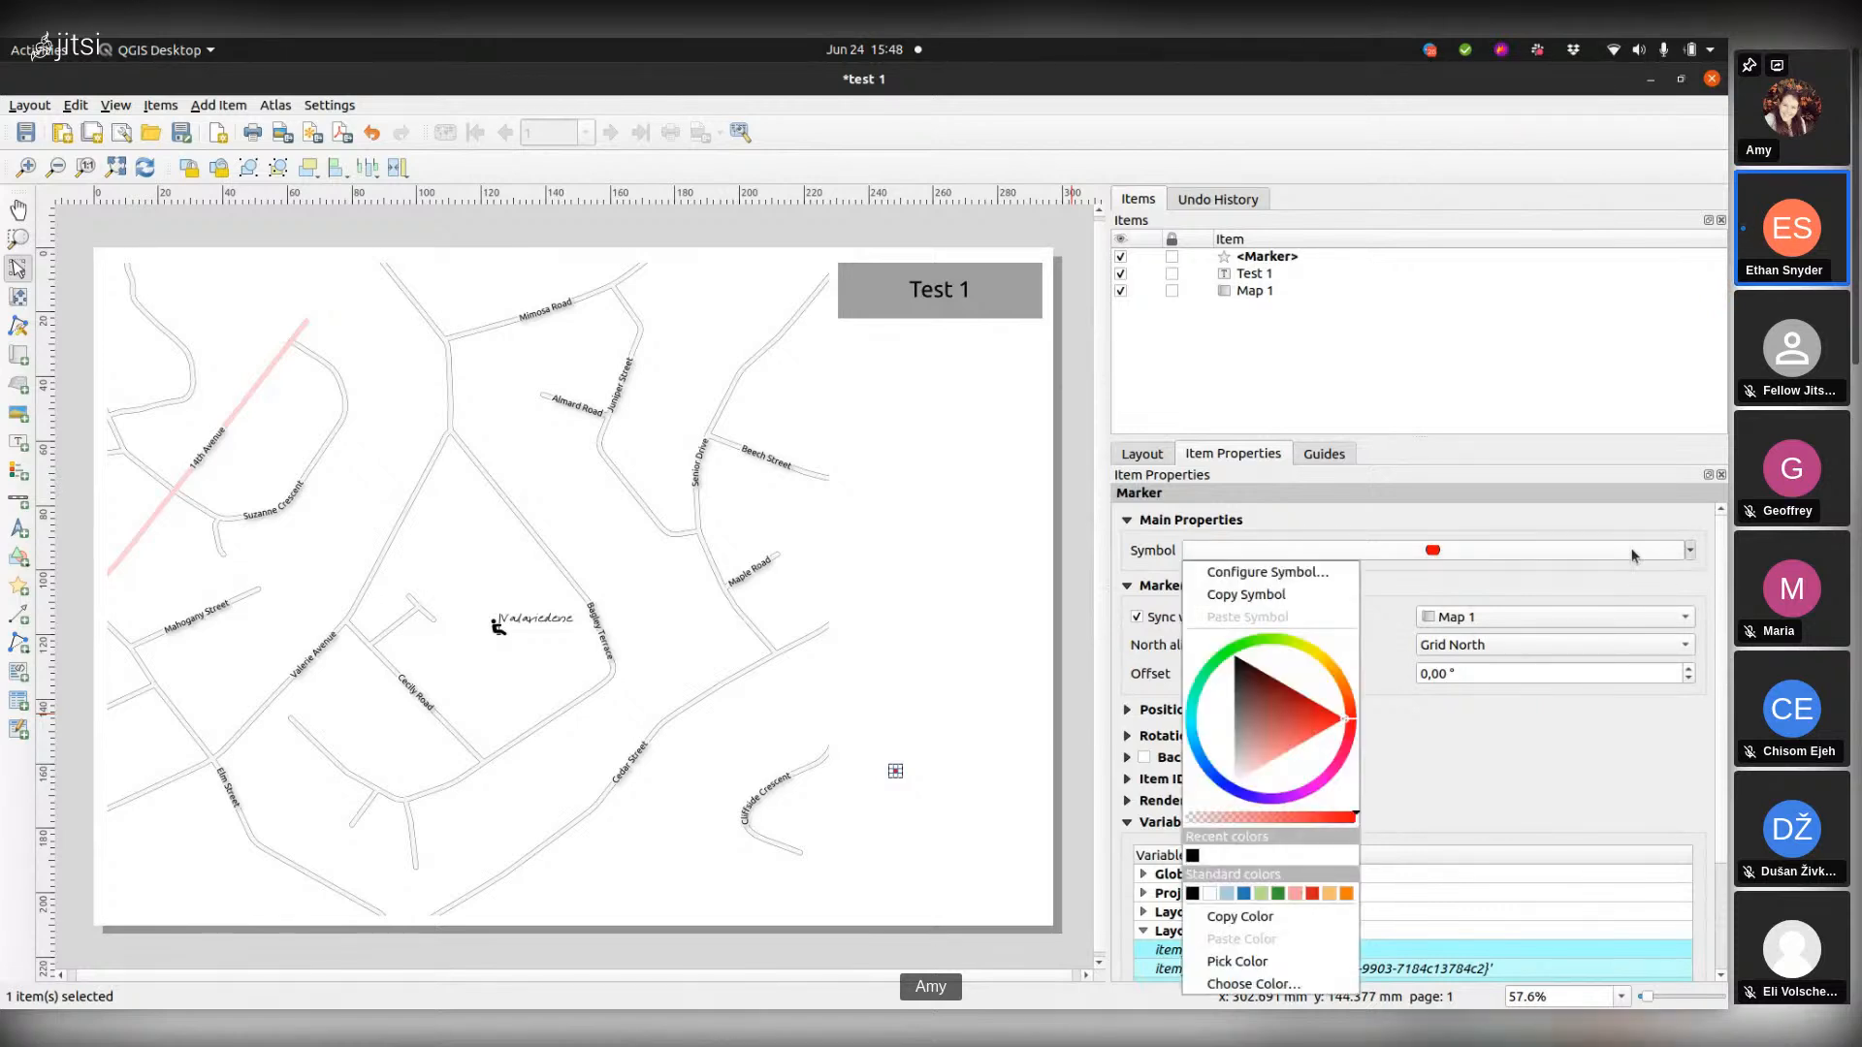
click(1426, 555)
click(1429, 552)
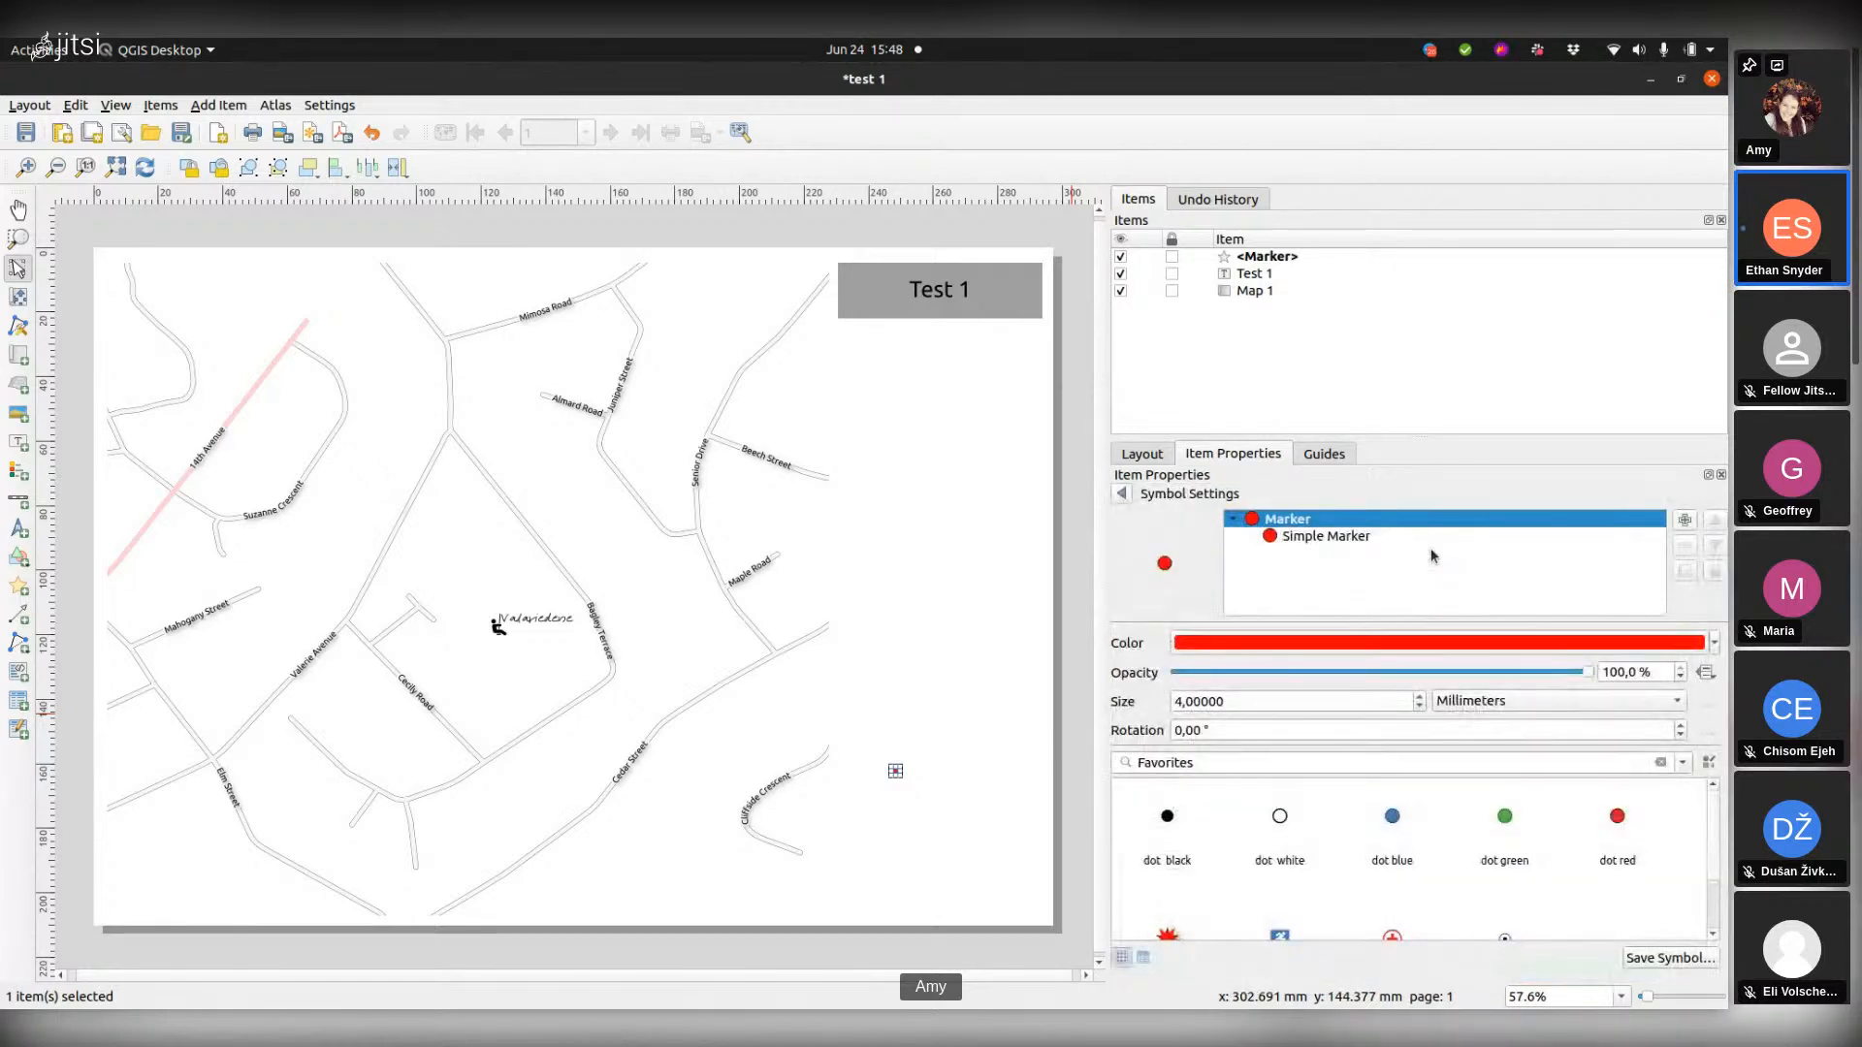
click(1327, 536)
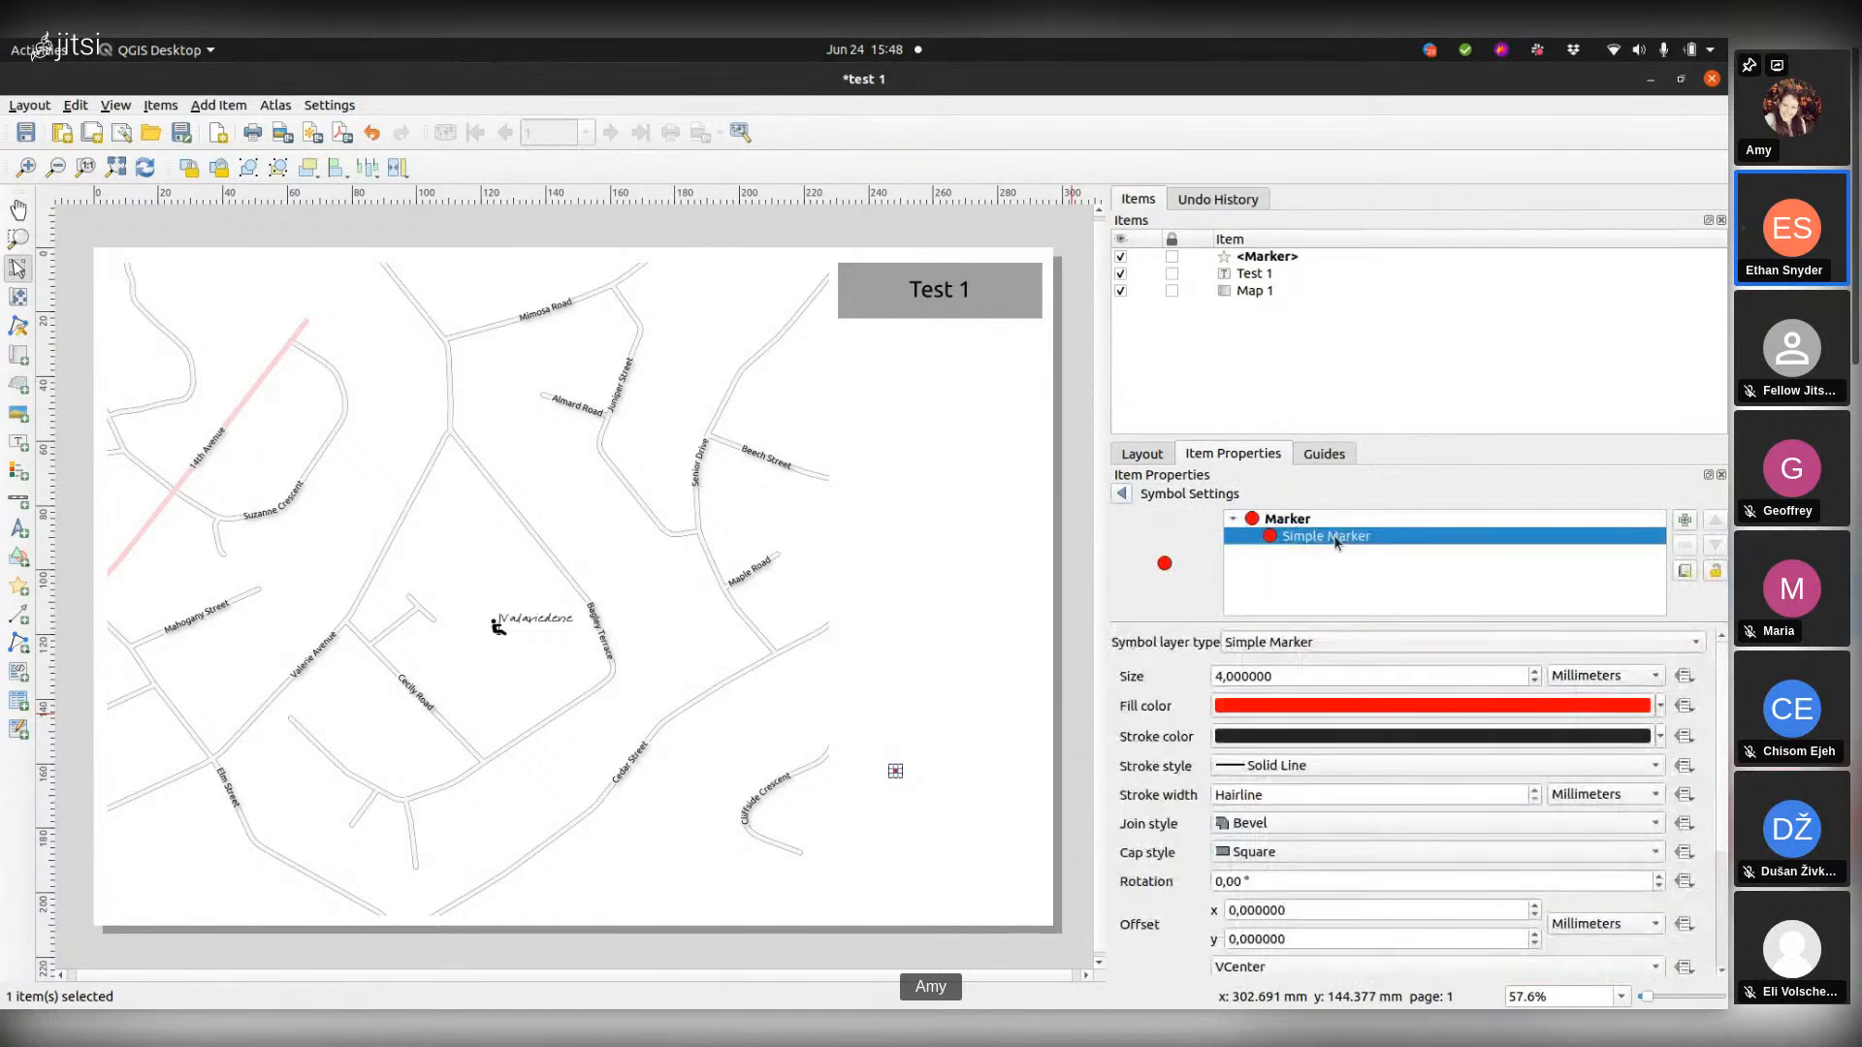
click(1581, 642)
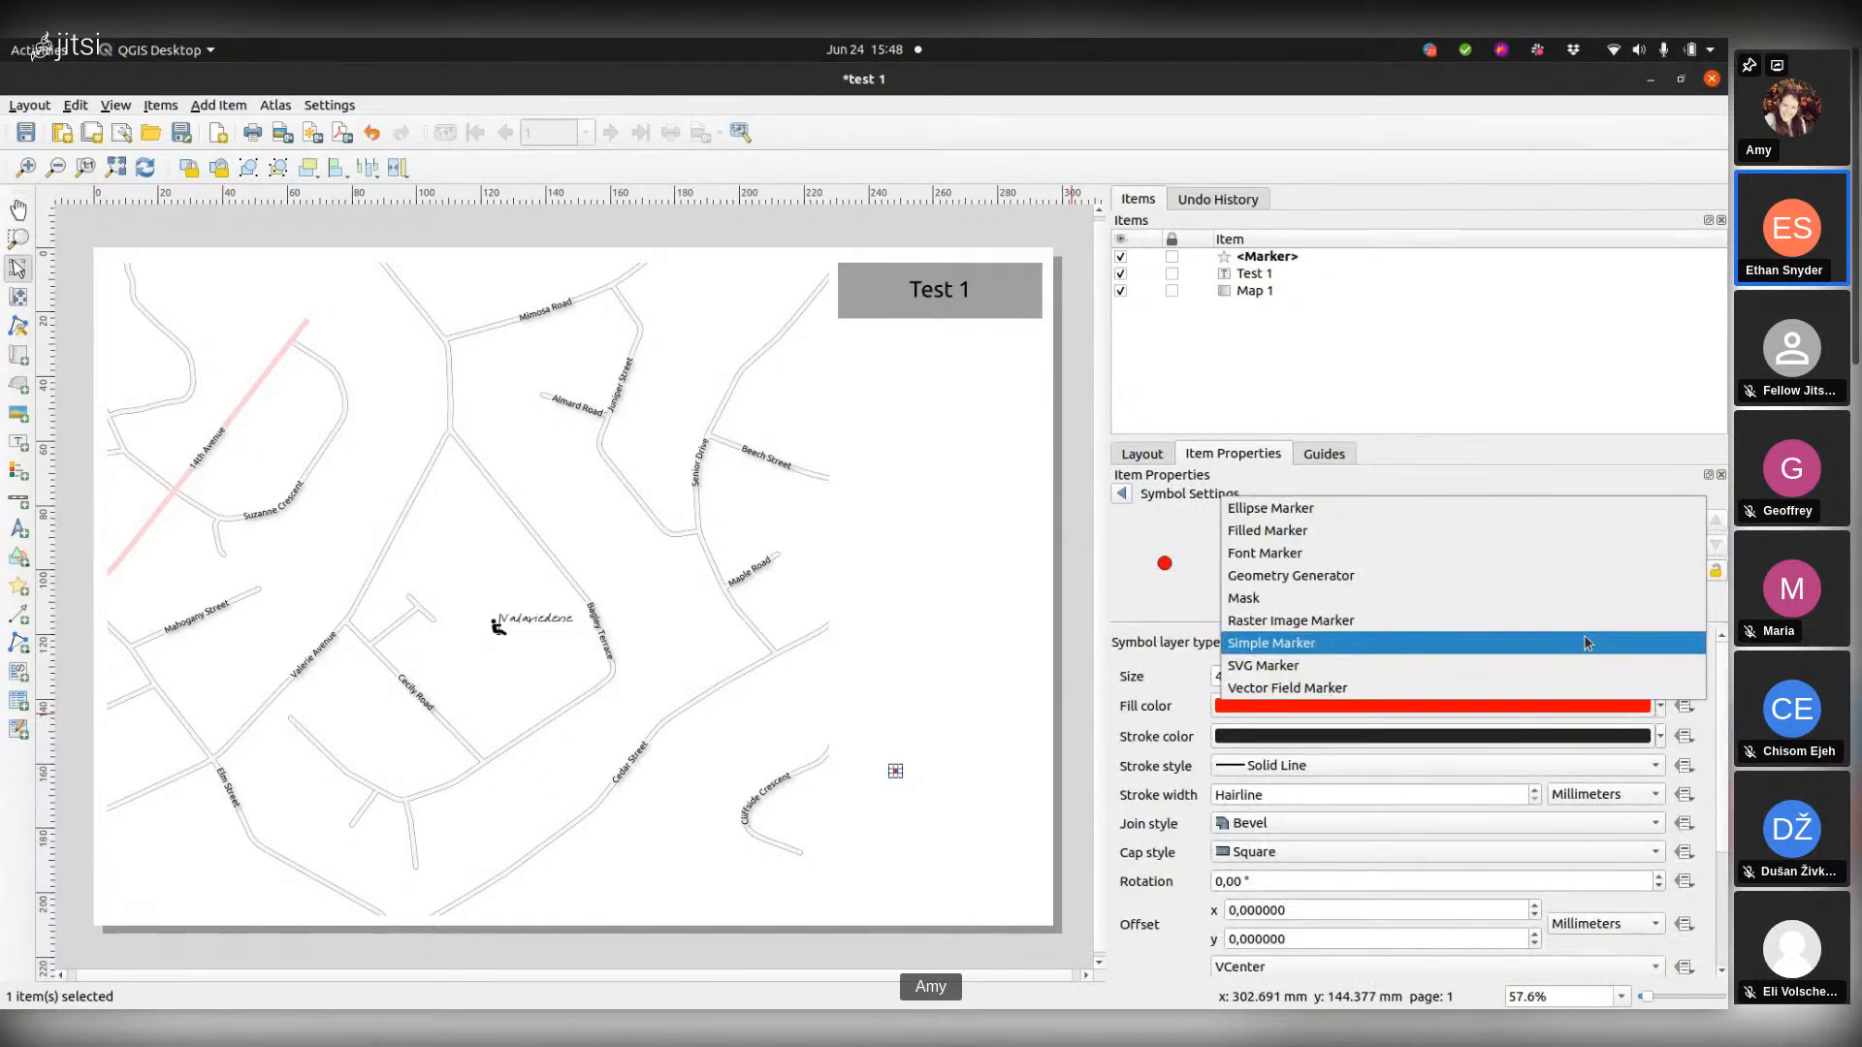
click(1264, 668)
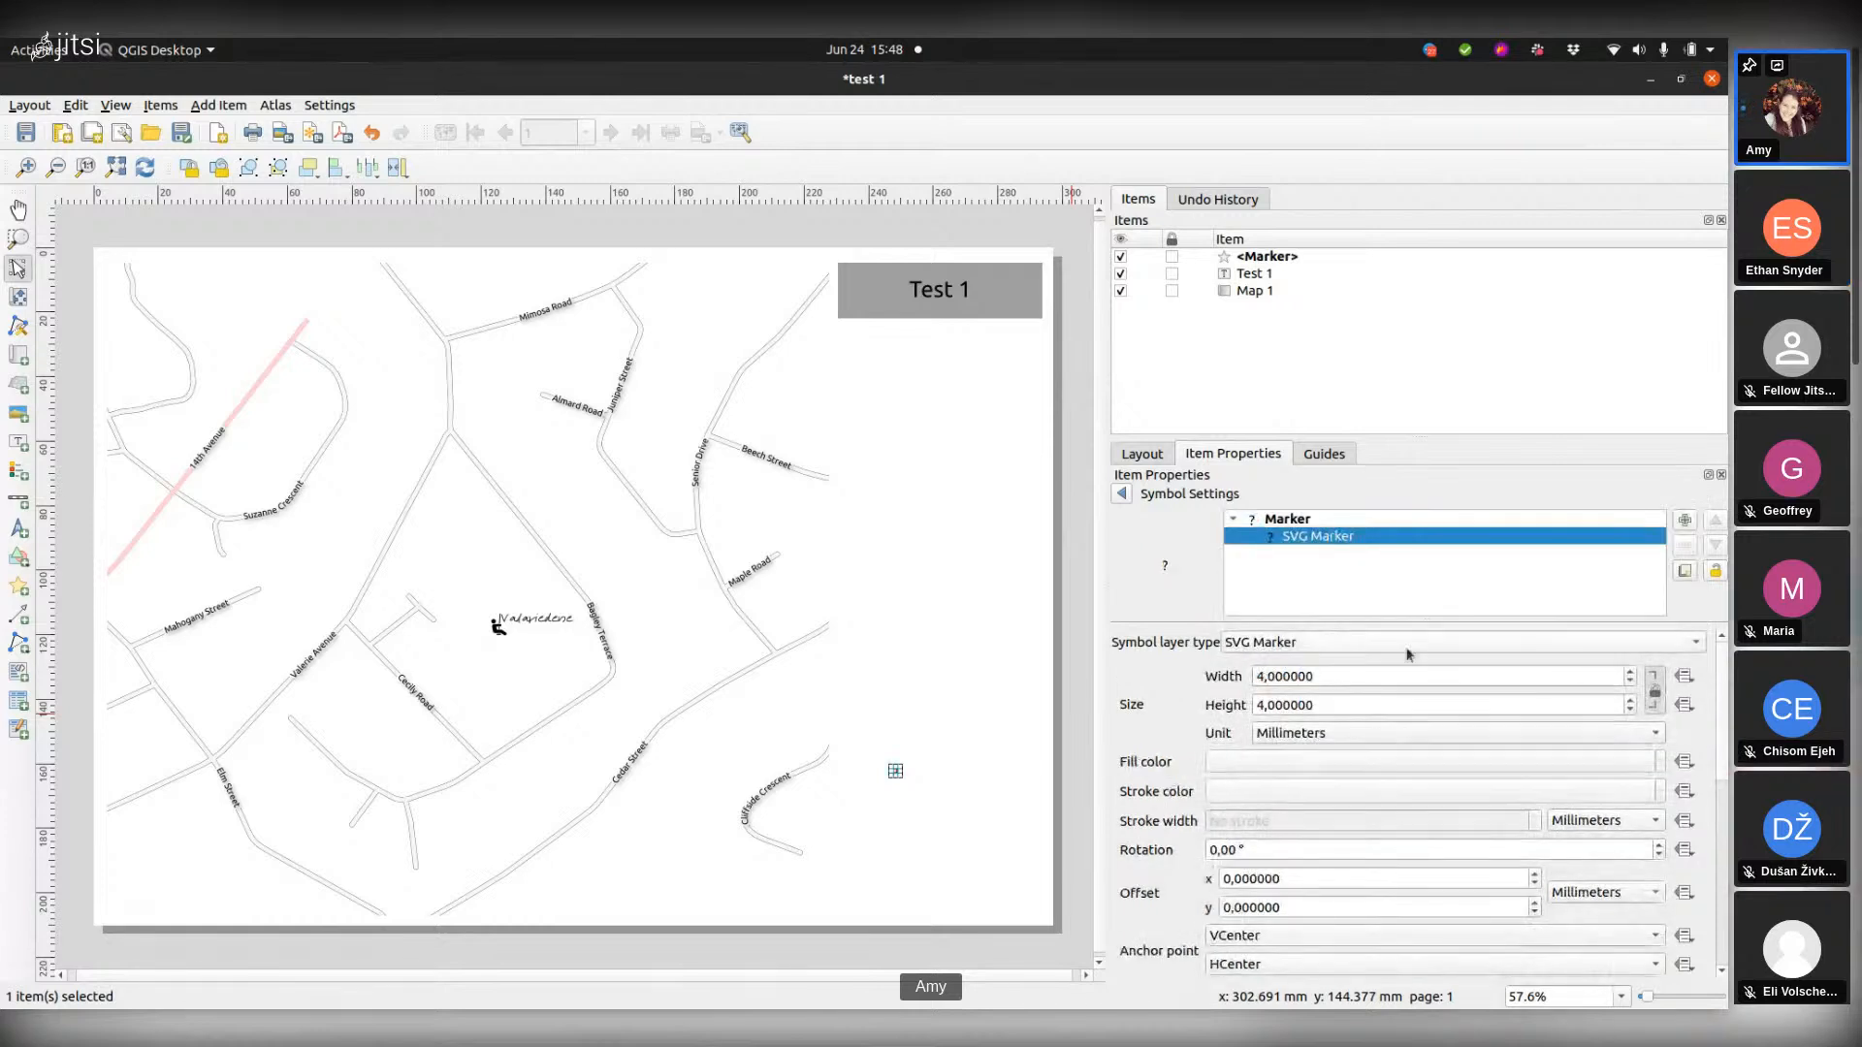
scroll(1199, 752, down, 5)
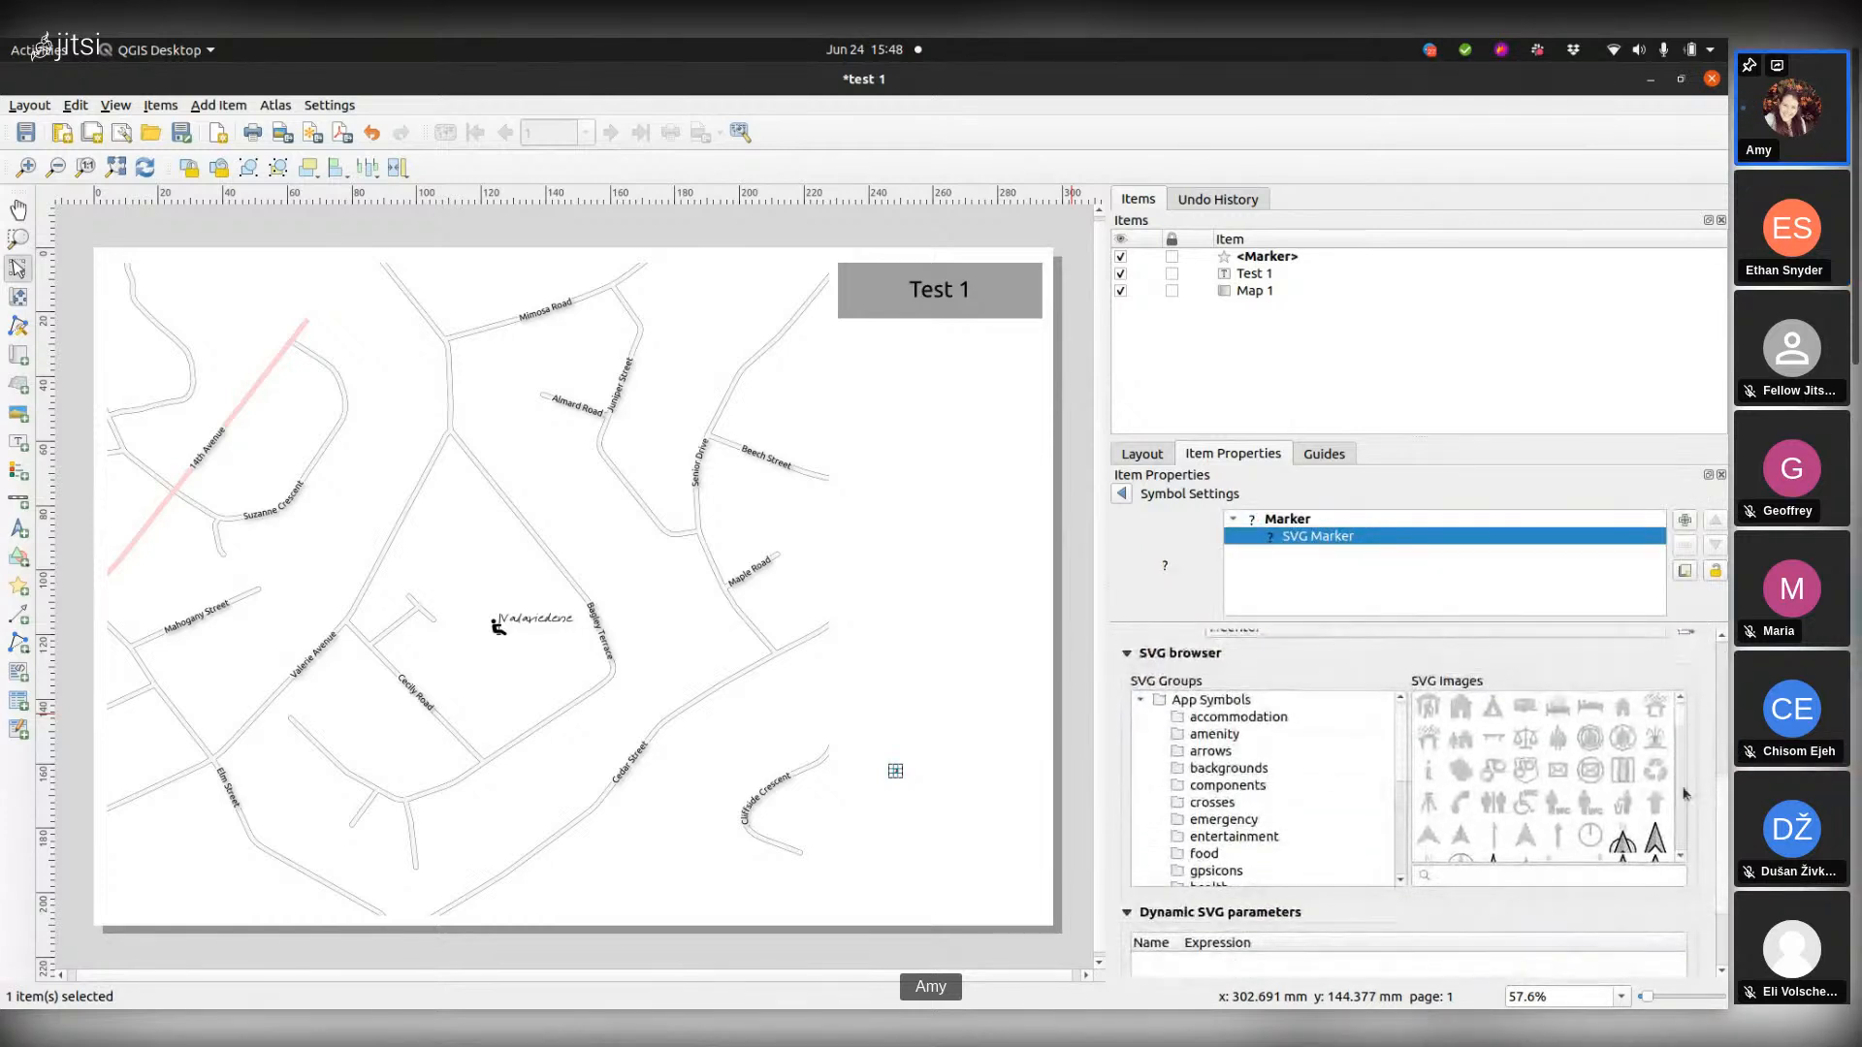
click(1460, 743)
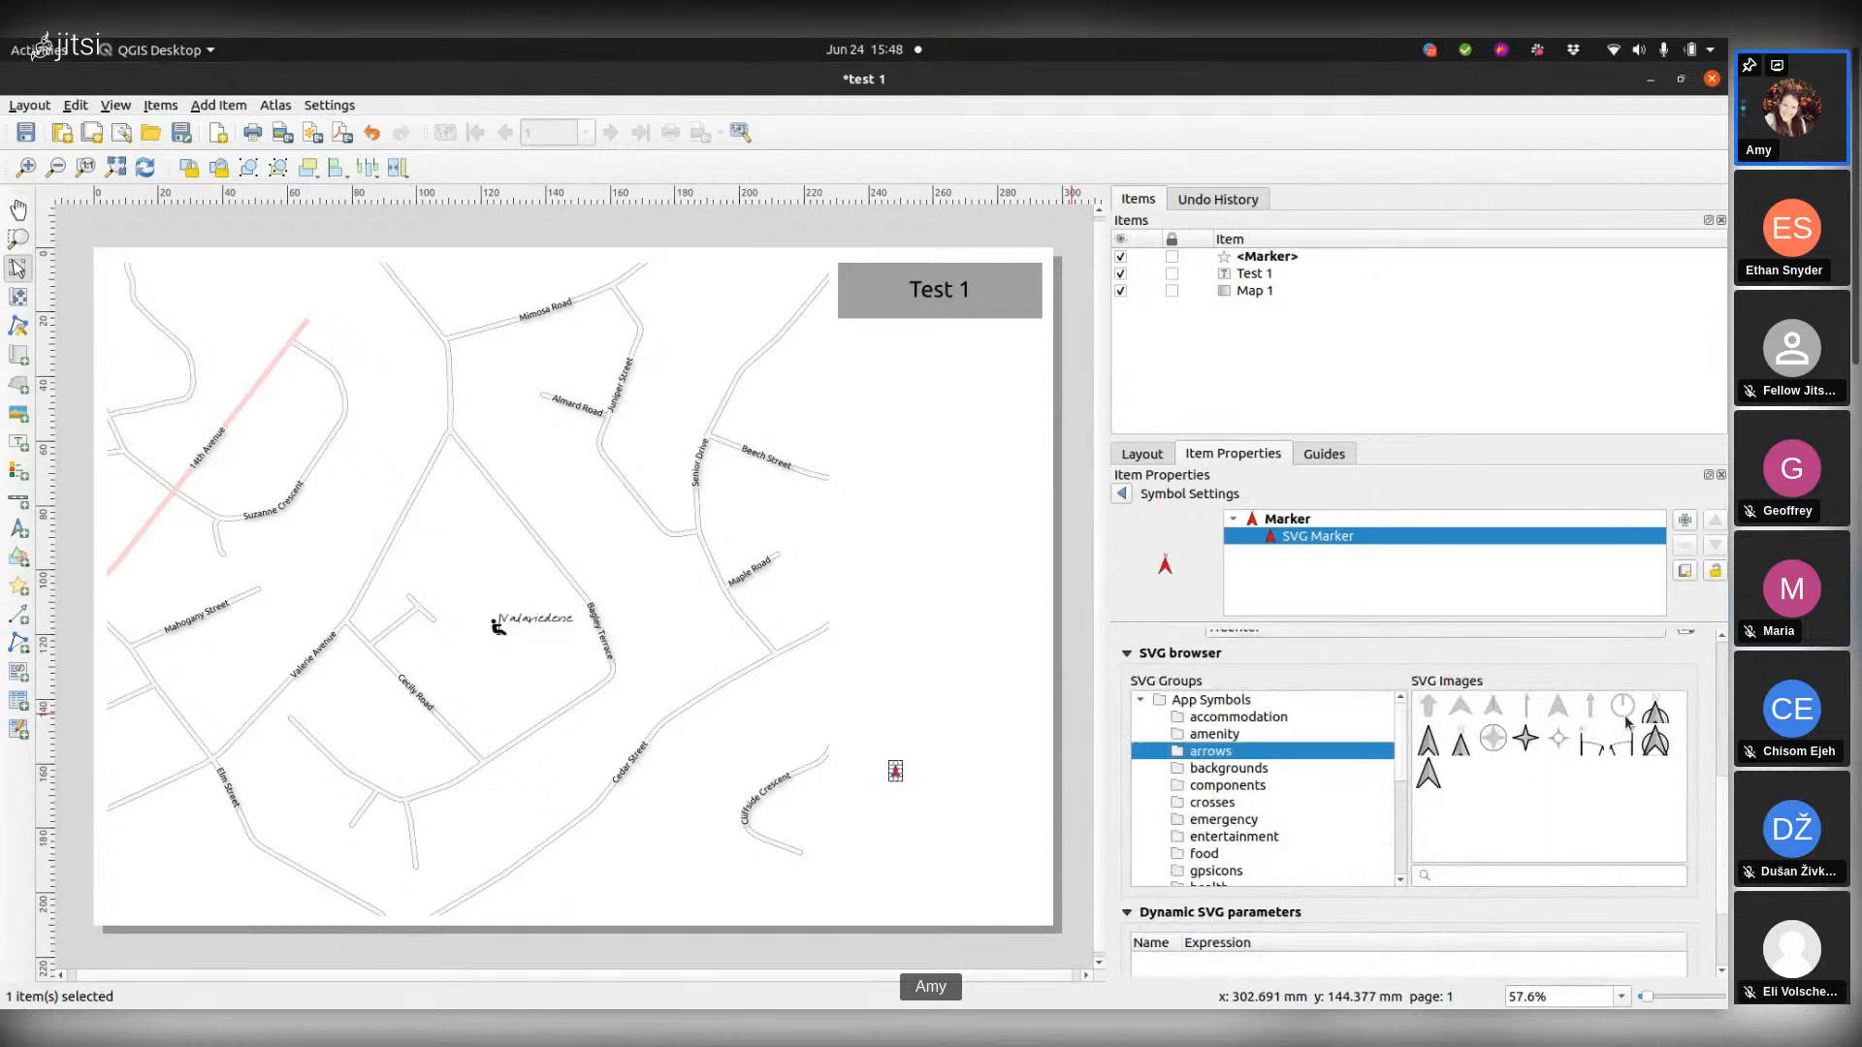
scroll(1671, 734, up, 5)
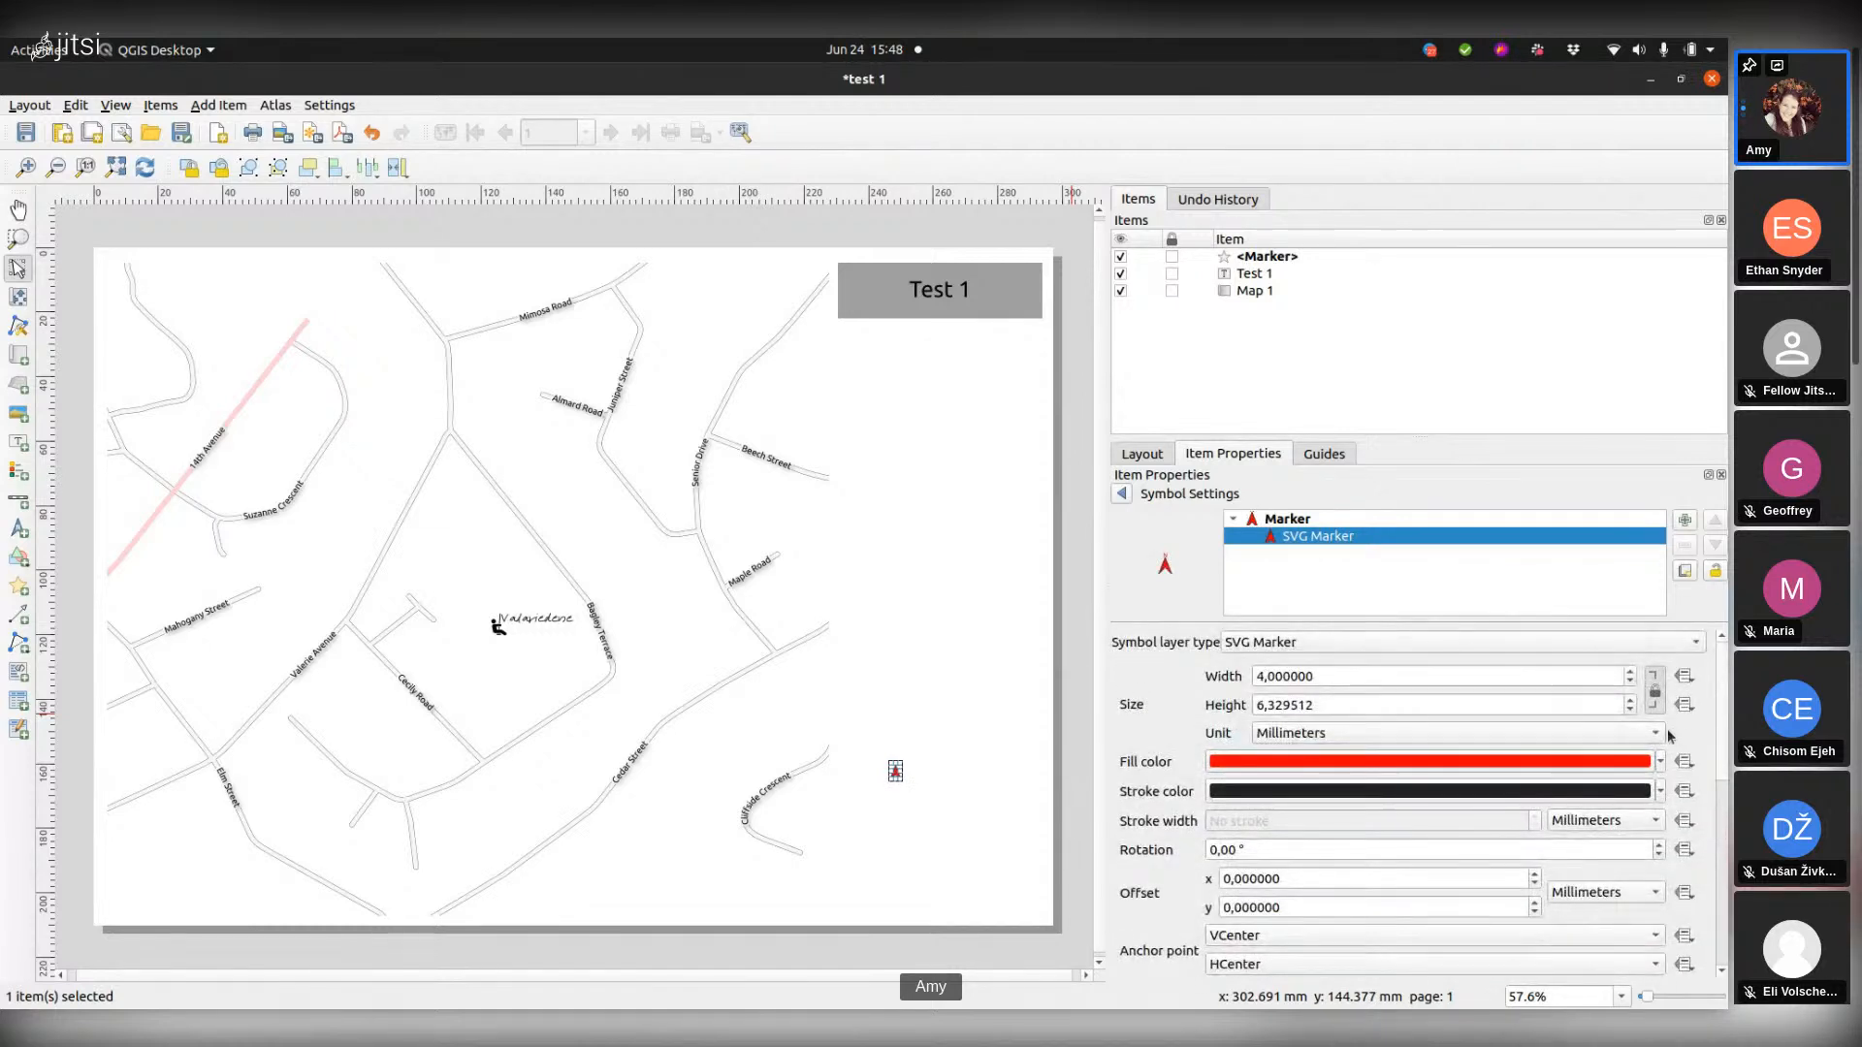
Step: Make the north arrow marker's fill colour white and set its width to 4.8 mm
click(1662, 761)
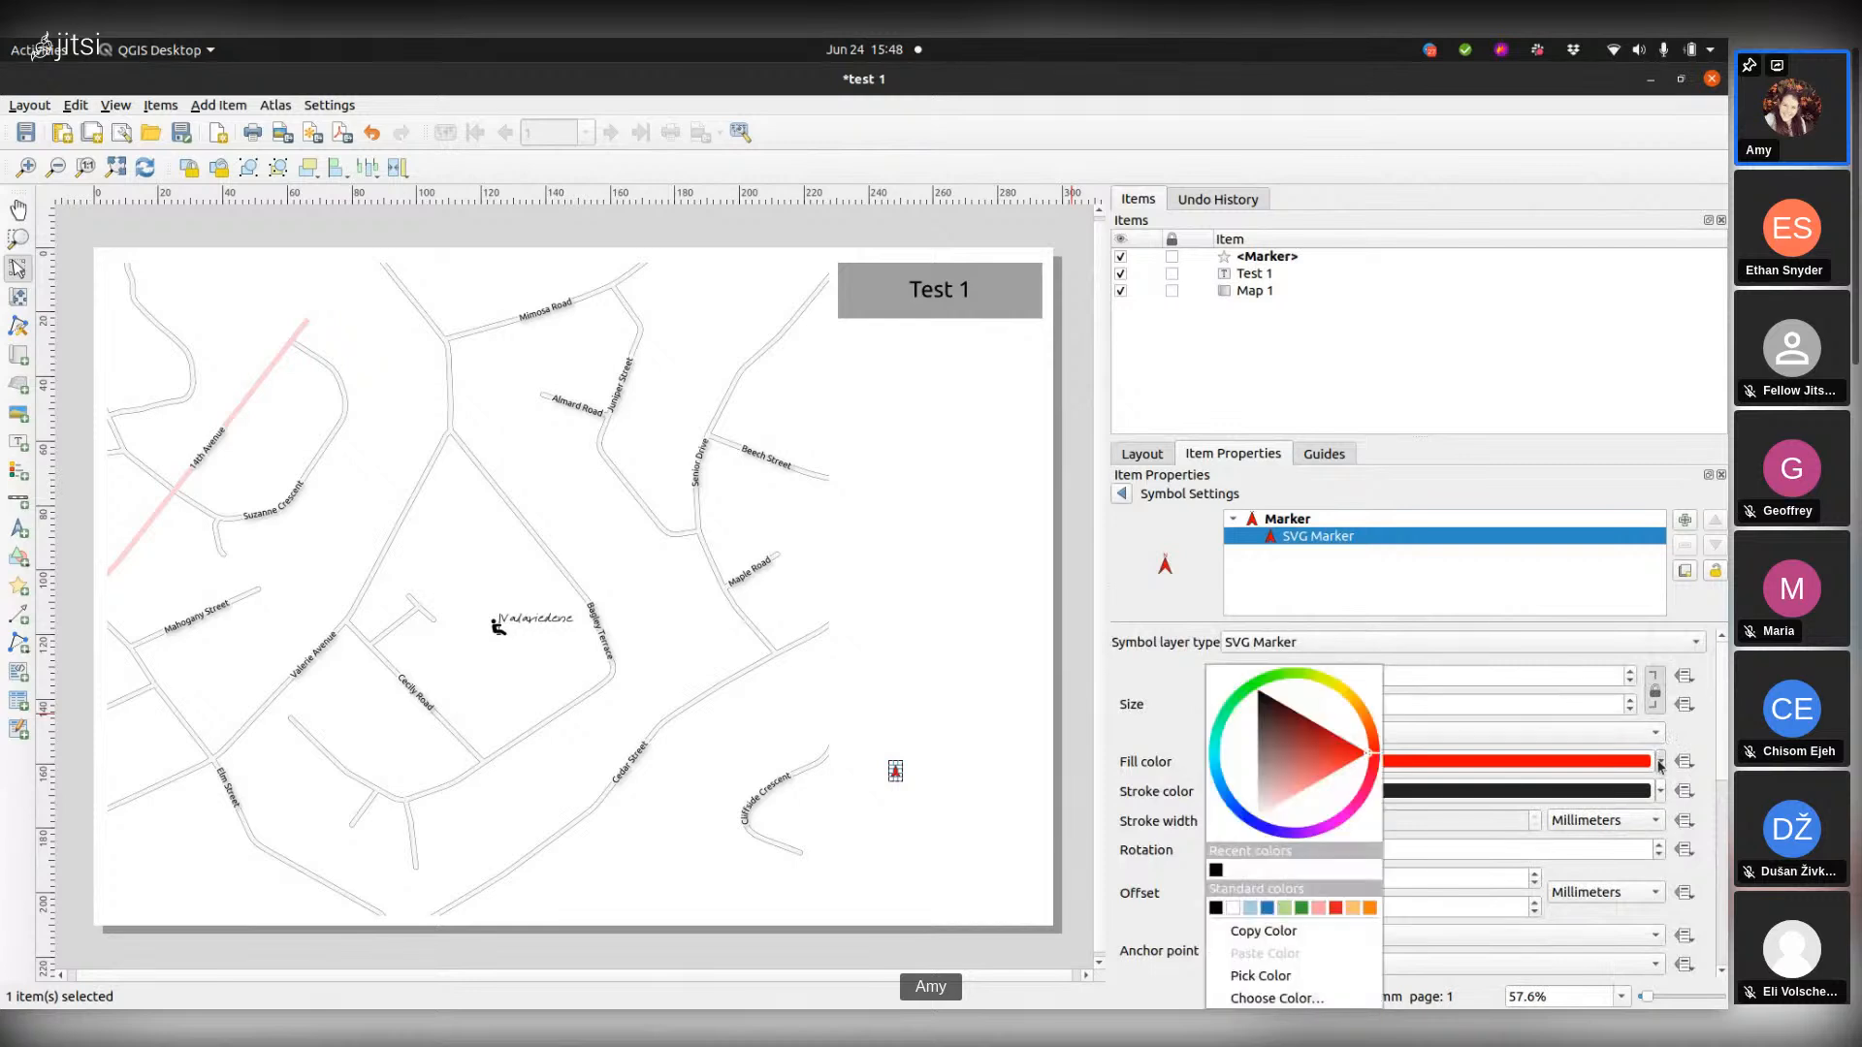
mouse_move(1323, 761)
mouse_down()
mouse_move(1251, 820)
mouse_move(1284, 799)
mouse_move(1263, 855)
mouse_up()
click(1711, 745)
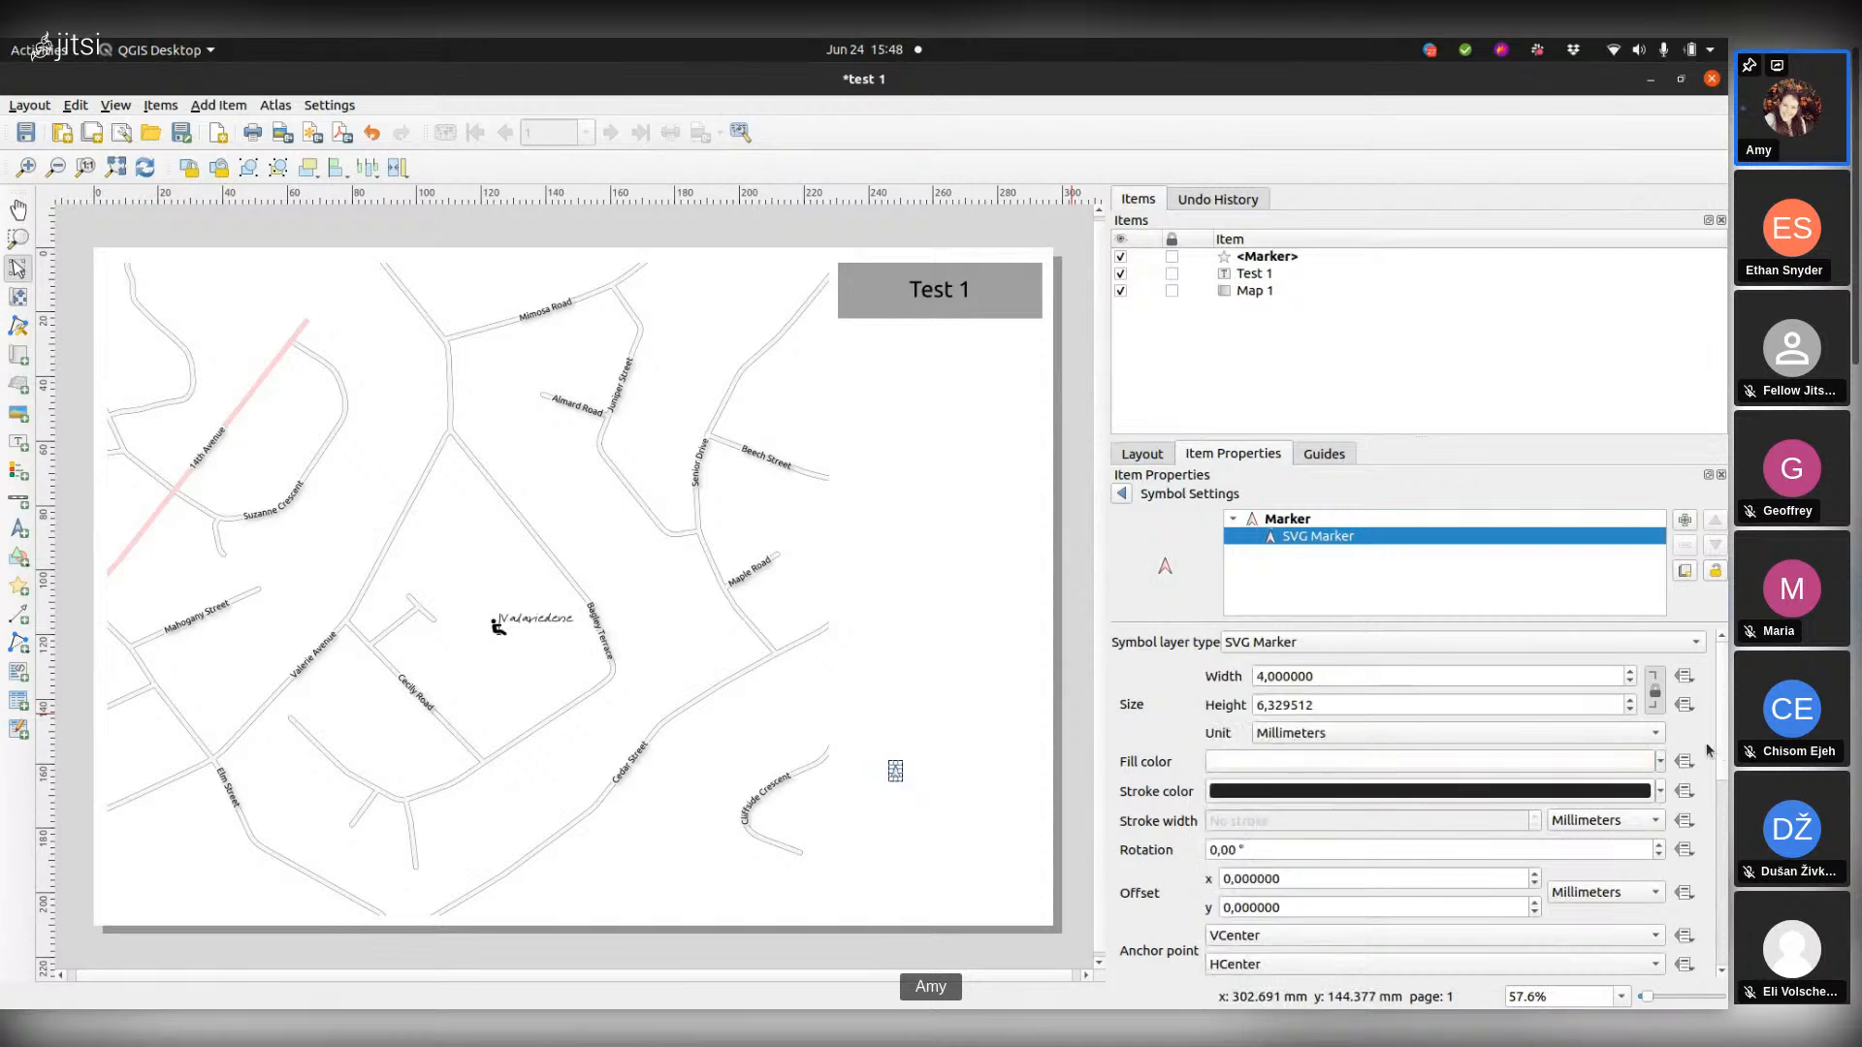
scroll(1385, 679, up, 4)
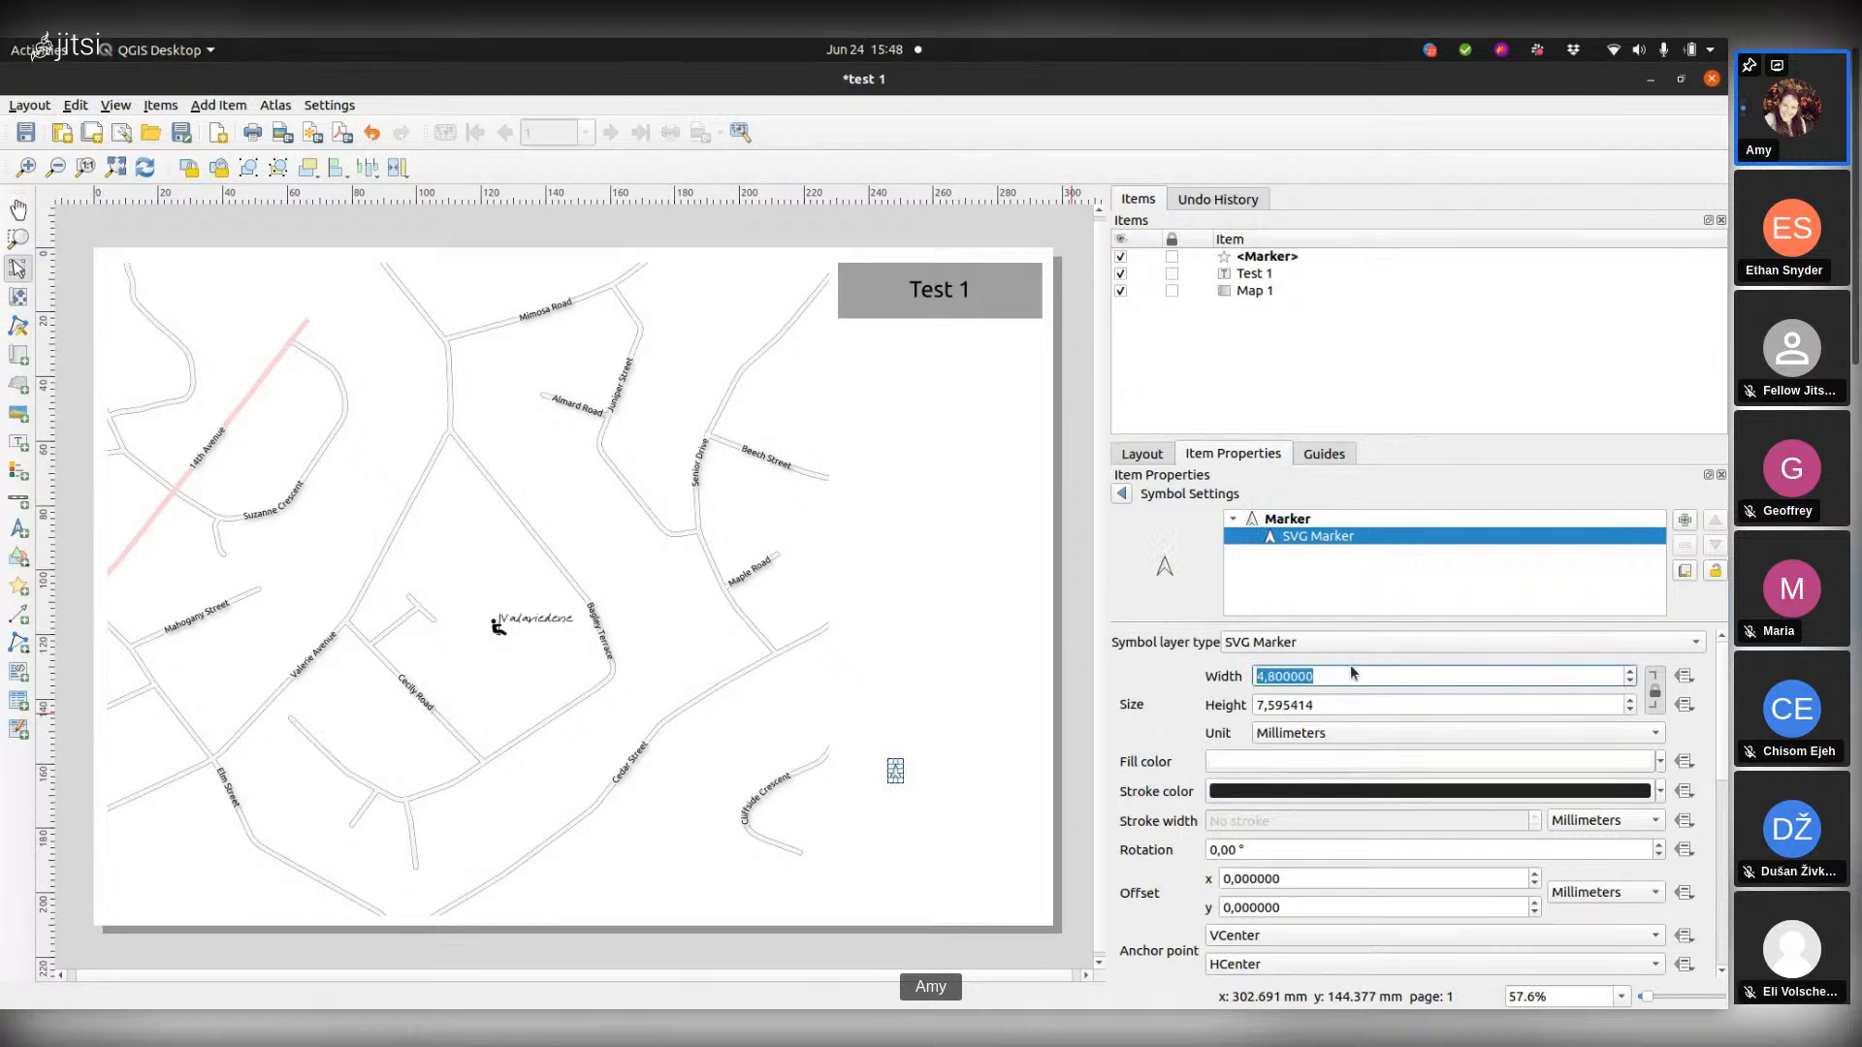
click(1335, 539)
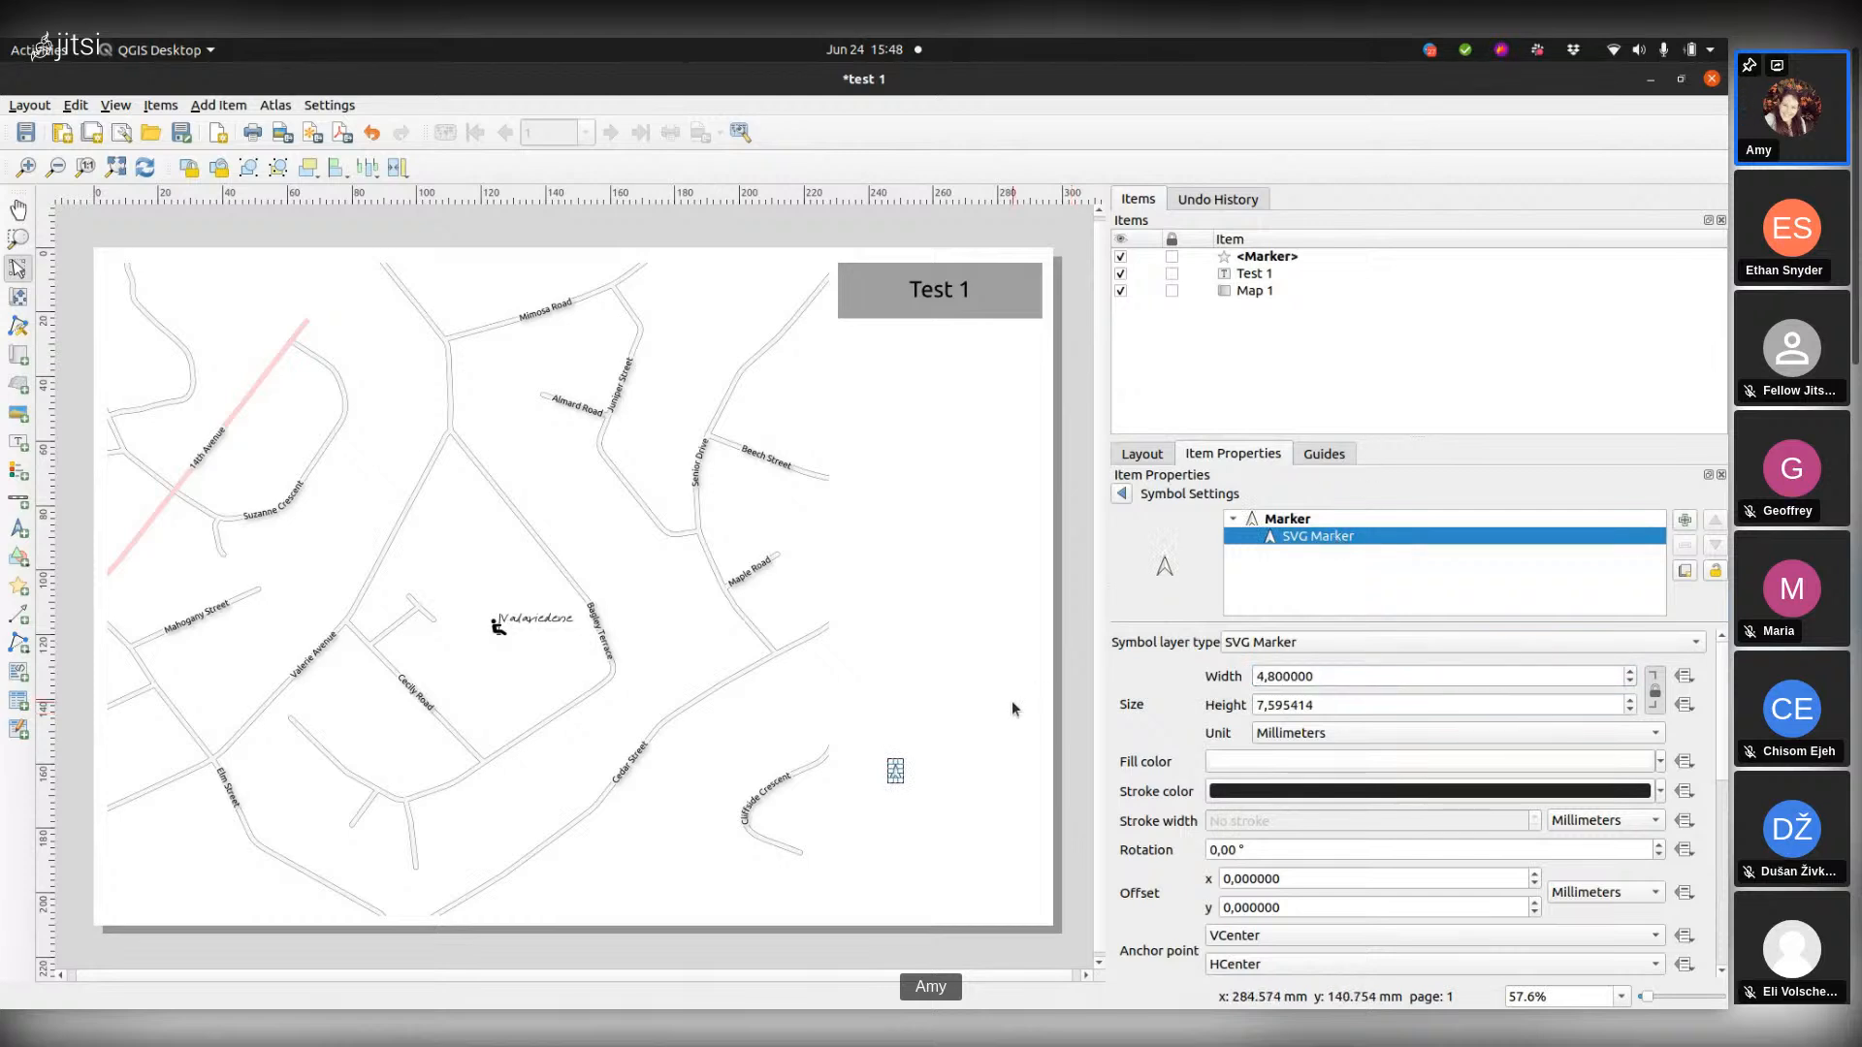
Step: Move the north arrow marker further down the blank area beside the map and set its width to 15 mm
mouse_move(896, 770)
mouse_down()
mouse_move(943, 806)
mouse_move(931, 860)
mouse_move(939, 823)
mouse_up()
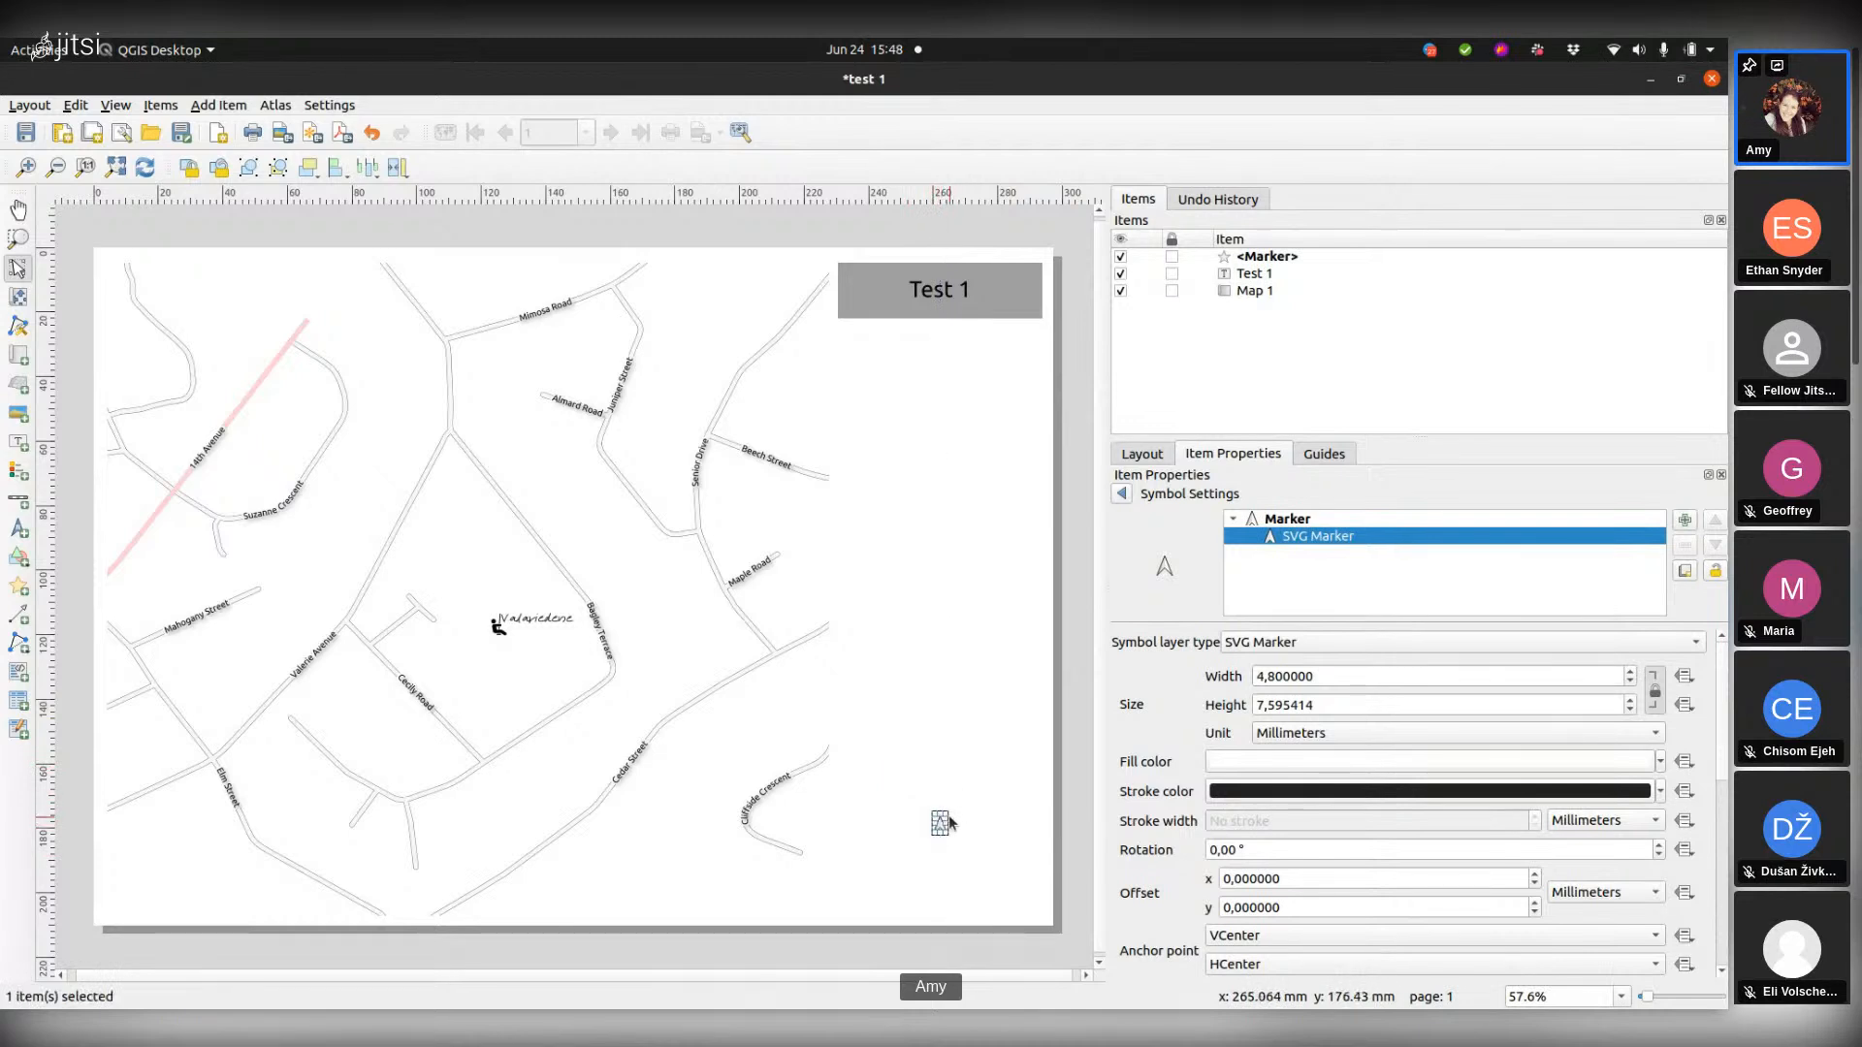
drag(948, 812, 970, 790)
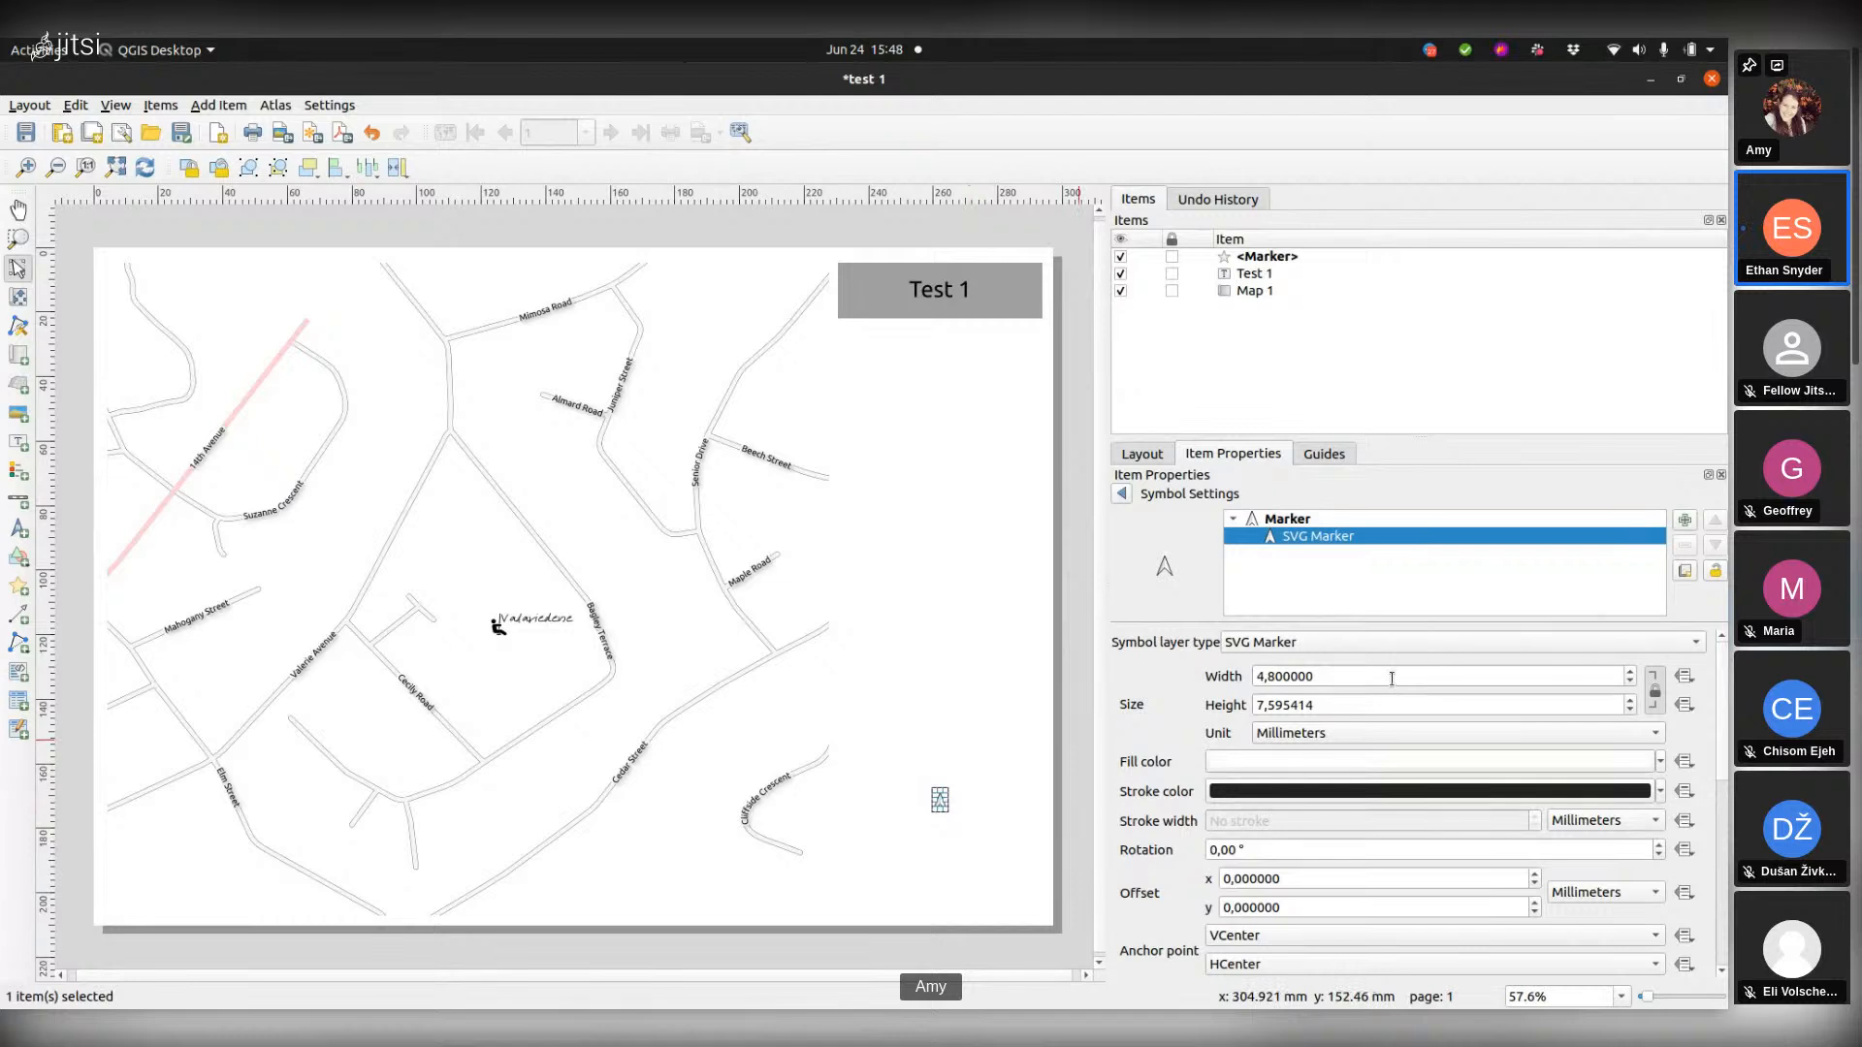
drag(1385, 676, 1223, 672)
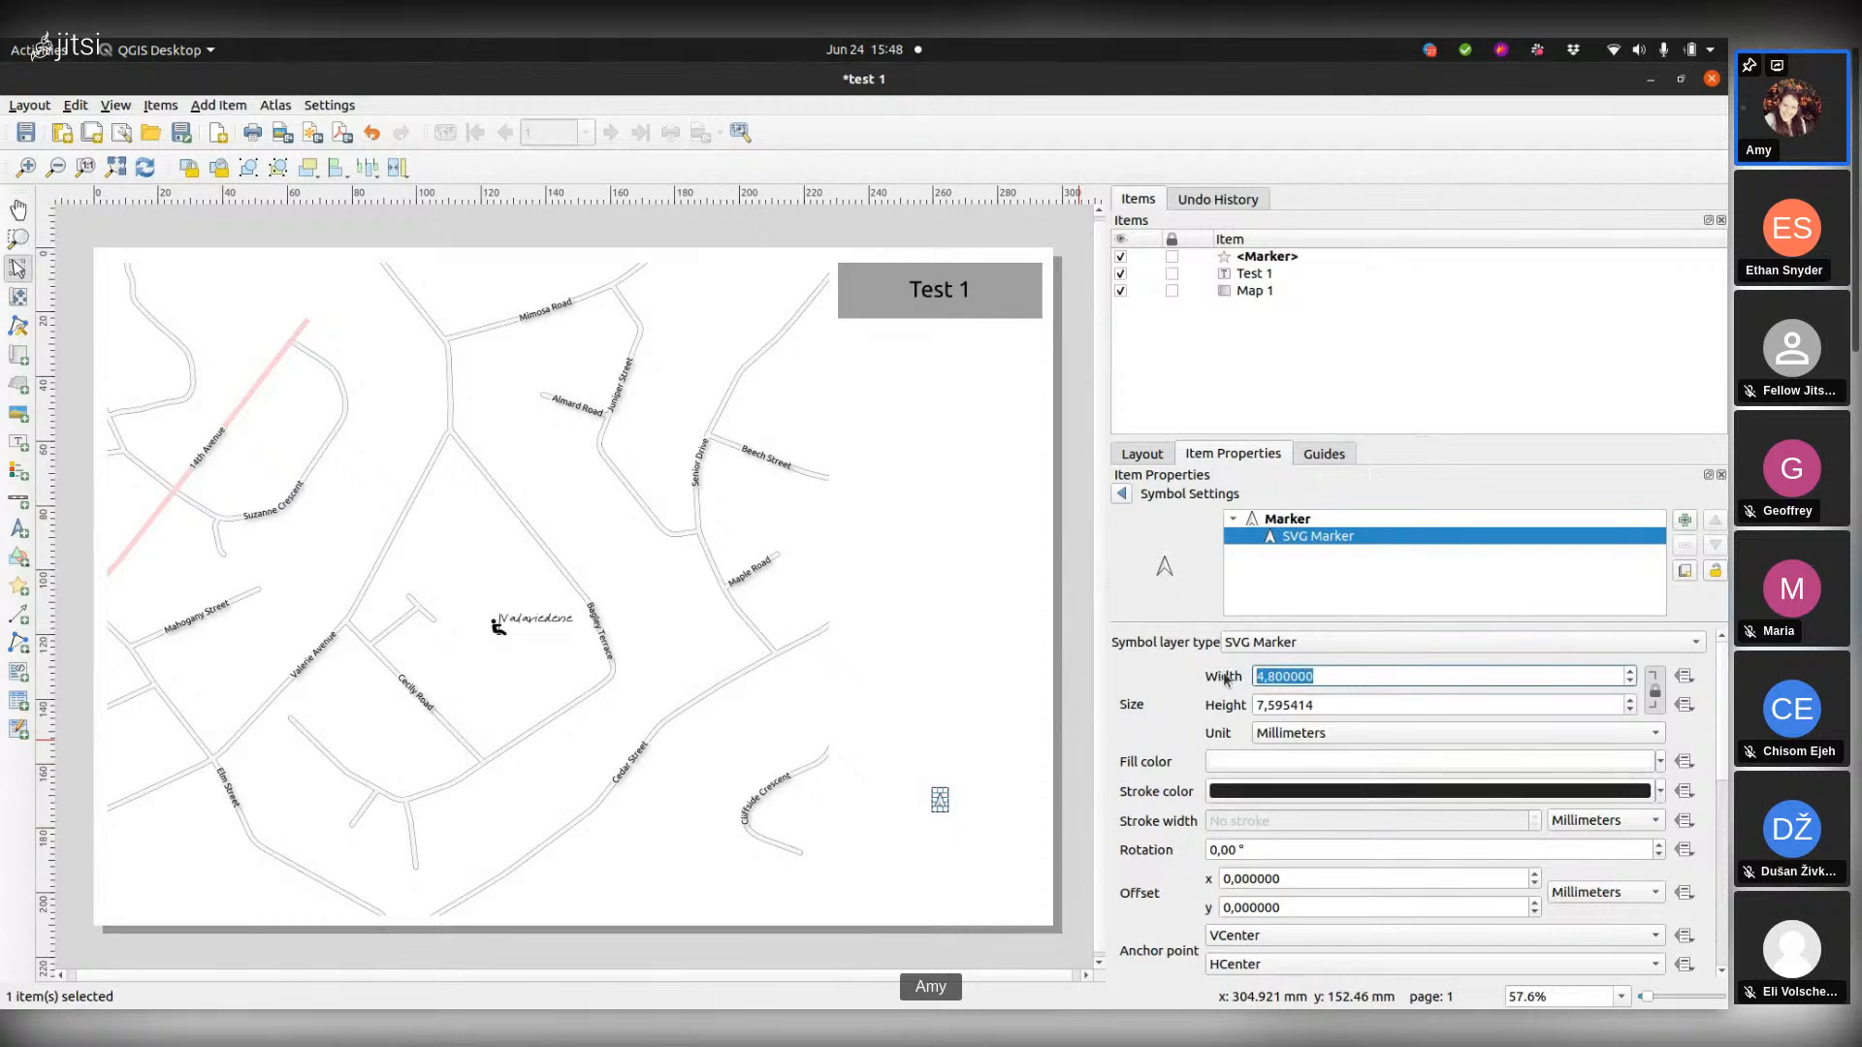
text(8)
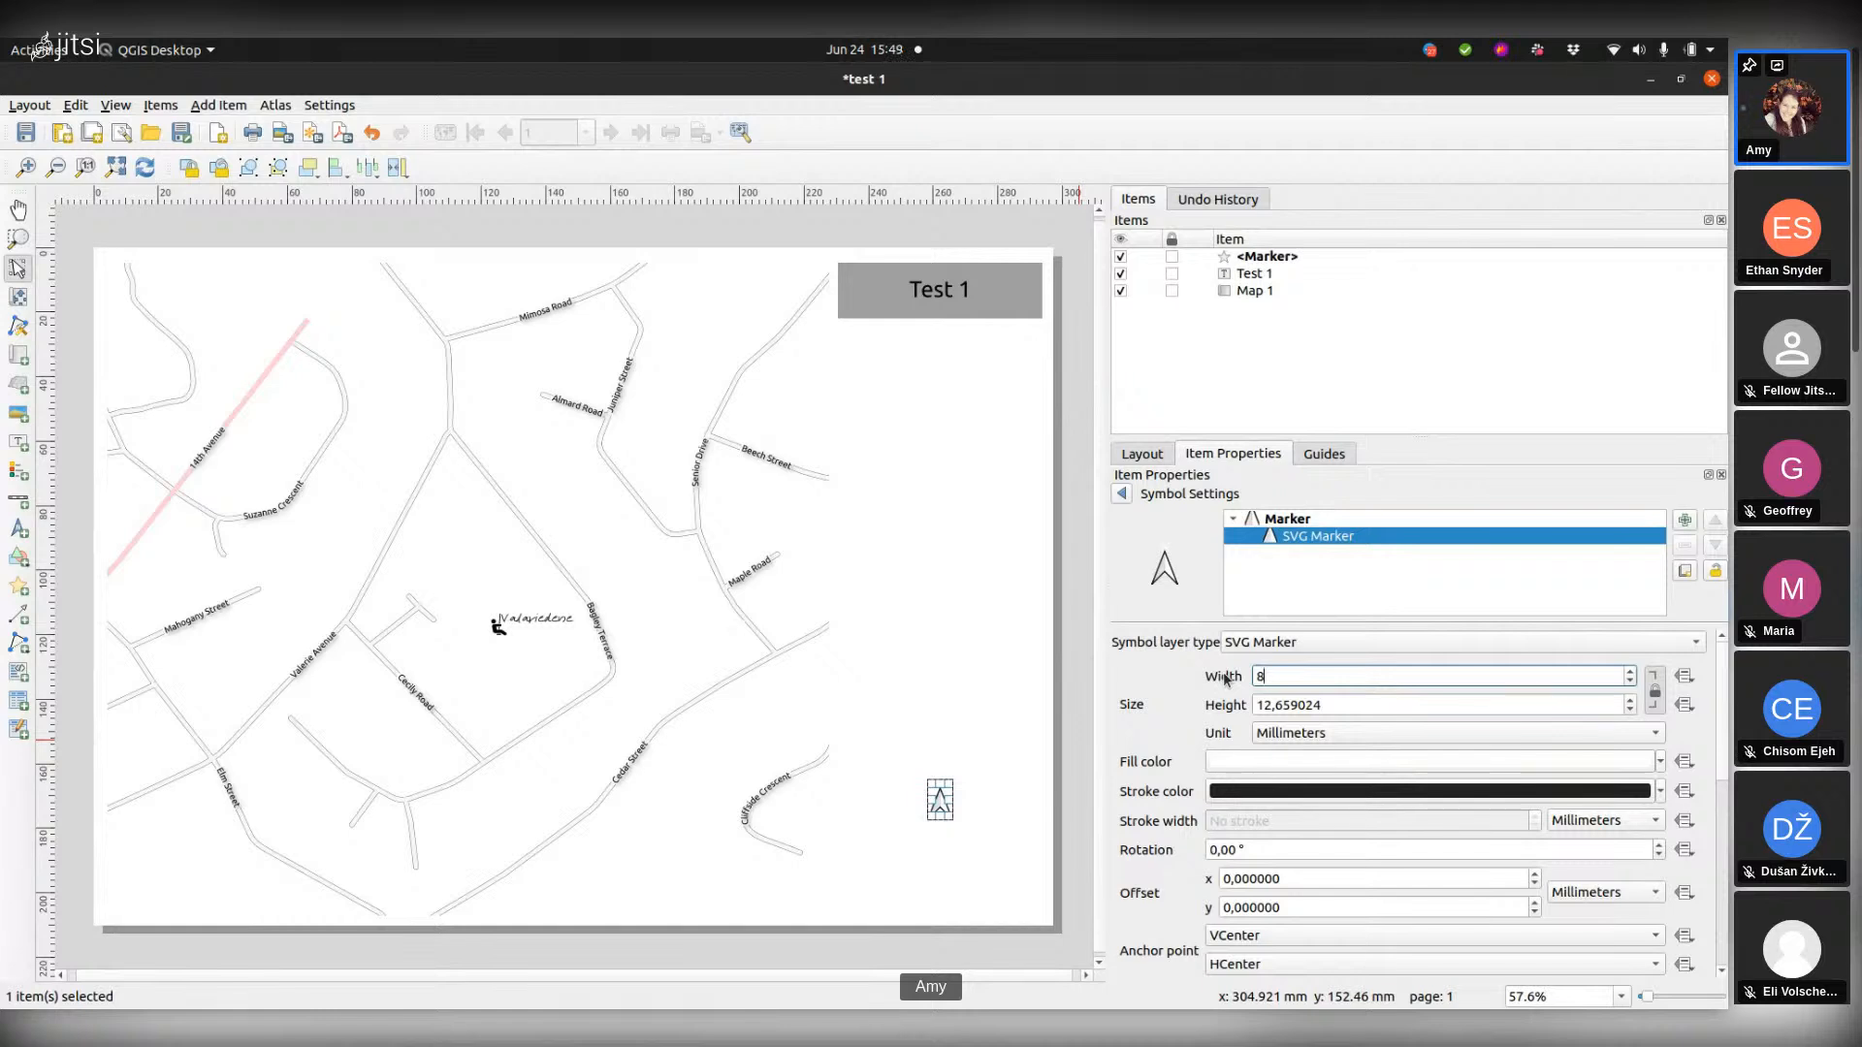
text(15)
drag(1327, 671, 1238, 675)
text(15)
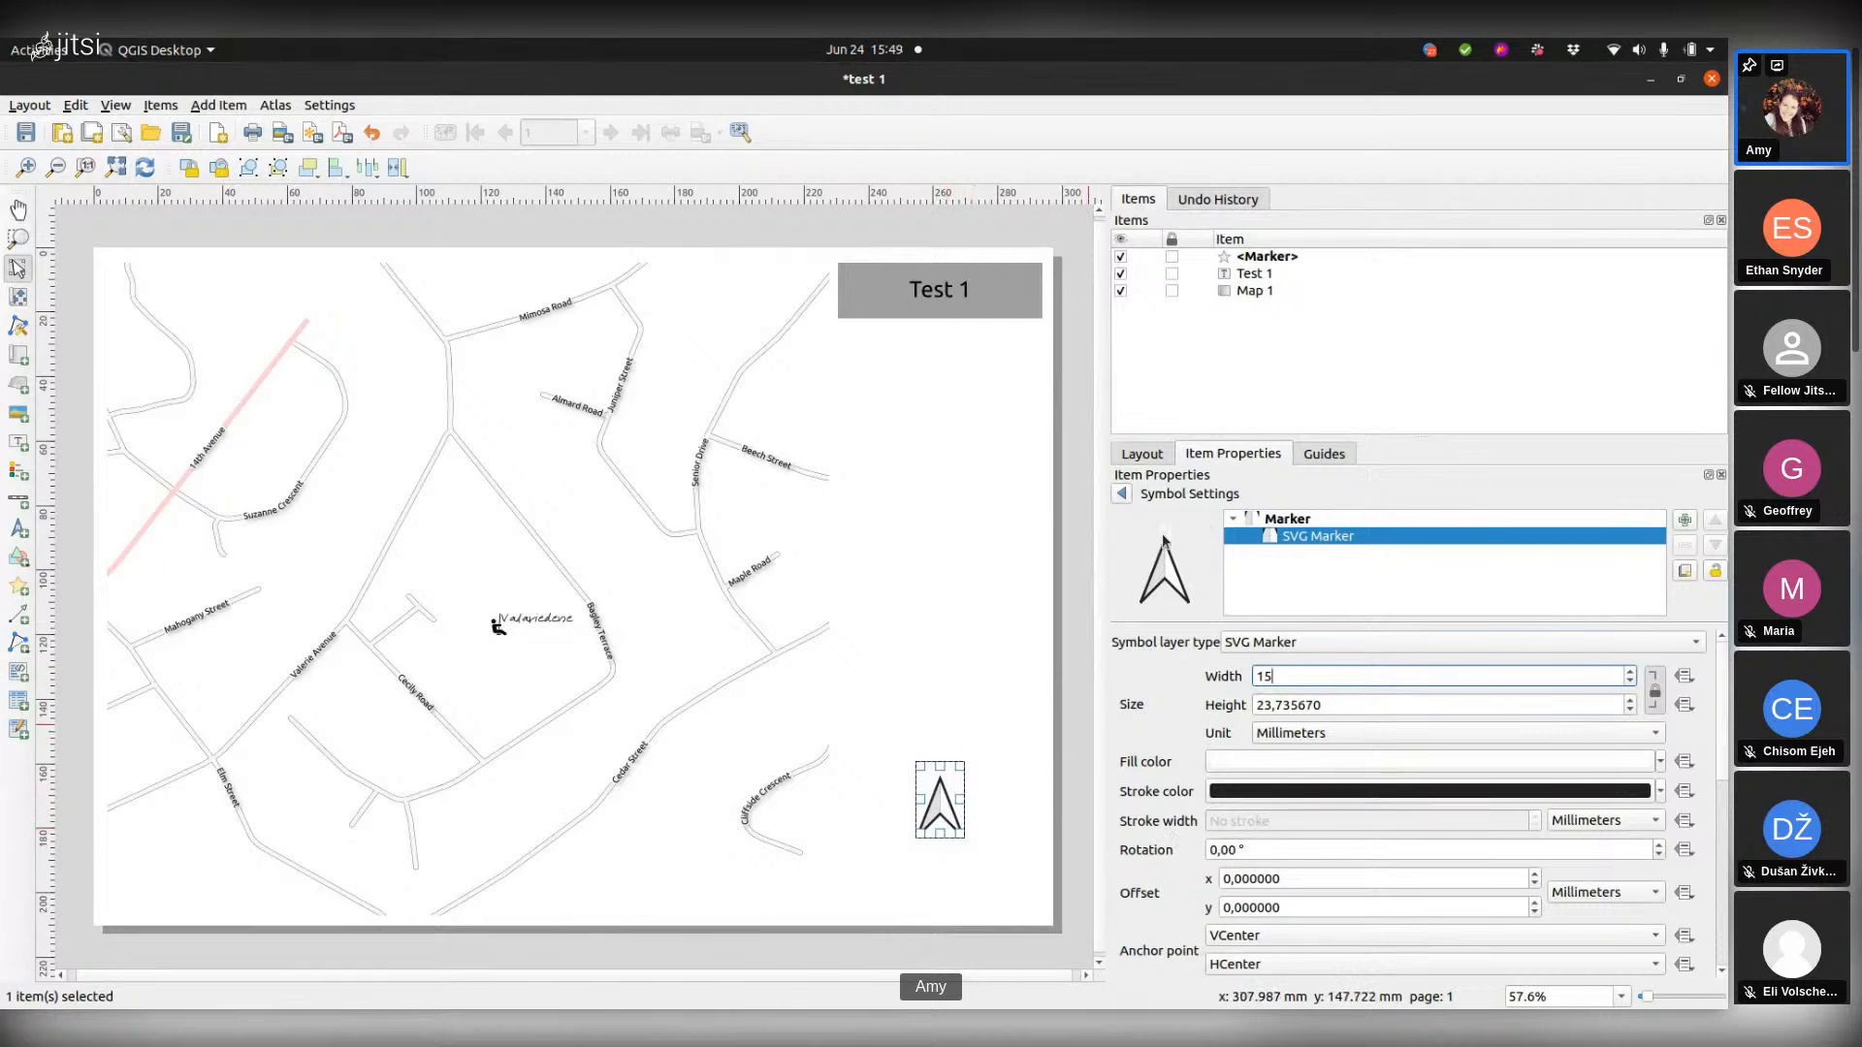
Step: Change the north arrow marker's fill colour to a medium grey
click(1662, 766)
click(1263, 758)
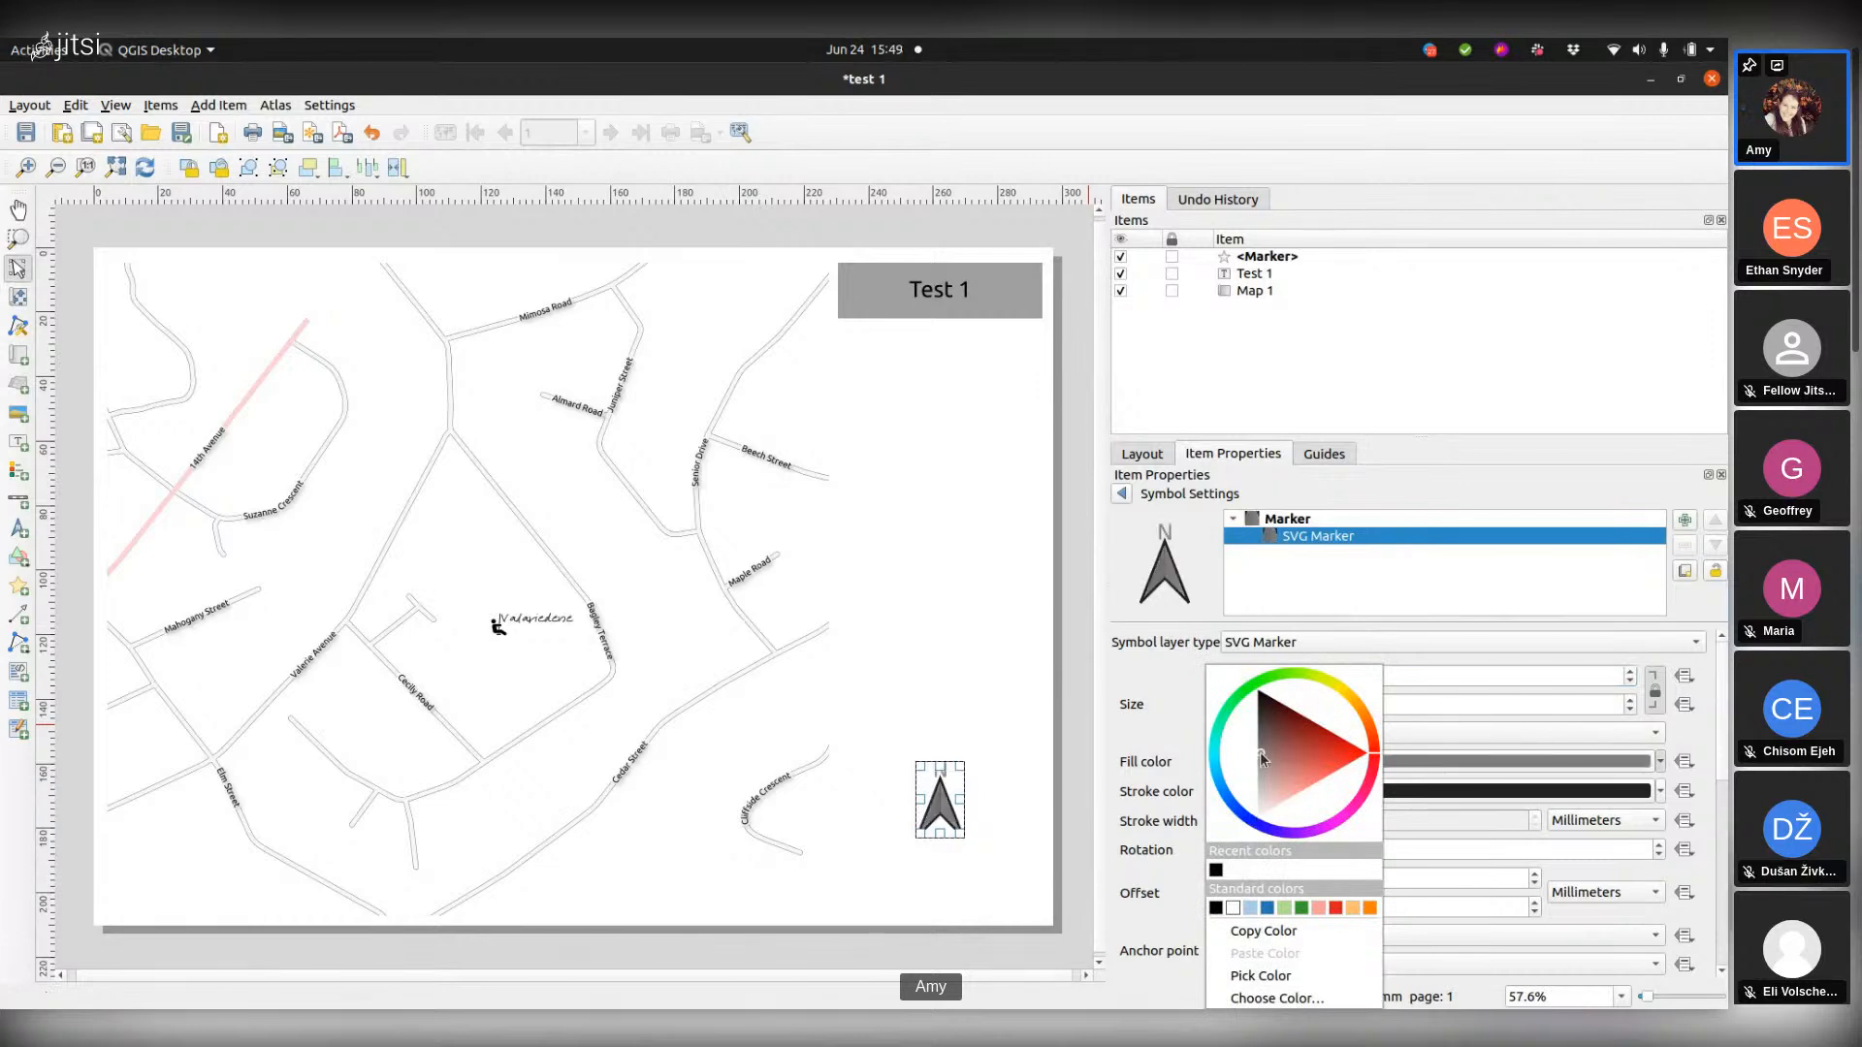
click(1259, 768)
click(1078, 764)
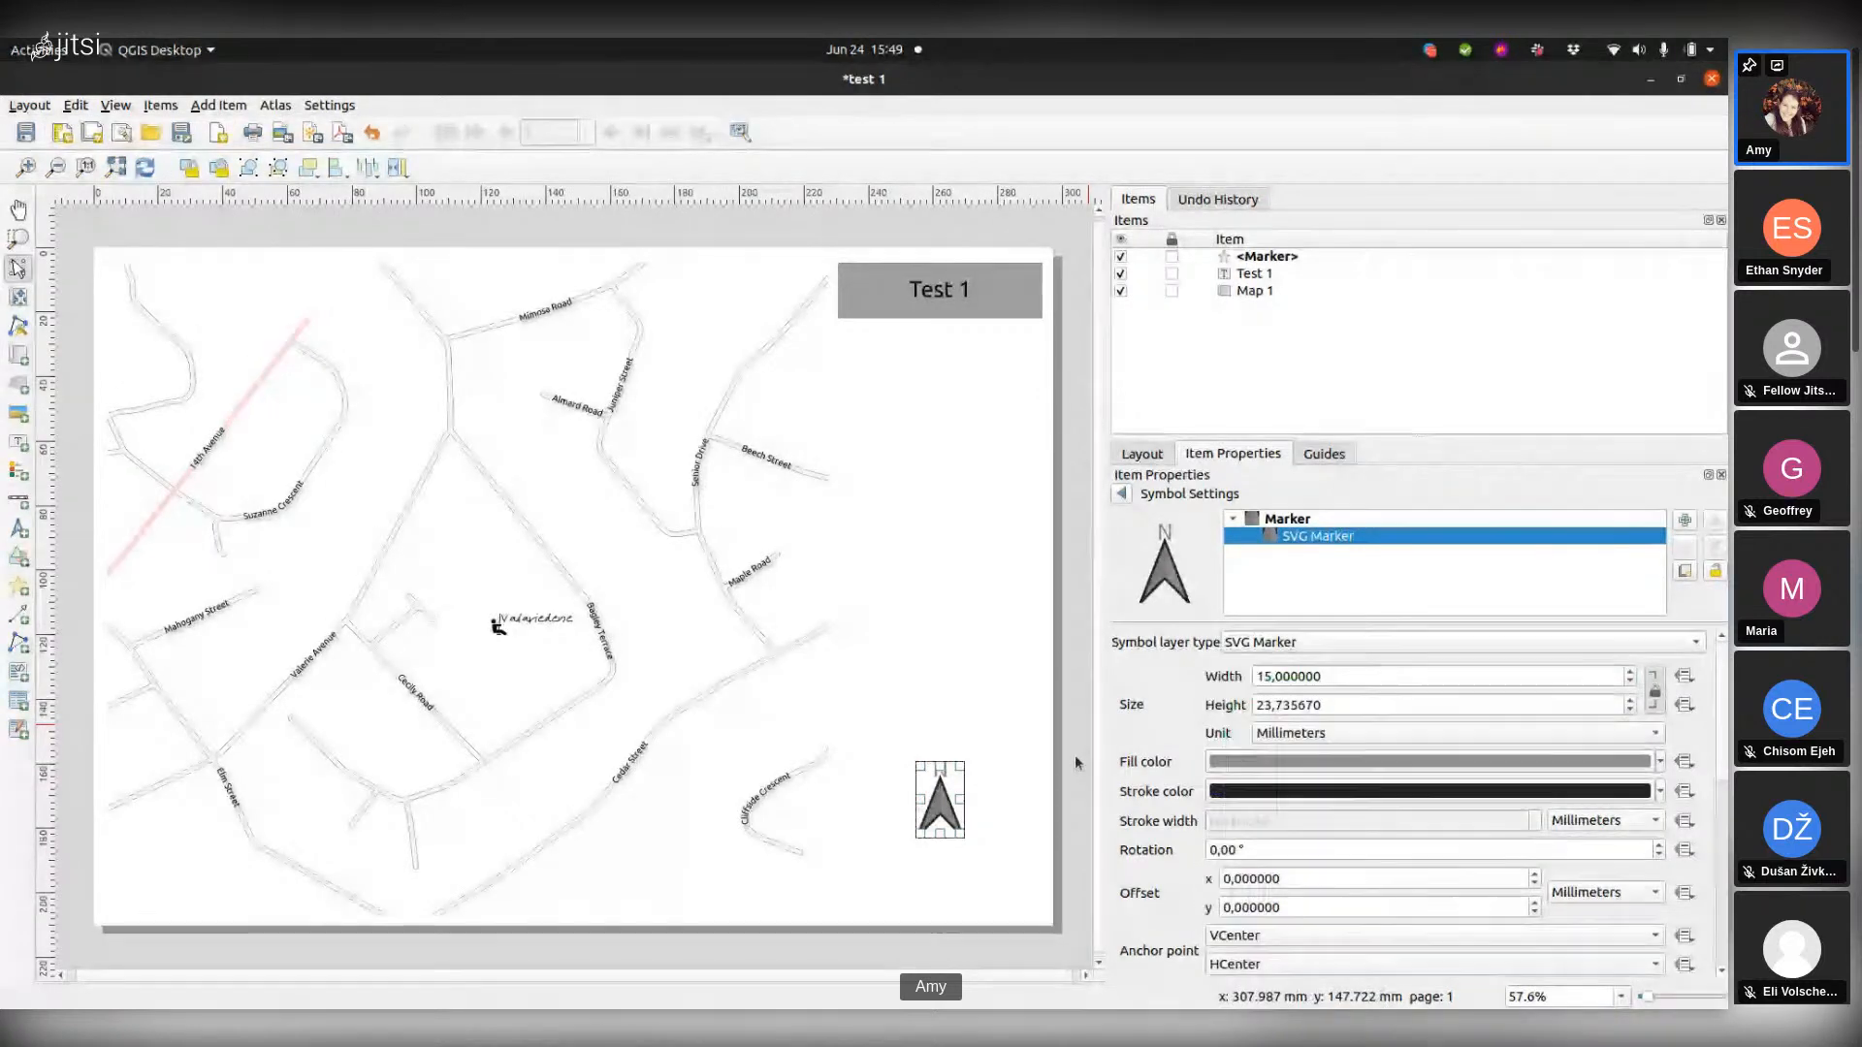
Step: Move the north arrow marker slightly upward, and delete it from the layout
drag(946, 795, 950, 750)
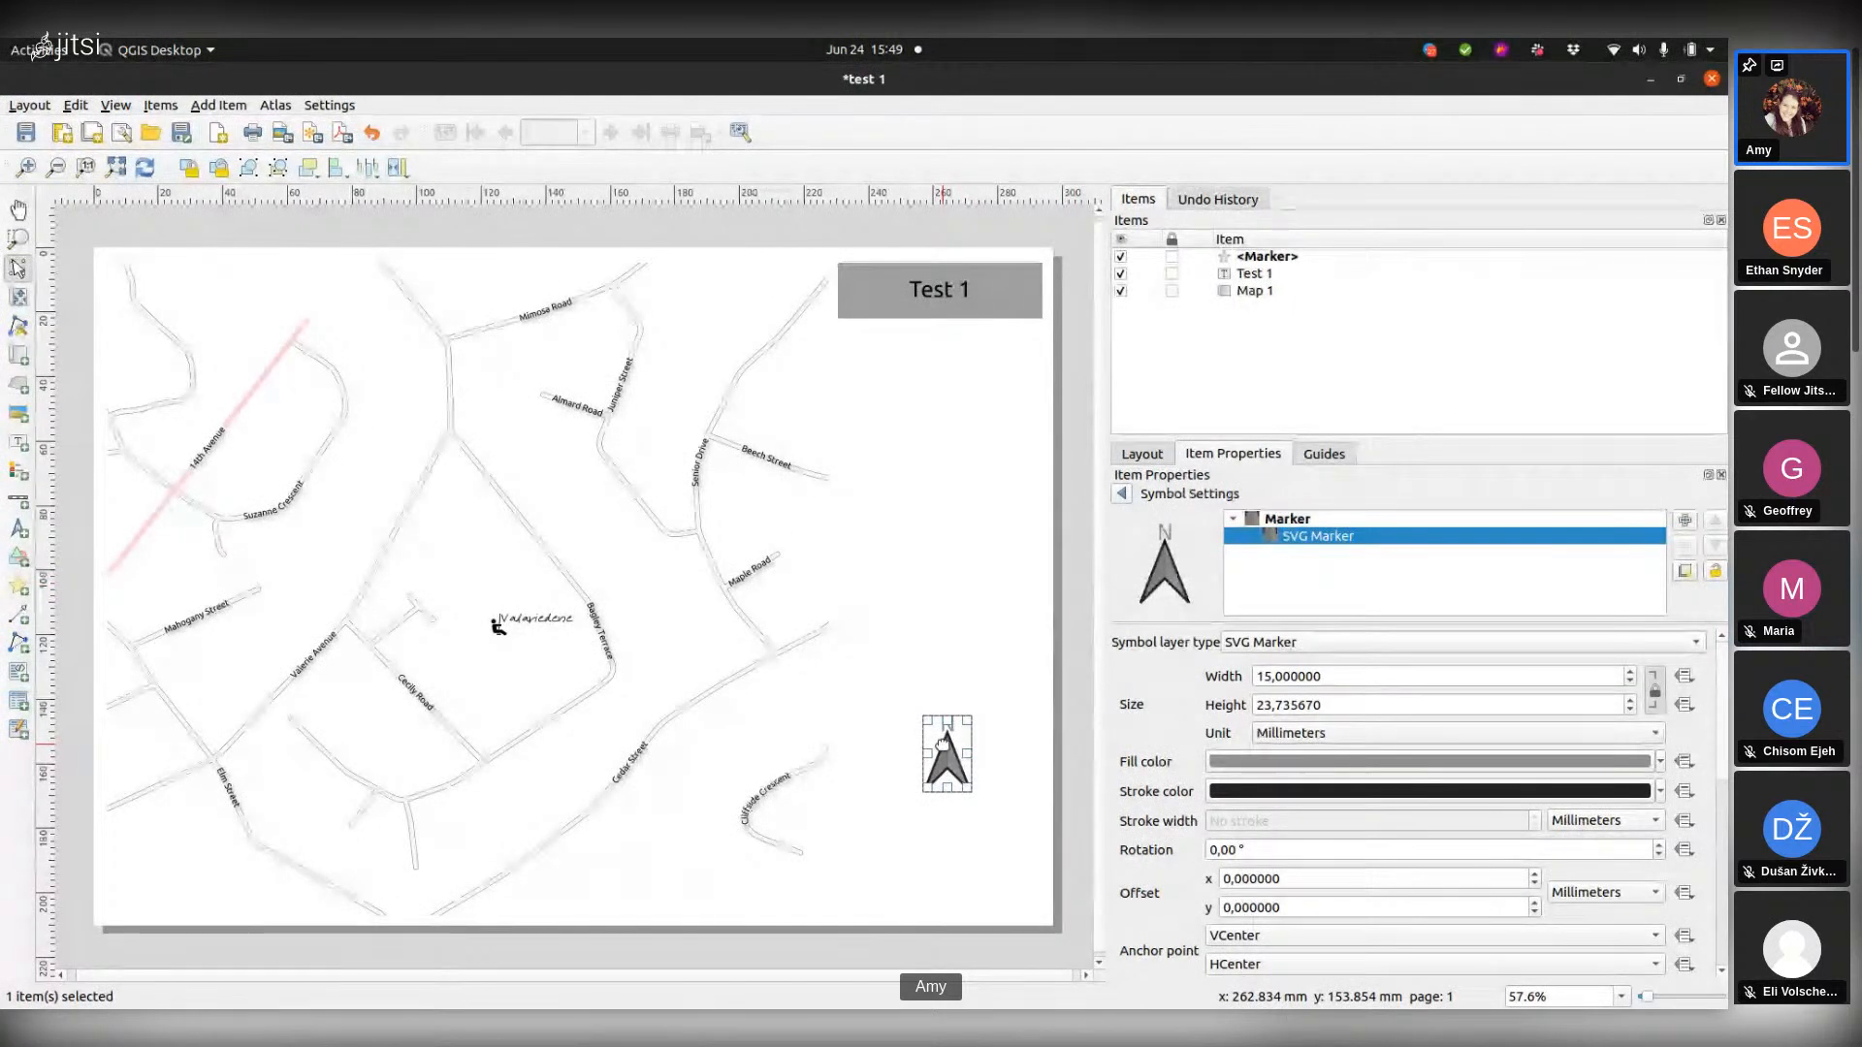
key(Delete)
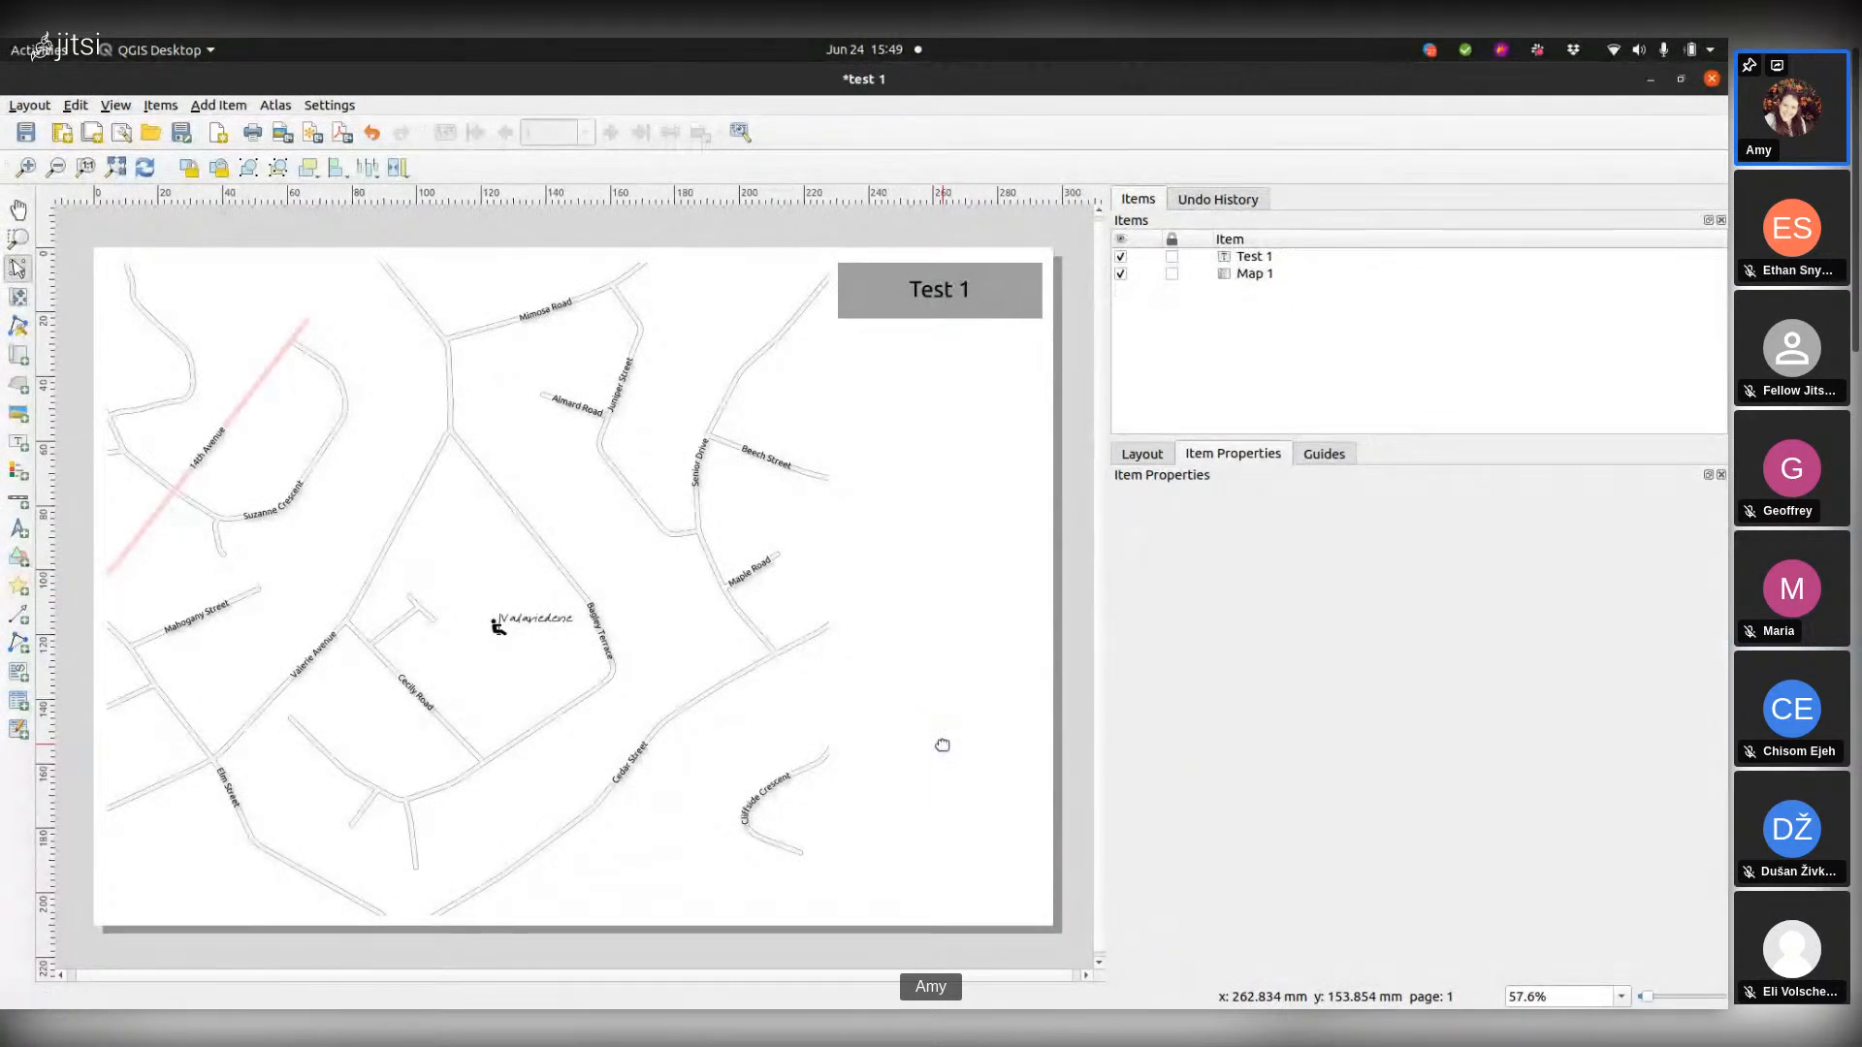
Step: Add a new marker in the blank area beside the map and link its rotation to Map 1 with Grid North alignment
click(21, 591)
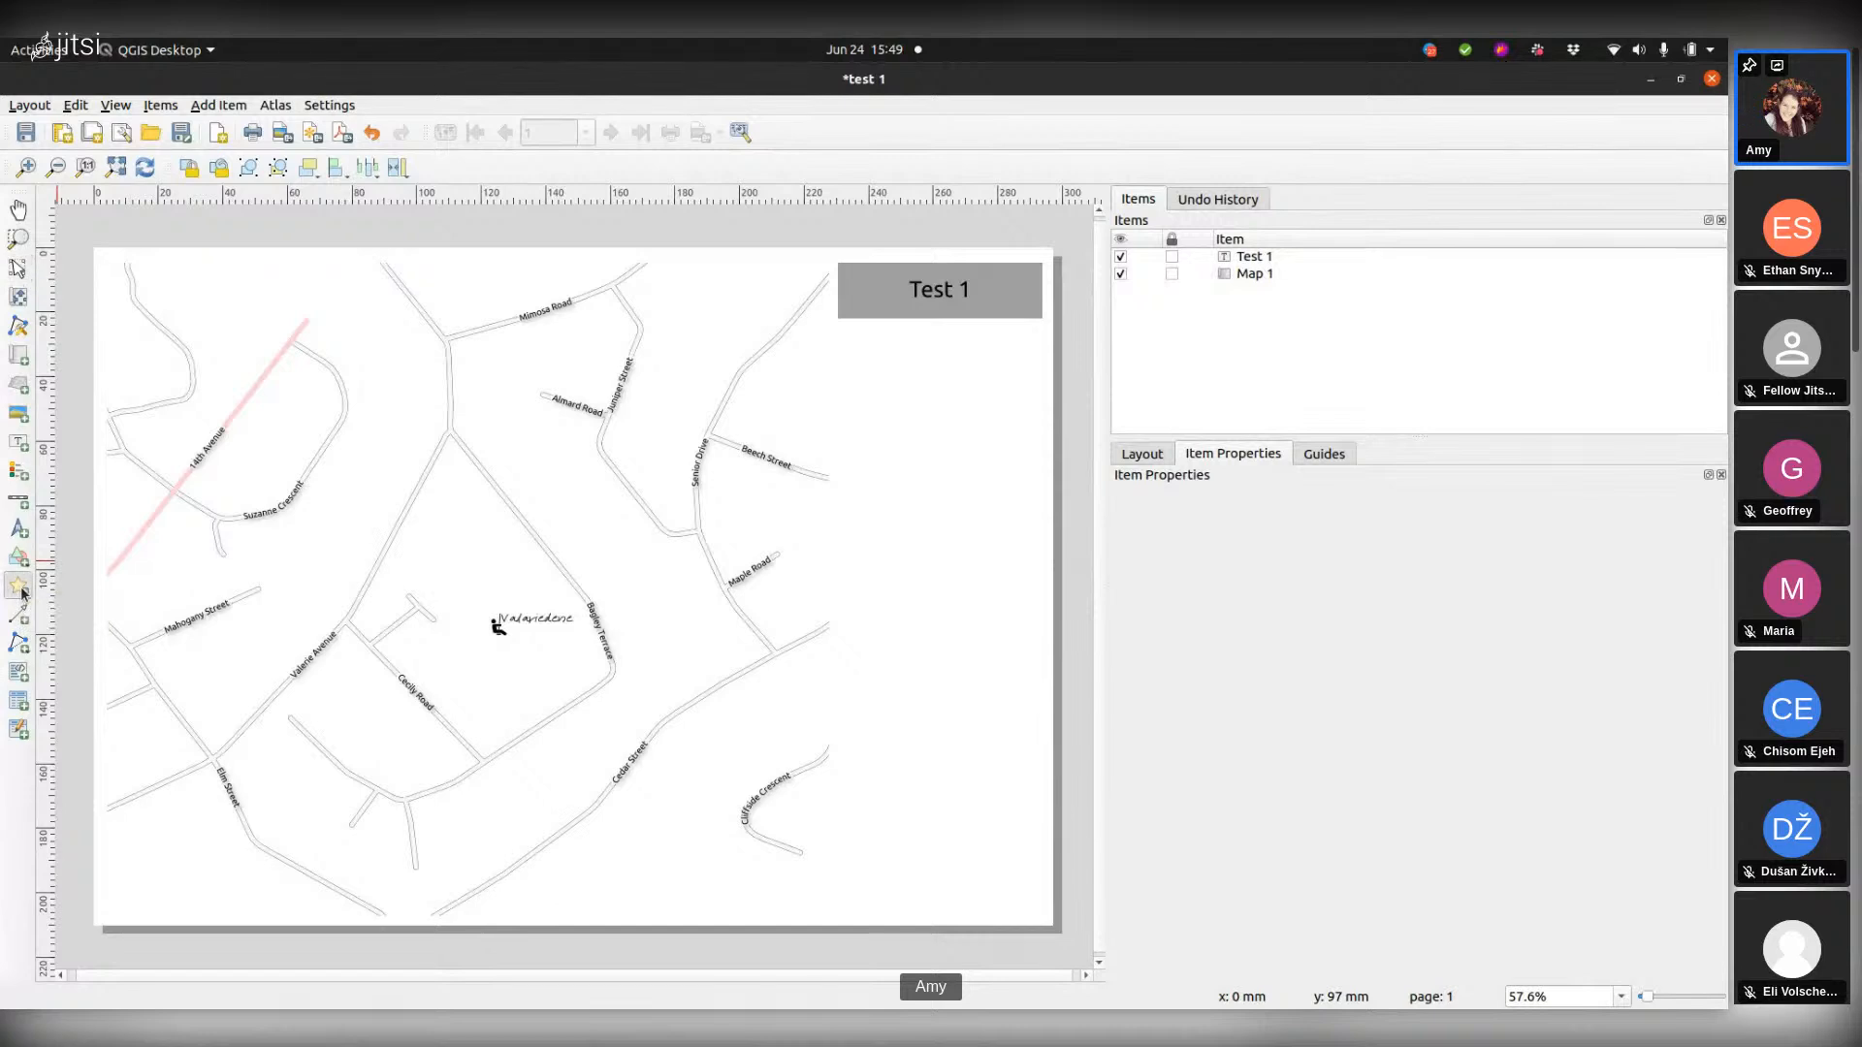
click(935, 765)
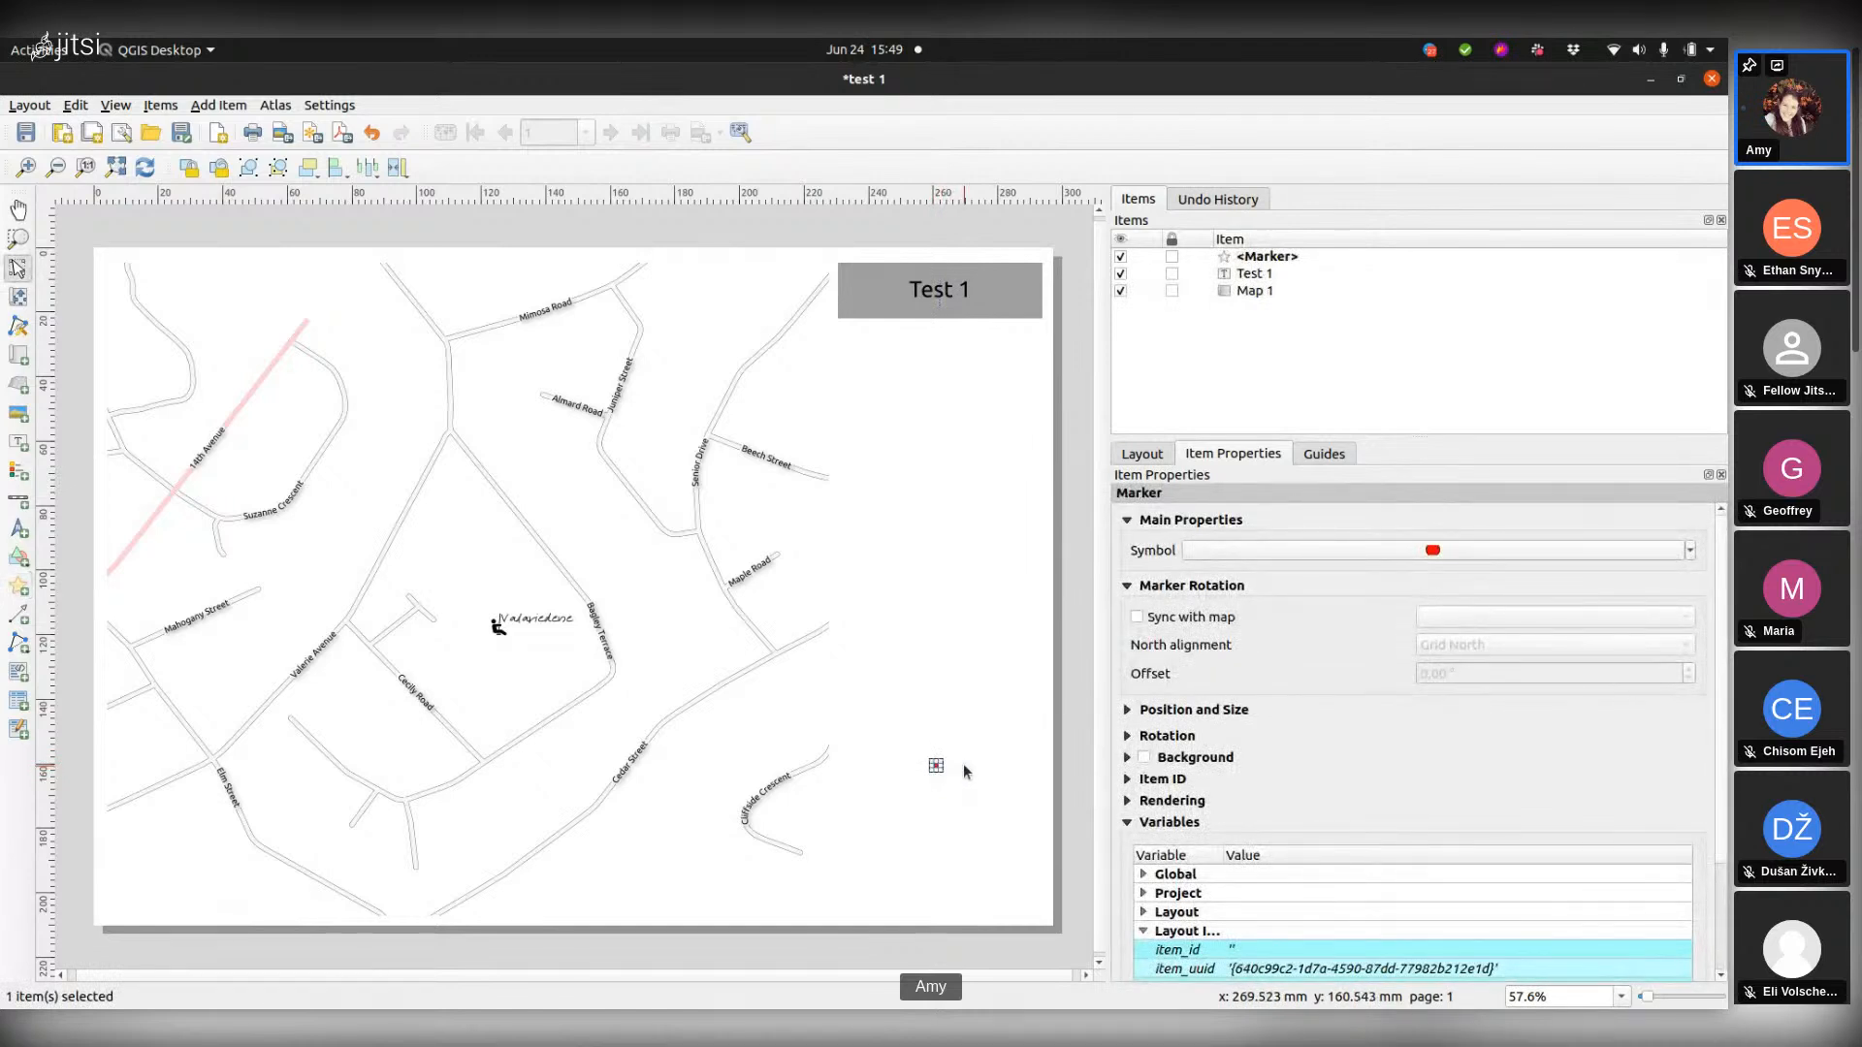
click(1136, 618)
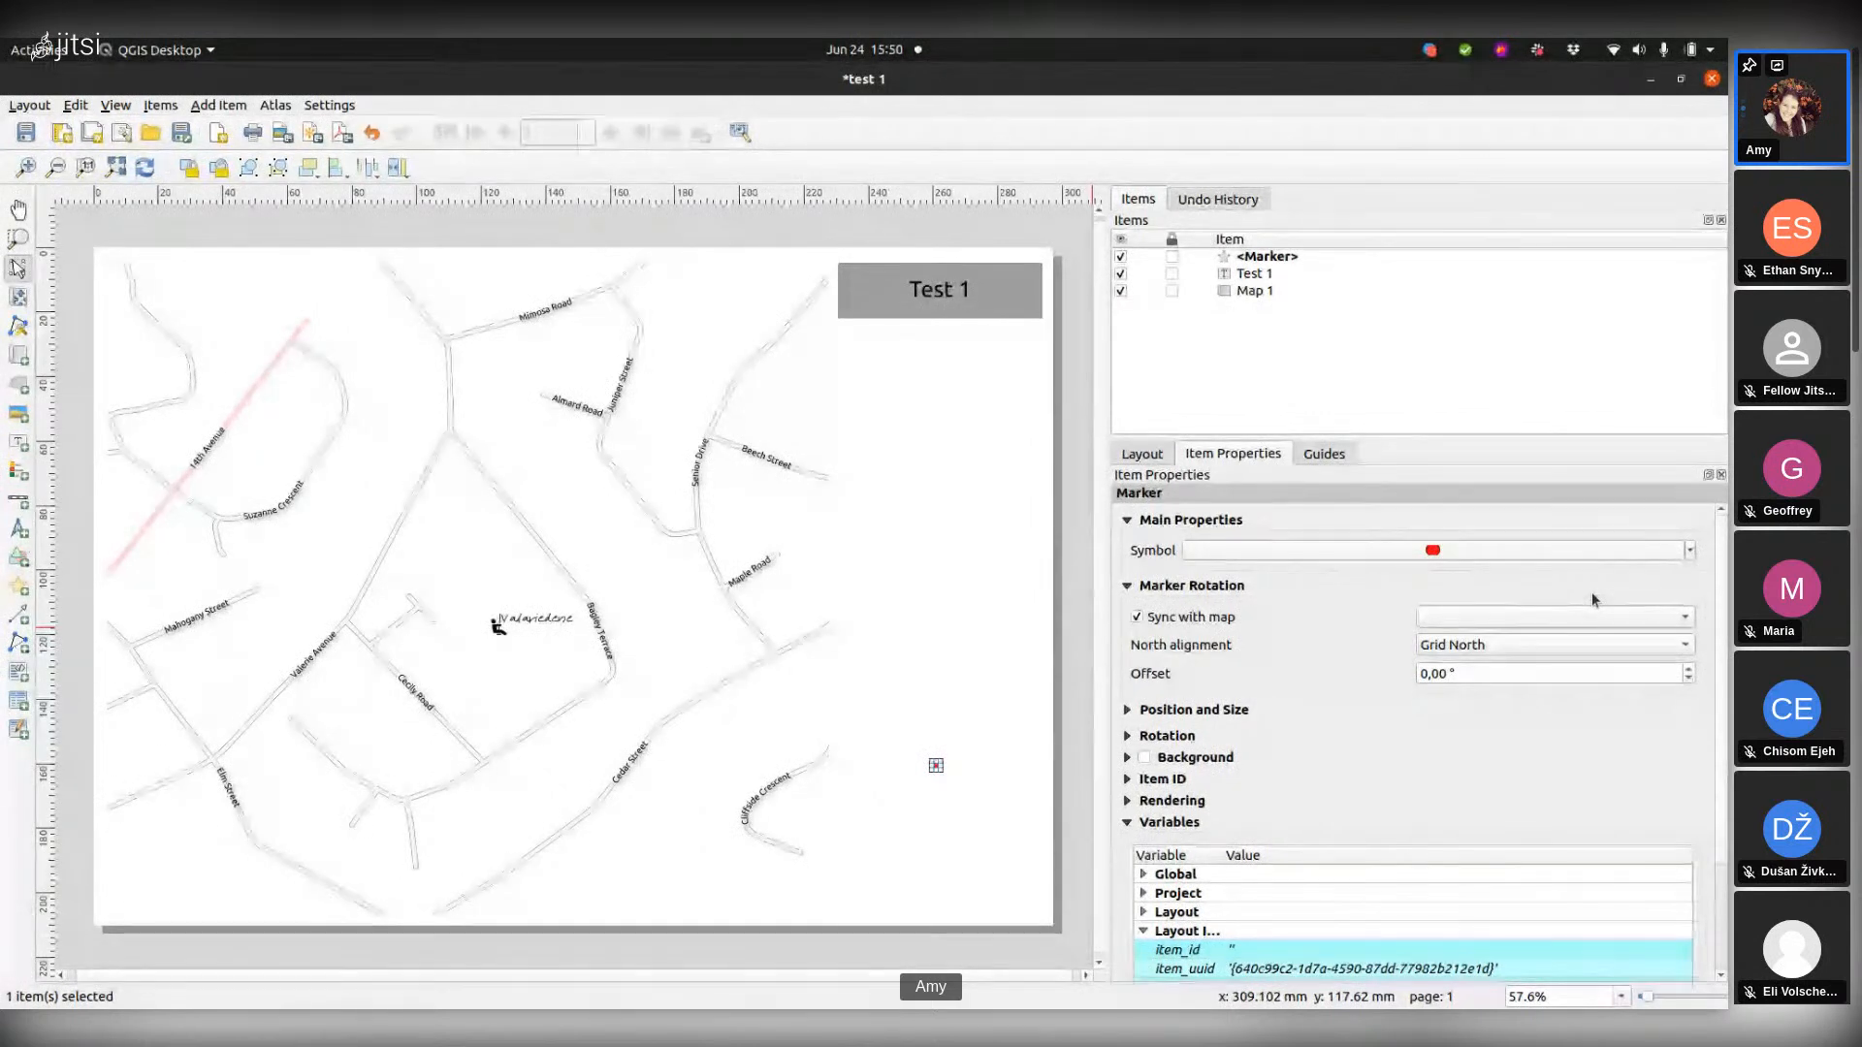
click(1678, 618)
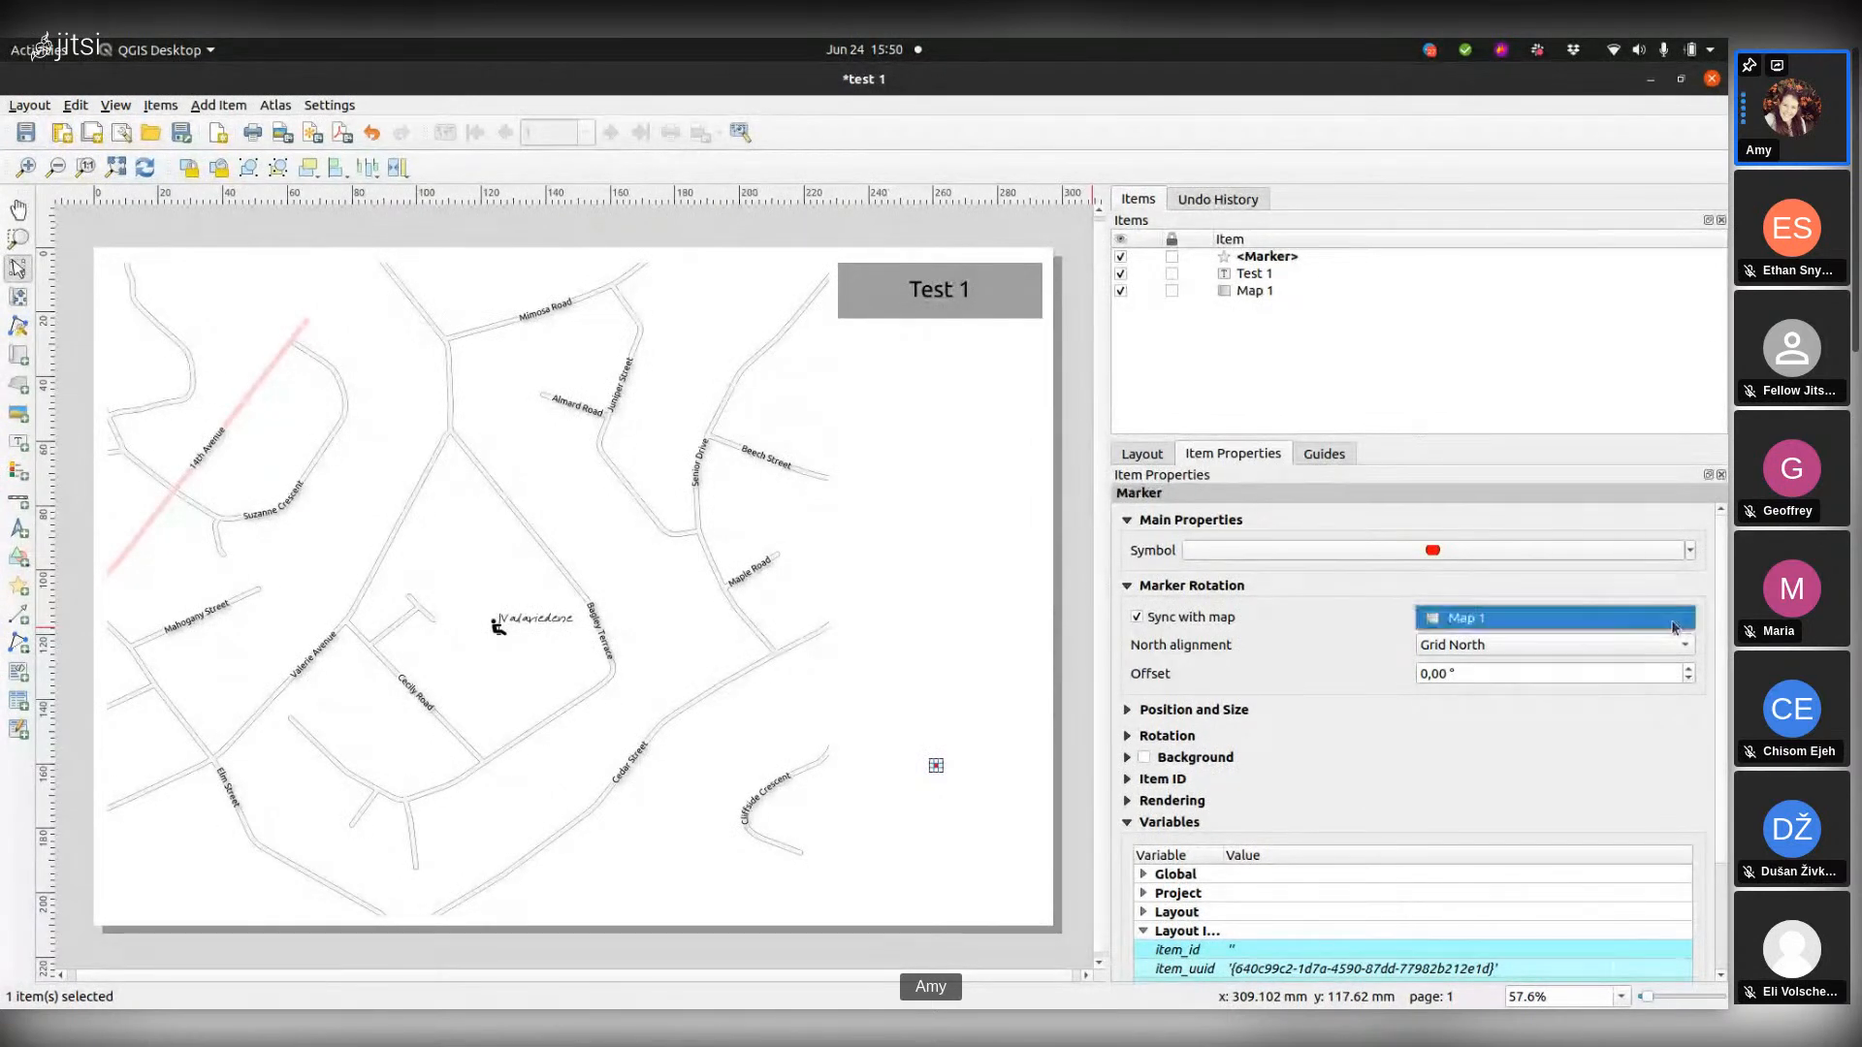
click(1457, 619)
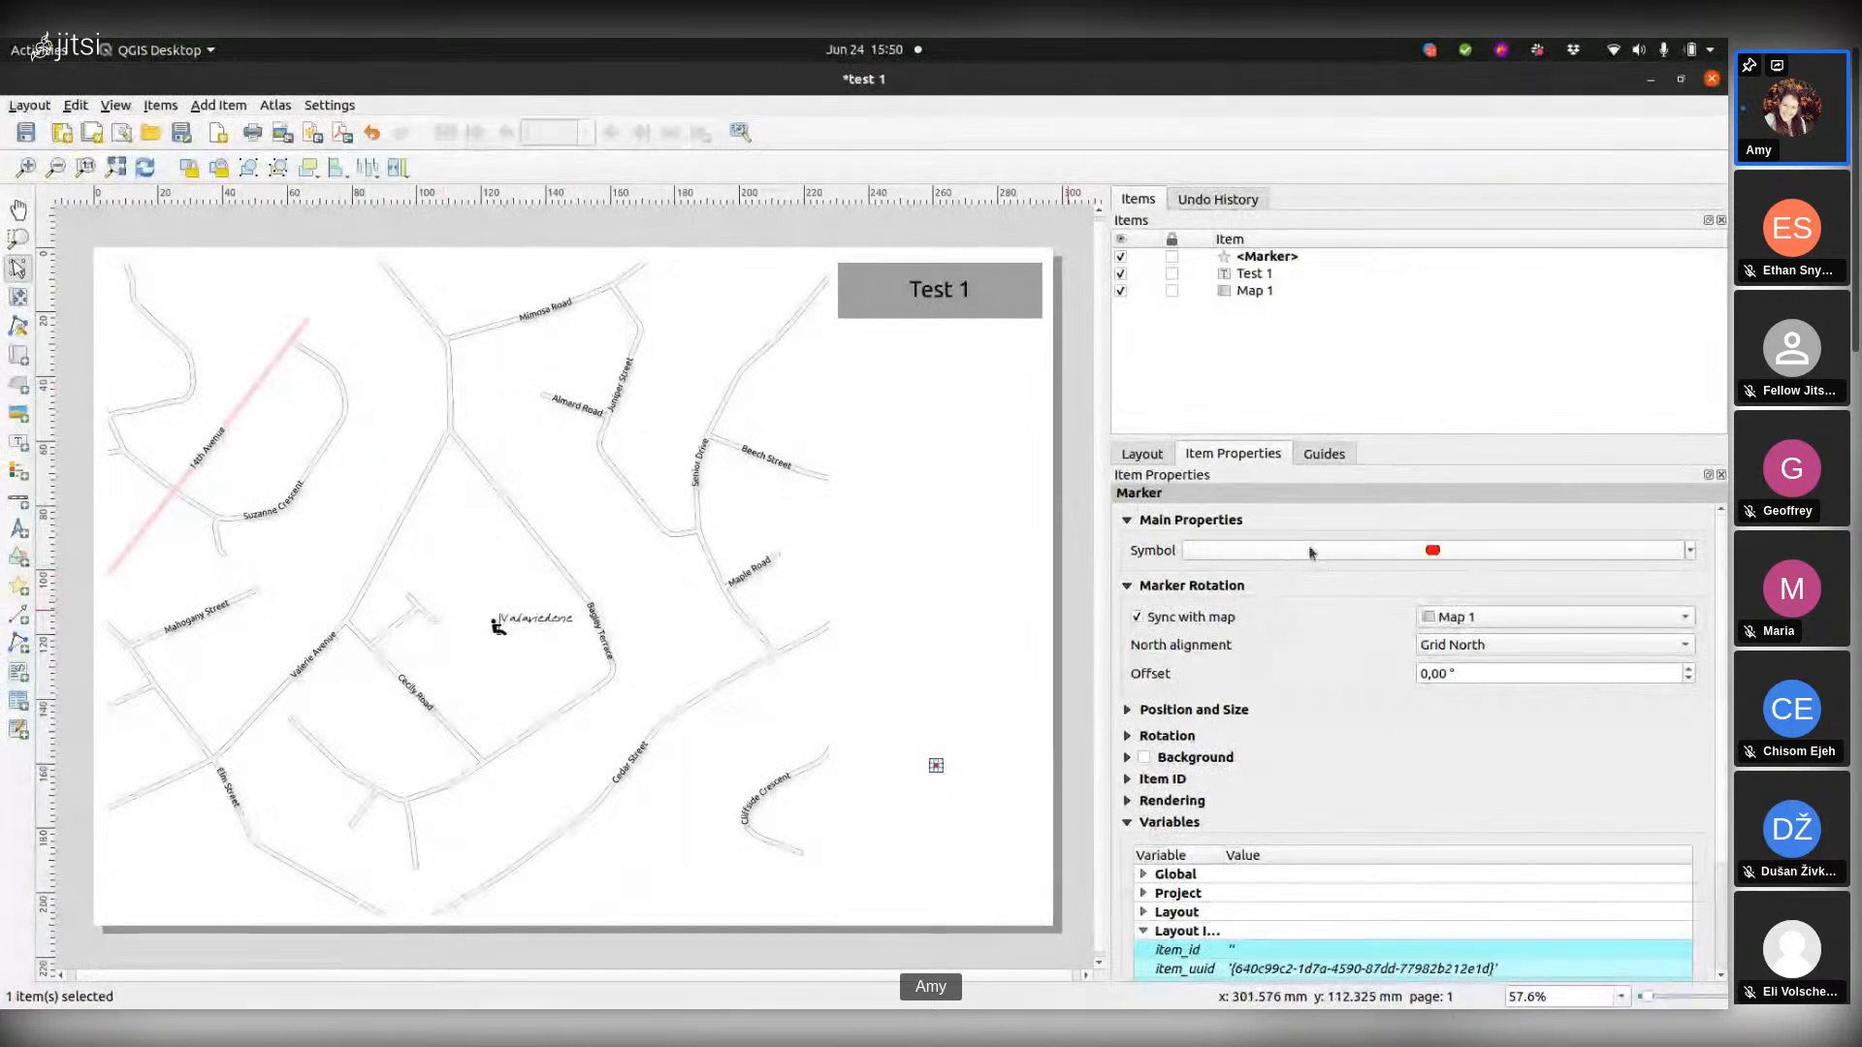
Step: Change the new marker's Simple Marker symbol layer to the SVG Marker type
click(1431, 551)
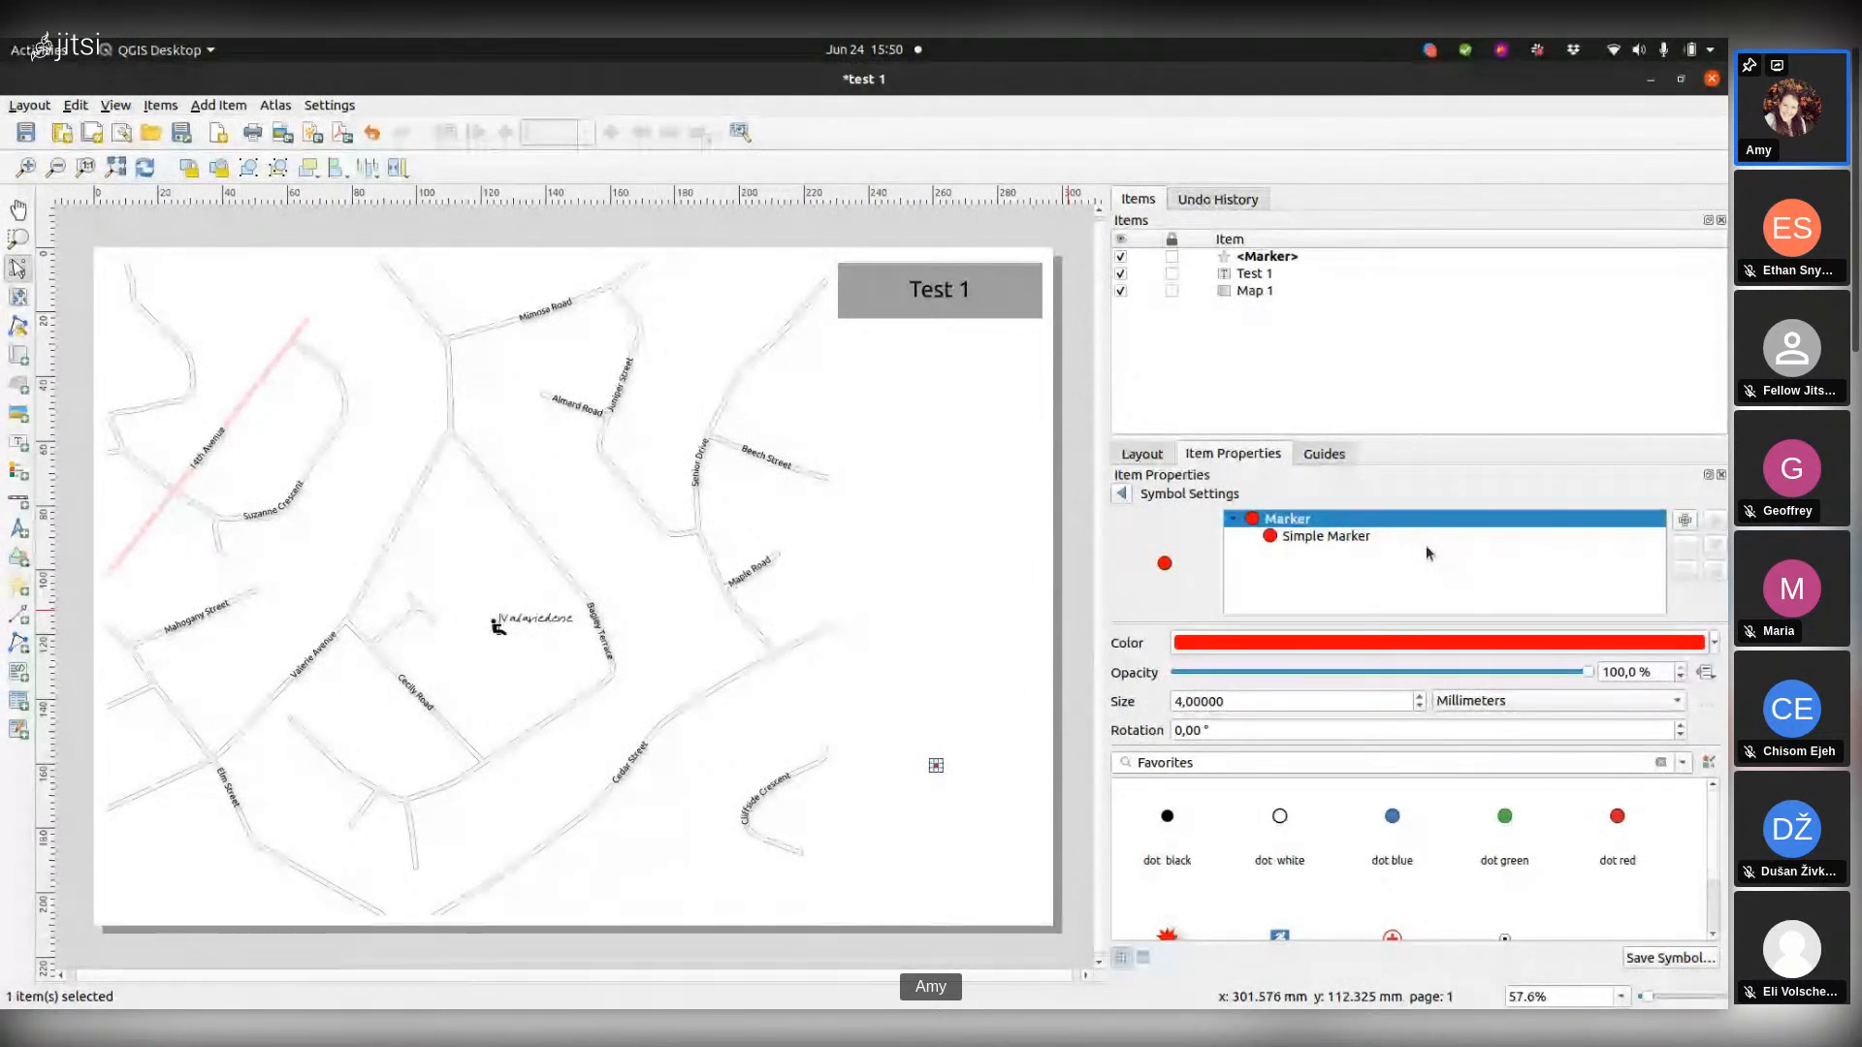
click(1298, 539)
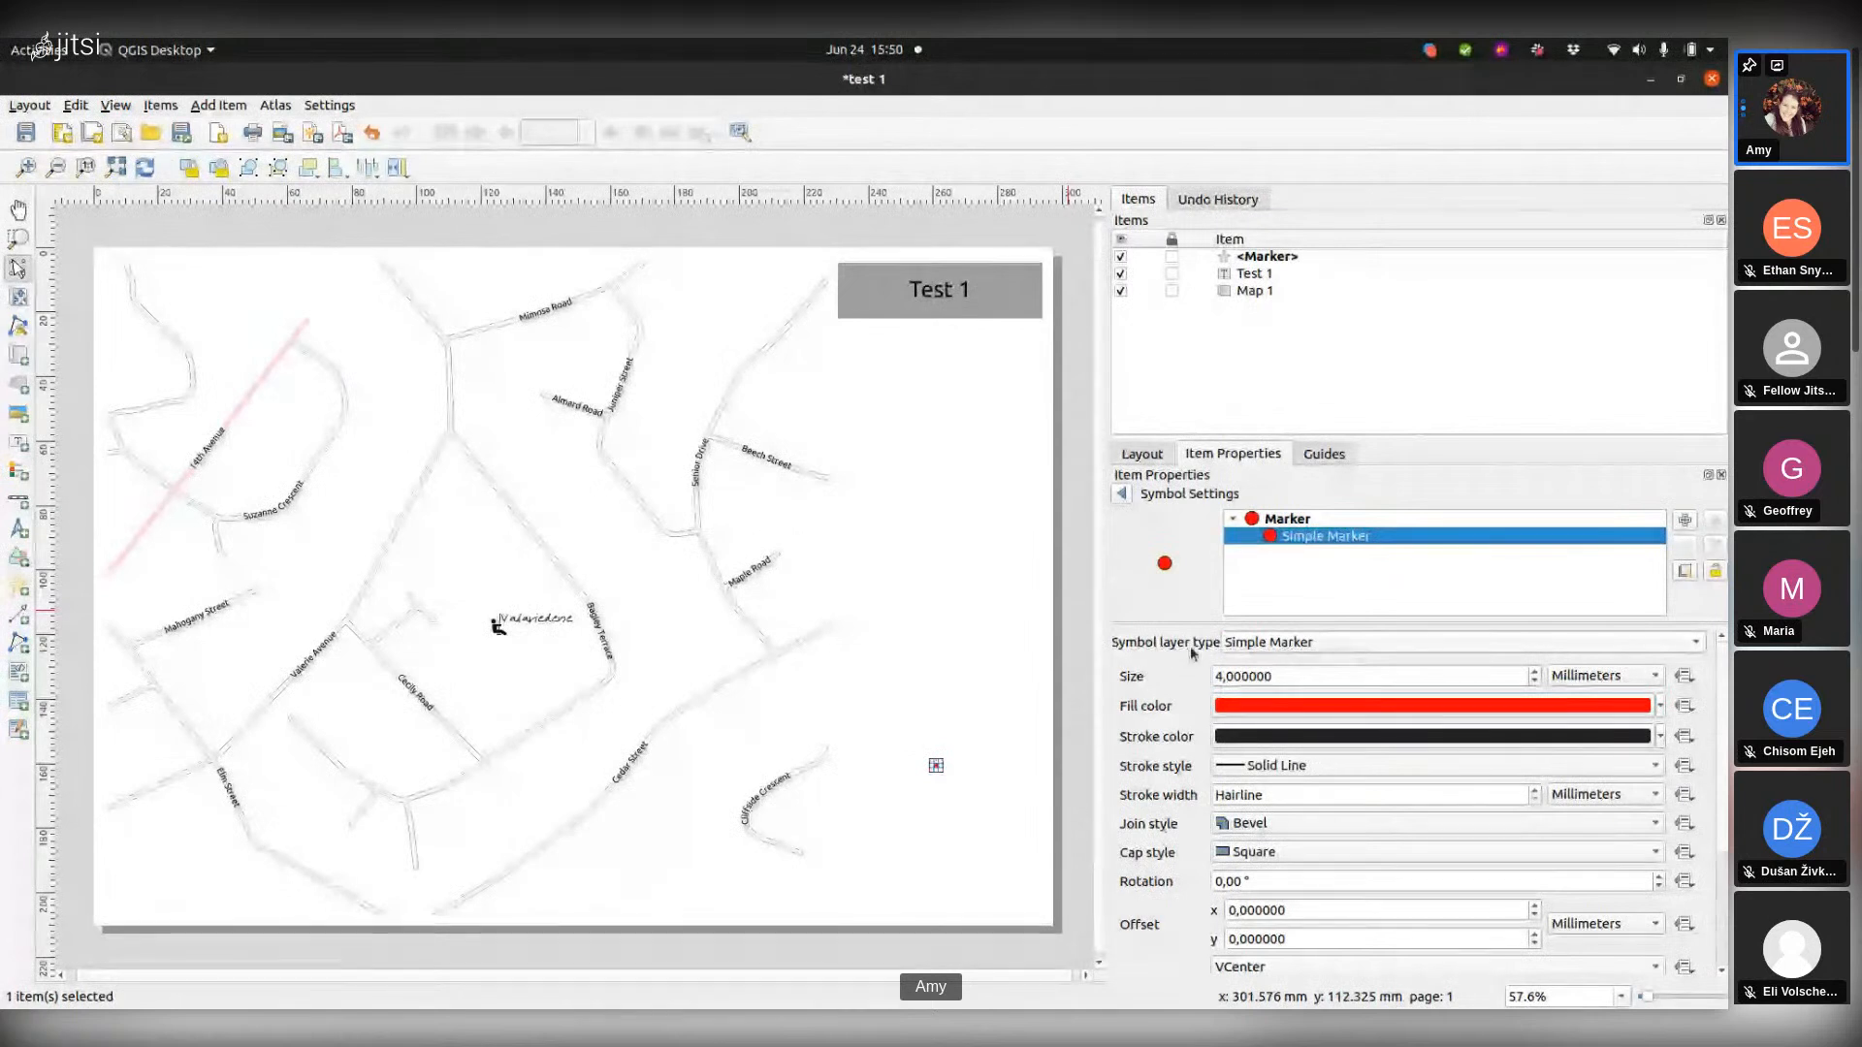
click(1323, 638)
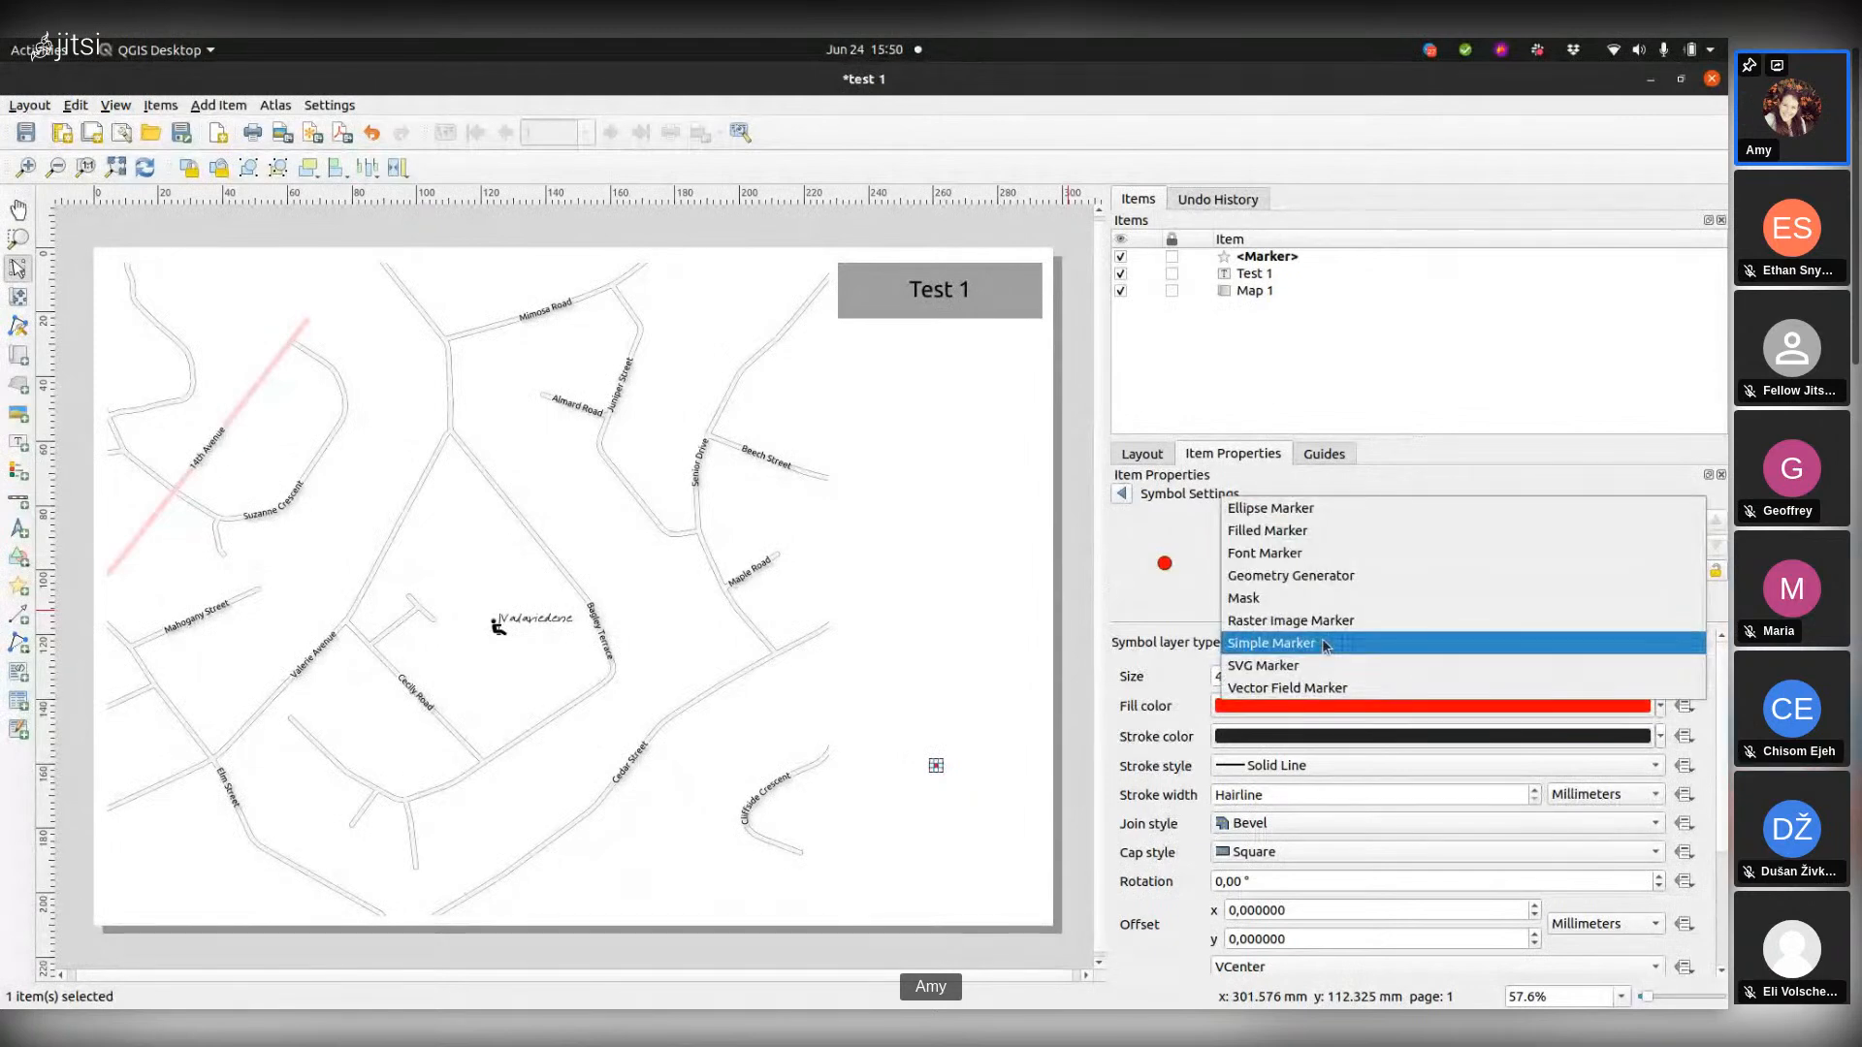
click(1283, 673)
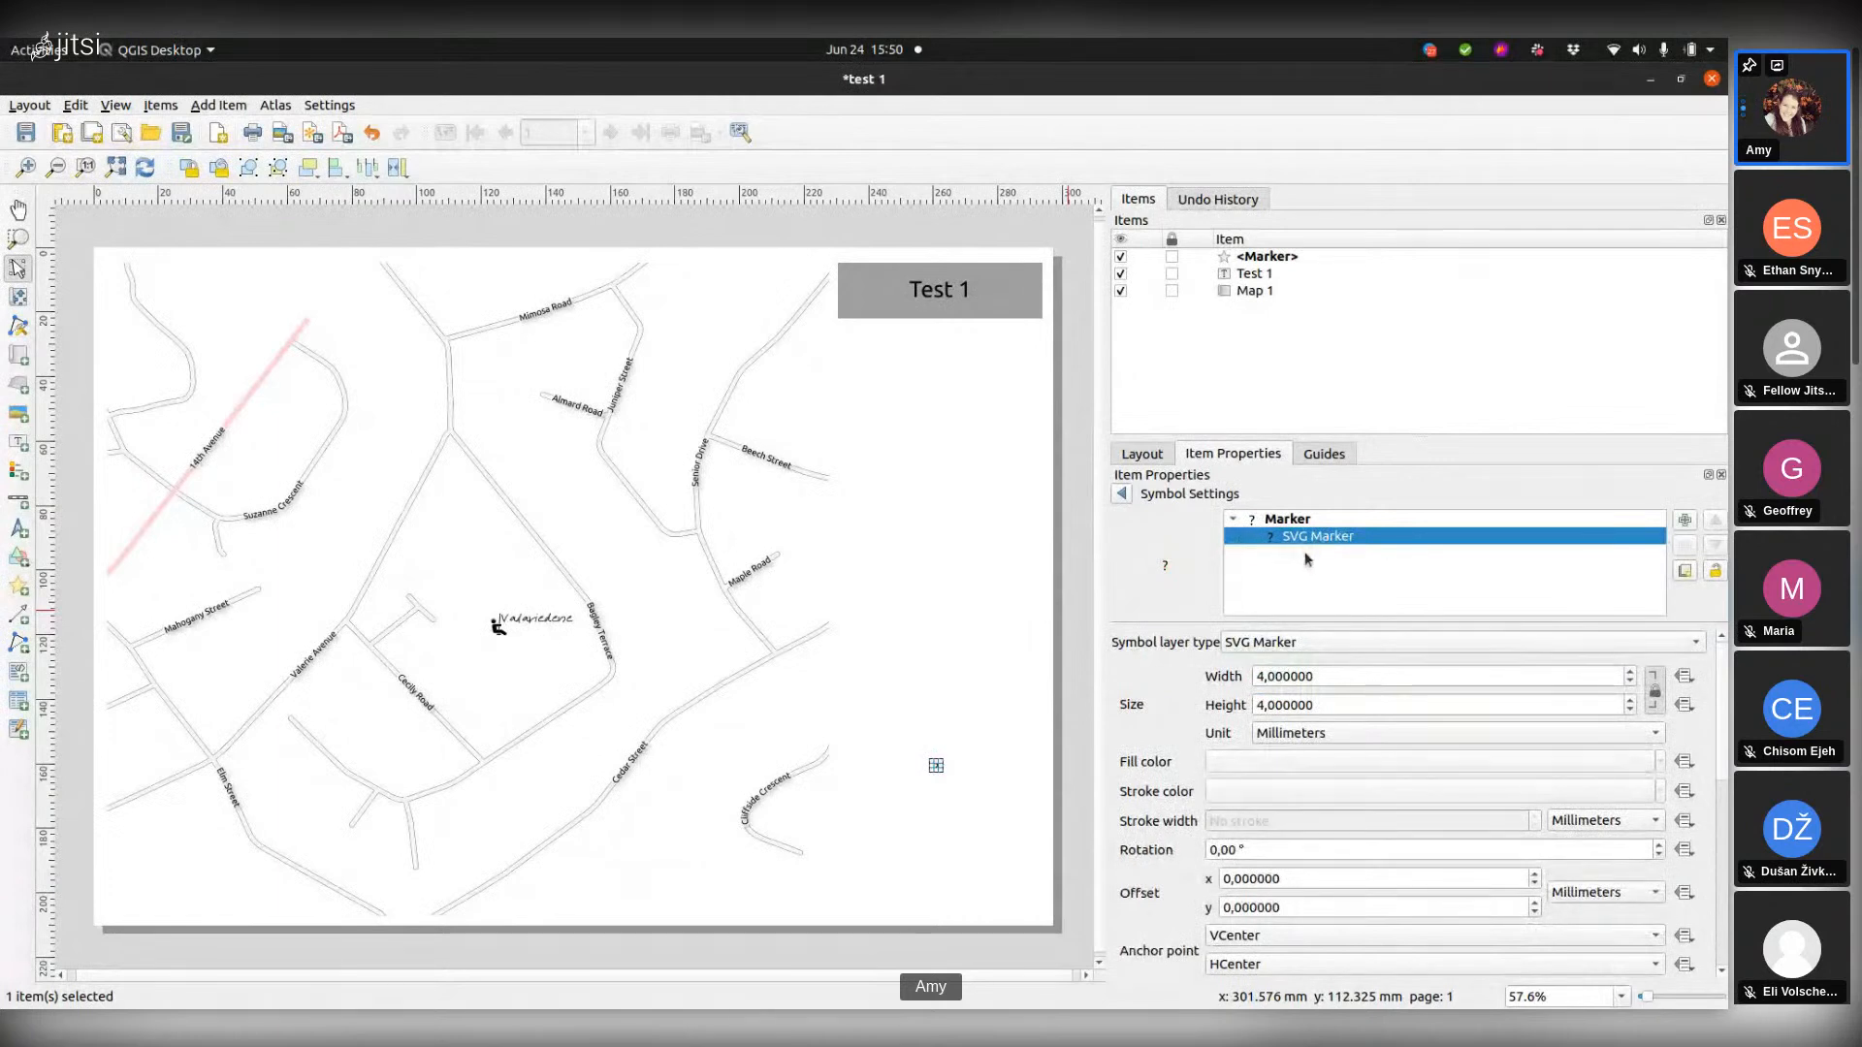
Step: Choose the circled north arrow with an N from the arrows SVG group as the marker's image
drag(1724, 674, 1727, 763)
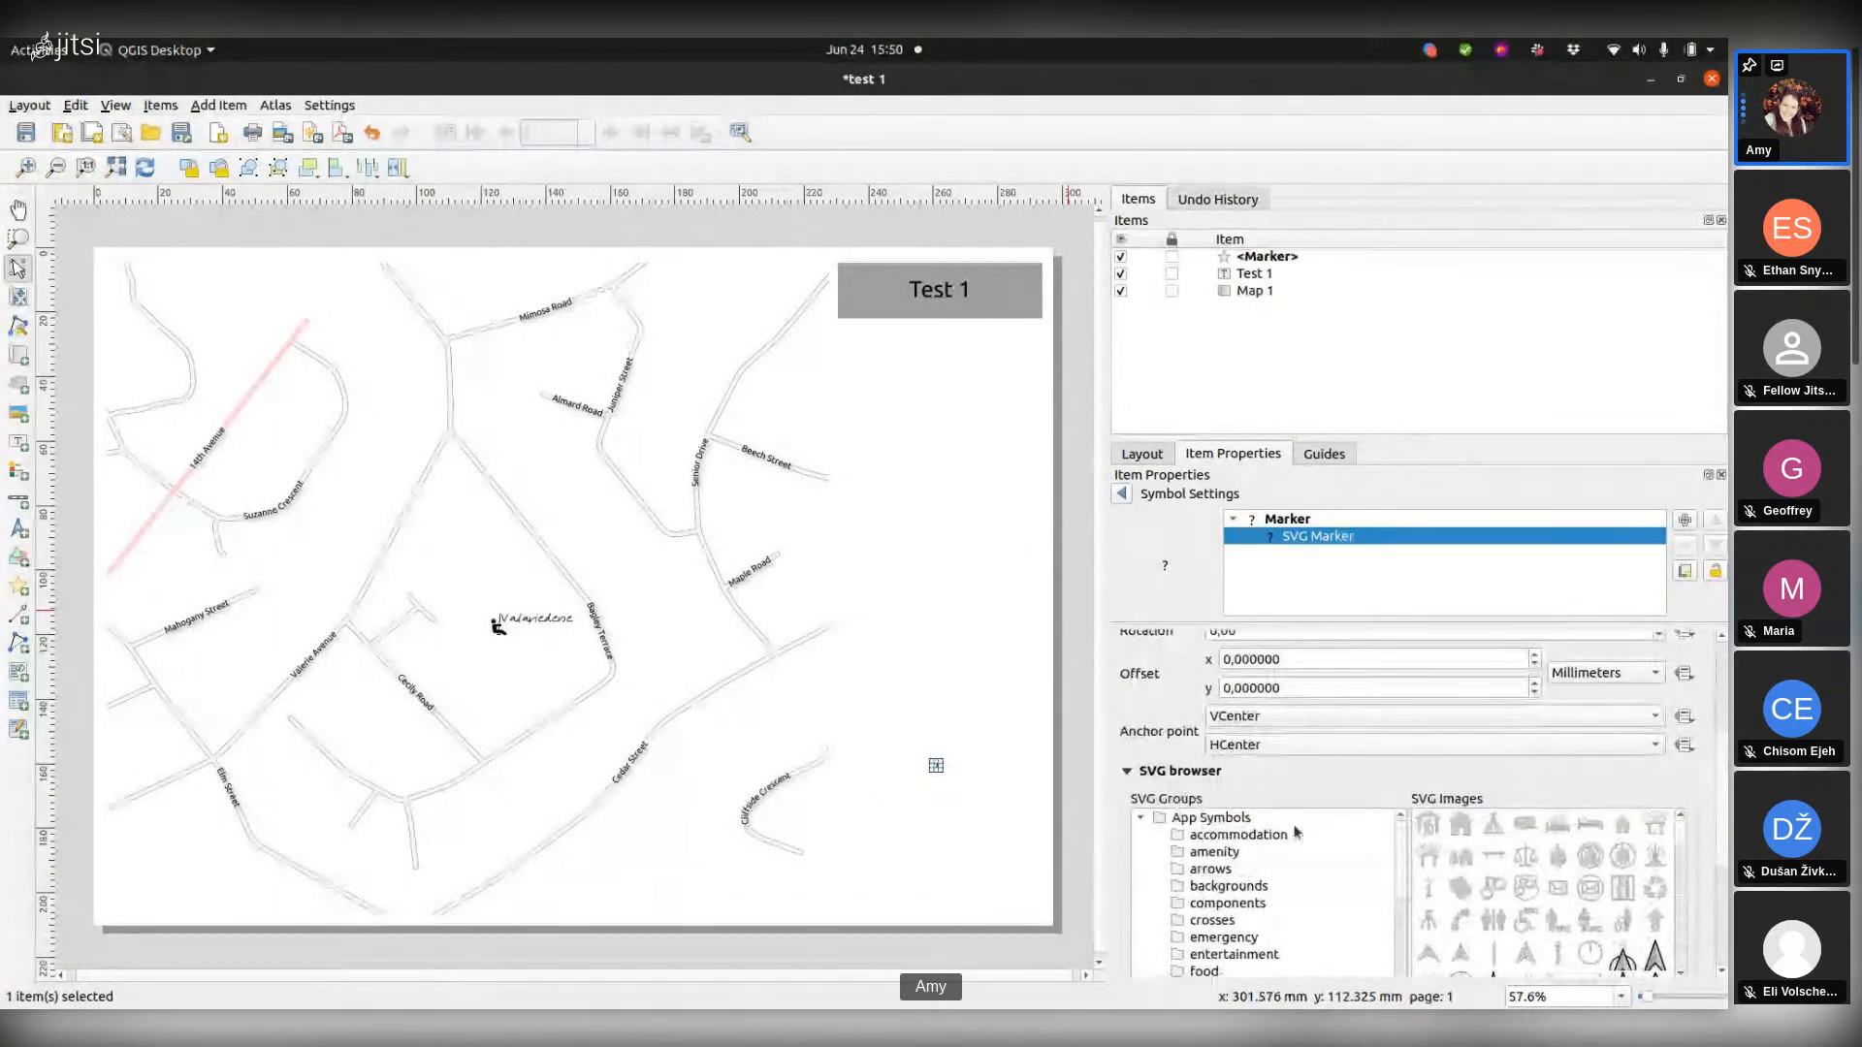
click(1208, 870)
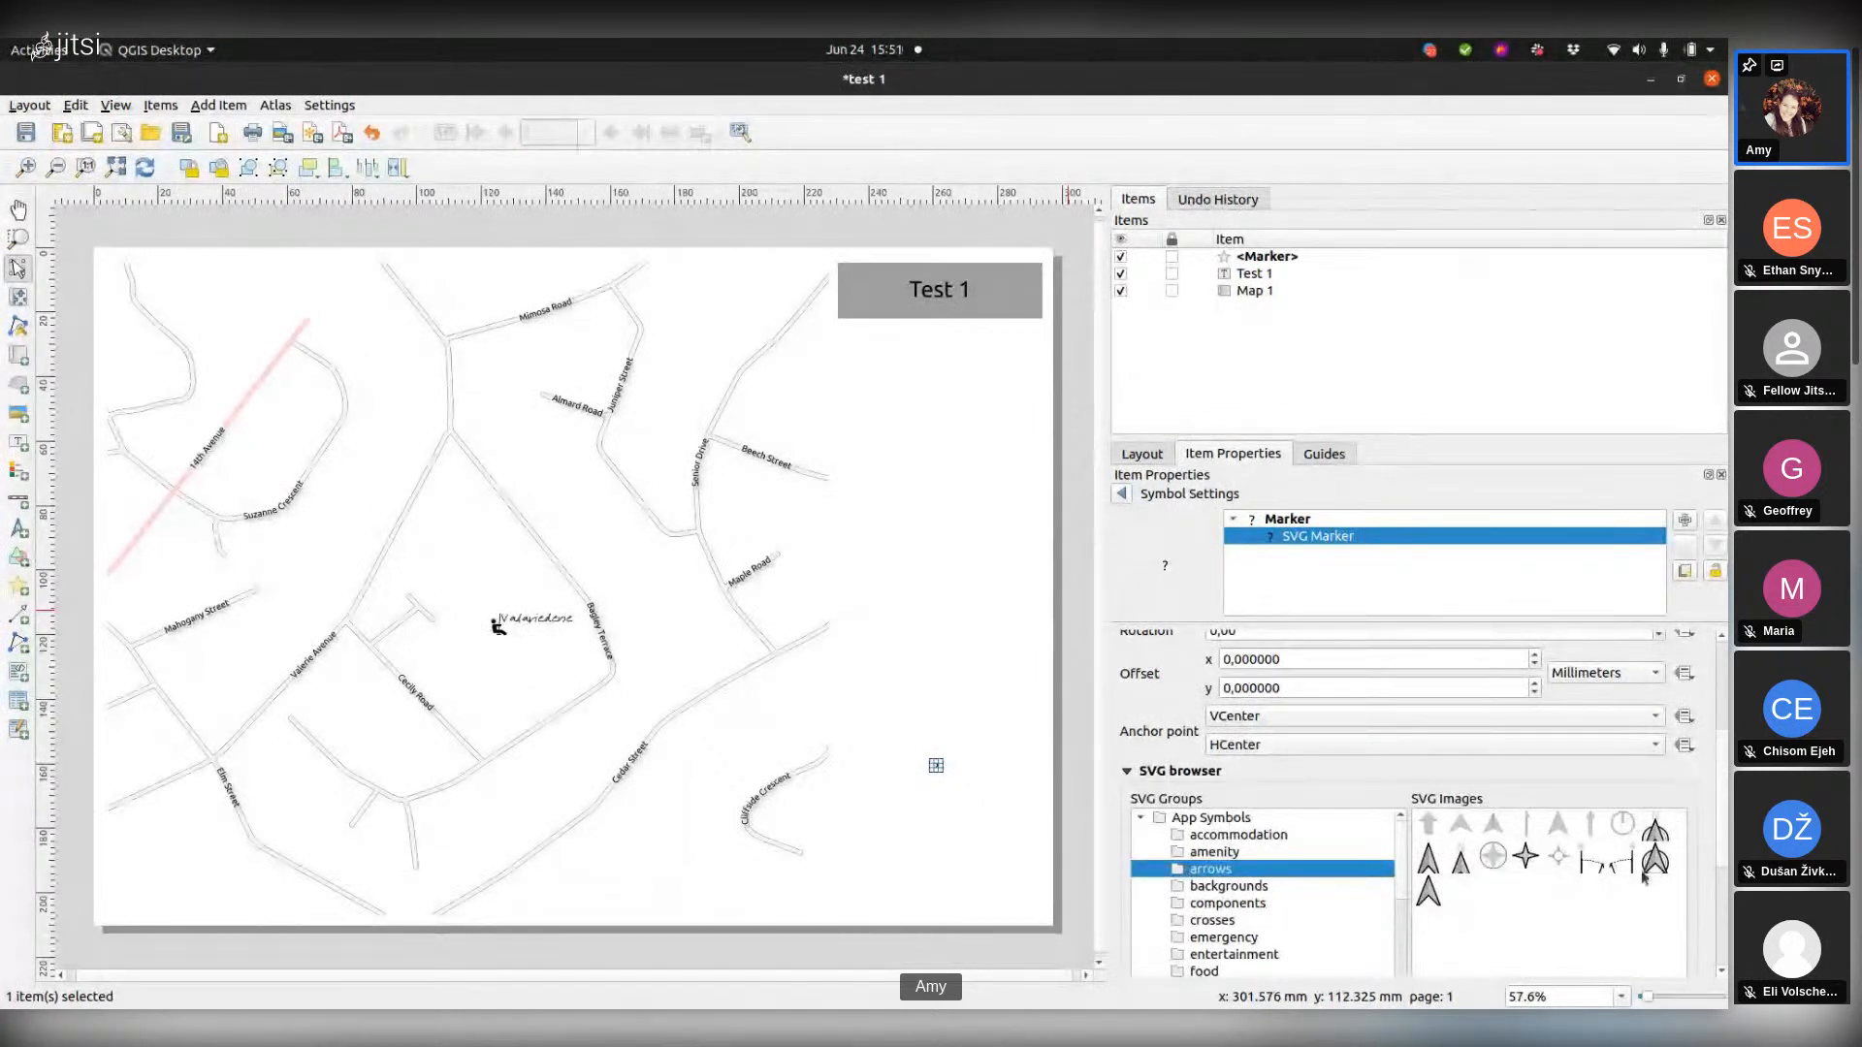
click(1655, 838)
Step: Change the north arrow marker's fill colour from red to a medium grey
drag(1720, 829, 1726, 685)
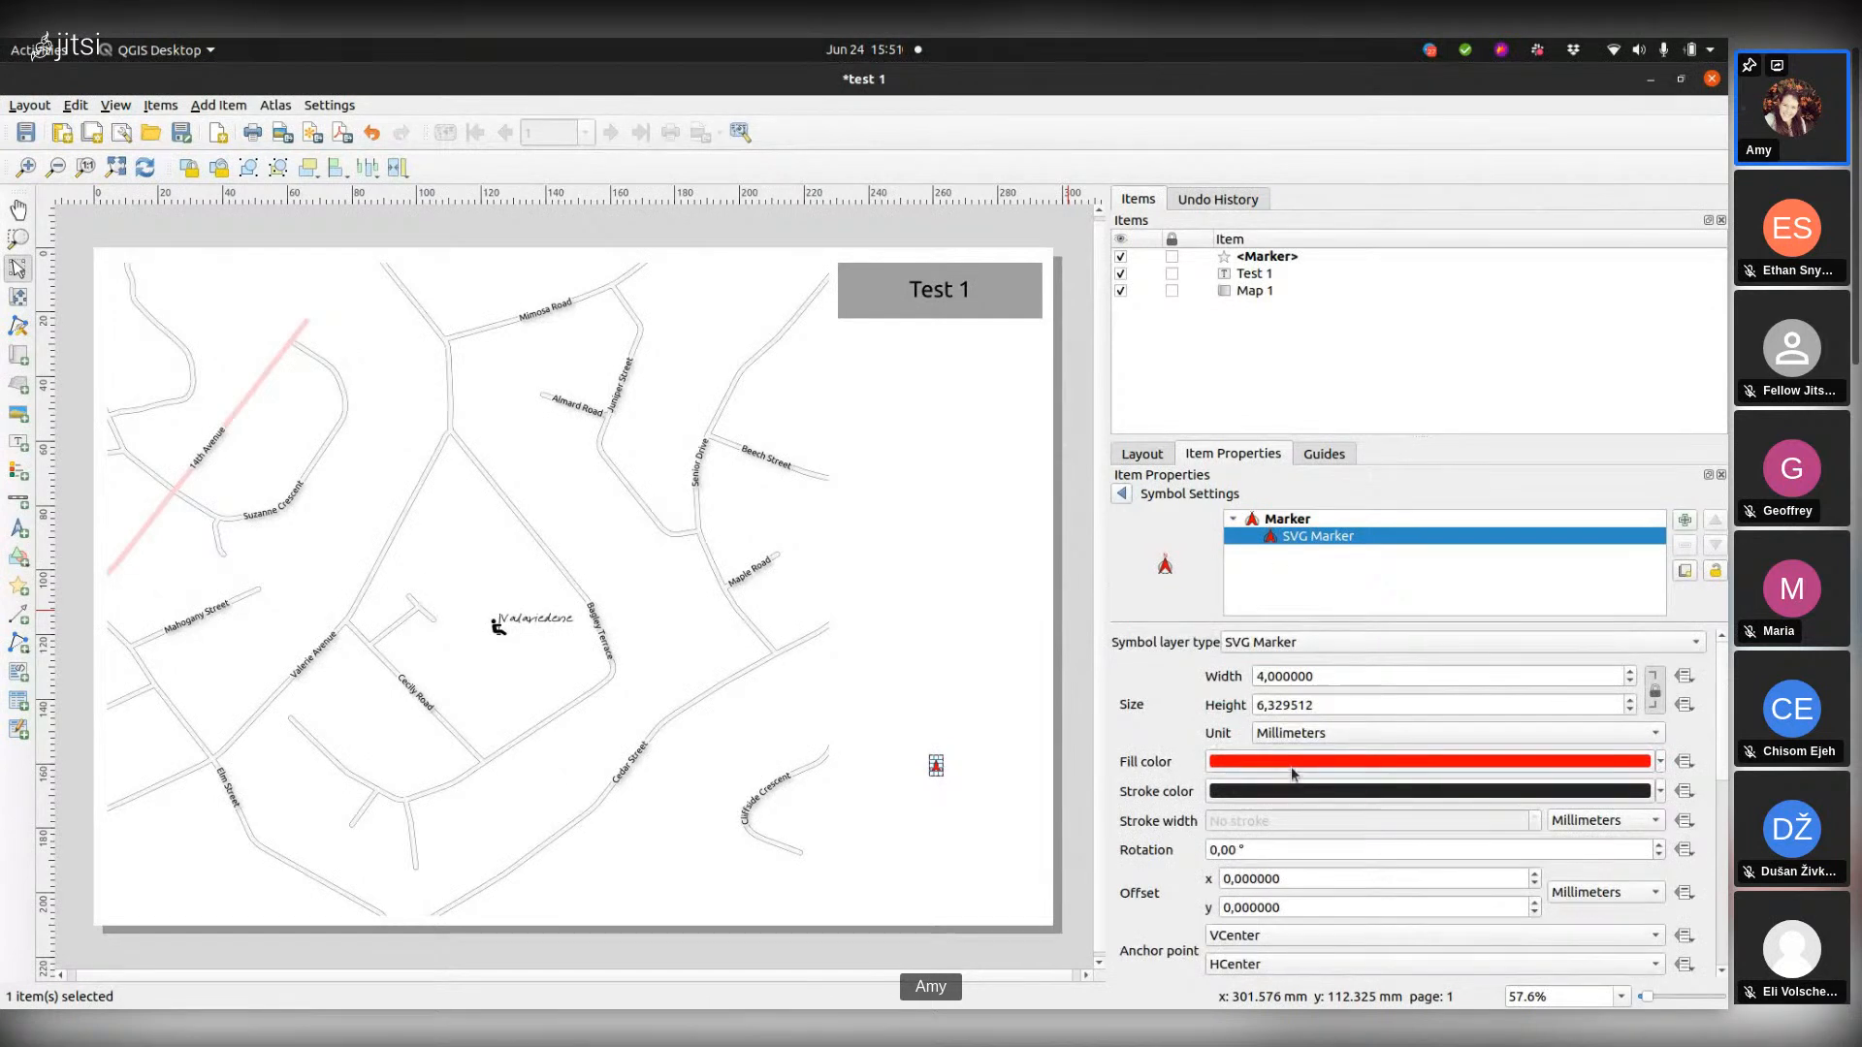
click(1661, 762)
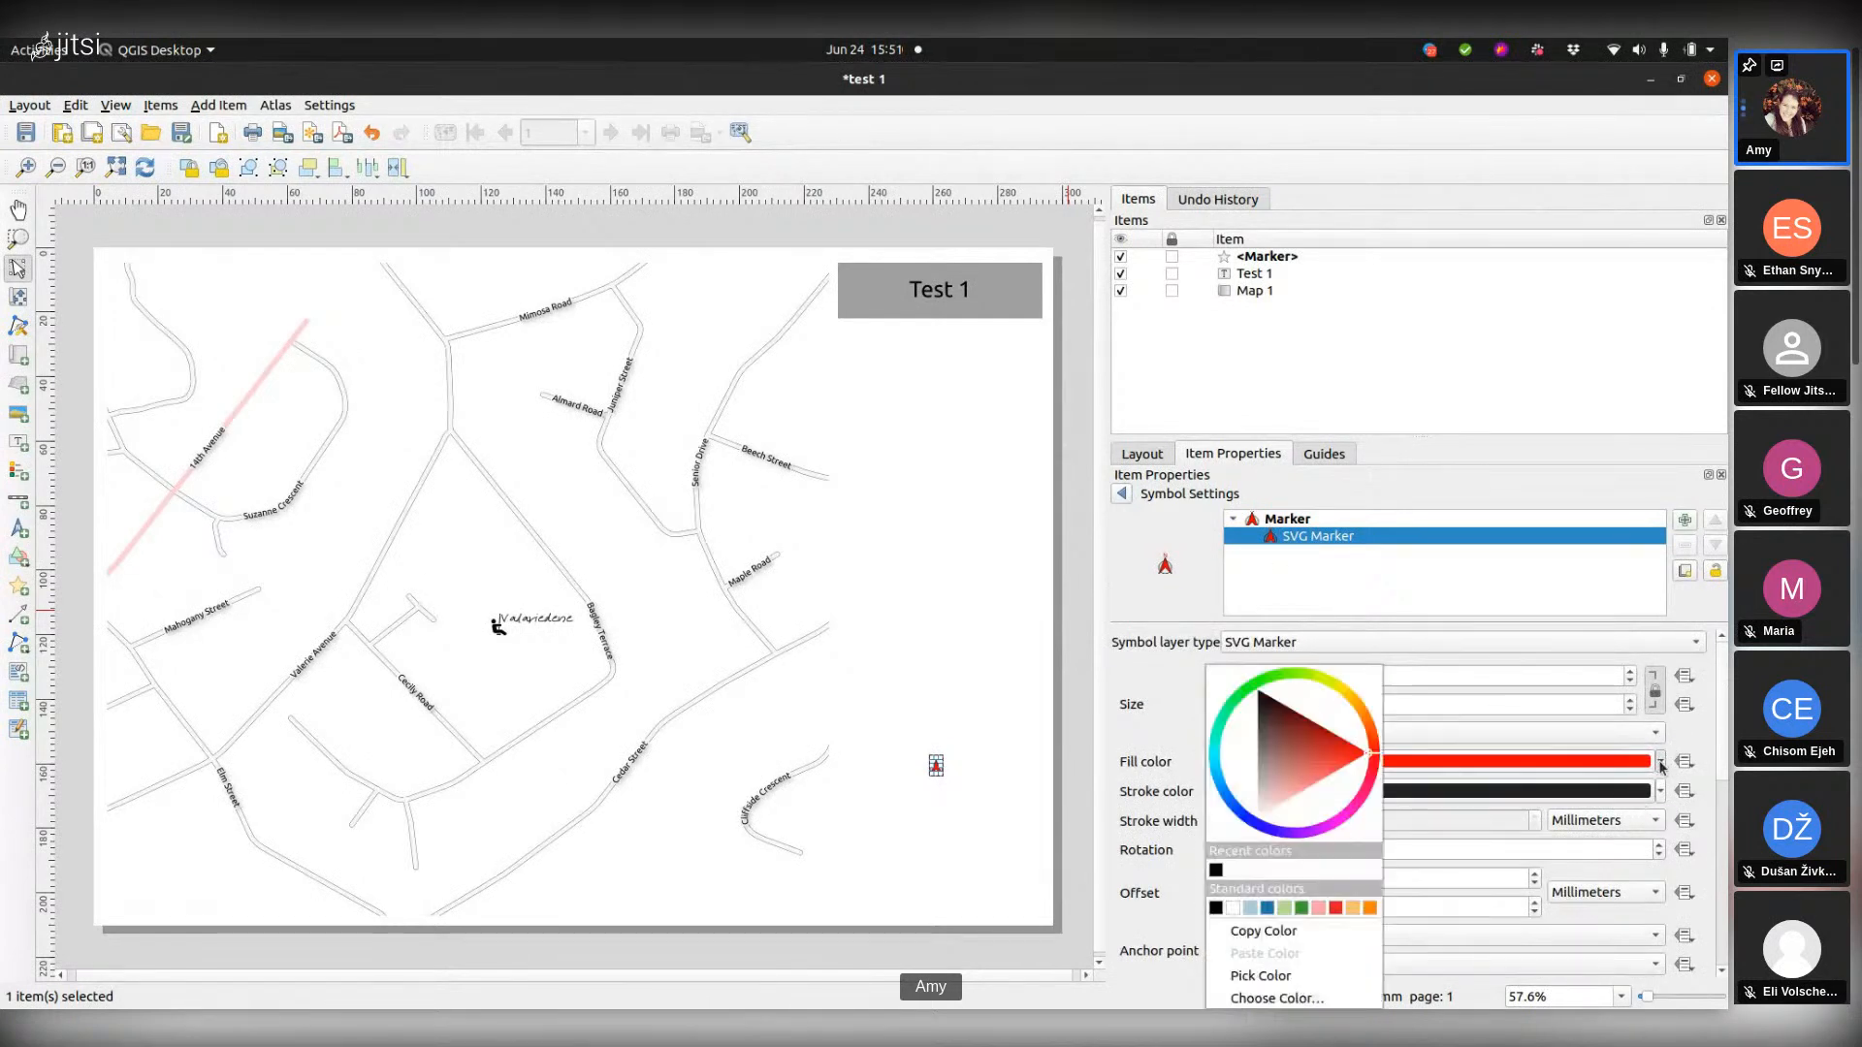
drag(1355, 760, 1240, 747)
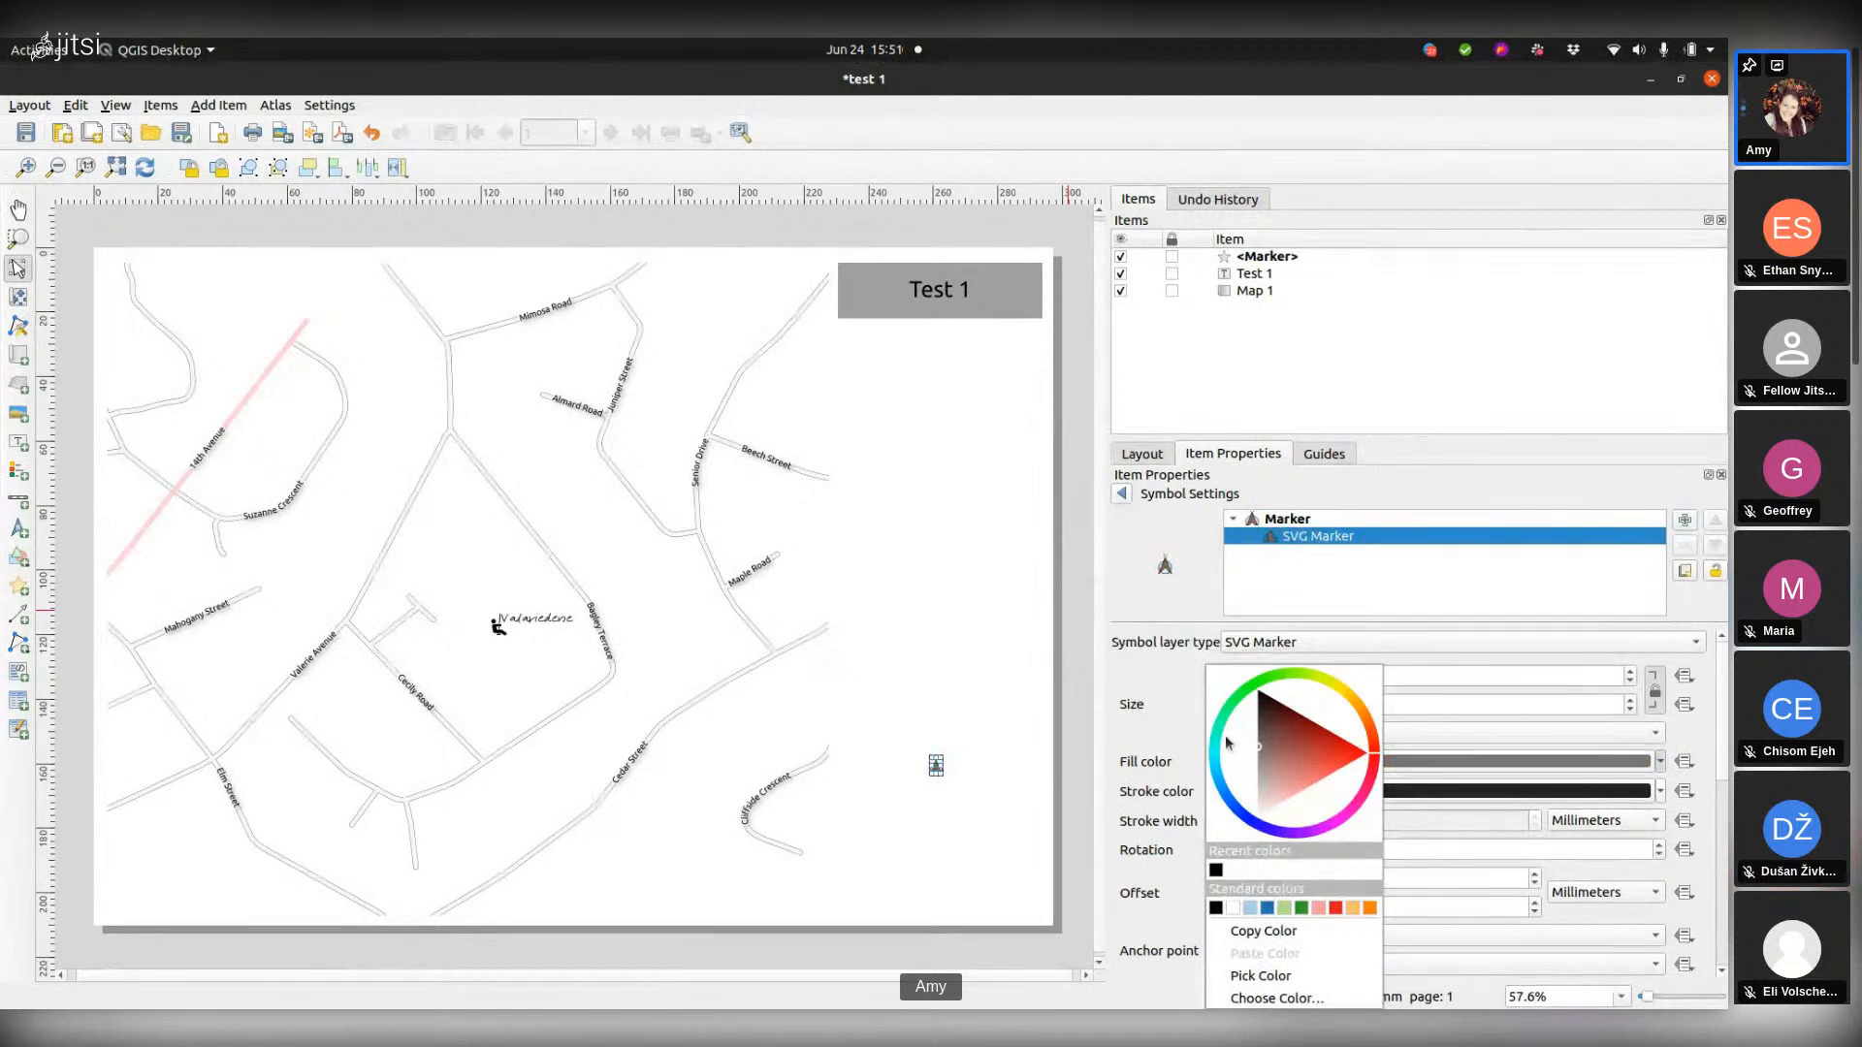
click(1176, 709)
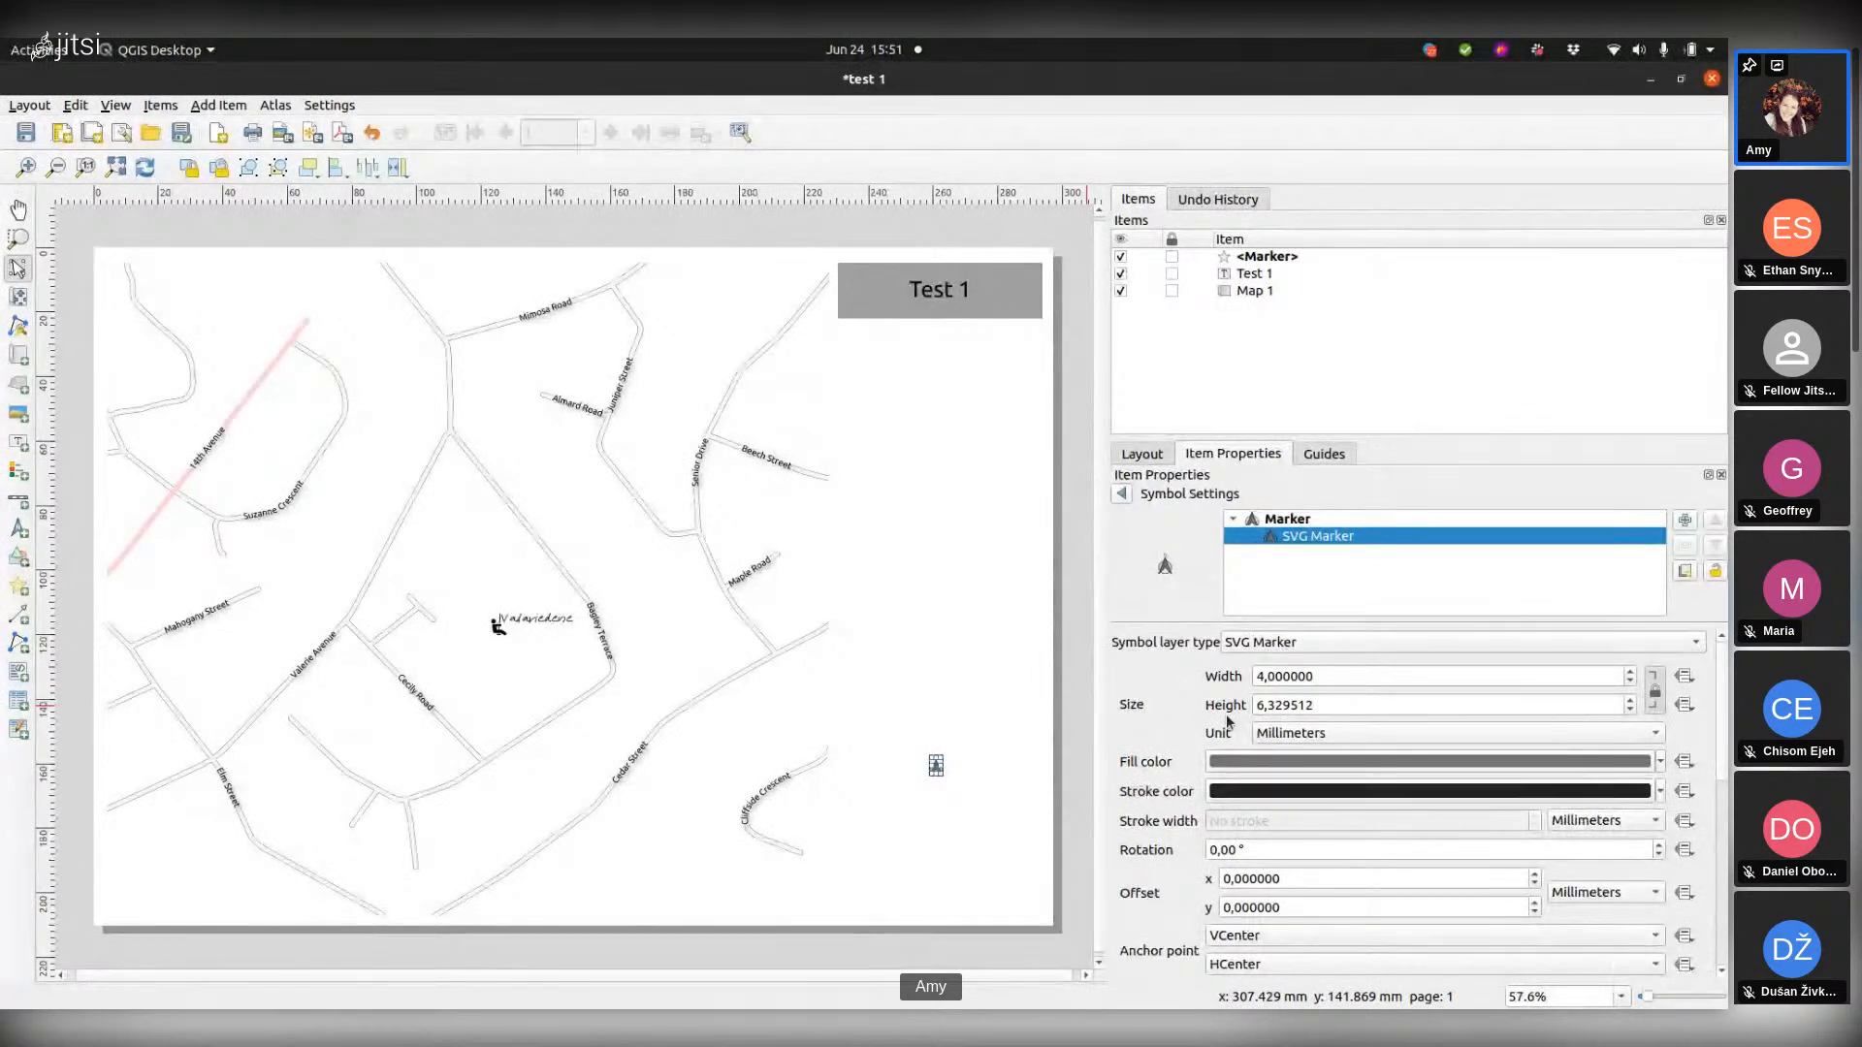
Step: Set the north arrow marker's width to 15 mm and nudge it into line beneath the Test 1 title
drag(1362, 676, 1236, 672)
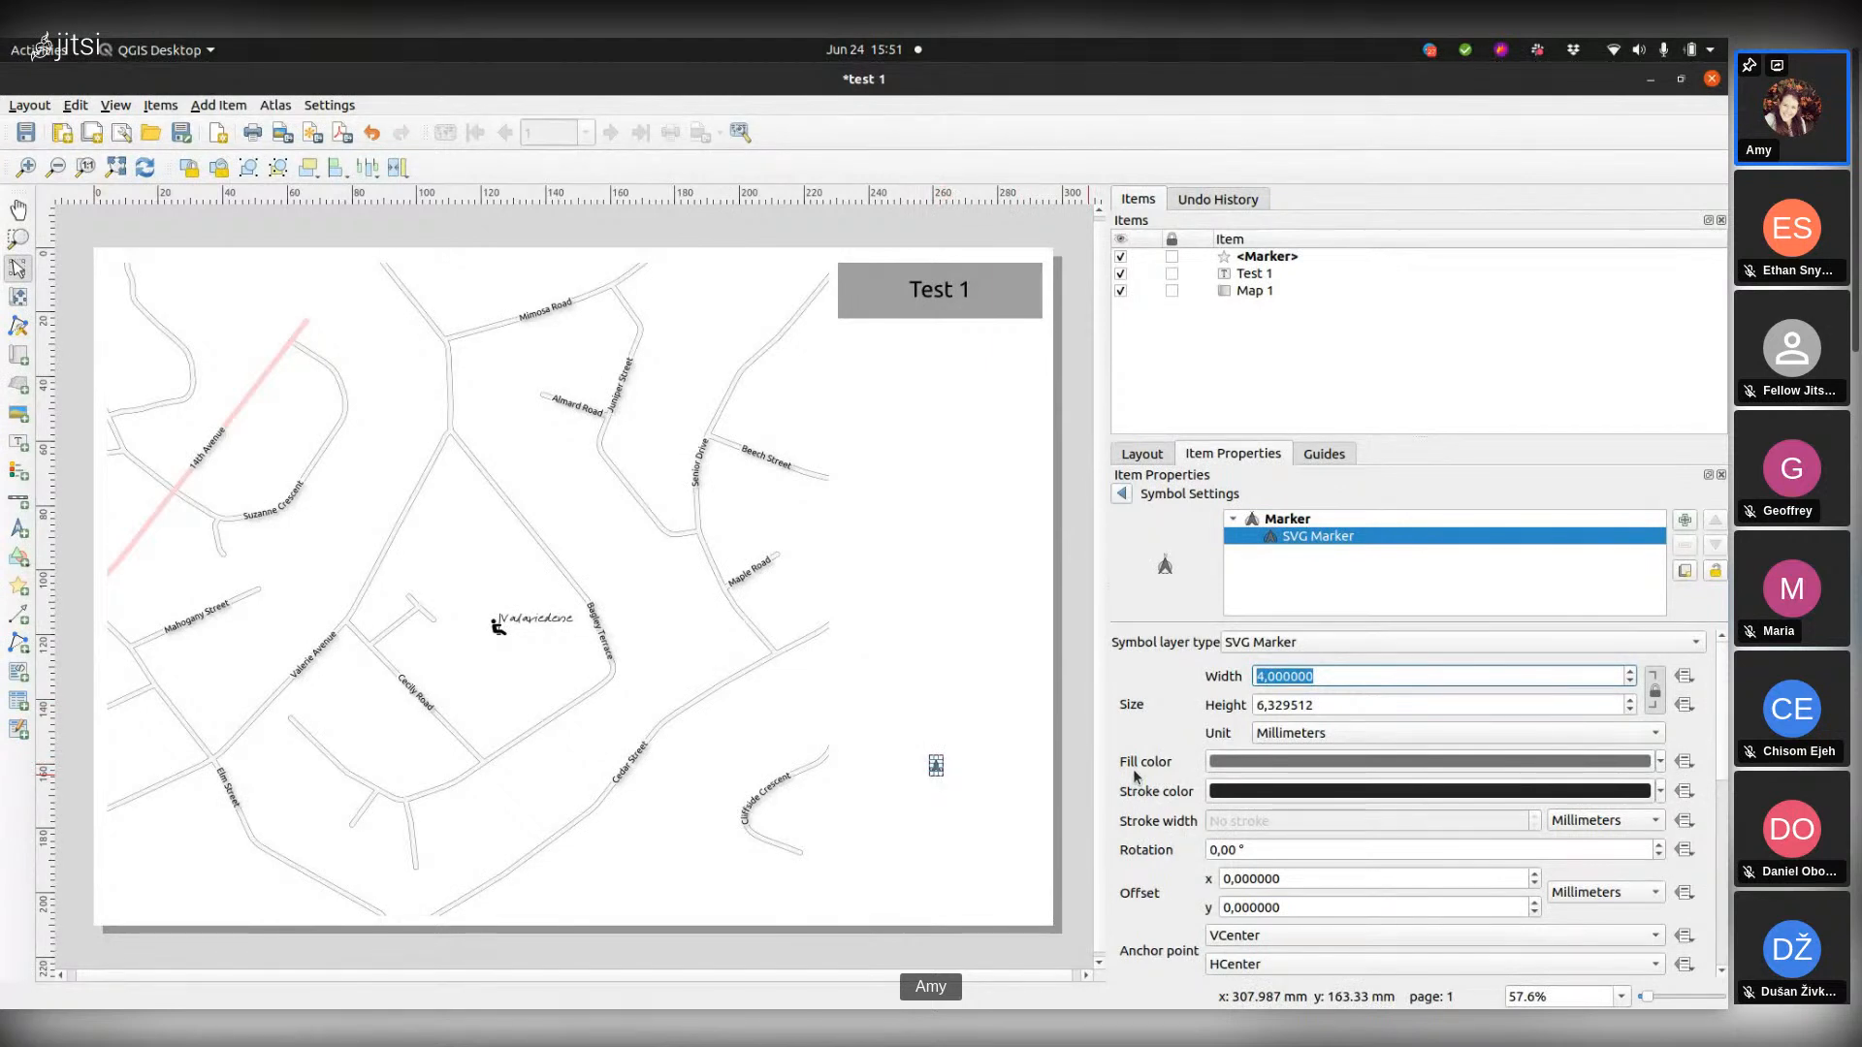
text(15)
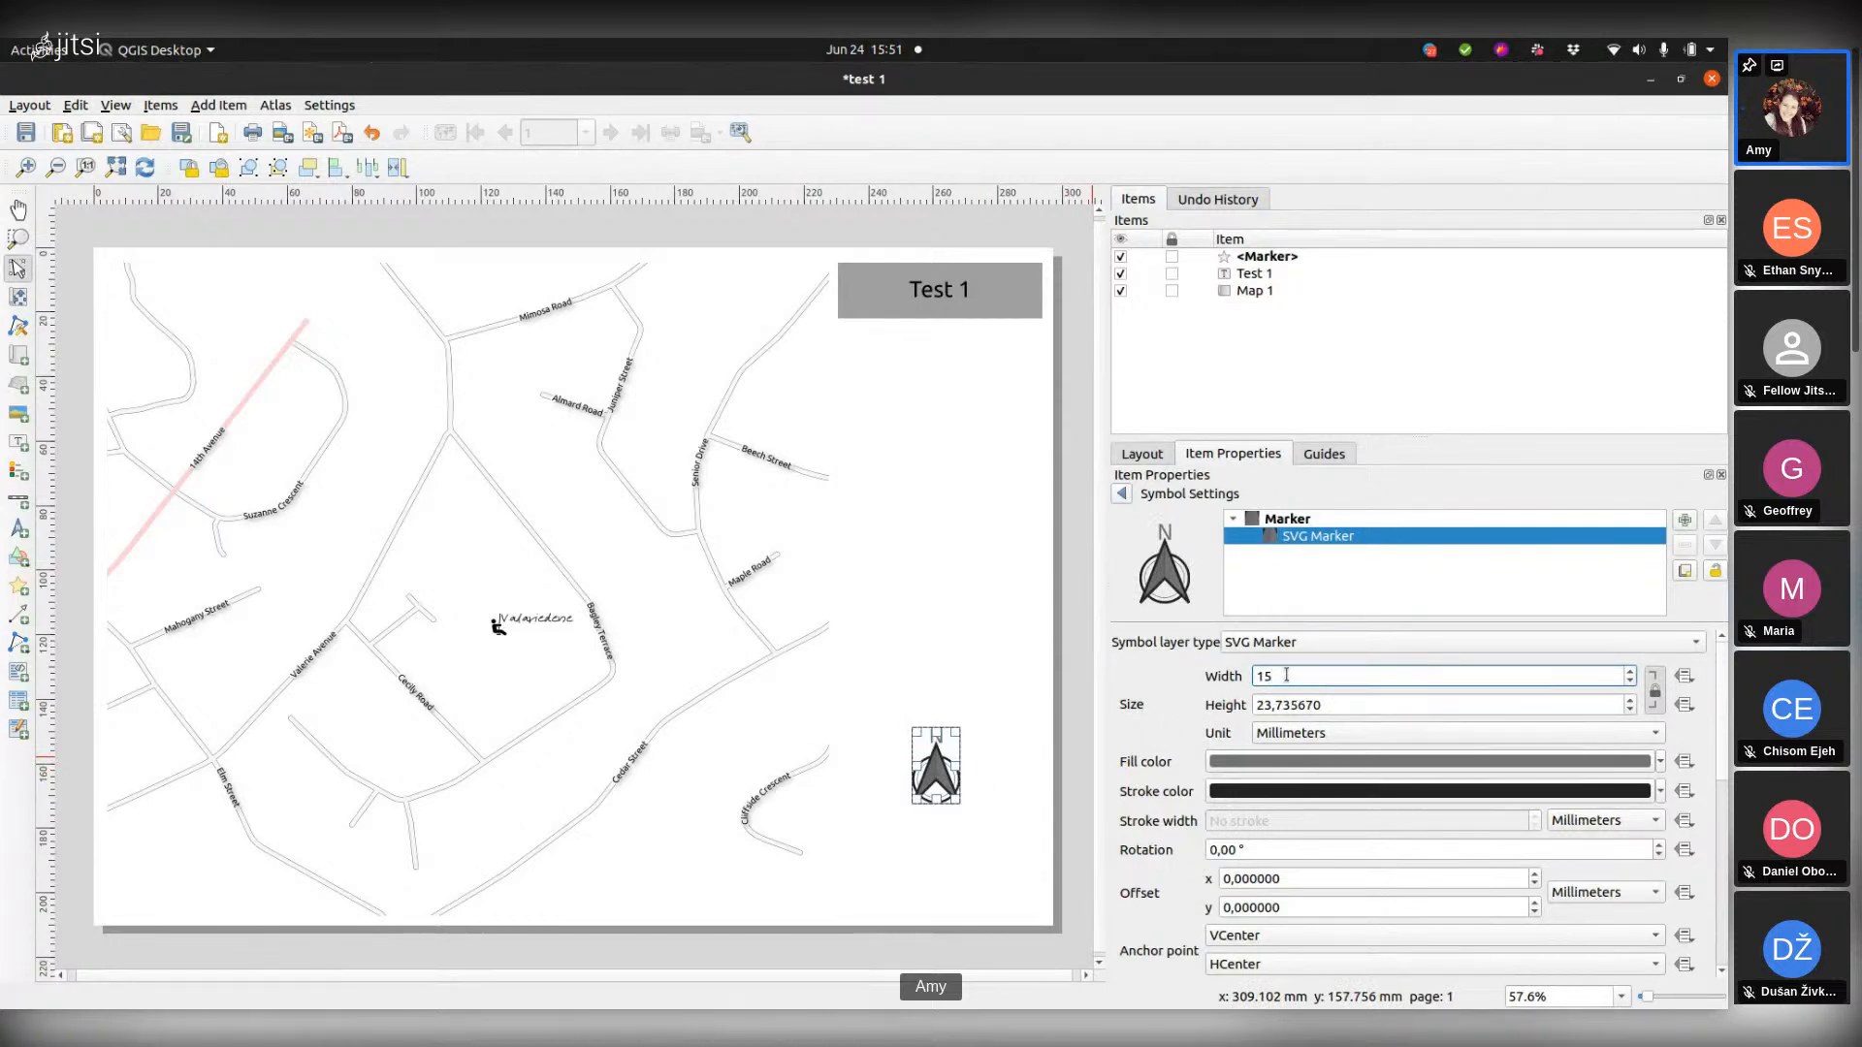
click(1027, 673)
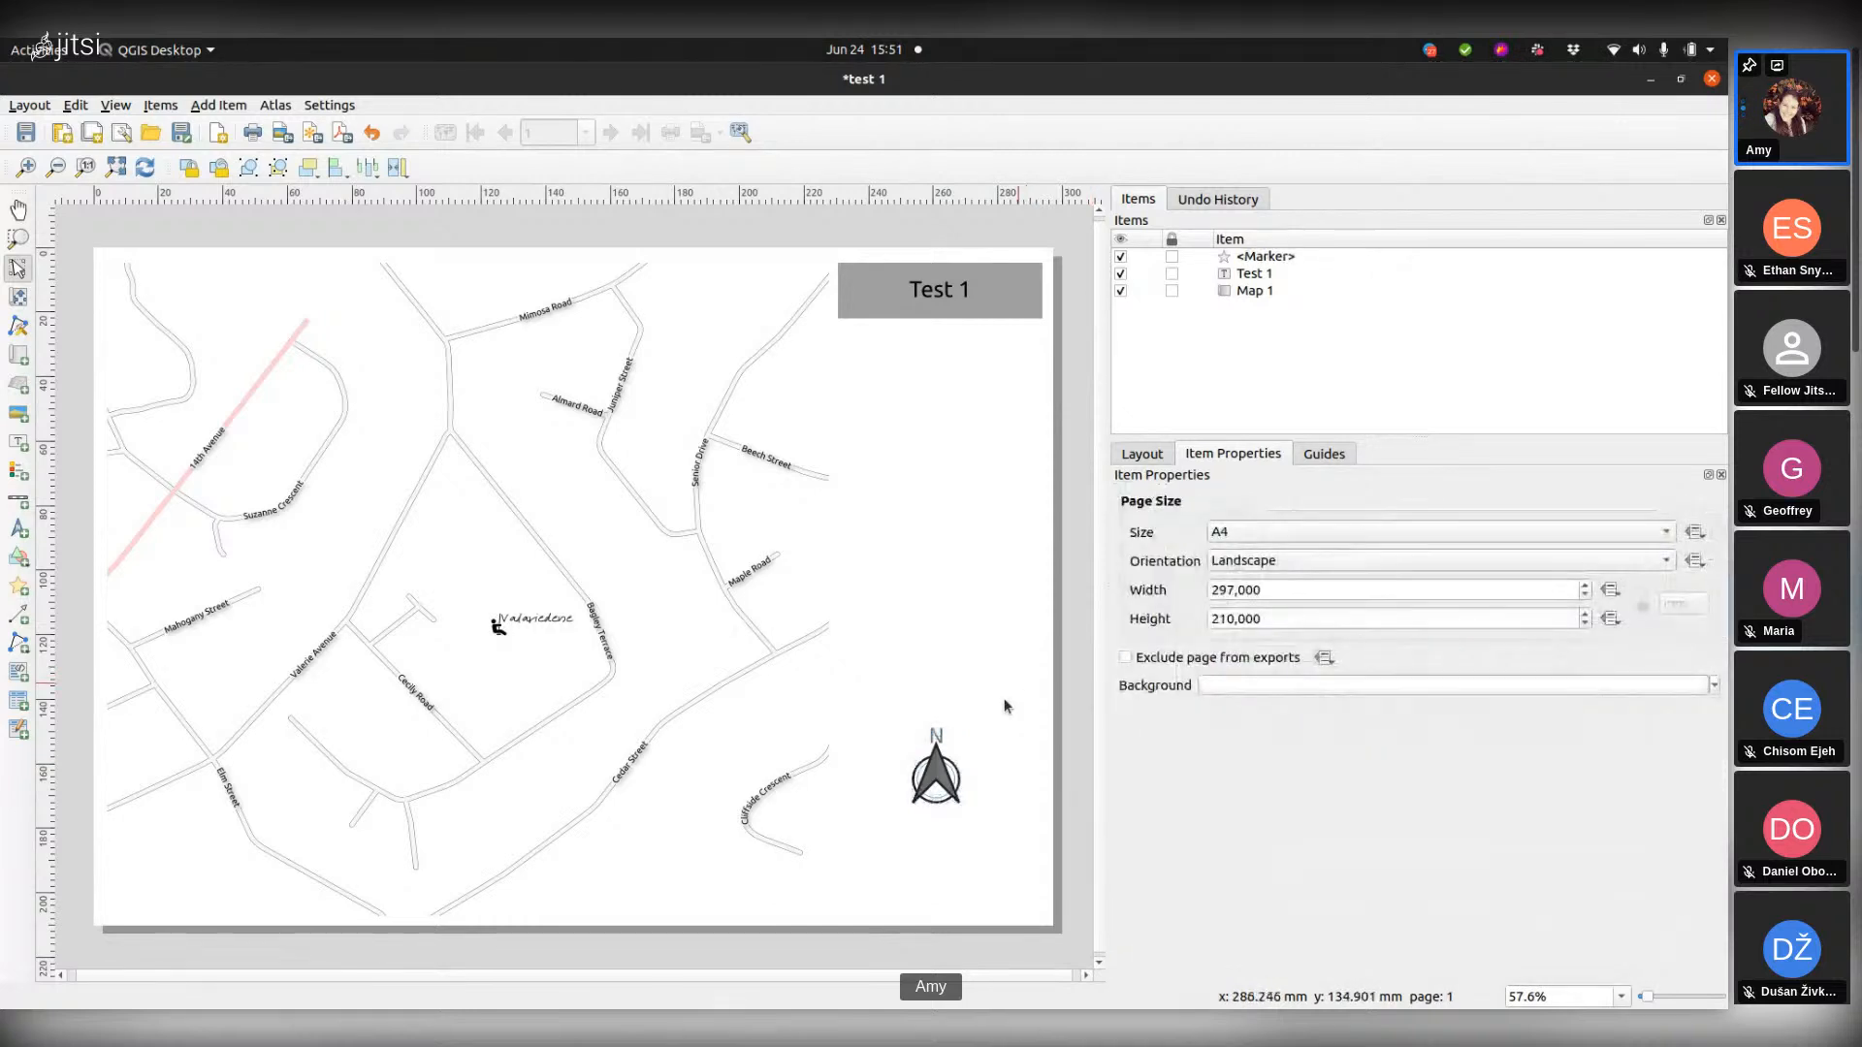
drag(936, 768, 939, 769)
click(1012, 796)
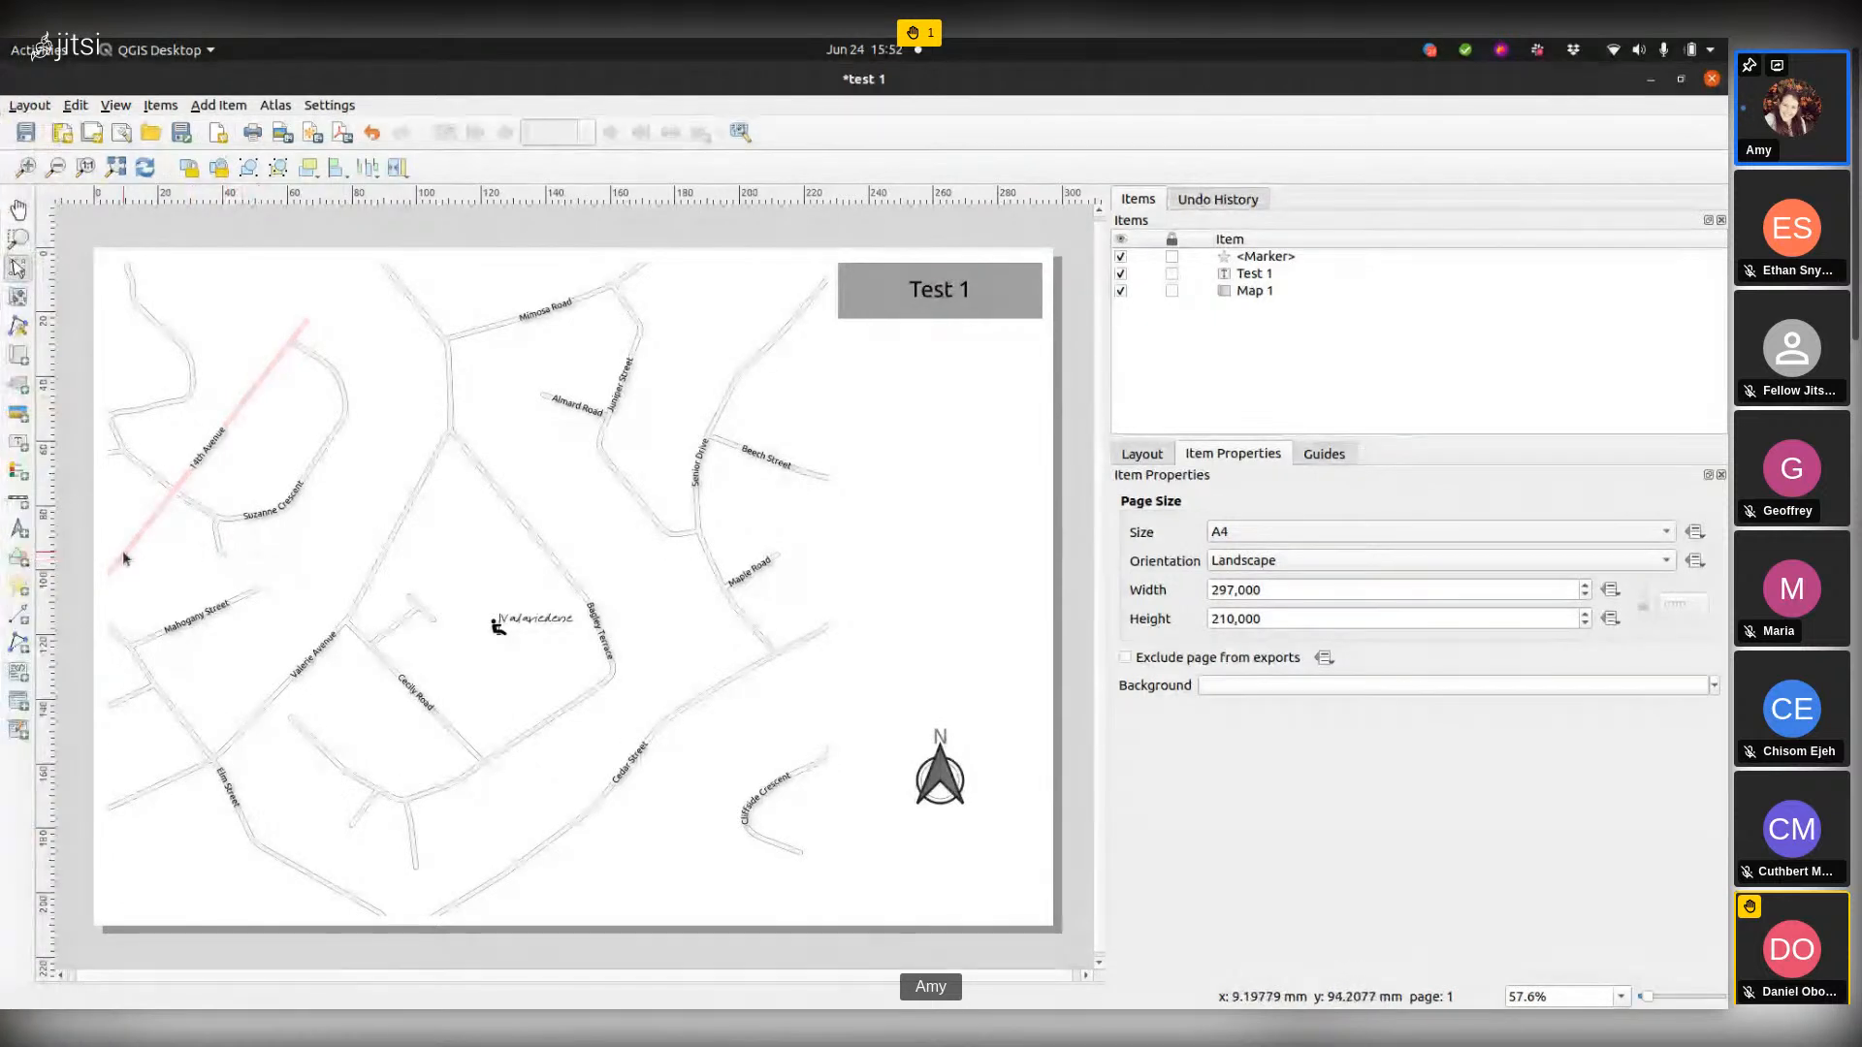
click(18, 478)
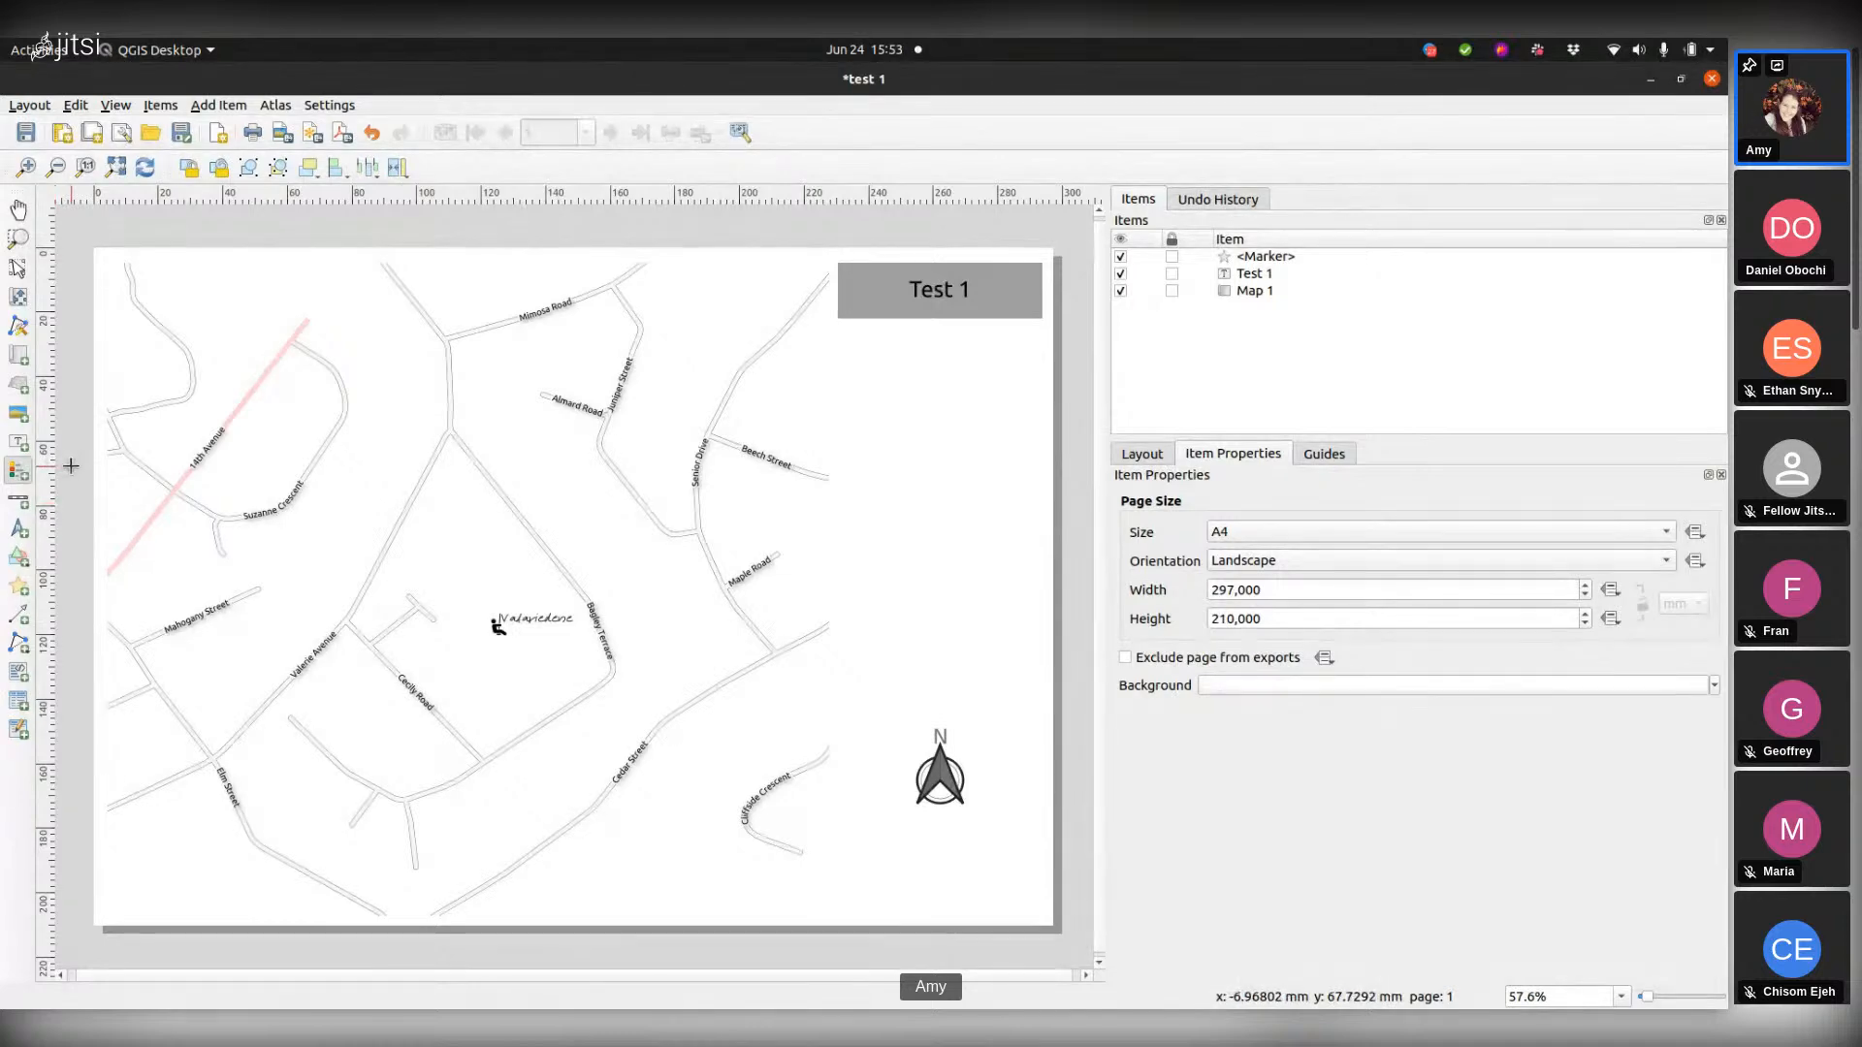
click(66, 420)
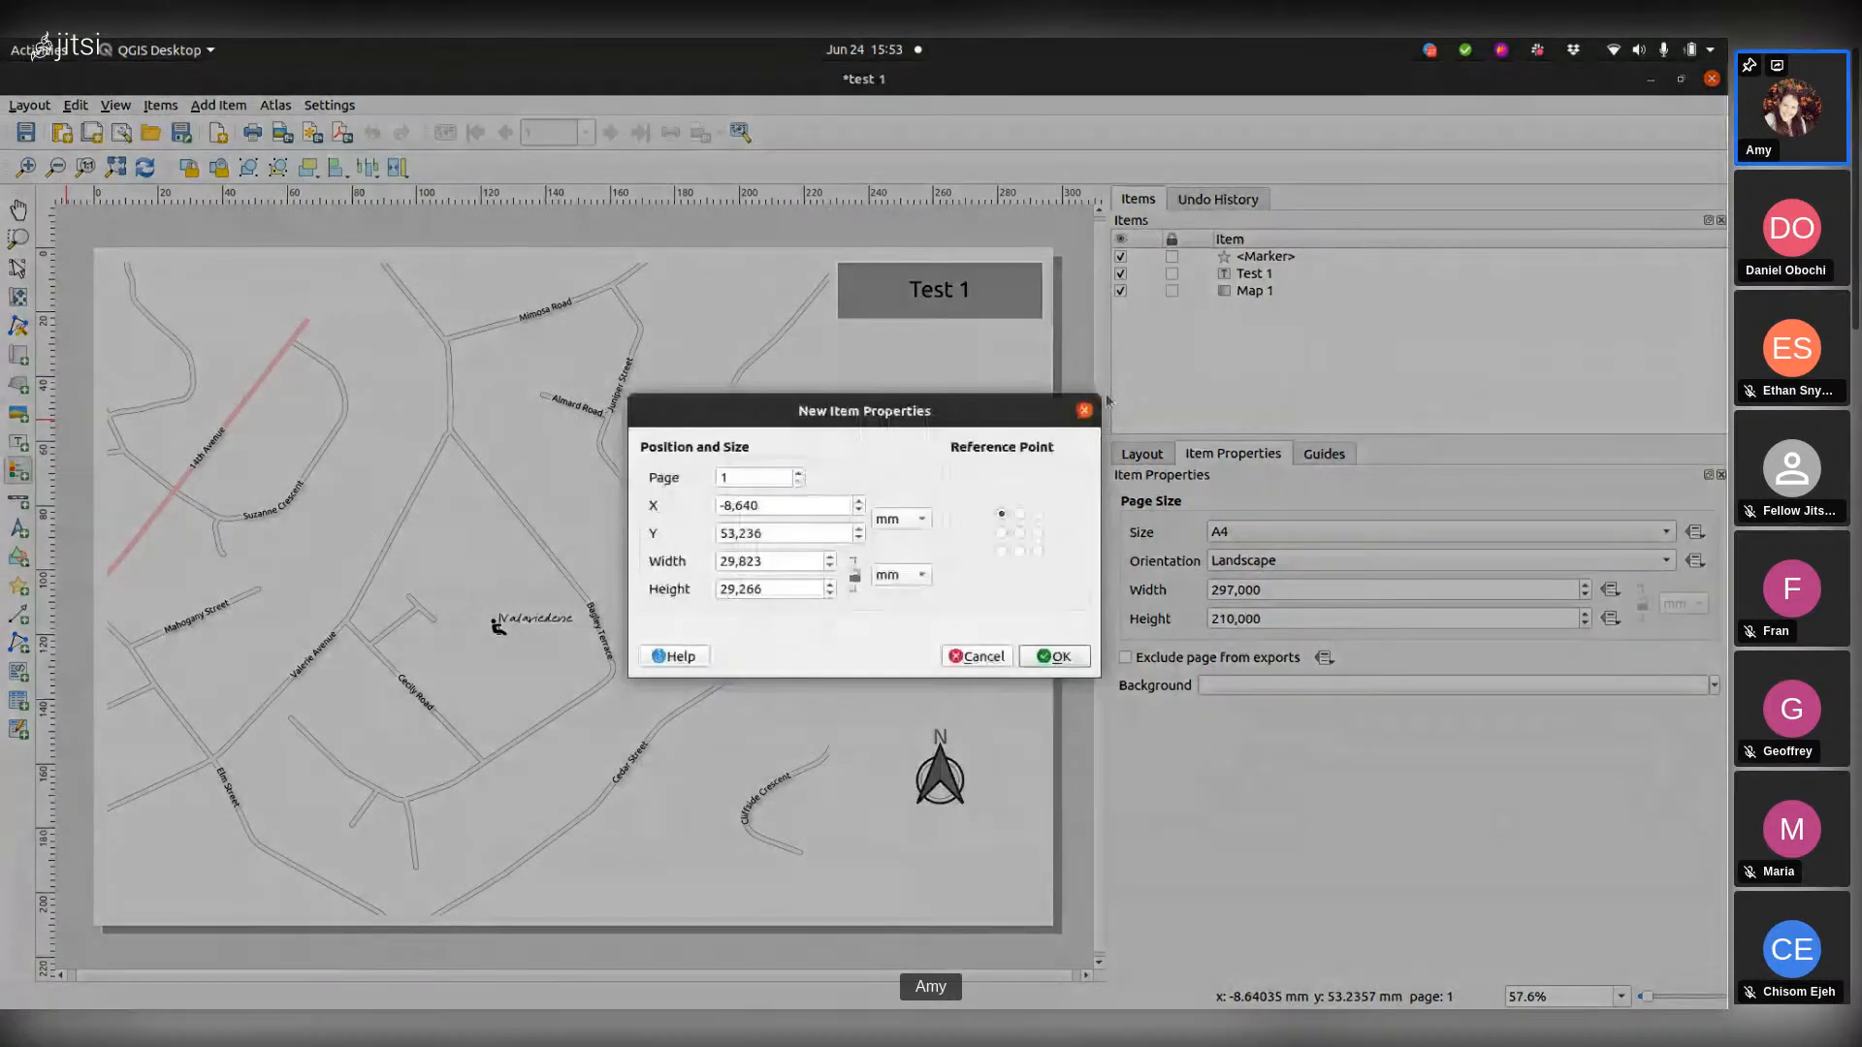
click(1085, 412)
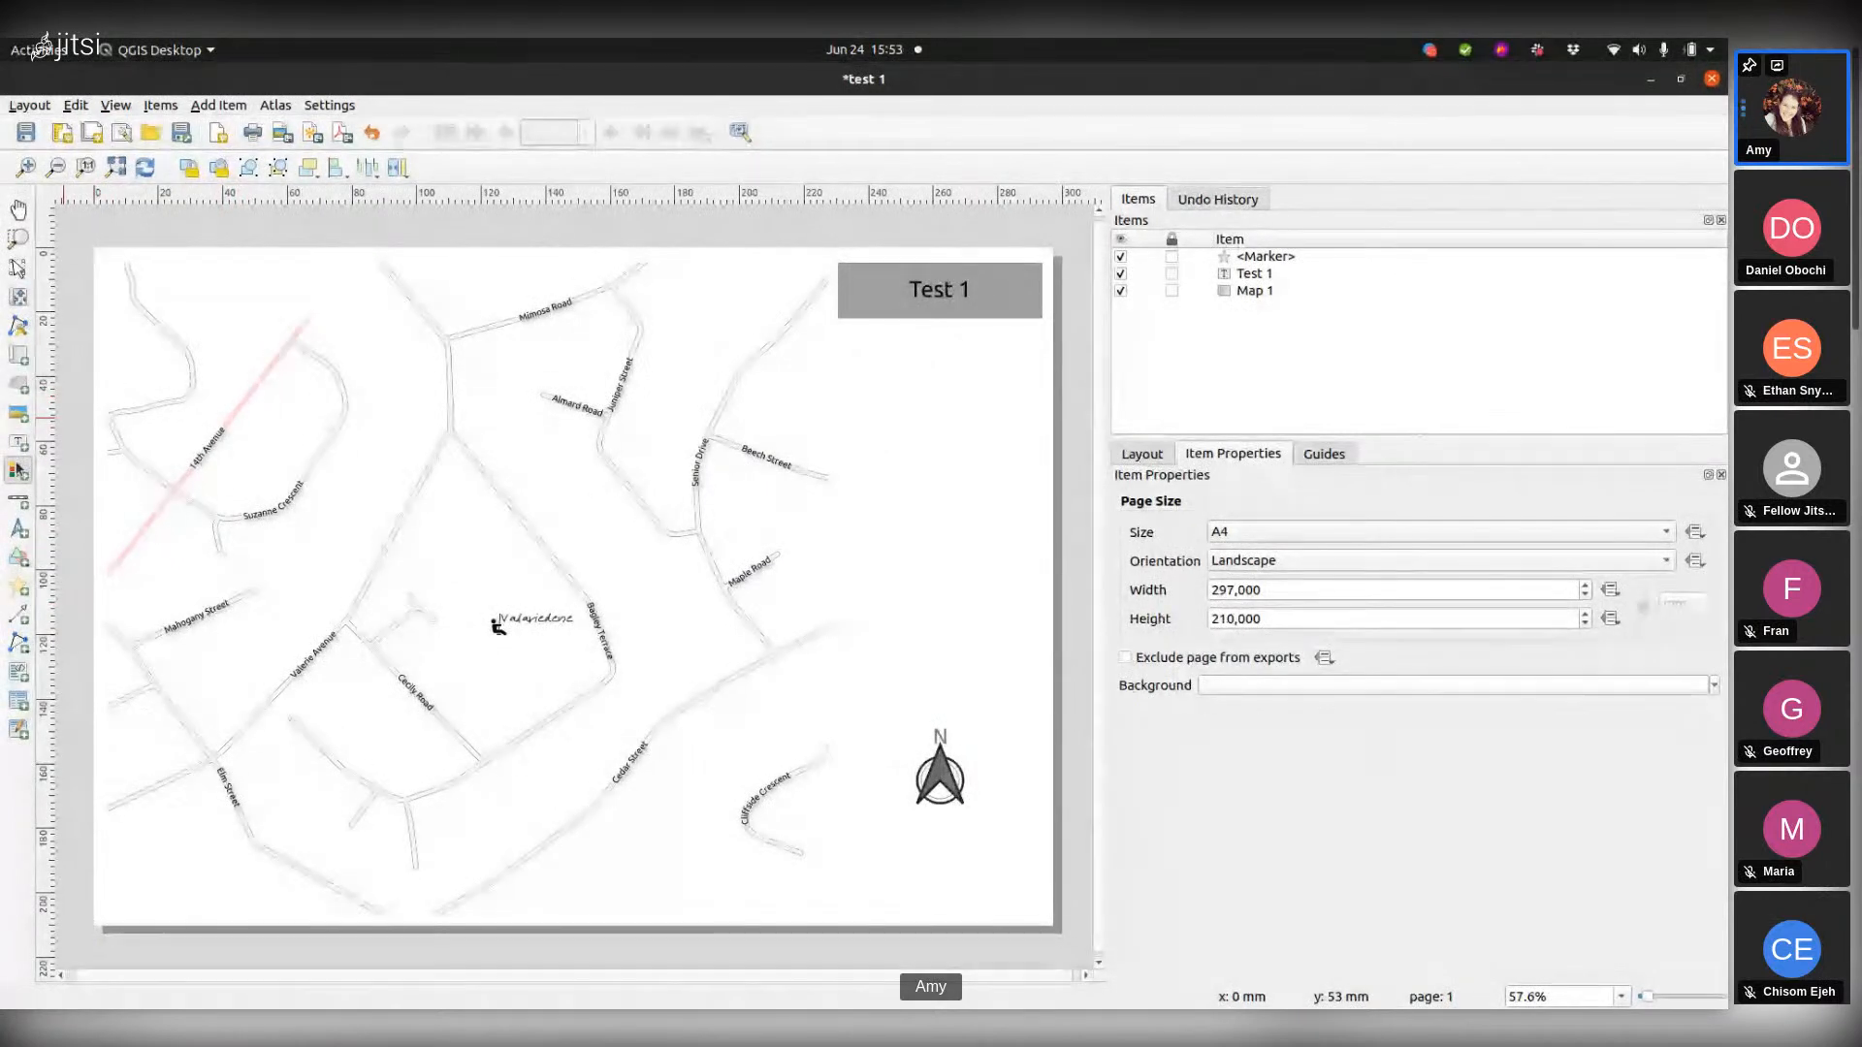
Step: Add a second marker just above the north arrow and sync its rotation with Map 1
click(18, 587)
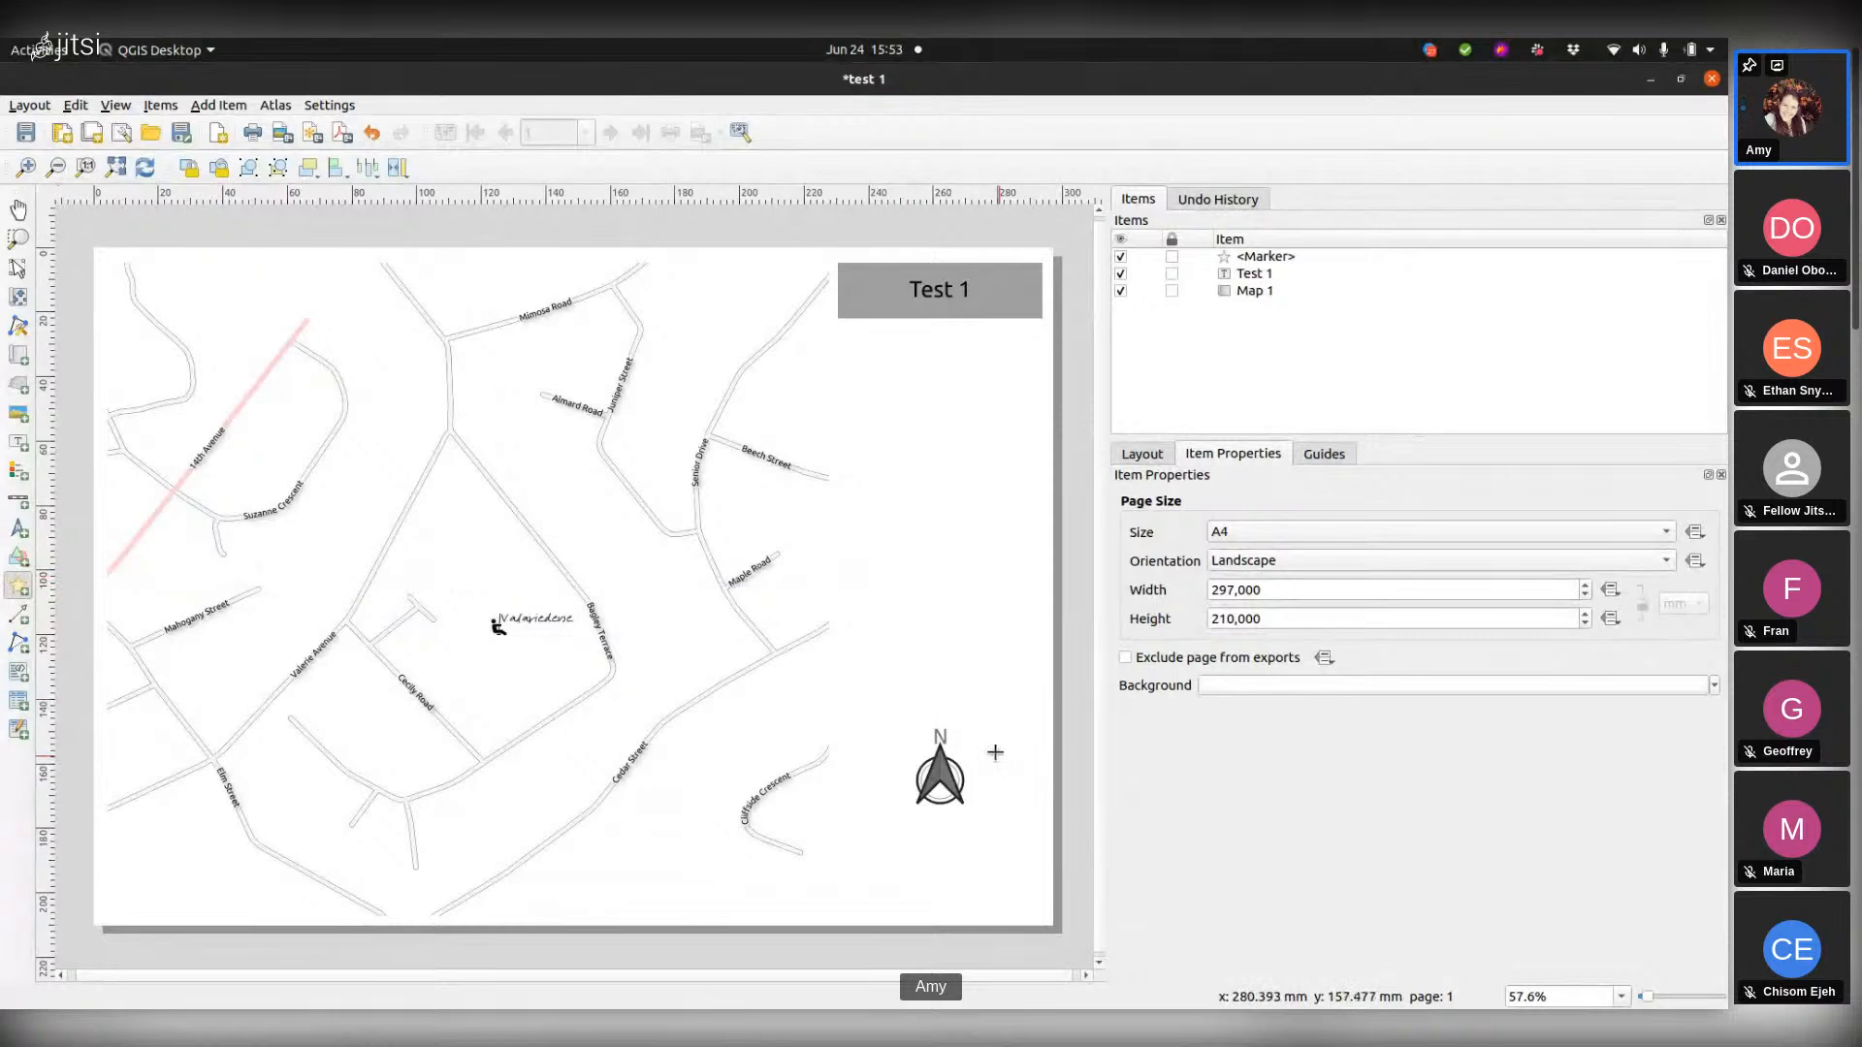
click(940, 647)
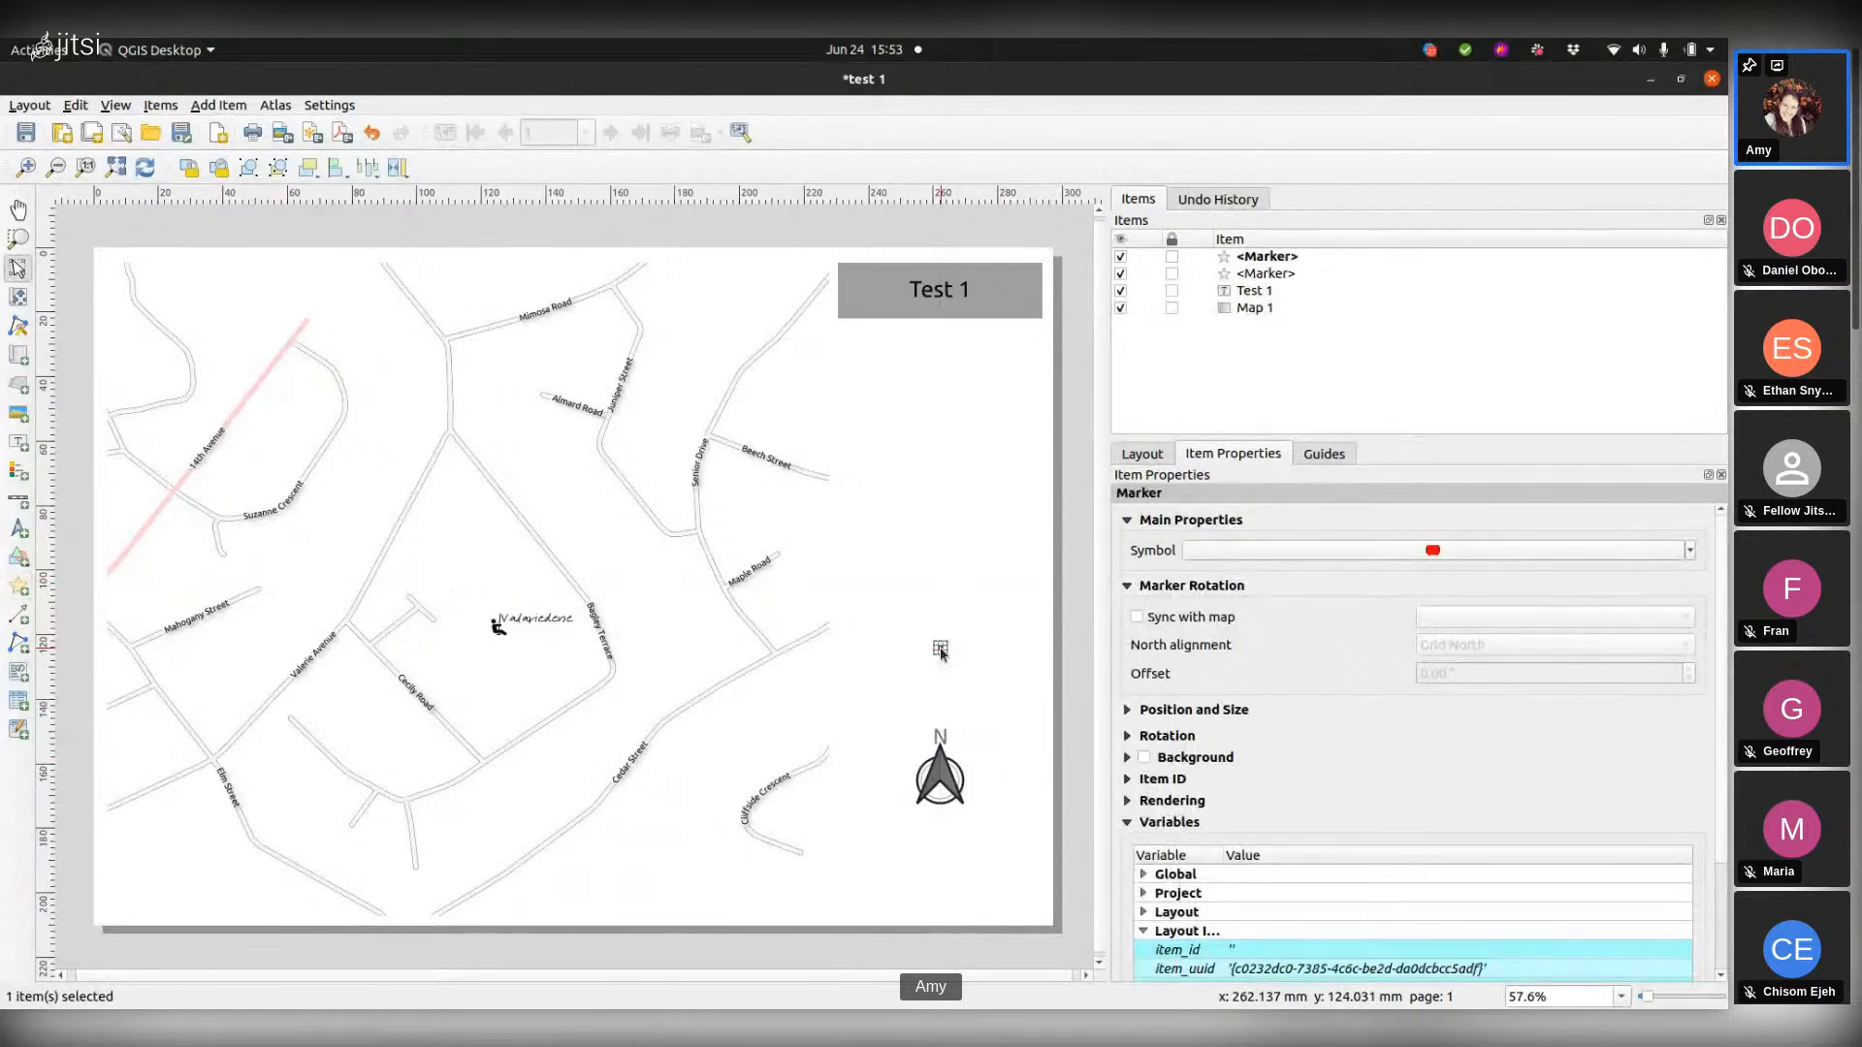
click(1136, 617)
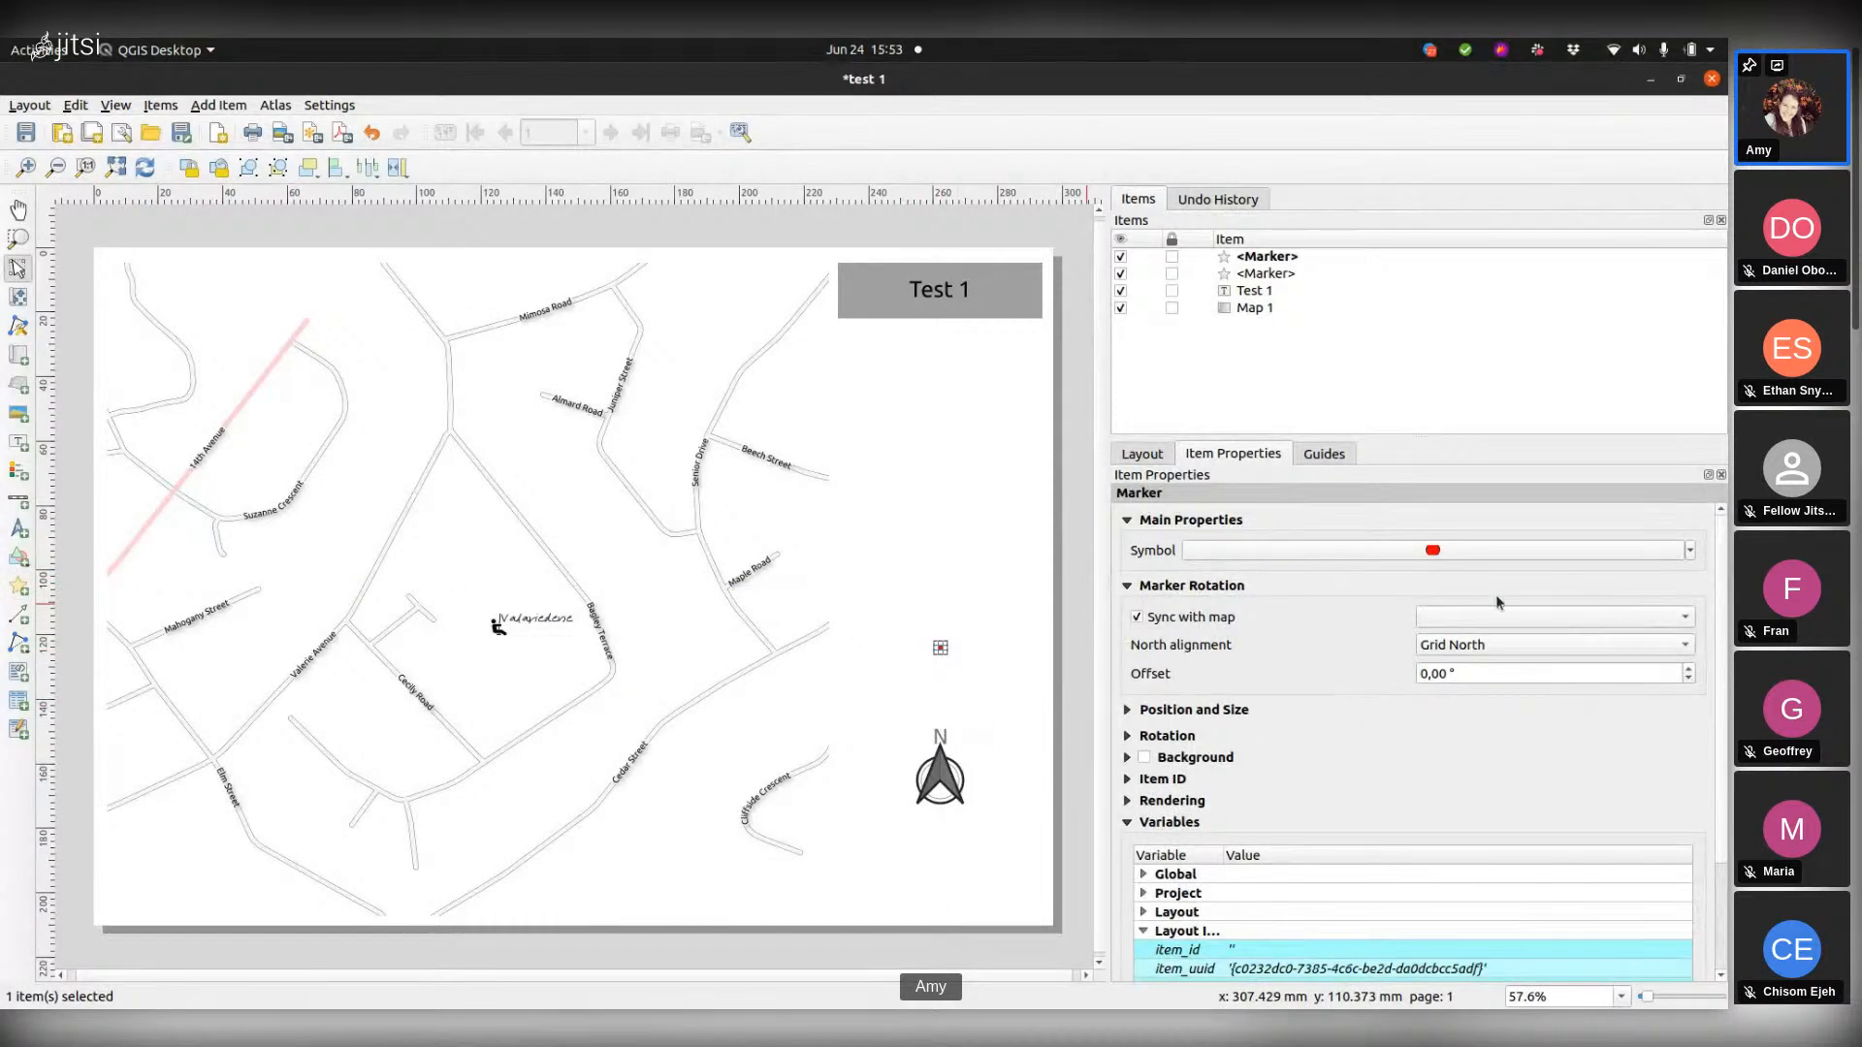
click(1587, 618)
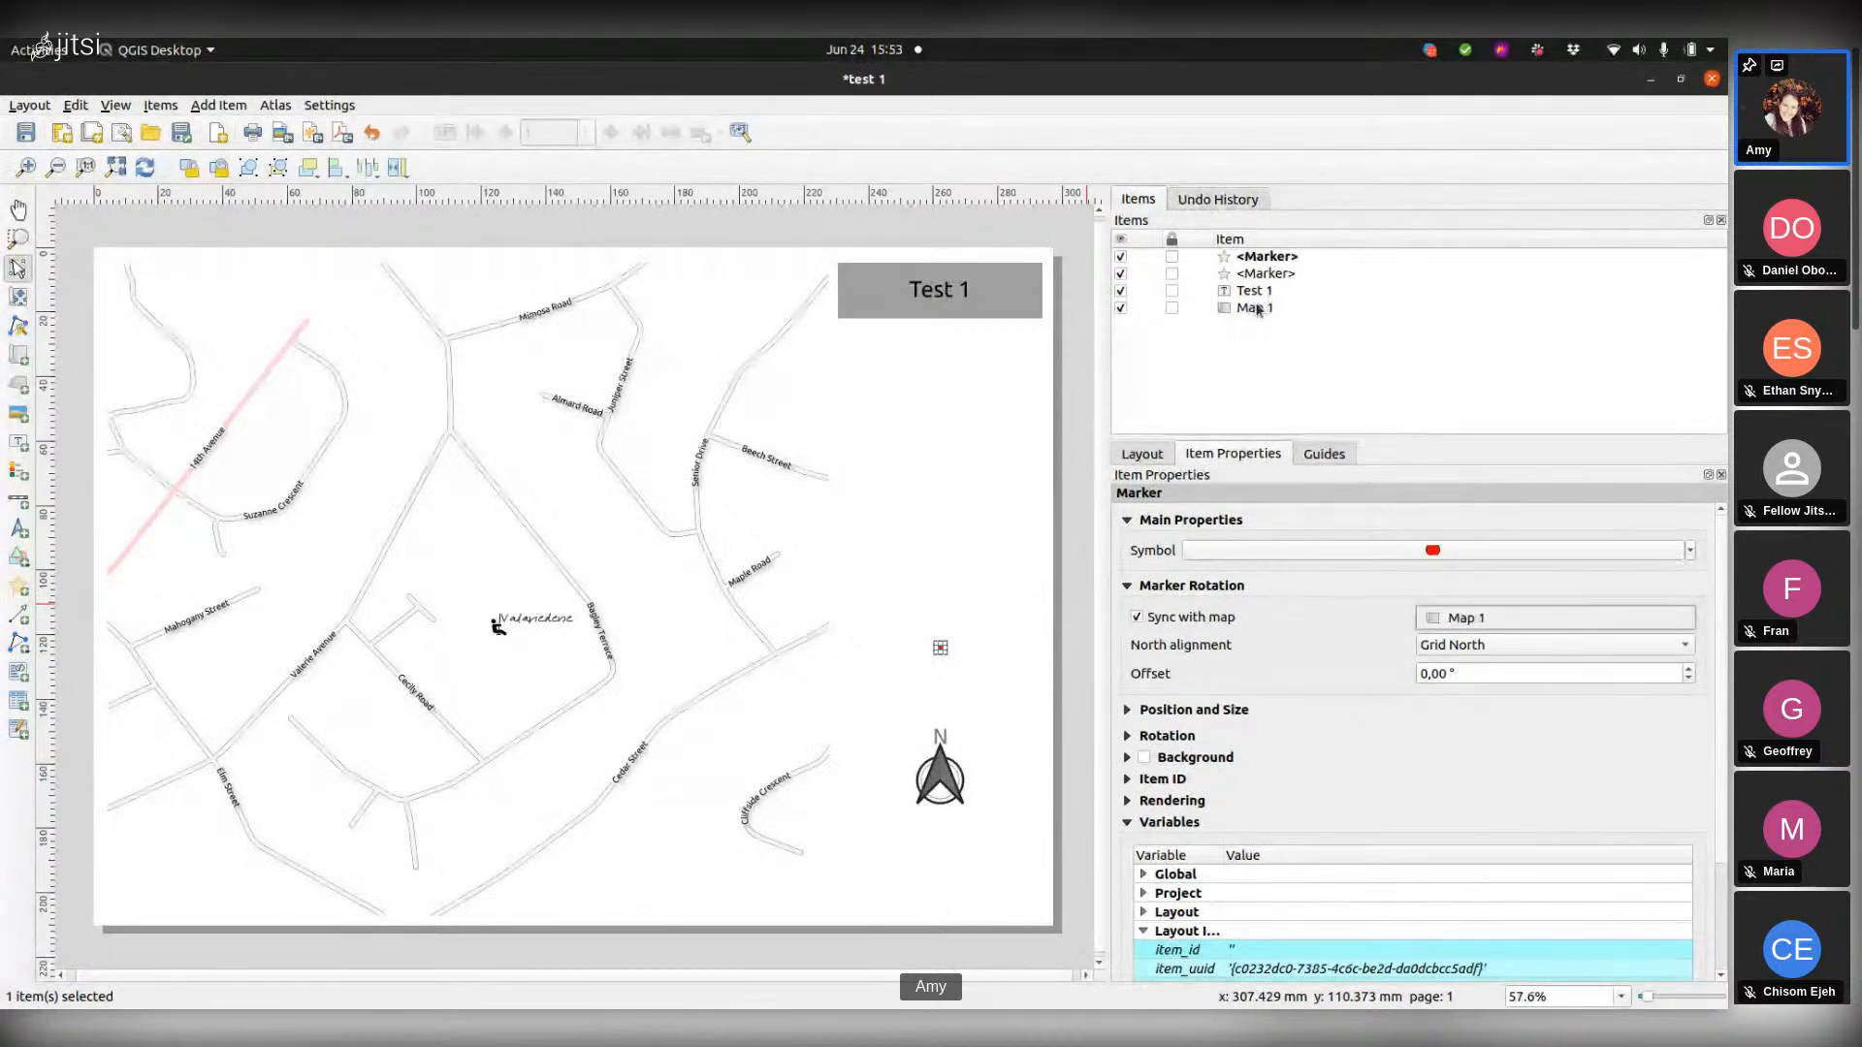
click(1479, 617)
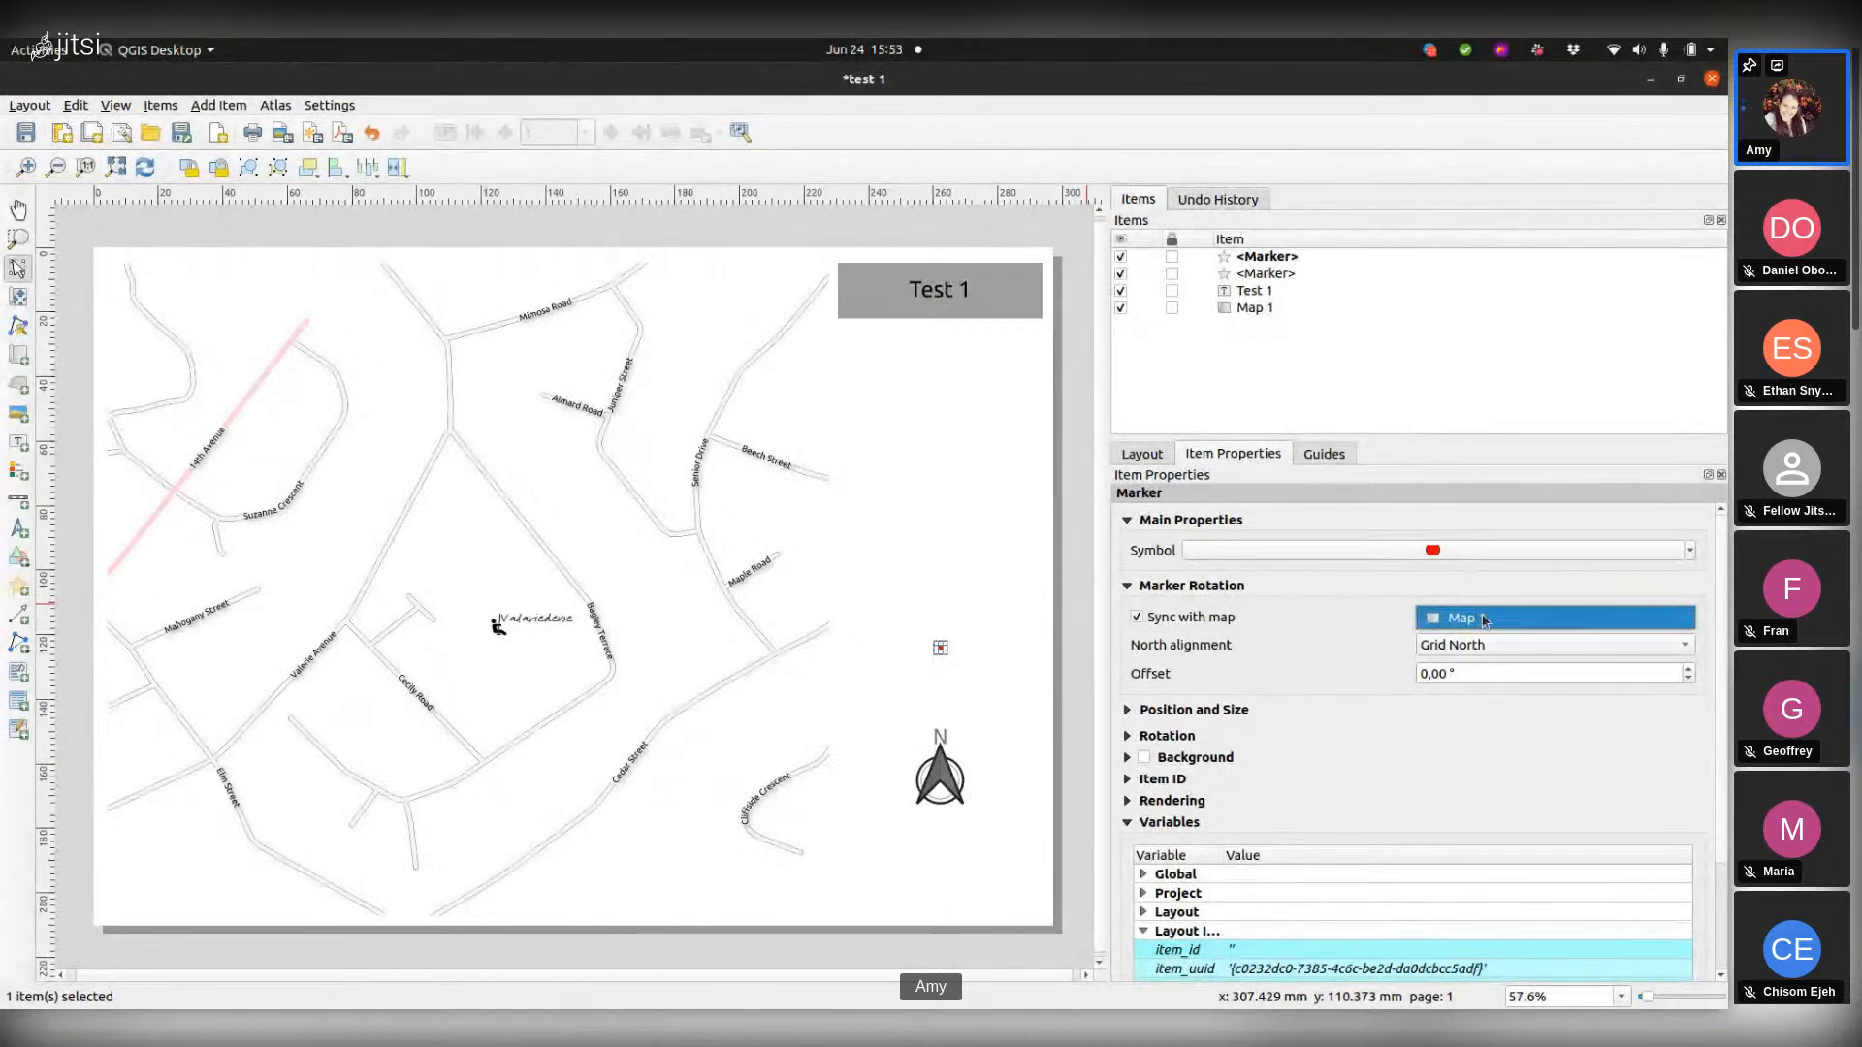
click(1482, 618)
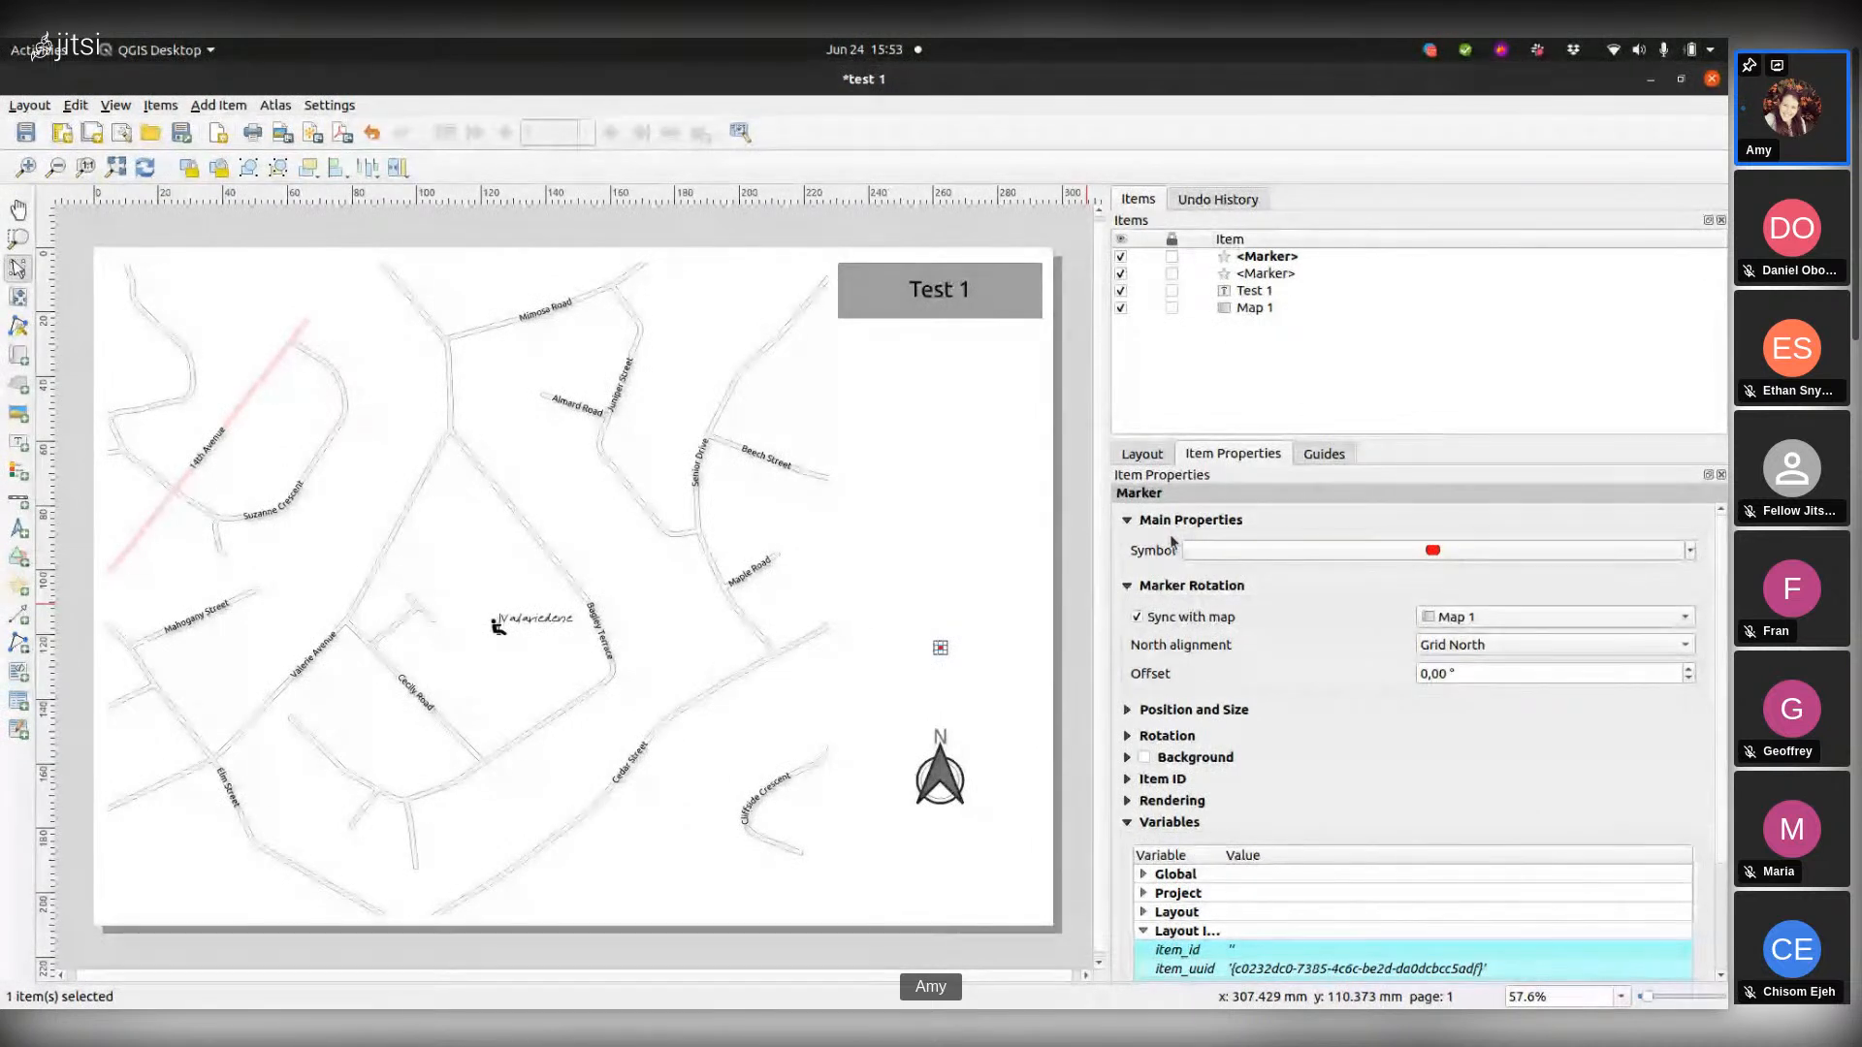
Step: Change the second marker's Simple Marker symbol layer to the SVG Marker type
click(1427, 551)
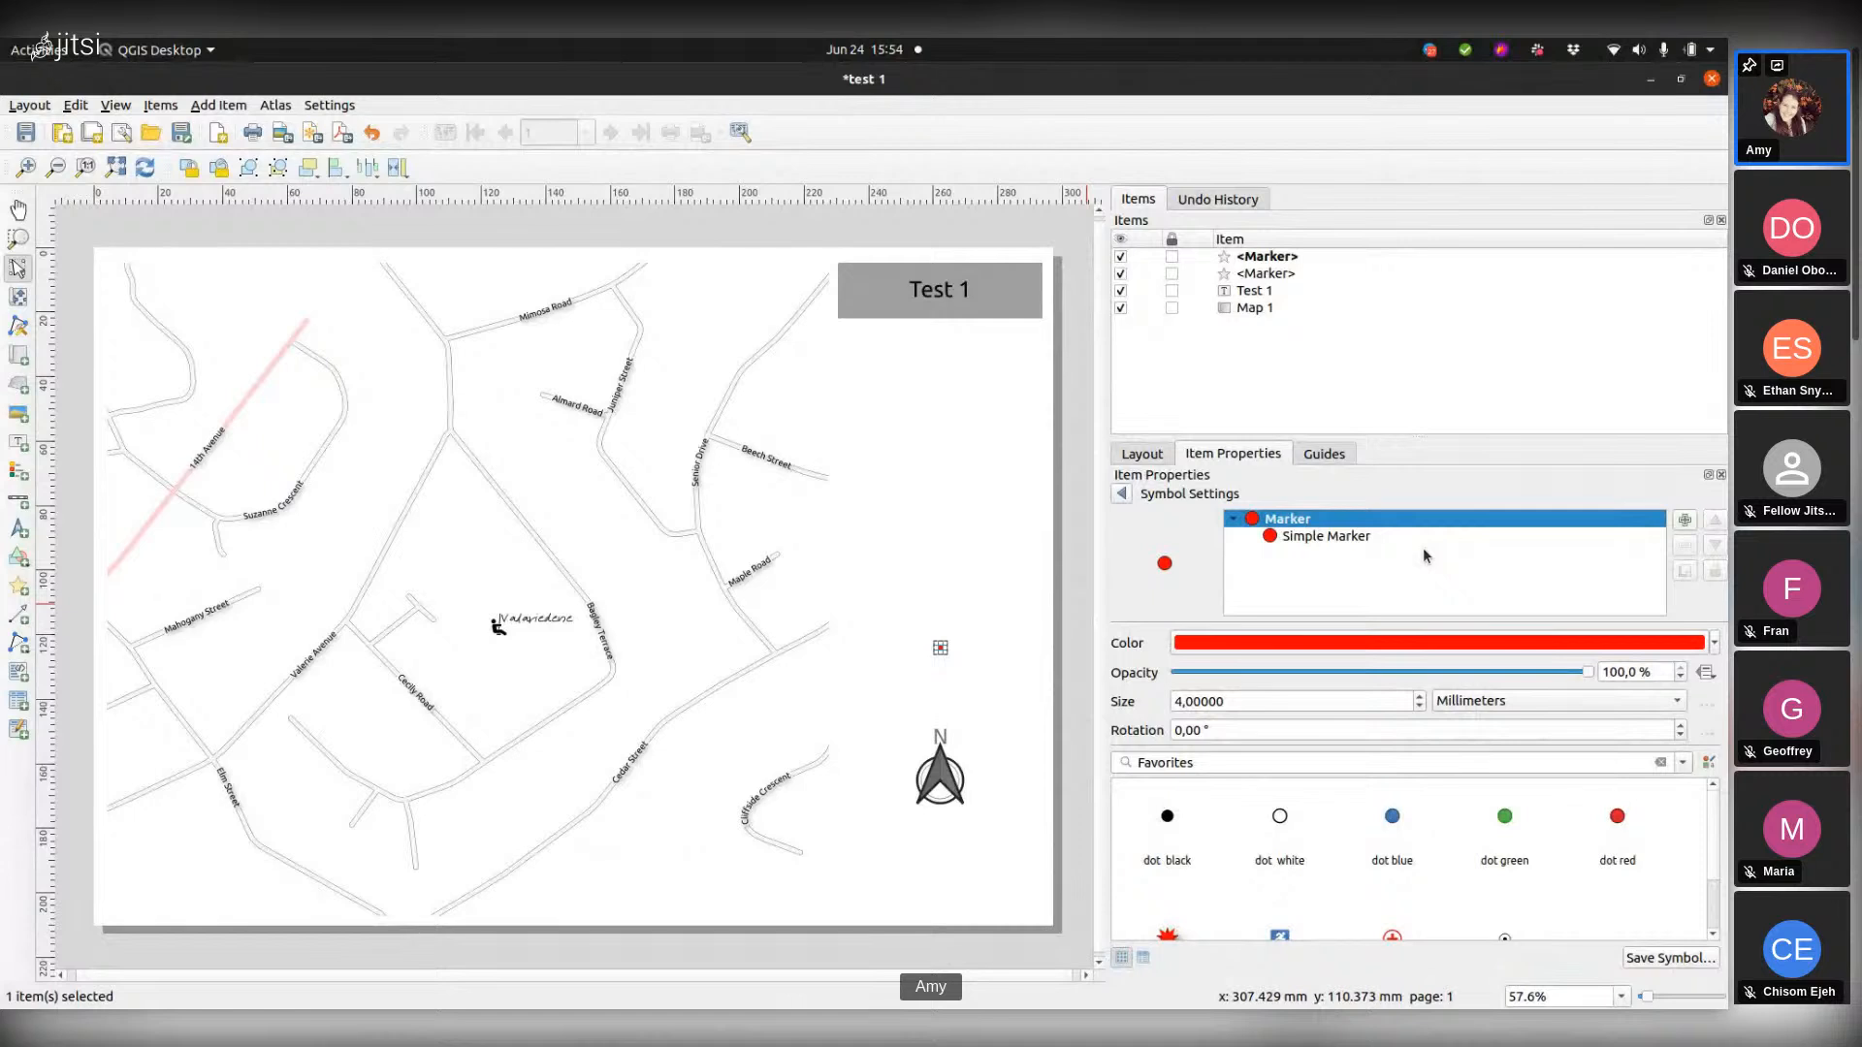
click(1310, 537)
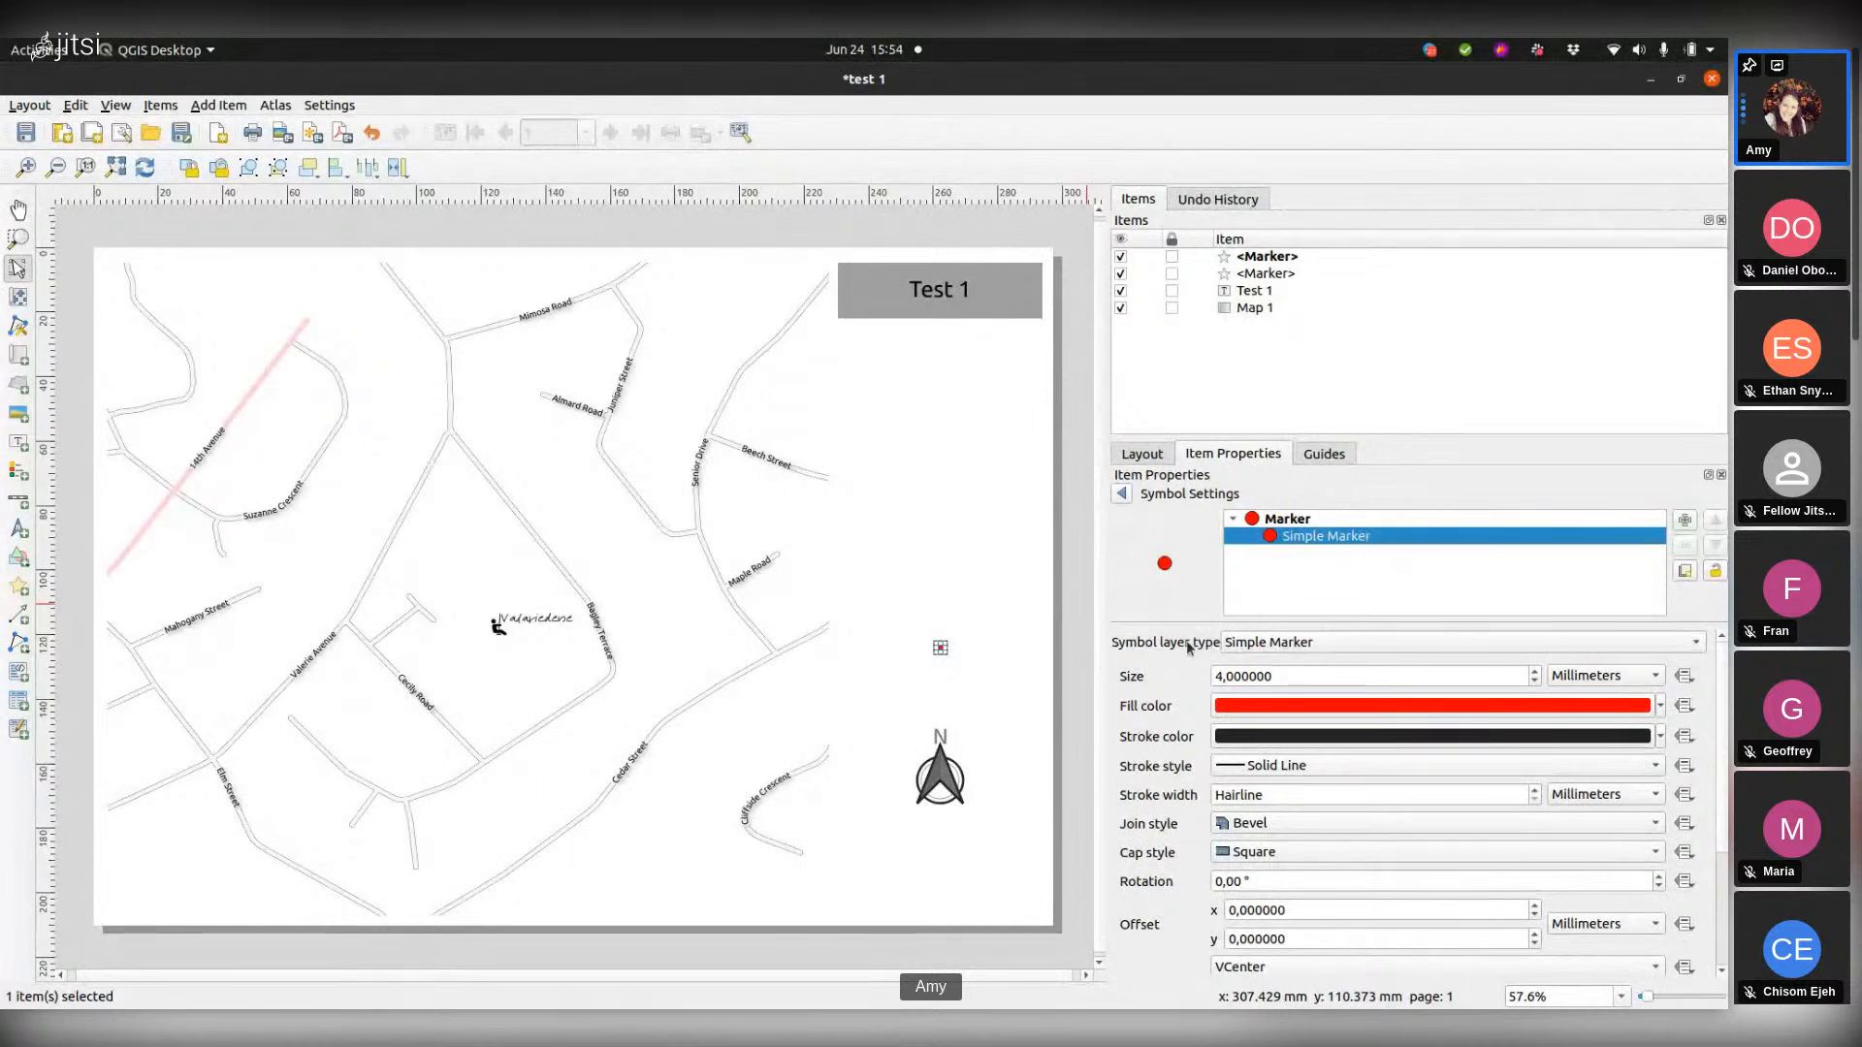
click(1296, 645)
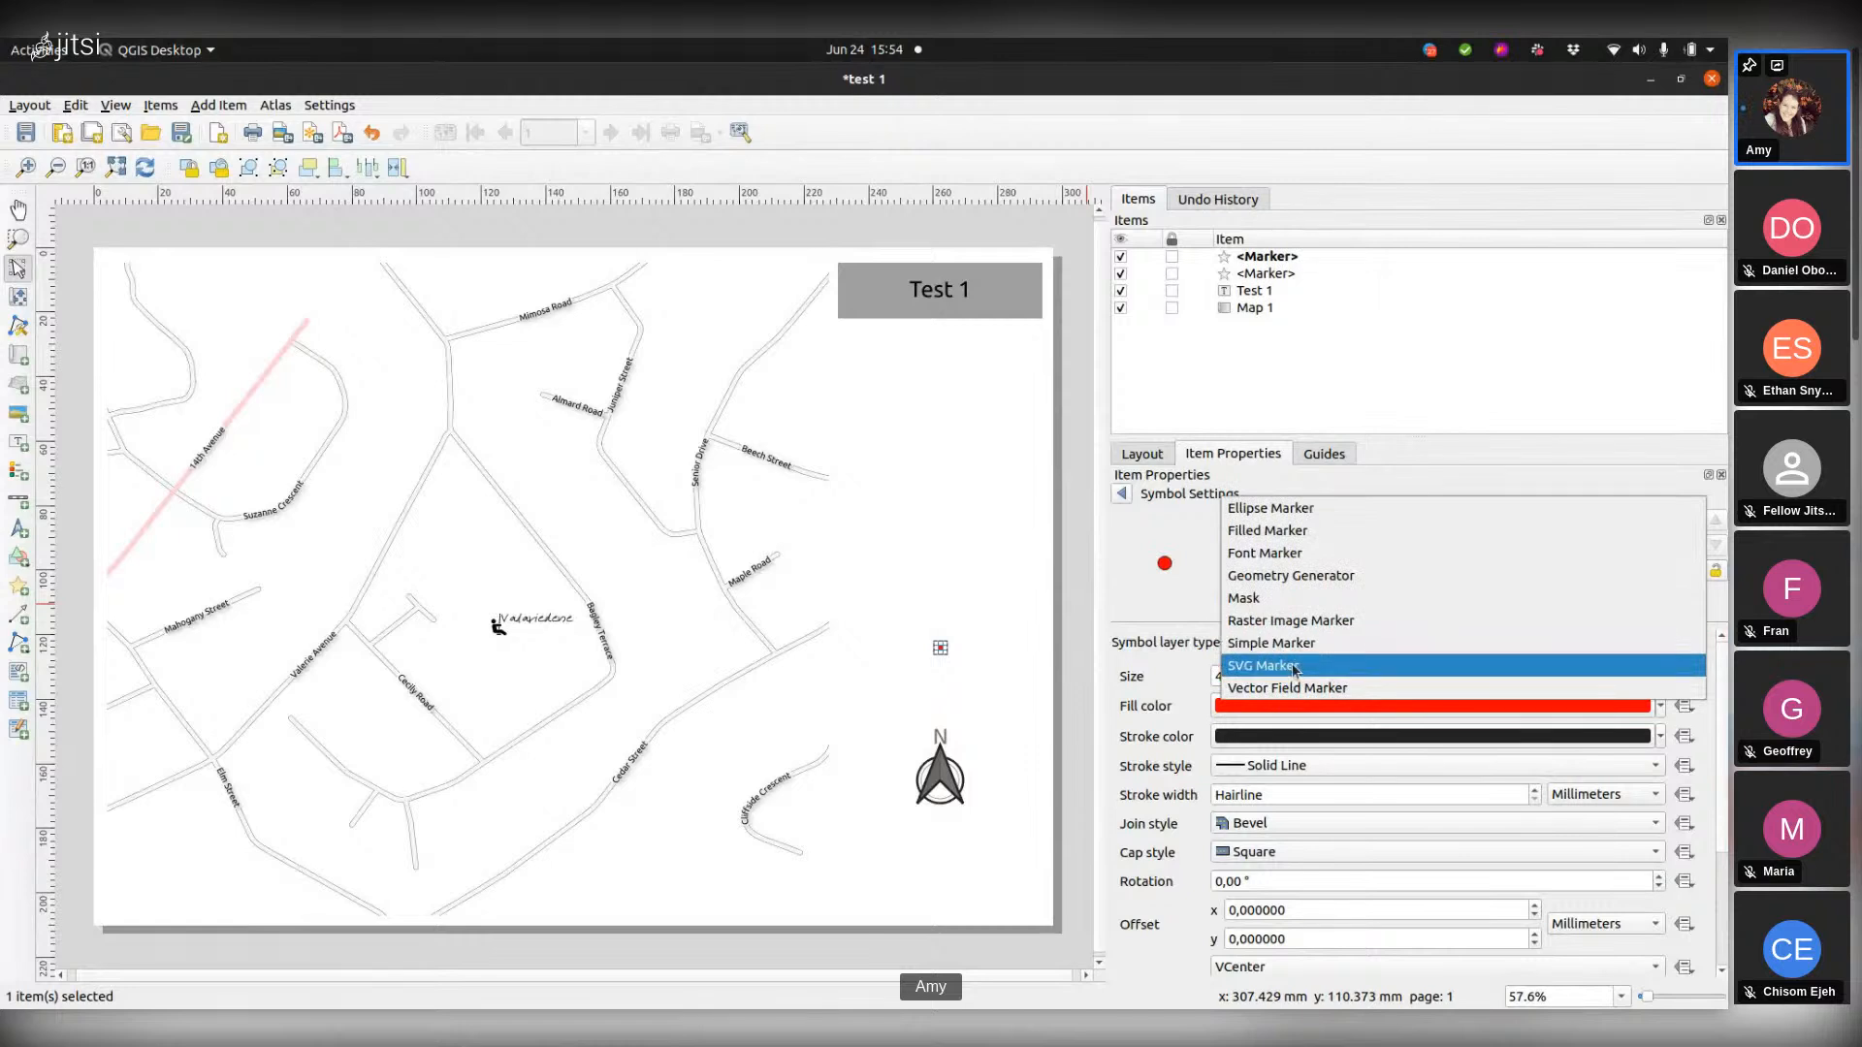
click(1296, 668)
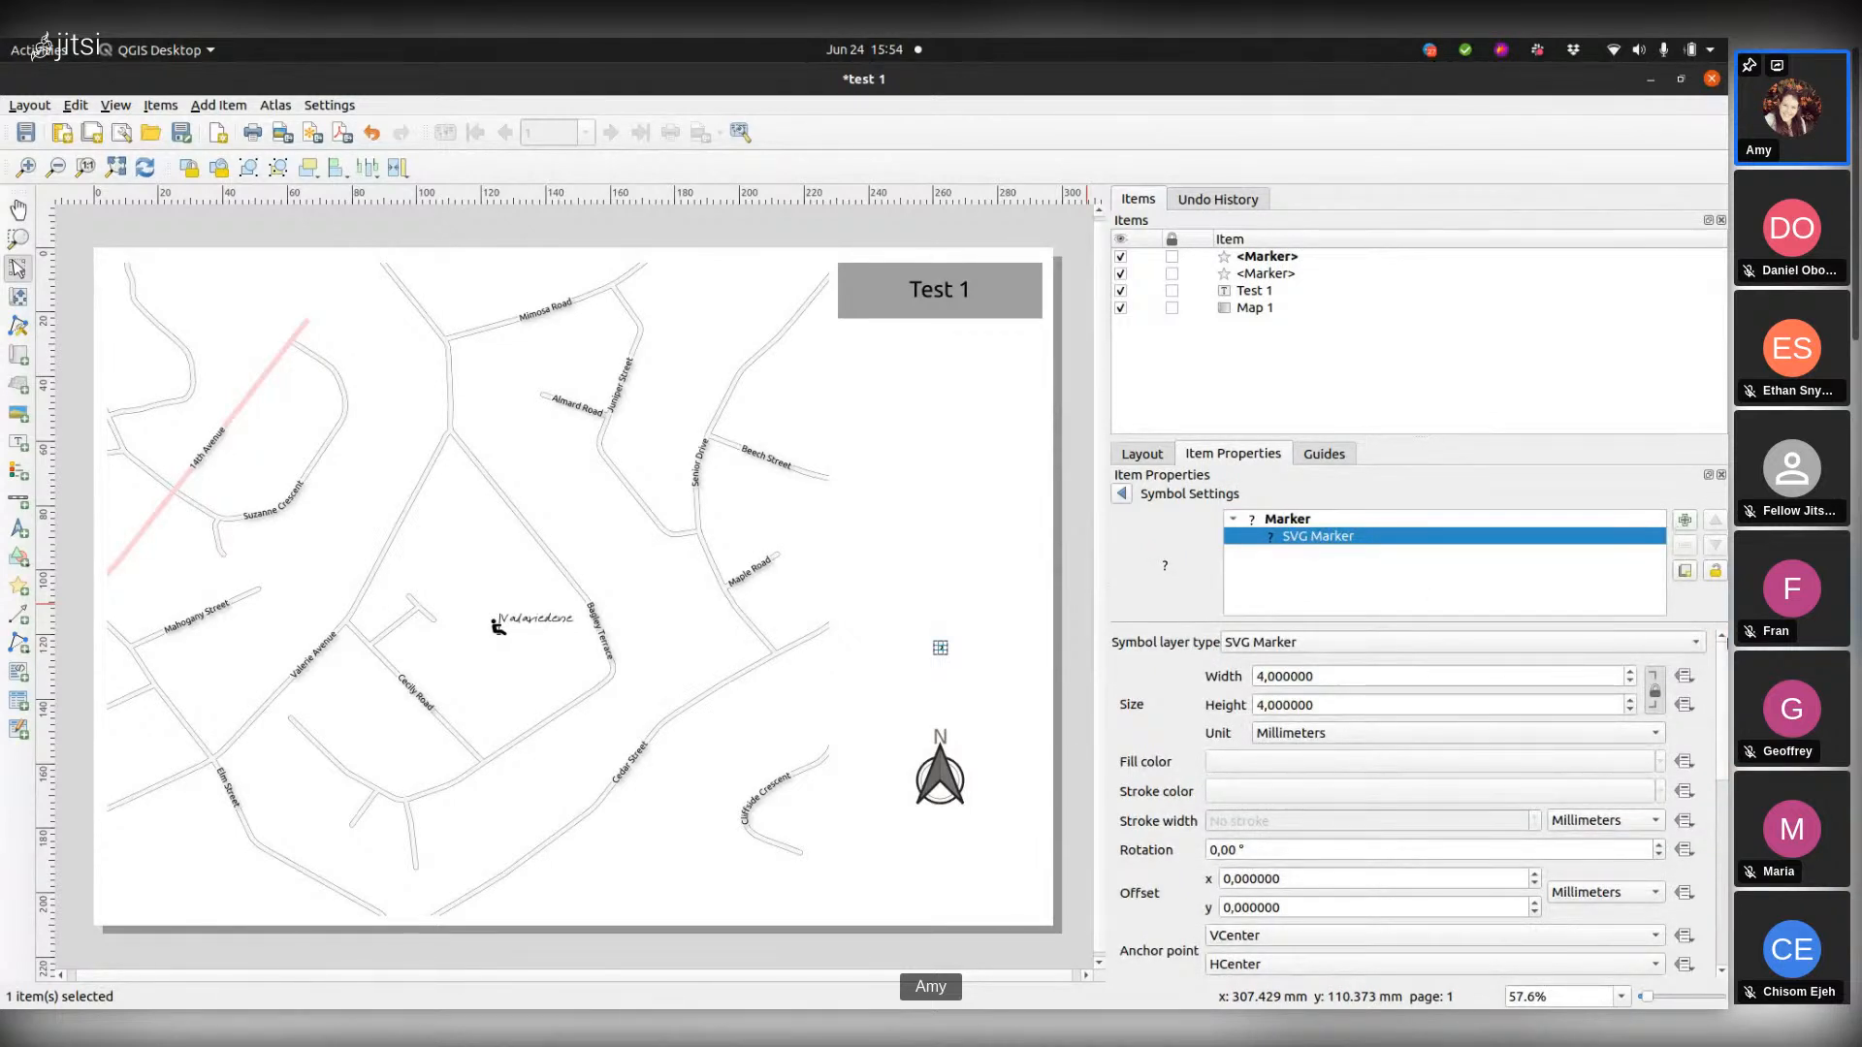
Step: Choose the dark four-pointed star from the arrows SVG group as the second marker's image
drag(1723, 662, 1723, 747)
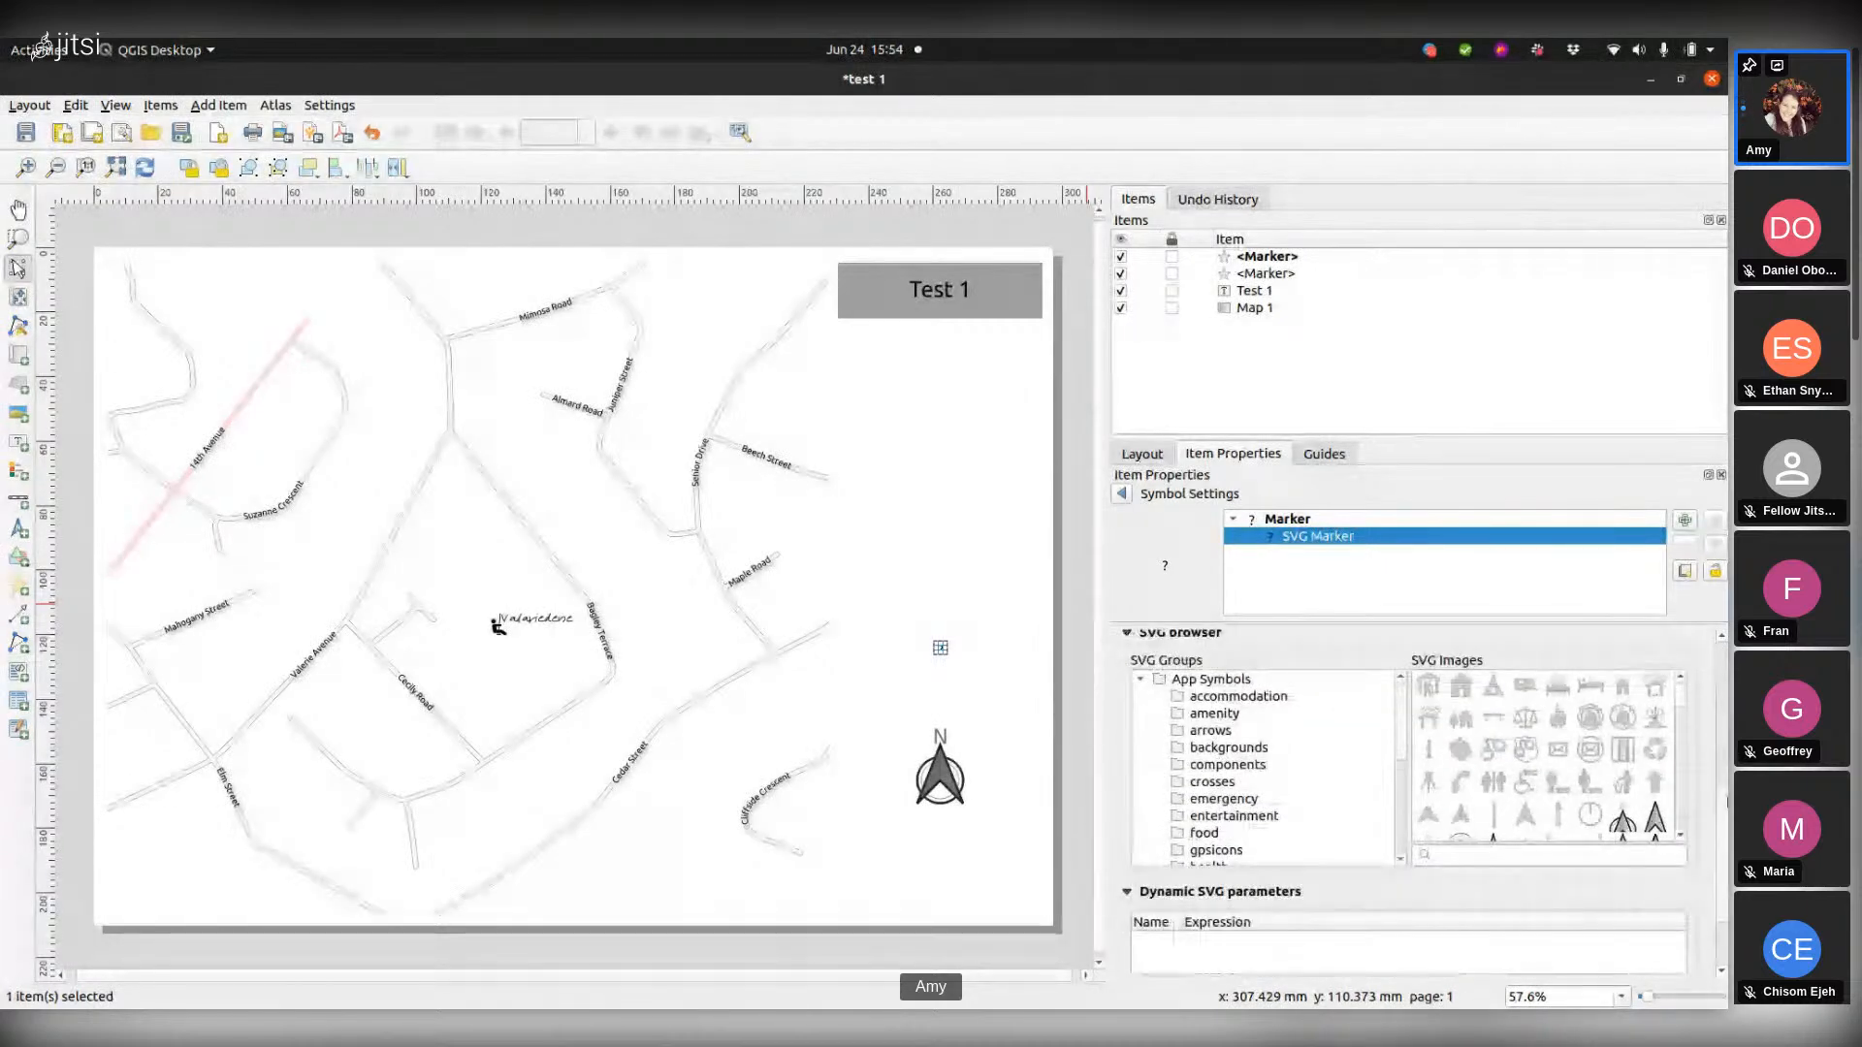
click(1184, 734)
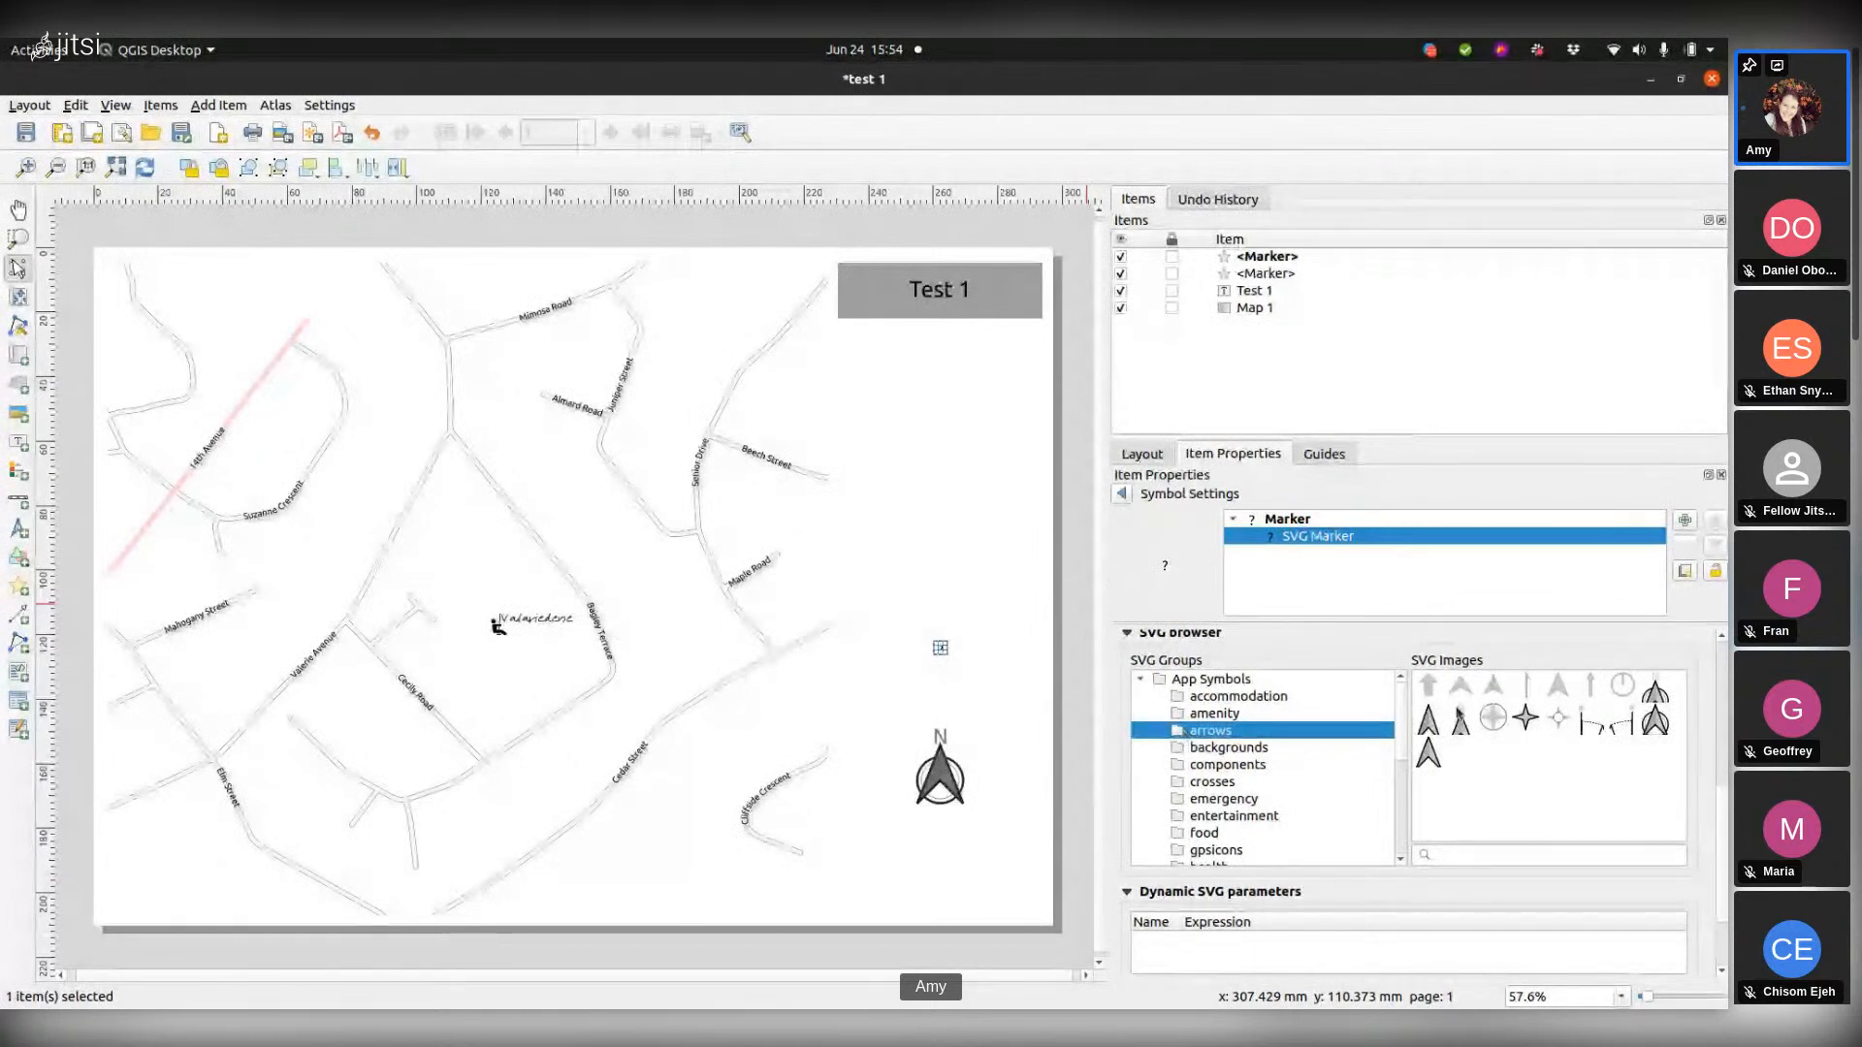
click(1526, 722)
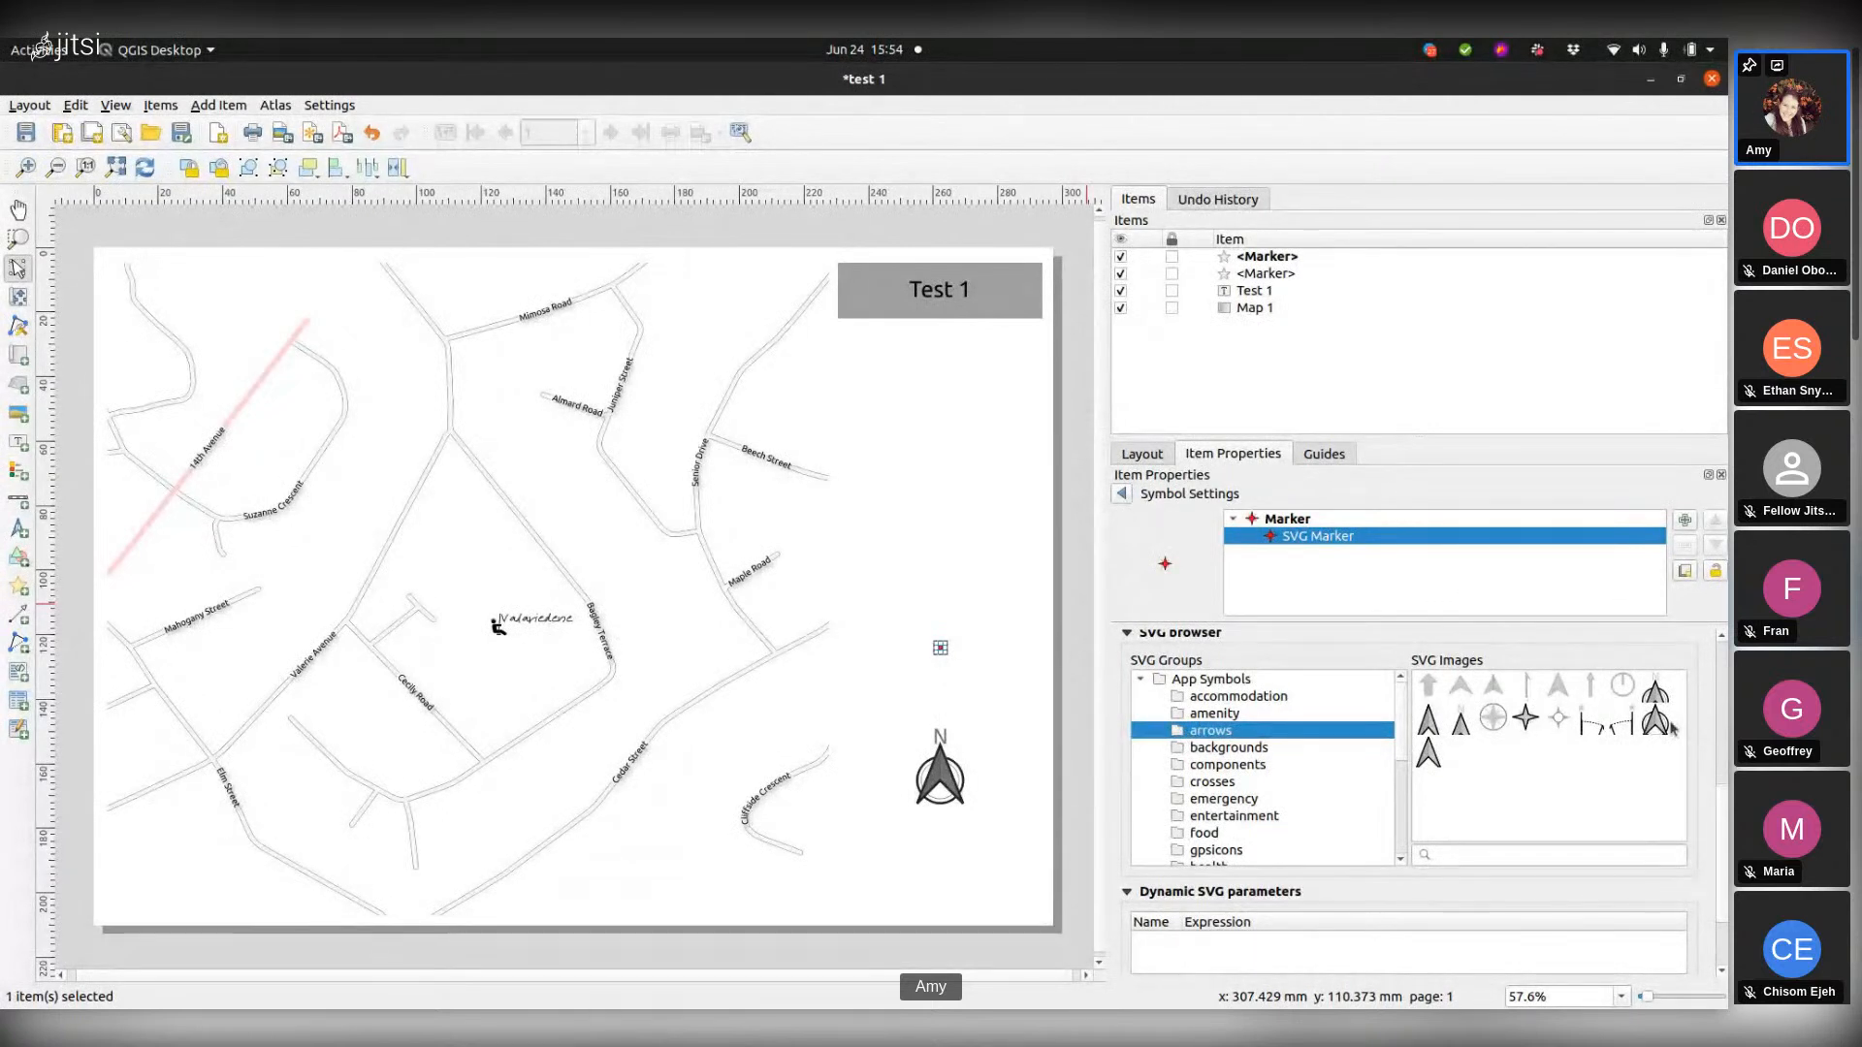
Step: Change the star marker's fill colour to a dark grey
scroll(1725, 831, up, 5)
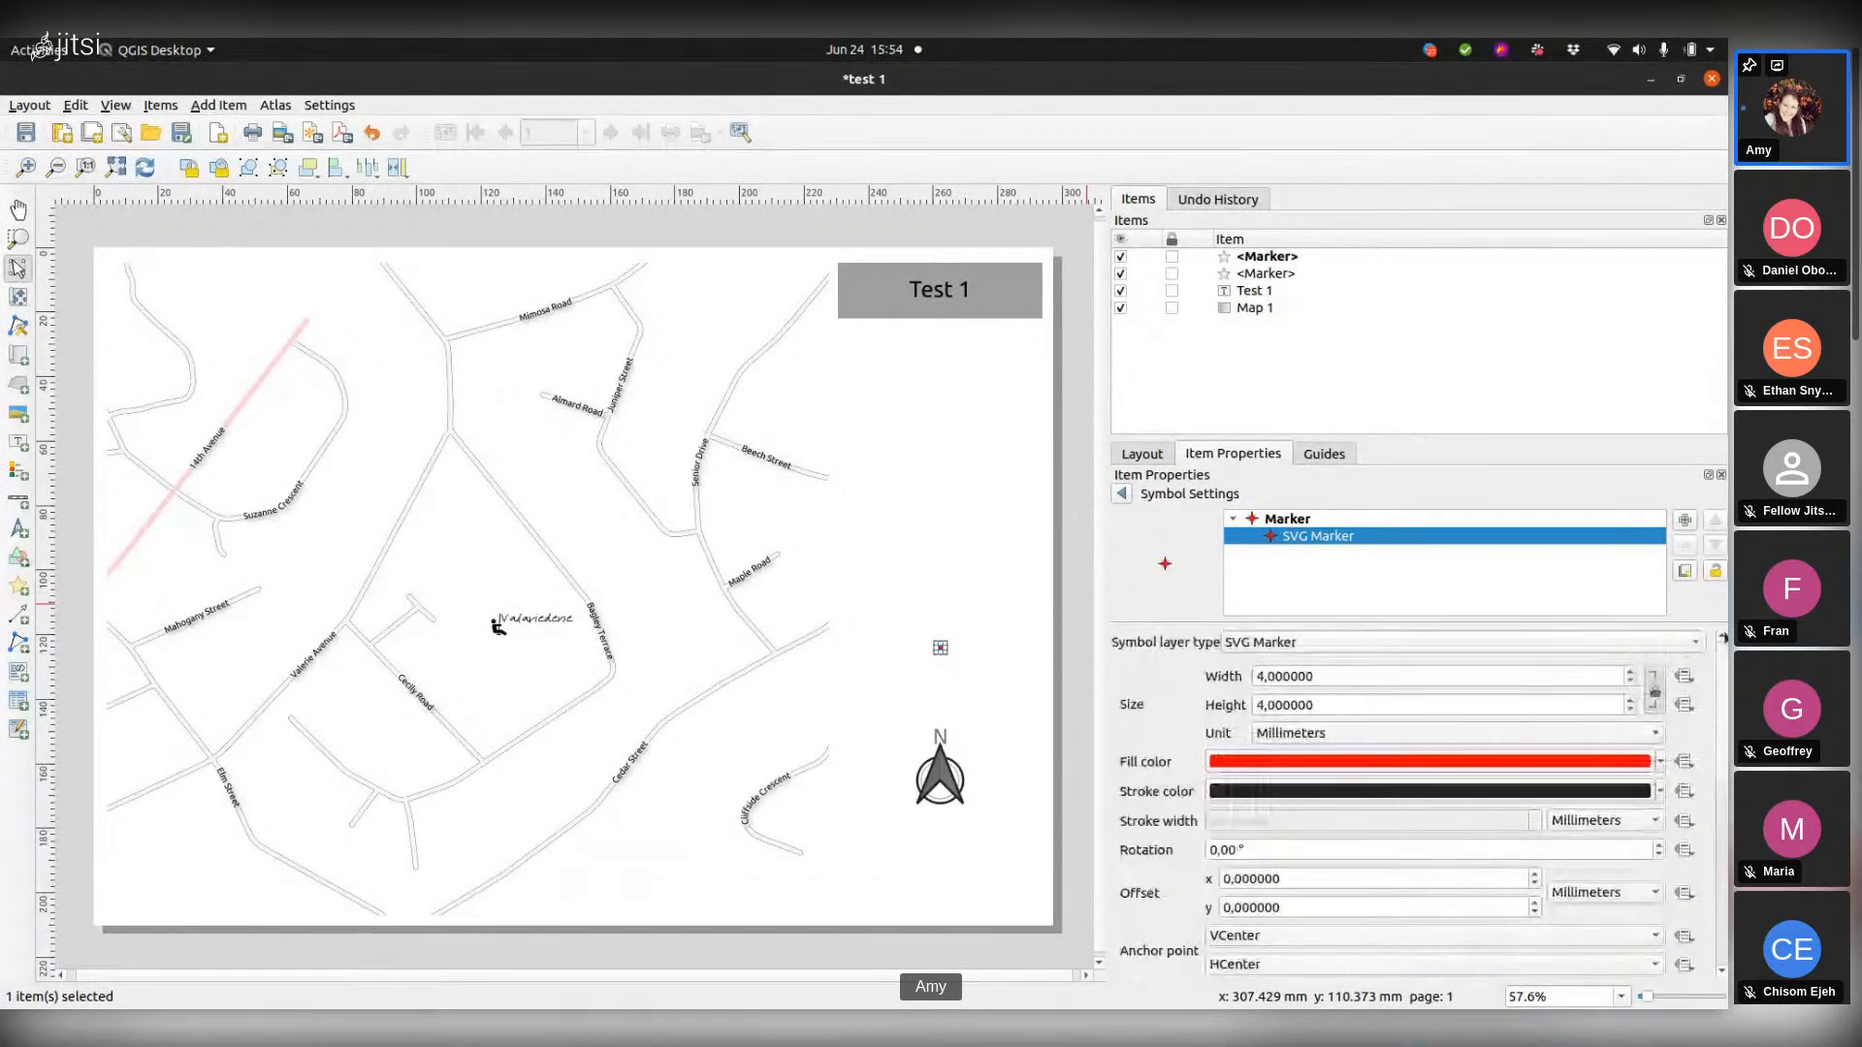
click(1658, 762)
drag(1275, 743, 1225, 751)
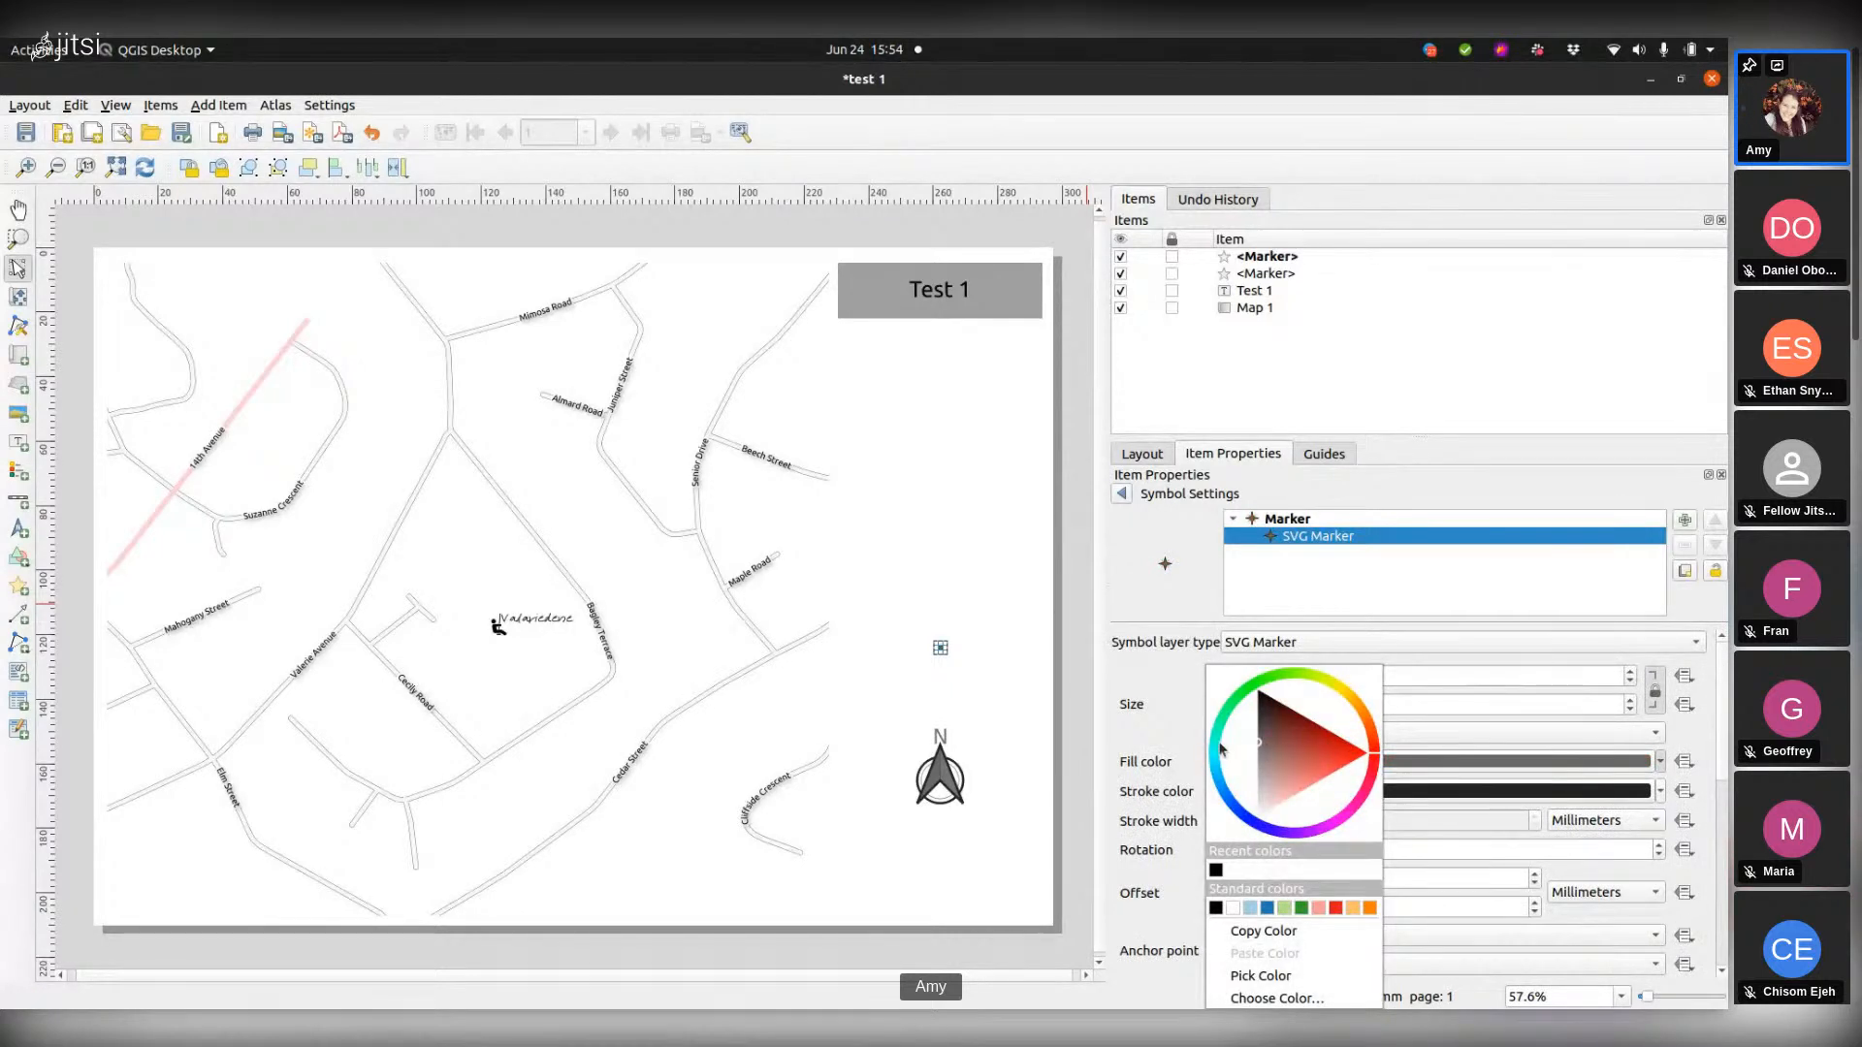
click(1156, 734)
Step: Increase the star marker's width in increments to 10.2 mm
drag(1345, 679, 1229, 680)
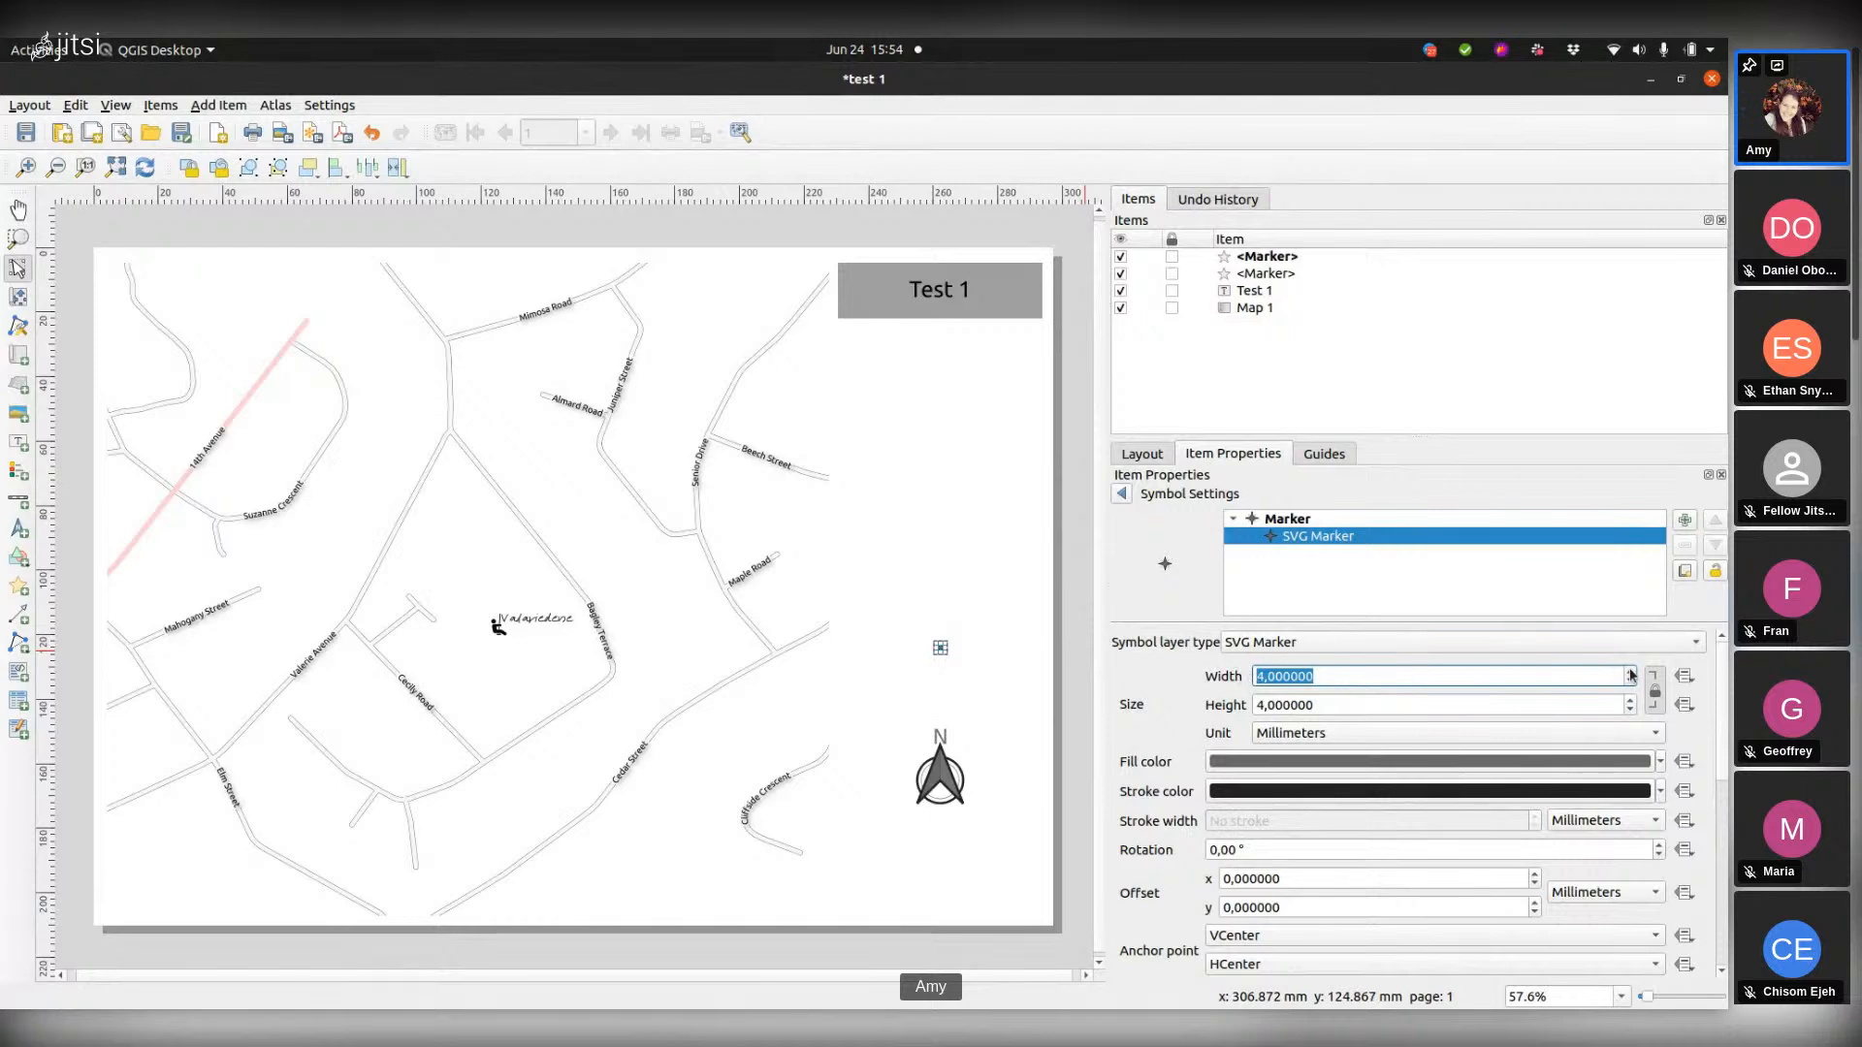
click(1632, 672)
click(1631, 672)
click(1631, 673)
click(1632, 672)
click(1632, 673)
click(1631, 674)
click(1632, 673)
click(1631, 673)
click(1632, 673)
click(1632, 673)
click(1631, 673)
click(1632, 673)
Step: Set the star marker's width to 20 mm and move it diagonally below the north arrow, near the map's lower corner
click(1347, 674)
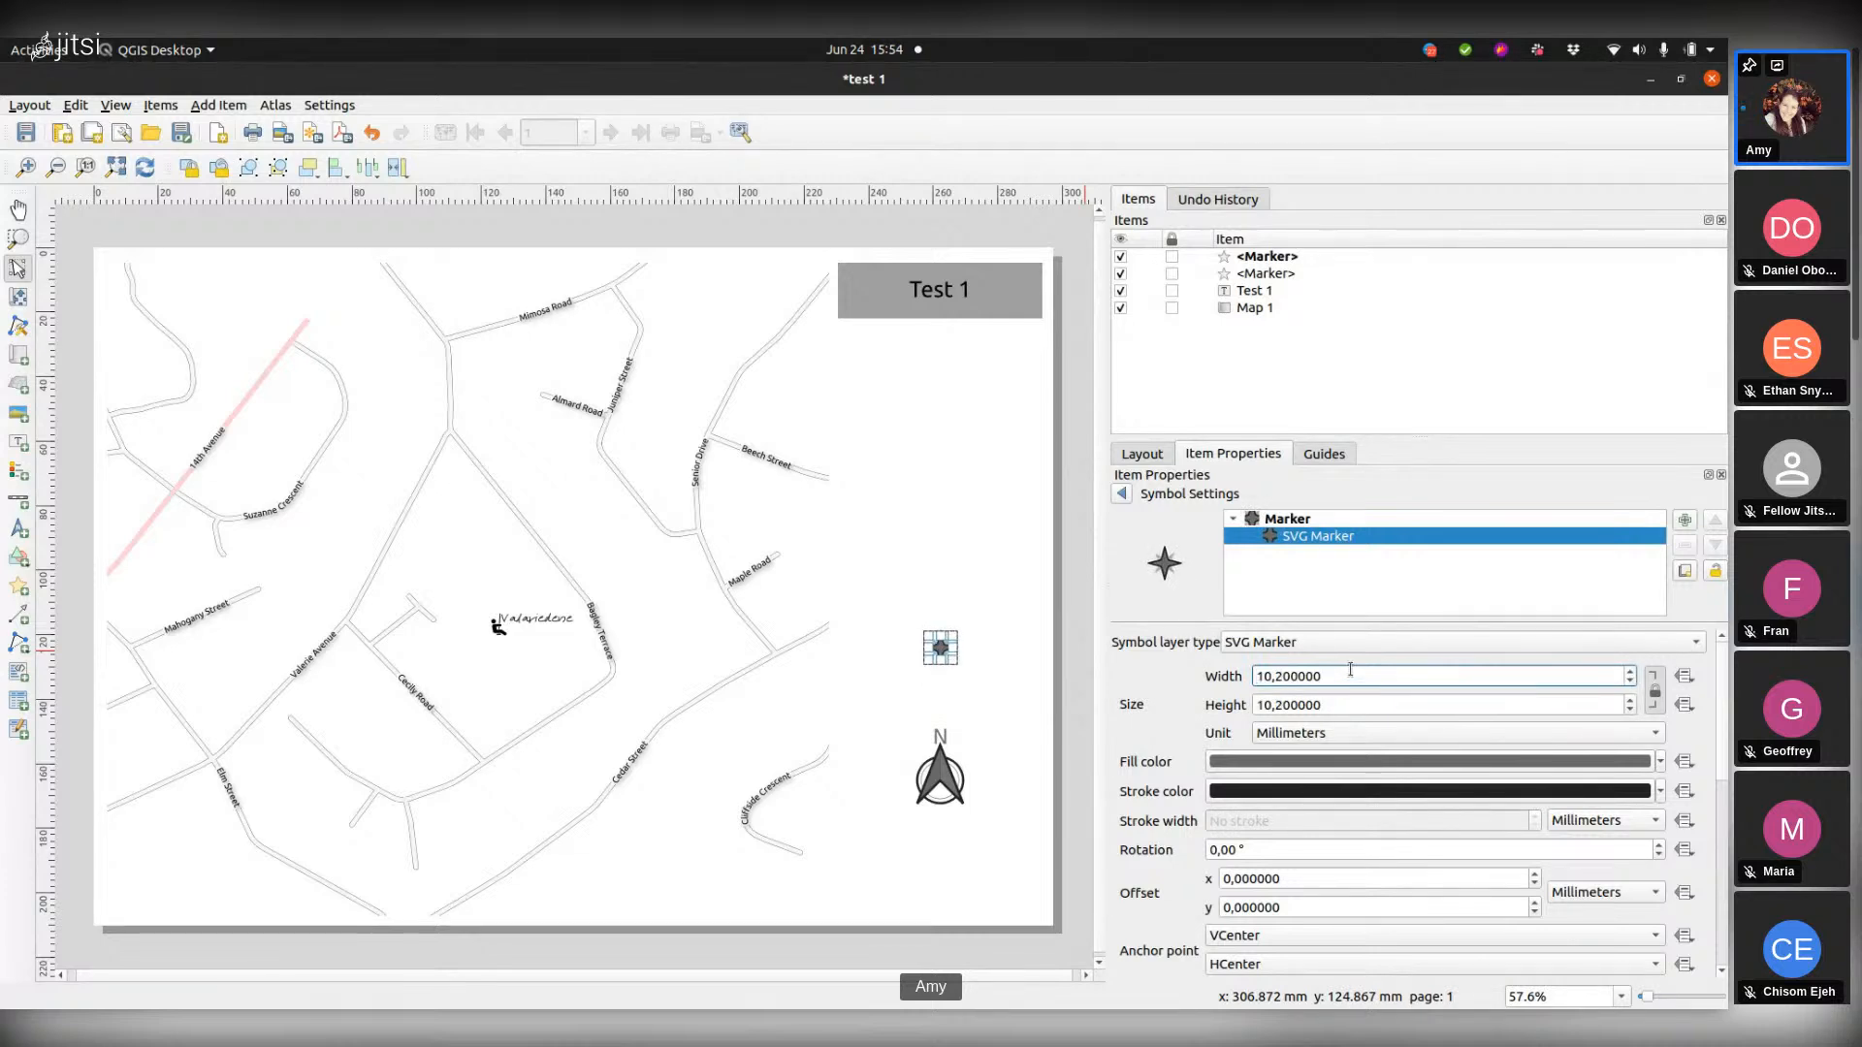
drag(1347, 674, 1183, 673)
text(20)
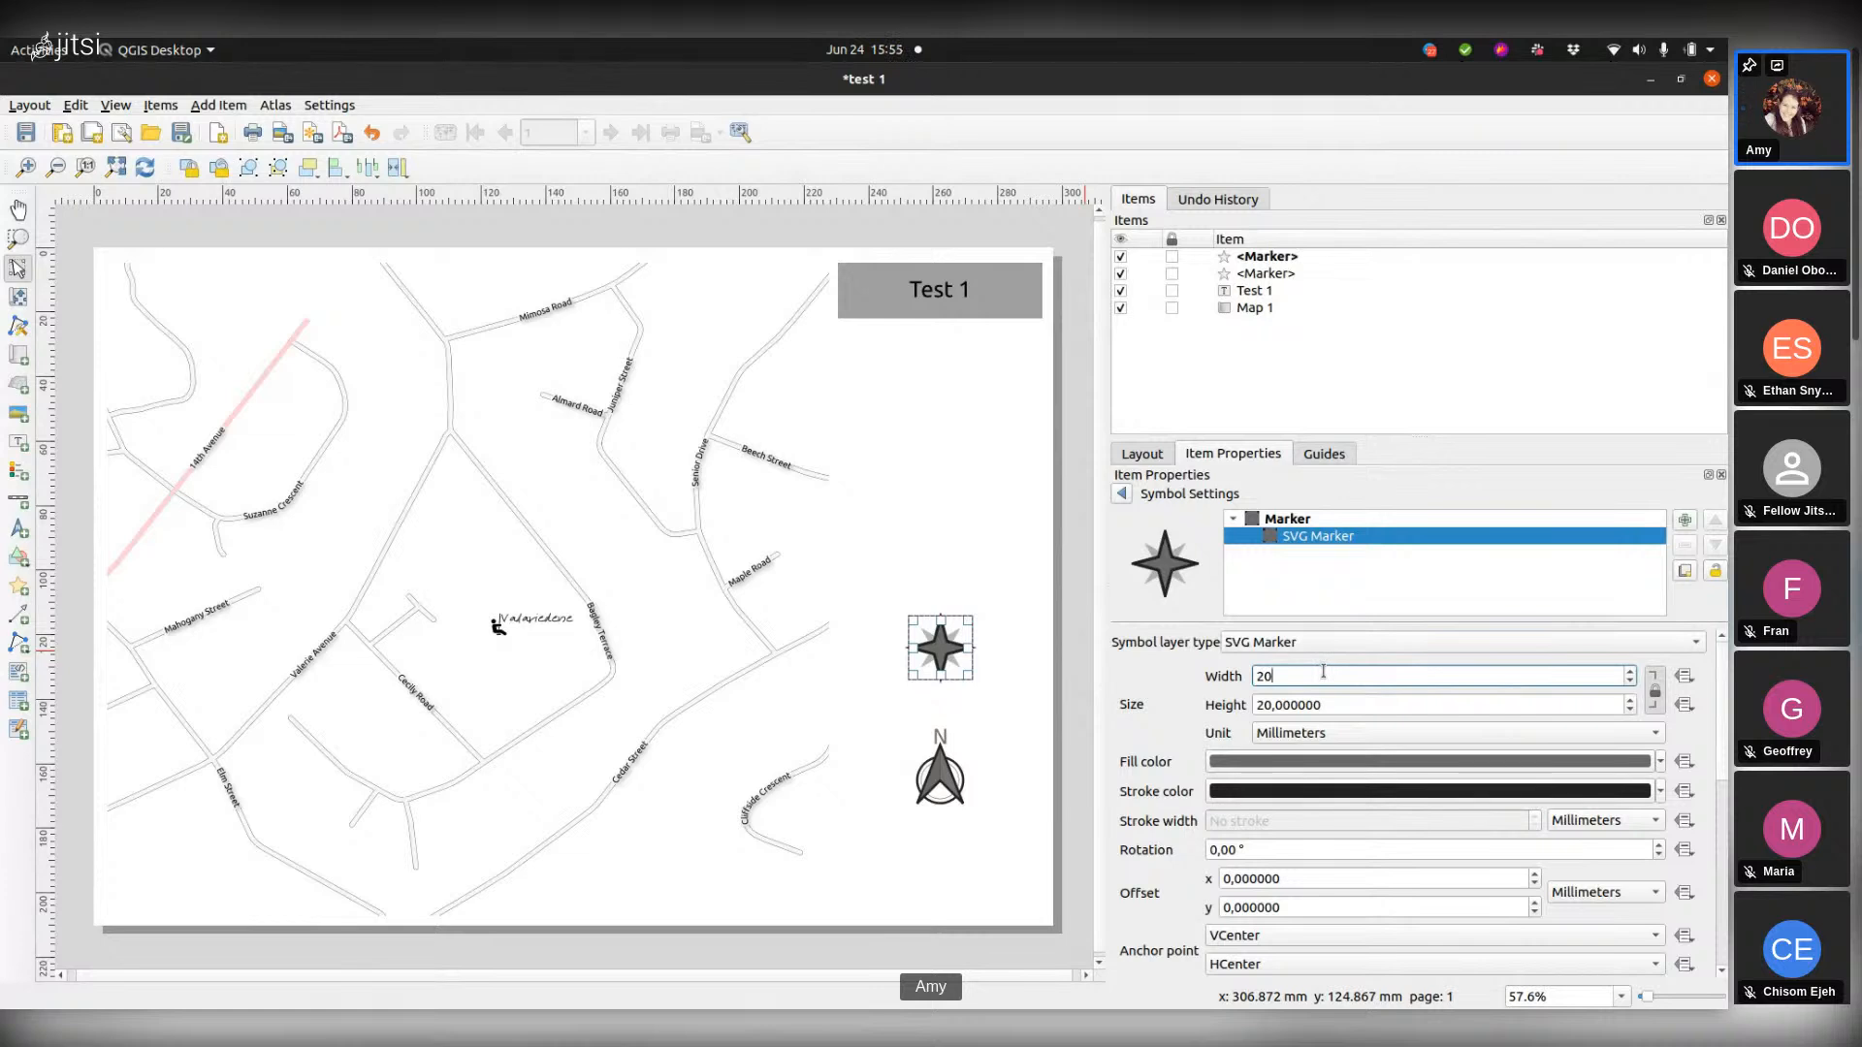
click(1168, 684)
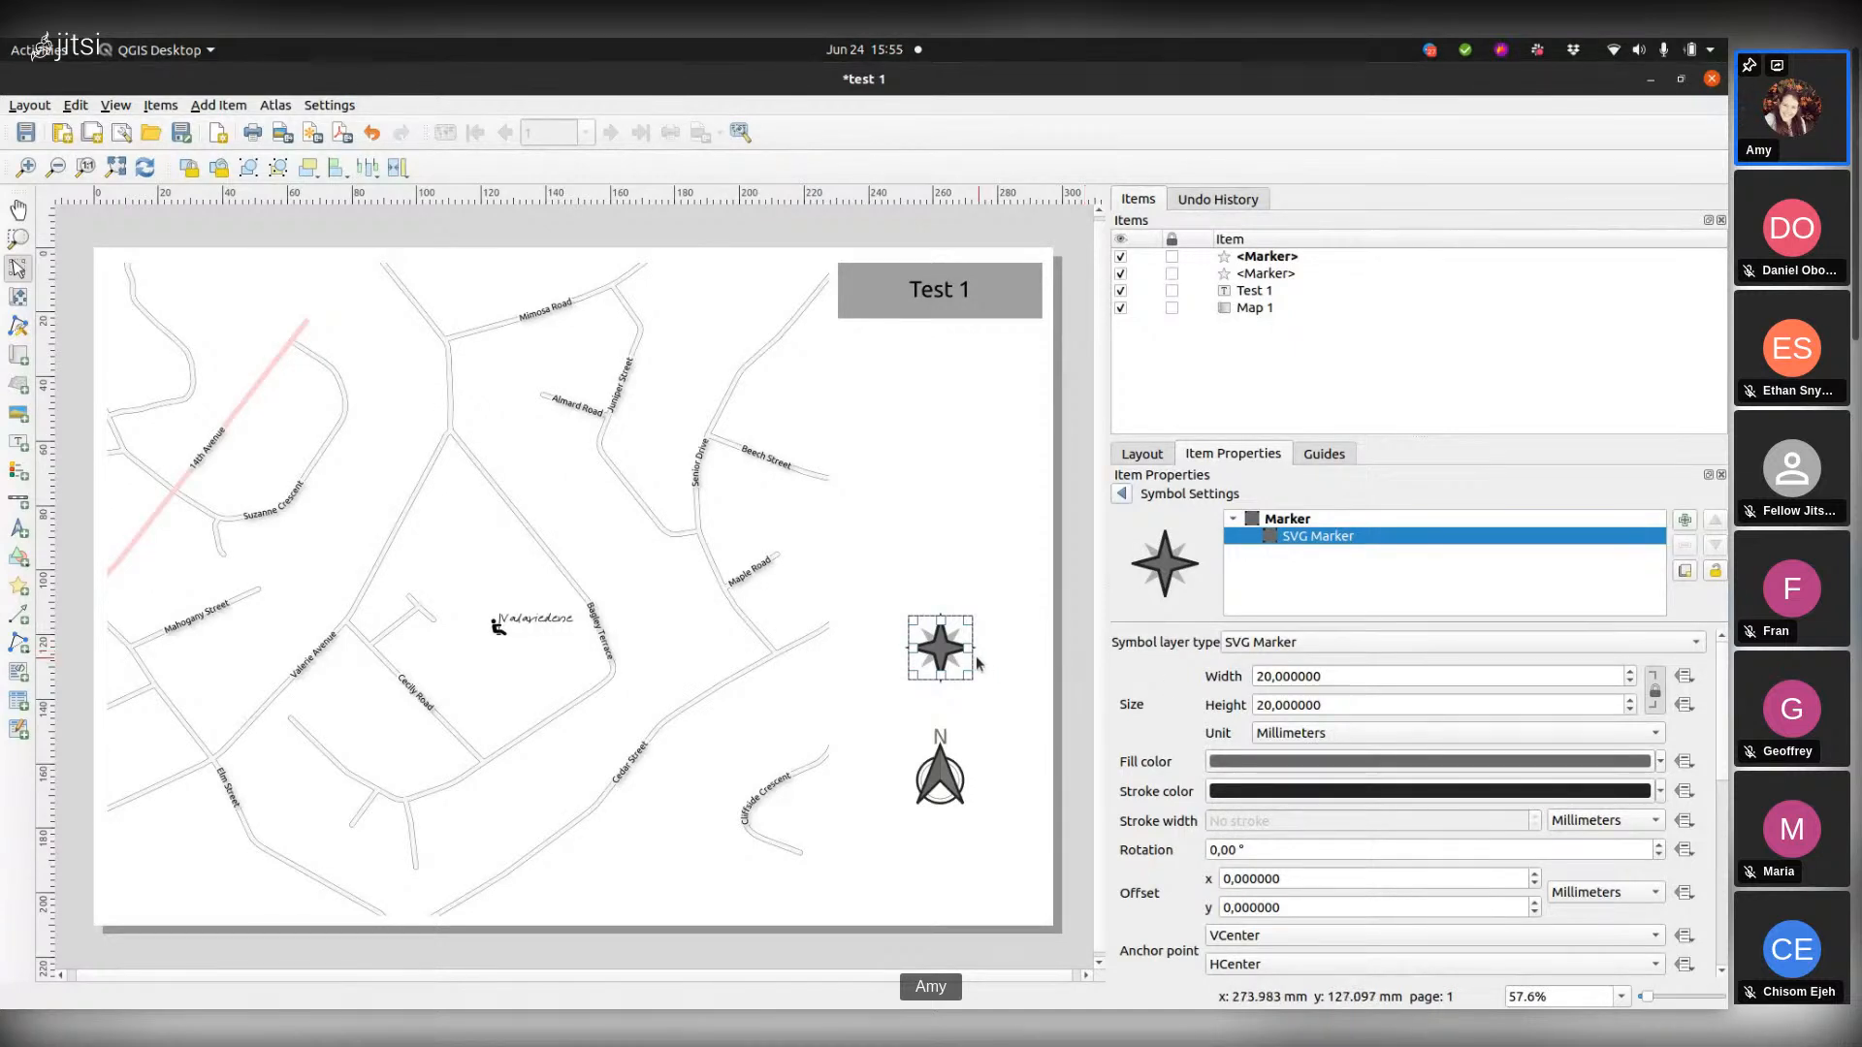
mouse_move(933, 644)
mouse_down()
mouse_move(894, 813)
mouse_move(865, 836)
mouse_up()
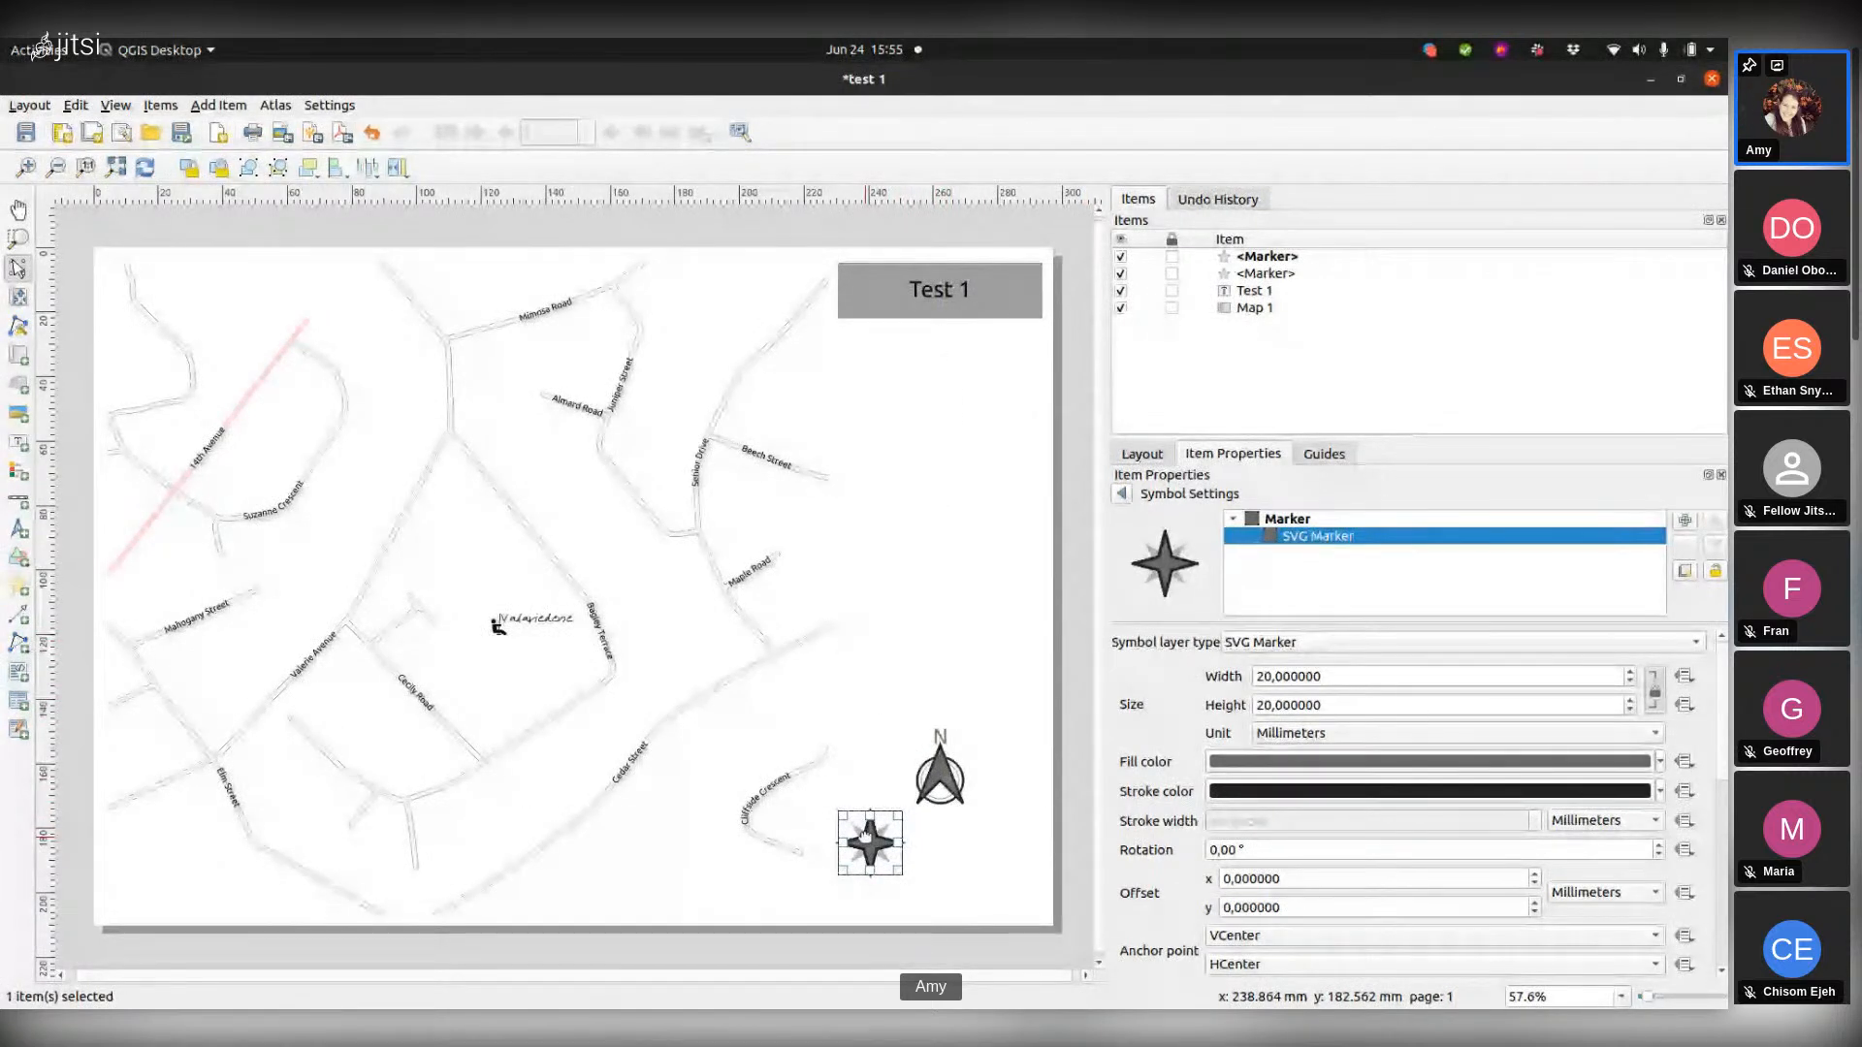
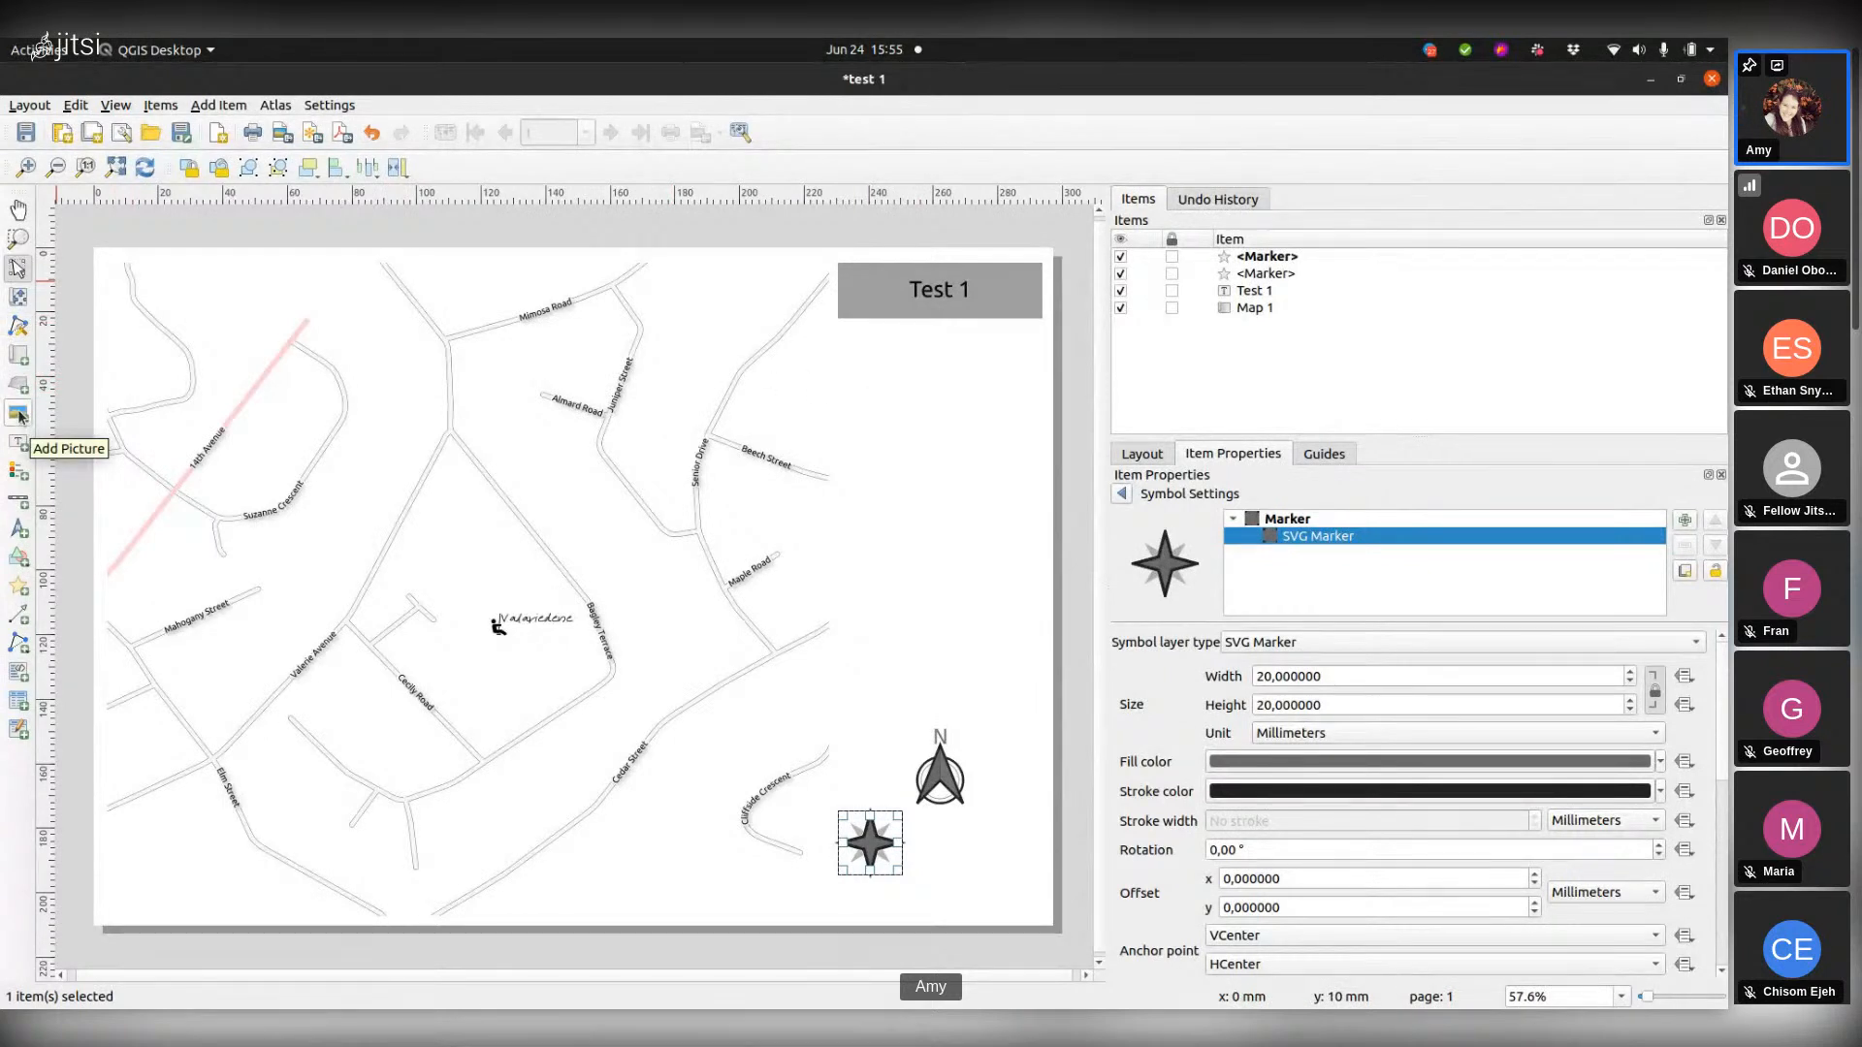
Step: Add a legend for Map 1 below the Test 1 title and try to narrow it to the title's width
click(17, 472)
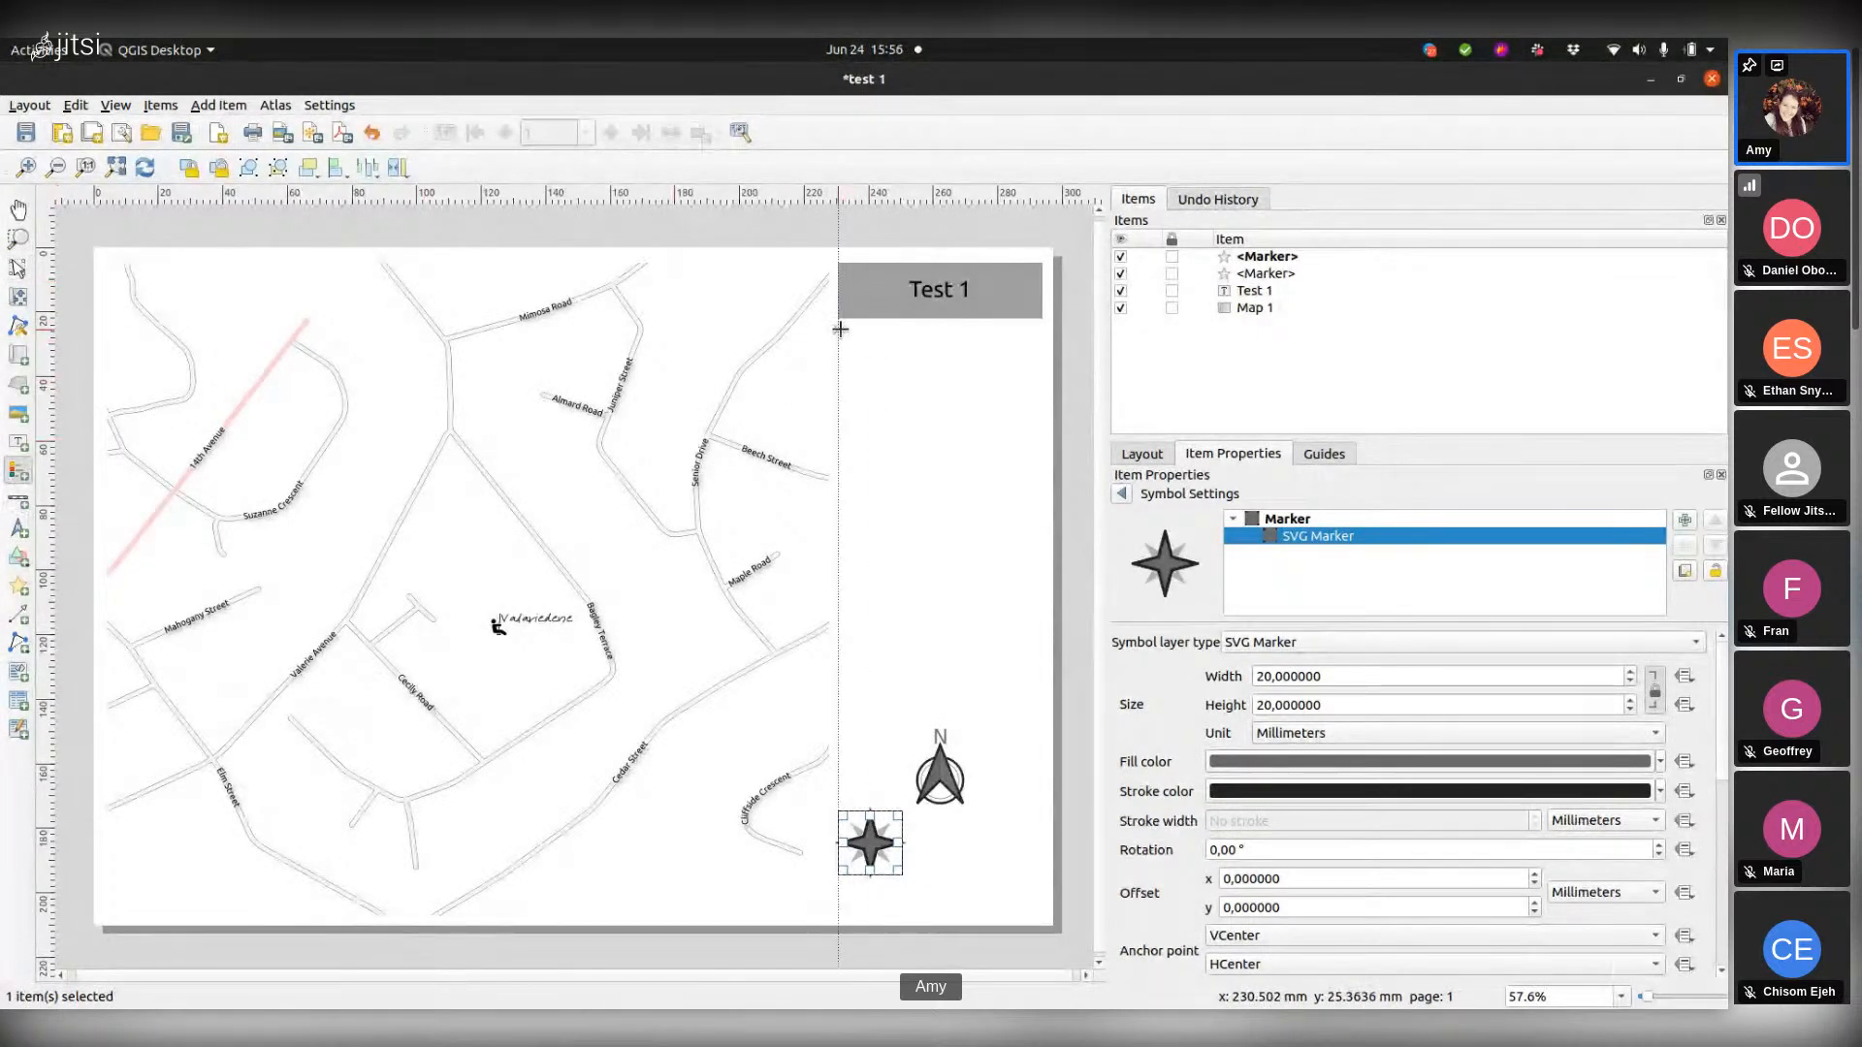
drag(838, 332, 1039, 595)
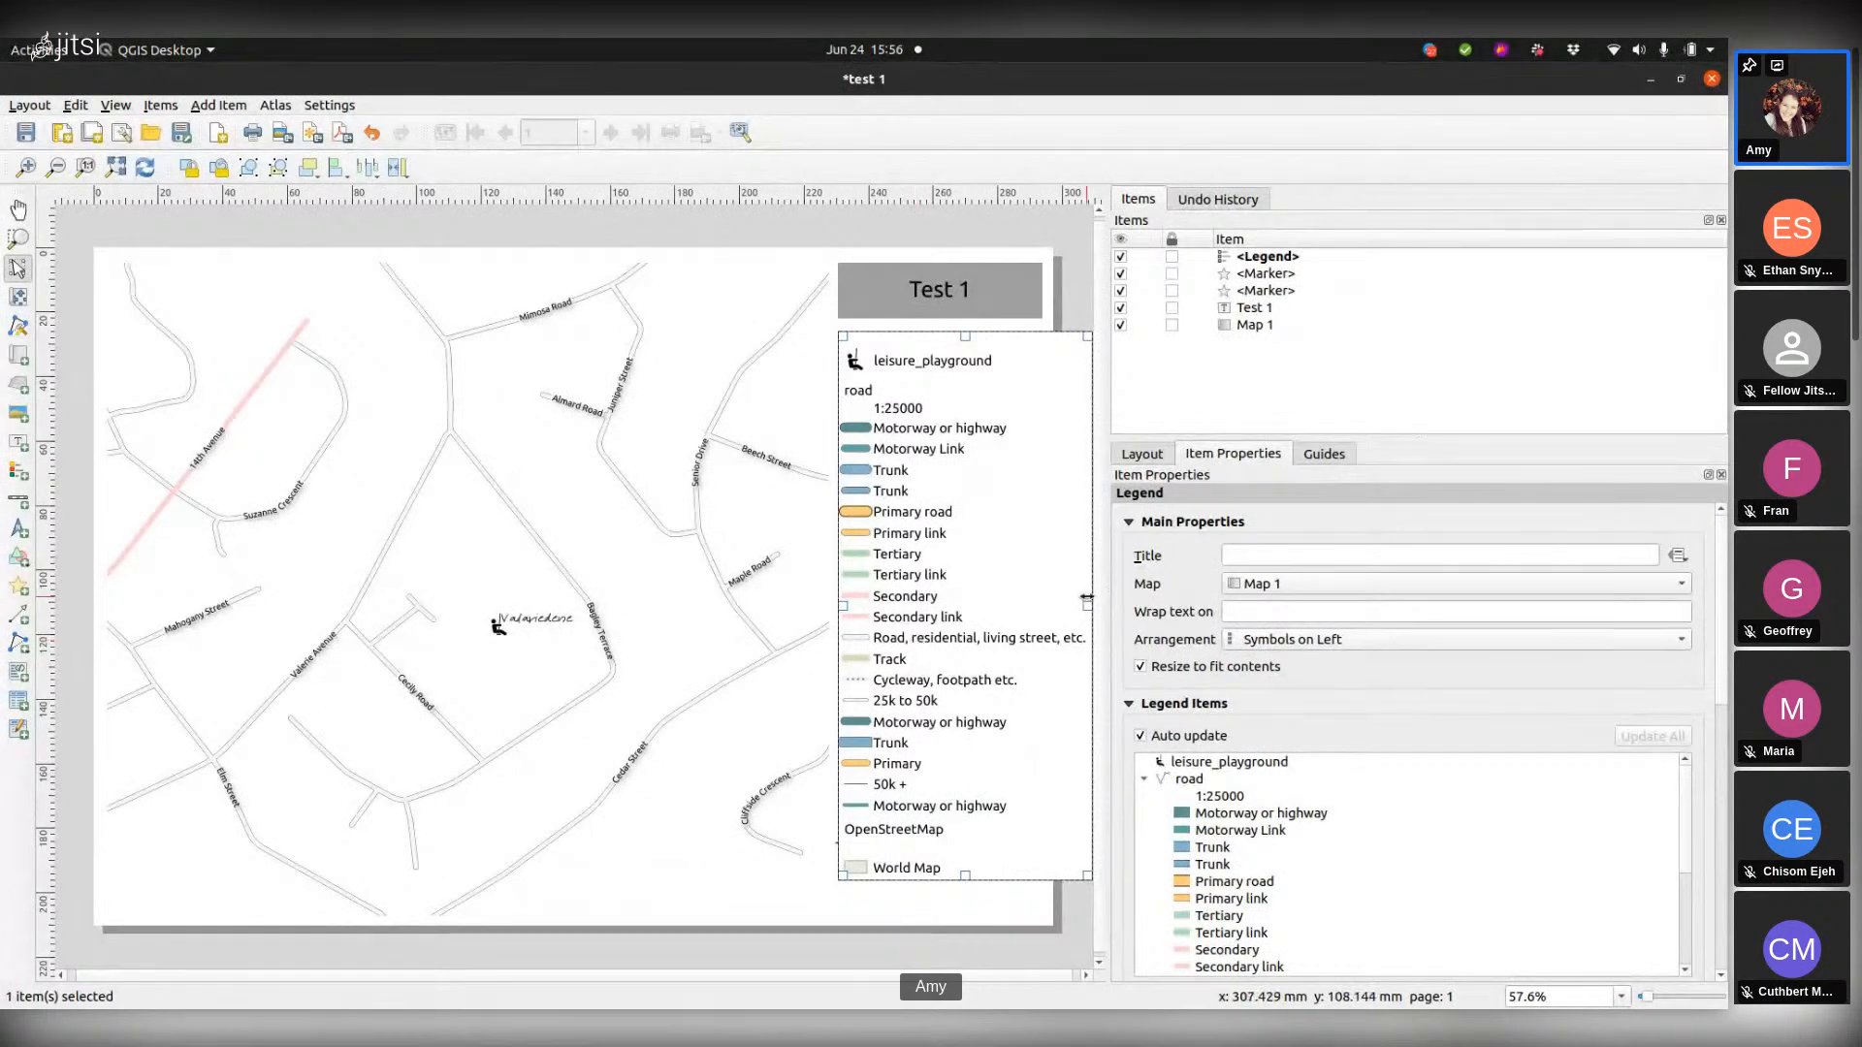
drag(1088, 606, 1041, 604)
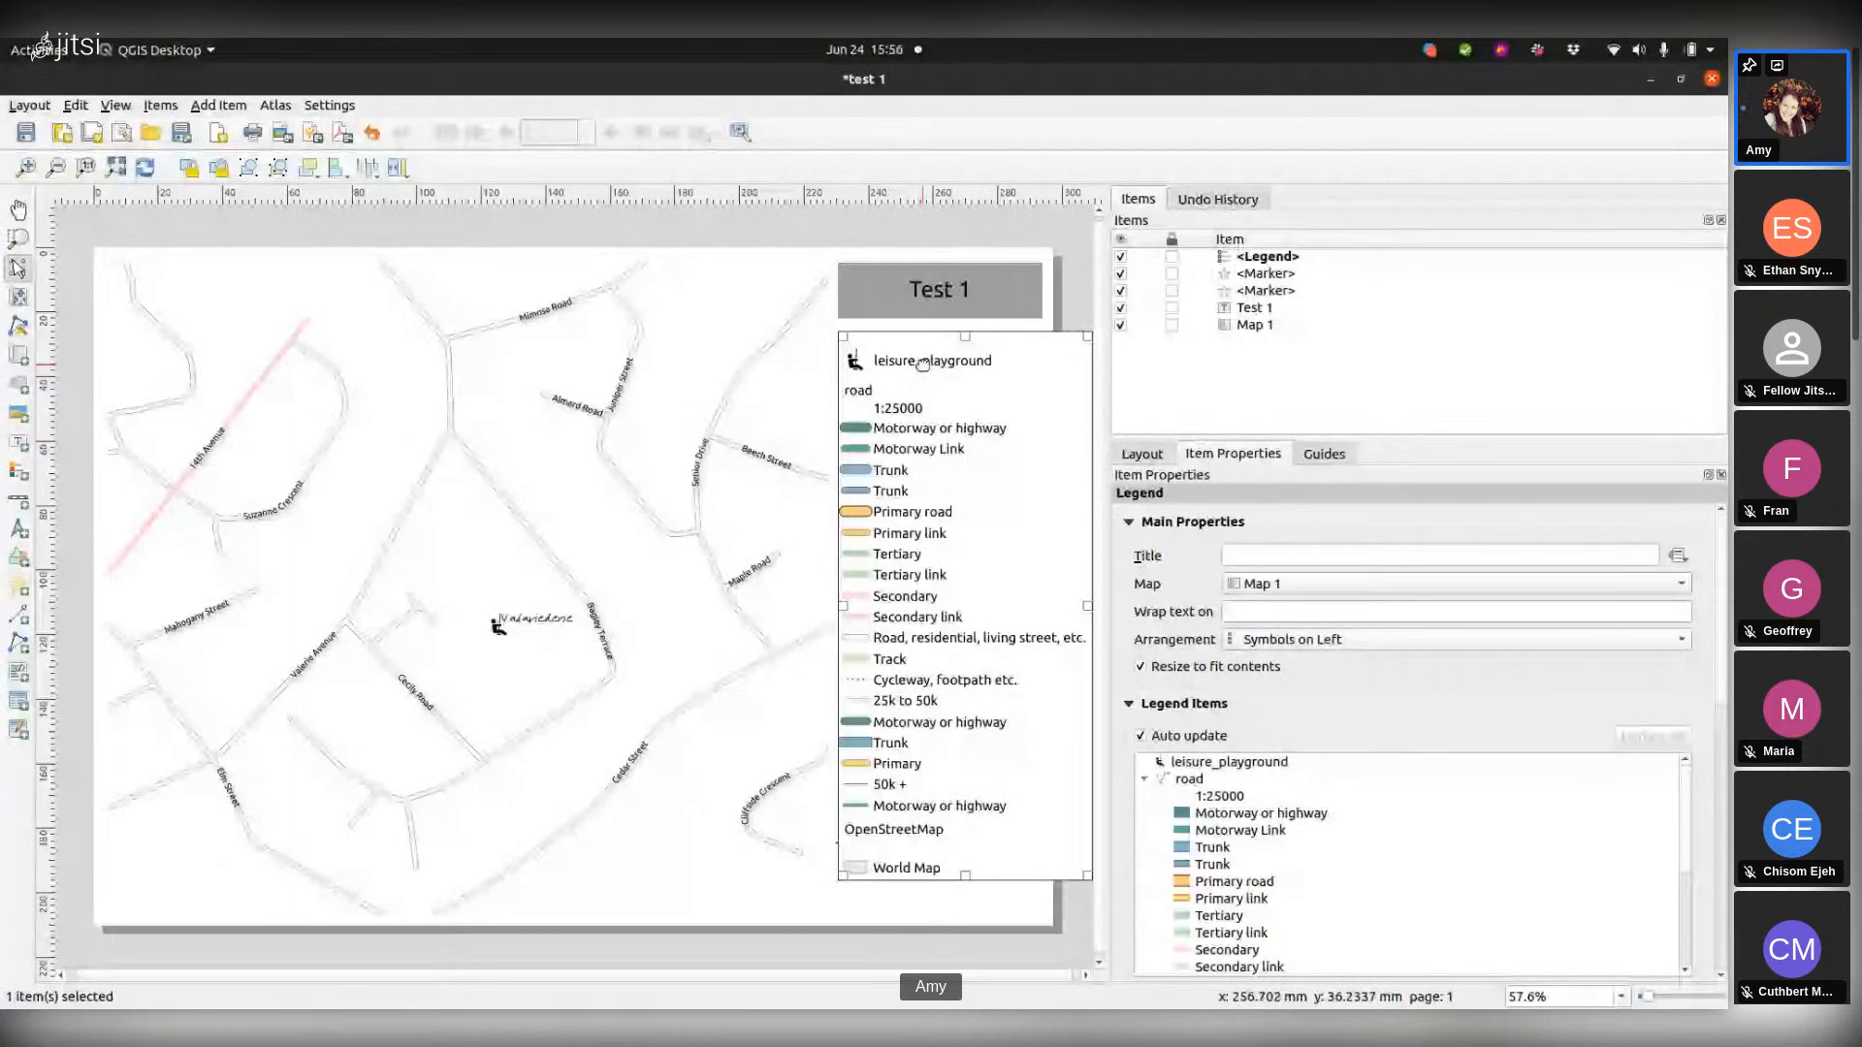
scroll(919, 698, down, 1)
scroll(893, 731, up, 3)
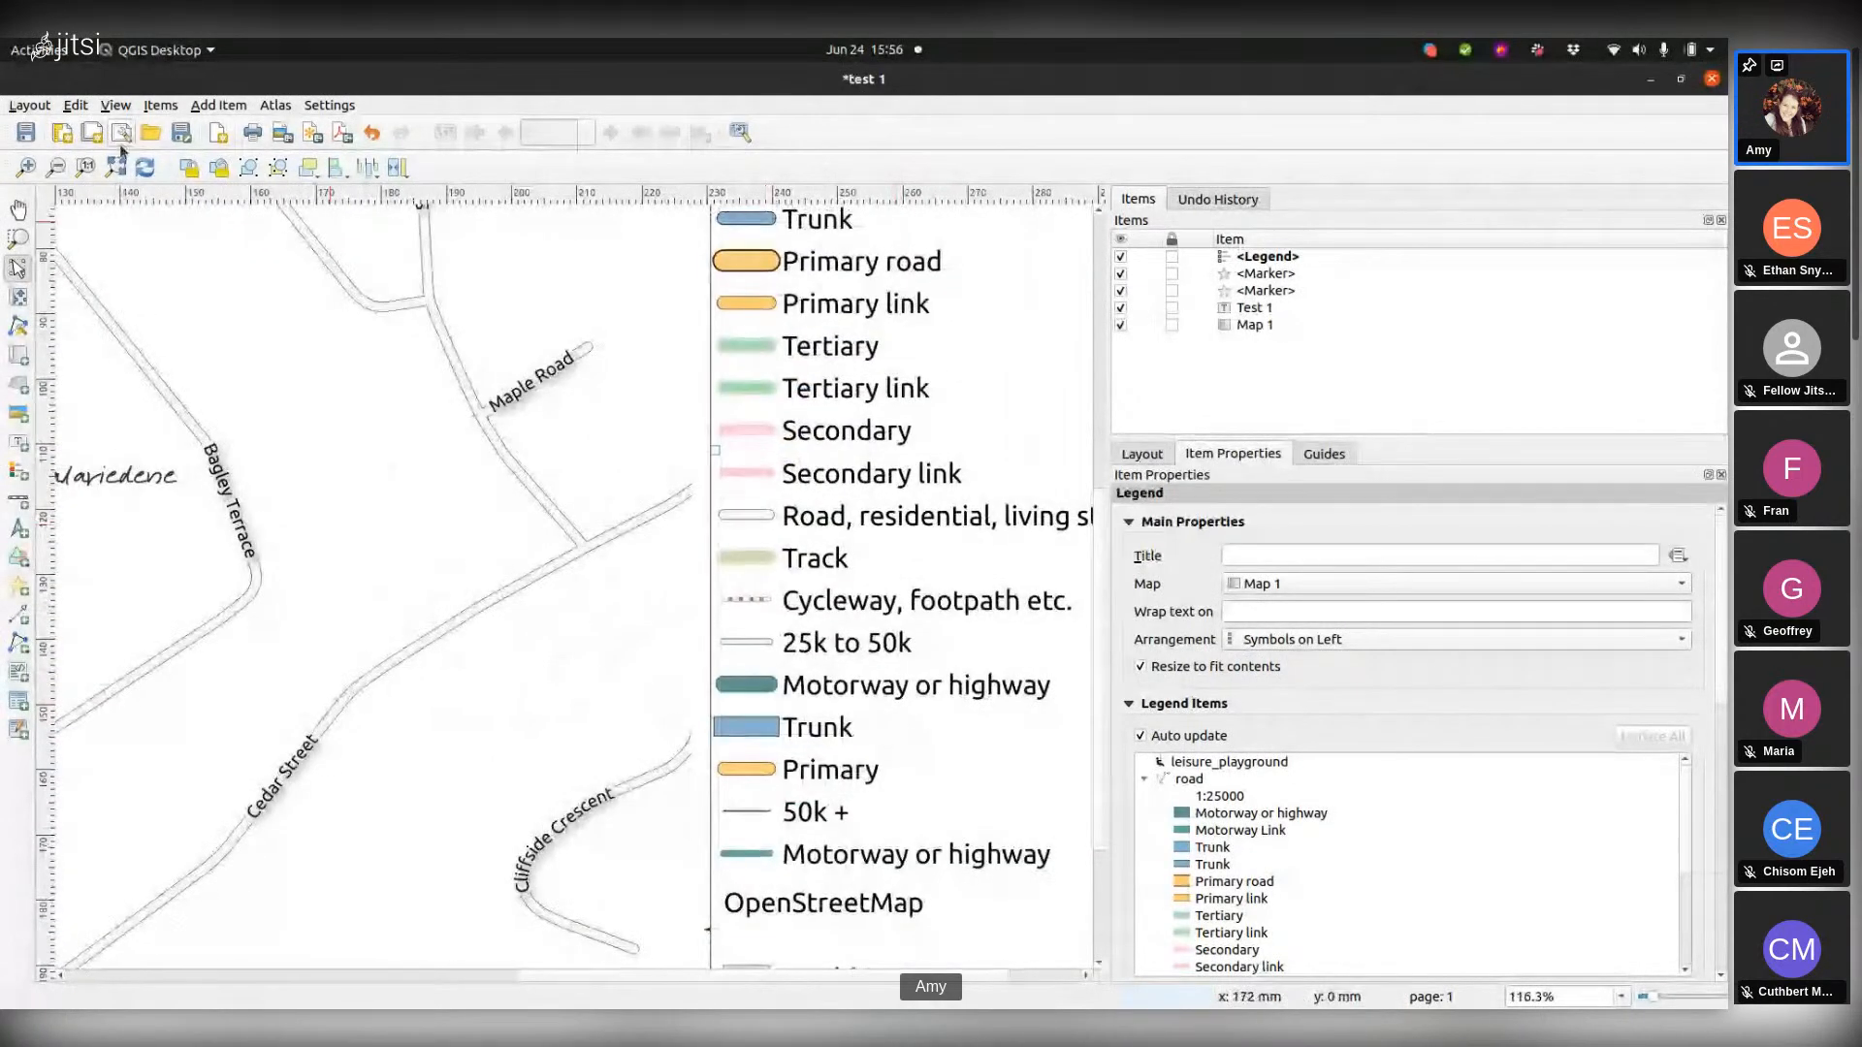
click(116, 166)
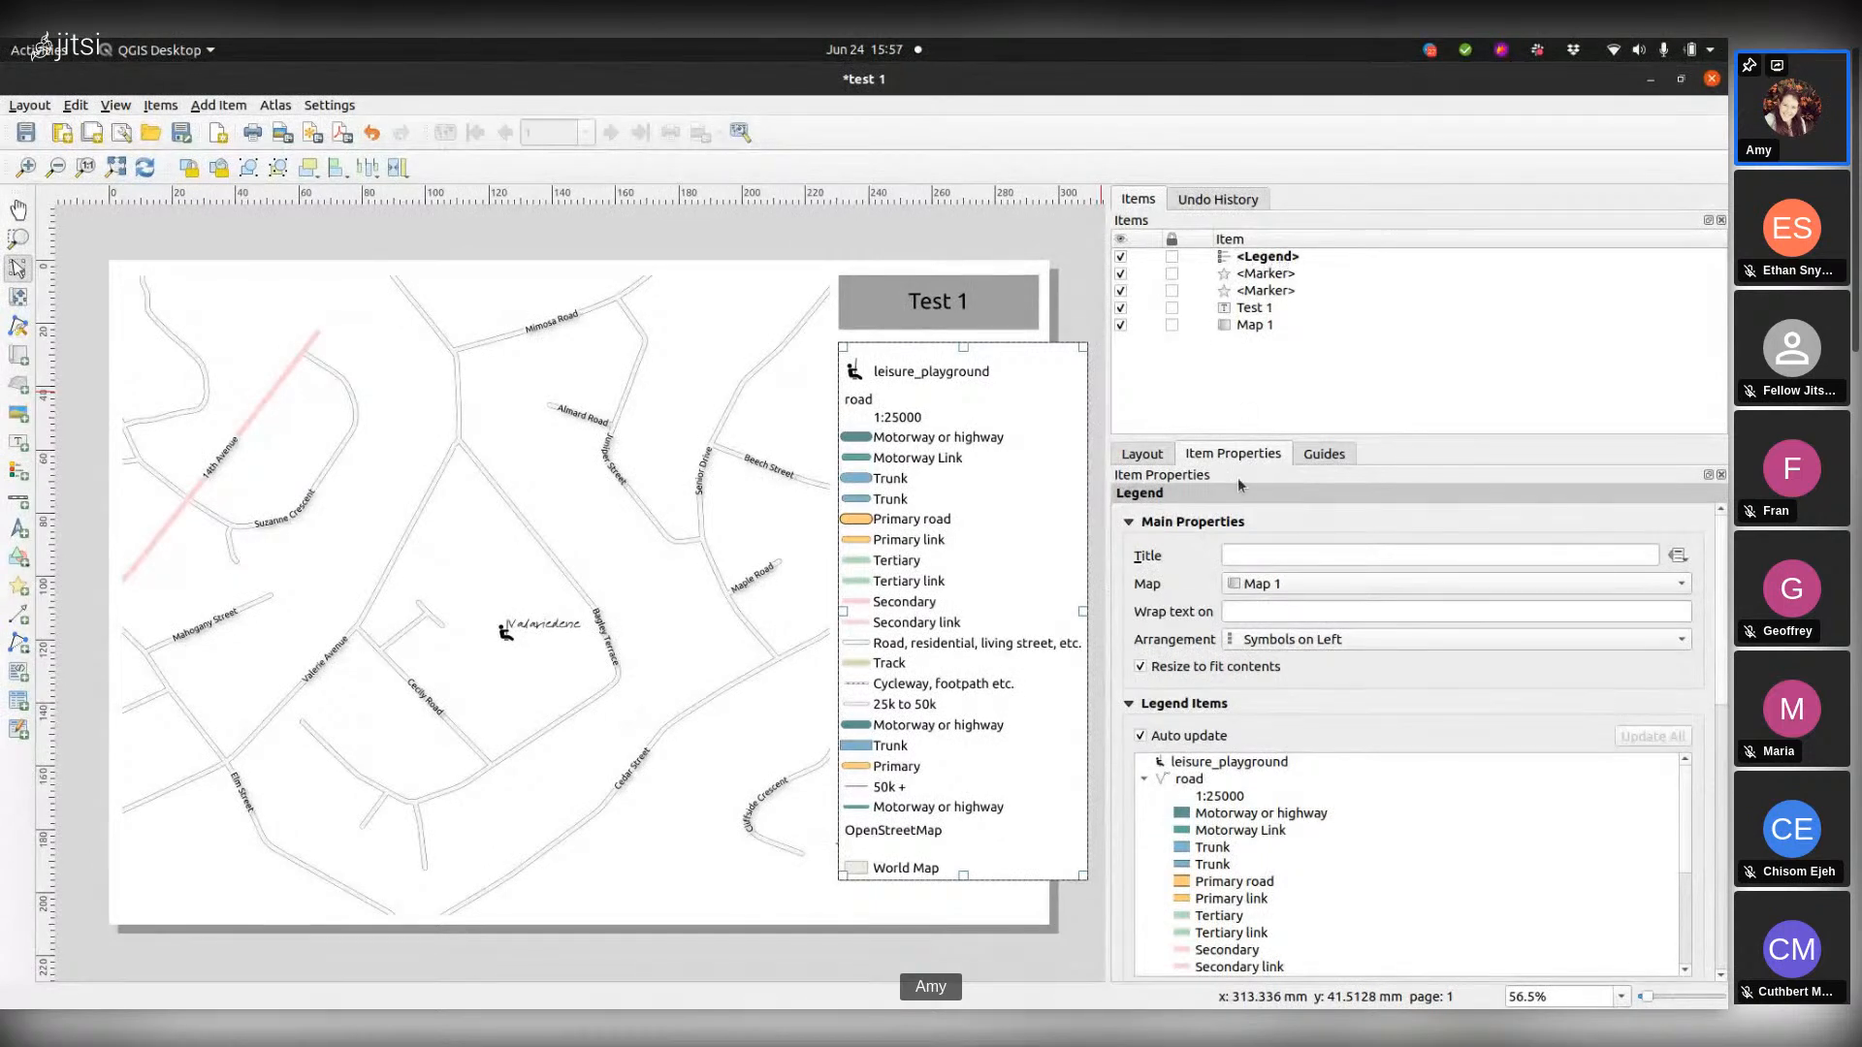
Step: Give the legend the title "Legend"
click(1243, 552)
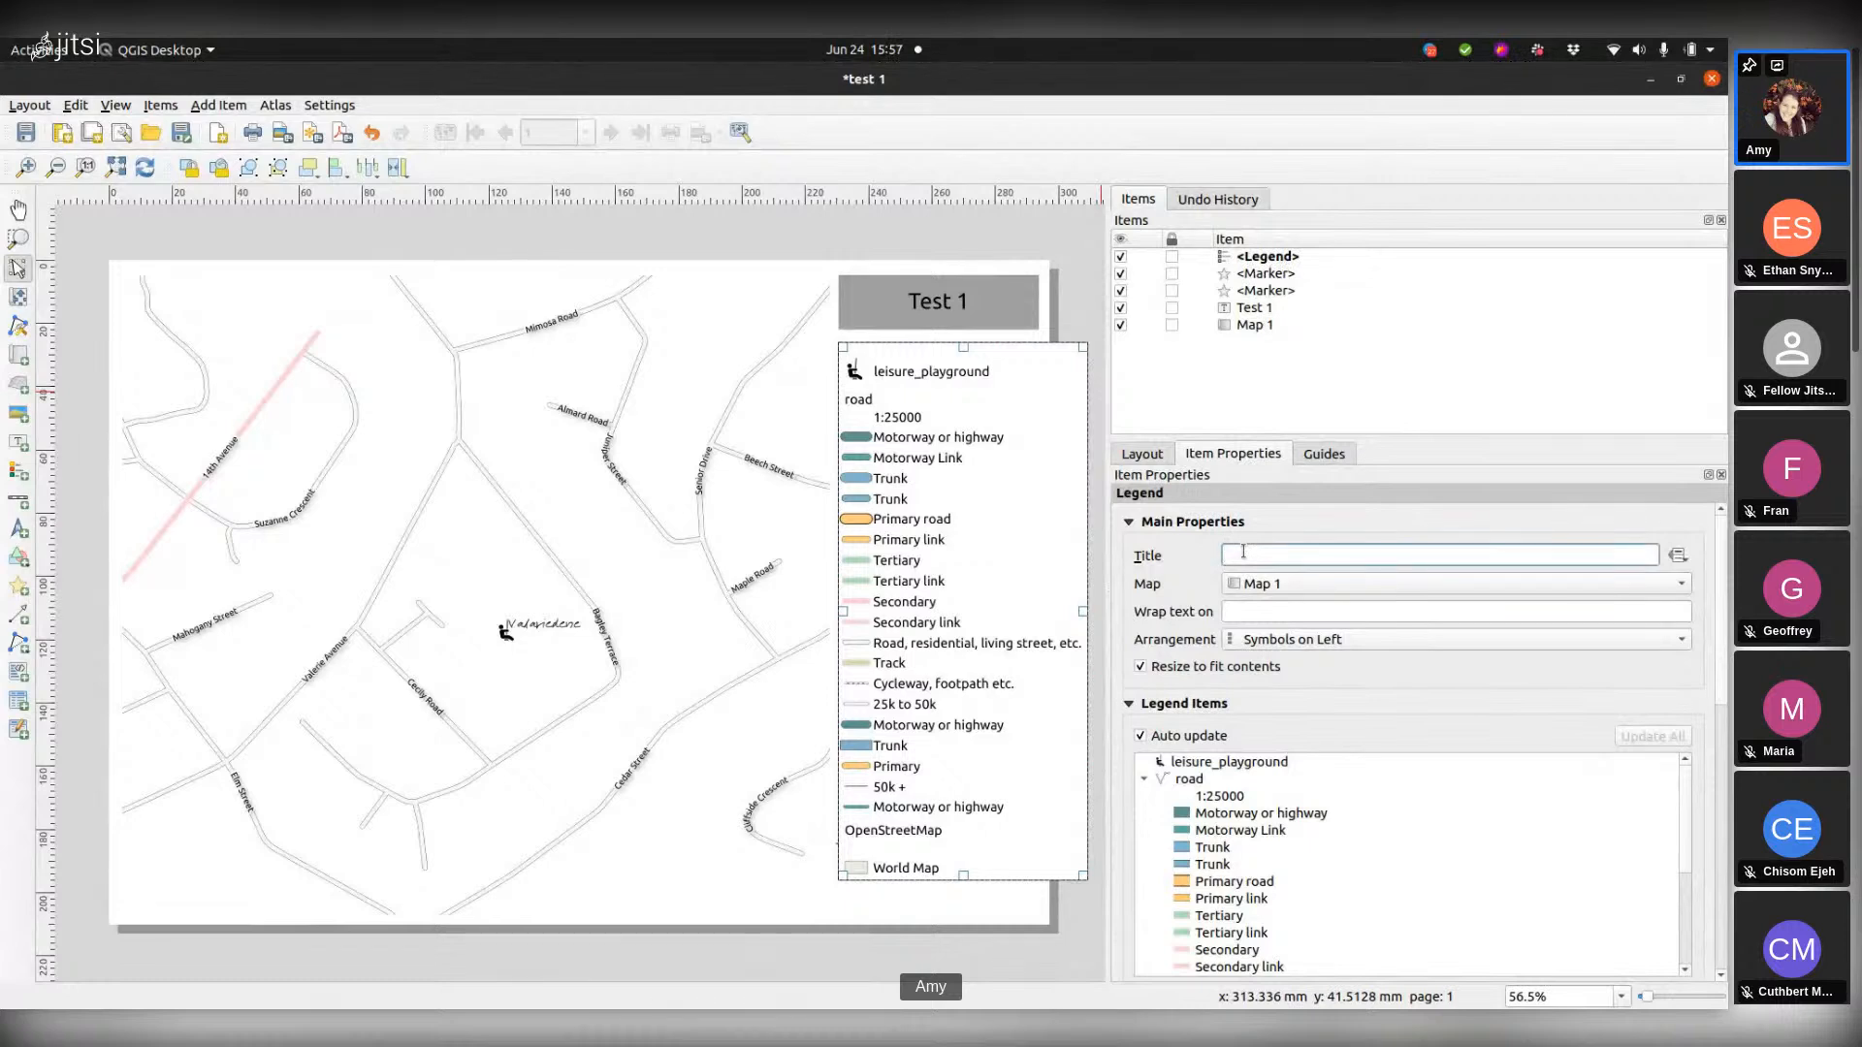
text(Legend)
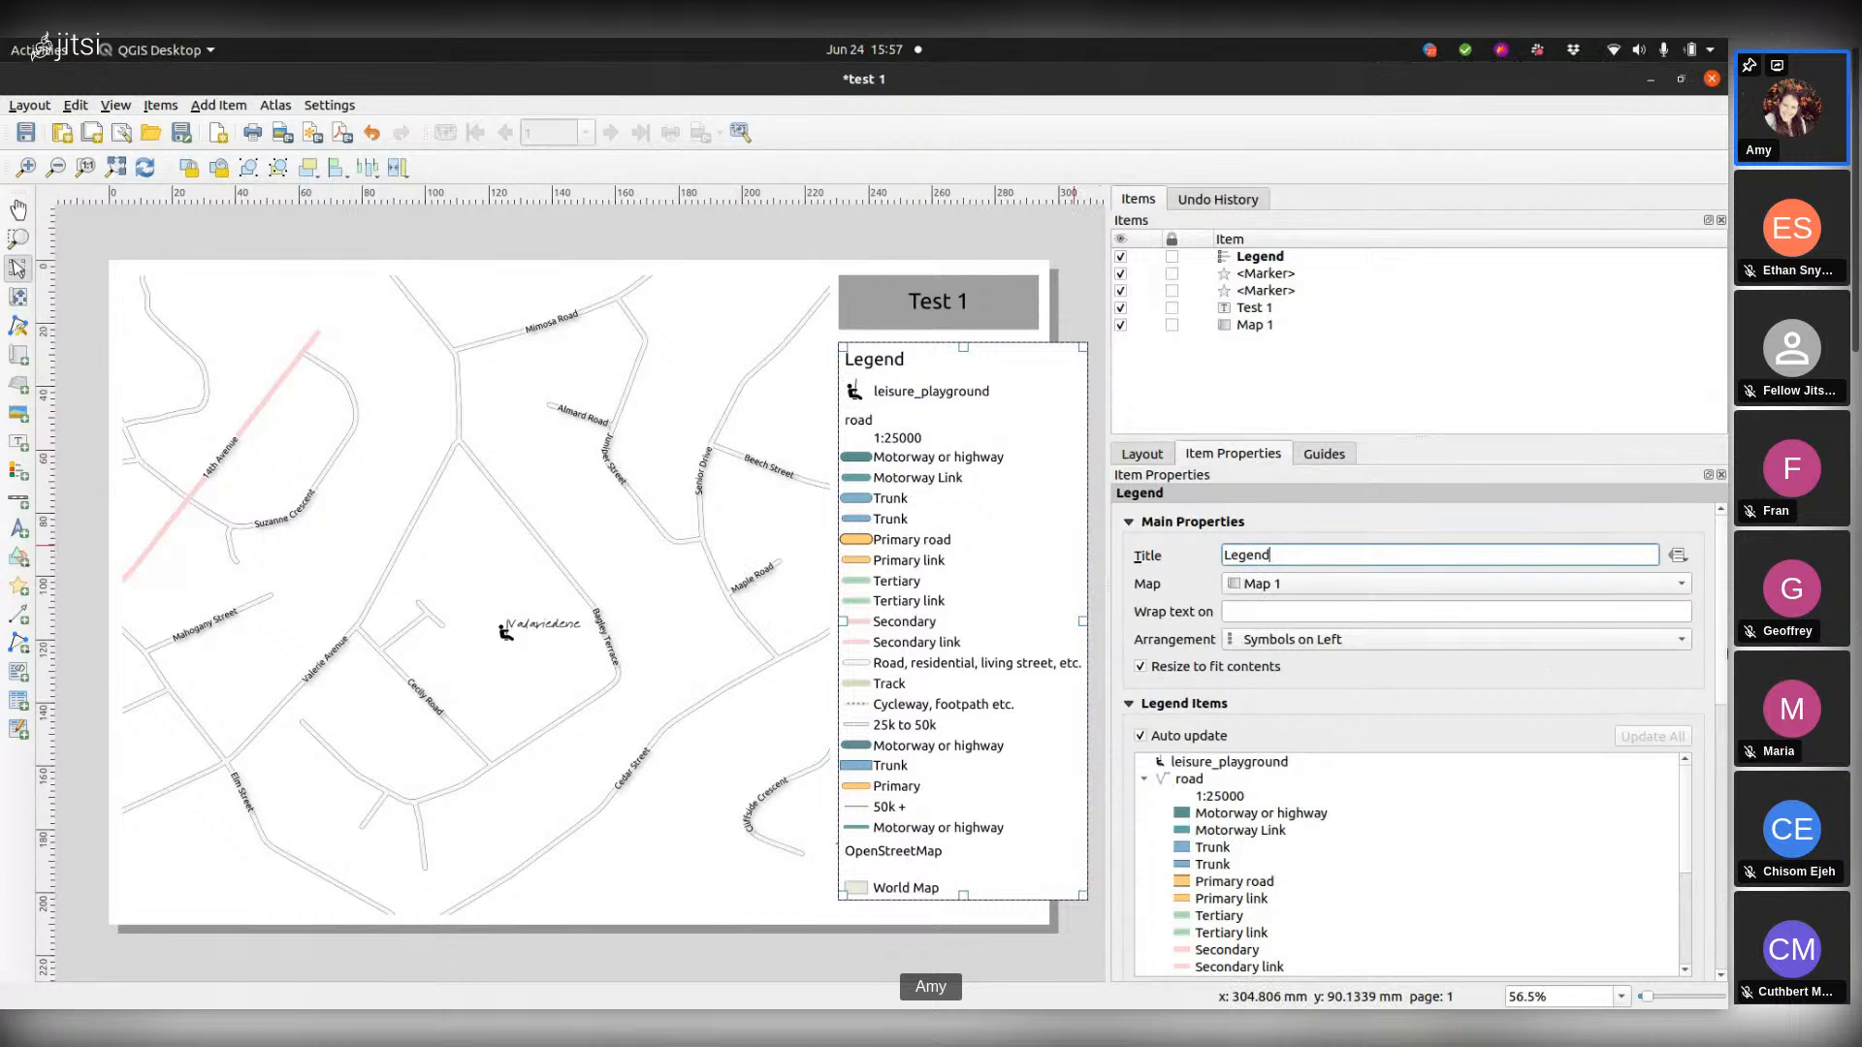
Step: Turn off the legend's automatic updating and remove its road, OpenStreetMap and World Map entries
drag(1722, 653, 1727, 715)
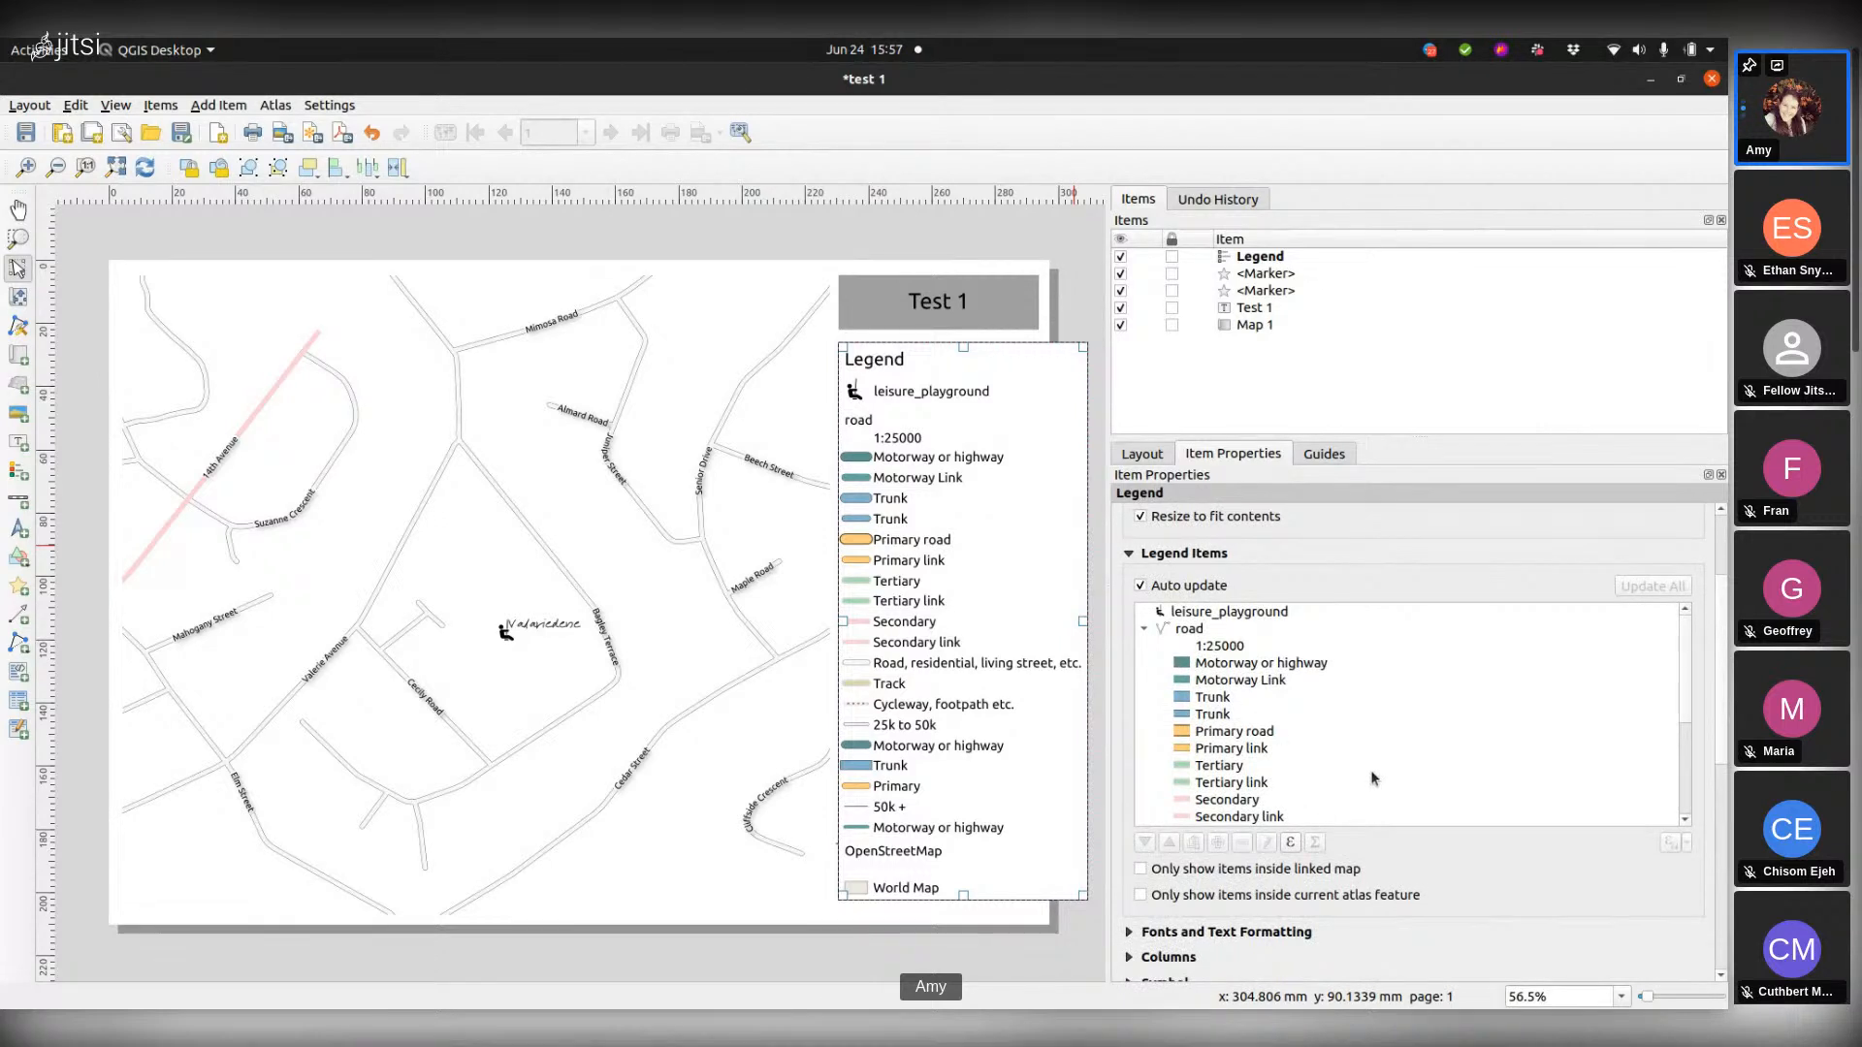
click(1141, 587)
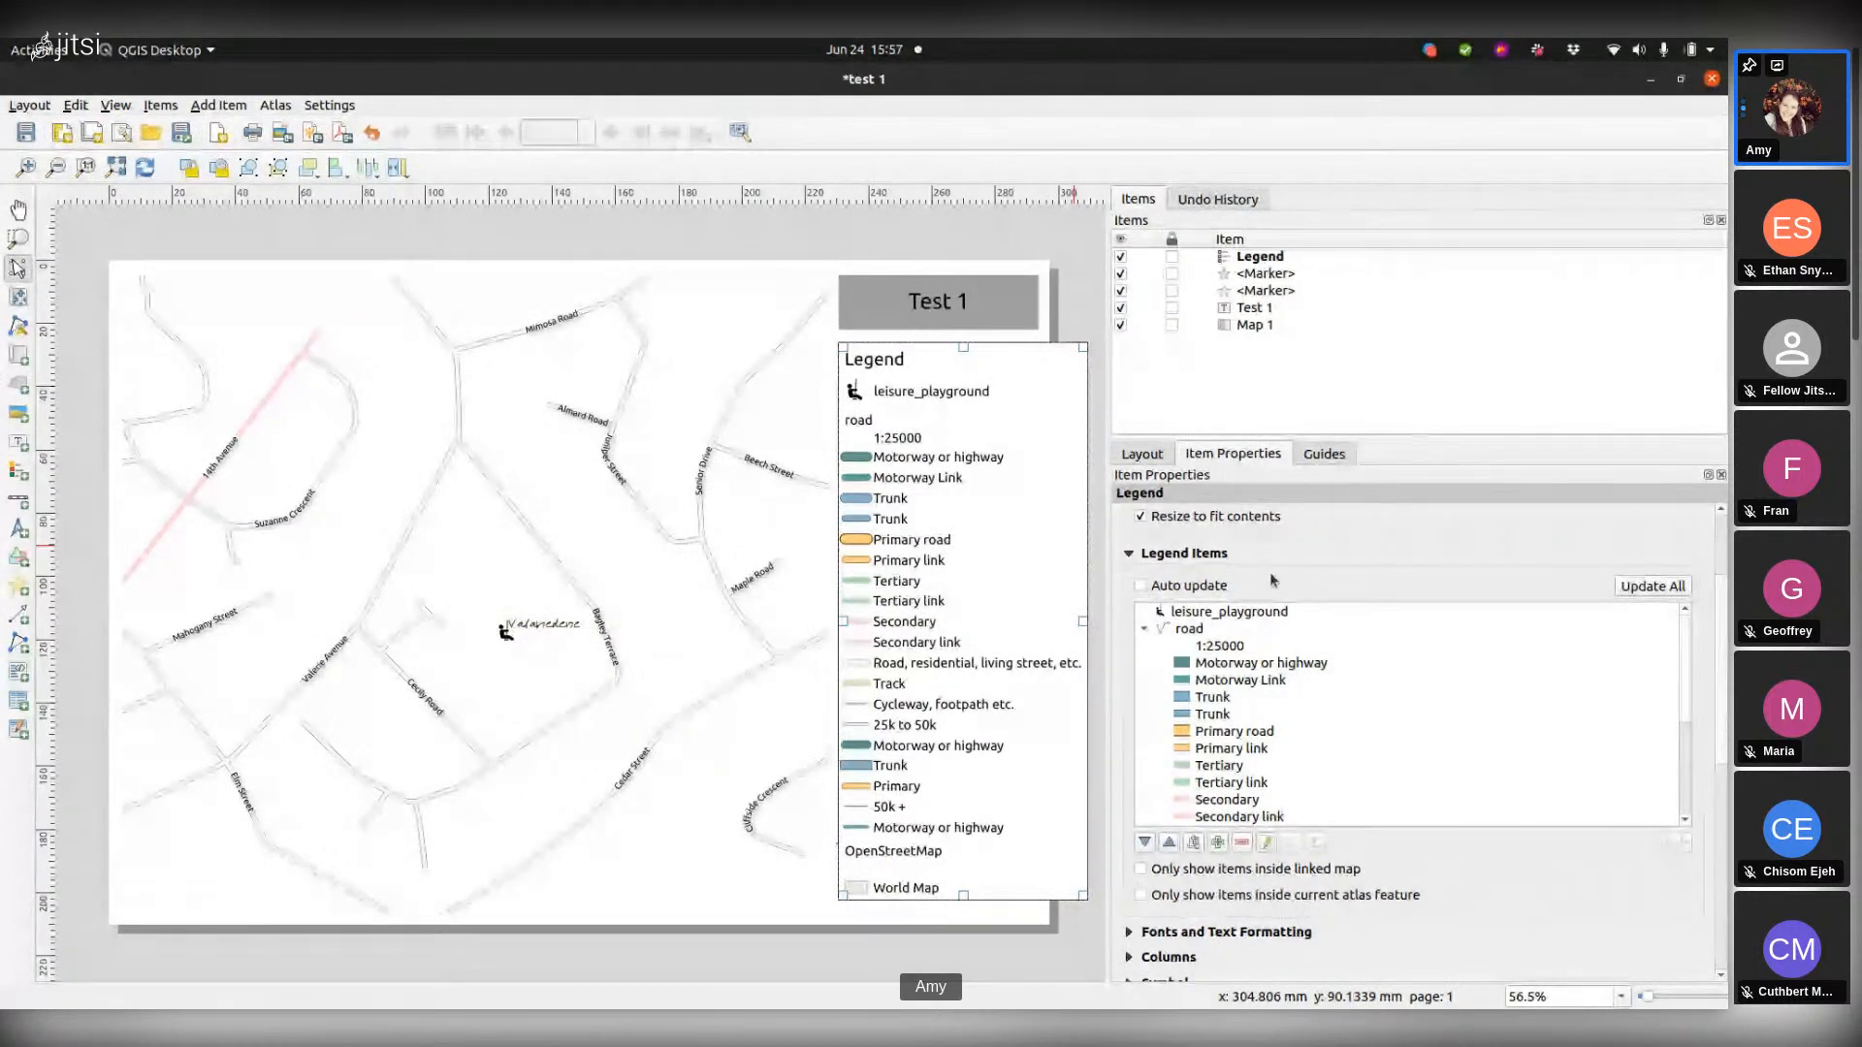
click(1191, 630)
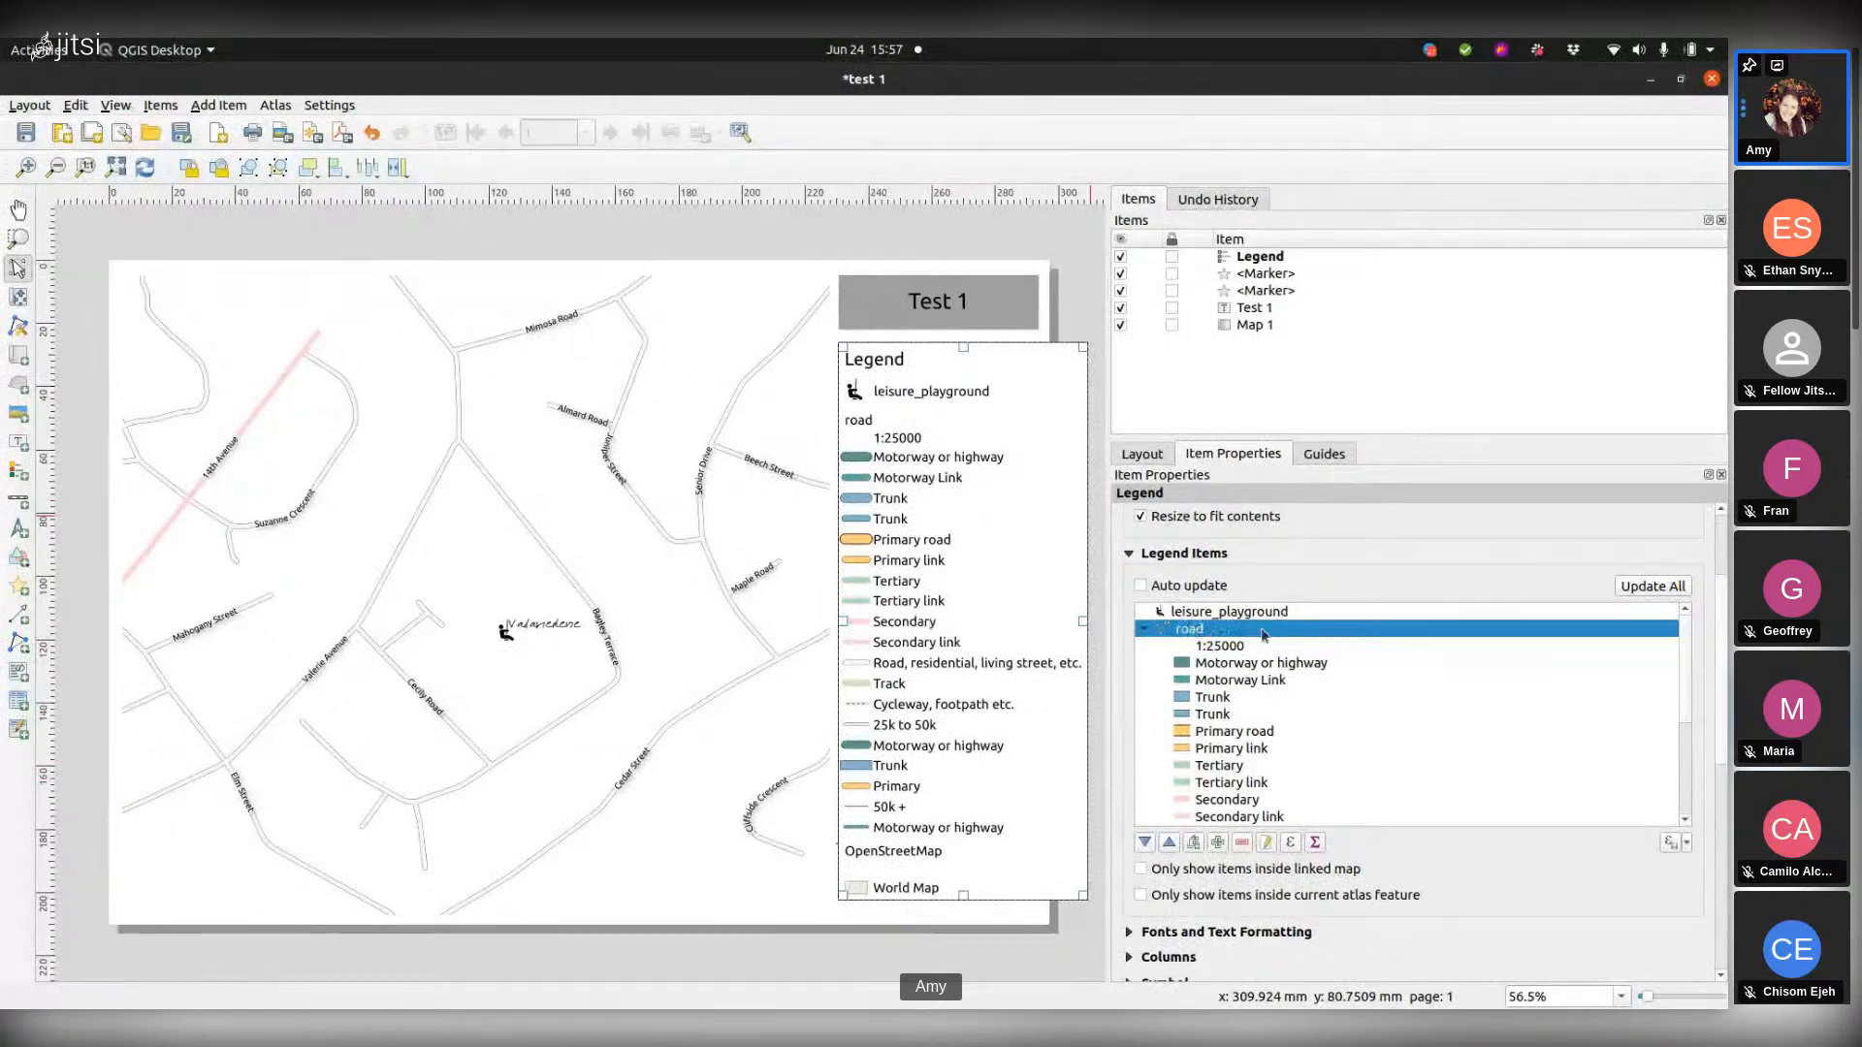
click(1243, 843)
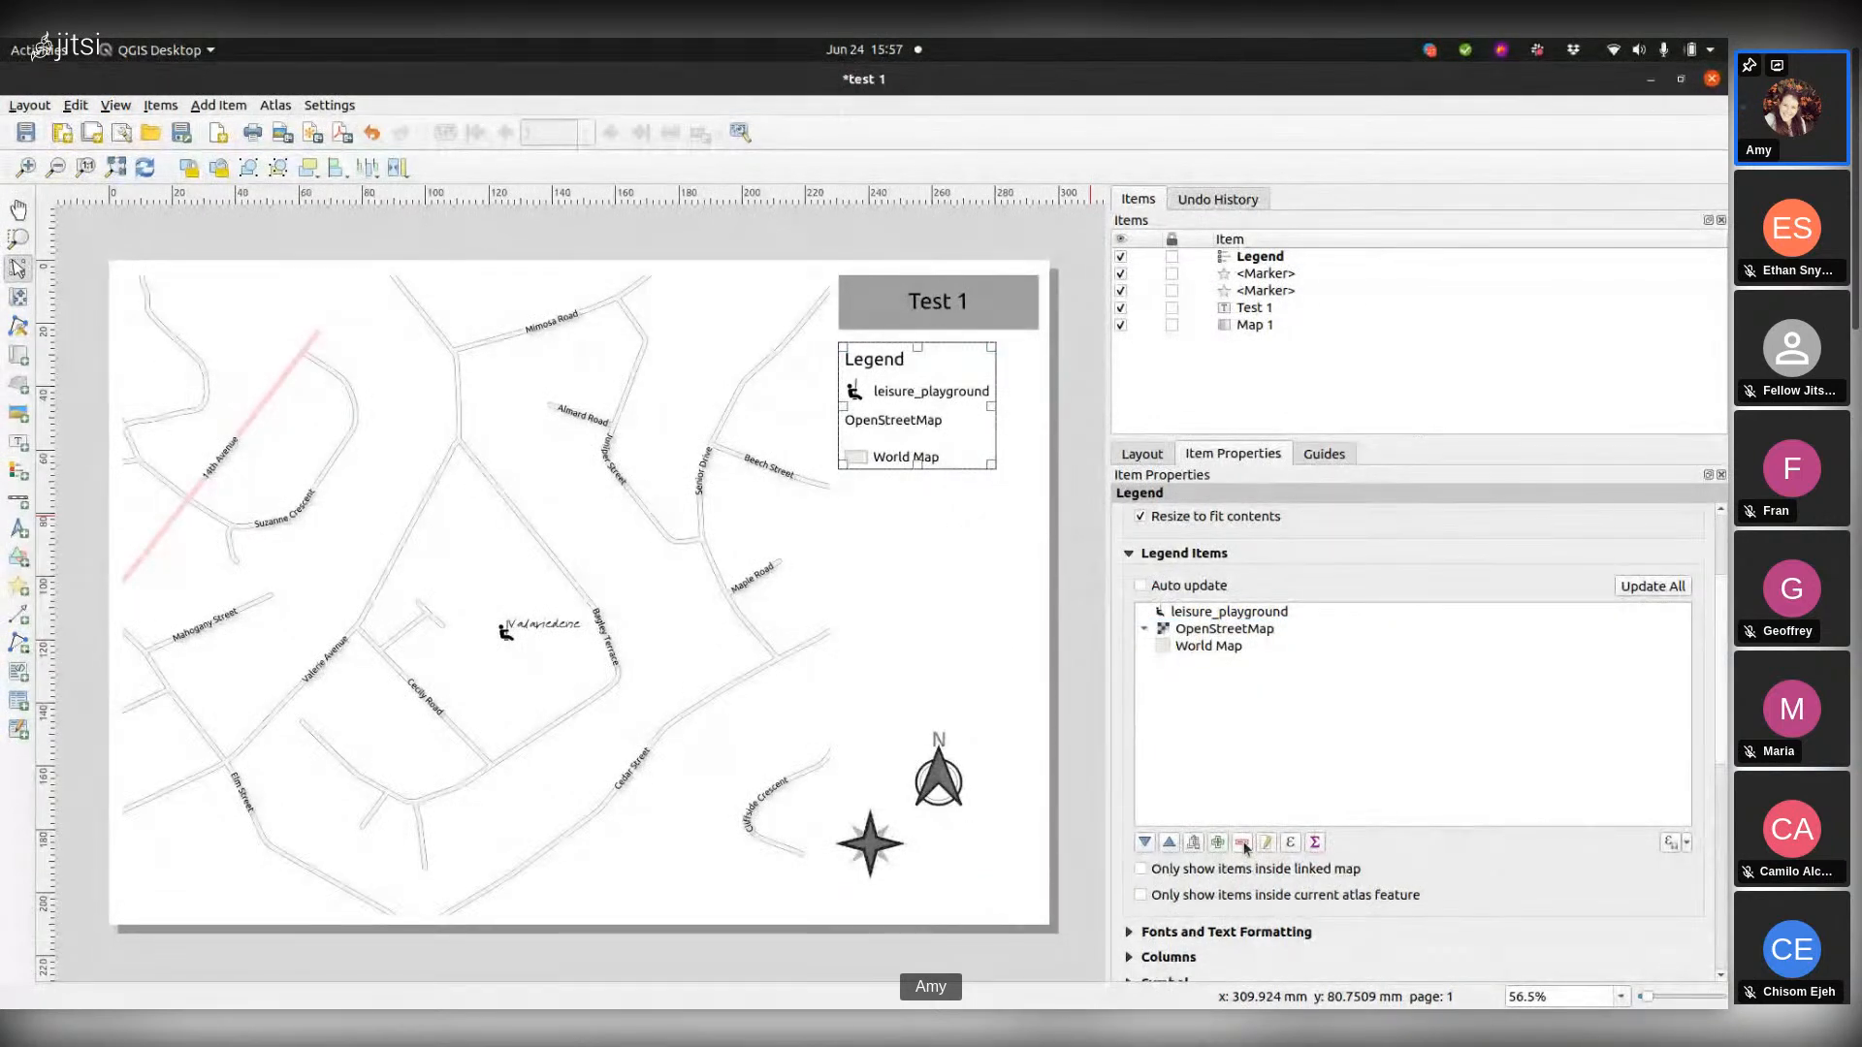
click(1224, 630)
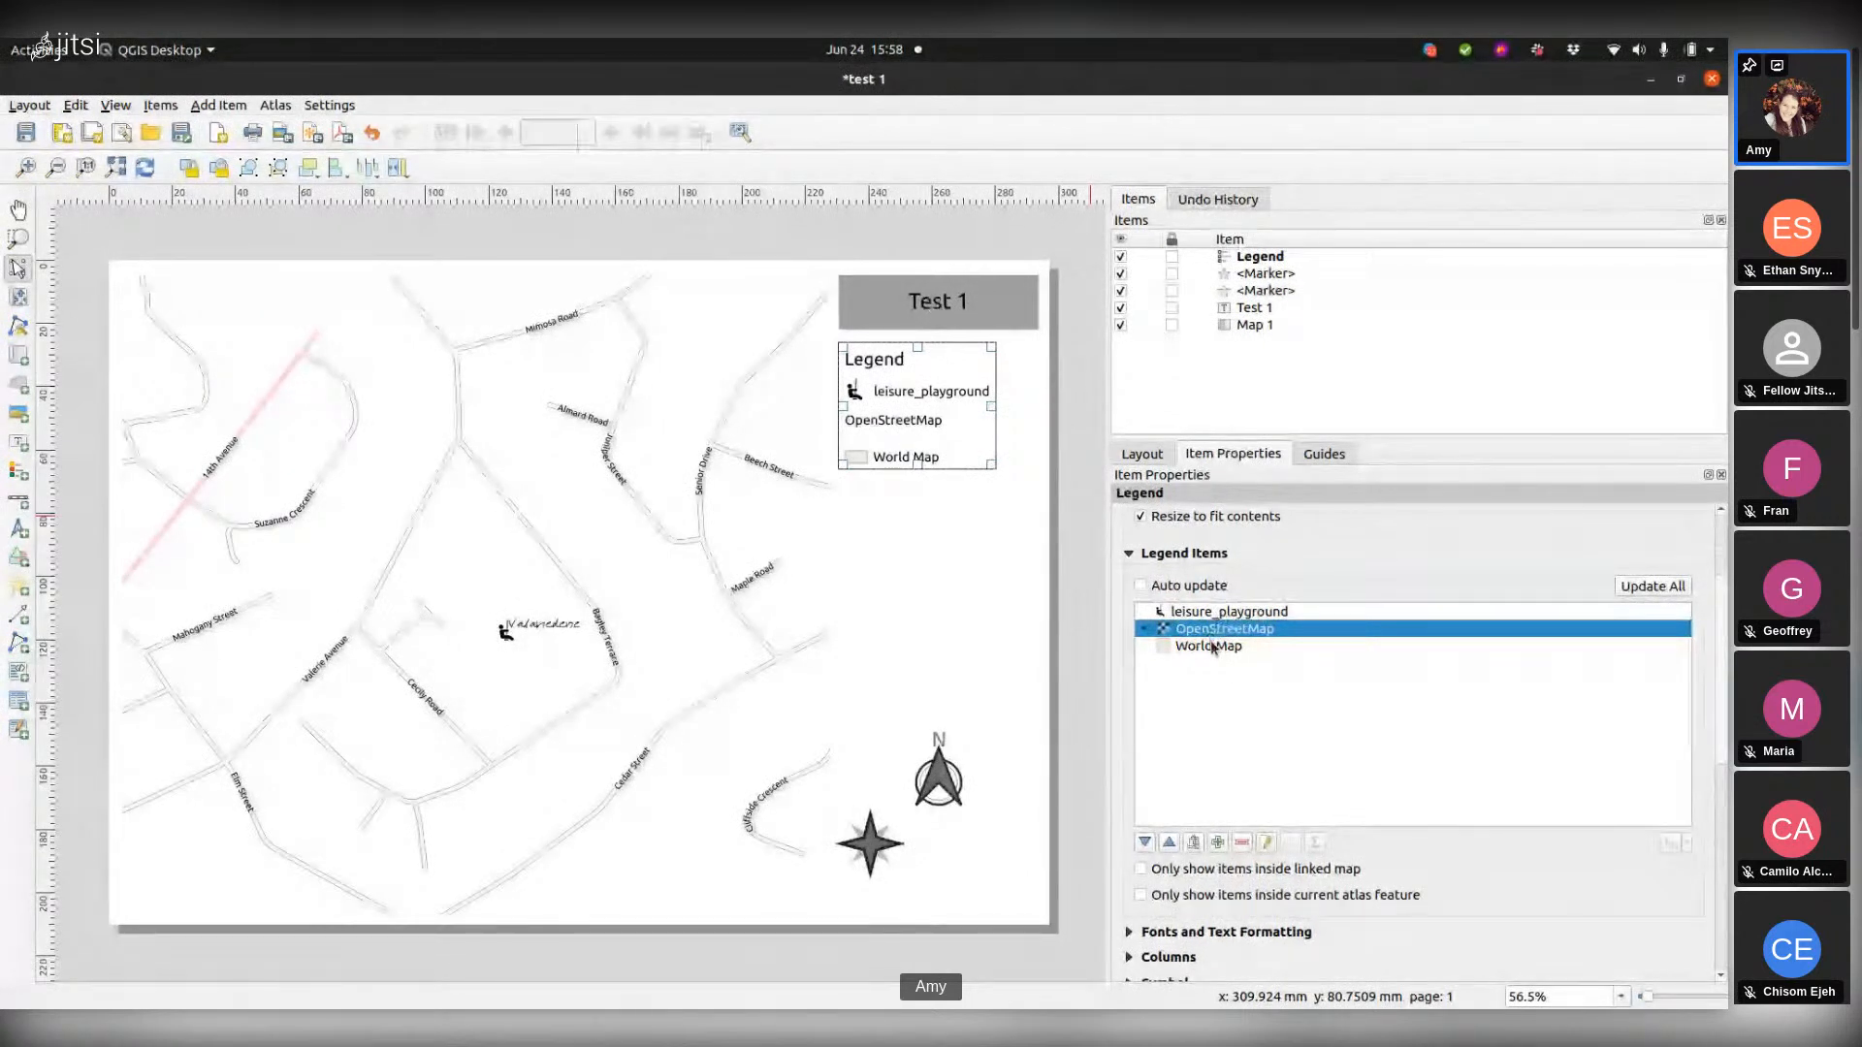
double_click(1212, 647)
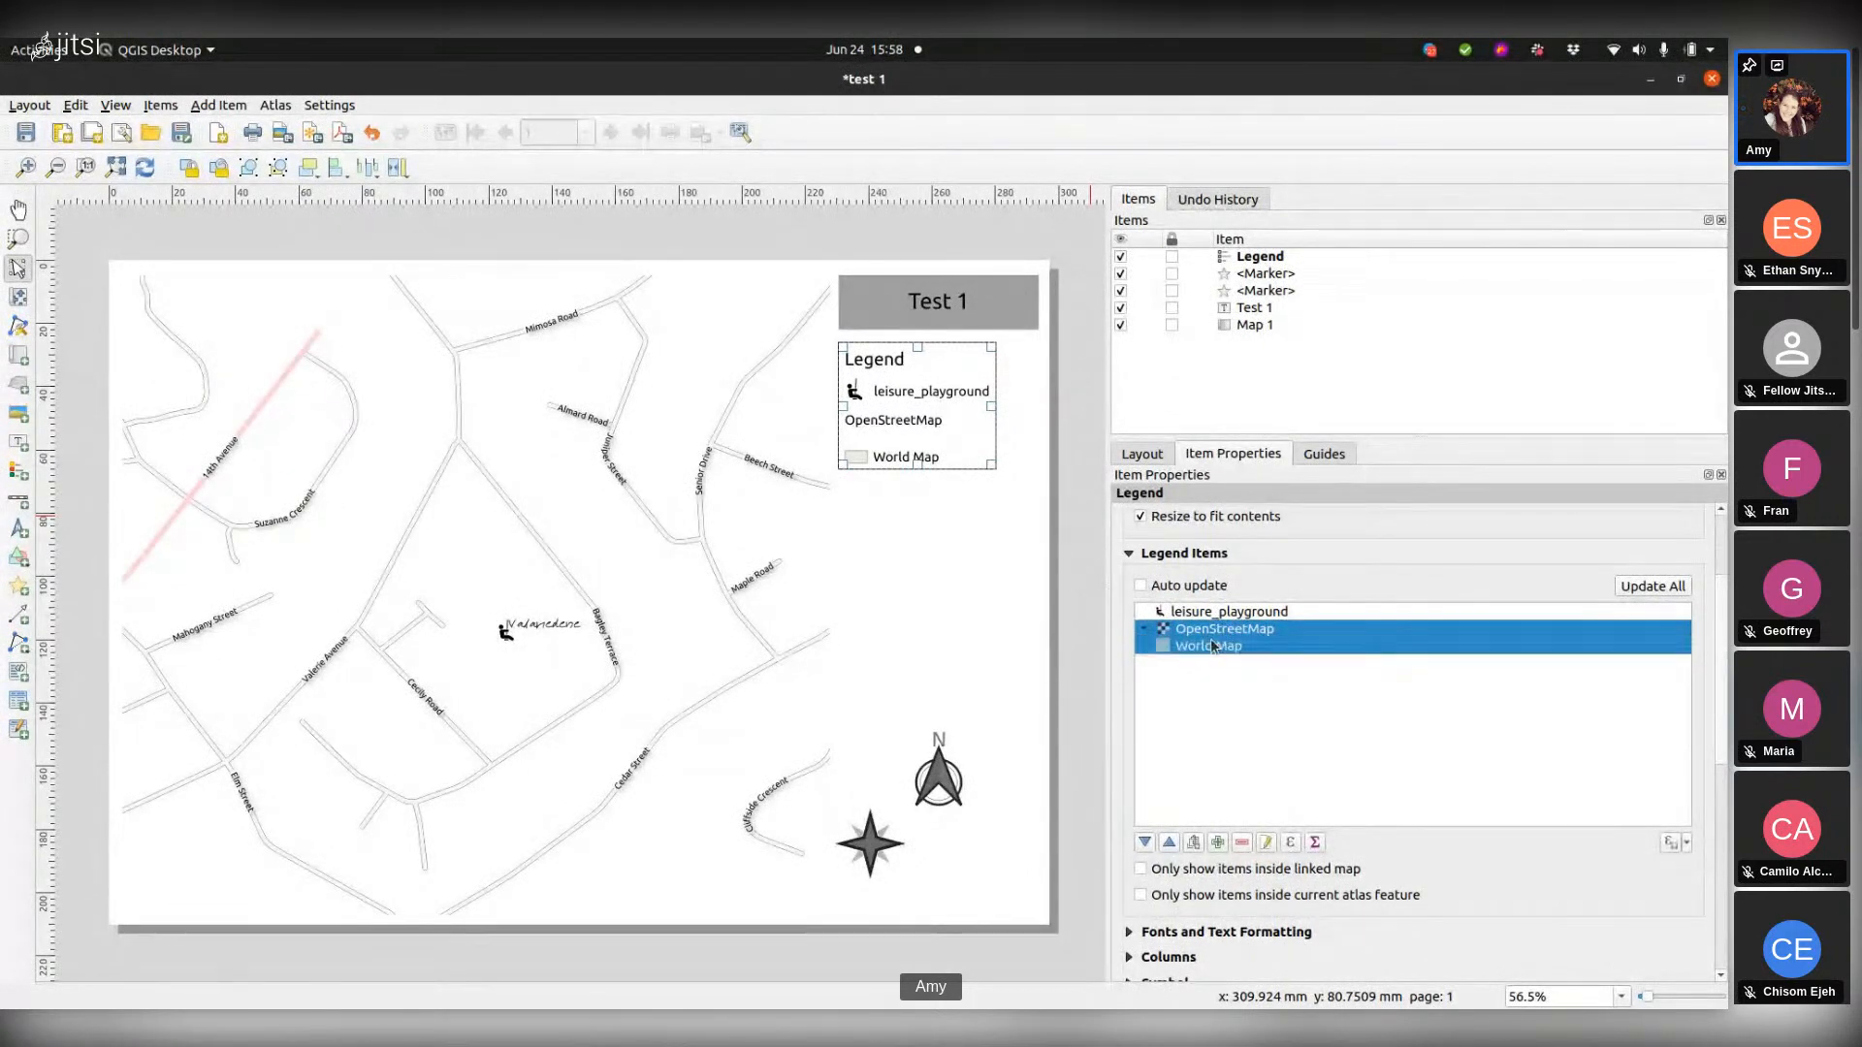
click(1123, 496)
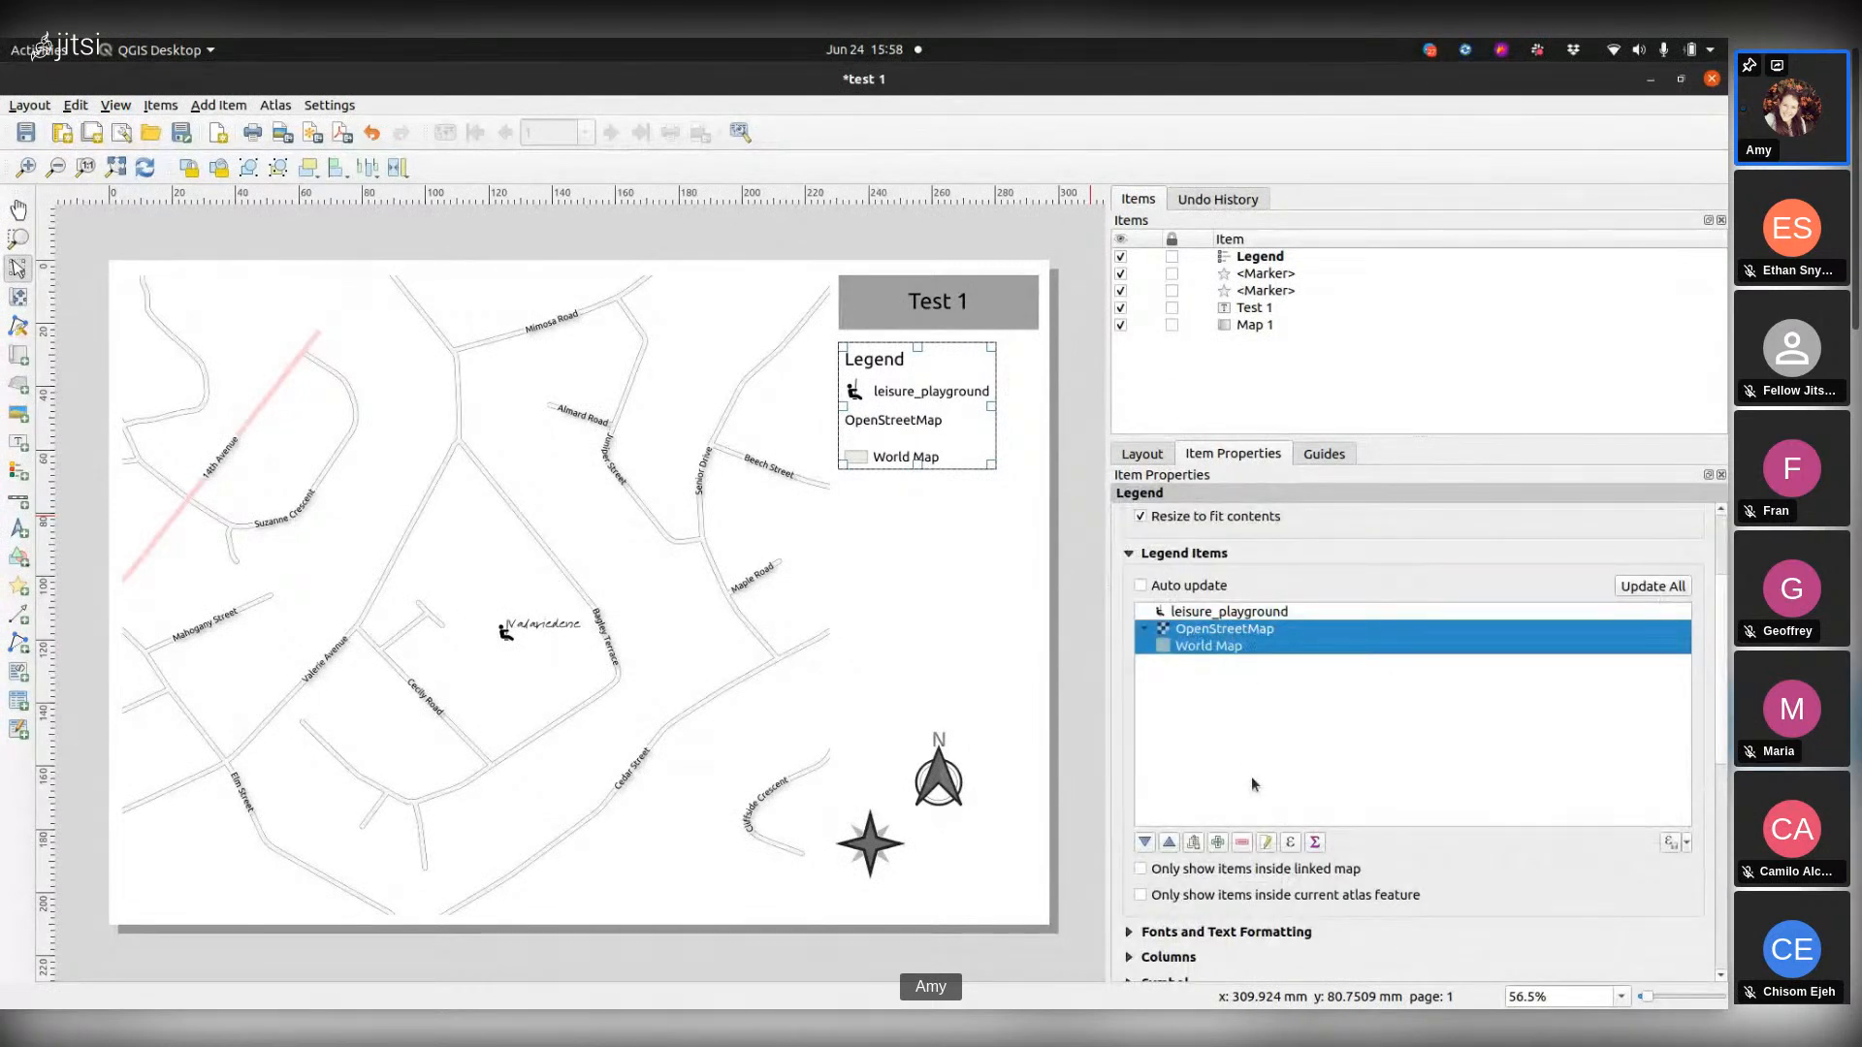
click(1242, 843)
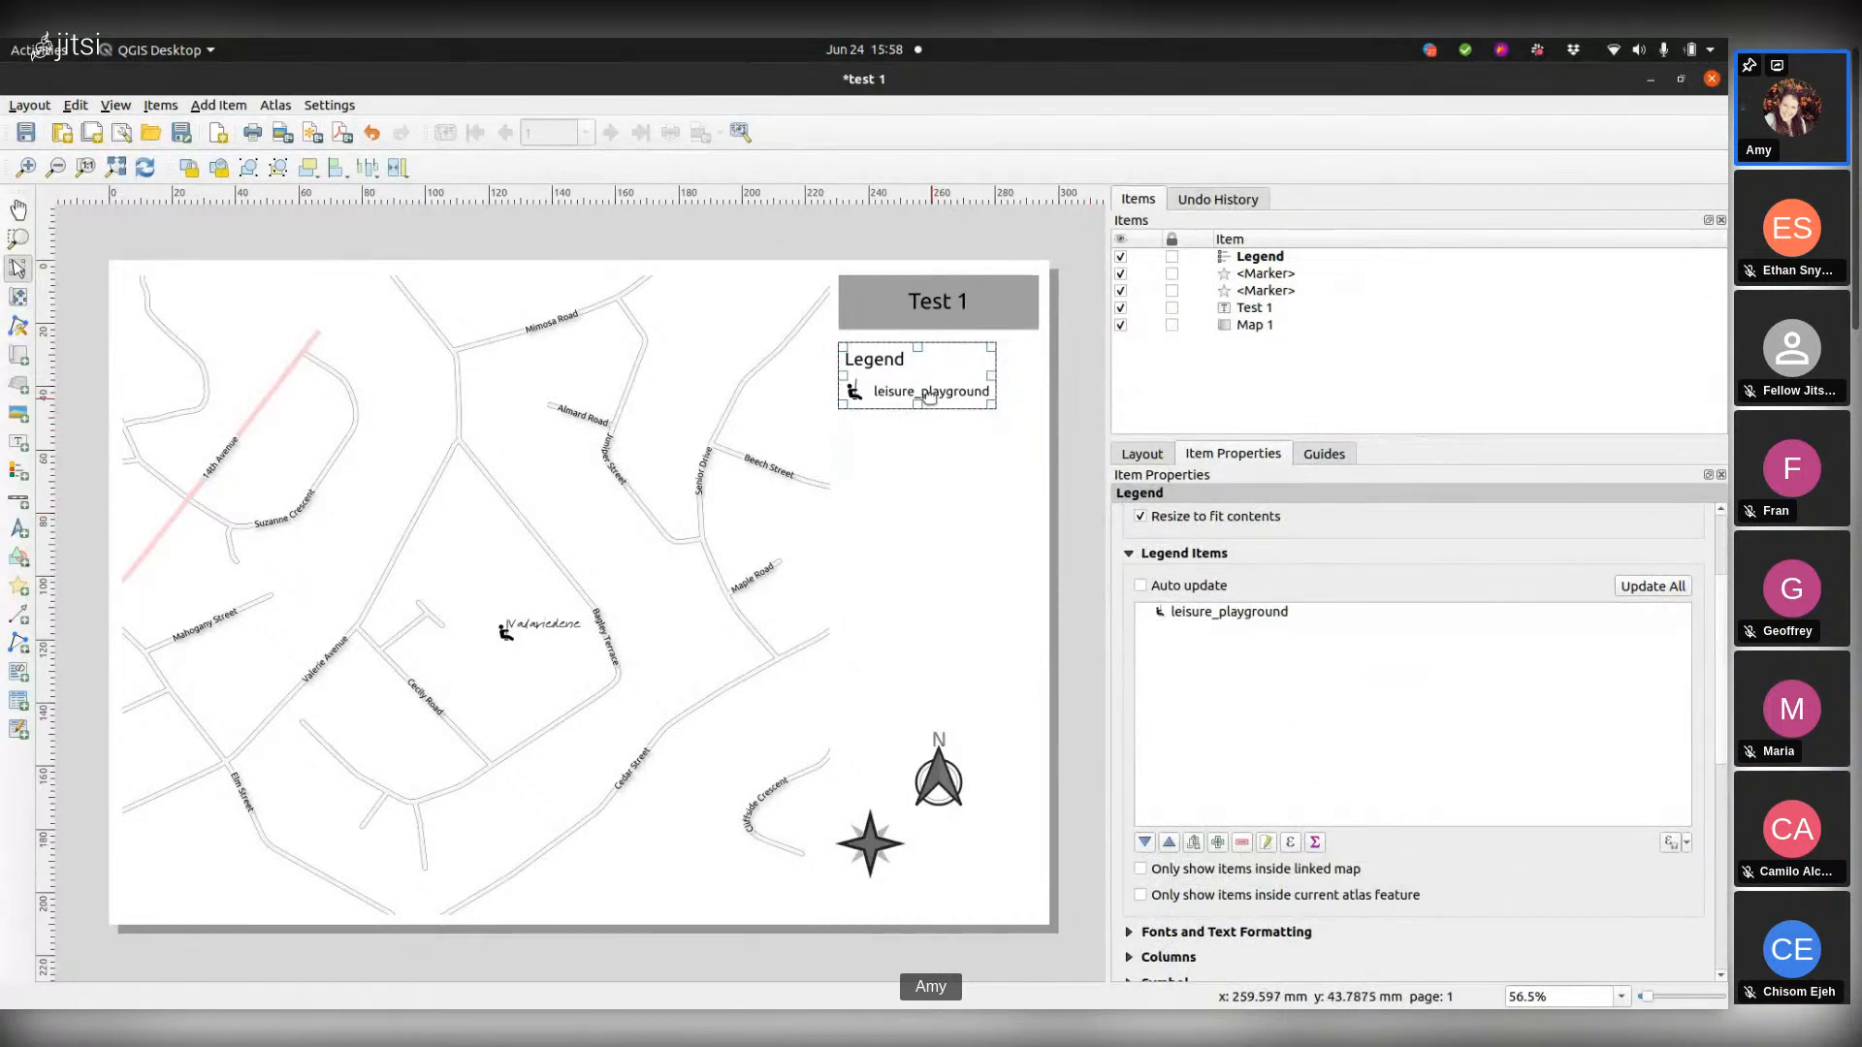
Step: Relabel the leisure_playground legend entry as "Leisure Playground"
double_click(1200, 615)
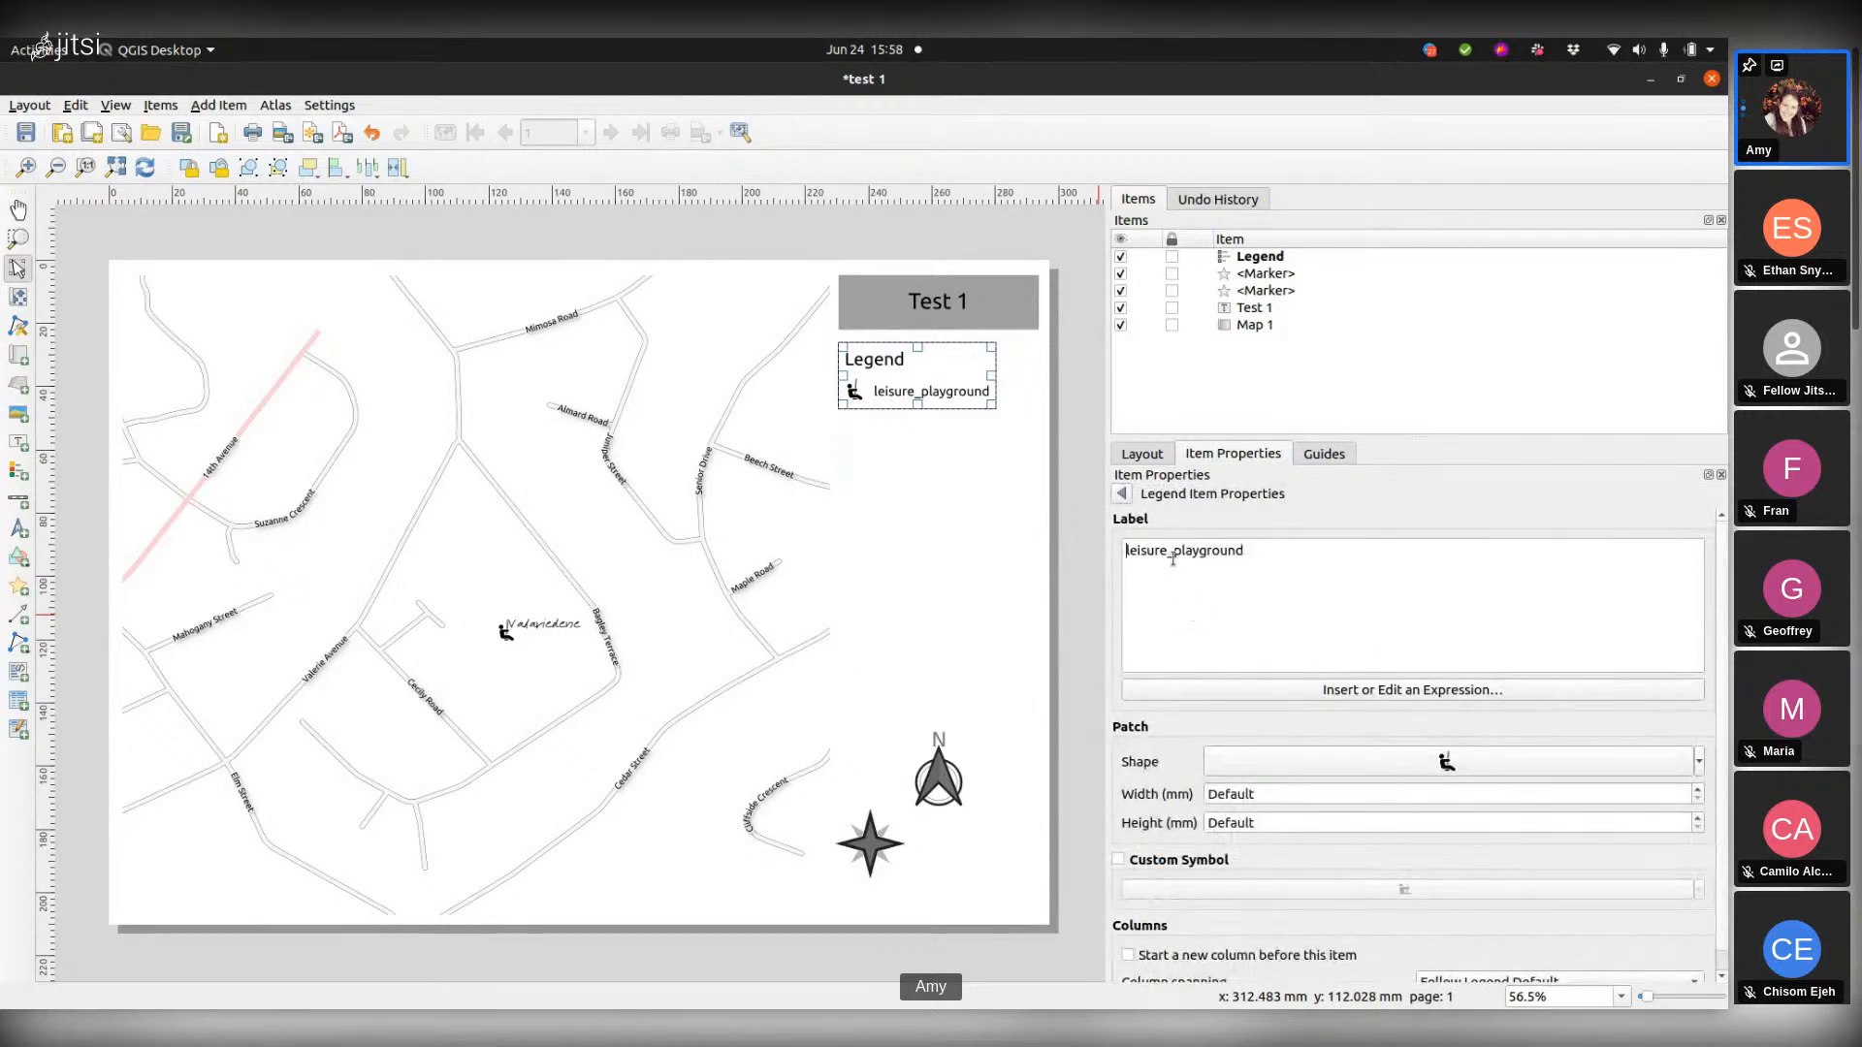
key(BackSpace)
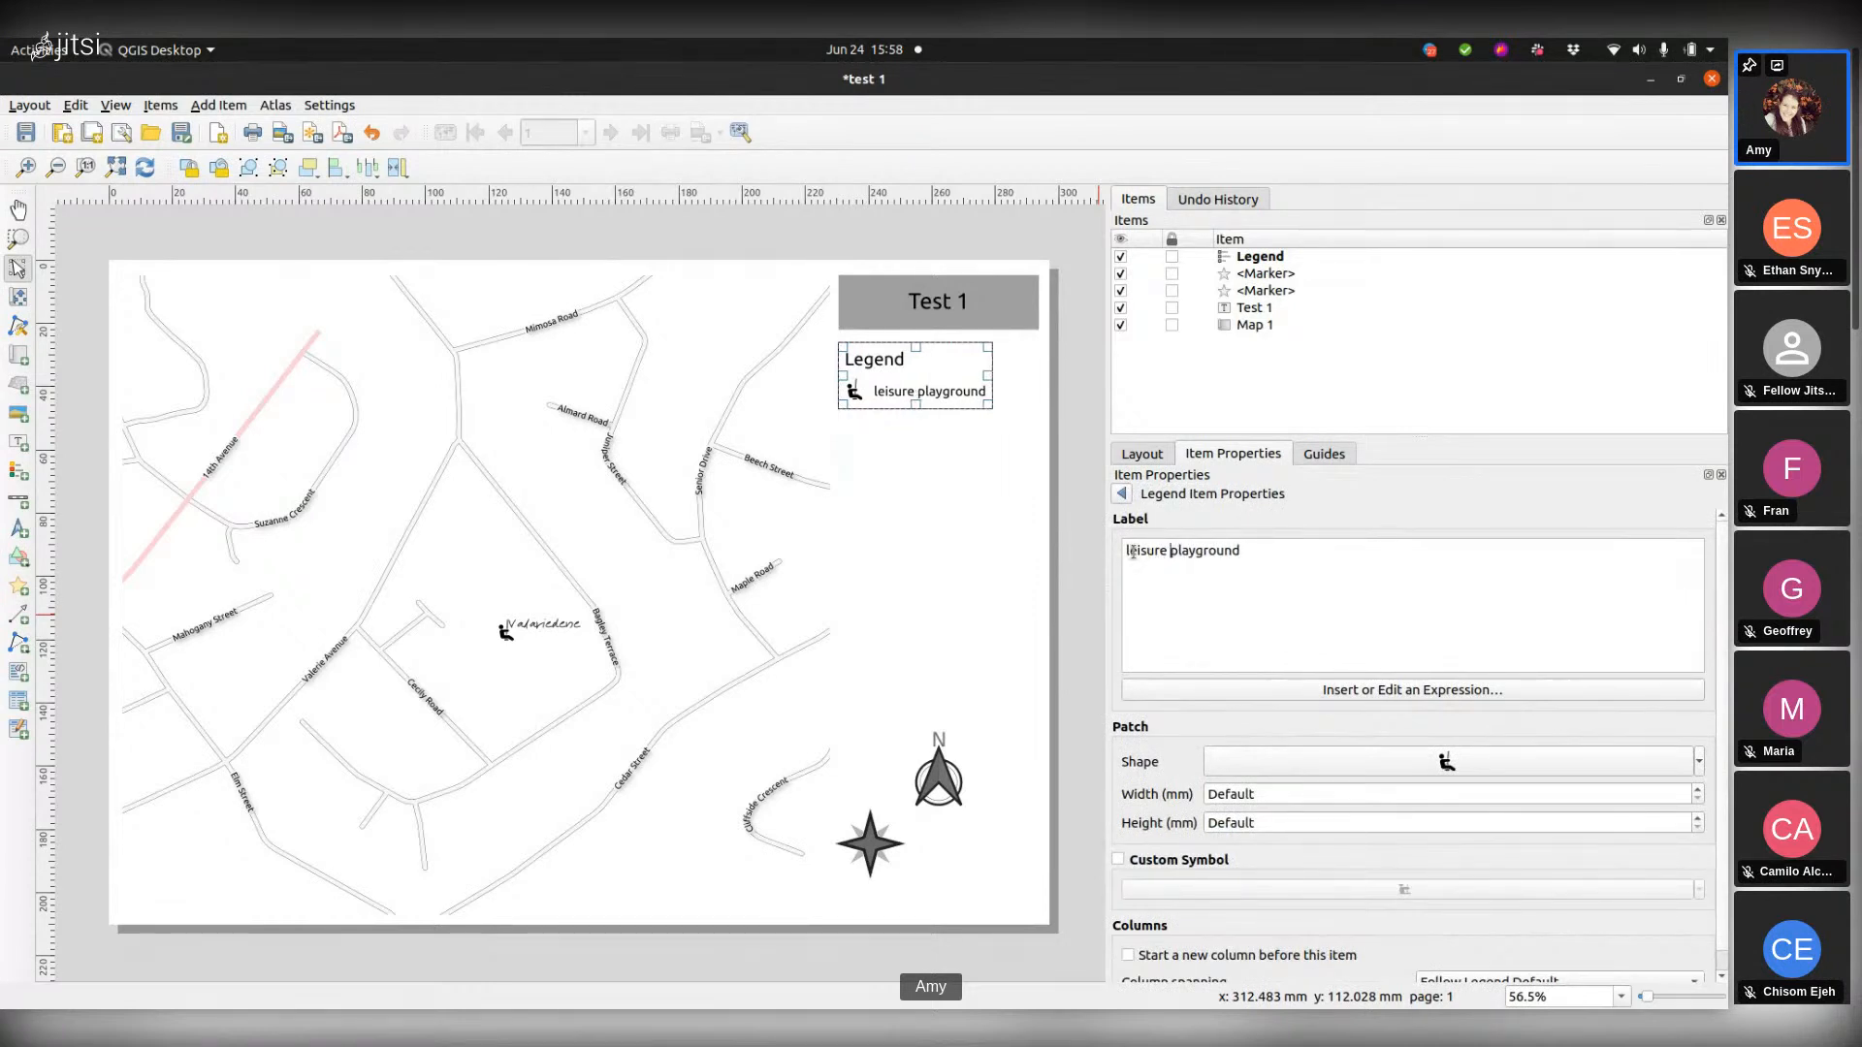
text(L)
key(BackSpace)
key(BackSpace)
text(L)
key(BackSpace)
text(P)
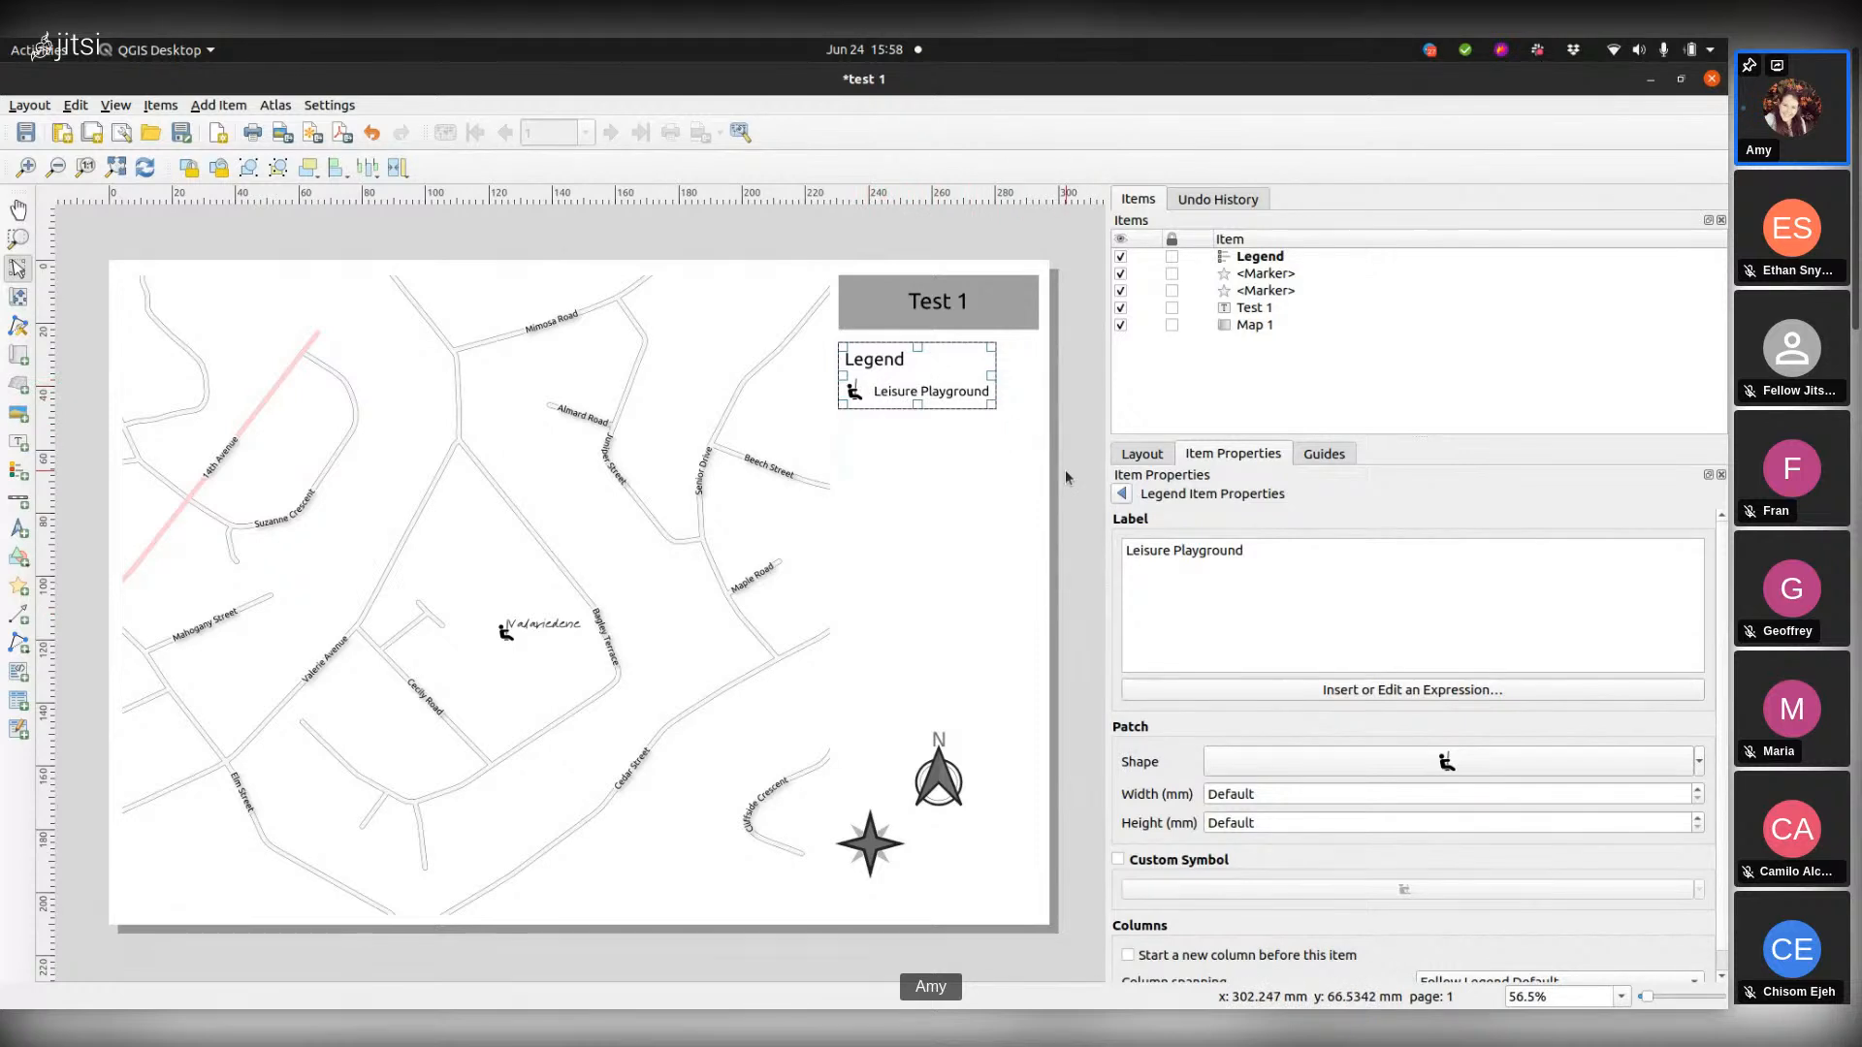
Step: Shorten the remaining legend entry's label to "Playground" and return to the legend's properties
drag(1168, 549, 1103, 544)
key(BackSpace)
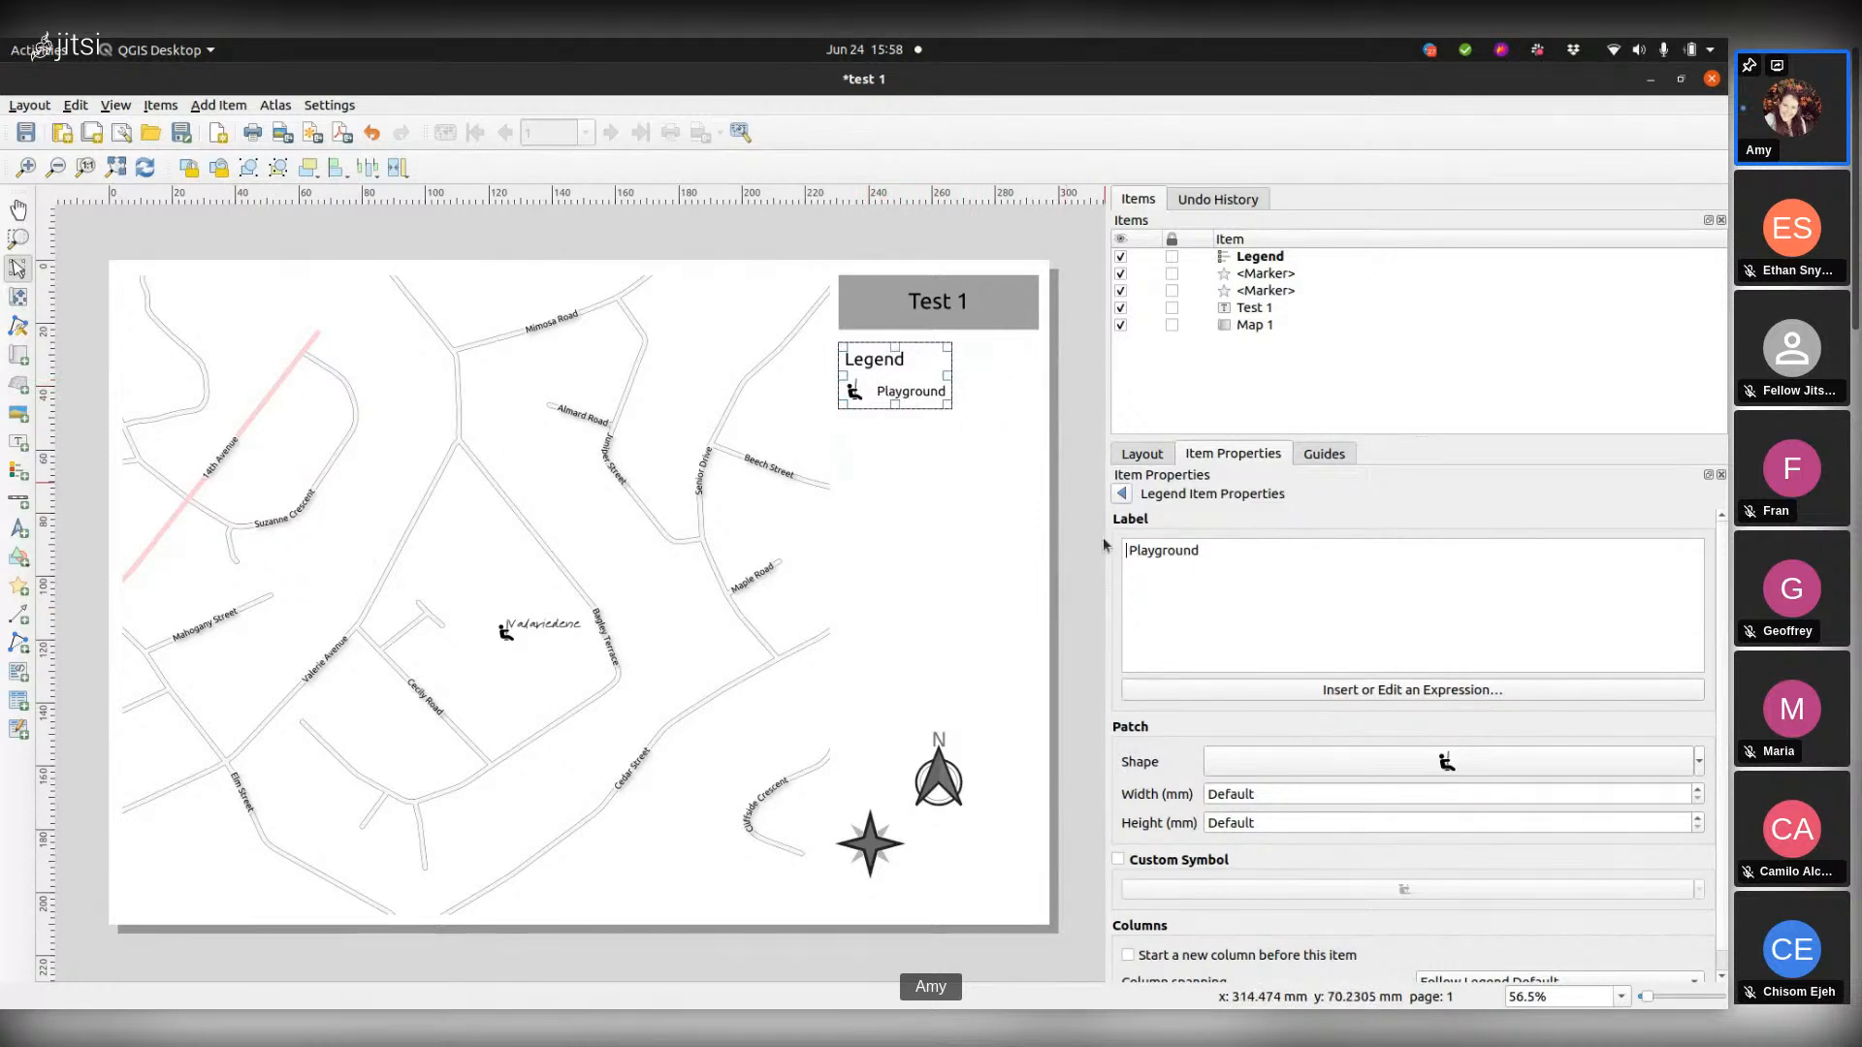
key(Delete)
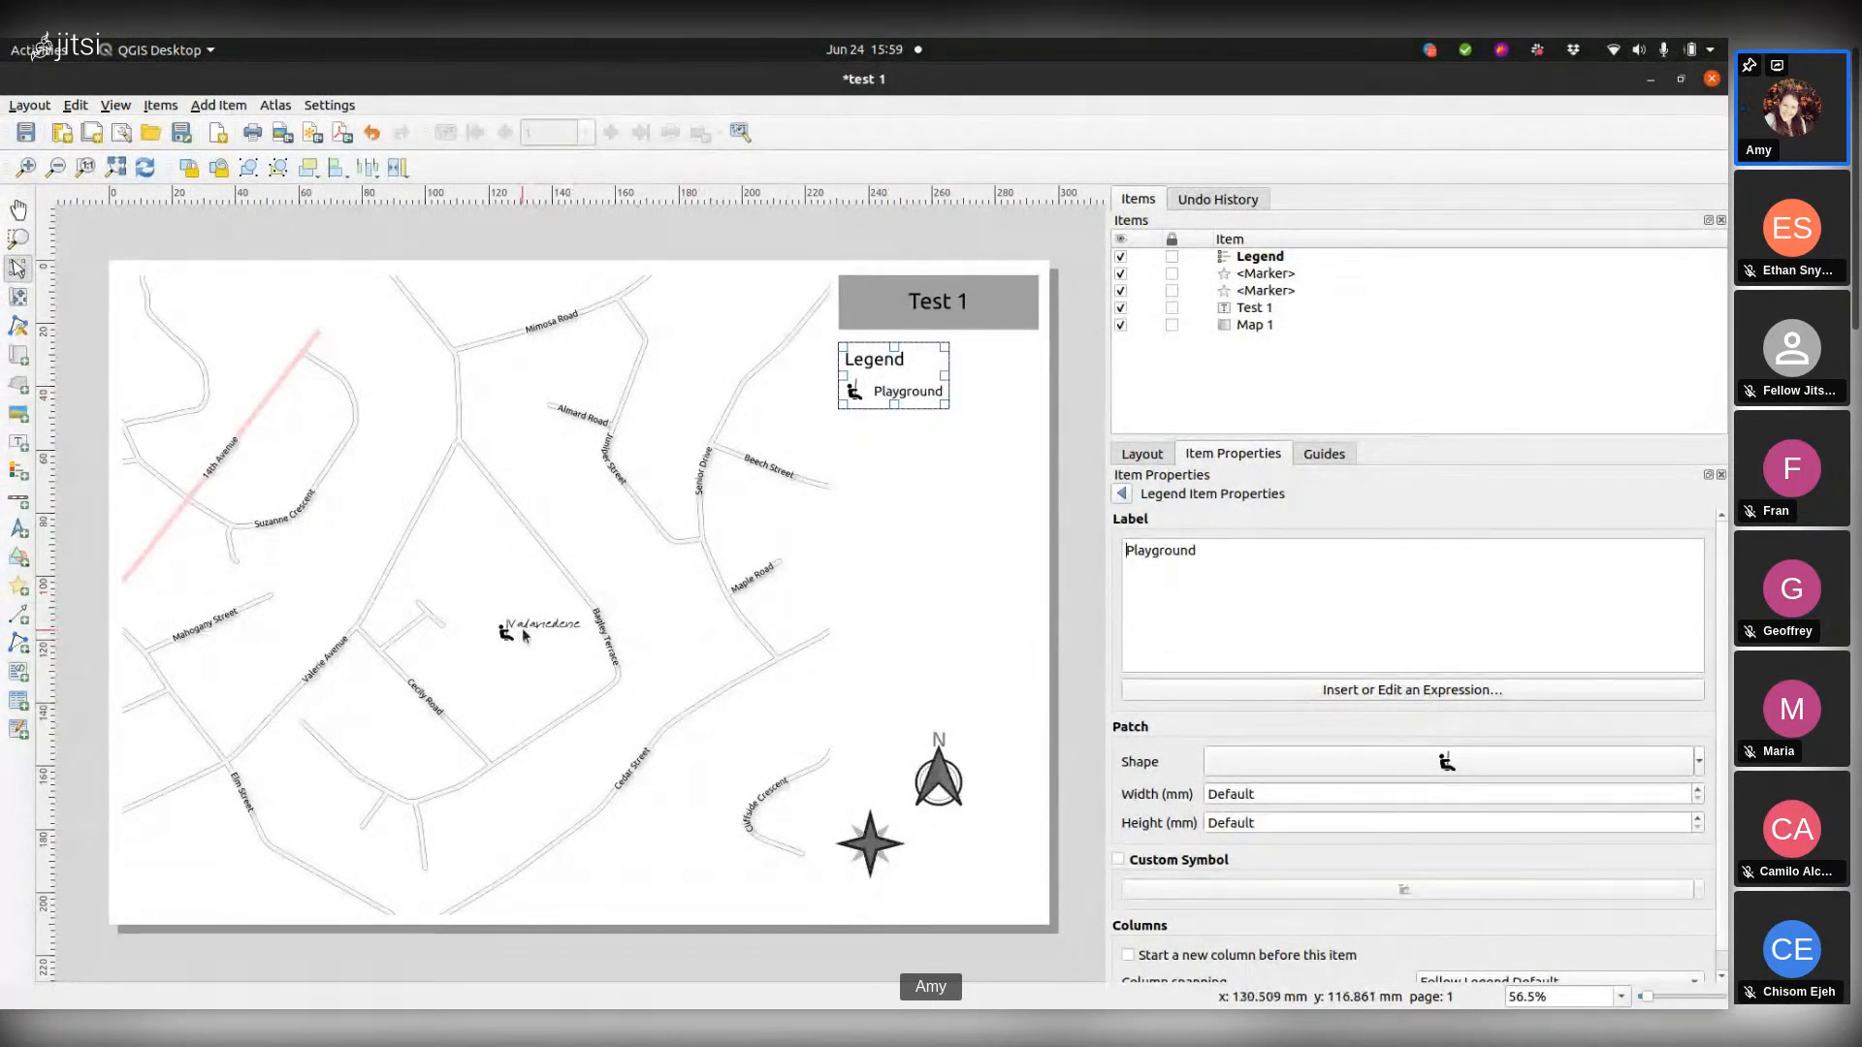
click(1120, 495)
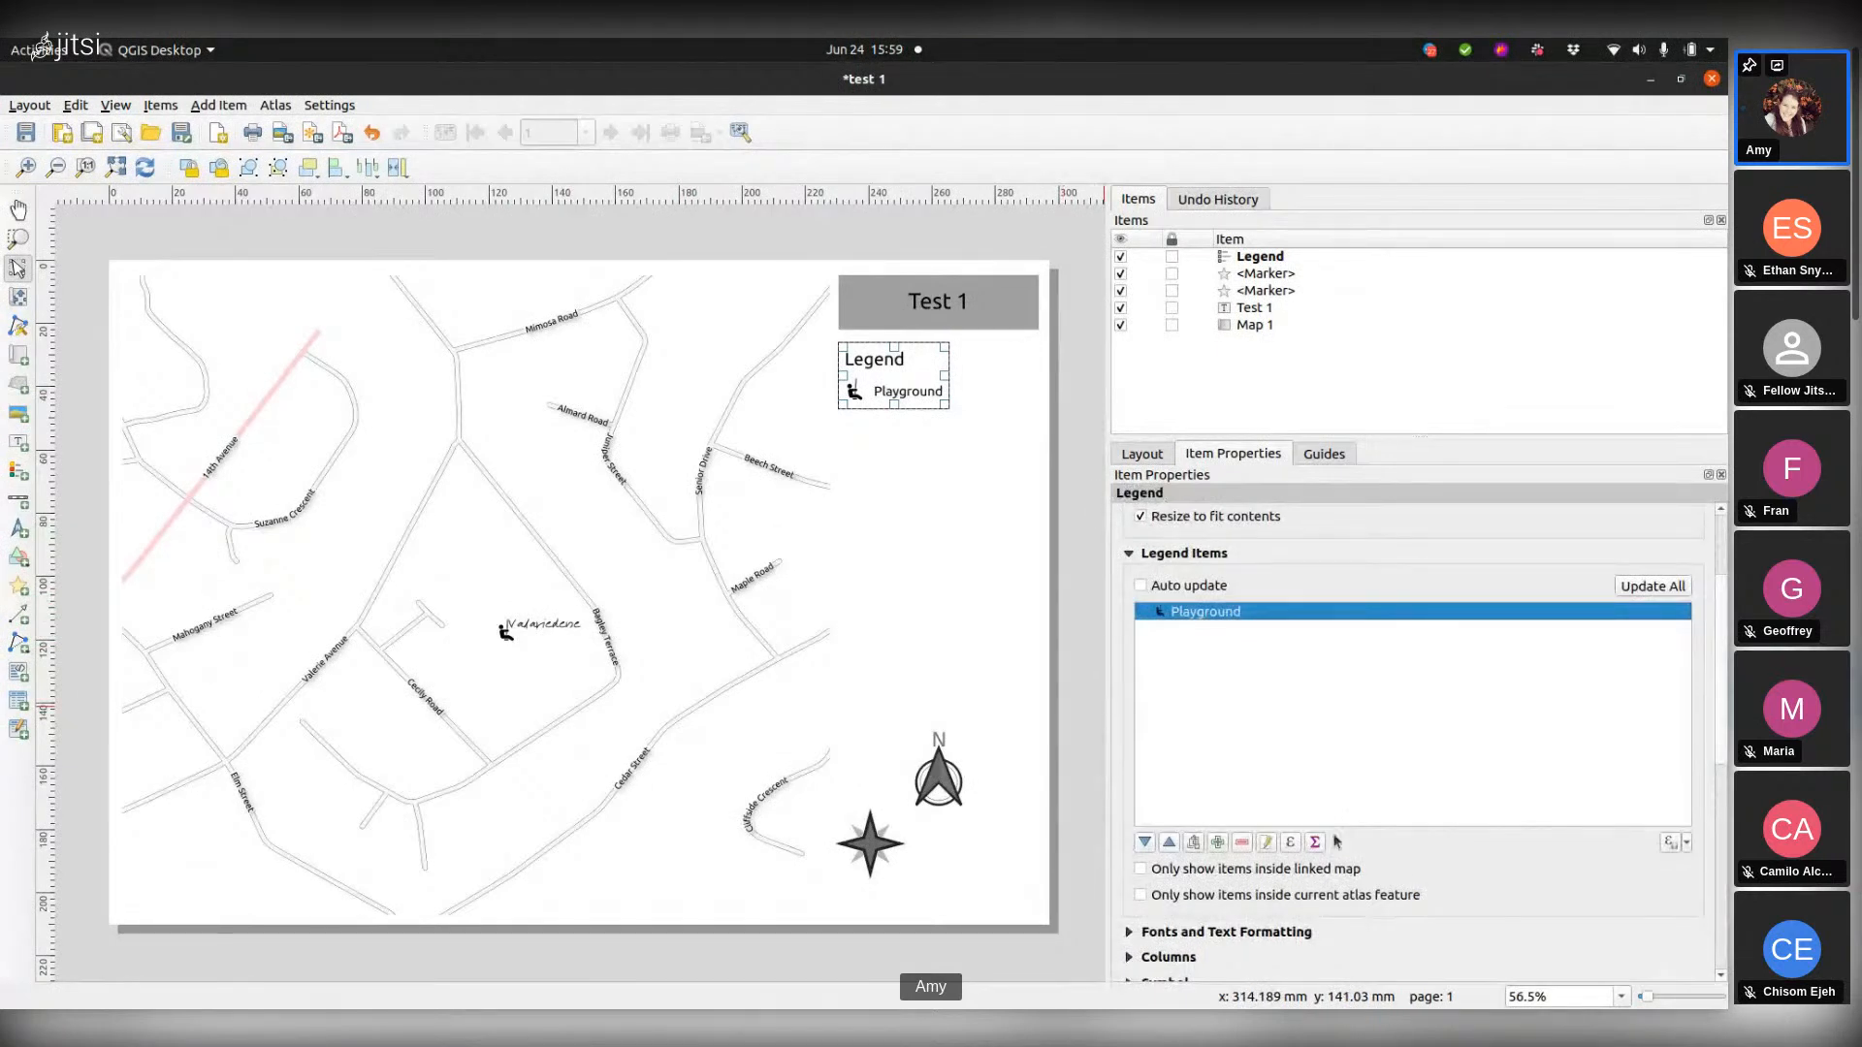
Step: Set the legend title's font size to 14 pt in the legend's text formatting
scroll(1412, 858, down, 3)
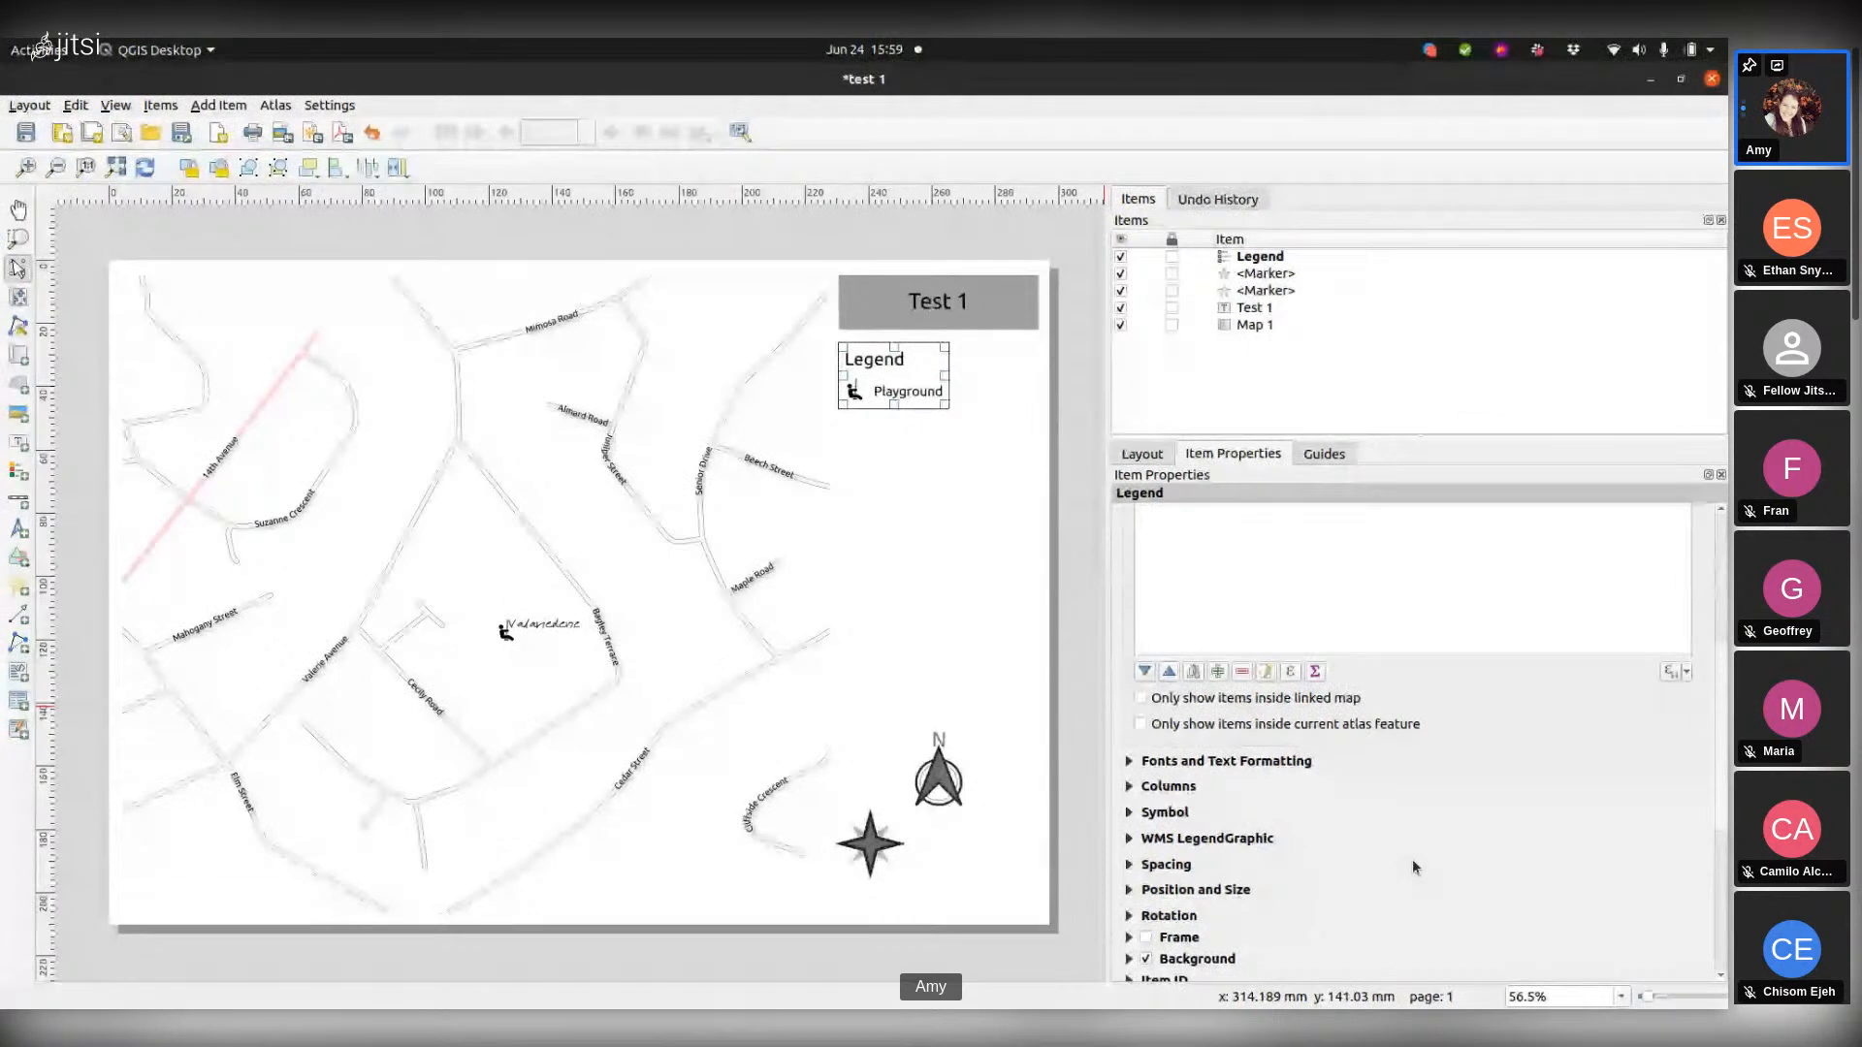
click(1168, 765)
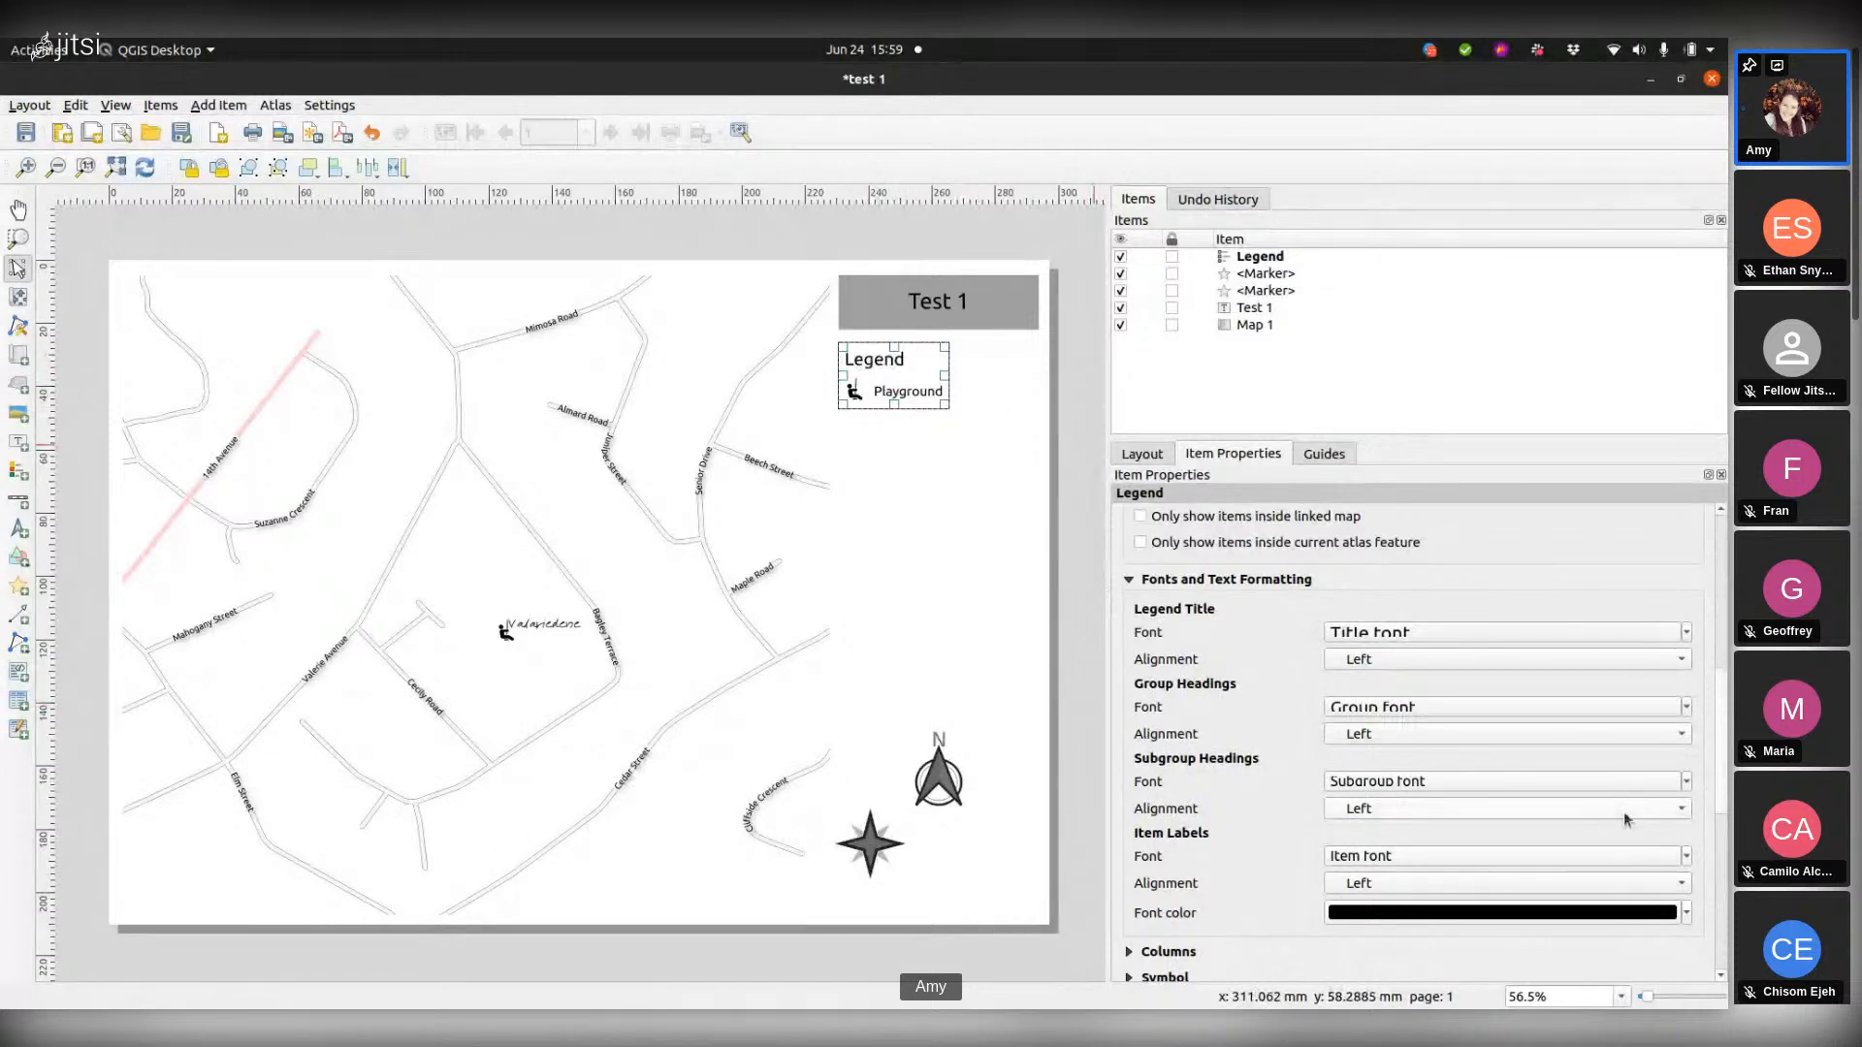
click(1686, 633)
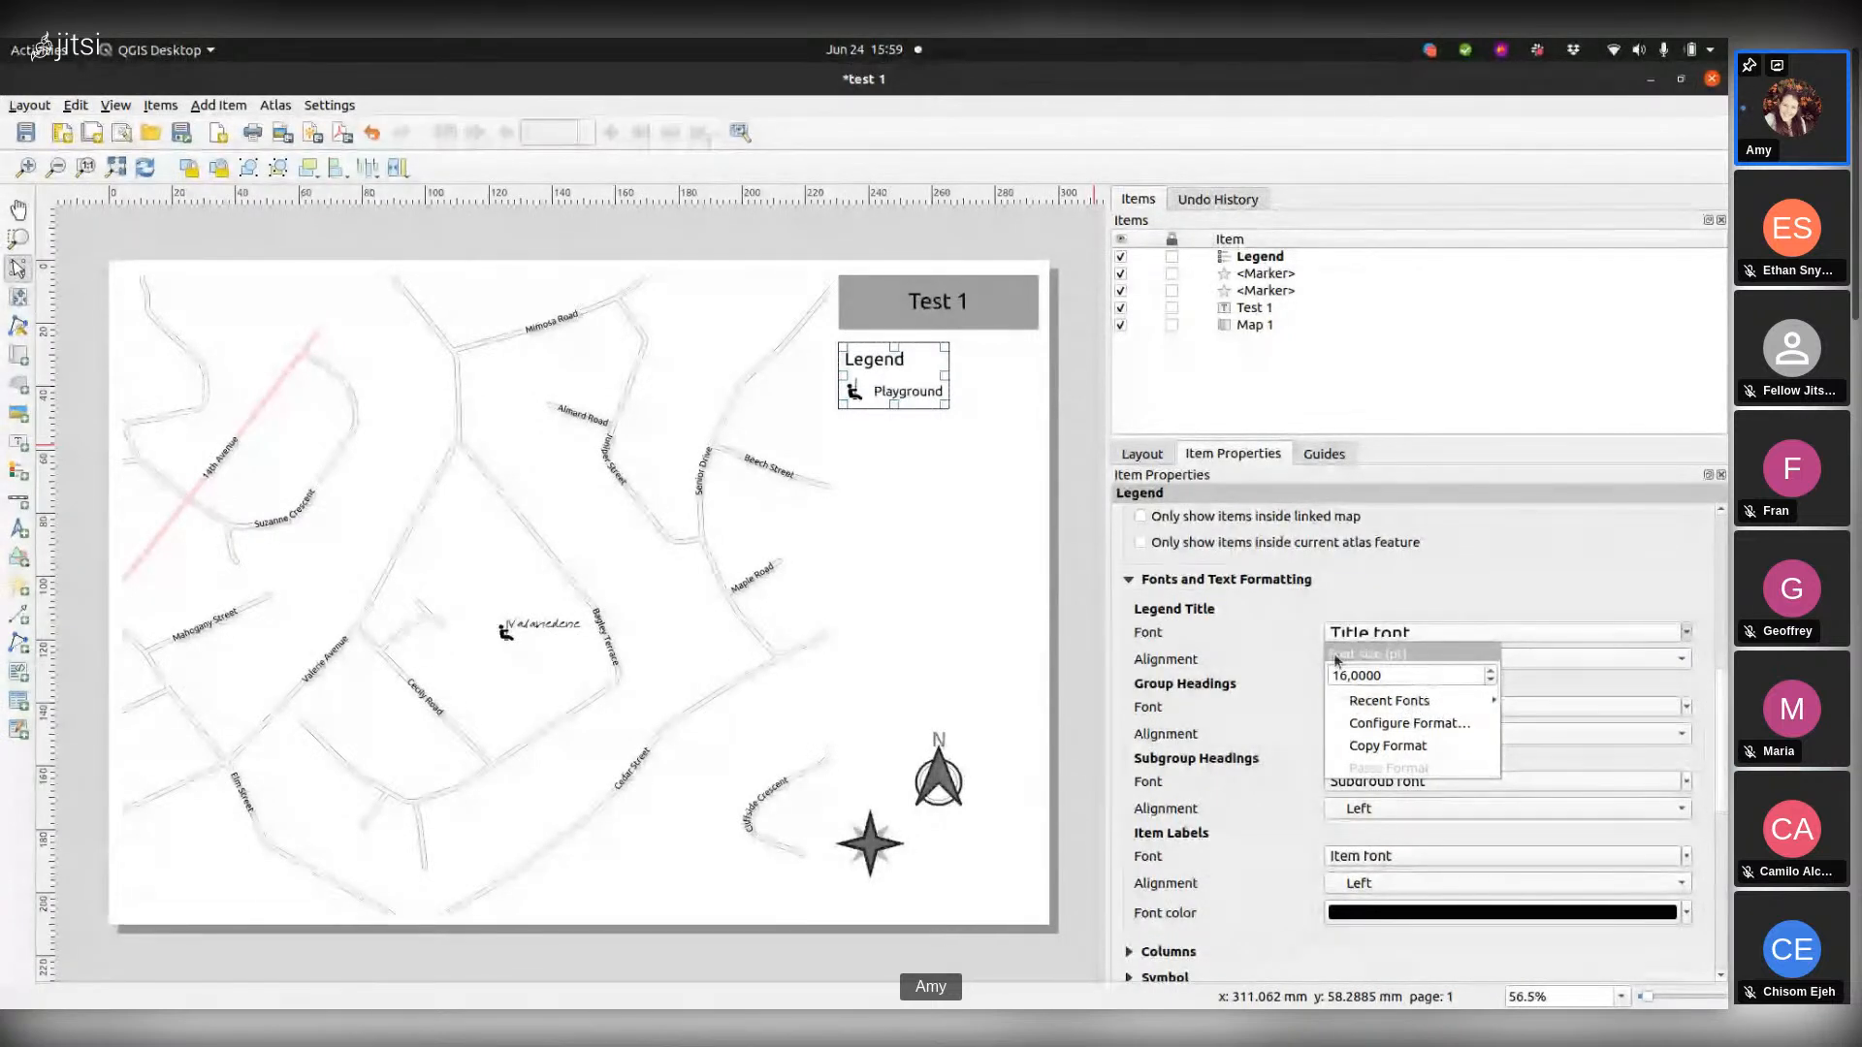
click(1489, 682)
click(1490, 681)
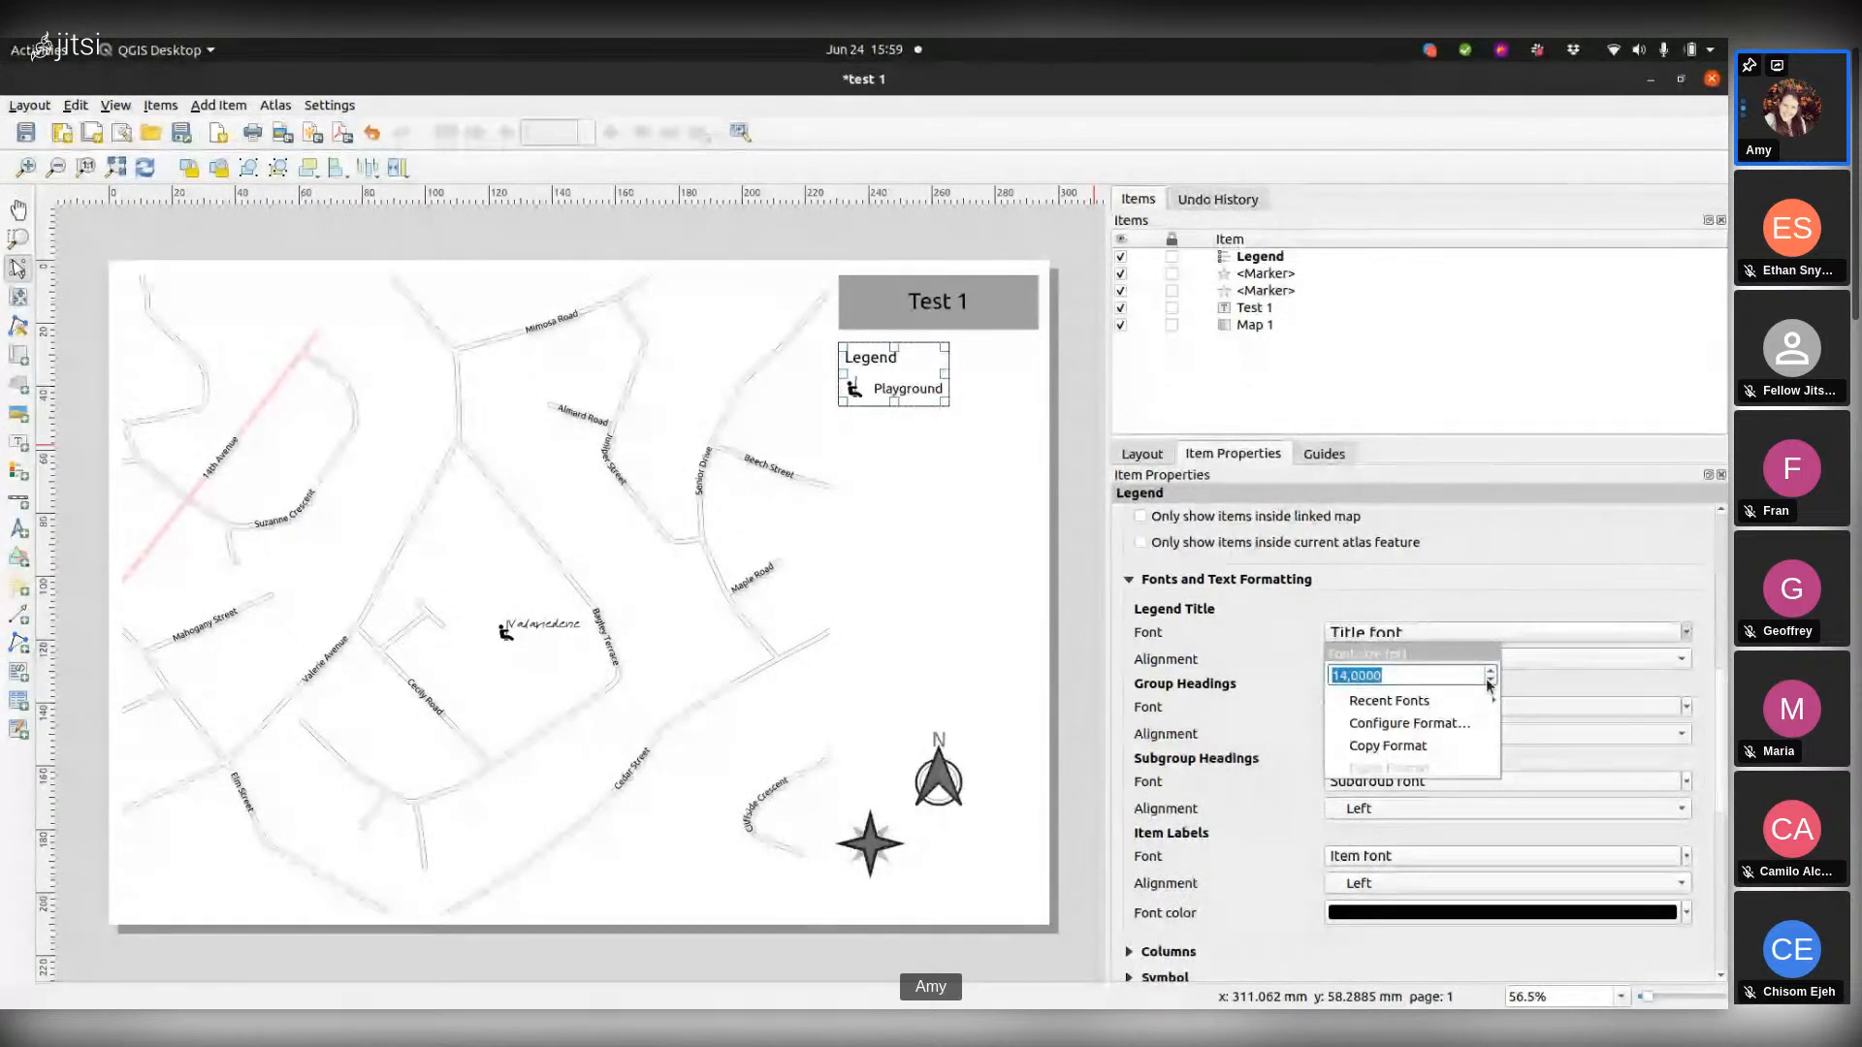
click(1339, 589)
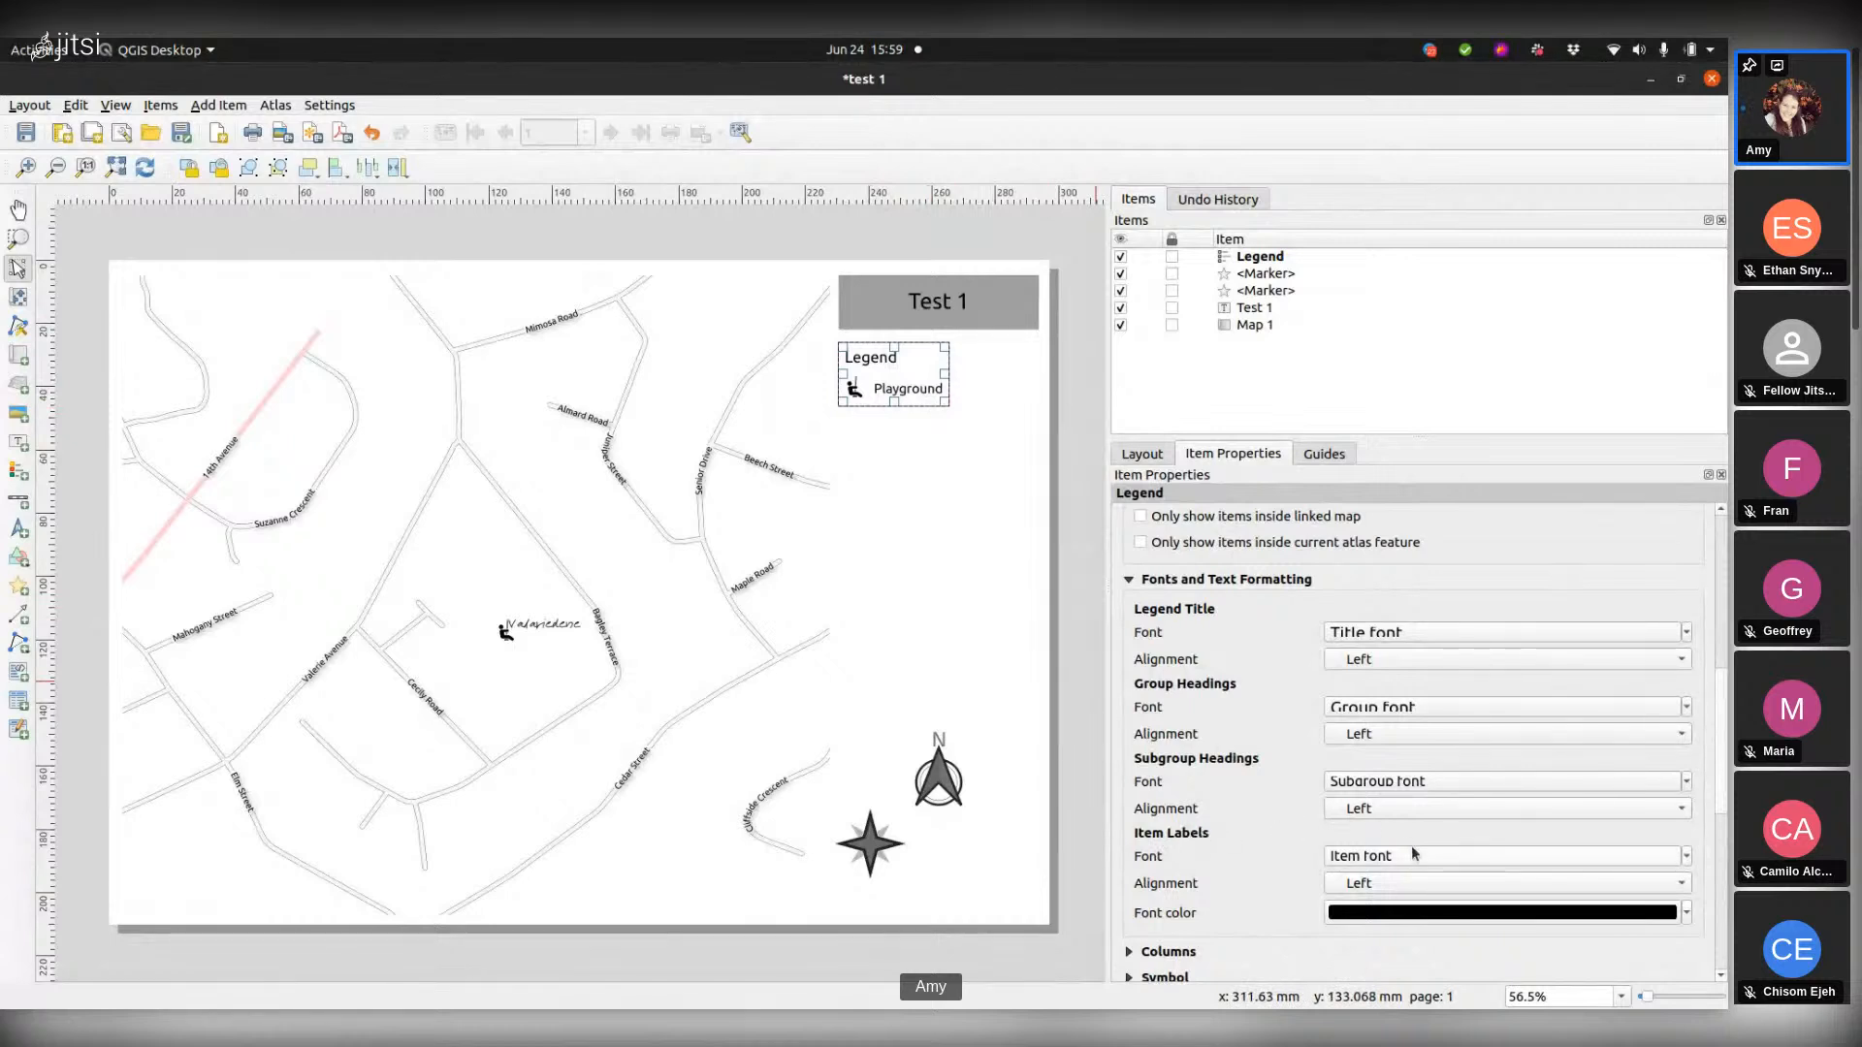
Step: Raise the font size of the legend's item labels to 18 pt
click(1686, 859)
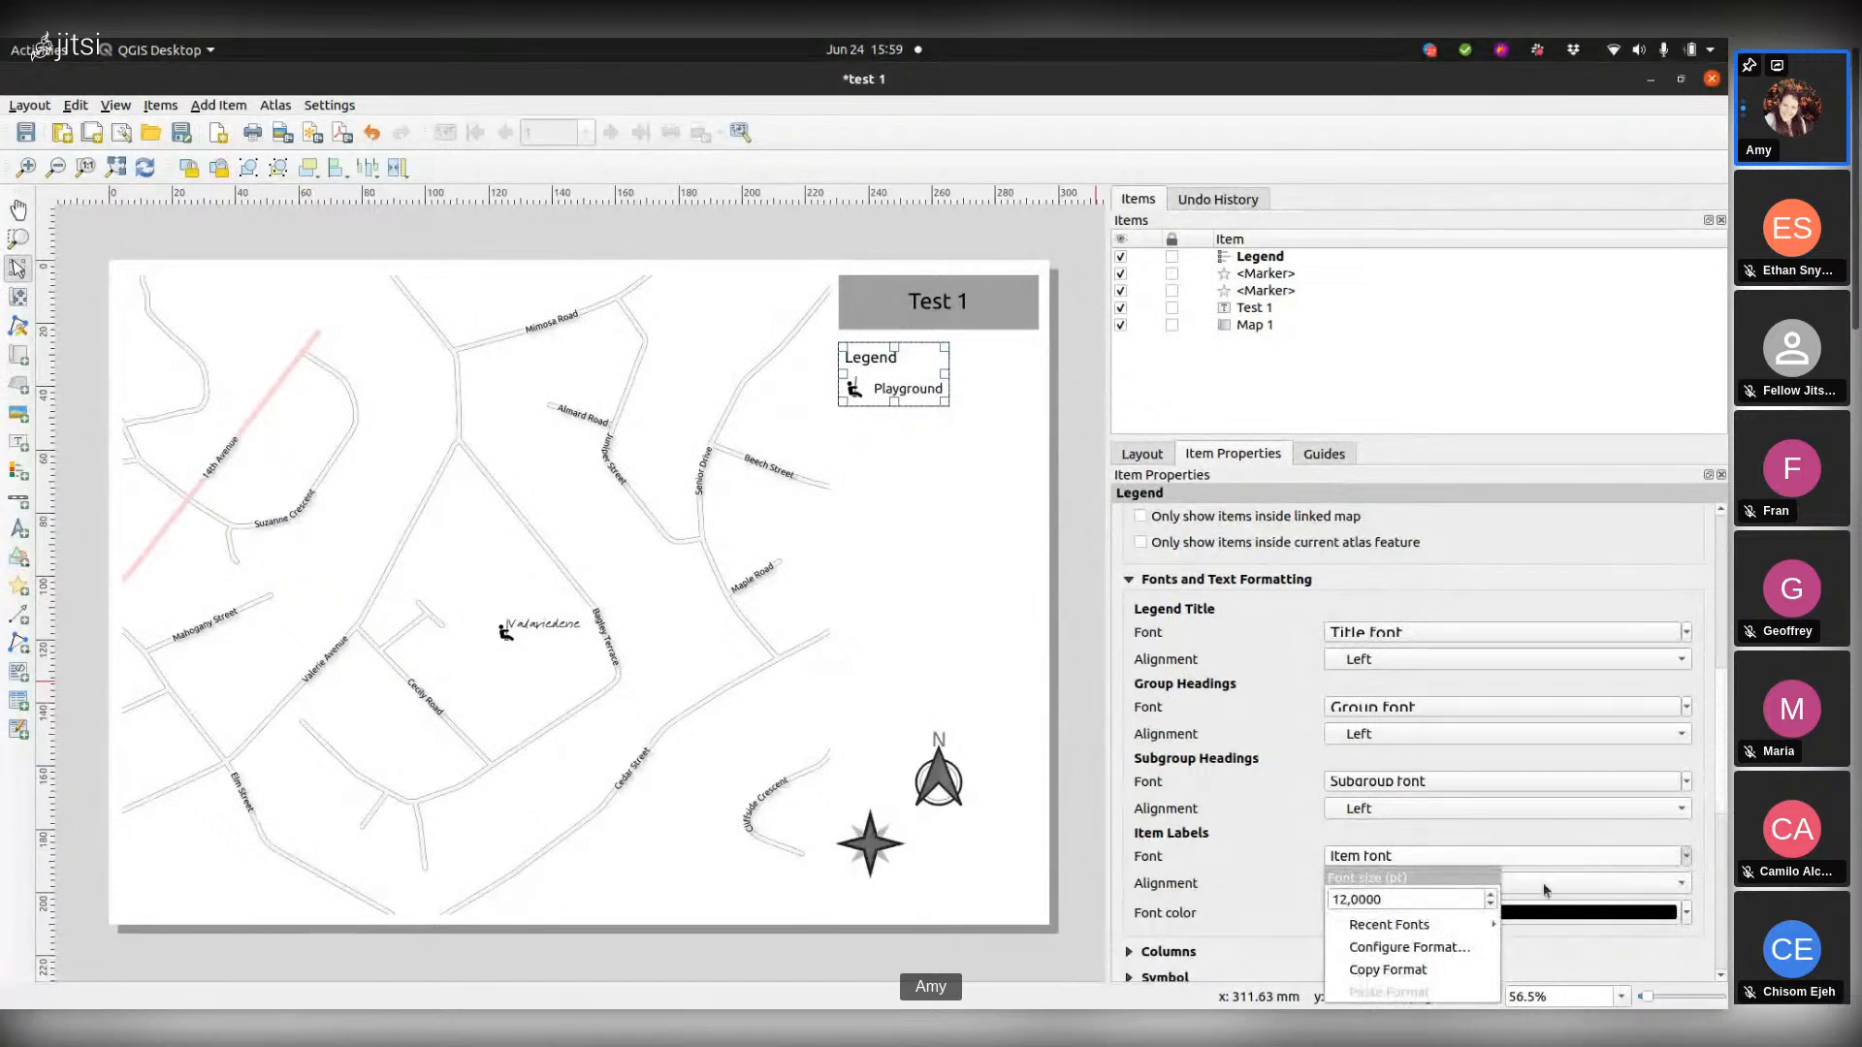
click(1492, 896)
click(1491, 896)
click(1491, 897)
click(1491, 897)
click(1492, 896)
click(1492, 896)
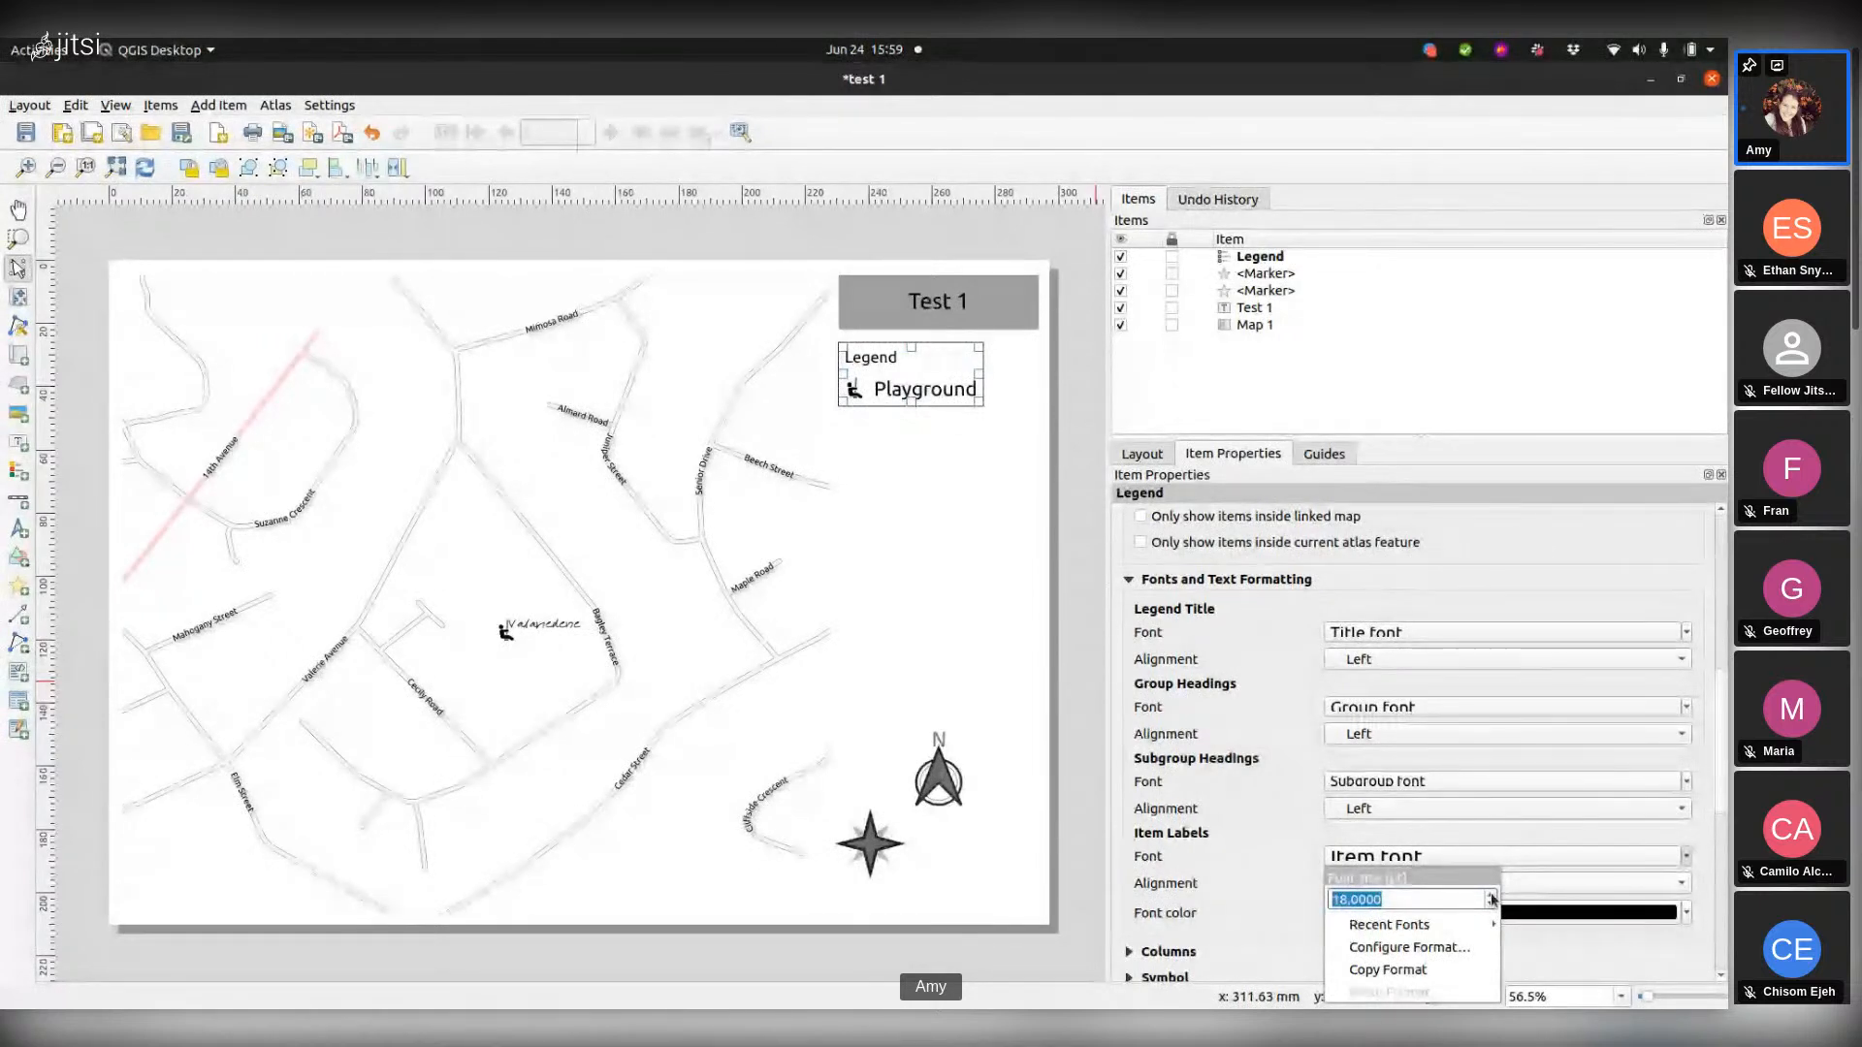
click(1708, 807)
Step: Enable a frame around the legend and deselect it
drag(1726, 763, 1725, 844)
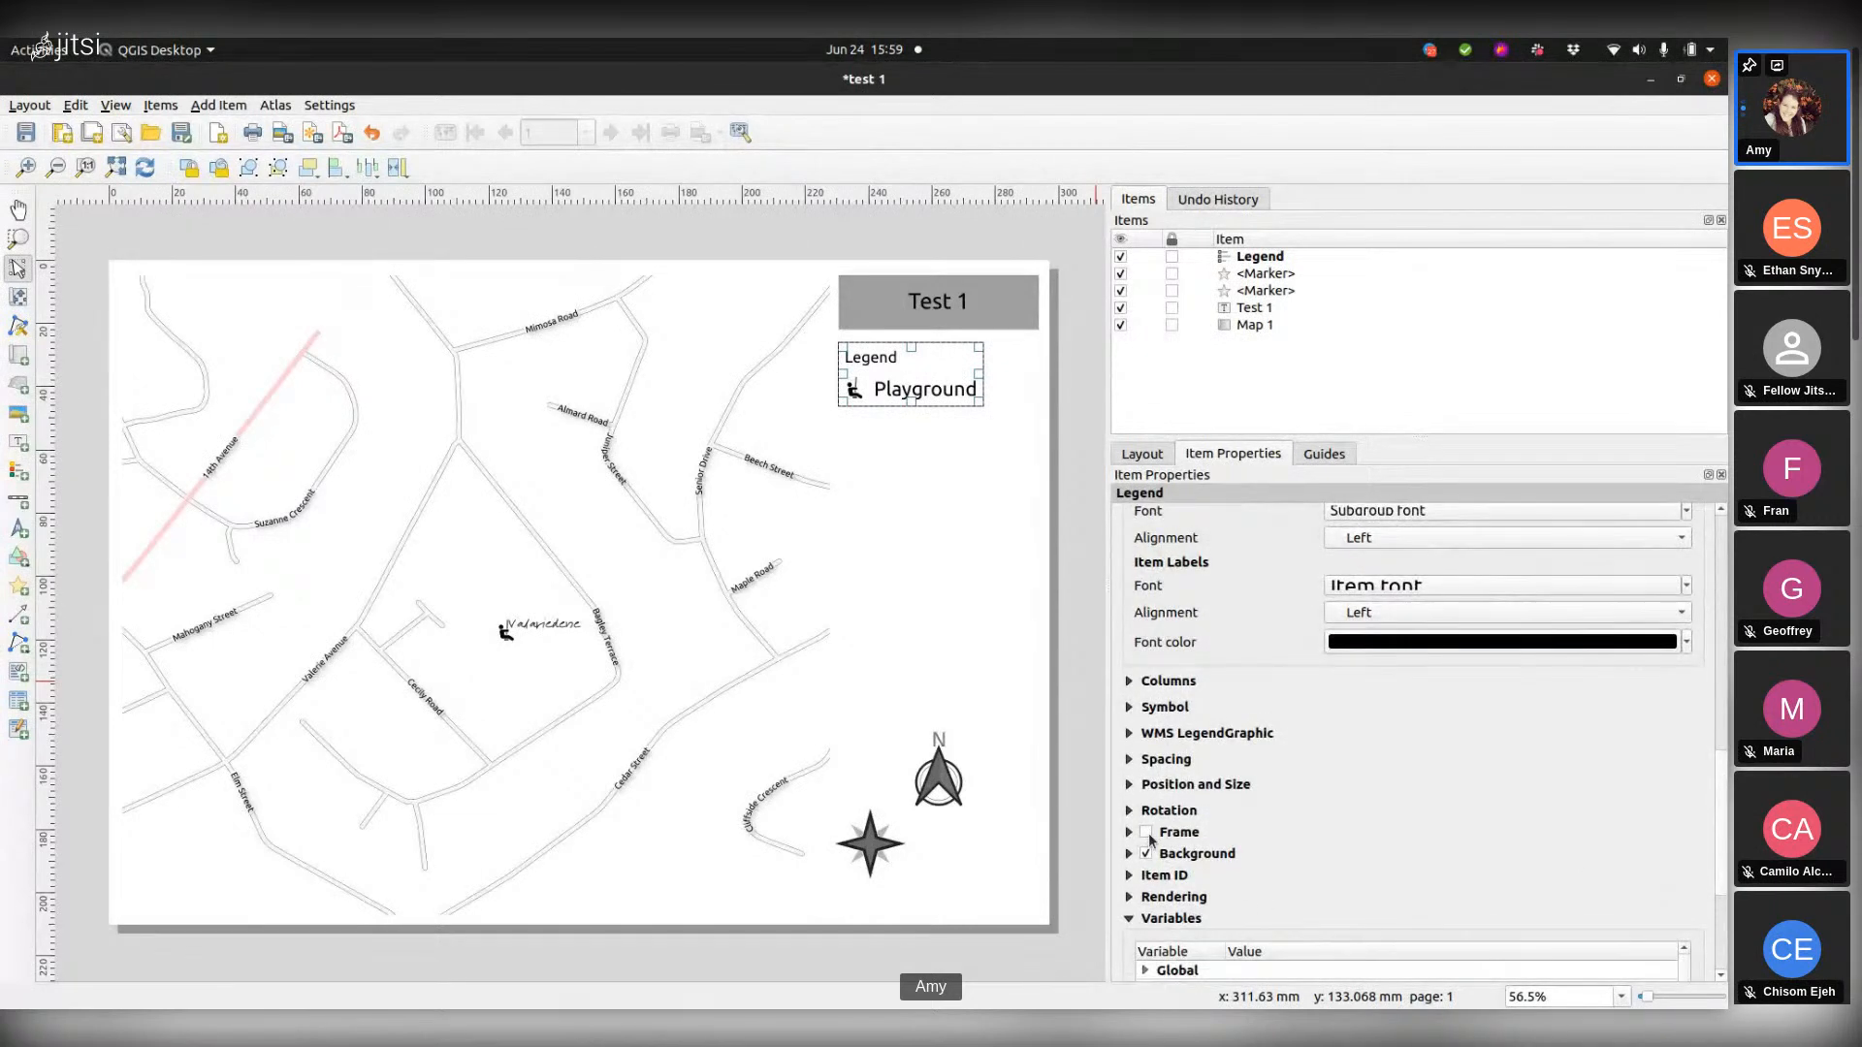
click(1147, 834)
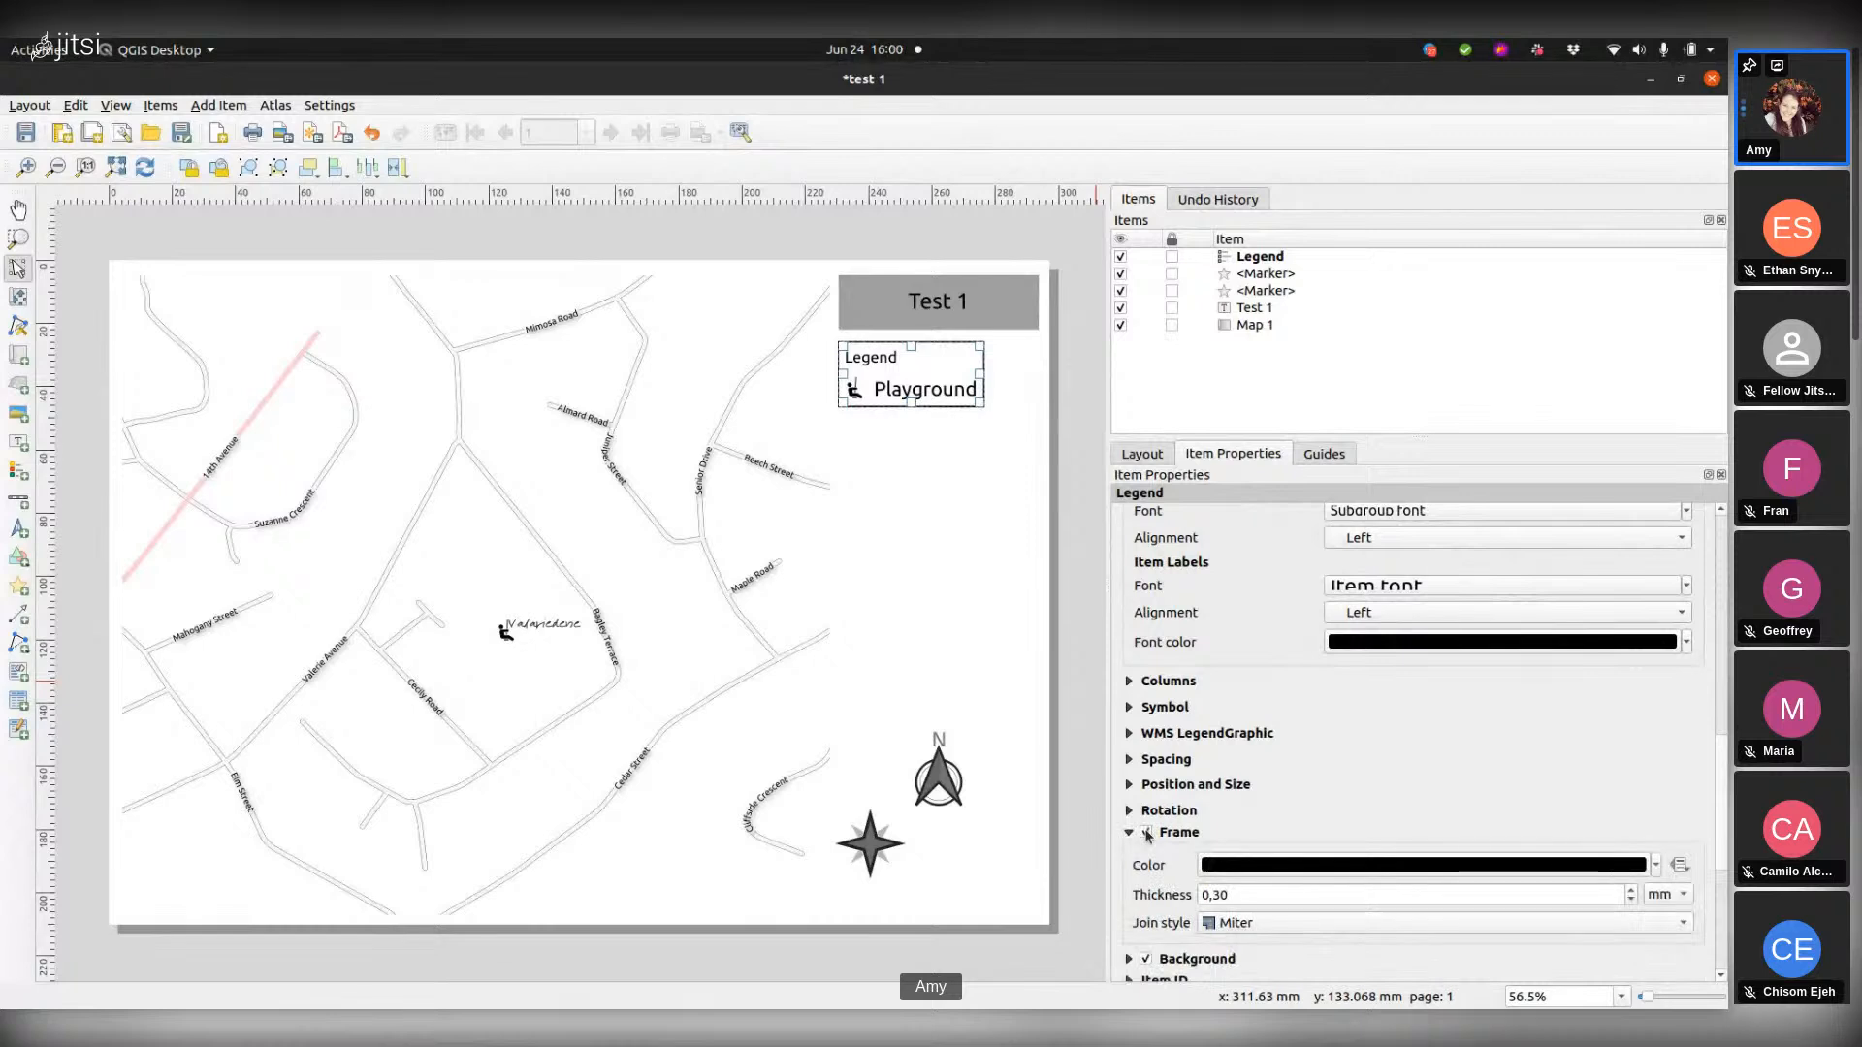
click(984, 542)
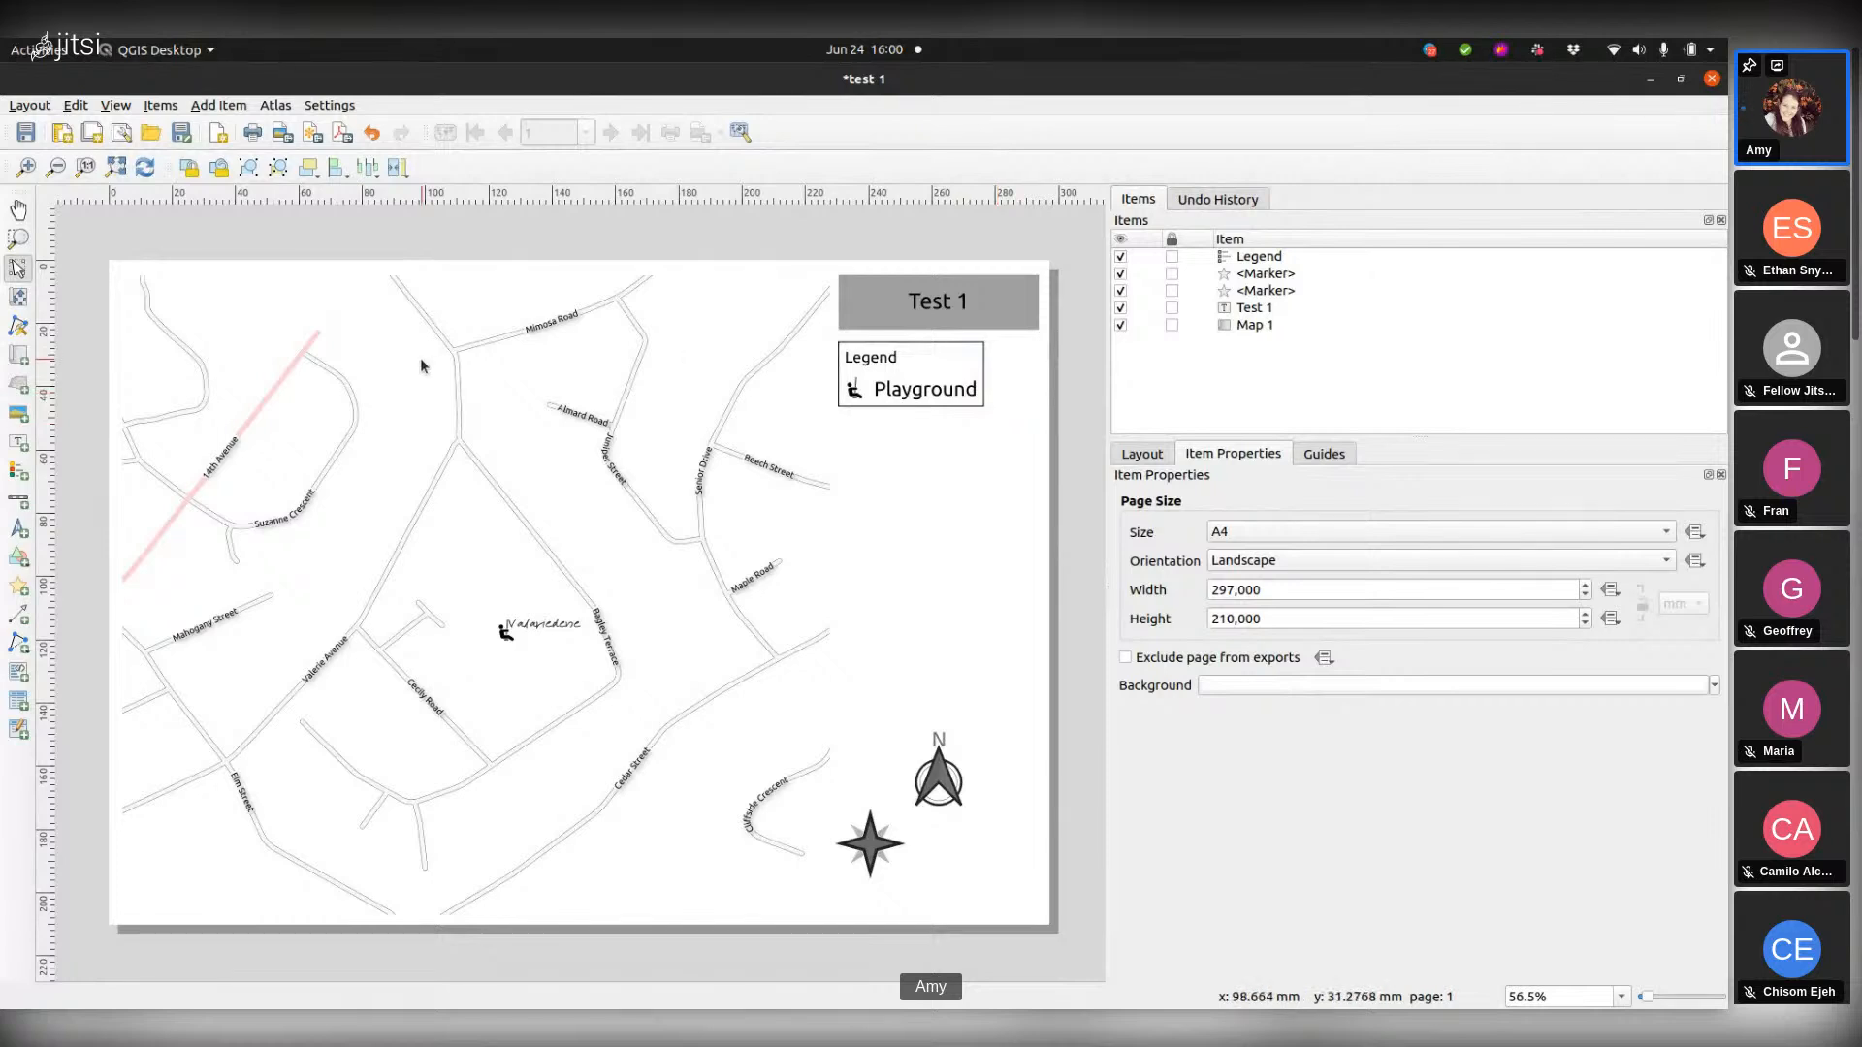
Step: Add a scale bar for Map 1 near the page's lower edge, just below the star marker
click(17, 499)
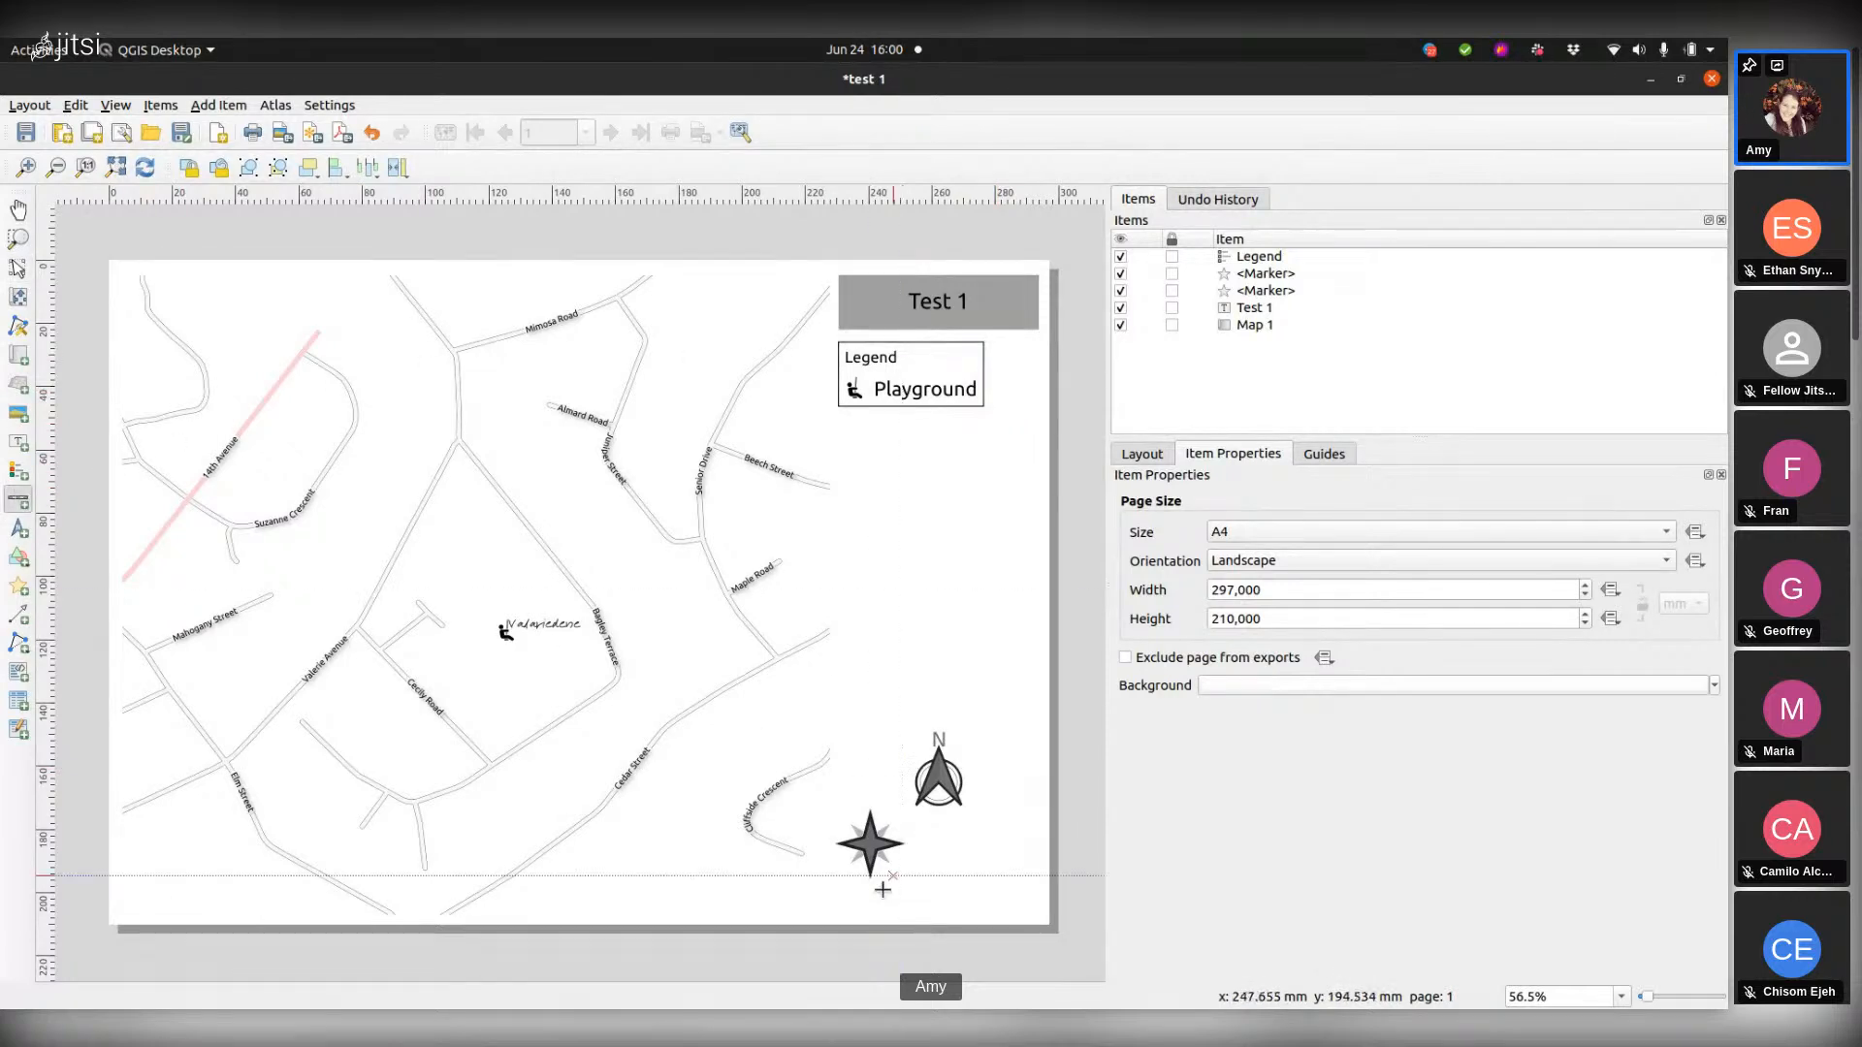
drag(813, 884, 1009, 907)
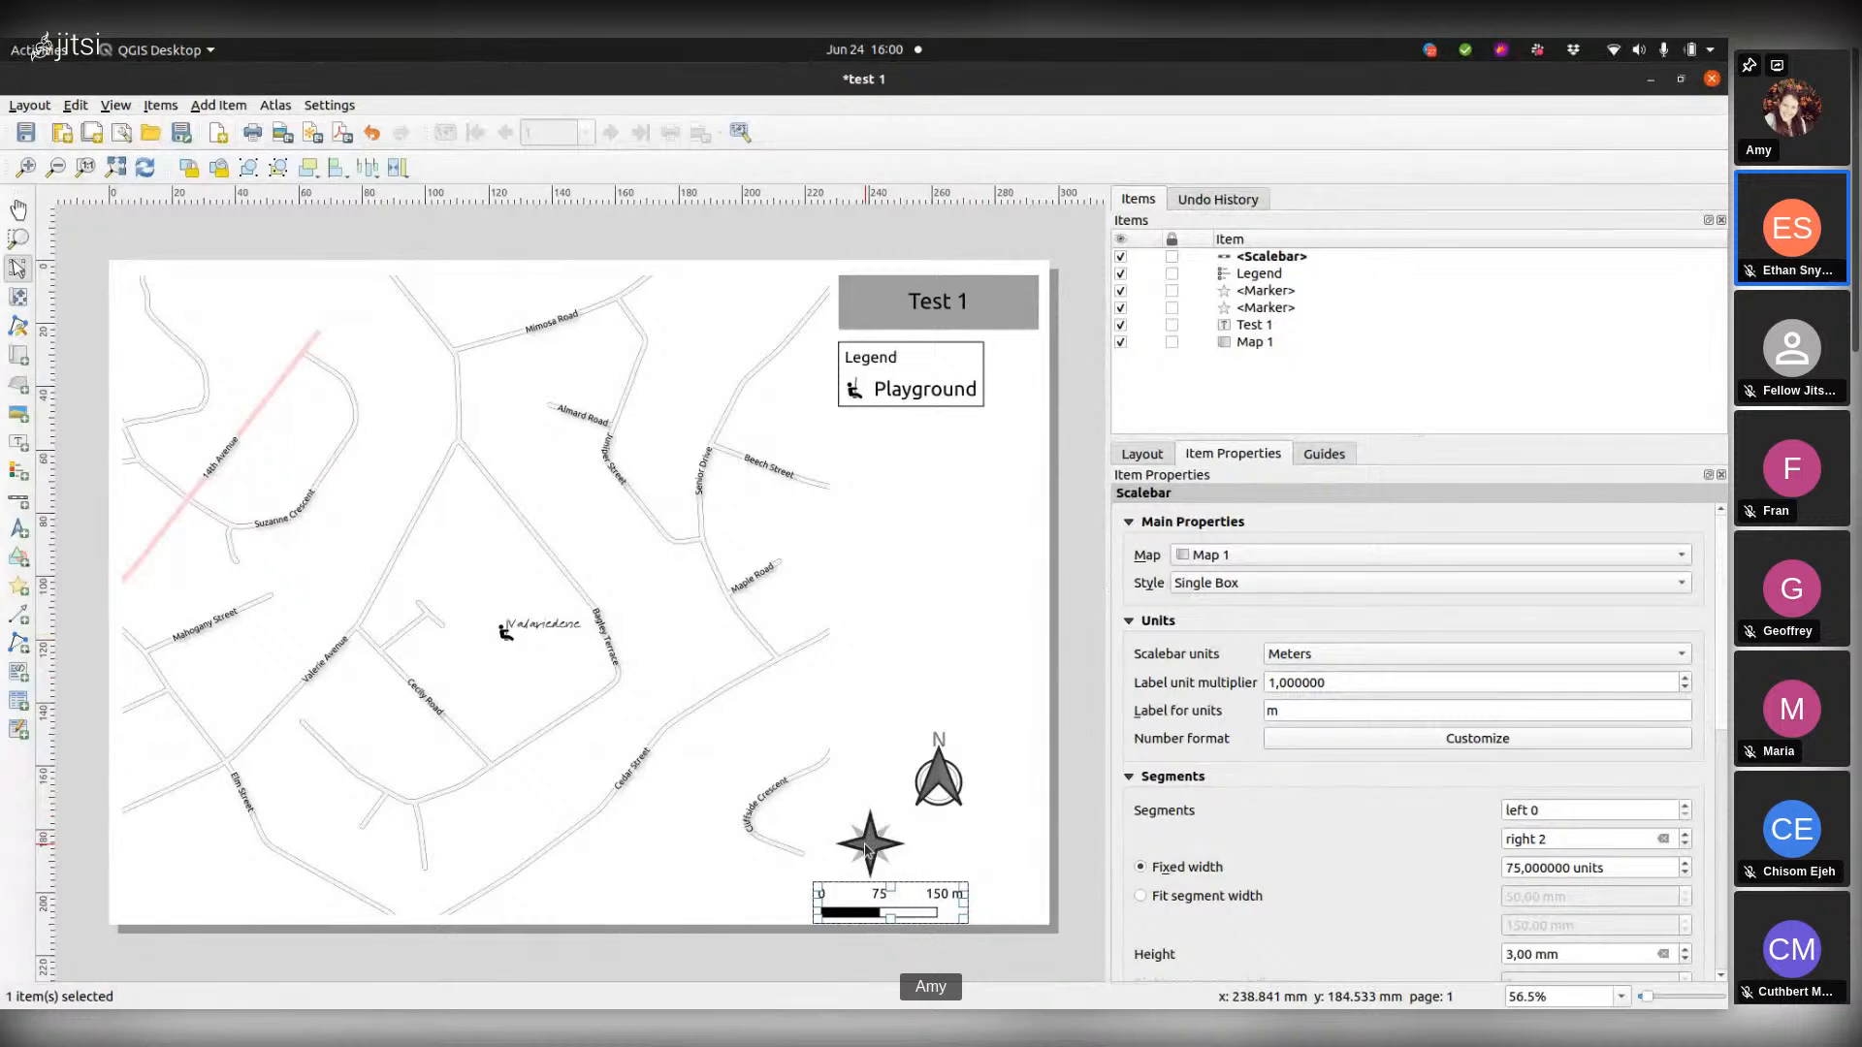
Step: Set the scale of Map 1 in the print layout to 1000
click(867, 848)
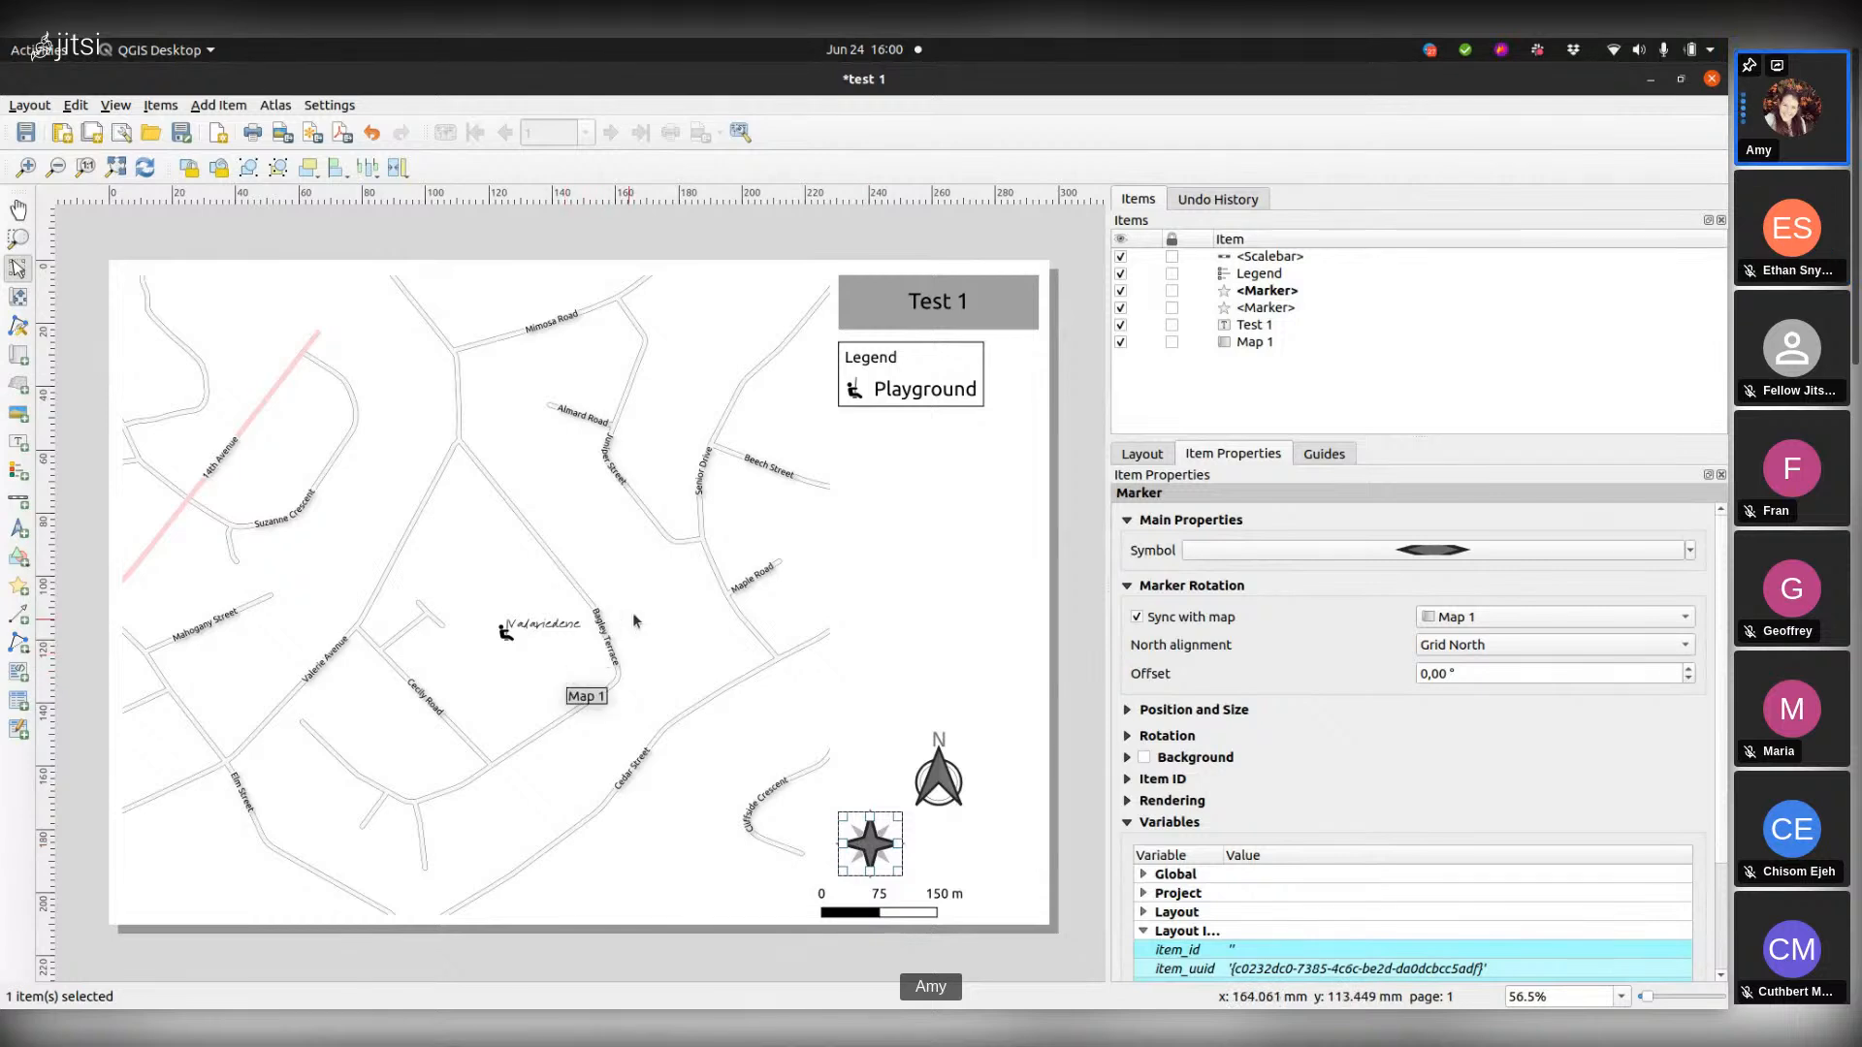
click(648, 553)
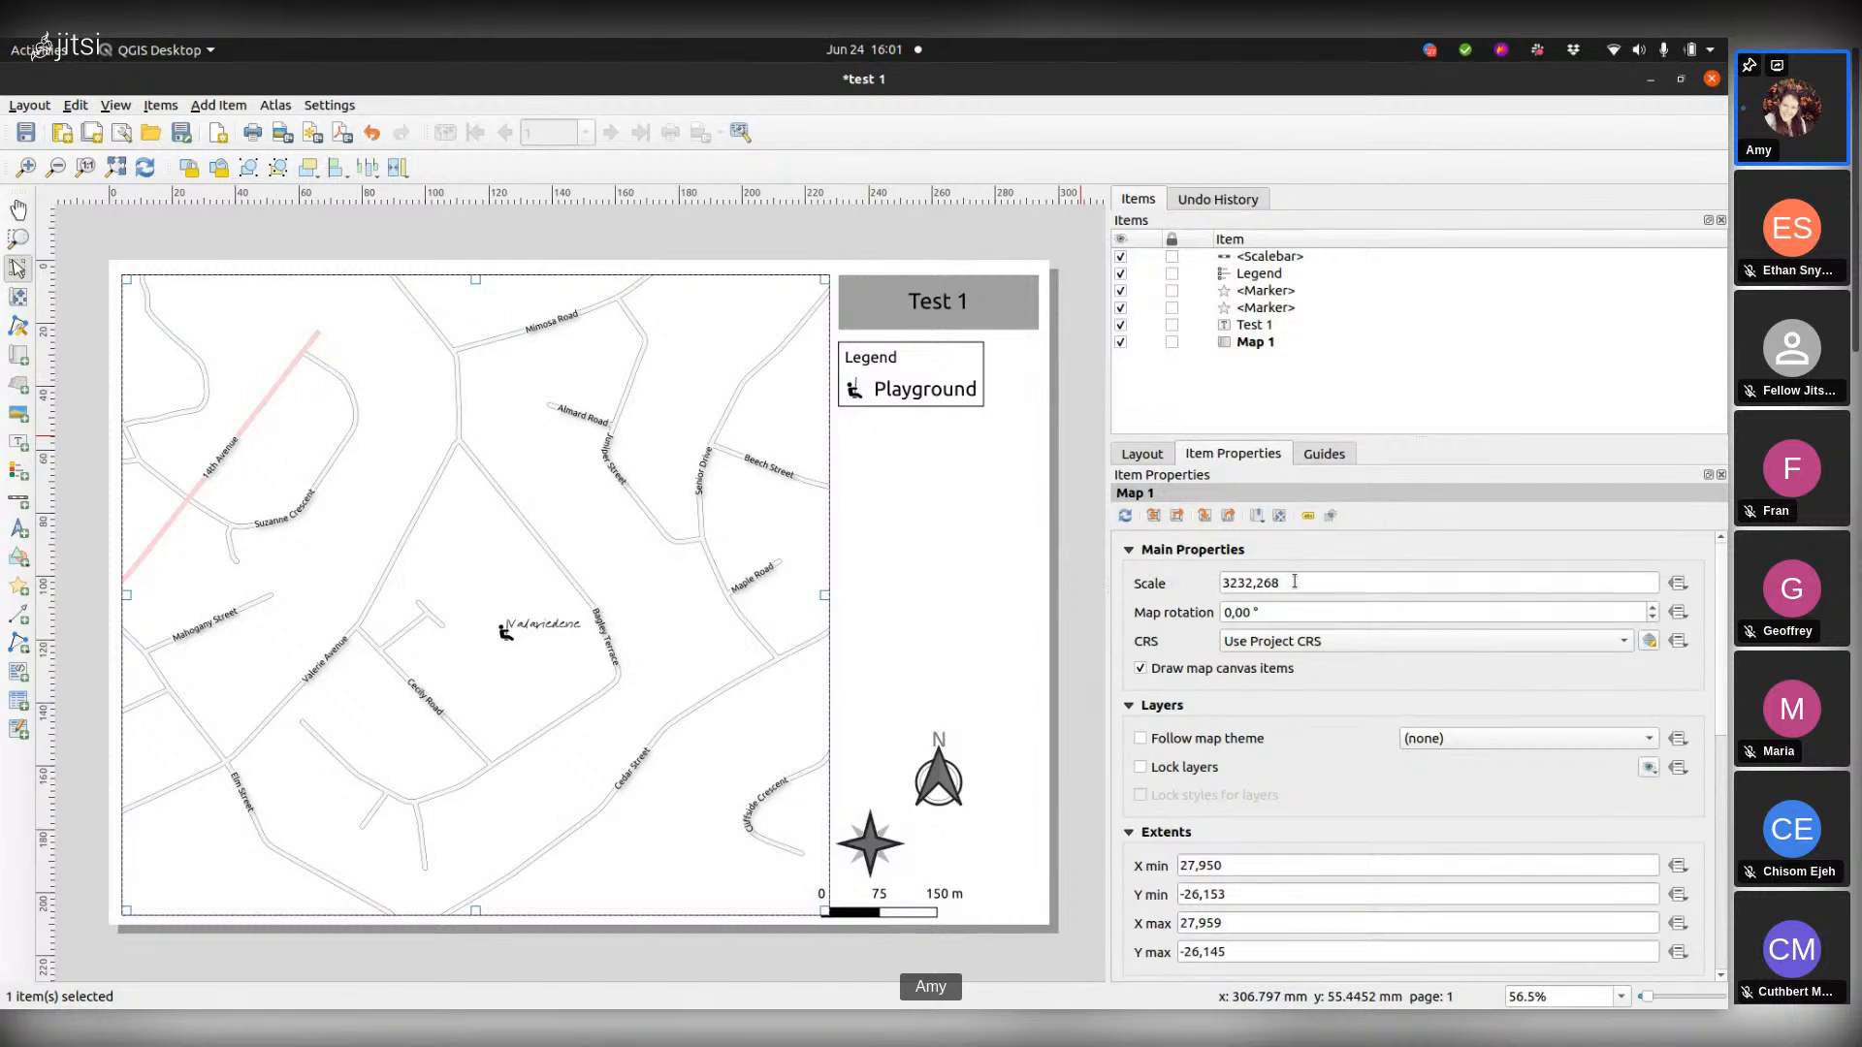
drag(1294, 582, 1209, 580)
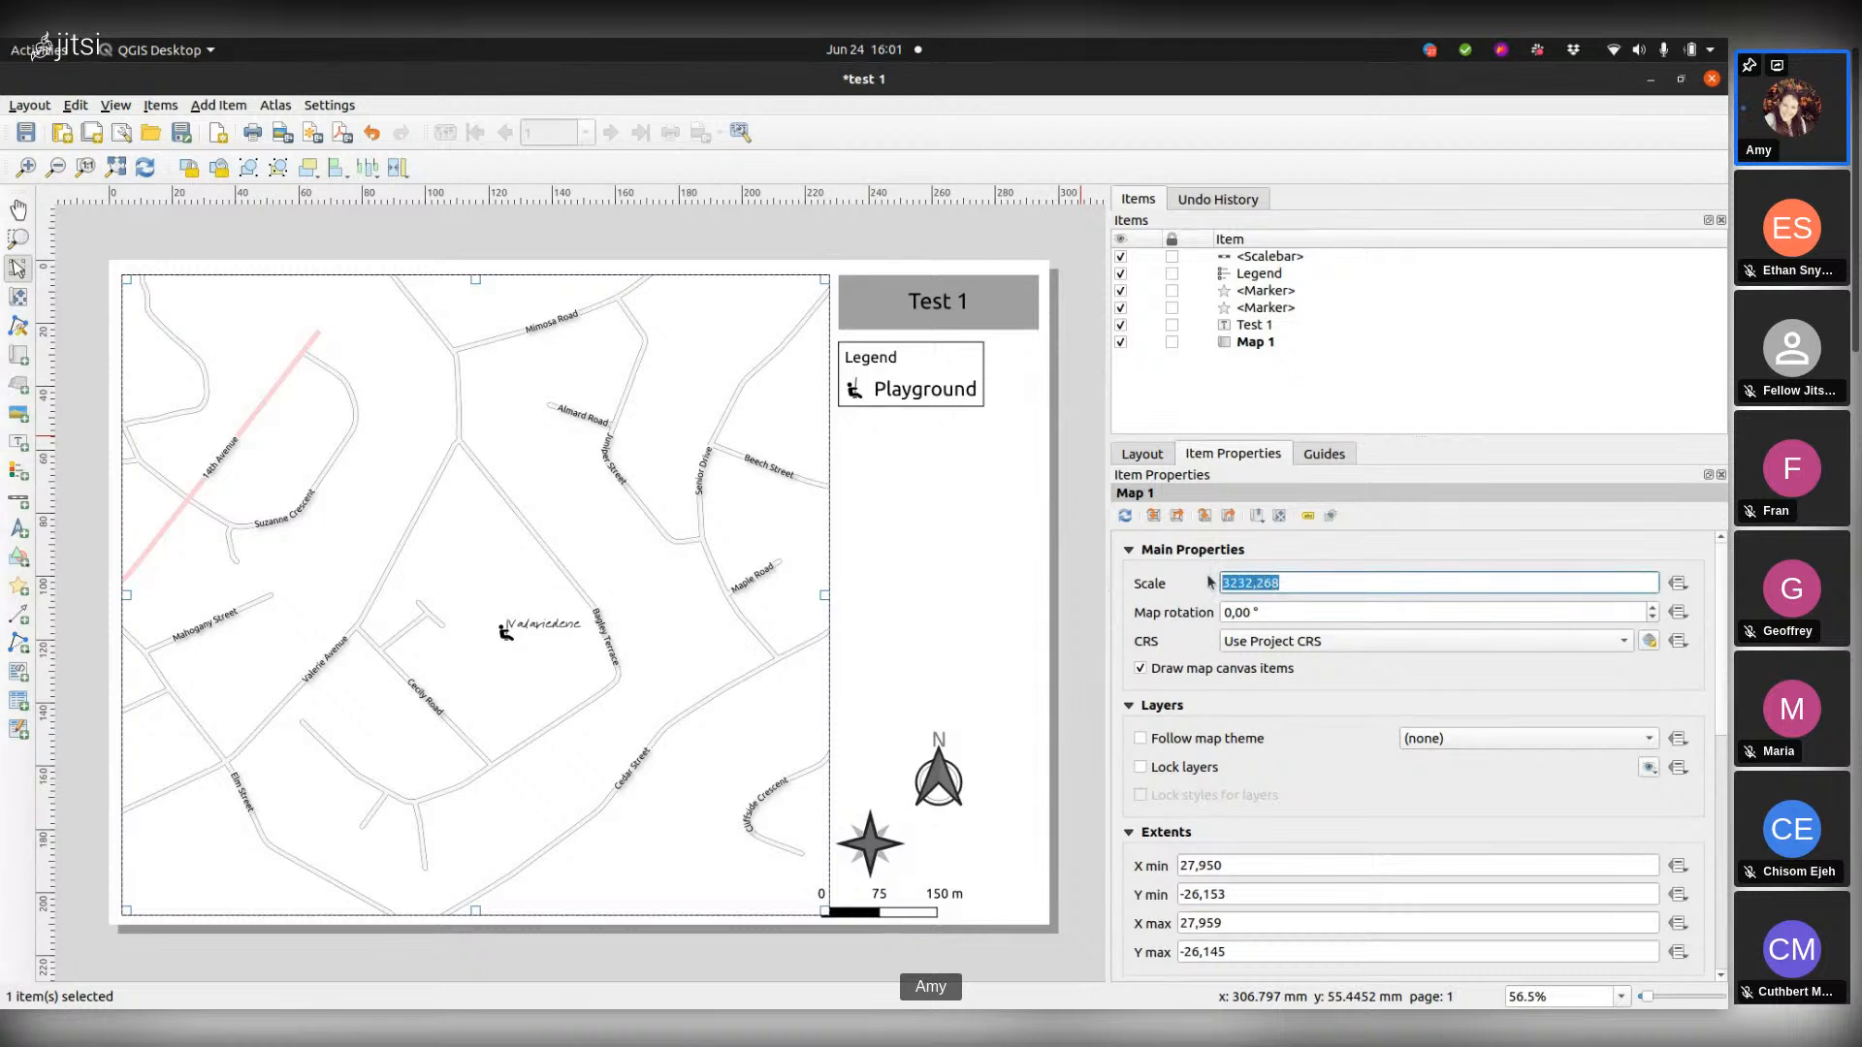
text(1000)
key(Return)
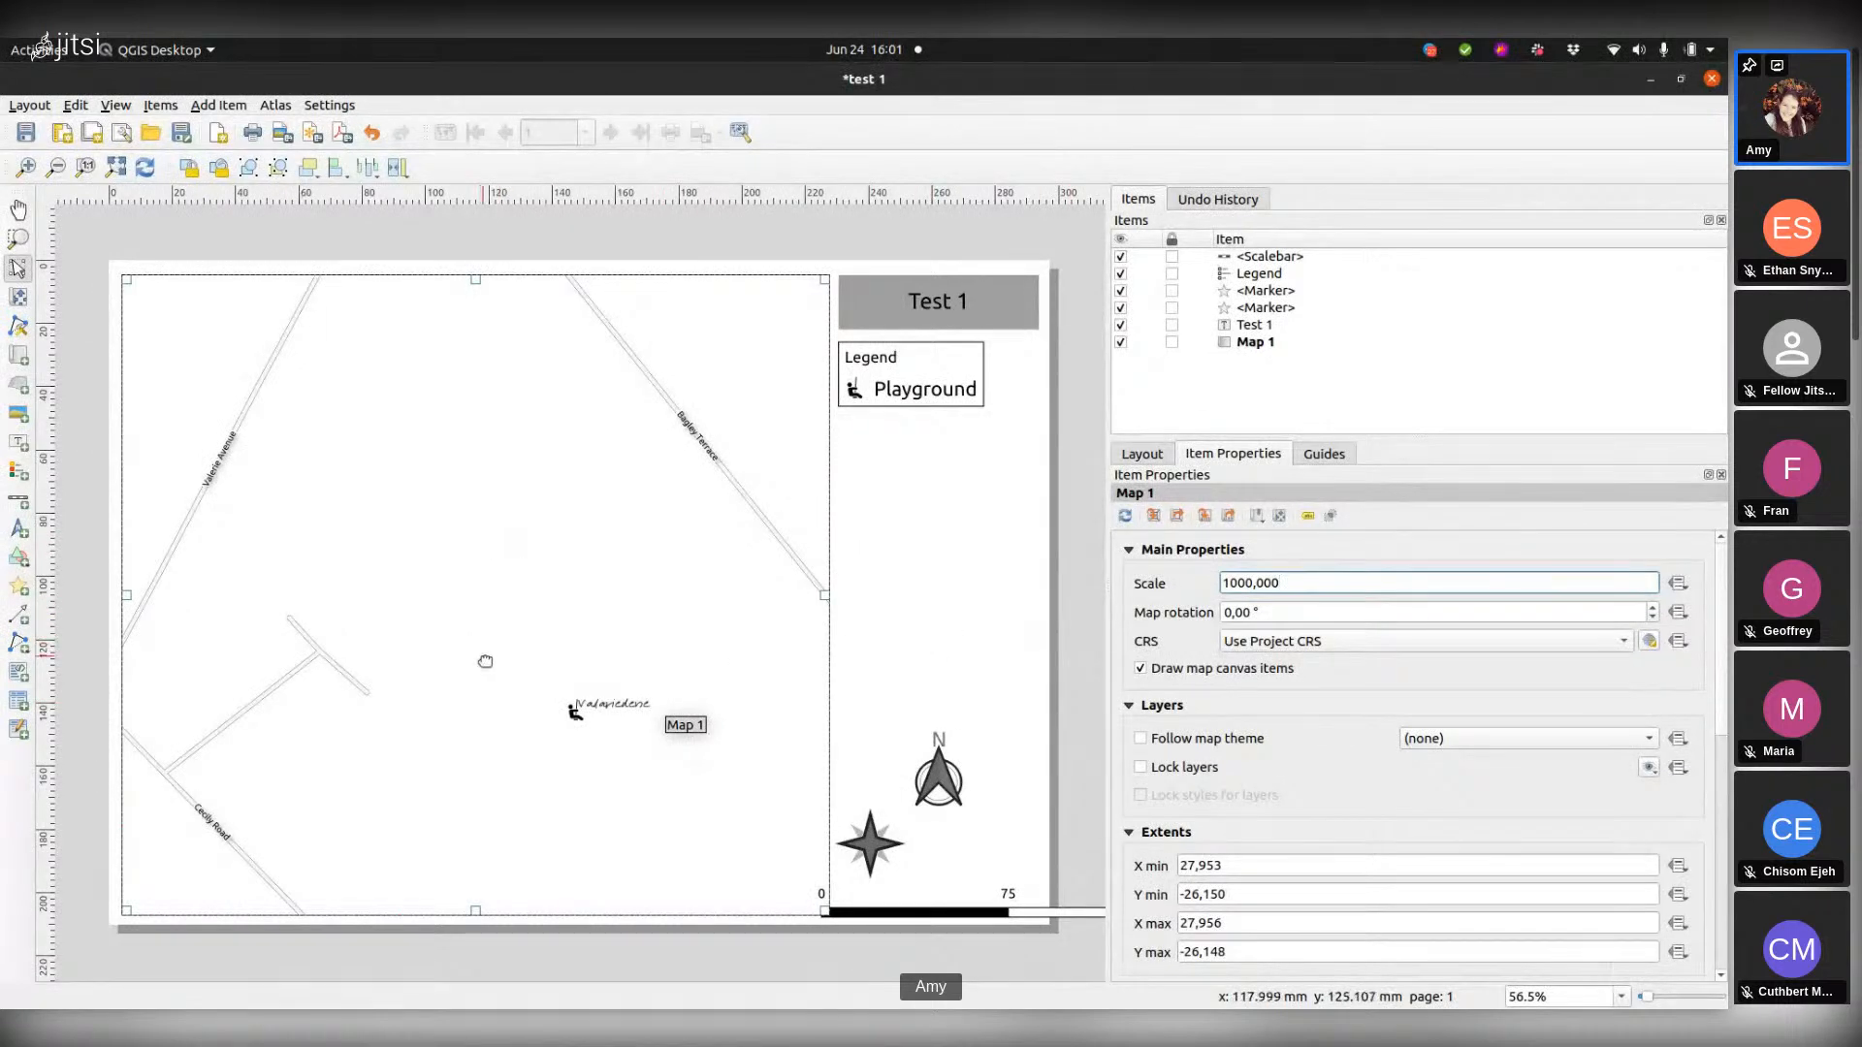
click(1319, 561)
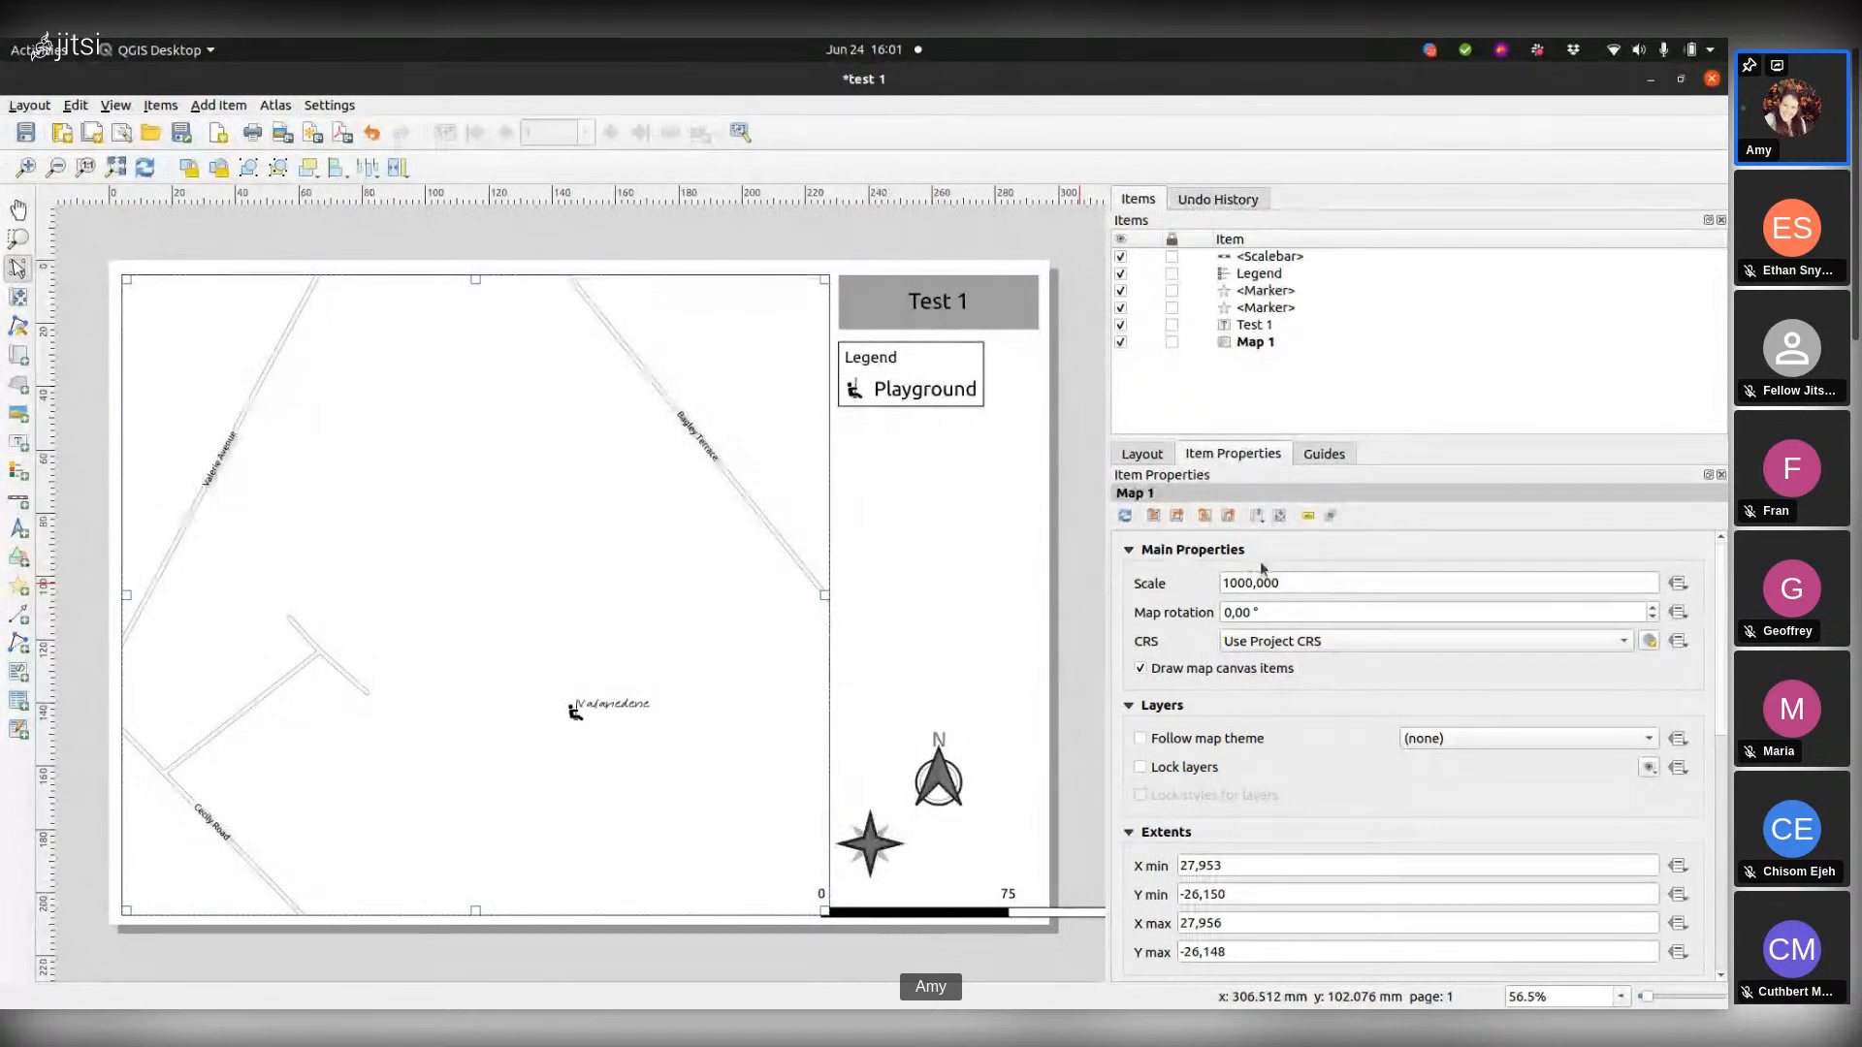
click(1324, 579)
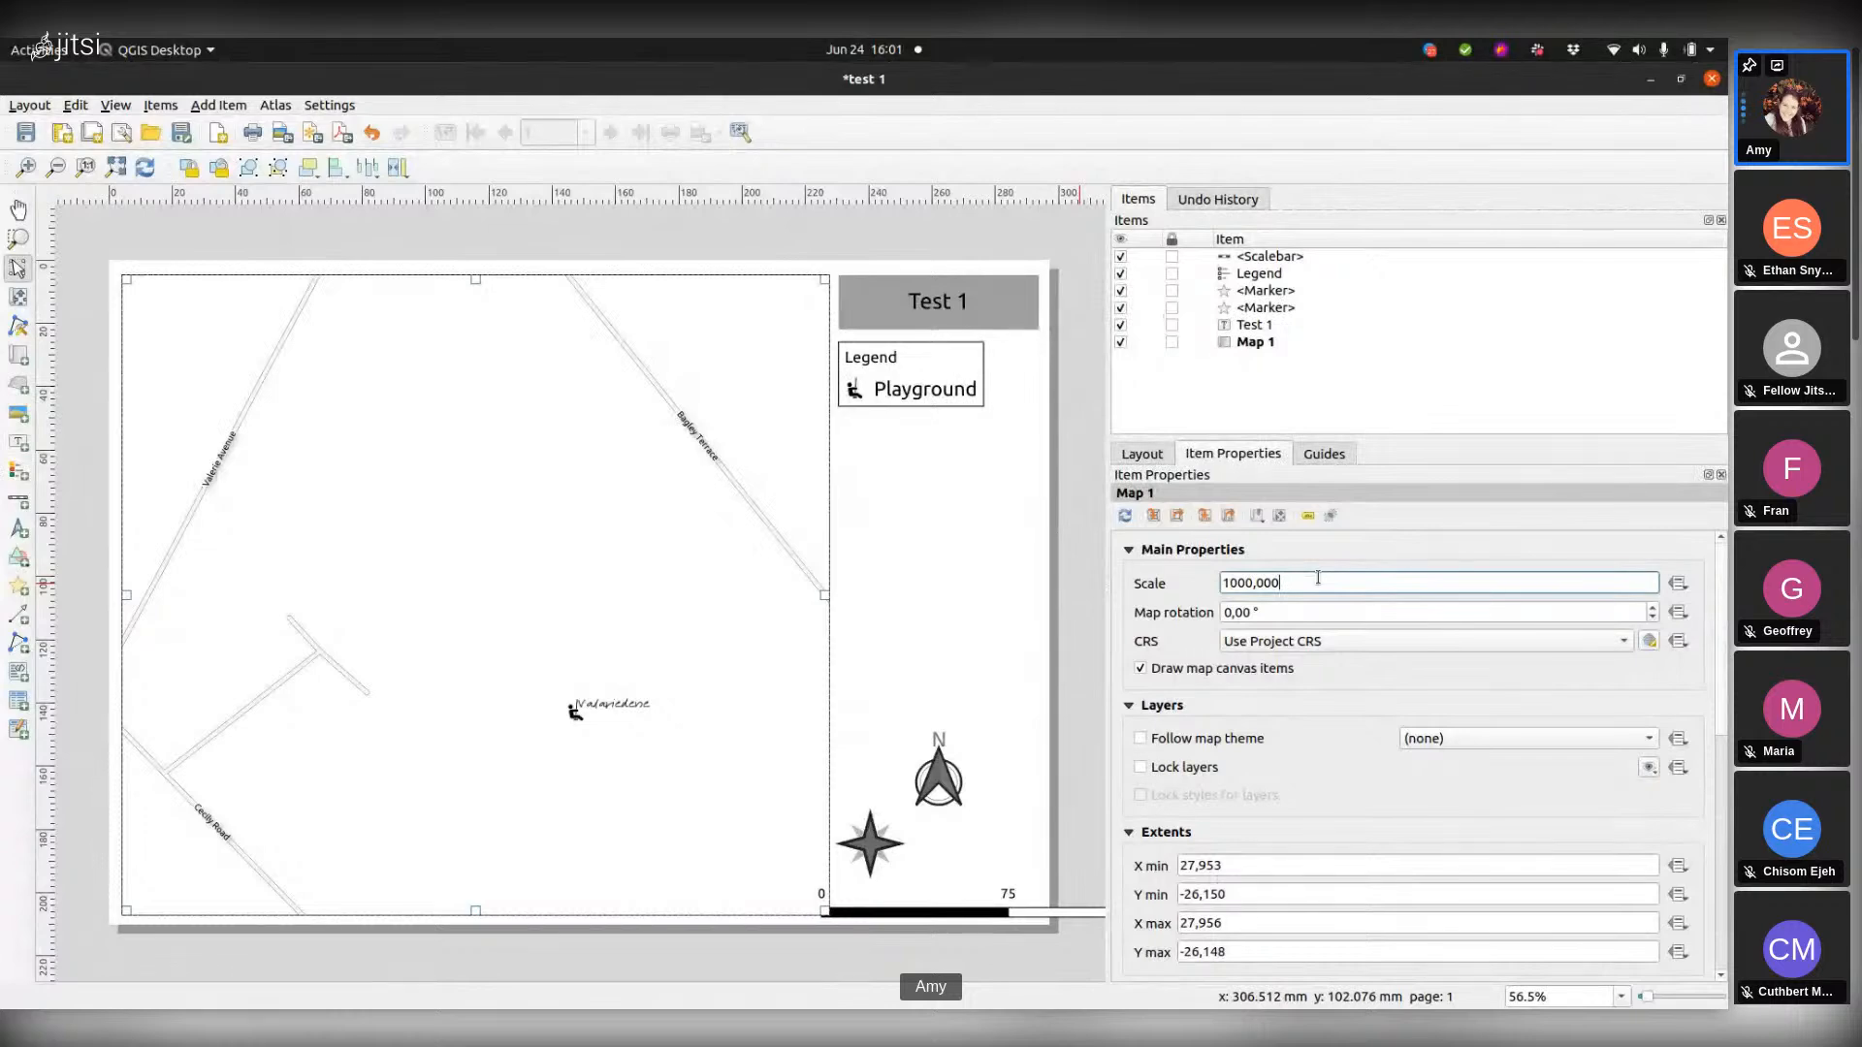
Step: Minimize the print layout to return to the main project window and close the Layout Manager
click(1650, 80)
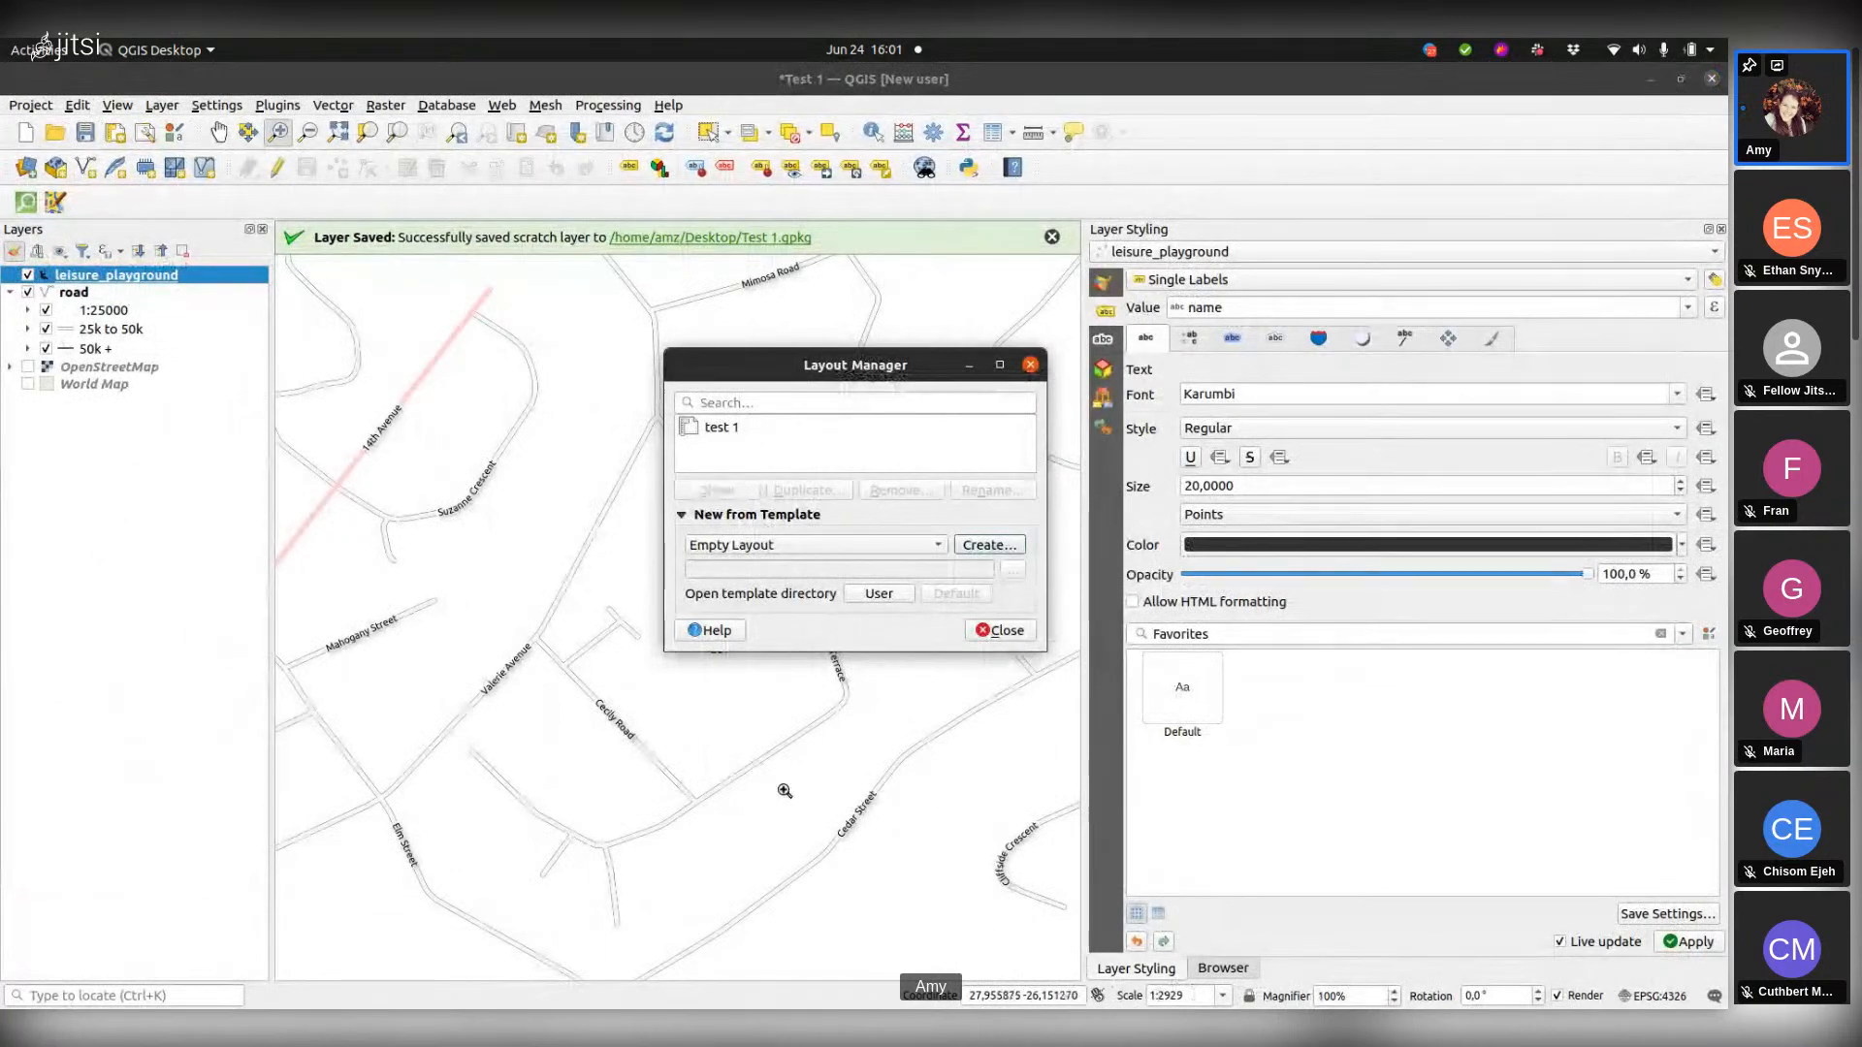
click(1030, 365)
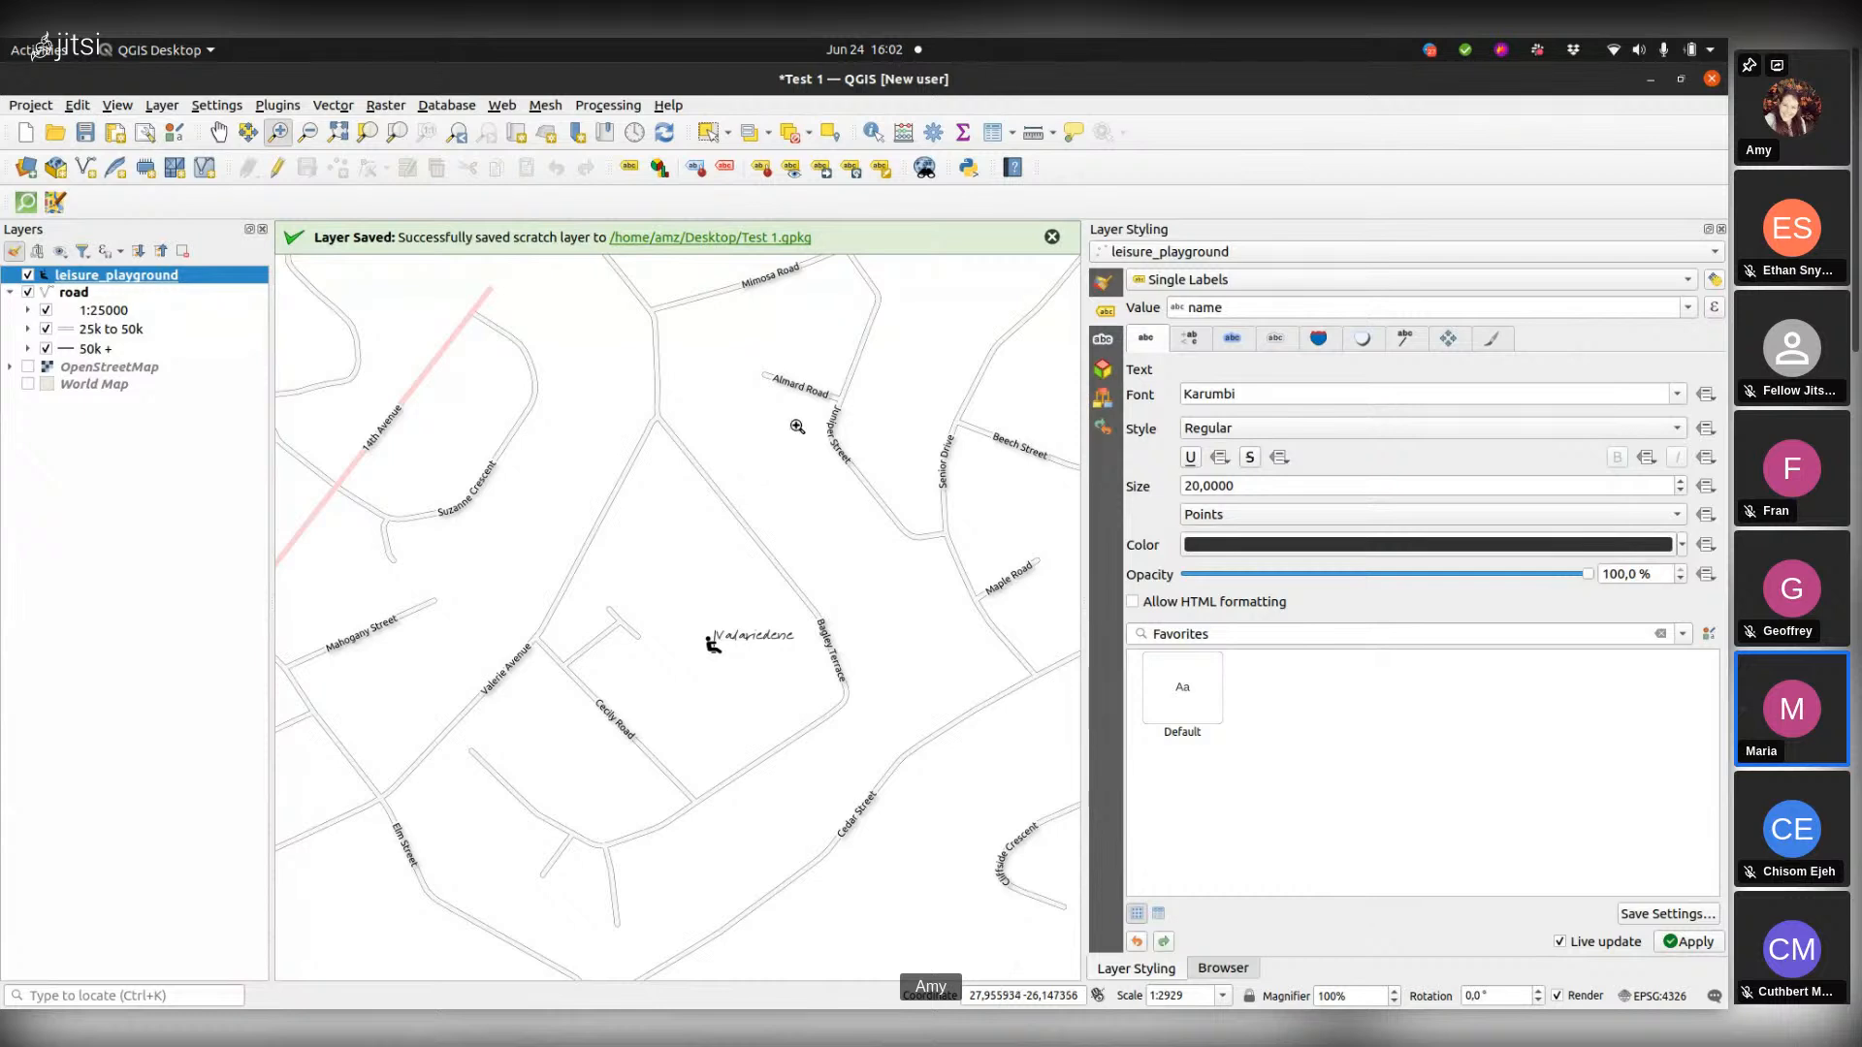
mouse_move(3, 463)
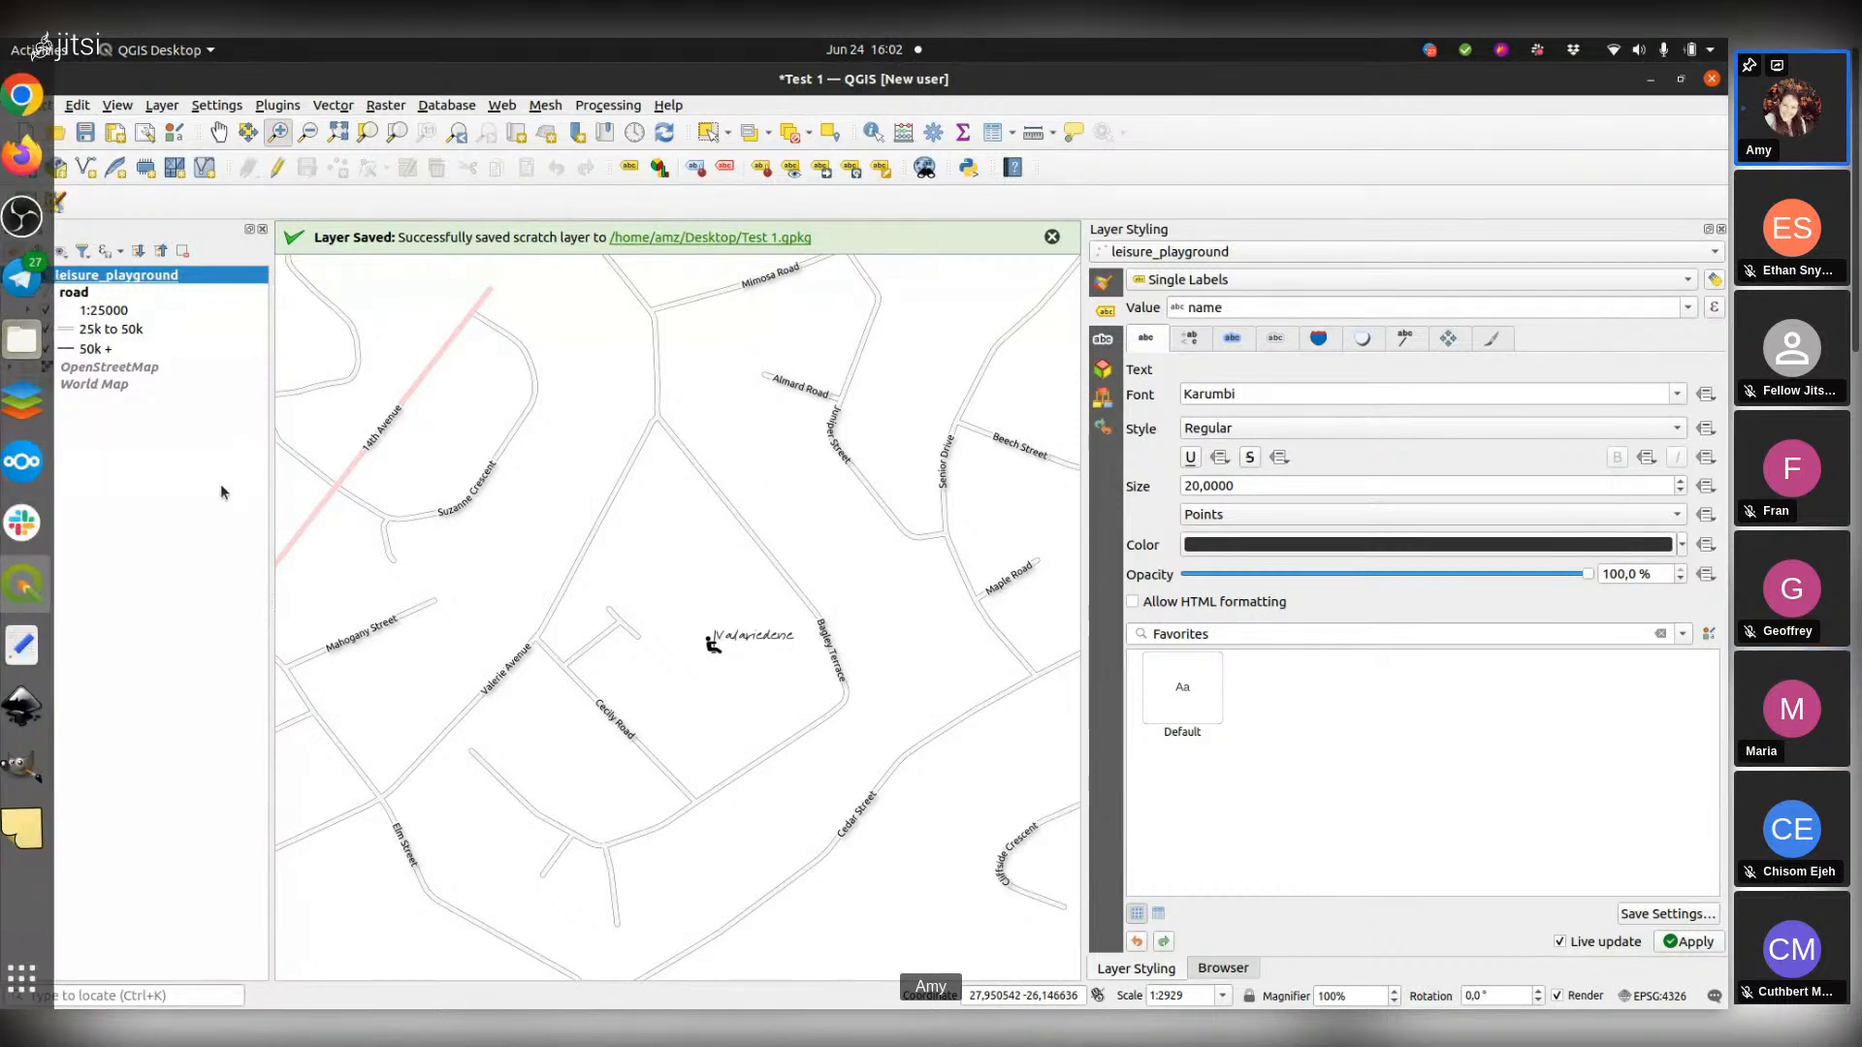
click(58, 478)
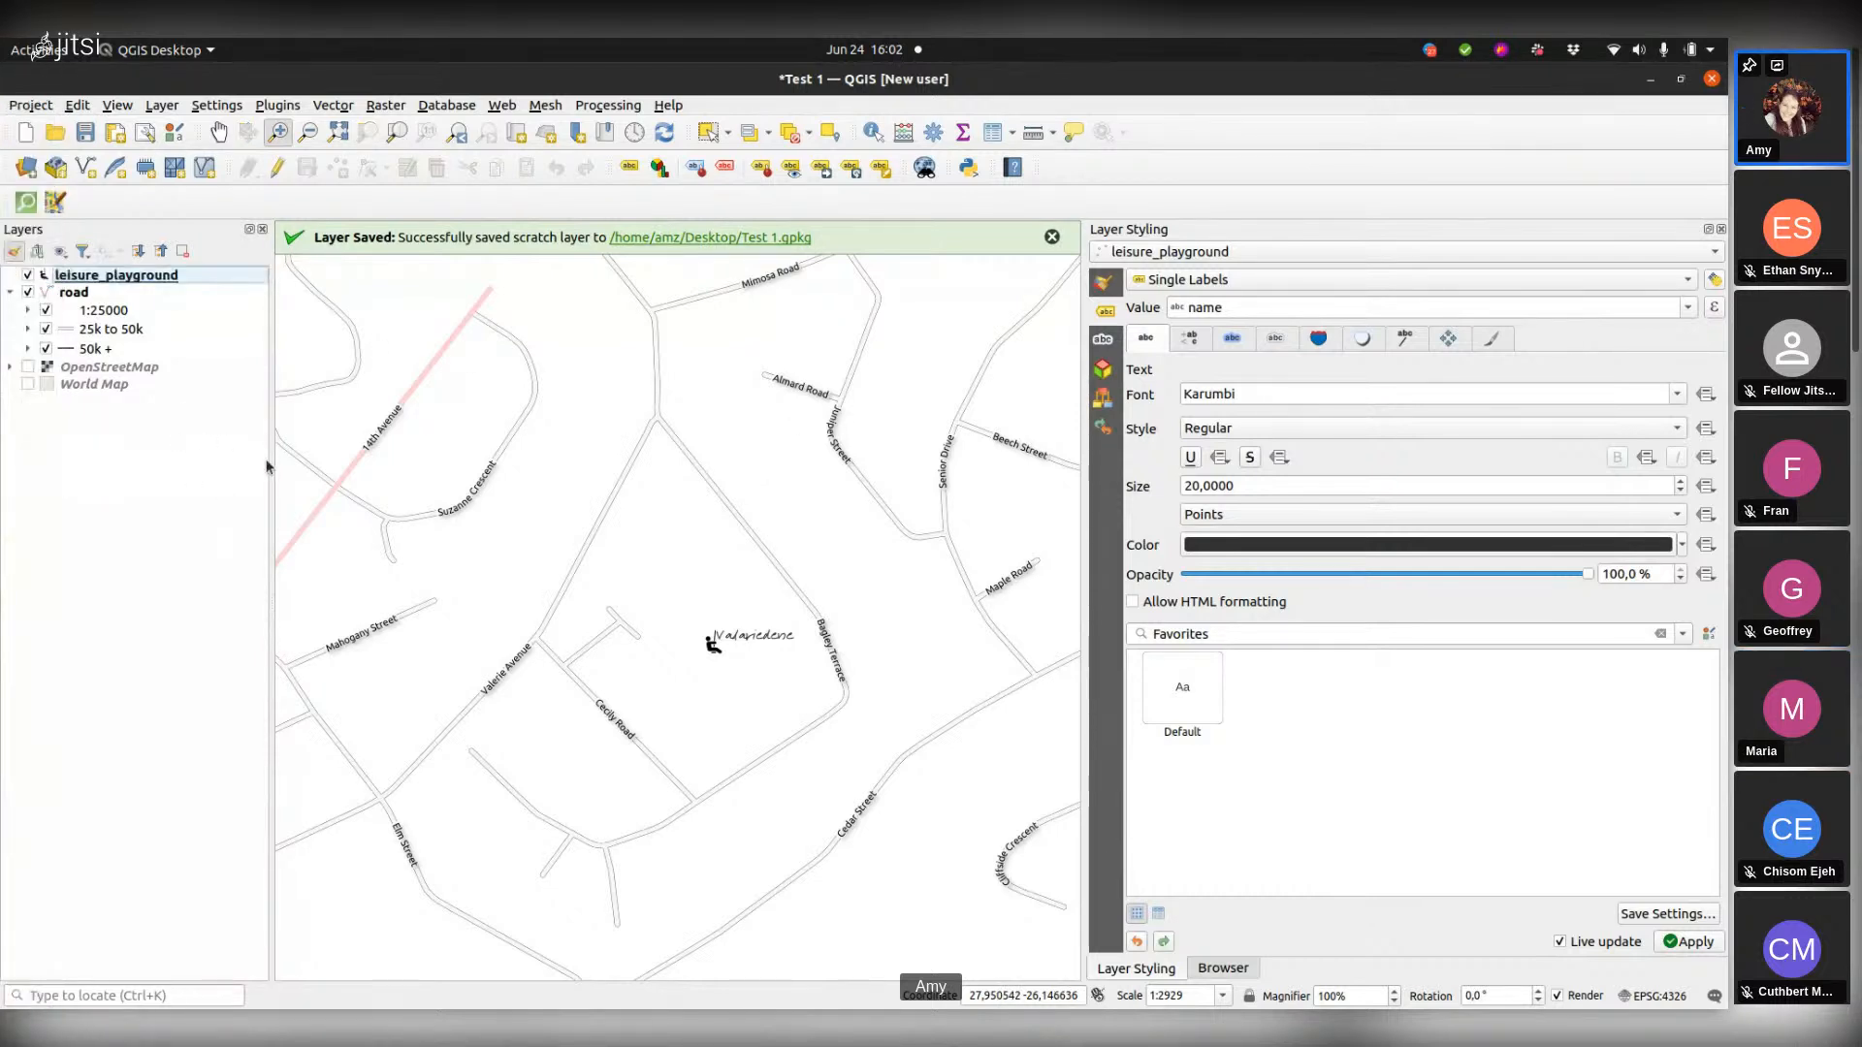
Step: Open the project's coordinate reference system settings and examine the properties and WKT definition of WGS 84
click(1660, 996)
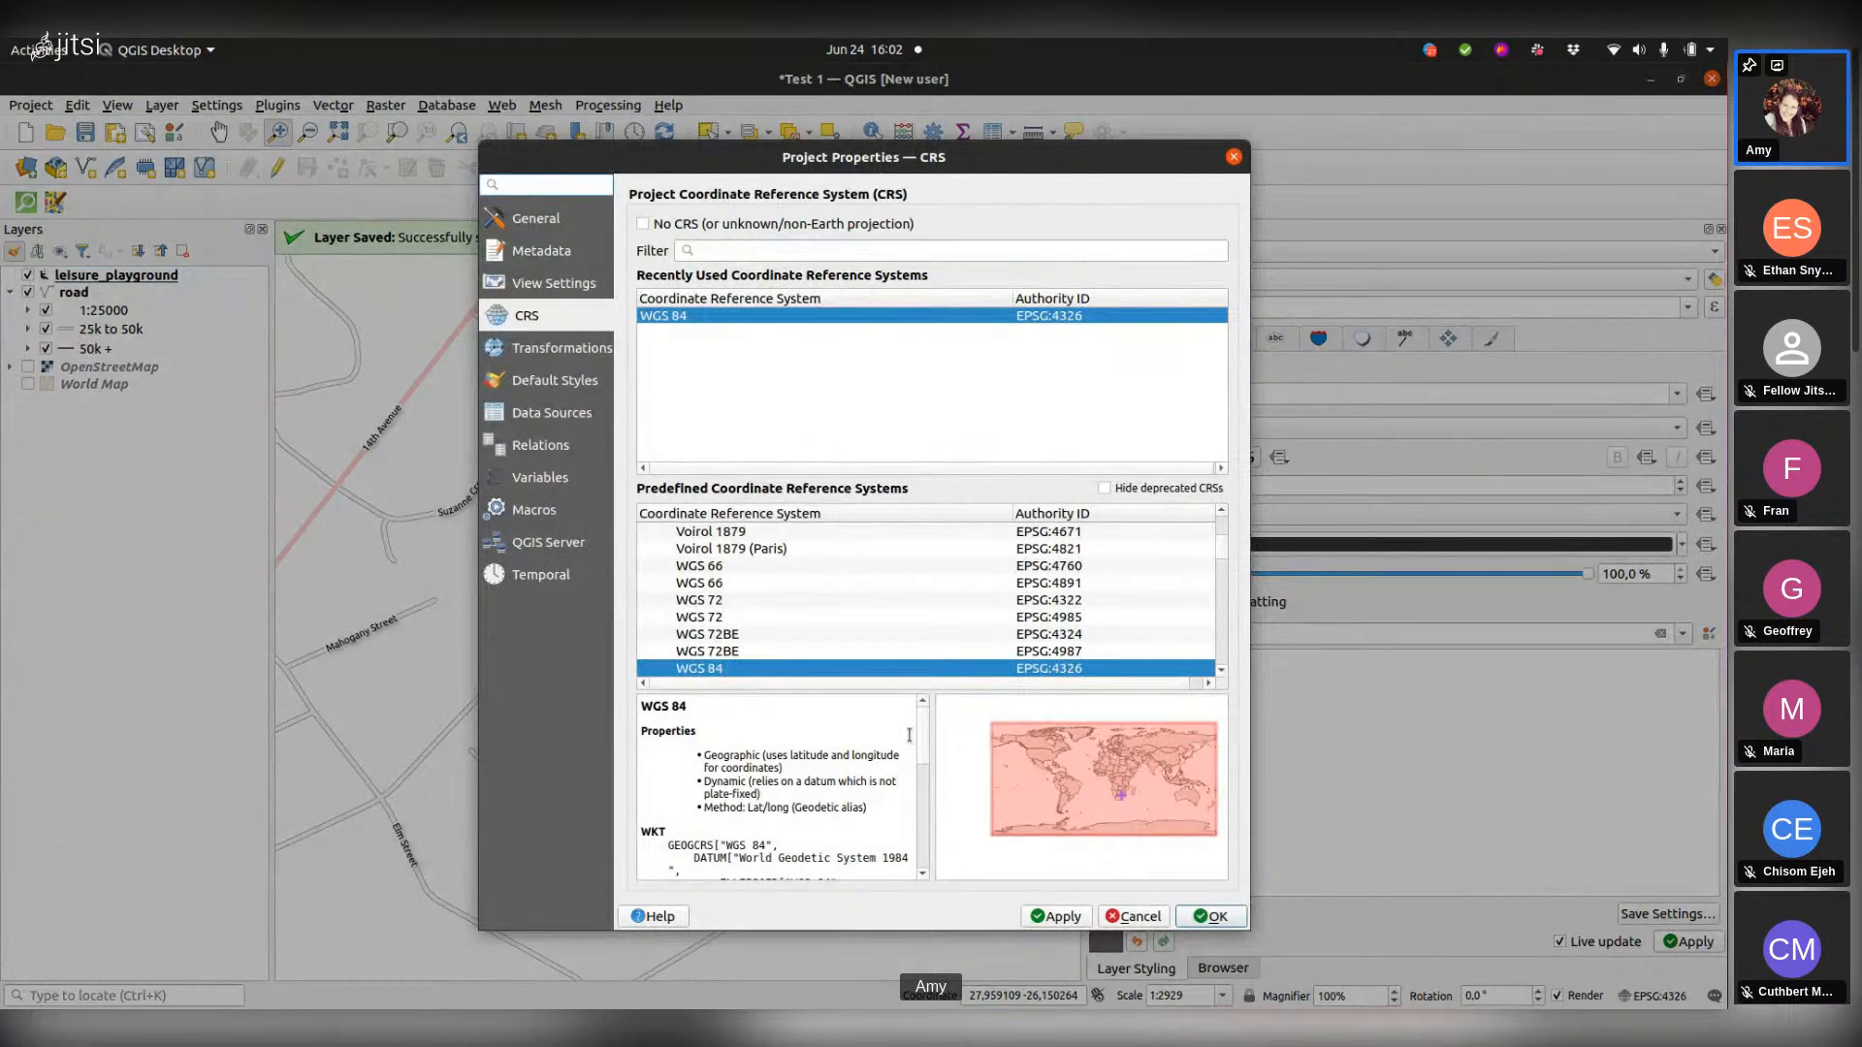
scroll(925, 772, down, 3)
scroll(927, 773, up, 1)
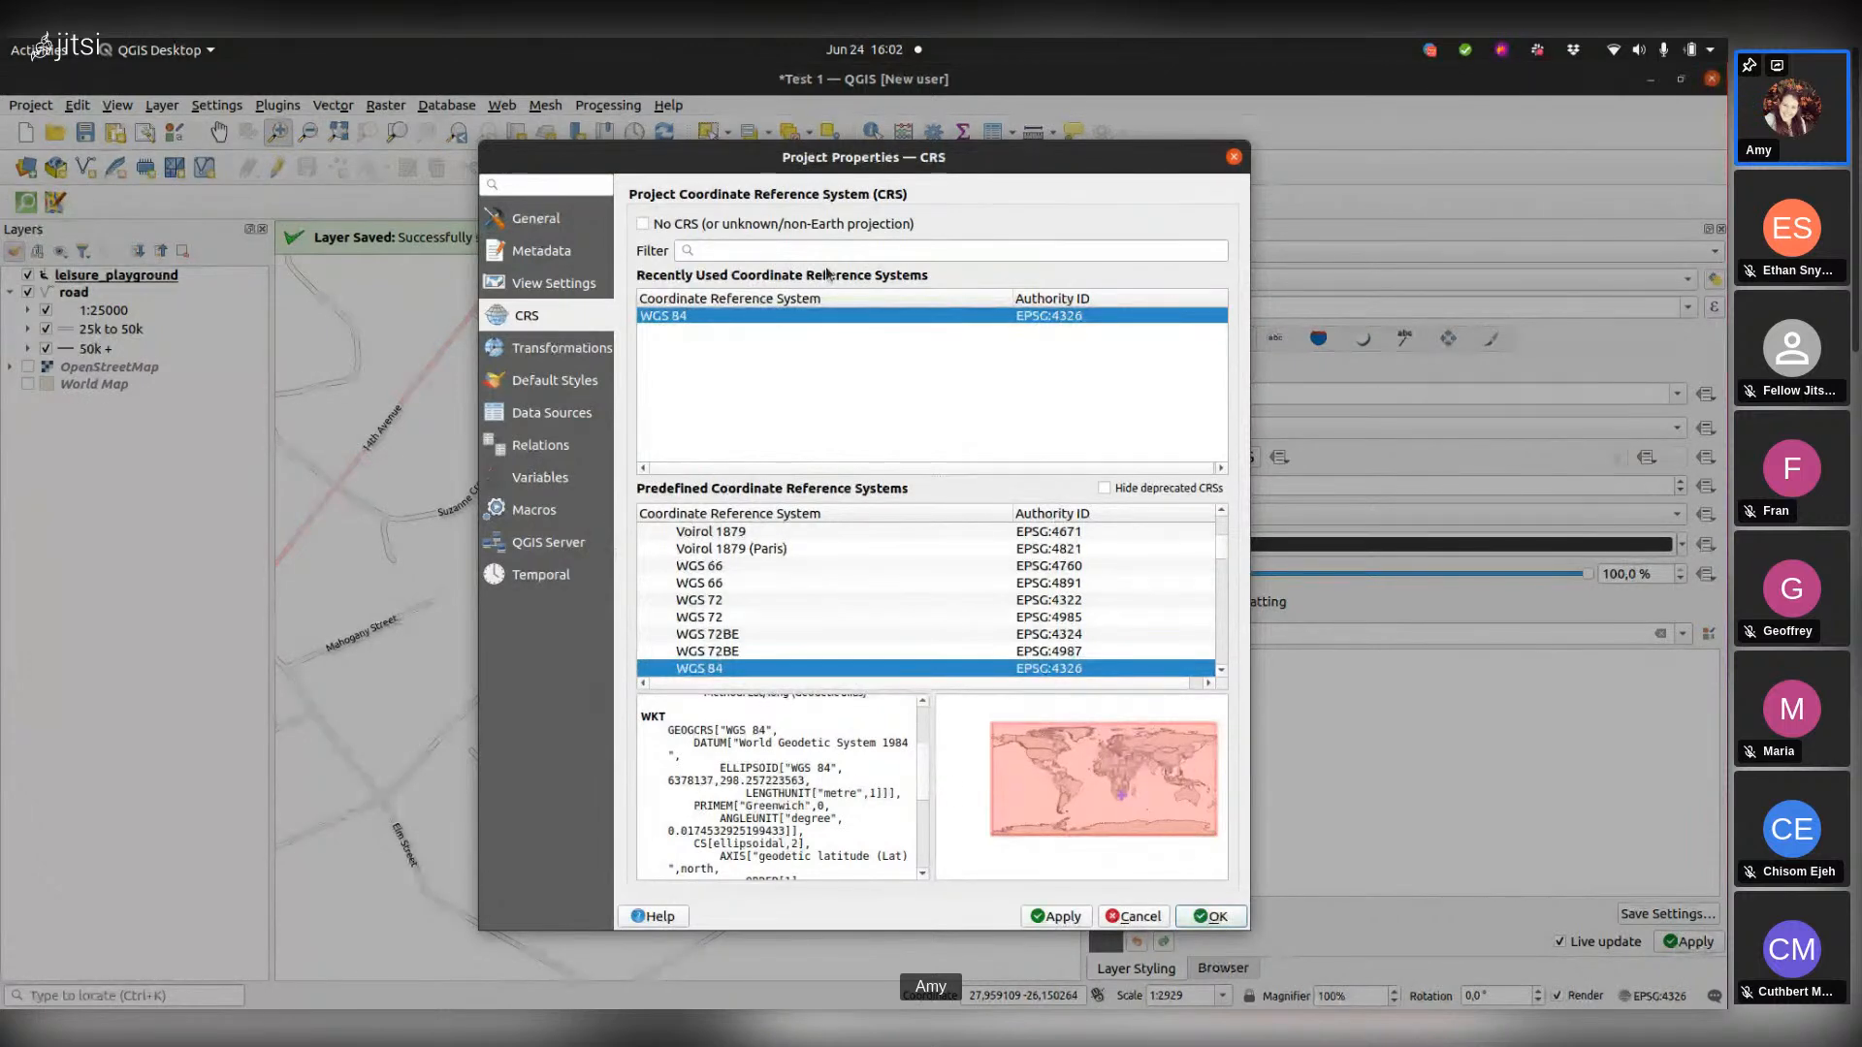
Step: Try filtering the coordinate reference systems by "south" and clear the filter
click(779, 251)
text(south)
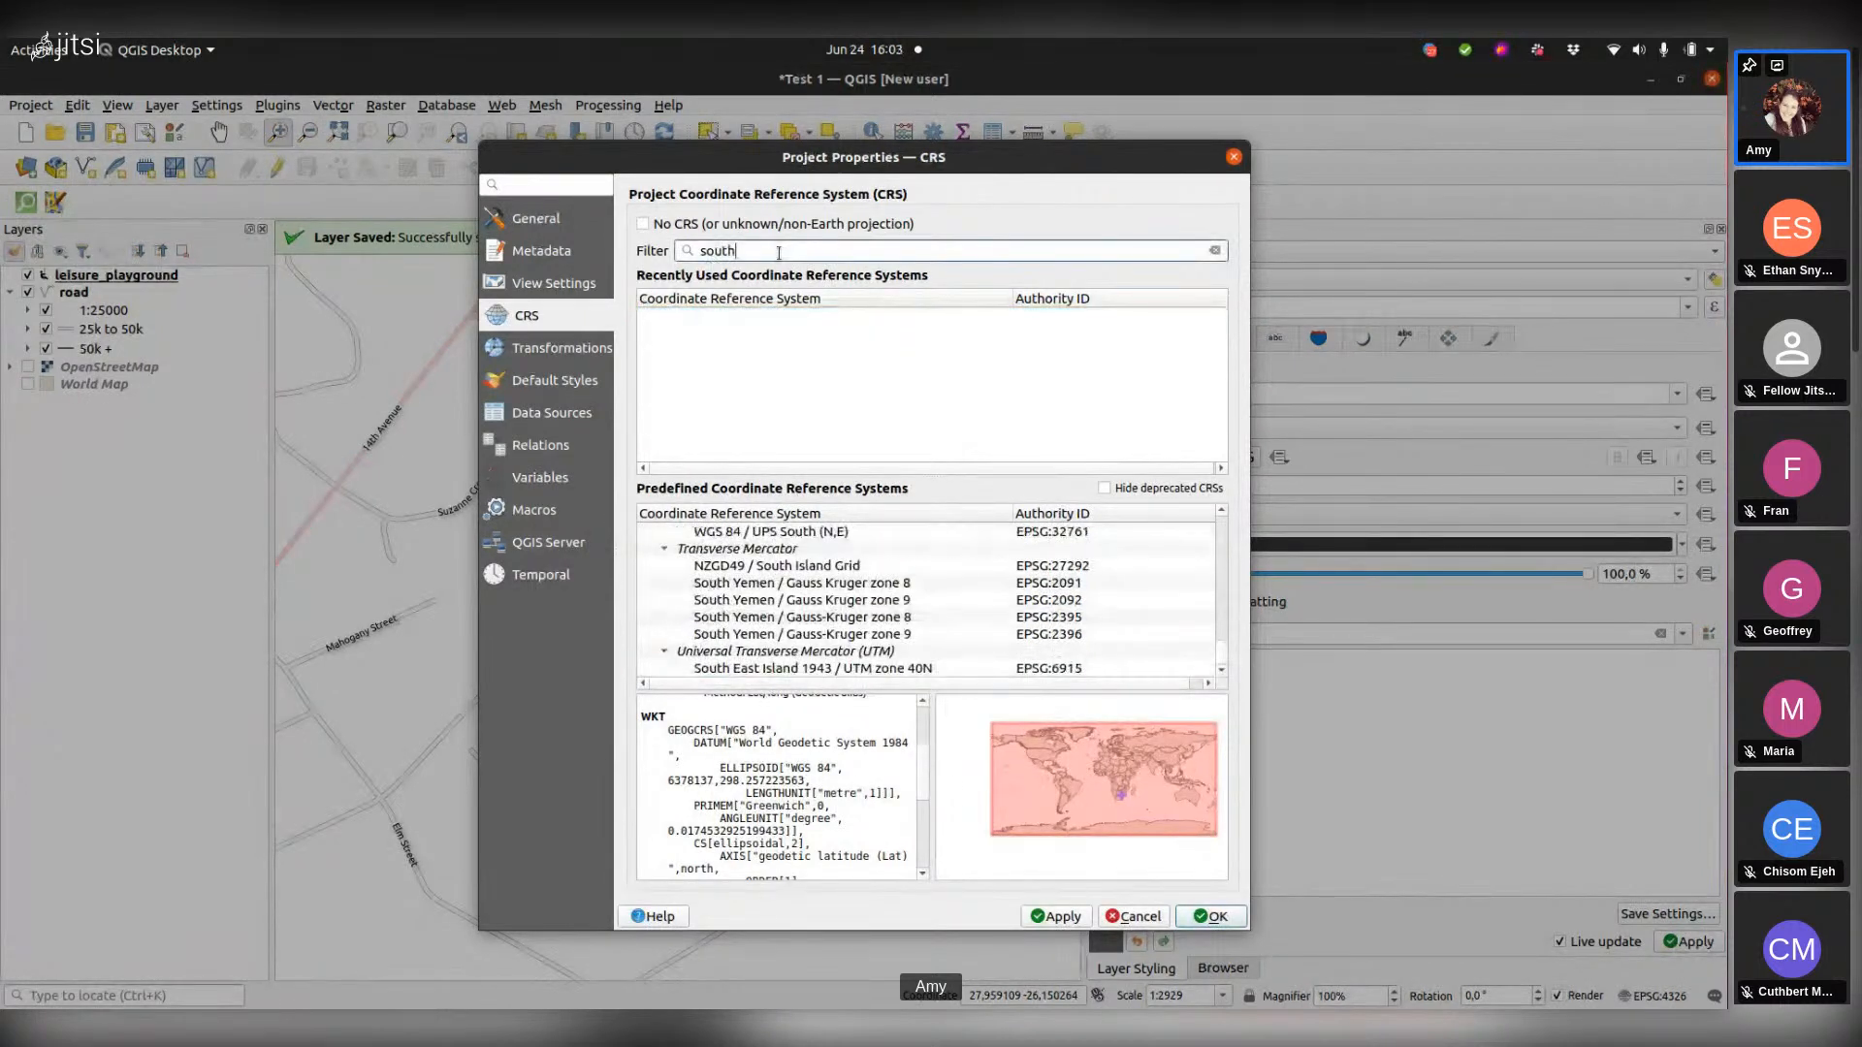
key(BackSpace)
key(BackSpace)
key(BackSpace)
key(BackSpace)
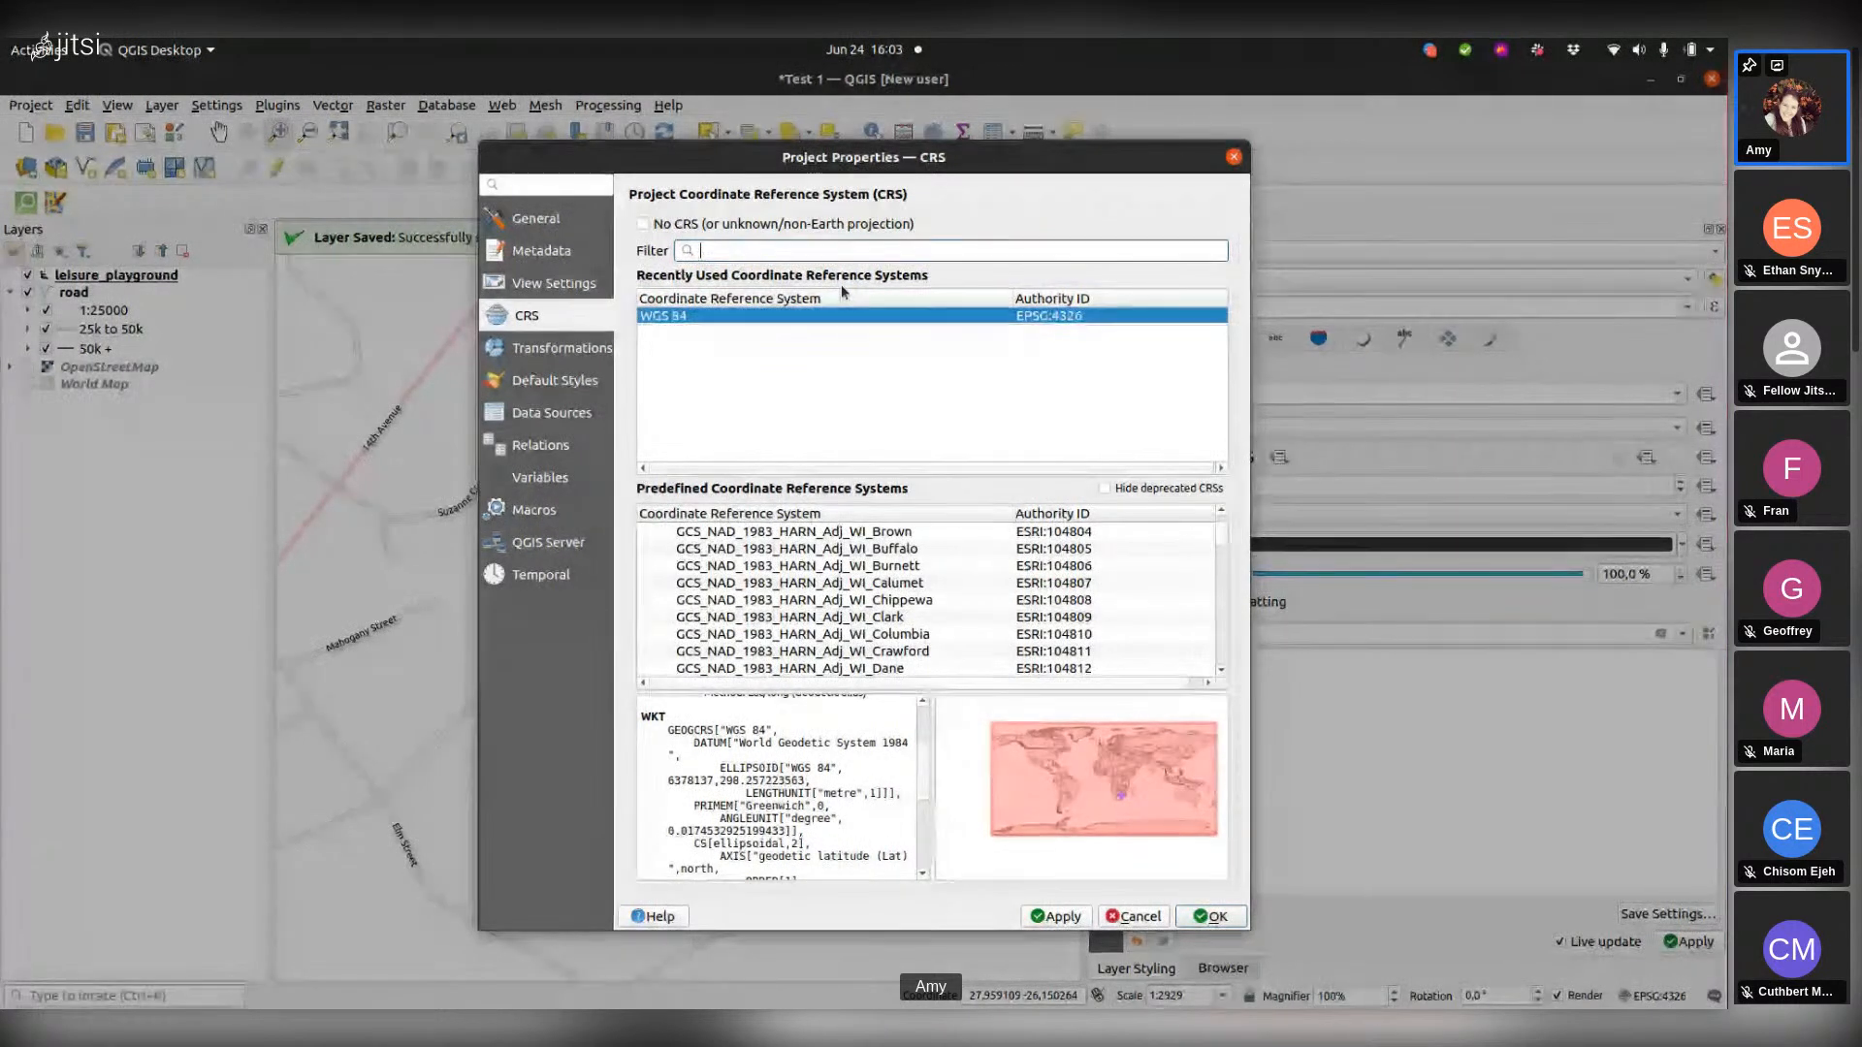
key(BackSpace)
Step: Filter the coordinate reference systems by "hart" and set the project CRS to the geocentric Hartebeesthoek94 (EPSG:4940)
text(hart)
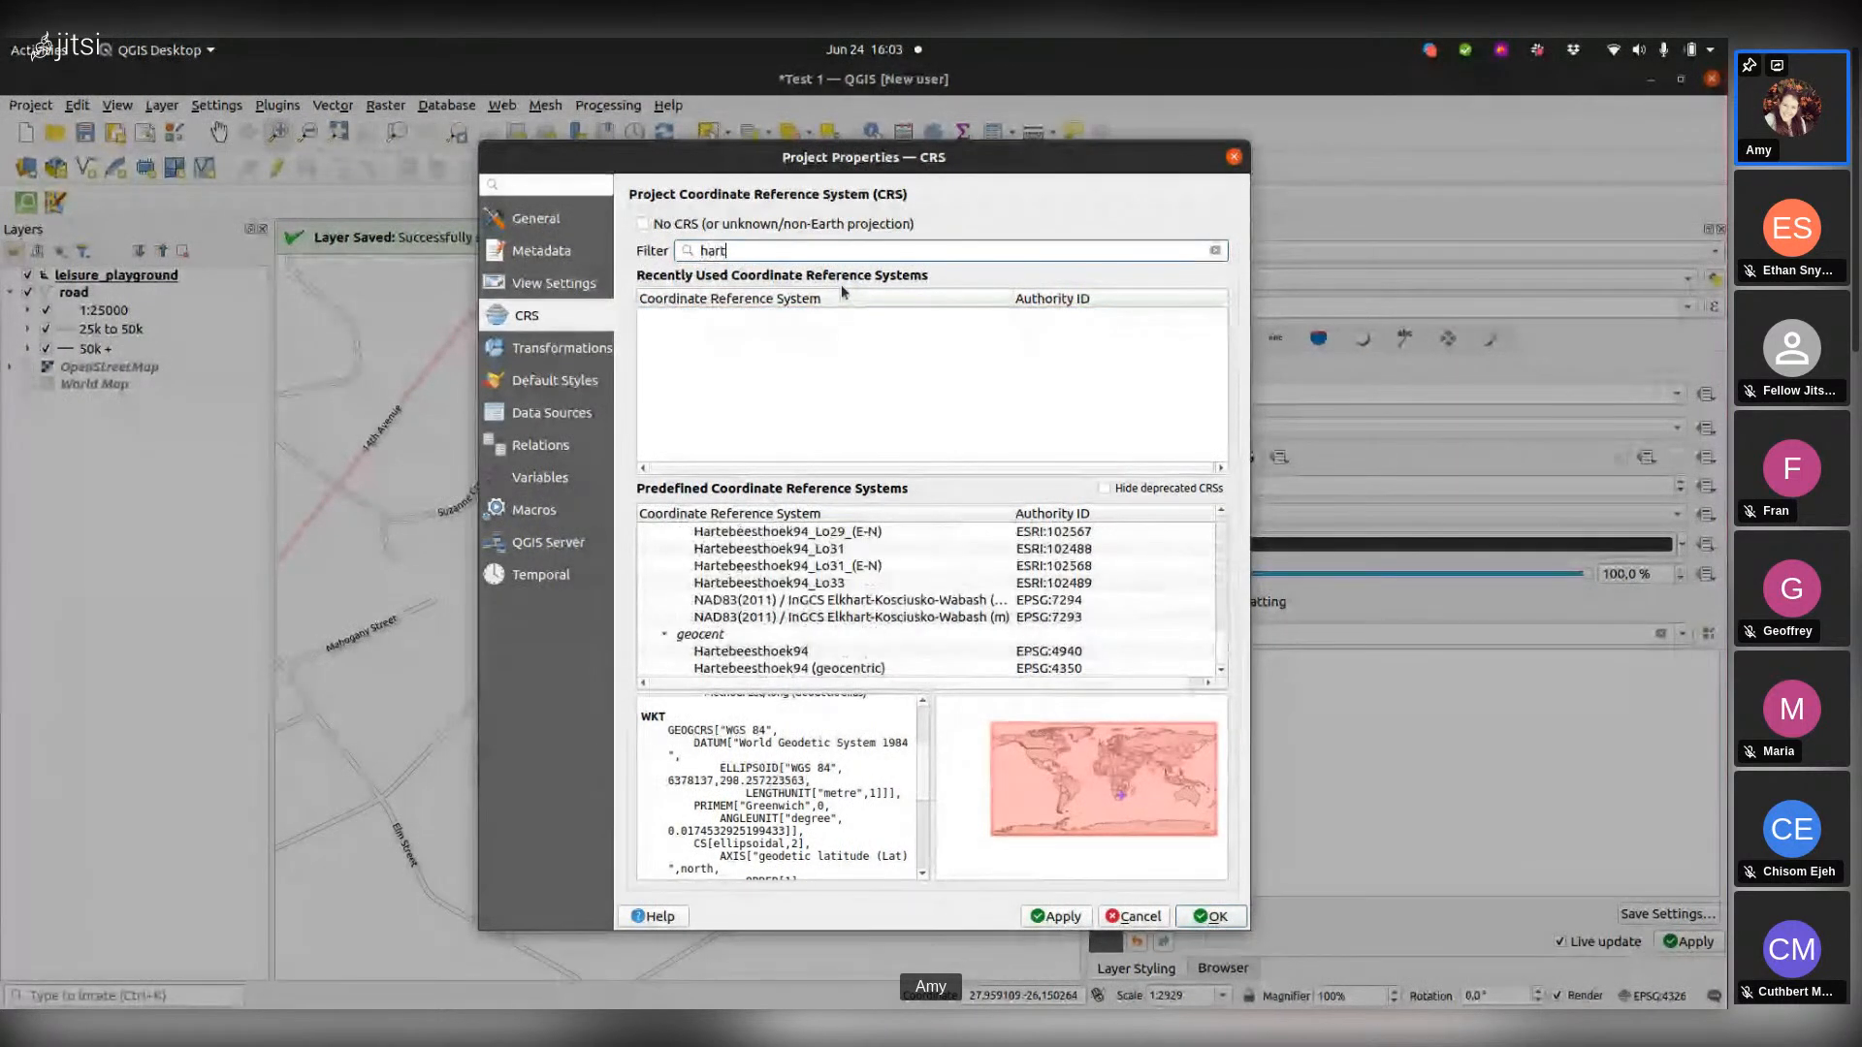
click(926, 533)
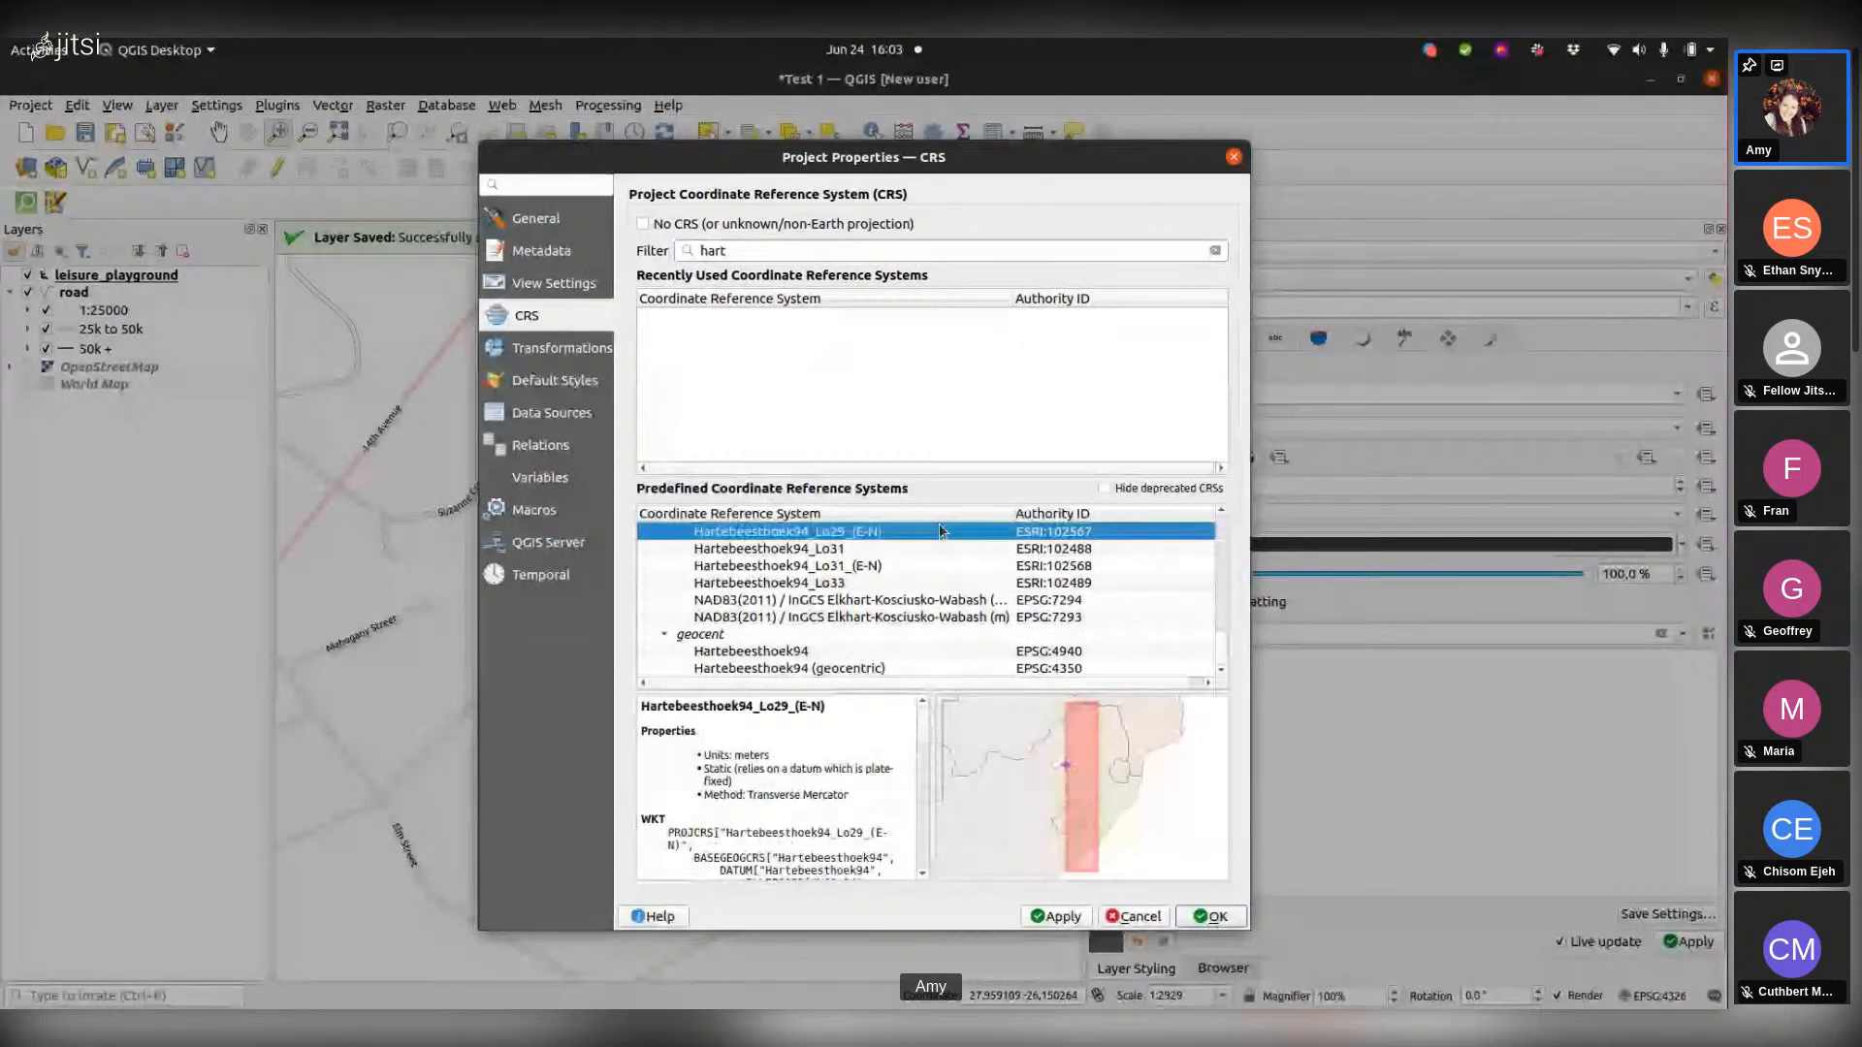
key(Down)
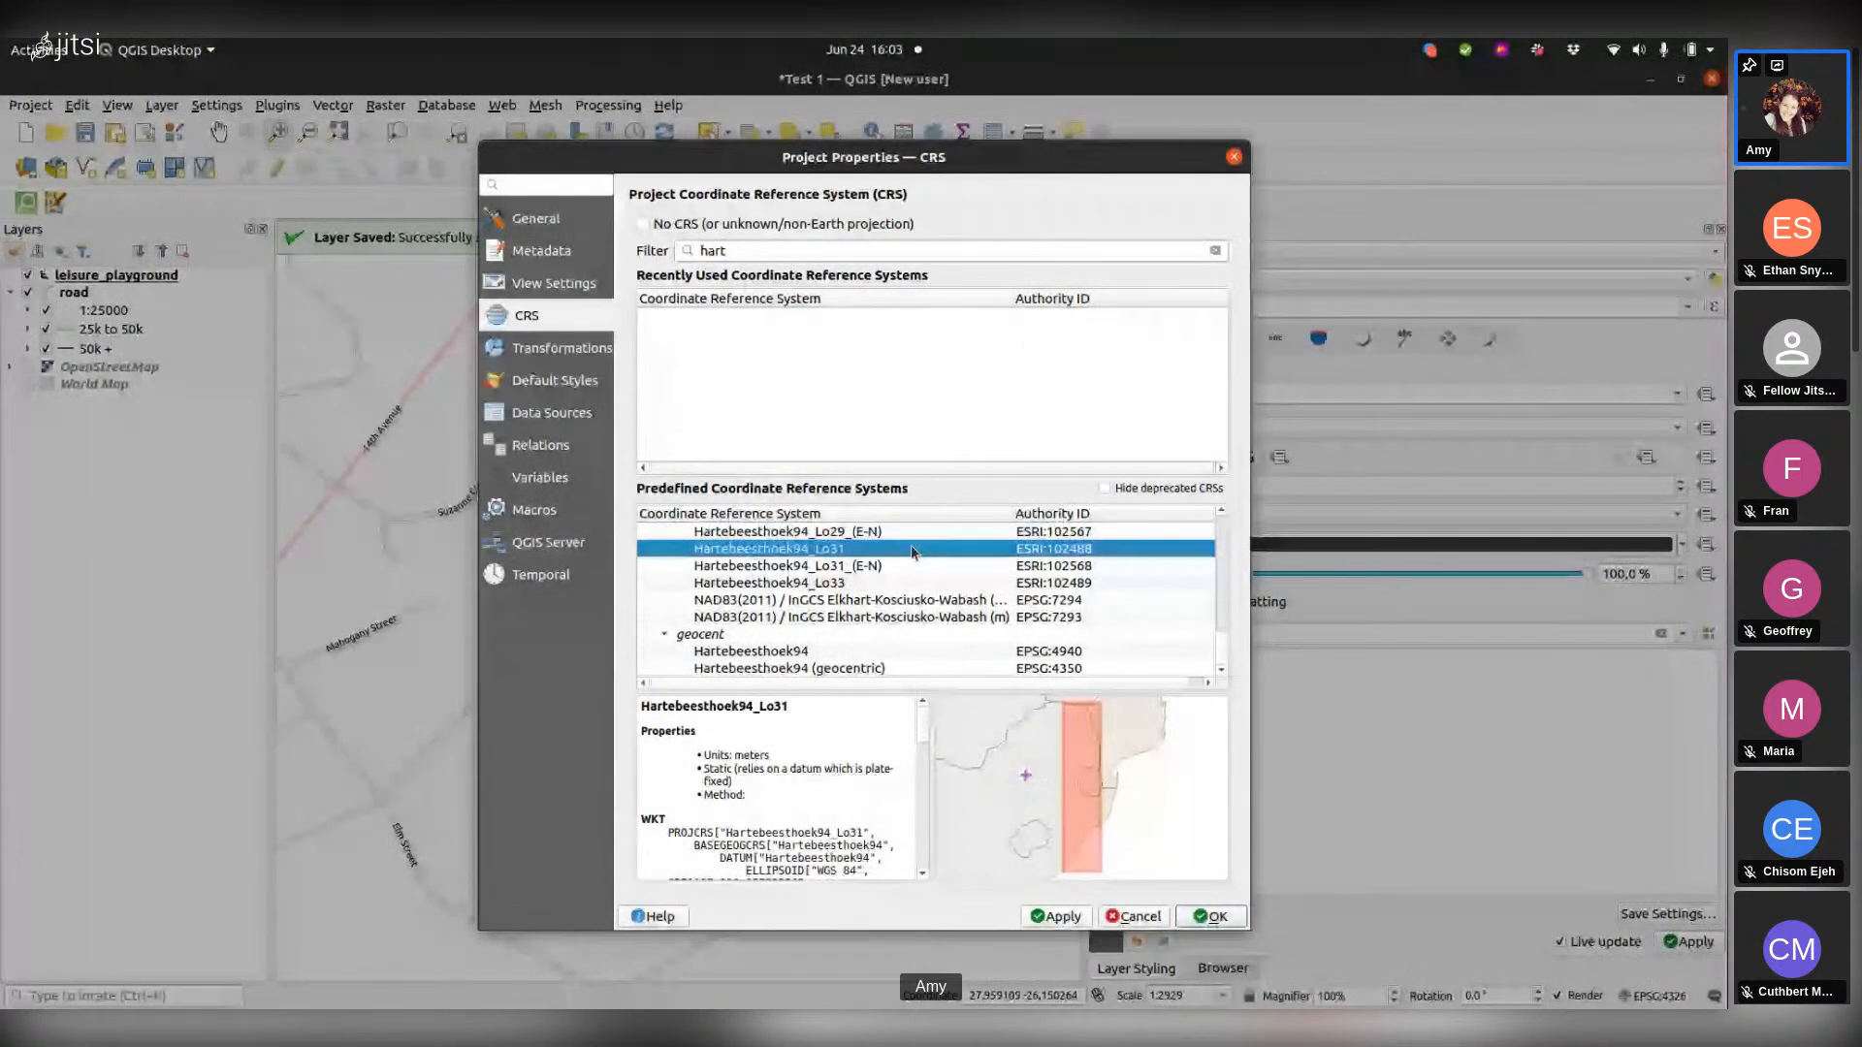
click(892, 653)
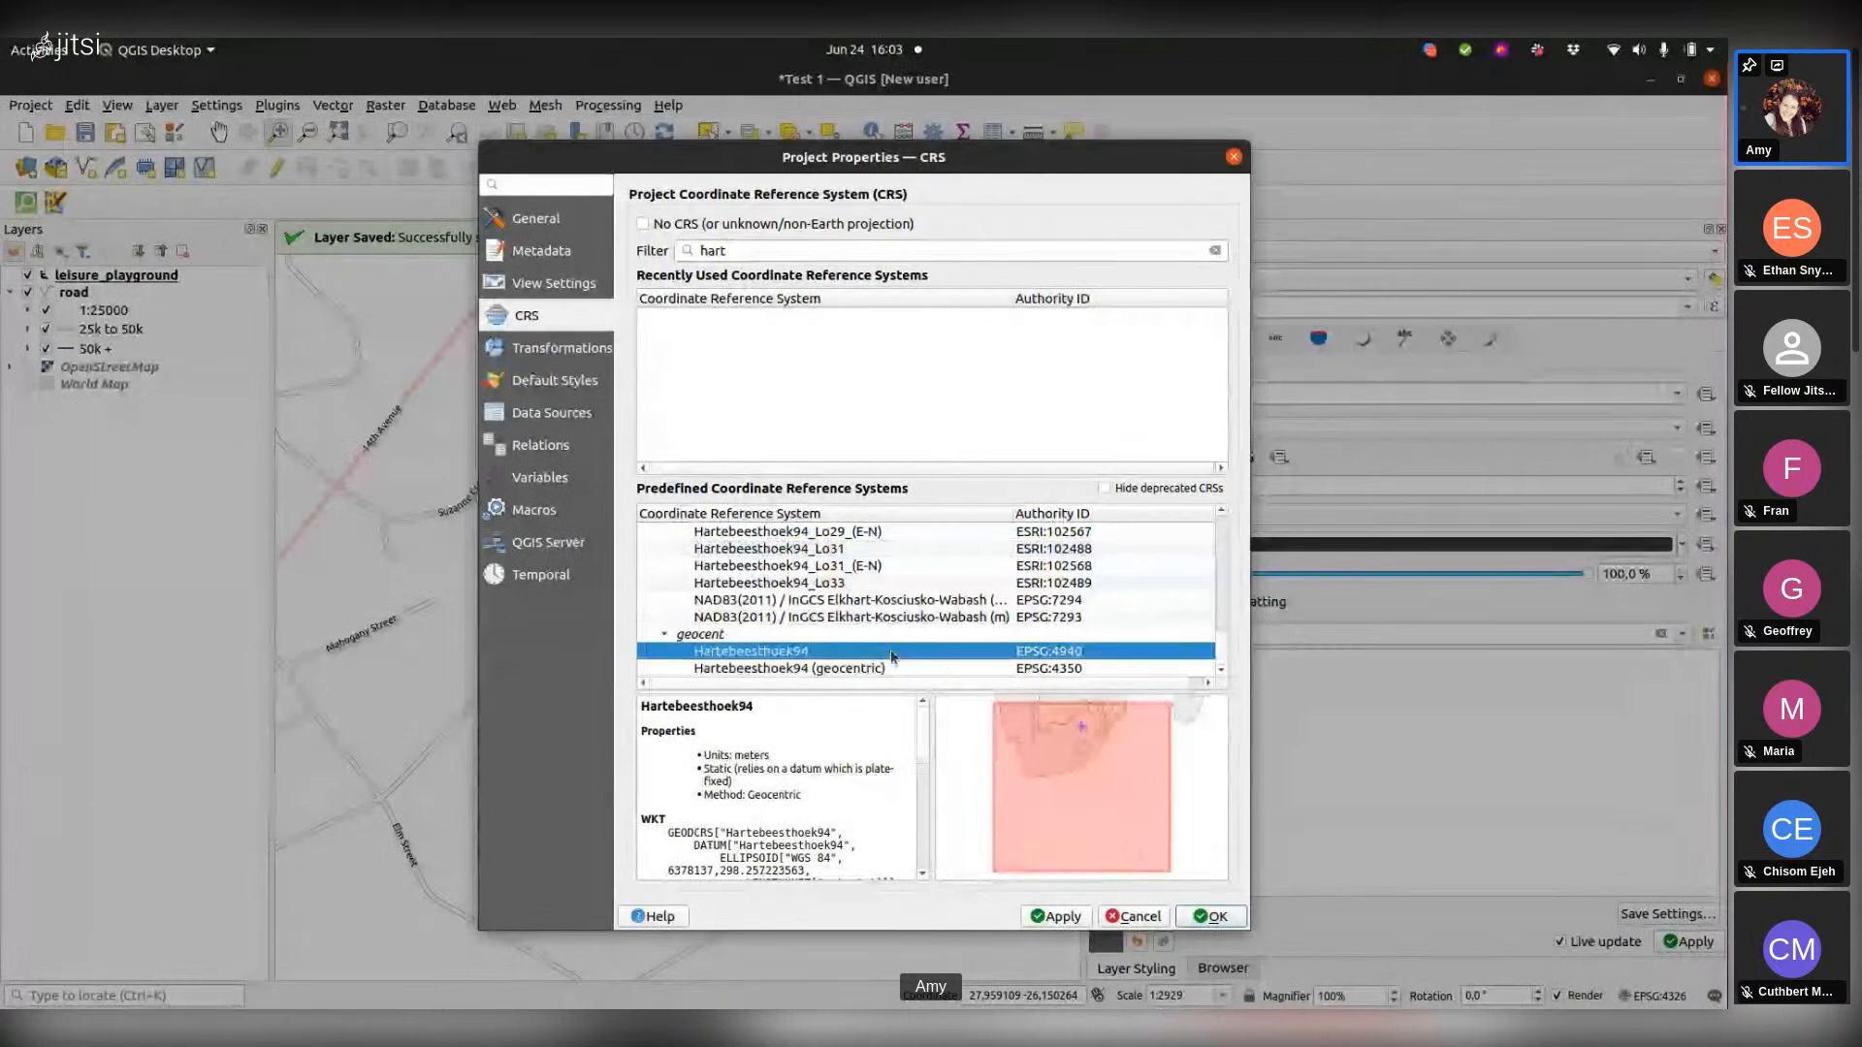
click(1214, 916)
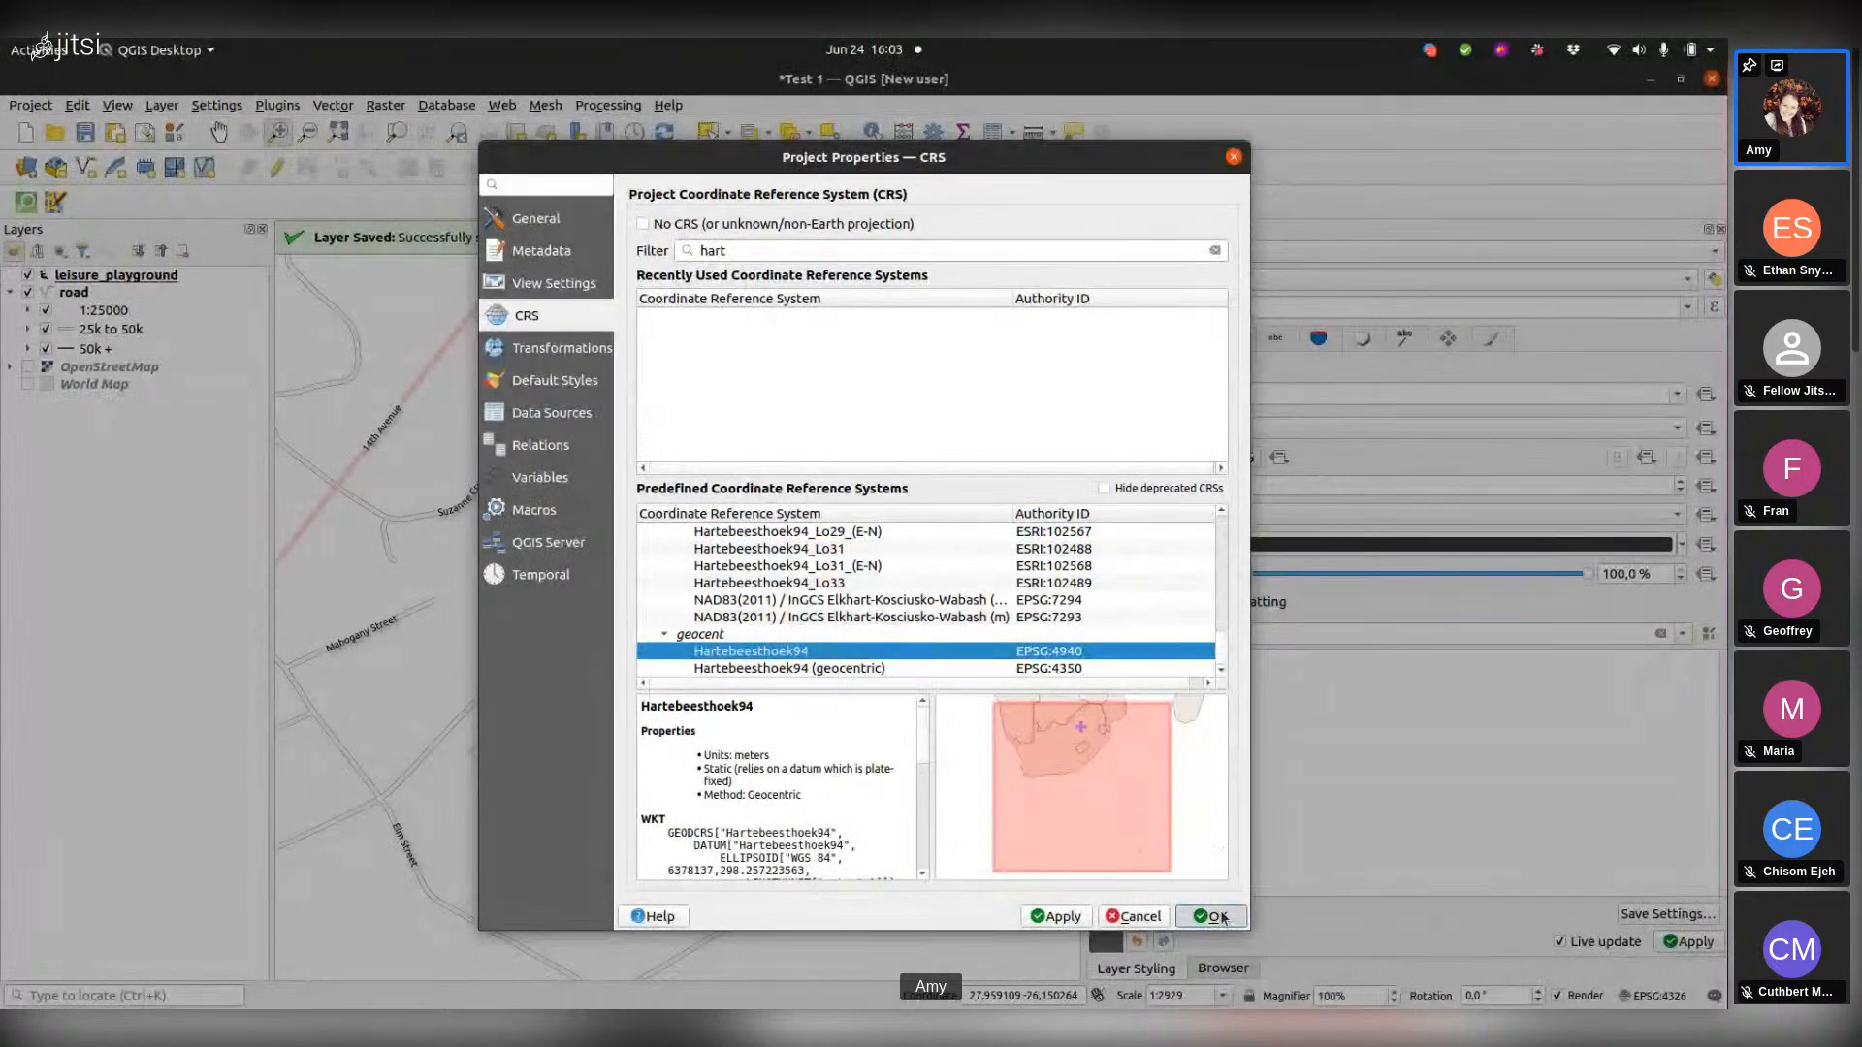